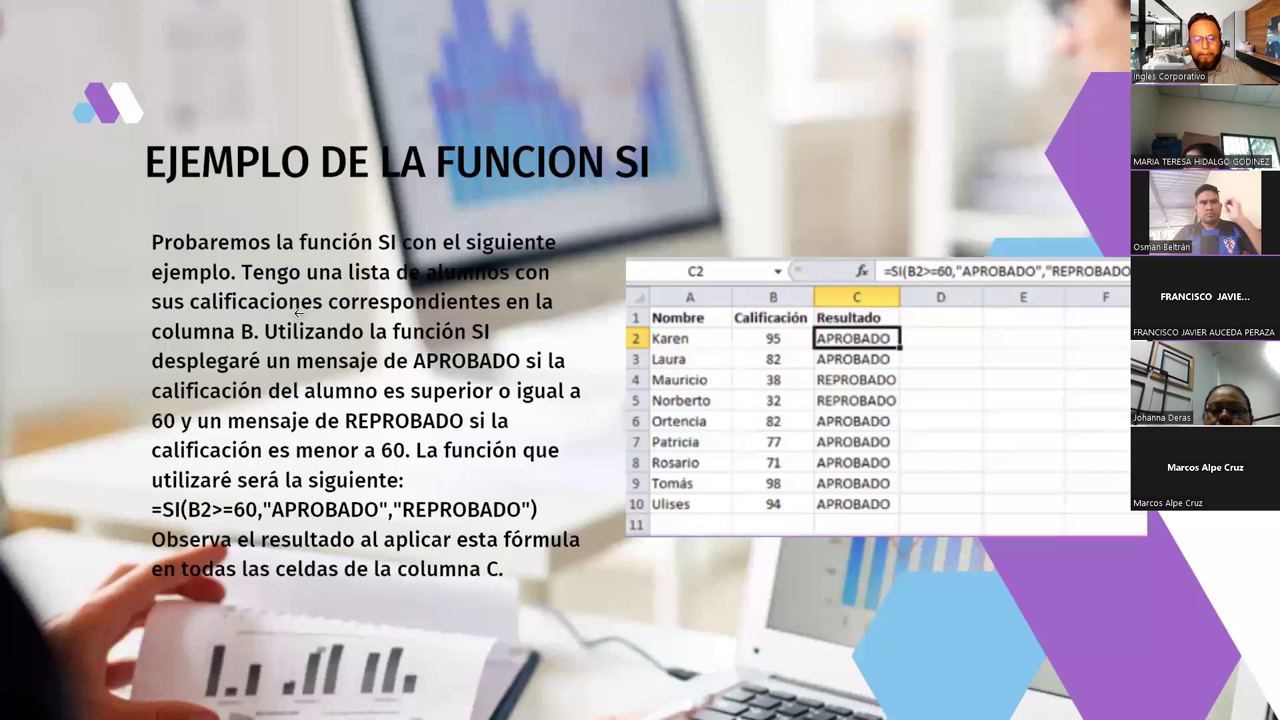
Switch to the Semana 1 workbook in Excel, paste the copied example table picture at M13 and move it up to about row 2.
{"action": "key", "text": "alt+Tab"}
{"action": "left_click", "coordinate": [662, 313]}
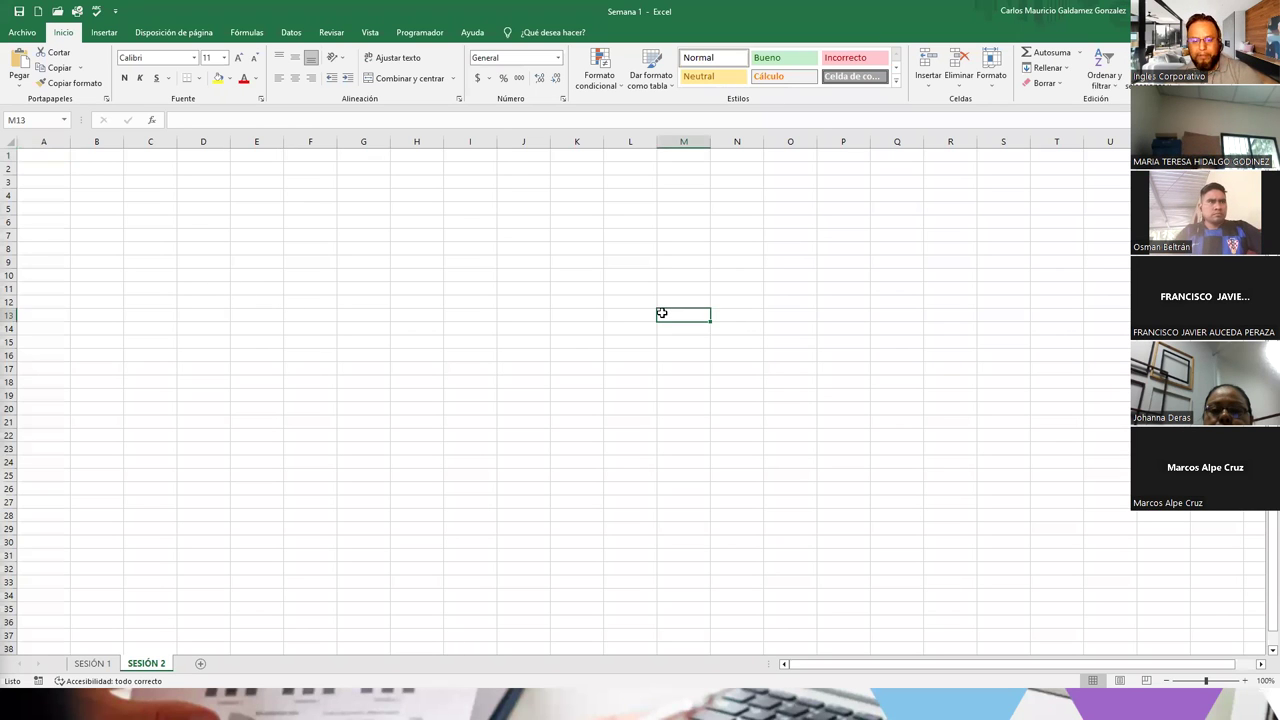
{"action": "key", "text": "ctrl+v"}
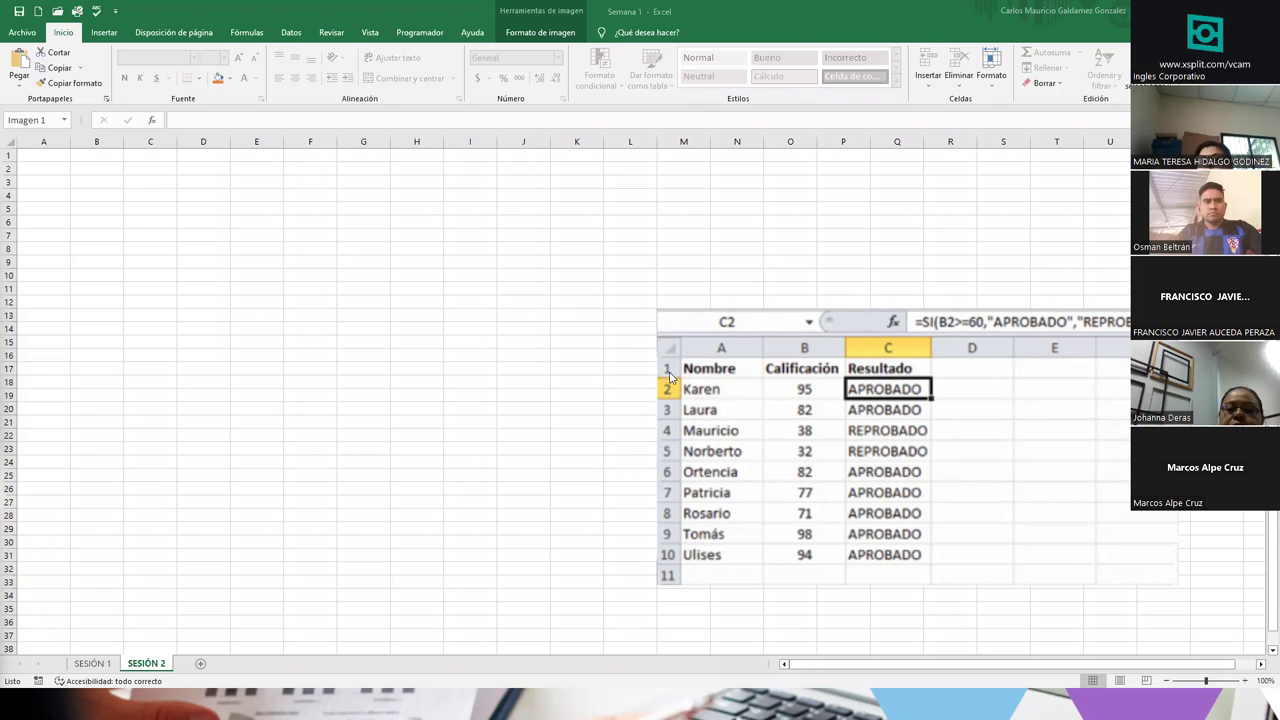
{"action": "left_click", "coordinate": [743, 322]}
{"action": "left_click_drag", "start_coordinate": [744, 383], "coordinate": [743, 246]}
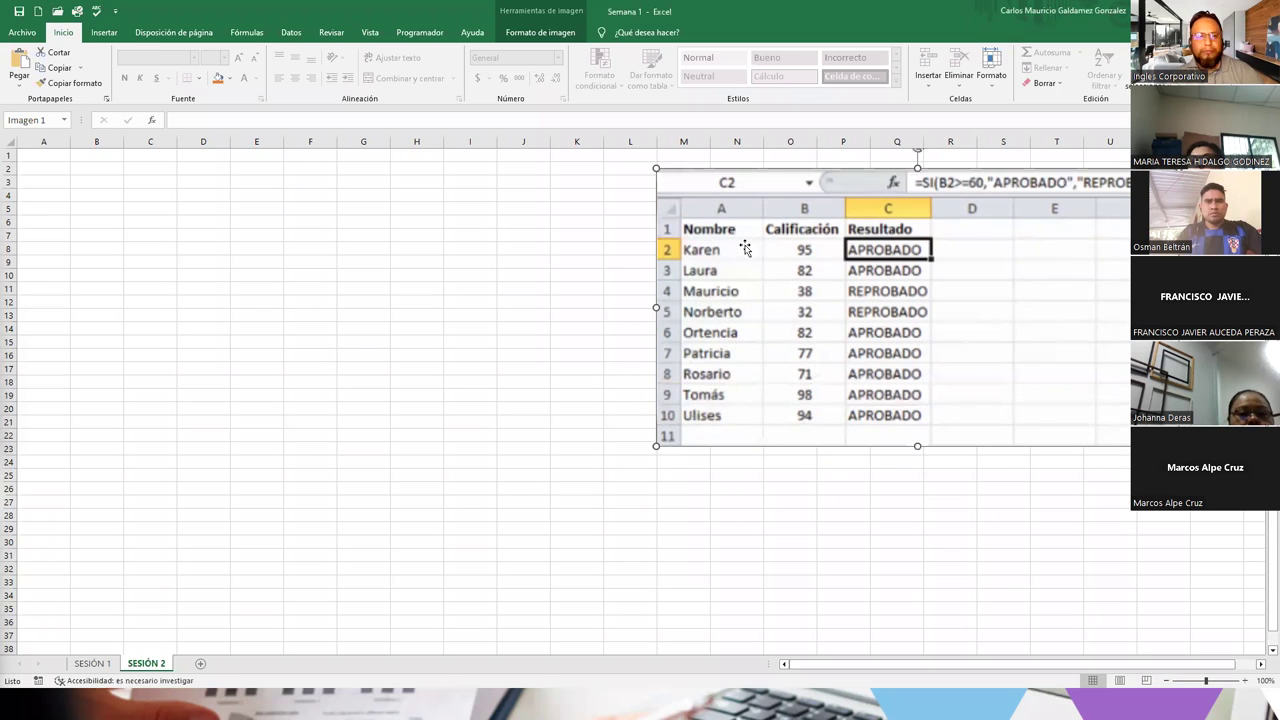
Enter the header Nombre in A1 and the text Calificacion Resultado in B1.
{"action": "left_click", "coordinate": [50, 160]}
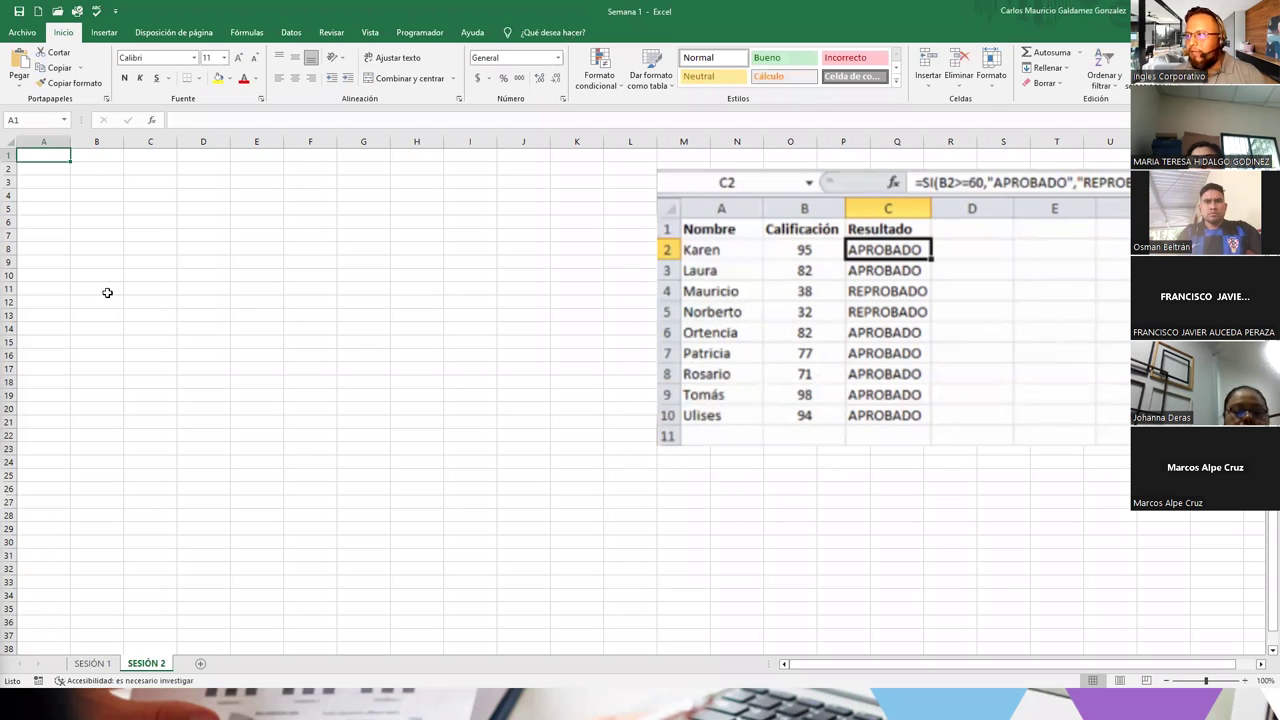
{"action": "type", "text": "Nombre"}
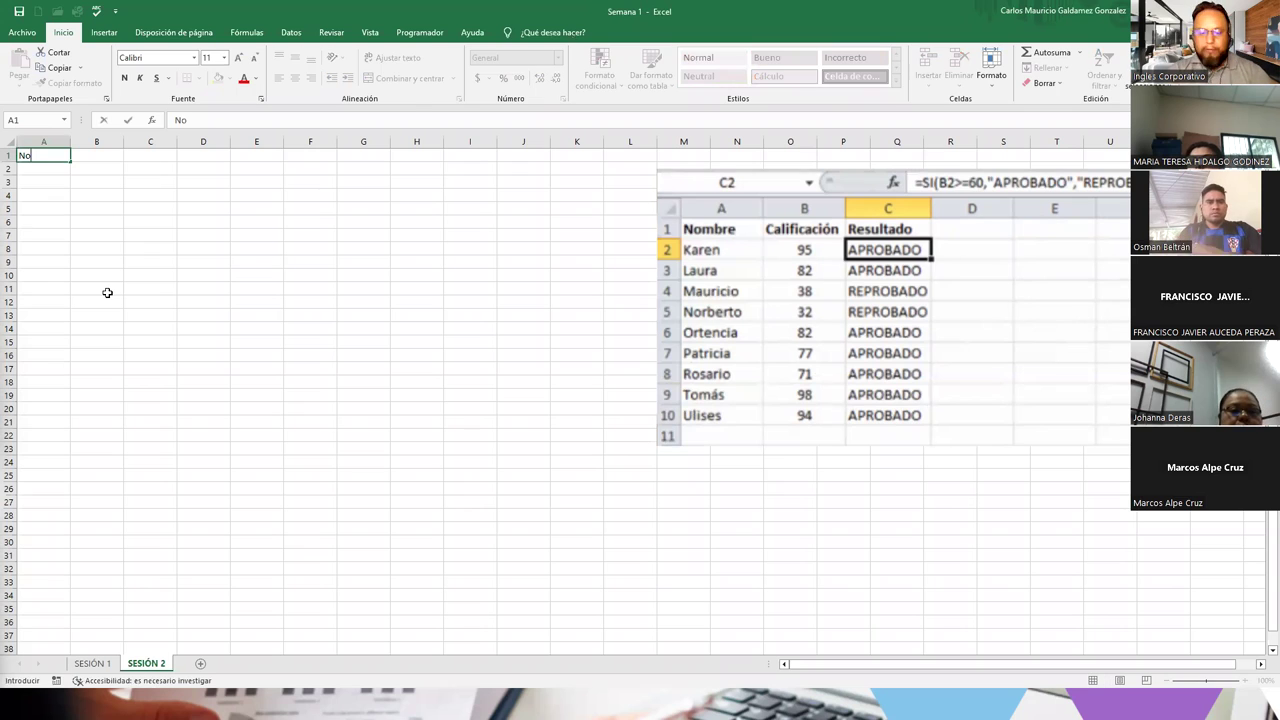
{"action": "key", "text": "Tab"}
{"action": "type", "text": "Cal"}
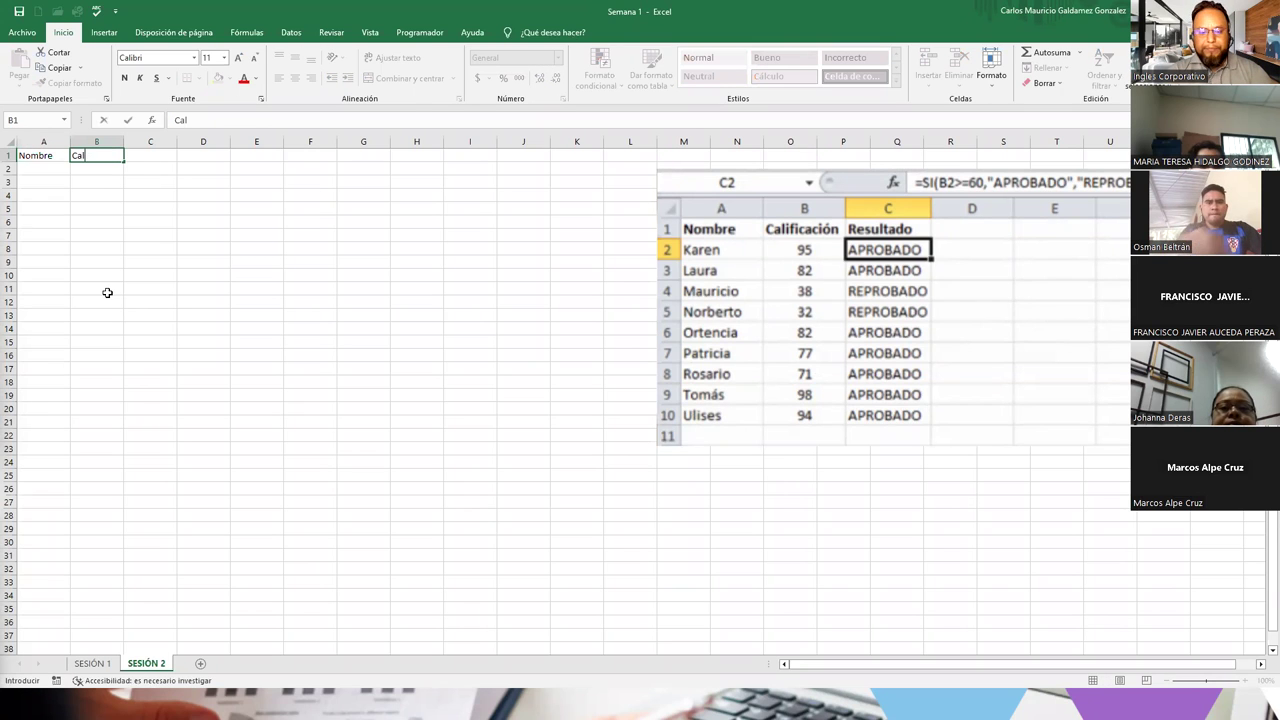
{"action": "type", "text": "ificacion Resultado"}
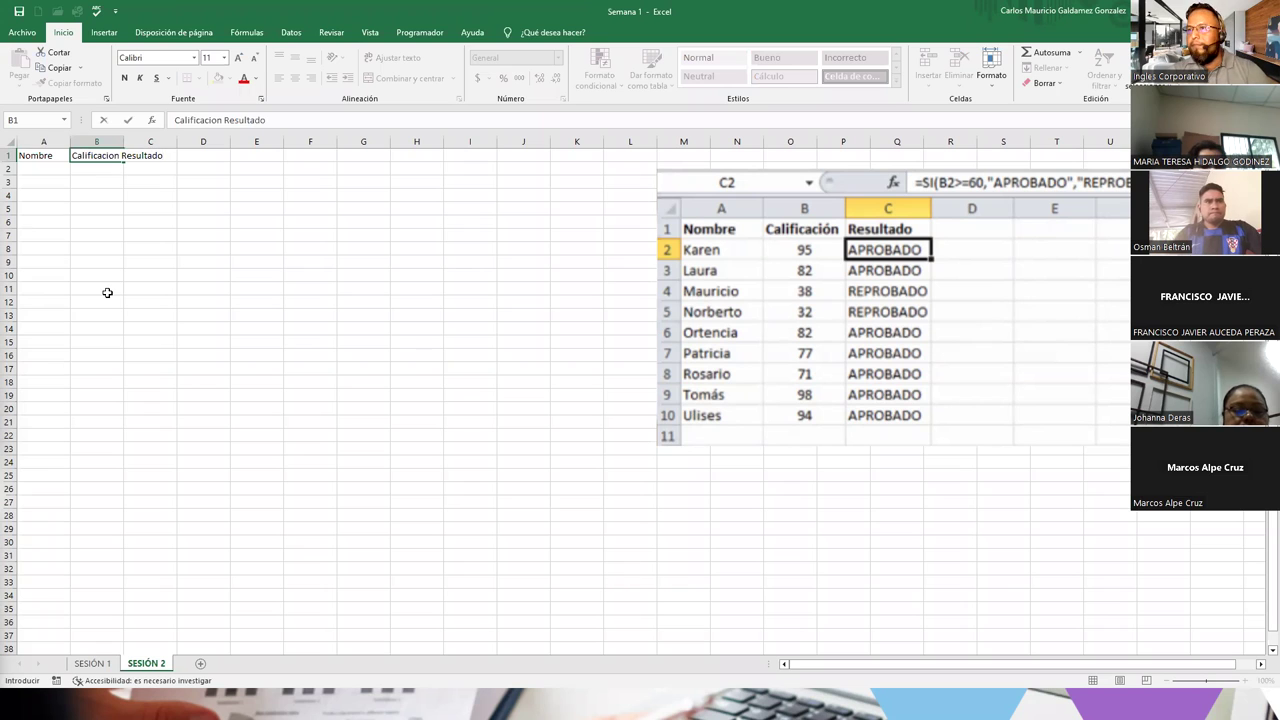
{"action": "key", "text": "Return"}
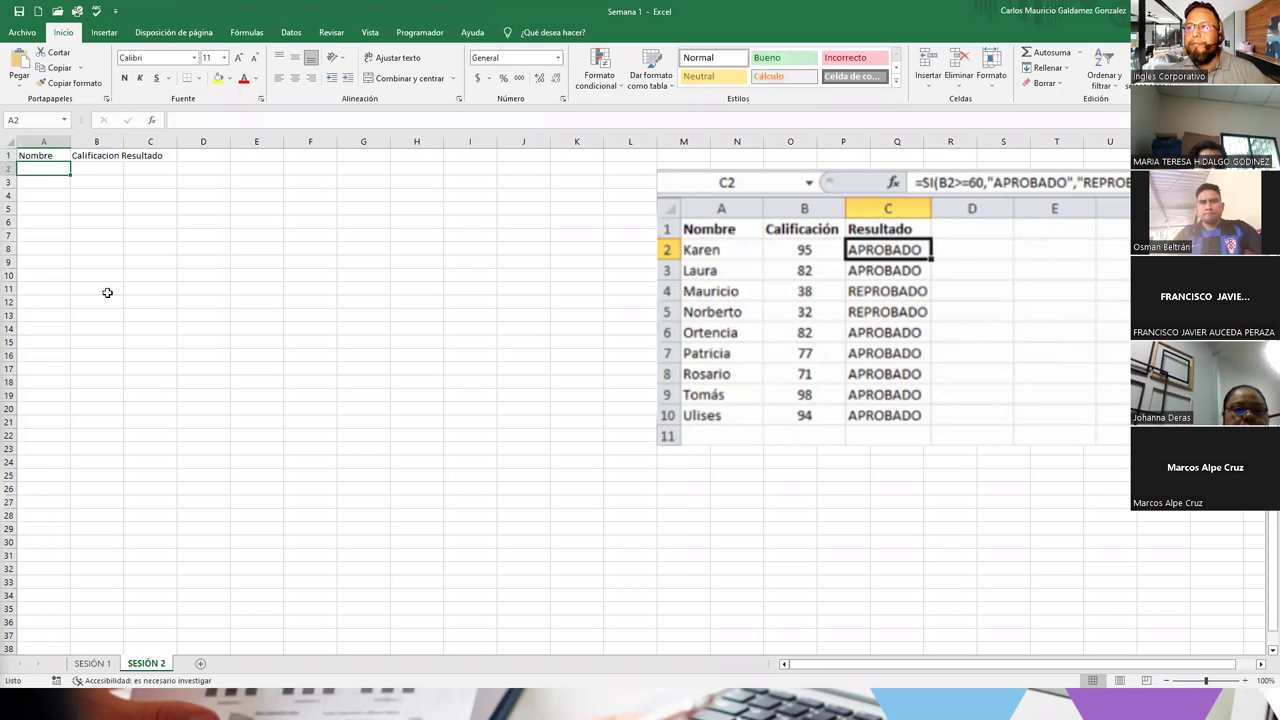
Move the word Resultado from B1 into C1, leaving Calificacion in B1, and autofit column B to its content.
{"action": "double_click", "coordinate": [123, 141]}
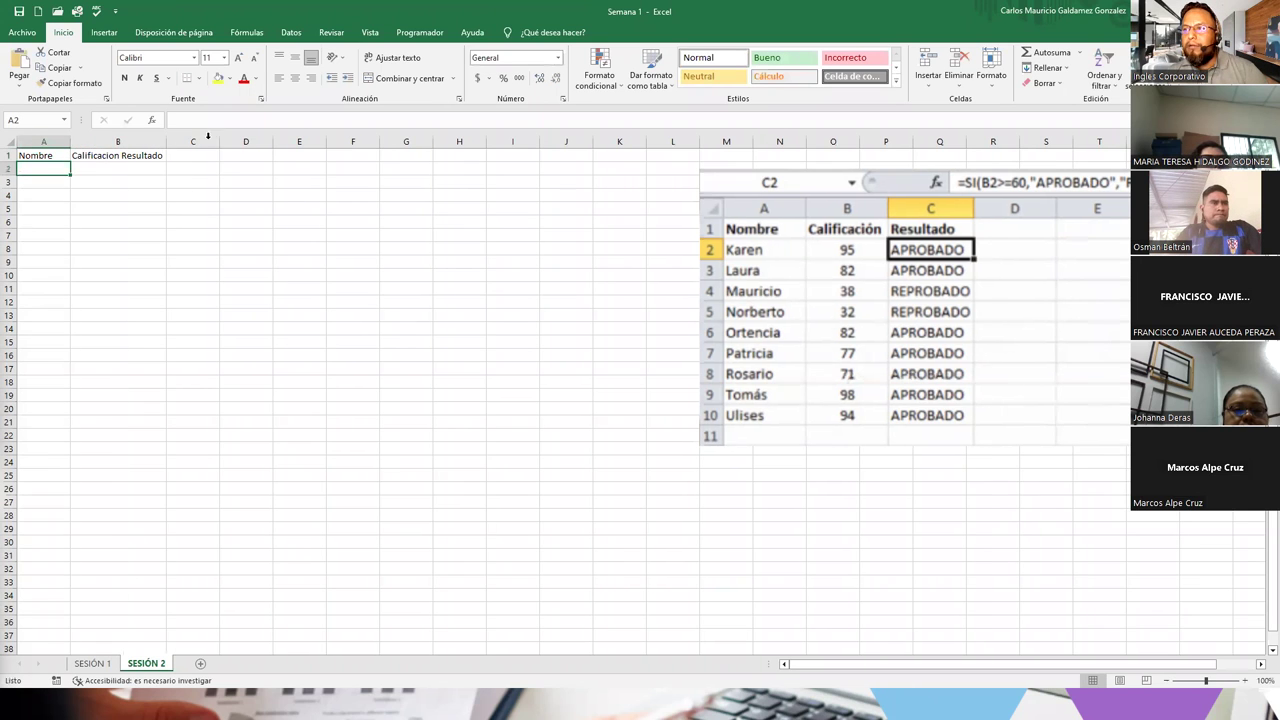
{"action": "double_click", "coordinate": [157, 155]}
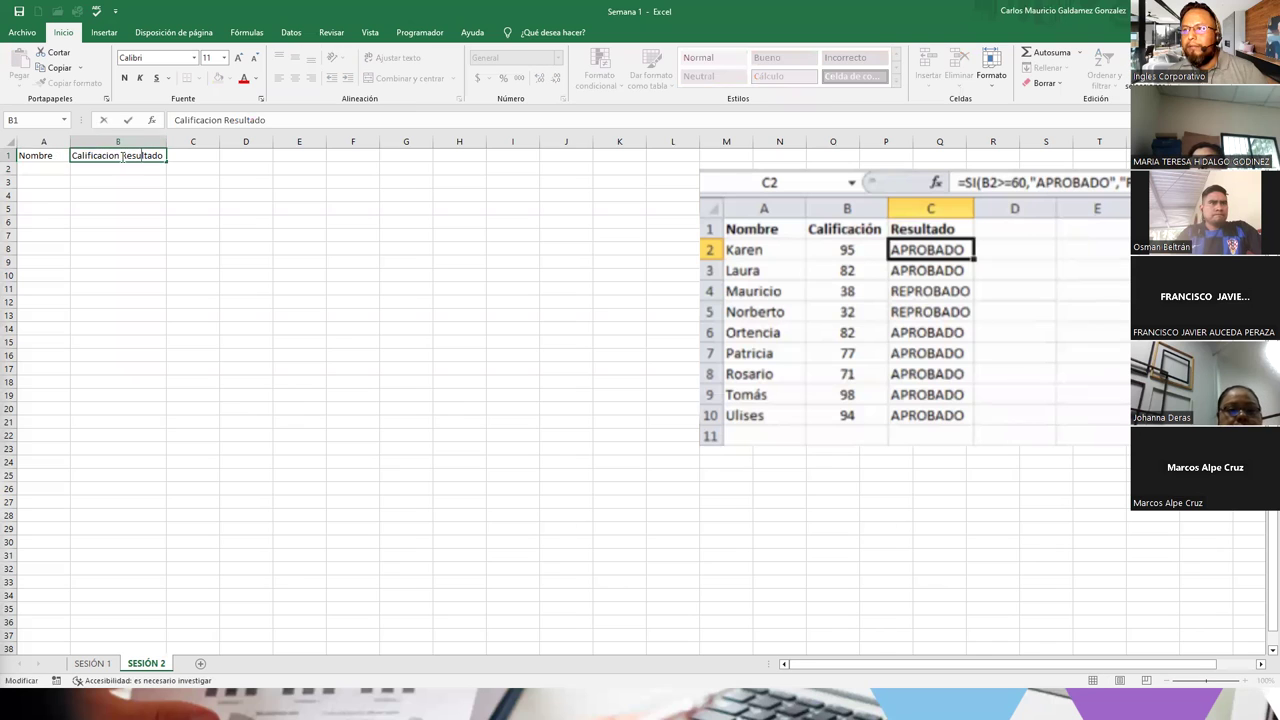
{"action": "left_click_drag", "start_coordinate": [134, 155], "coordinate": [166, 155]}
{"action": "key", "text": "ctrl+c"}
{"action": "key", "text": "BackSpace"}
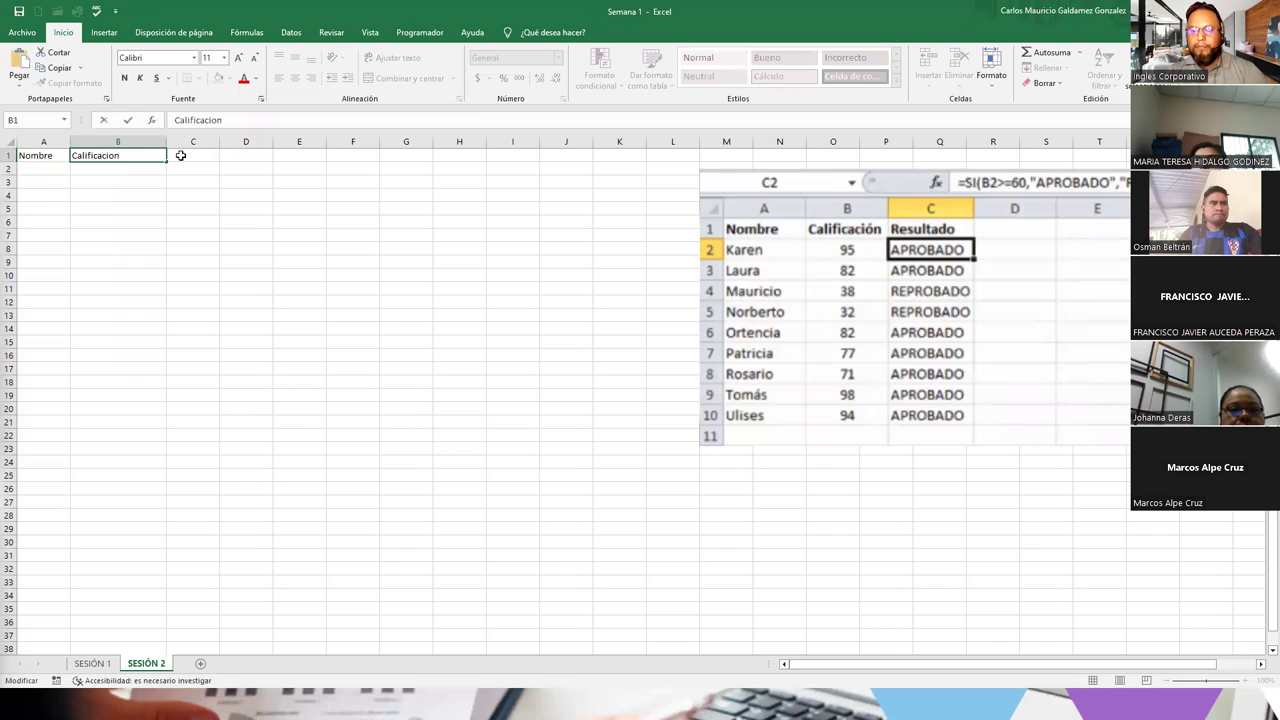
{"action": "left_click", "coordinate": [181, 155]}
{"action": "key", "text": "ctrl+v"}
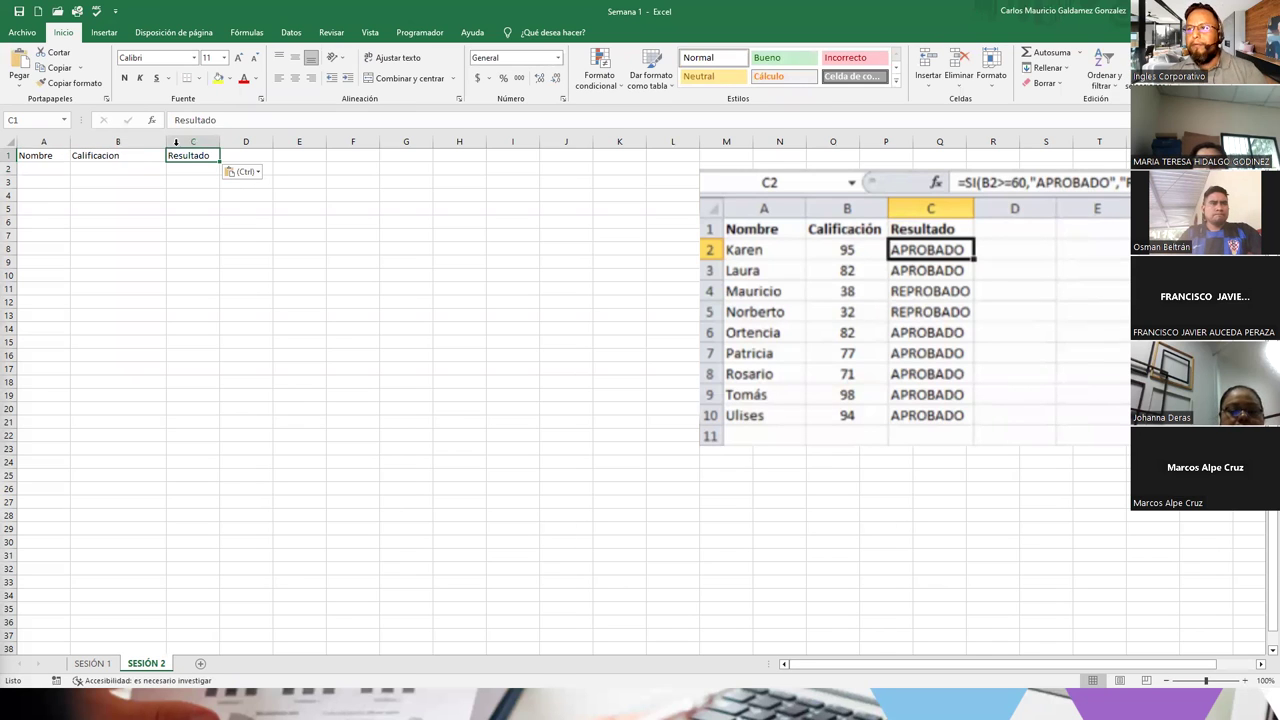
{"action": "double_click", "coordinate": [166, 142]}
Enter the nine student names from the example picture in A2:A10, one per row.
{"action": "left_click", "coordinate": [60, 169]}
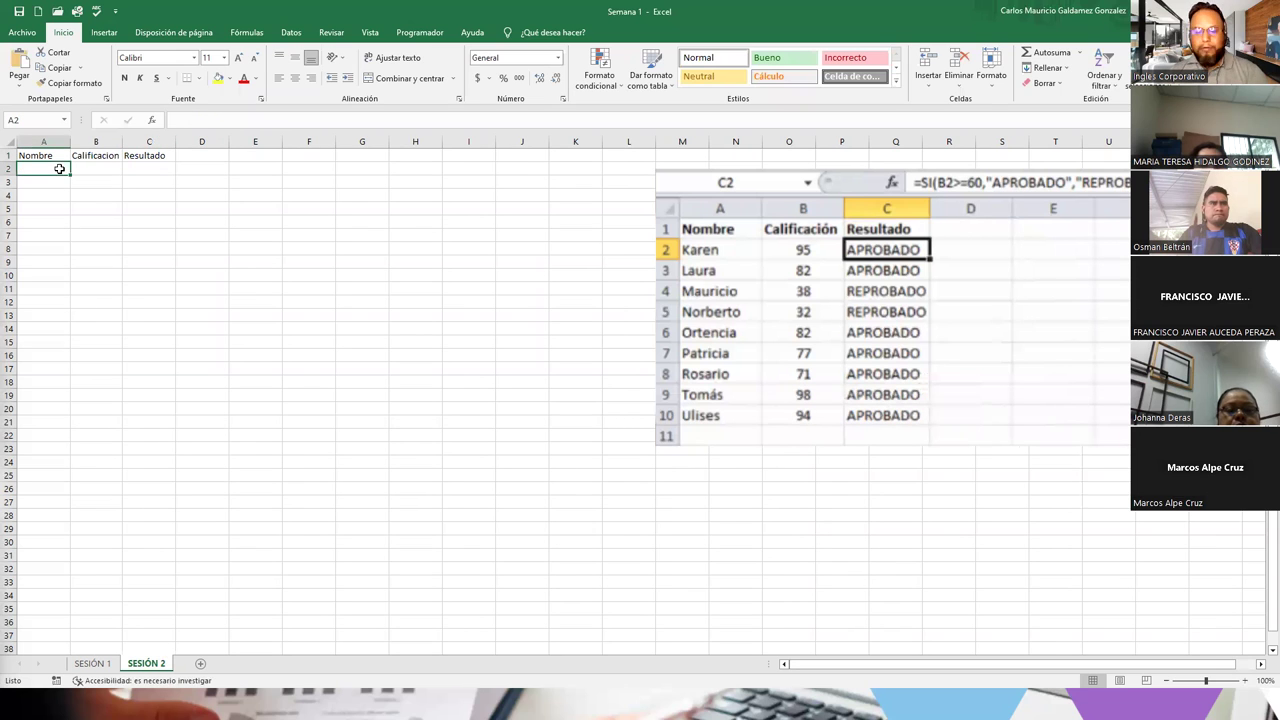
{"action": "type", "text": "LK"}
{"action": "type", "text": "Karen"}
{"action": "key", "text": "Return"}
{"action": "type", "text": "Laura"}
{"action": "key", "text": "Return"}
{"action": "type", "text": "Mauricio"}
{"action": "key", "text": "Return"}
{"action": "type", "text": "Norberto"}
{"action": "key", "text": "Return"}
{"action": "type", "text": "Ortencia"}
{"action": "key", "text": "Return"}
{"action": "type", "text": "Patricia"}
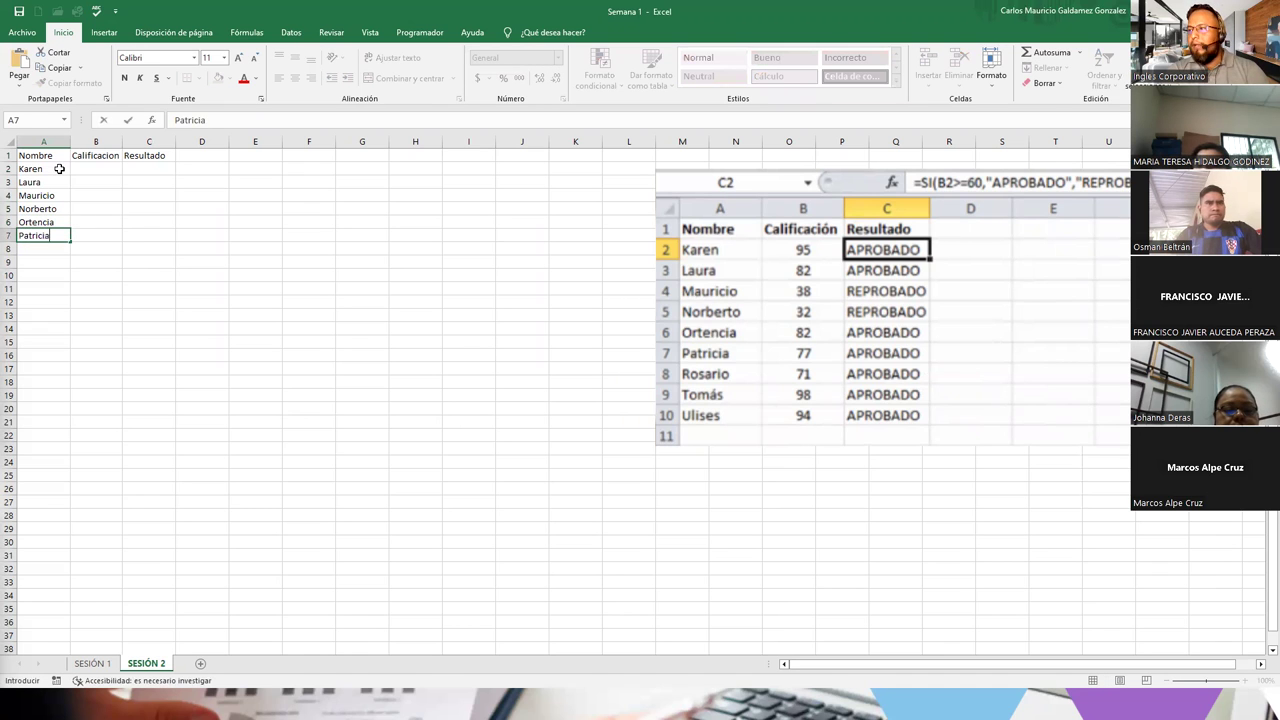
{"action": "key", "text": "Return"}
{"action": "type", "text": "Rosario"}
{"action": "key", "text": "Return"}
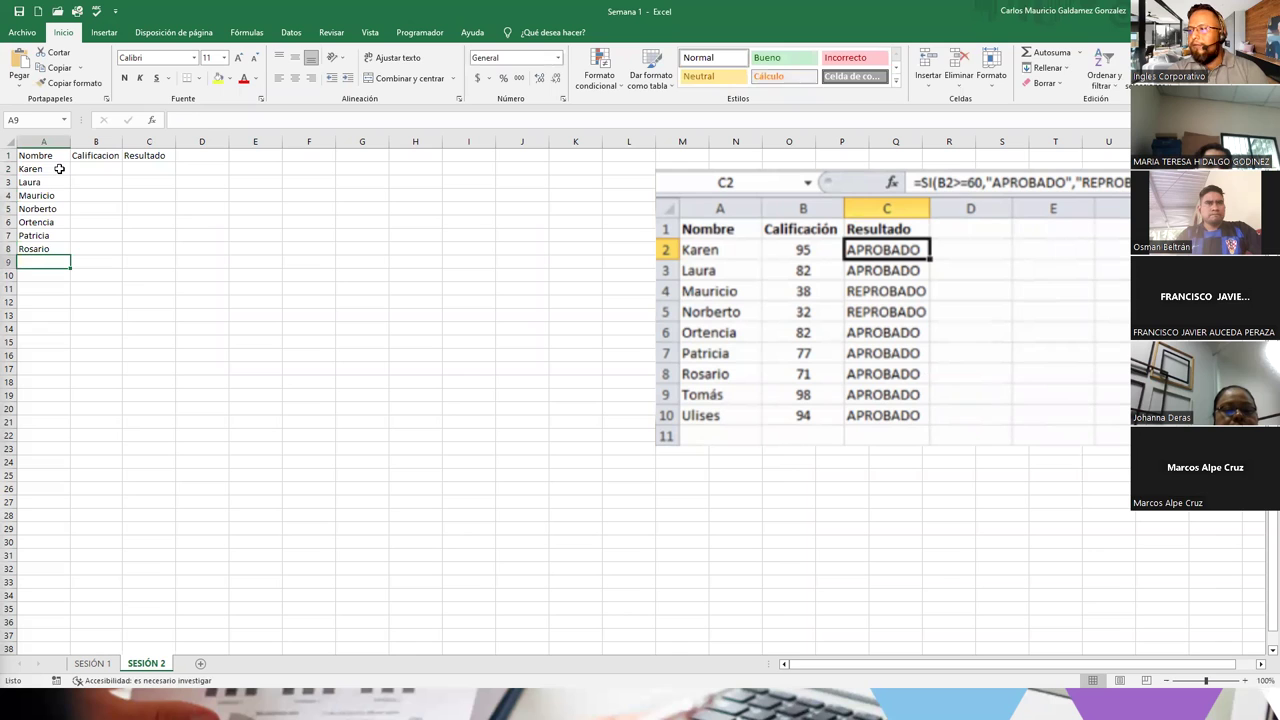
{"action": "type", "text": "Tomas"}
{"action": "key", "text": "Return"}
{"action": "type", "text": "Ulises"}
{"action": "key", "text": "Return"}
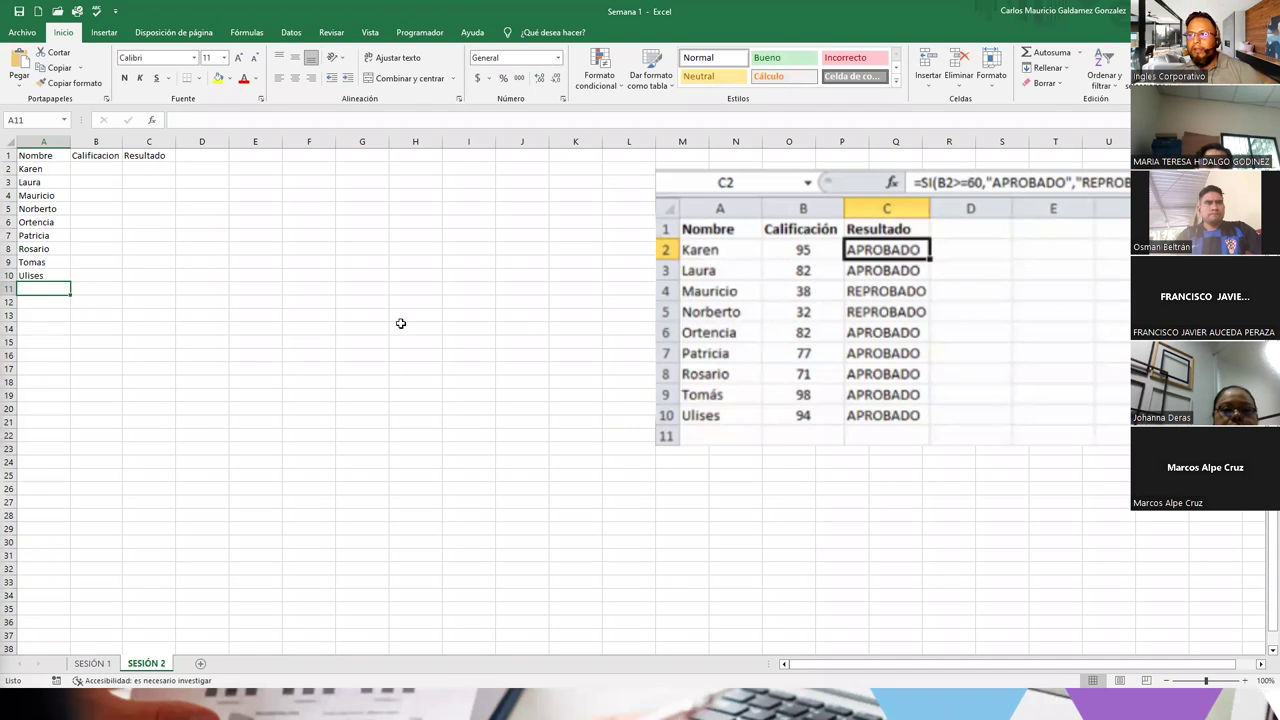
Shrink the example picture and move it closer to the table, starting at about column I.
{"action": "left_click", "coordinate": [689, 333]}
{"action": "left_click_drag", "start_coordinate": [654, 445], "coordinate": [847, 341]}
{"action": "left_click_drag", "start_coordinate": [969, 229], "coordinate": [589, 240]}
{"action": "scroll", "coordinate": [404, 352], "scroll_direction": "up", "scroll_amount": 1}
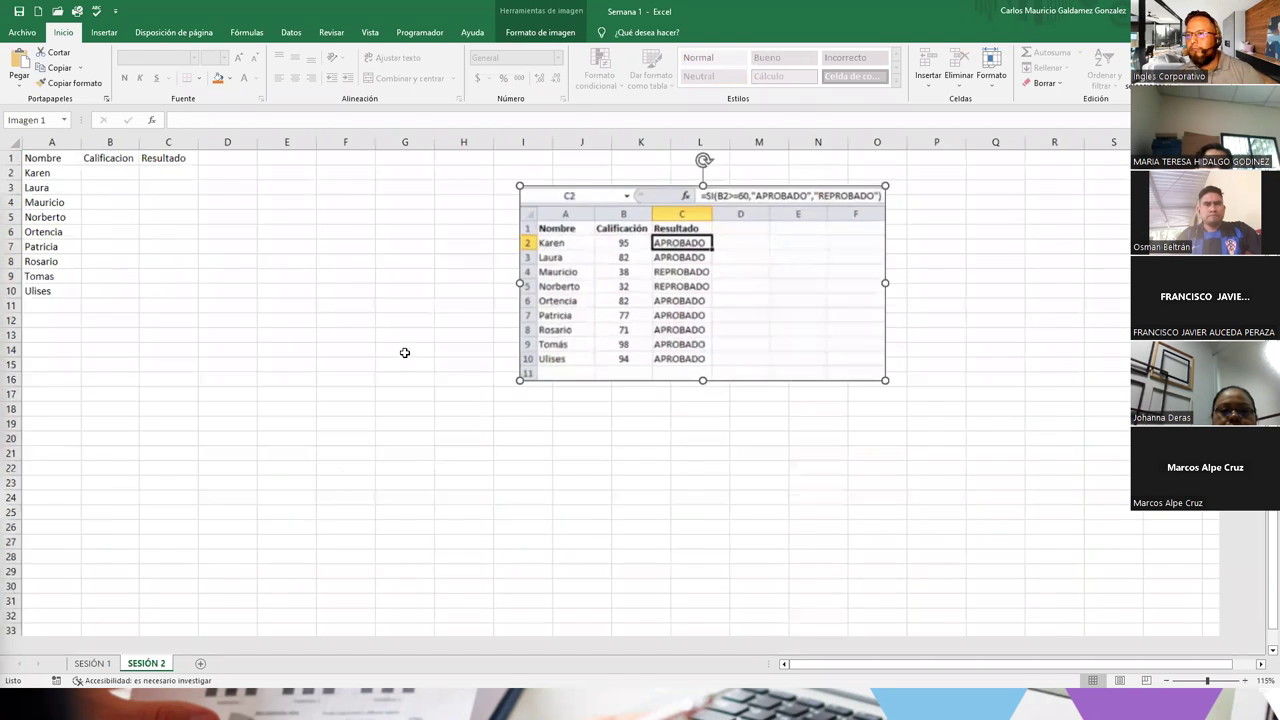
{"action": "scroll", "coordinate": [404, 352], "scroll_direction": "up", "scroll_amount": 2}
Enter the grades 95, 82, 38, 32, 82, 77, 71, 98 and 94 in B2:B10.
{"action": "left_click", "coordinate": [131, 186]}
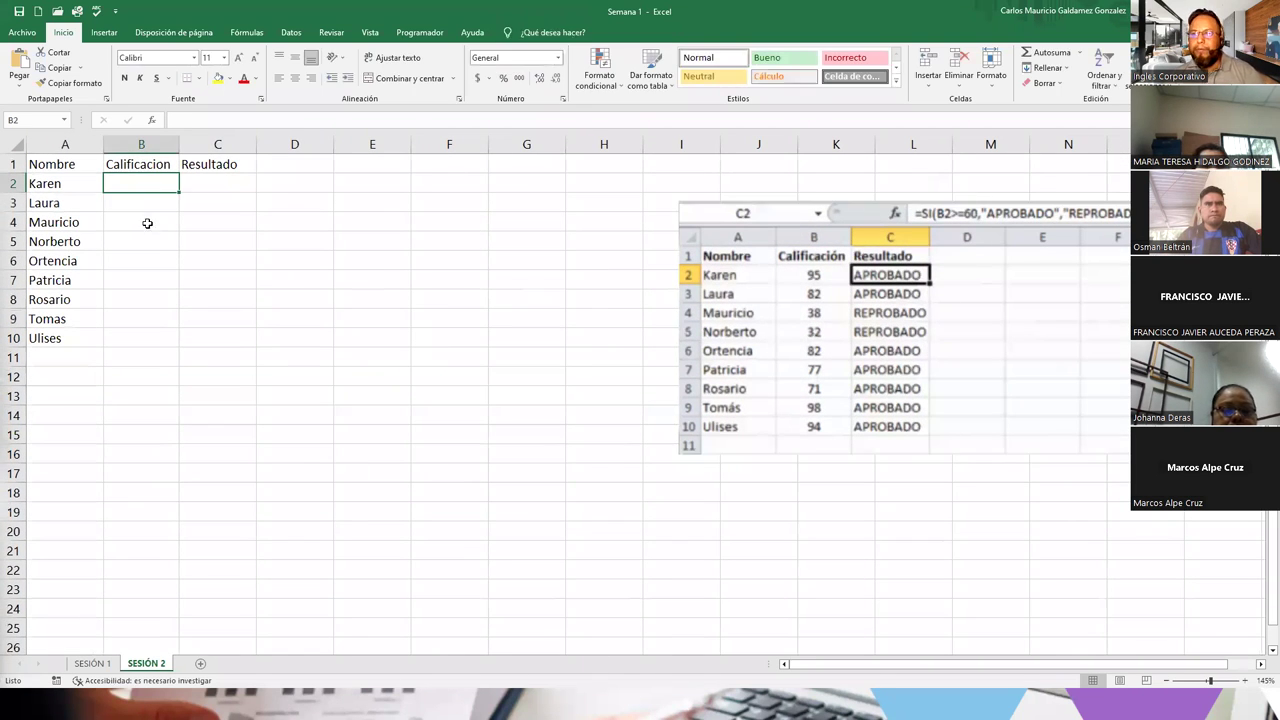
{"action": "left_click", "coordinate": [786, 371]}
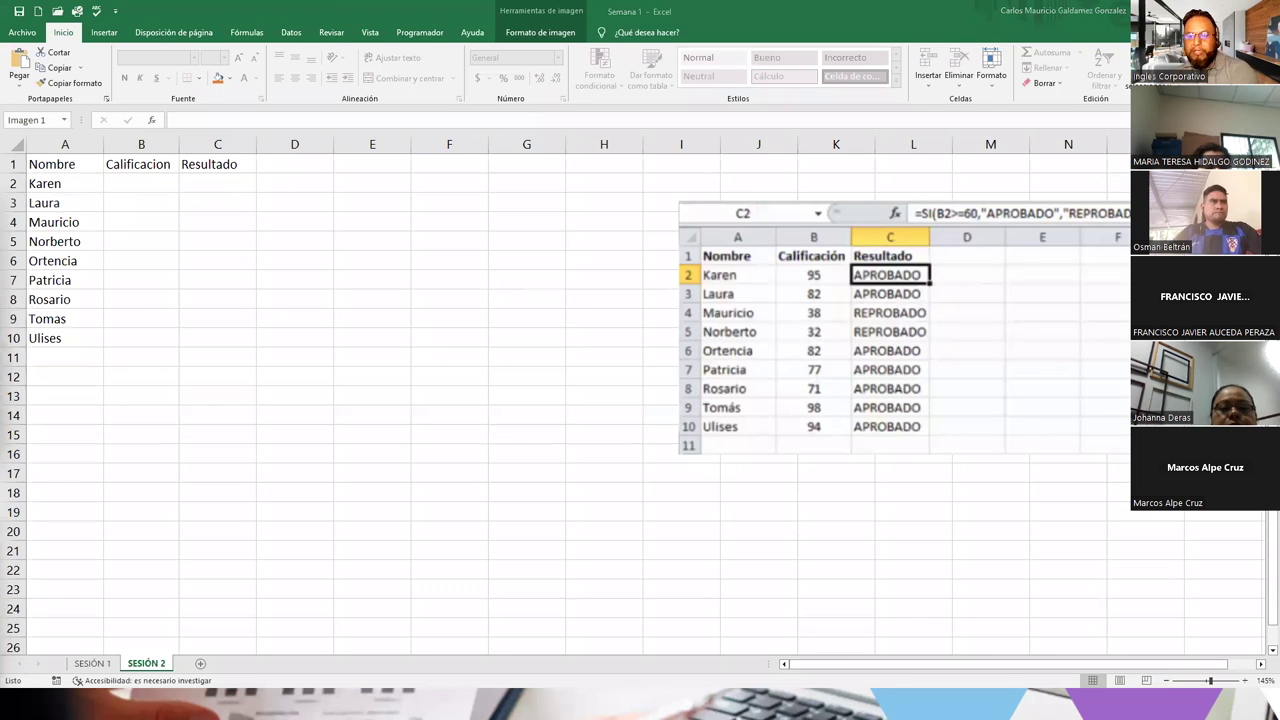
{"action": "double_click", "coordinate": [128, 185]}
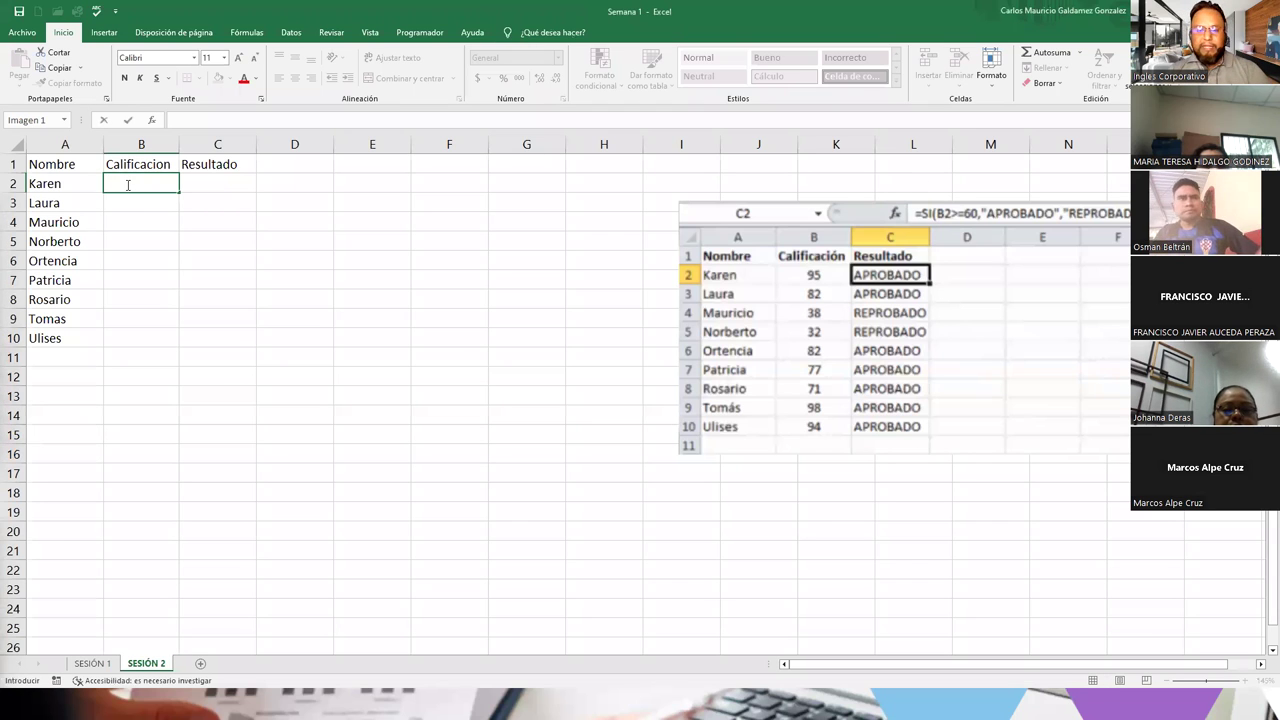
{"action": "type", "text": "95"}
{"action": "key", "text": "Return"}
{"action": "type", "text": "82"}
{"action": "key", "text": "Return"}
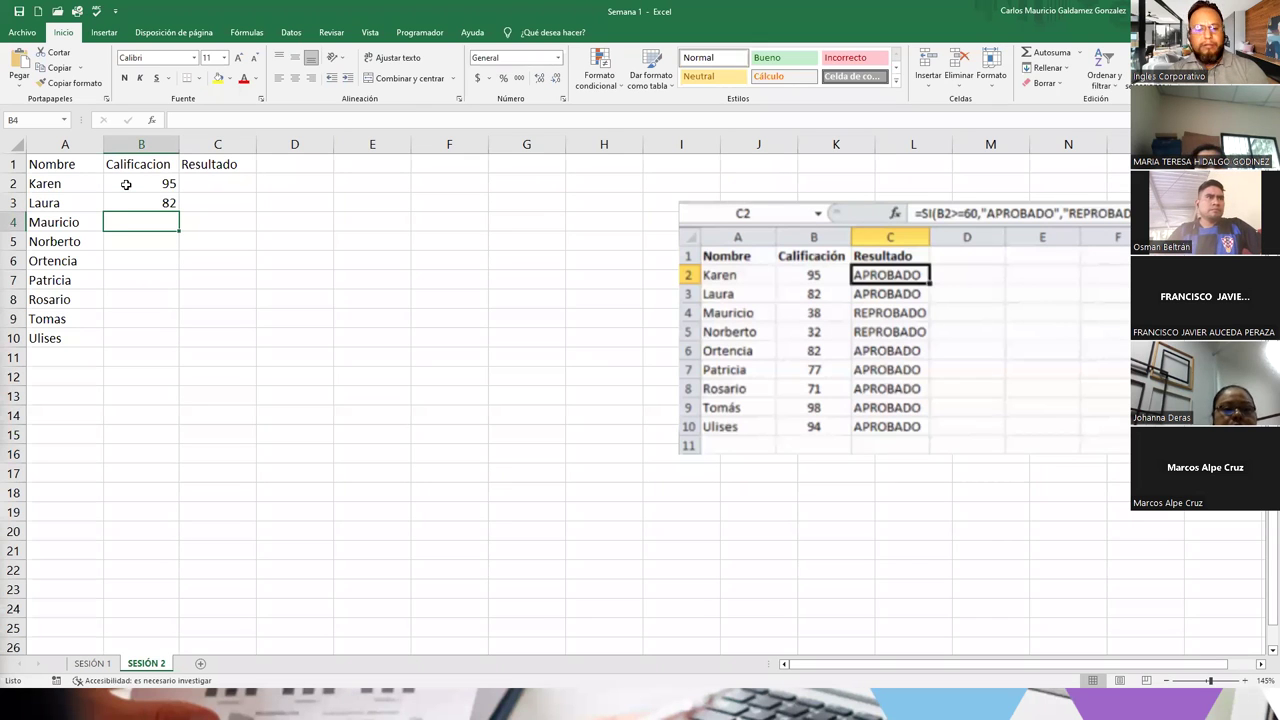
{"action": "type", "text": "38"}
{"action": "key", "text": "Return"}
{"action": "type", "text": "2"}
{"action": "key", "text": "BackSpace"}
{"action": "type", "text": "32"}
{"action": "key", "text": "Return"}
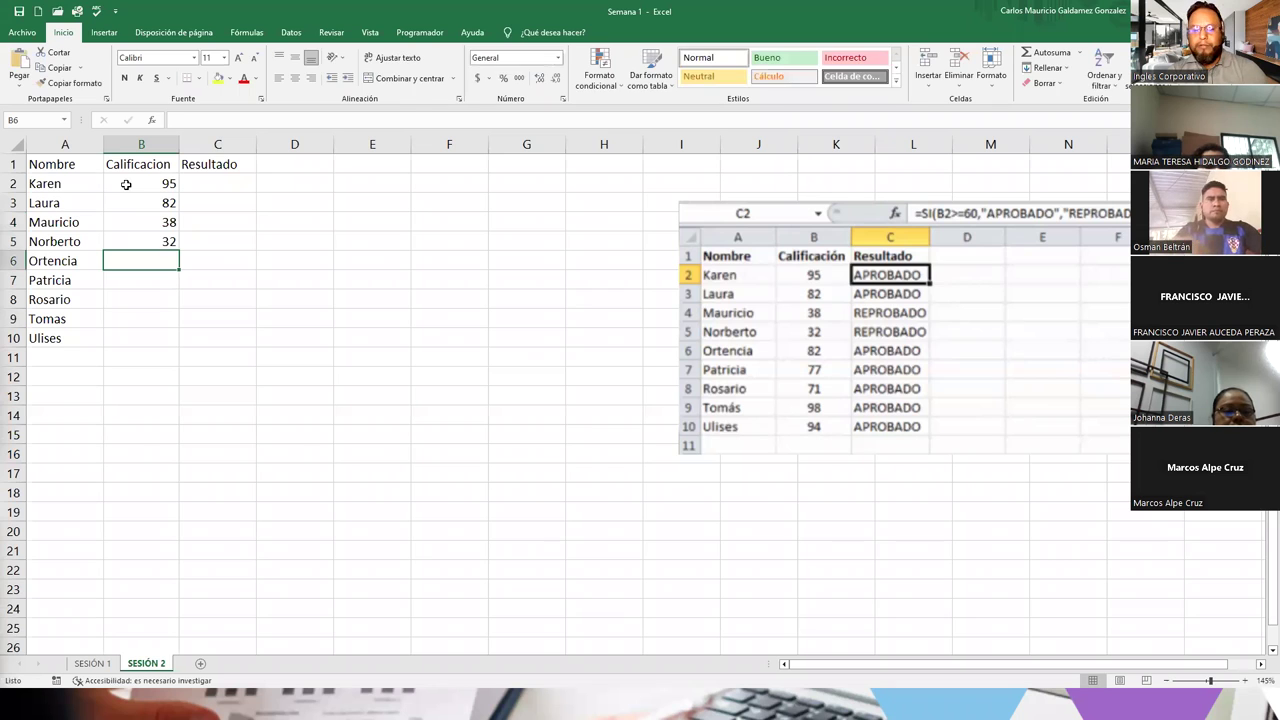
{"action": "type", "text": "82"}
{"action": "key", "text": "Return"}
{"action": "type", "text": "77"}
{"action": "key", "text": "Return"}
{"action": "type", "text": "71"}
{"action": "key", "text": "Return"}
{"action": "type", "text": "98"}
{"action": "key", "text": "Return"}
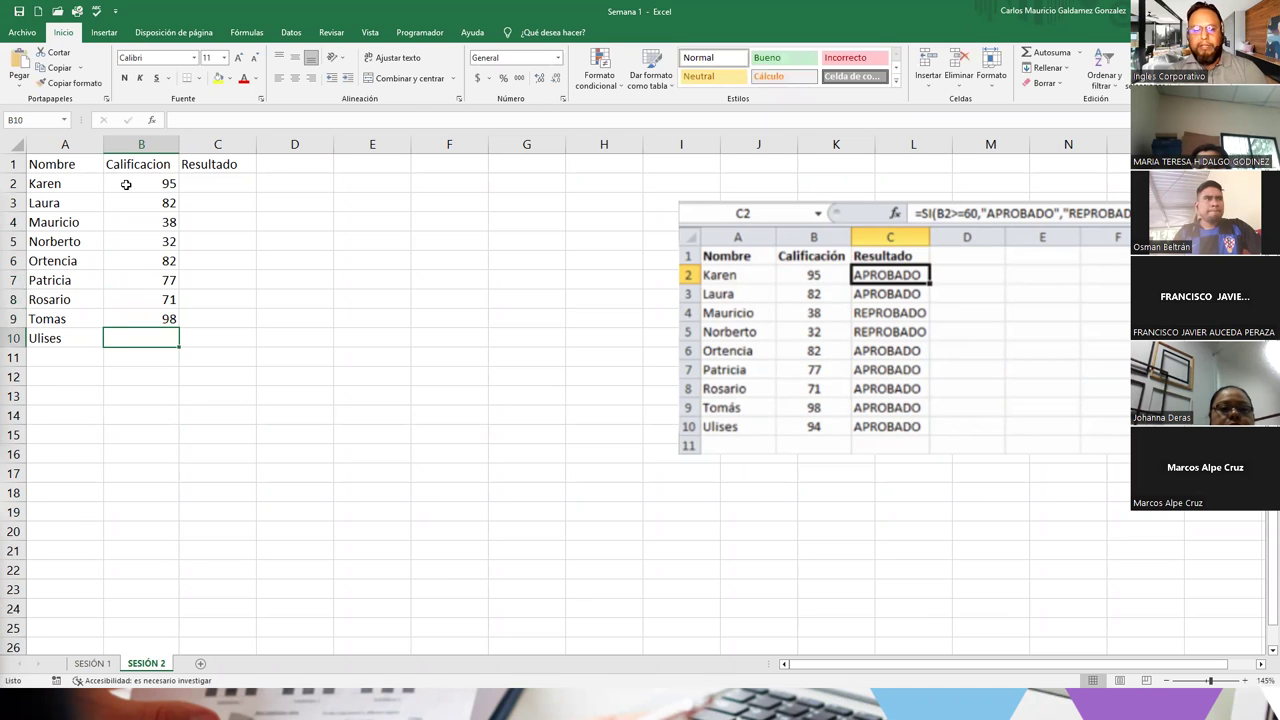
{"action": "type", "text": "94"}
{"action": "key", "text": "Return"}
Center the grades in B2:B10 horizontally.
{"action": "left_click_drag", "start_coordinate": [126, 184], "coordinate": [129, 338]}
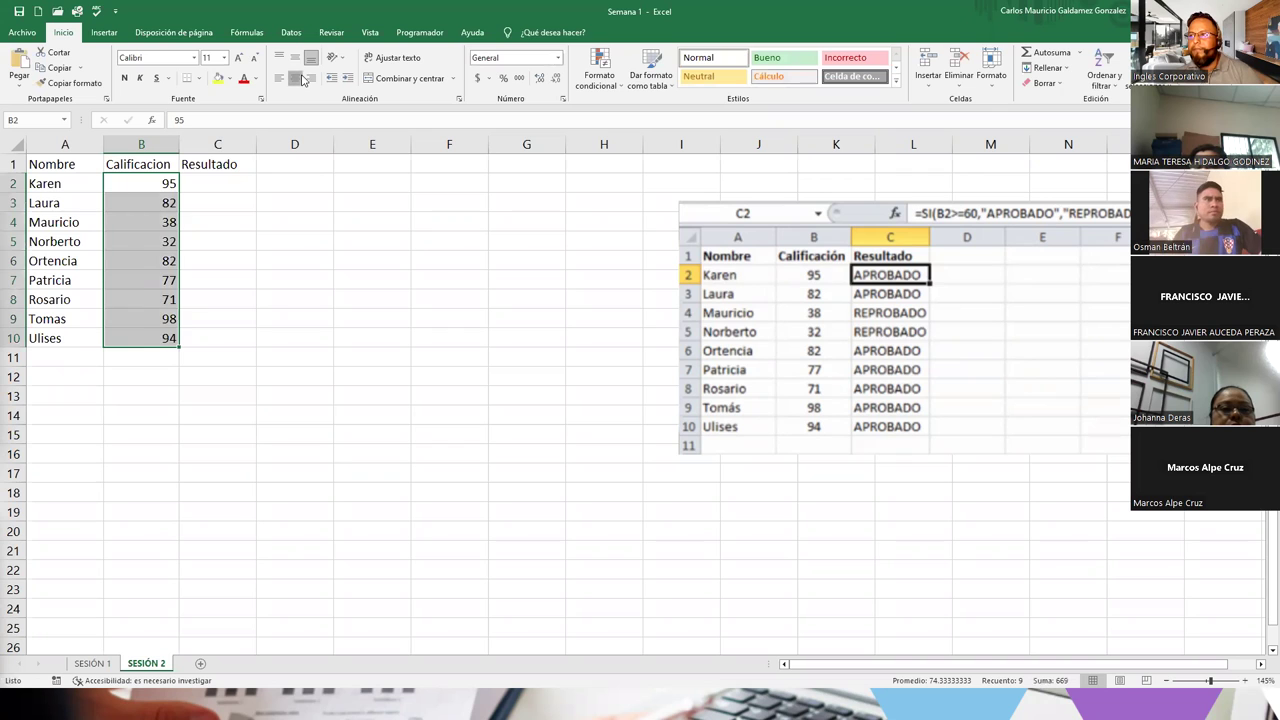
{"action": "left_click", "coordinate": [296, 78]}
{"action": "left_click", "coordinate": [213, 185]}
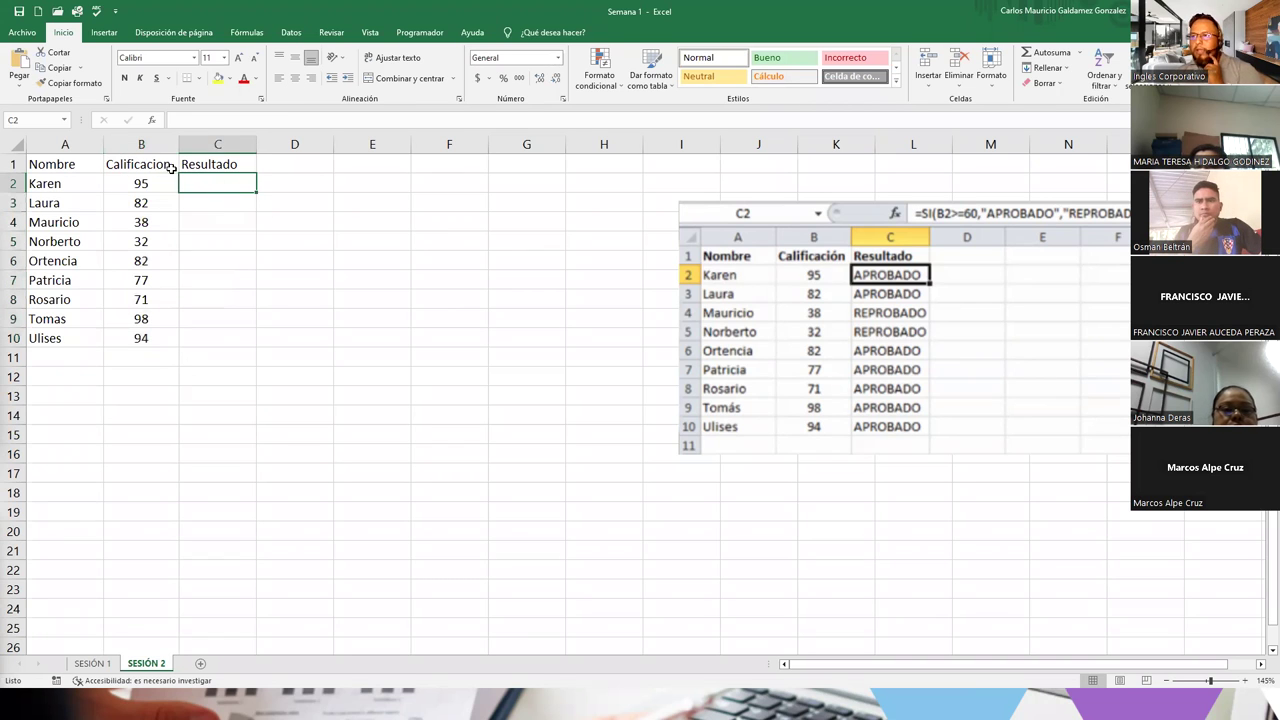
Delete the example picture from the SESIÓN 2 sheet.
{"action": "left_click", "coordinate": [728, 386]}
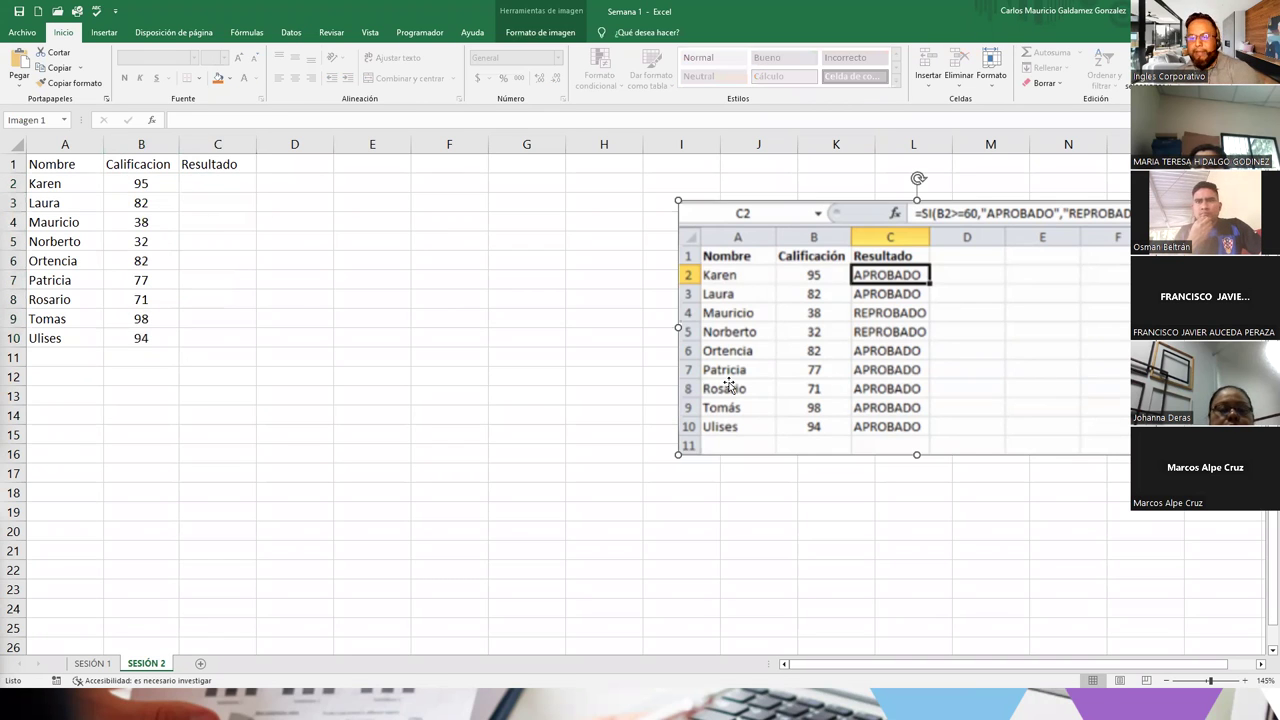
{"action": "key", "text": "Delete"}
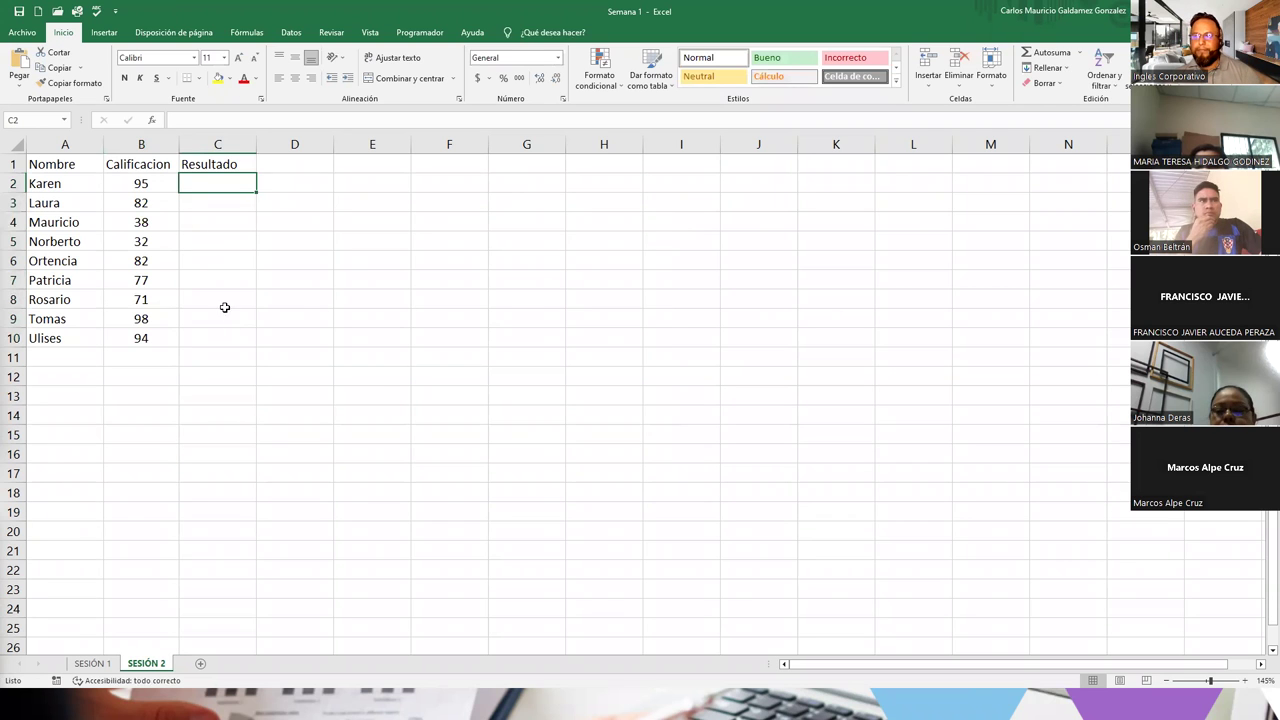
{"action": "scroll", "coordinate": [231, 230], "scroll_direction": "up", "scroll_amount": 1}
{"action": "scroll", "coordinate": [231, 230], "scroll_direction": "up", "scroll_amount": 2}
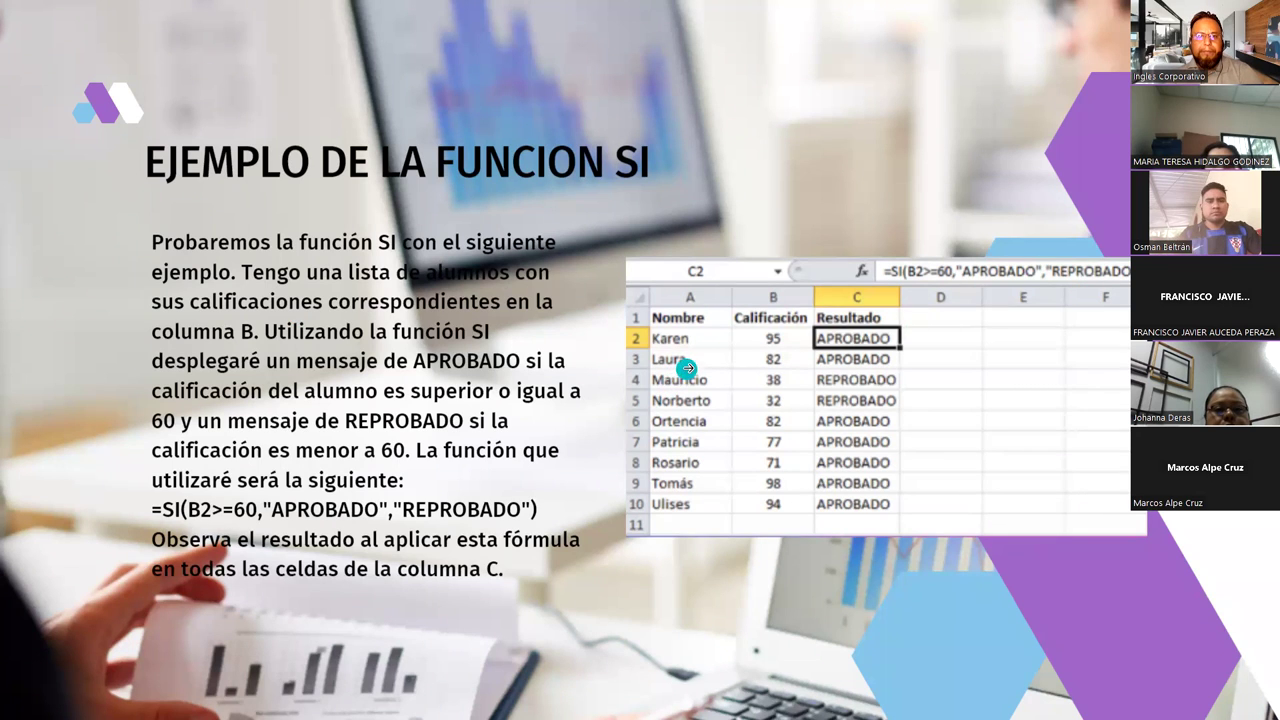
Back in Excel, insert the SI function from the Lógica category in C2 and set its logical test to B2>=60.
{"action": "key", "text": "alt+Tab"}
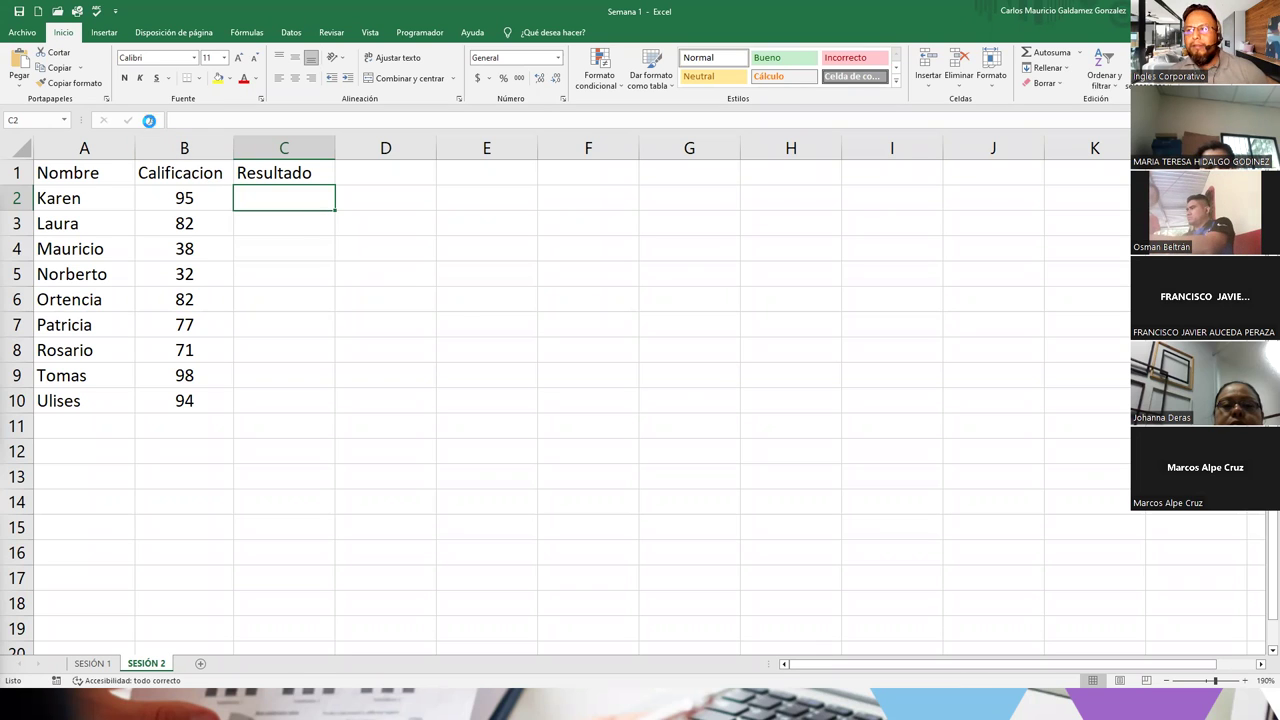
{"action": "left_click", "coordinate": [151, 120]}
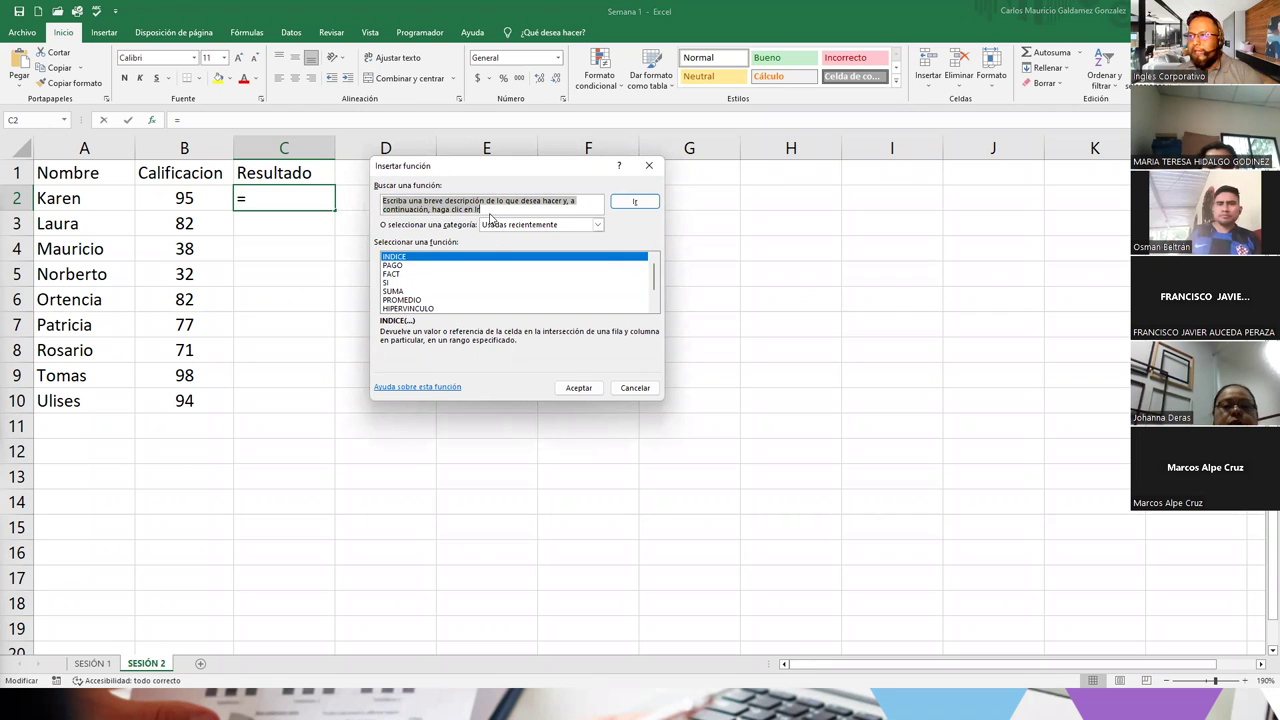
{"action": "left_click", "coordinate": [536, 226]}
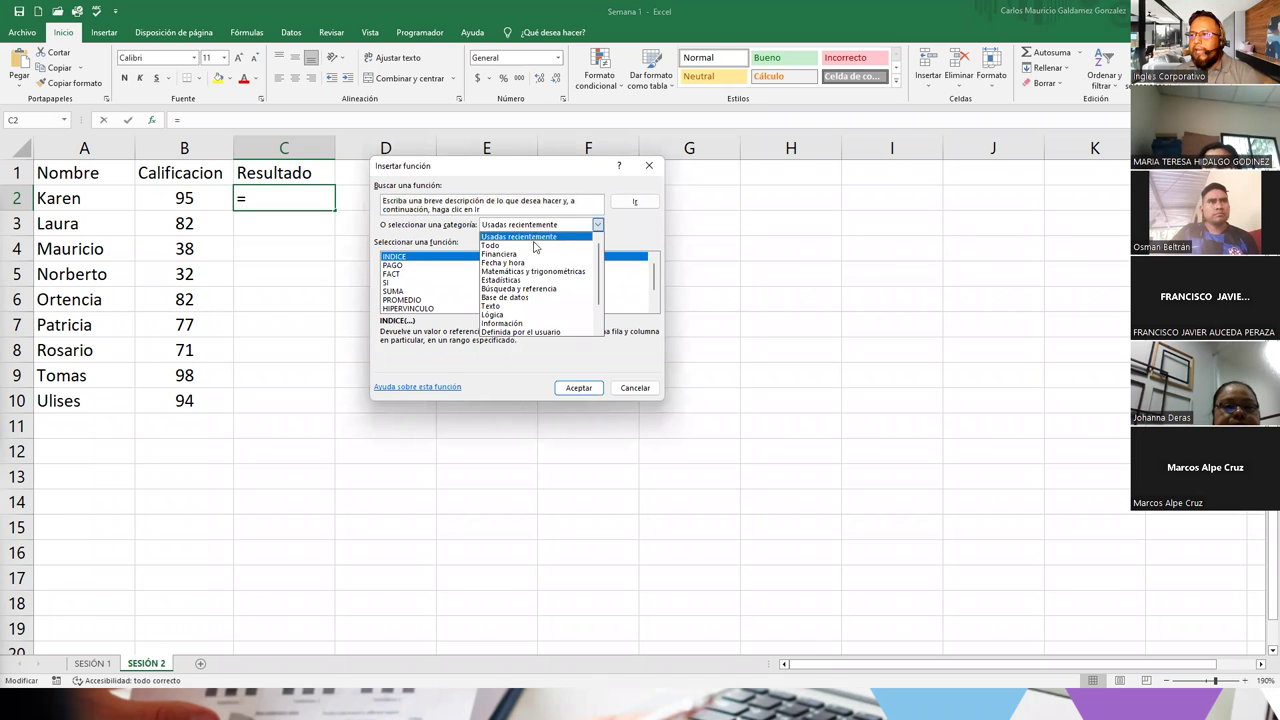
{"action": "left_click", "coordinate": [521, 316]}
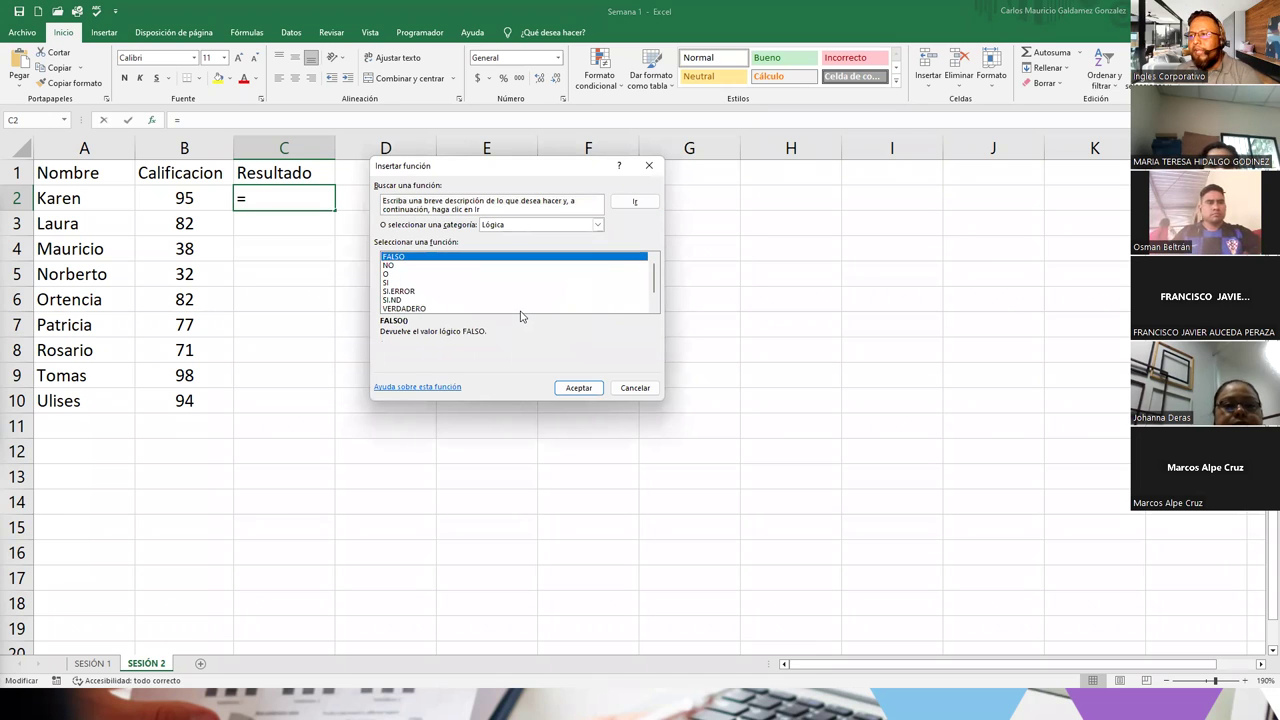
{"action": "double_click", "coordinate": [386, 283]}
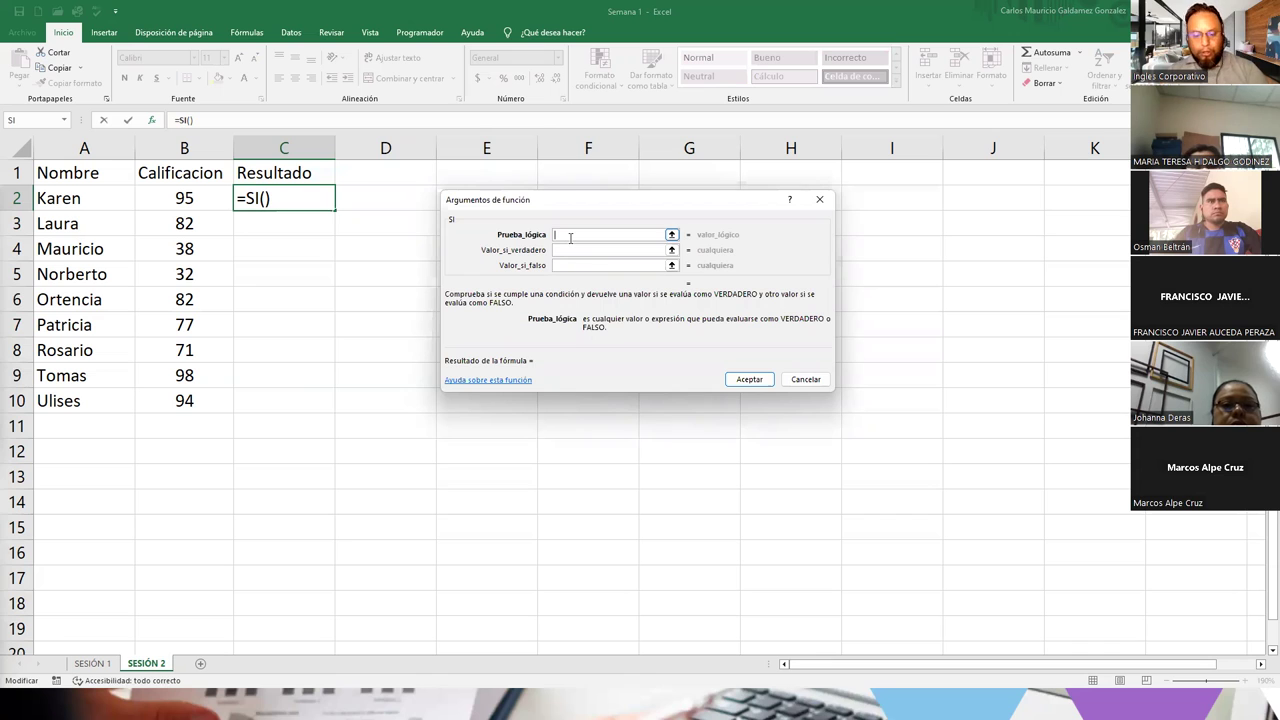
{"action": "type", "text": "B2"}
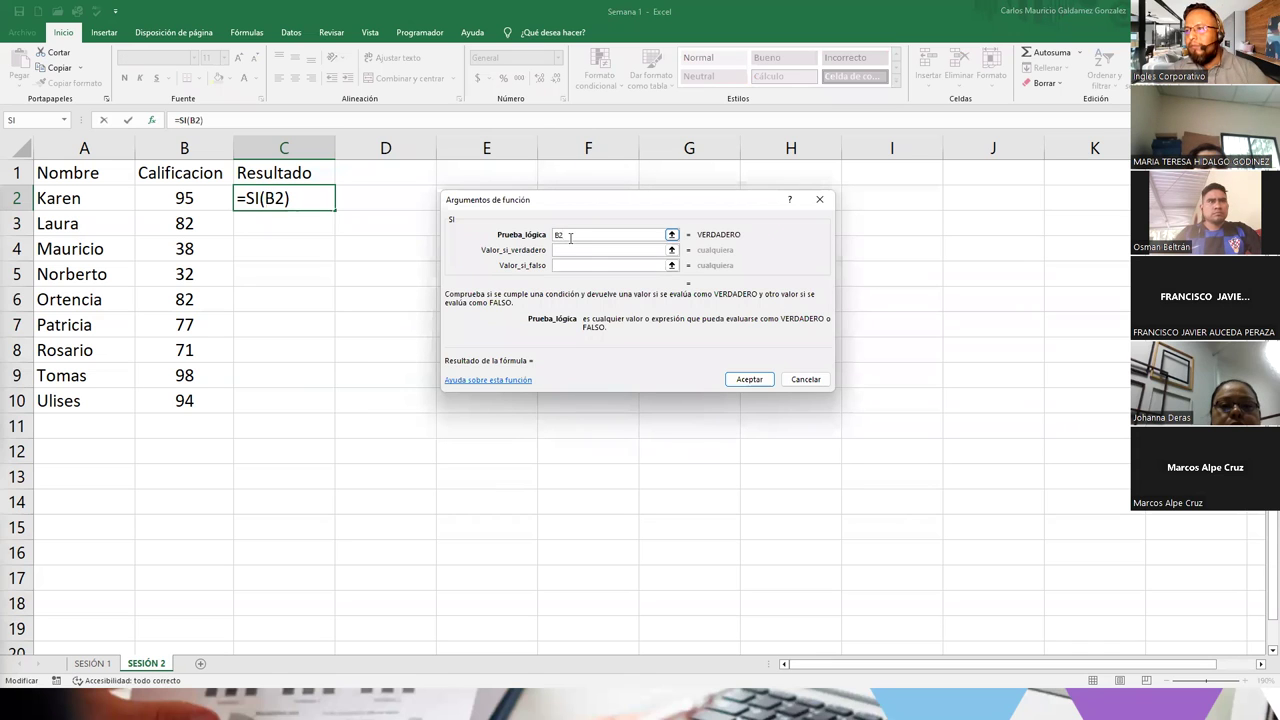
{"action": "type", "text": ">=60"}
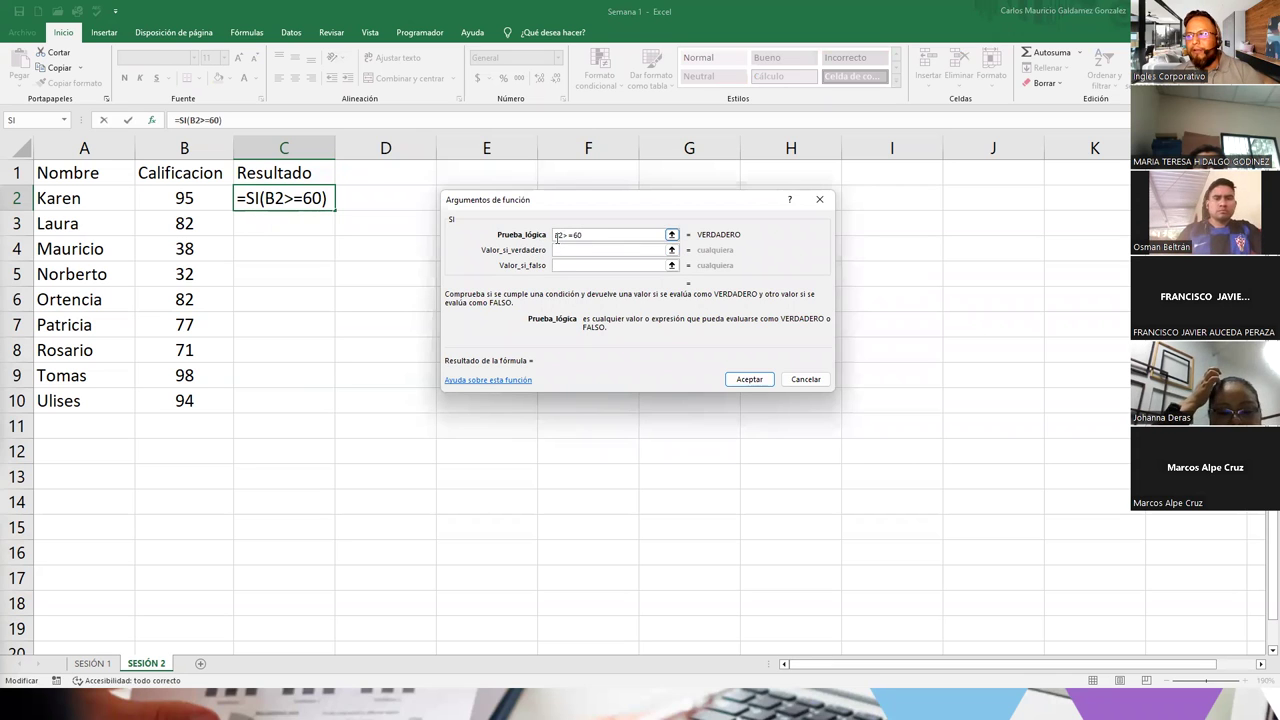
Complete the SI function in C2 with "APROBADO" as the value if true and "REPROBADO" as the value if false.
{"action": "left_click", "coordinate": [577, 251]}
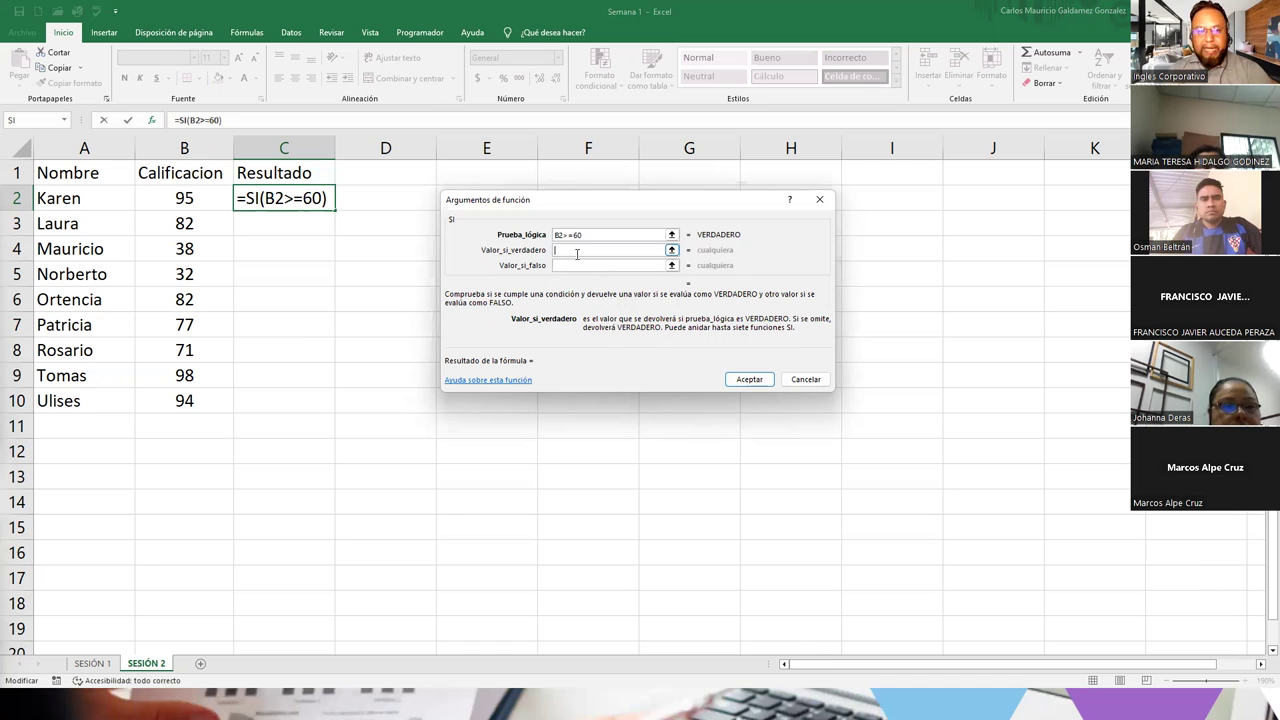
{"action": "type", "text": "\""}
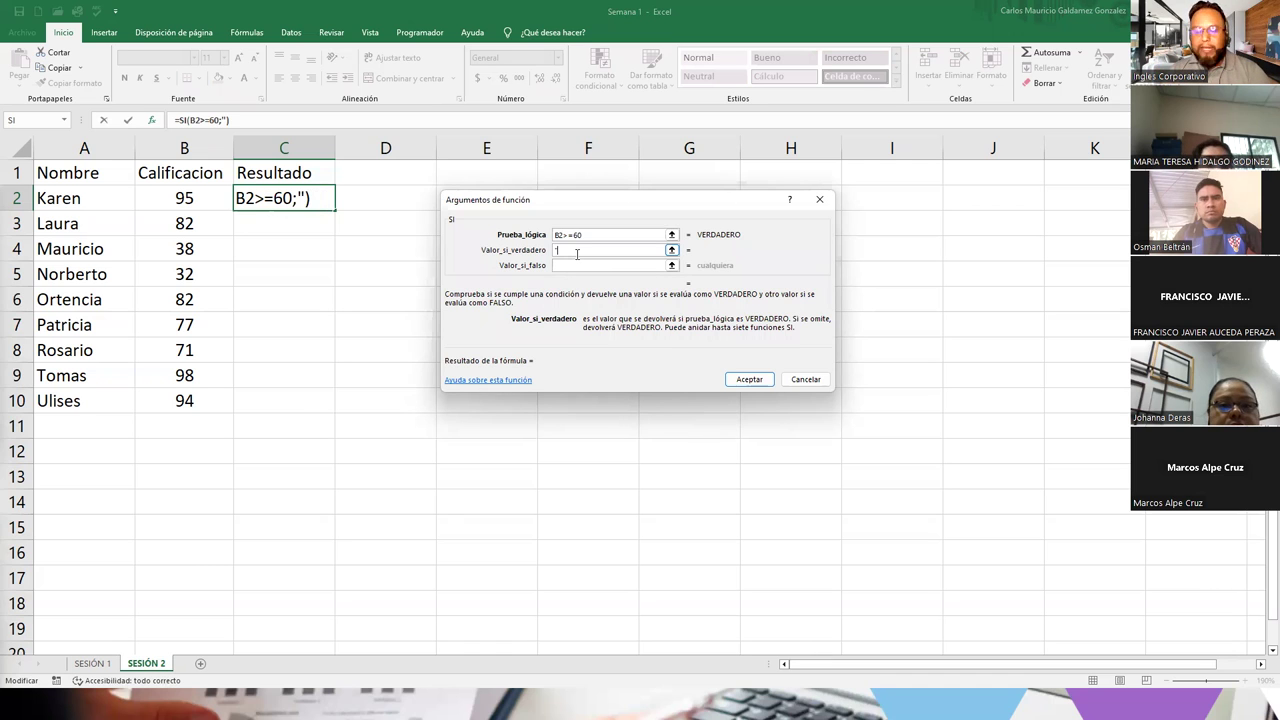
{"action": "type", "text": "APROBADO\""}
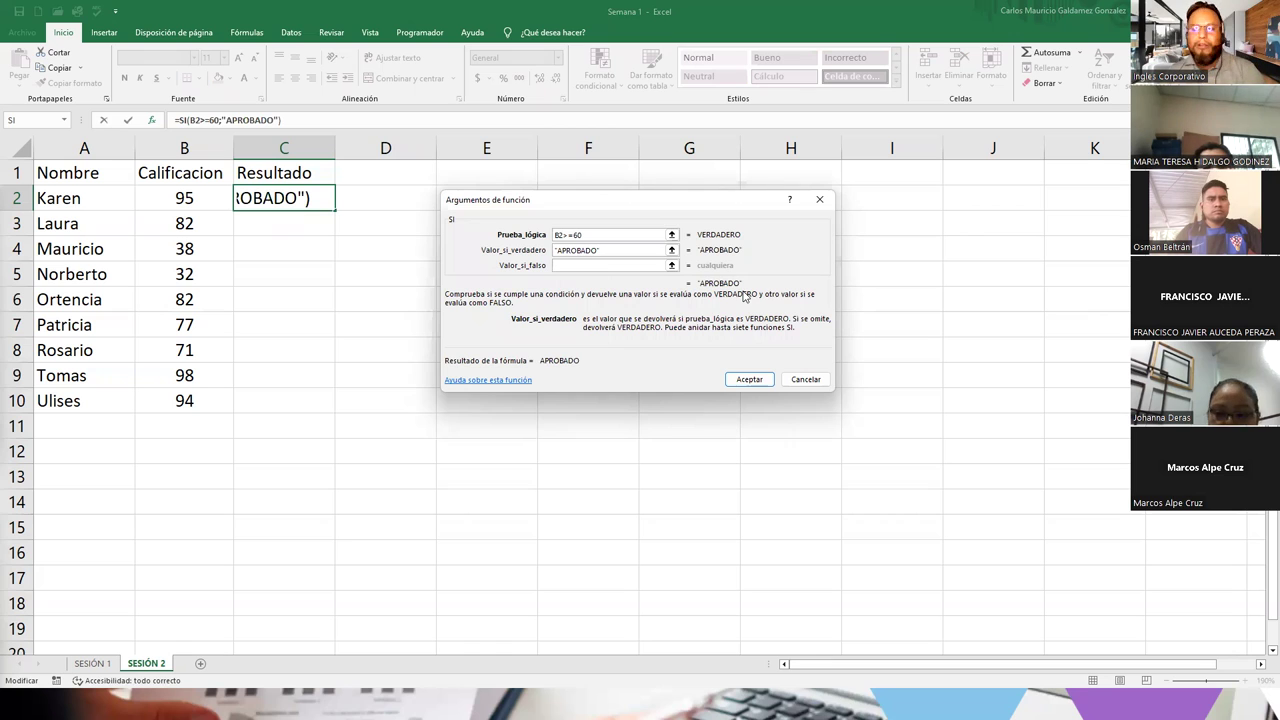
{"action": "left_click", "coordinate": [558, 234]}
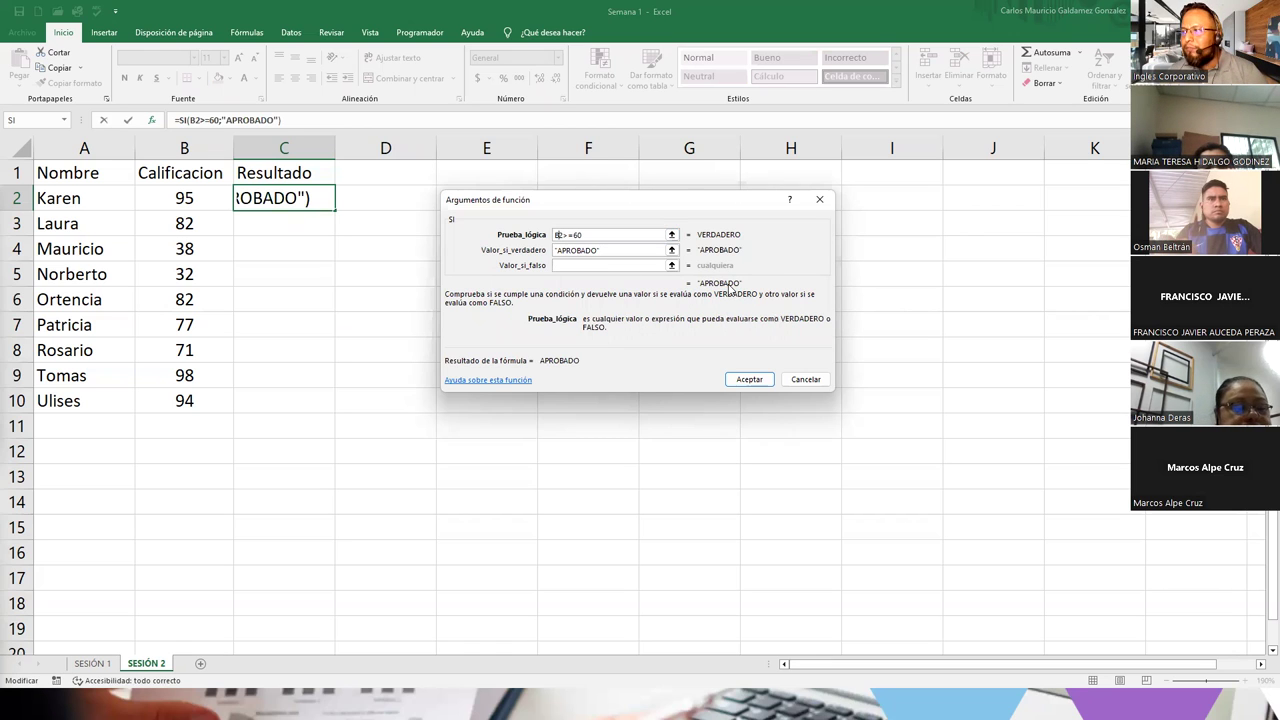
{"action": "left_click", "coordinate": [614, 265]}
{"action": "type", "text": "\"REPROBADO\""}
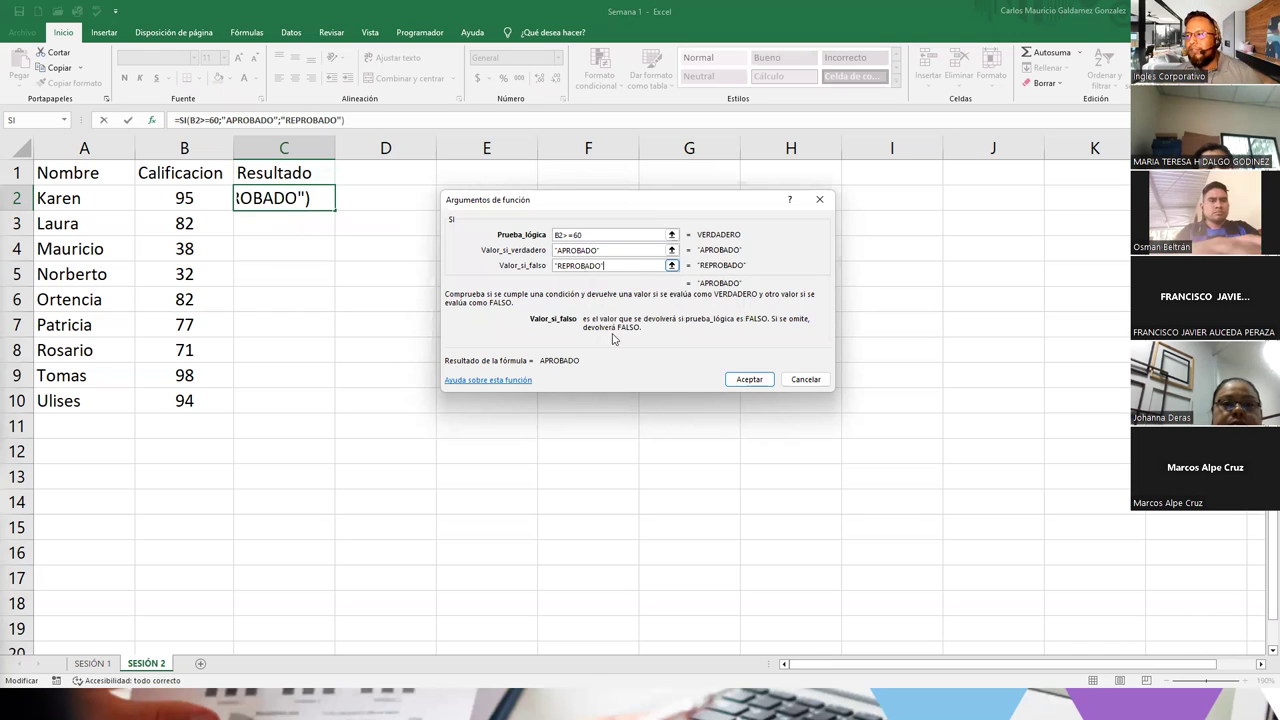
{"action": "left_click", "coordinate": [749, 380]}
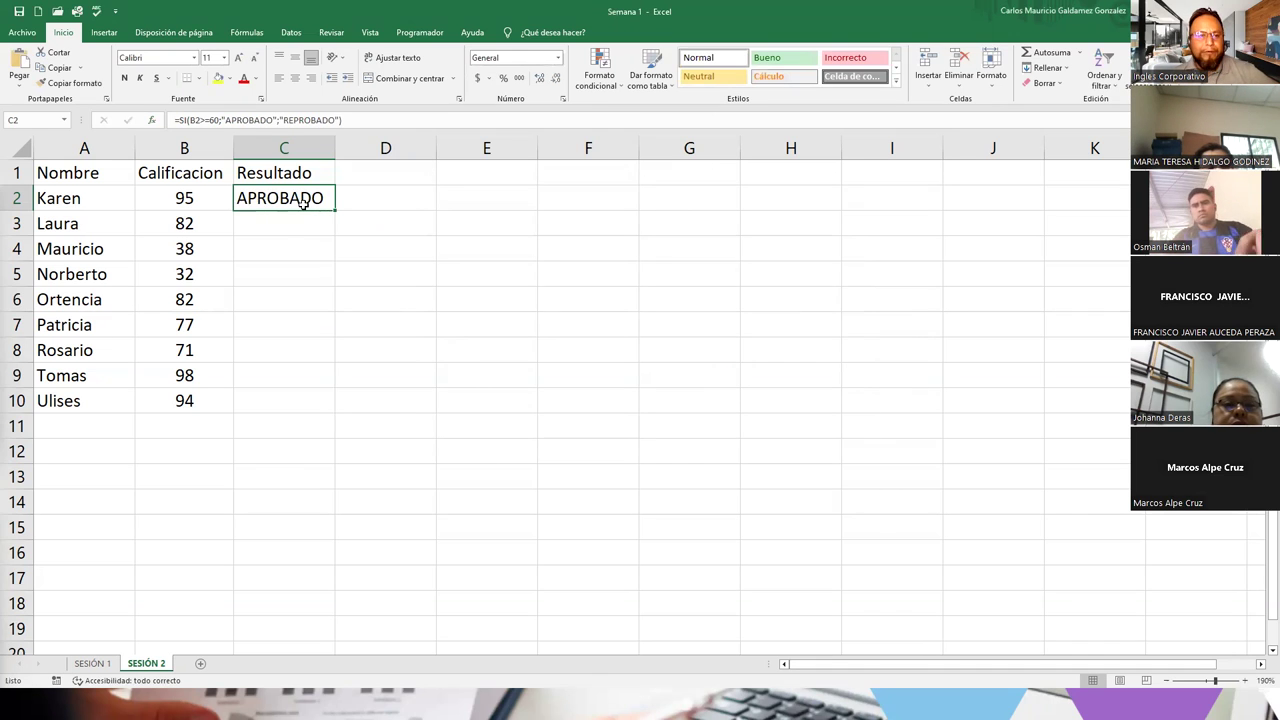
Center the result in C2 horizontally and make it bold.
{"action": "left_click", "coordinate": [310, 79]}
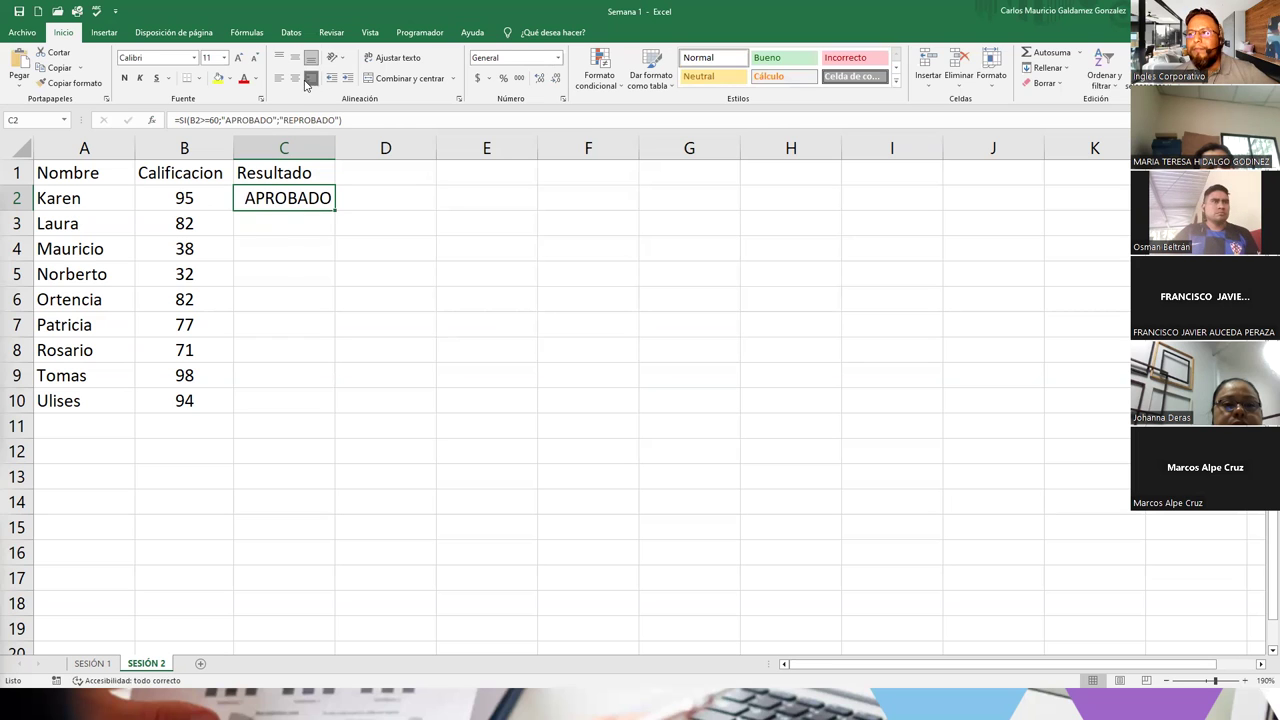
{"action": "left_click", "coordinate": [280, 79]}
{"action": "left_click", "coordinate": [125, 78]}
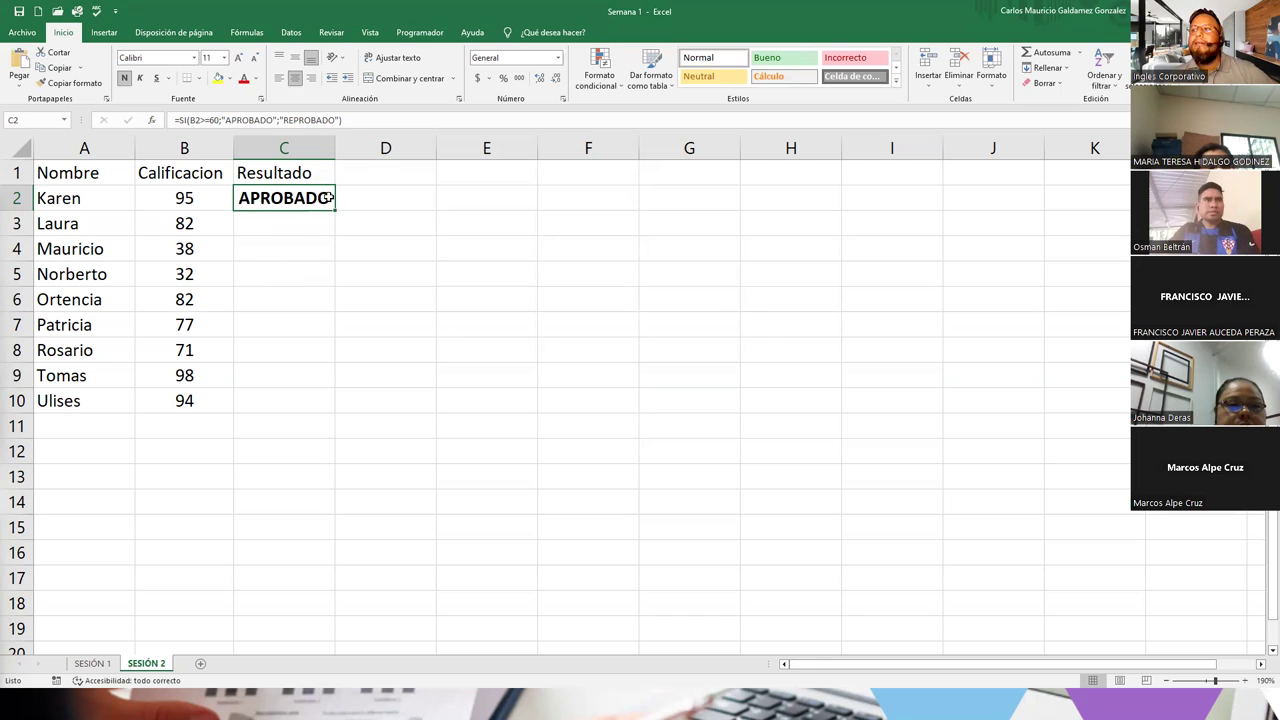
Start a SI formula directly in C3 with the logical test B3>=60.
{"action": "left_click", "coordinate": [255, 226]}
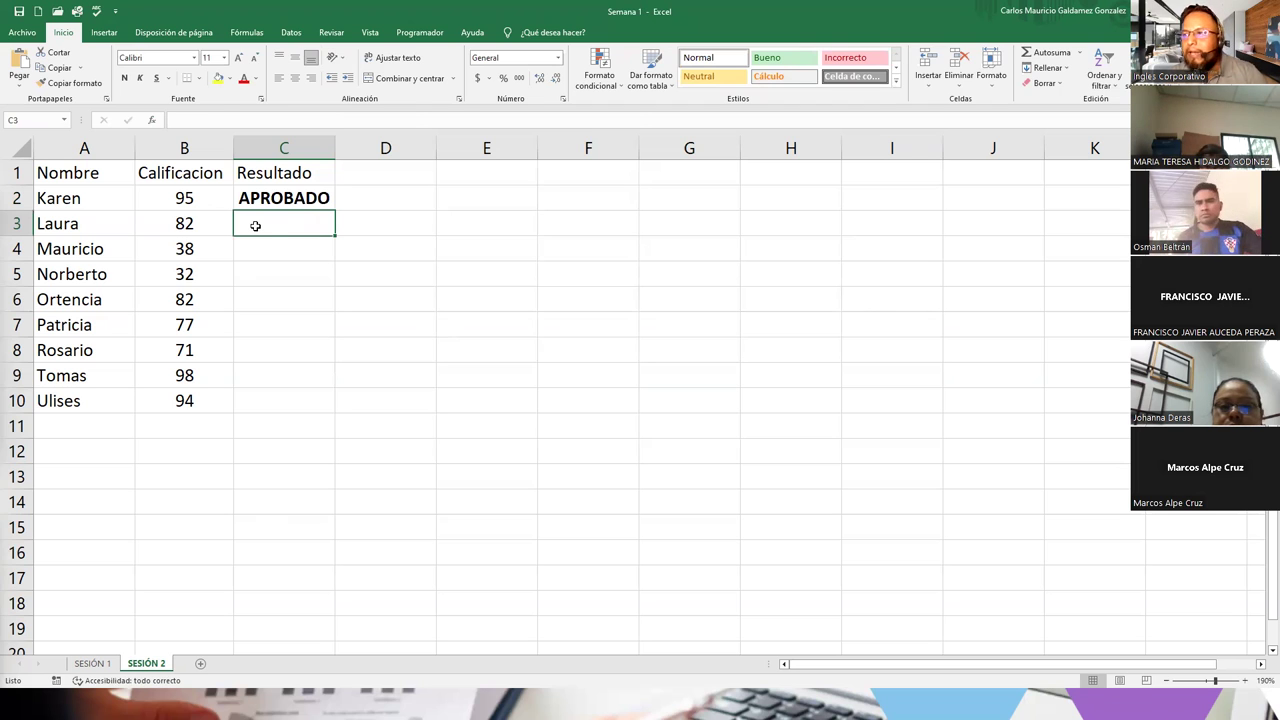
{"action": "type", "text": "=si"}
{"action": "key", "text": "Tab"}
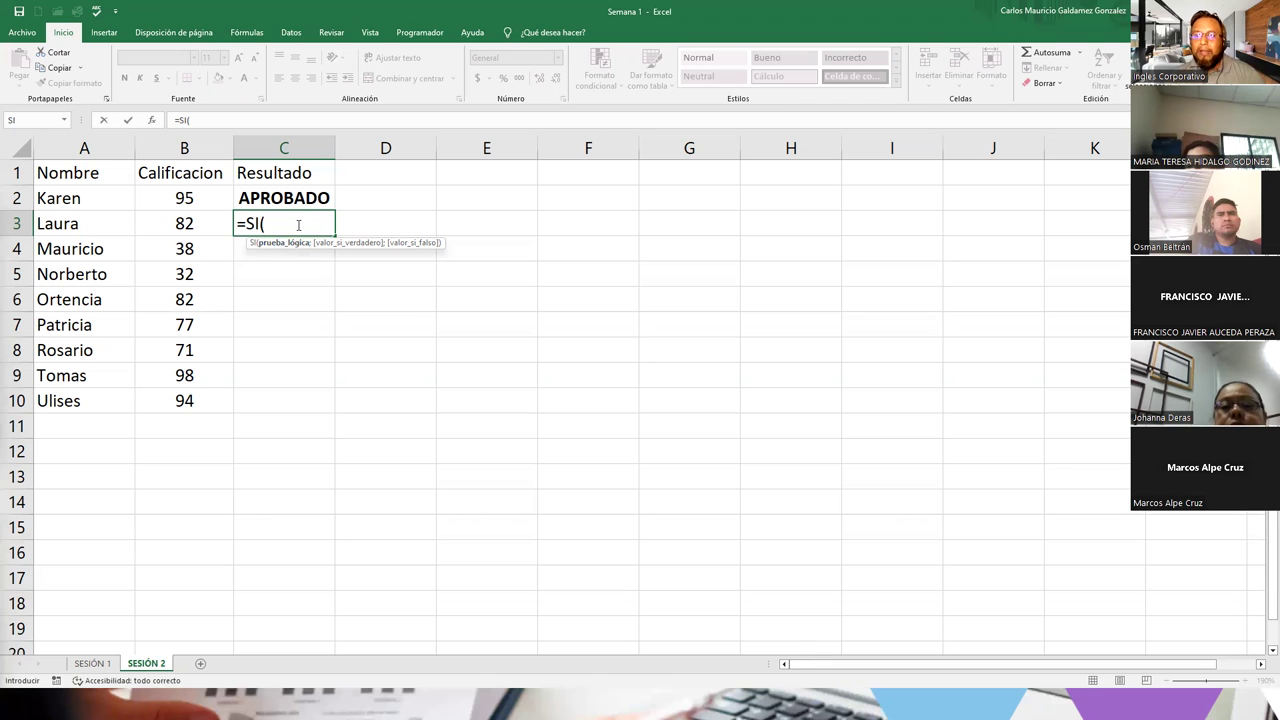
{"action": "left_click", "coordinate": [200, 223]}
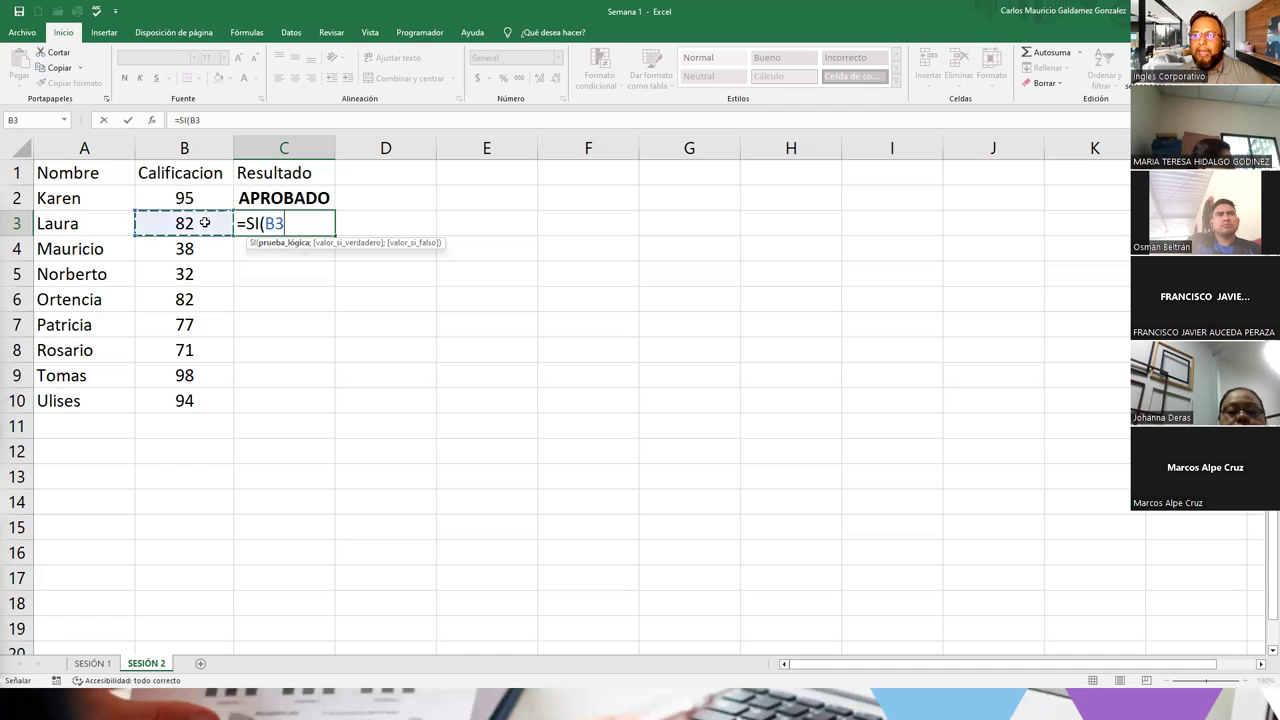
{"action": "type", "text": ">="}
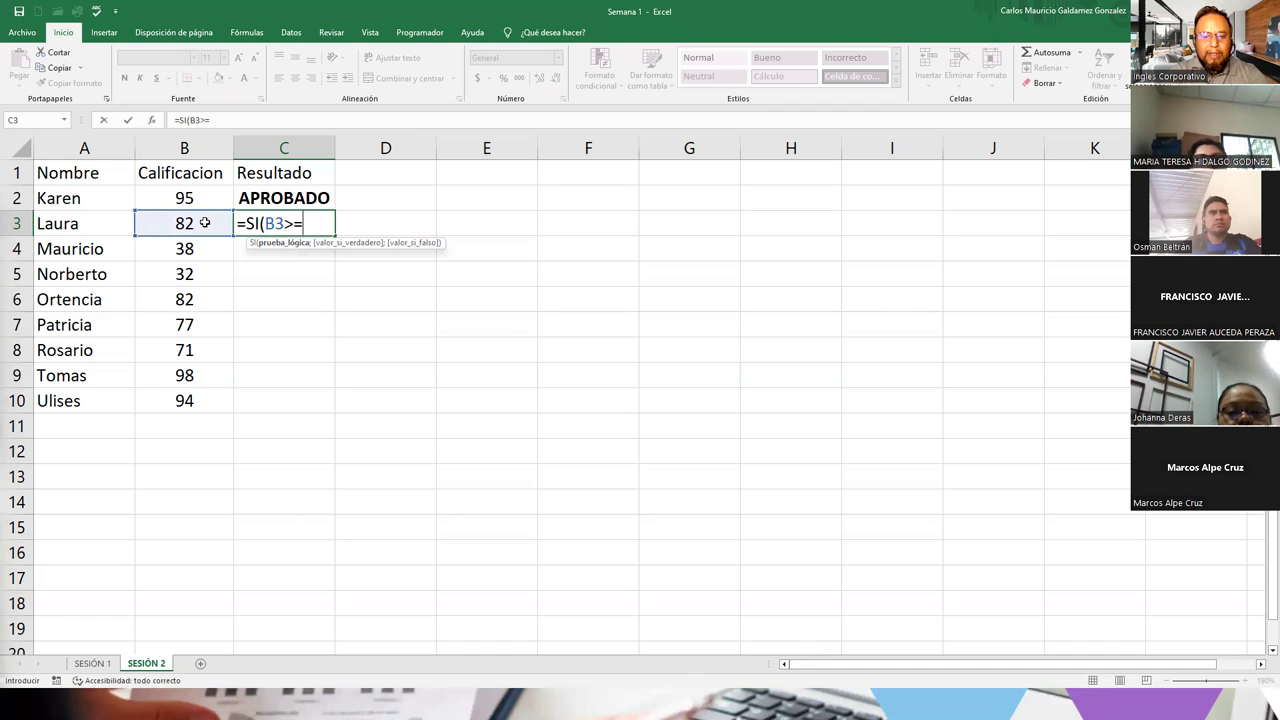
{"action": "type", "text": "60"}
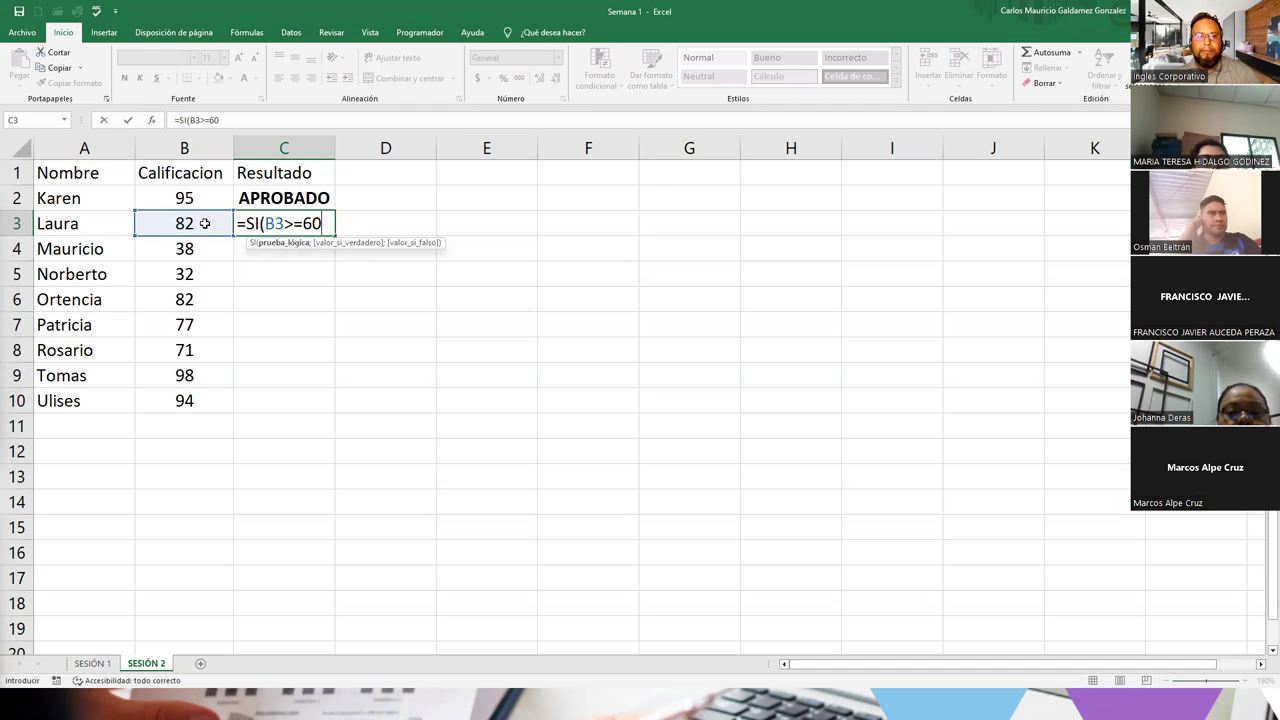
{"action": "type", "text": ";"}
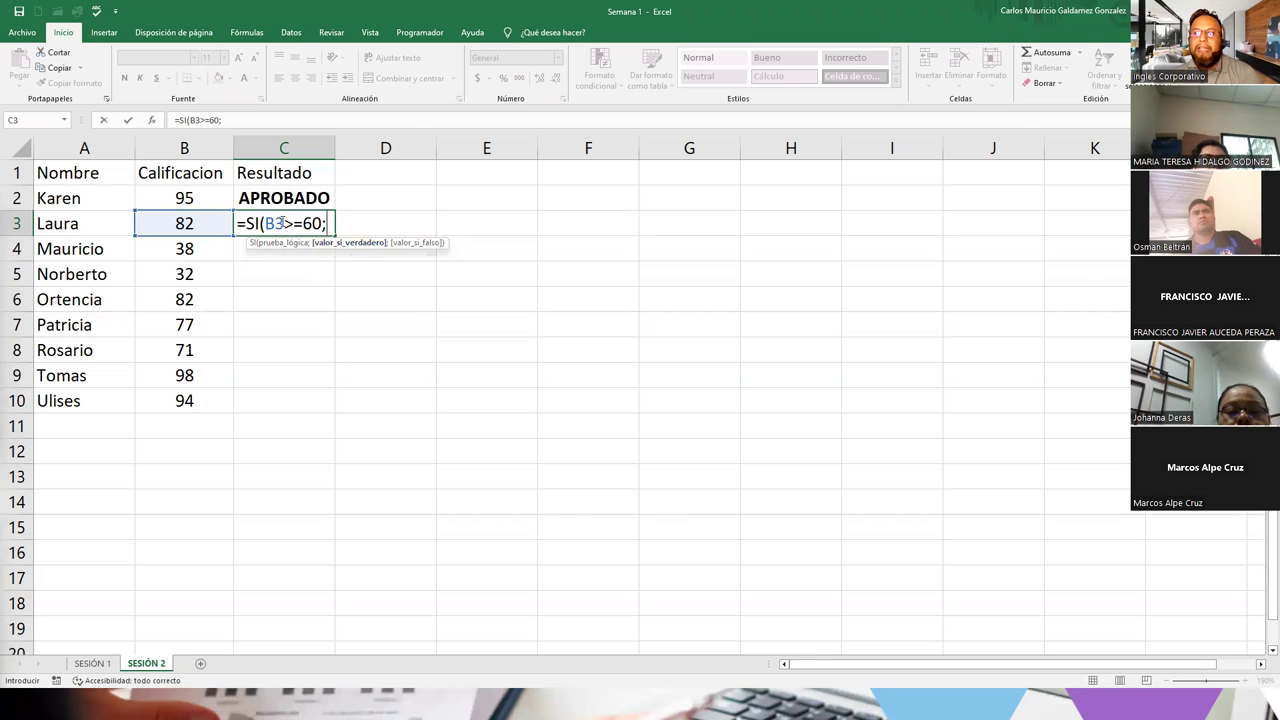
Finish the C3 formula with "APROBADO" as the true value and "REPROBADO" as the false value, and enter it.
{"action": "type", "text": "\""}
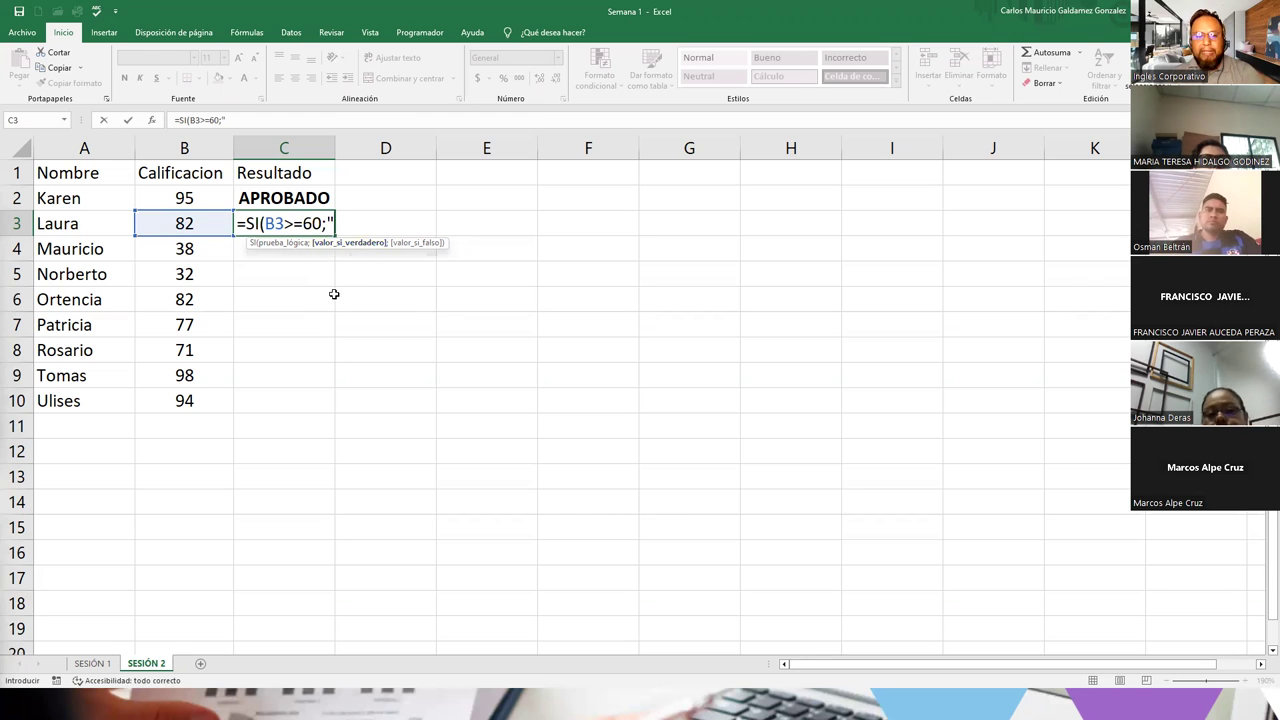
{"action": "type", "text": "APROBADO\""}
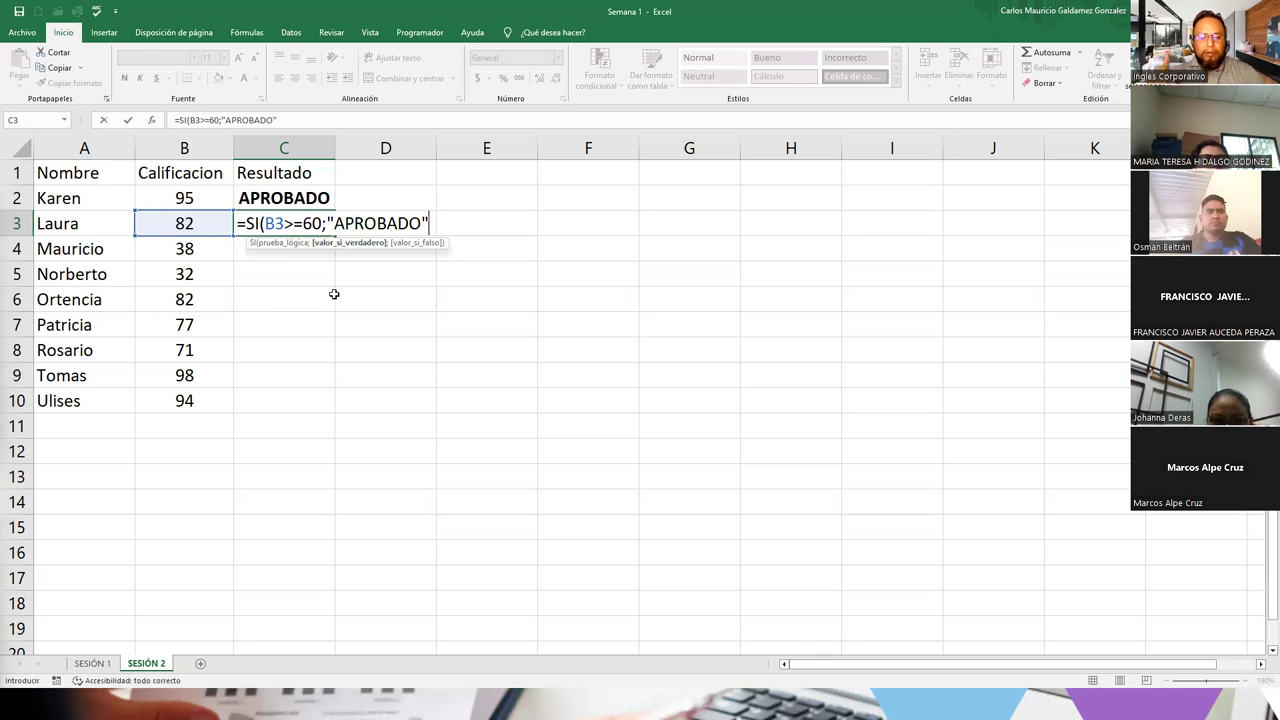
{"action": "type", "text": ";"}
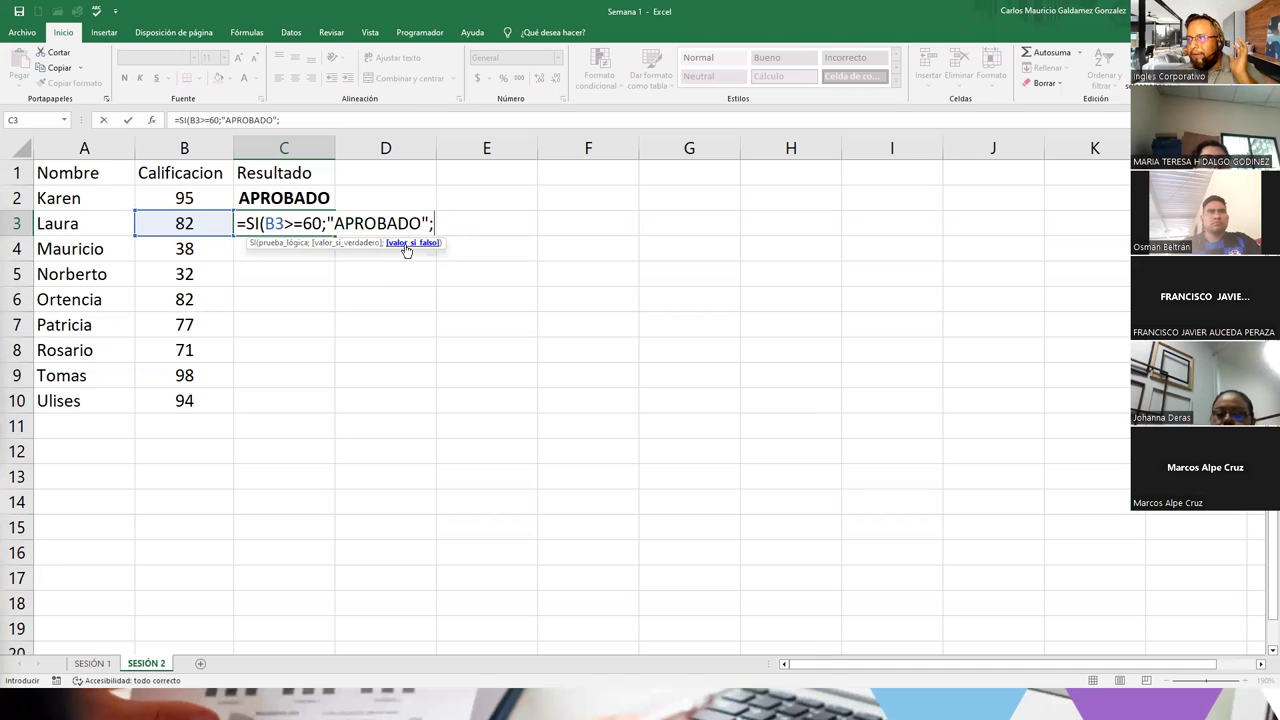
{"action": "type", "text": "\"RE"}
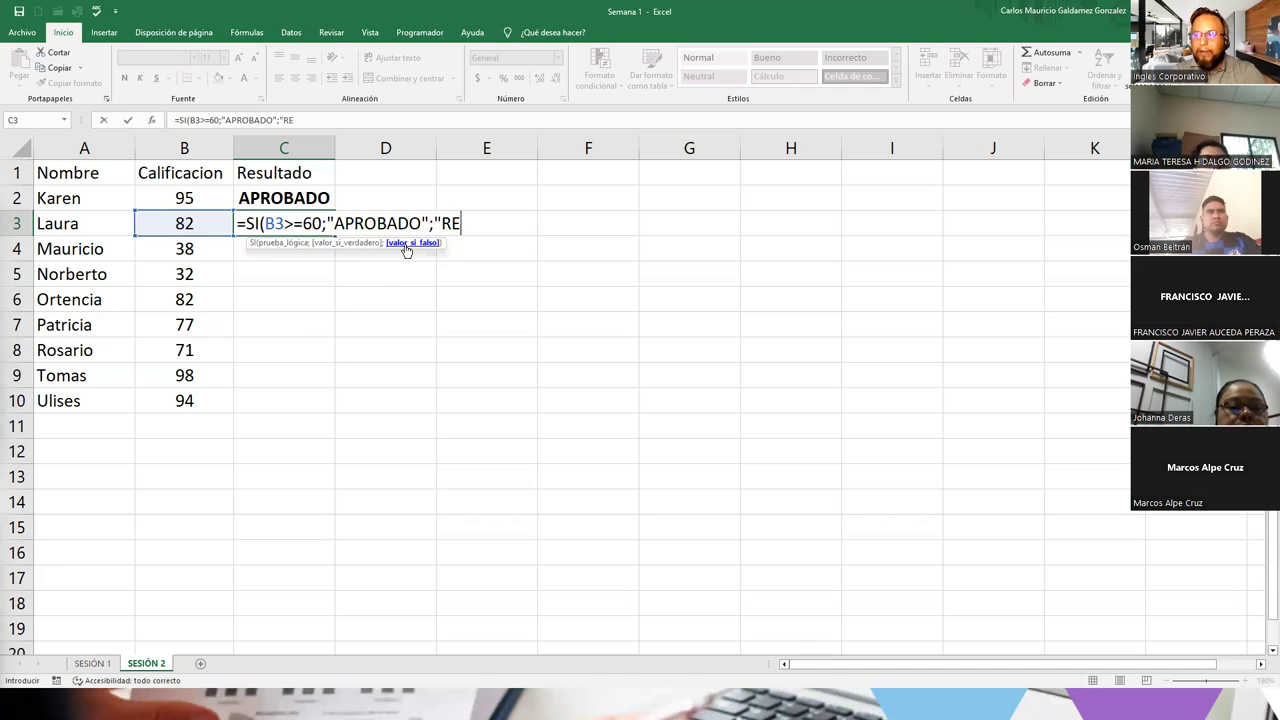
{"action": "type", "text": "PROBADO\""}
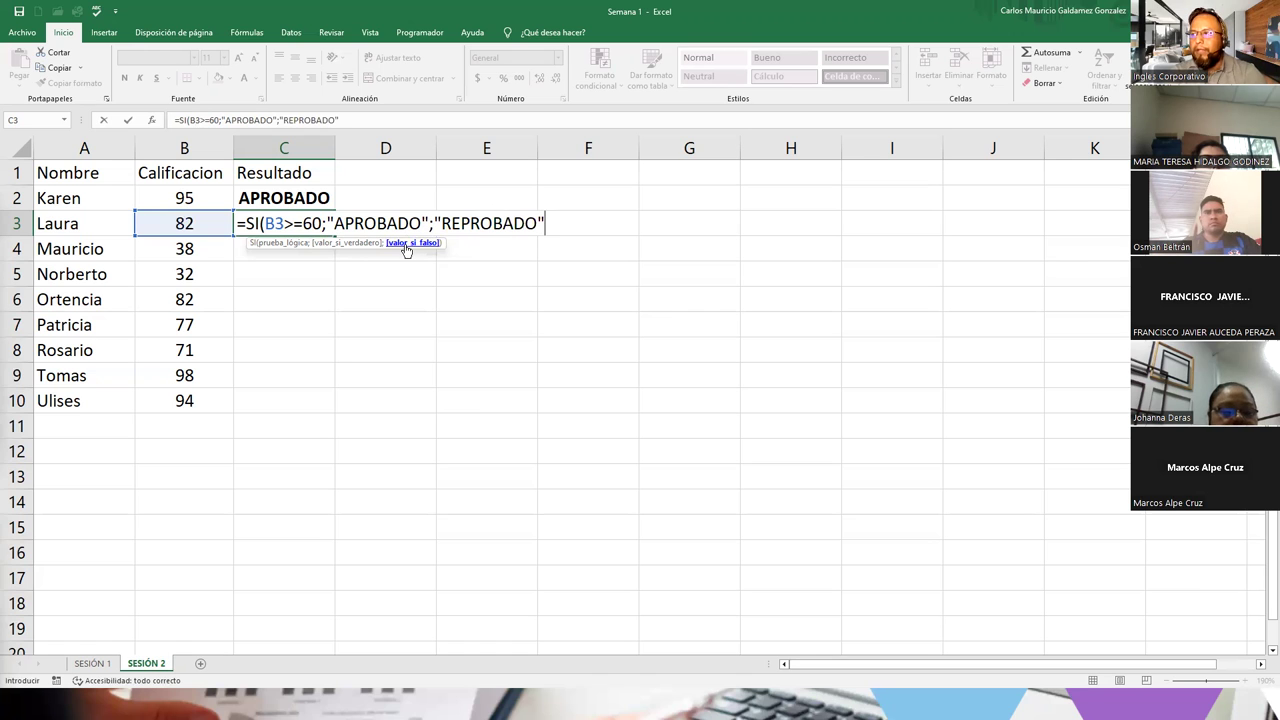
{"action": "type", "text": ")"}
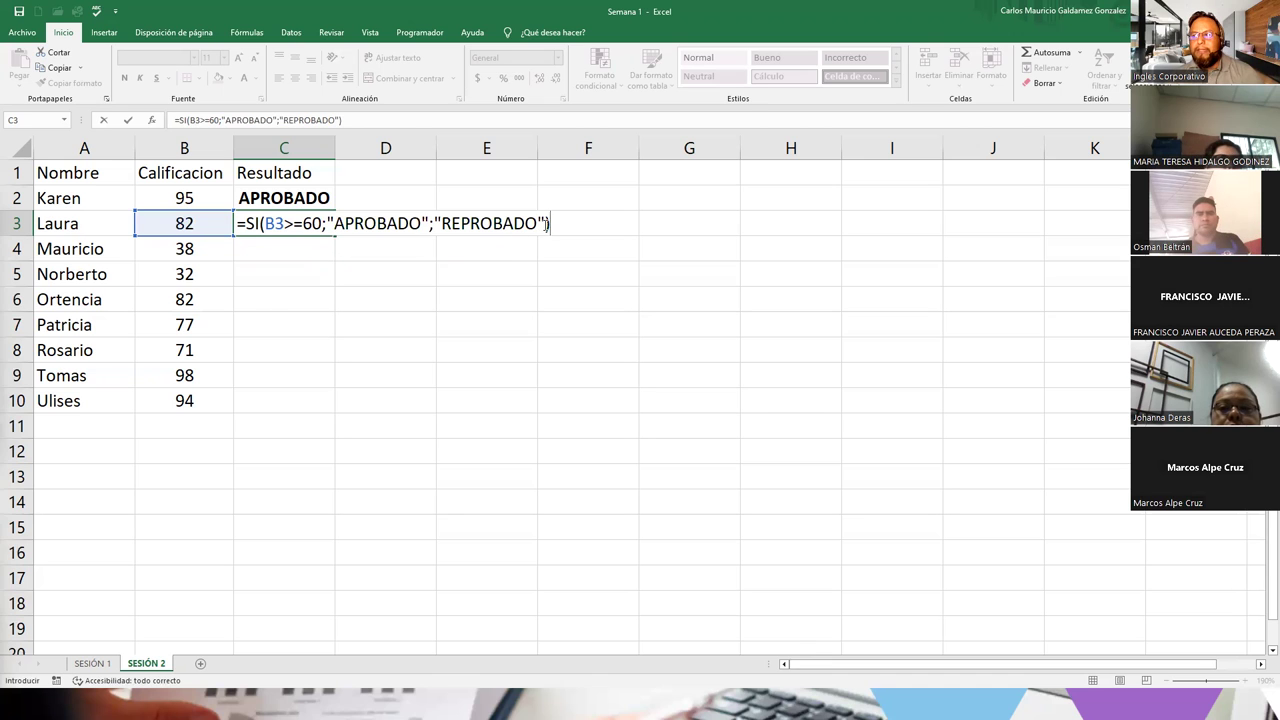
{"action": "left_click", "coordinate": [551, 224]}
{"action": "key", "text": "Return"}
Make the result in C3 bold and center it horizontally.
{"action": "key", "text": "Up"}
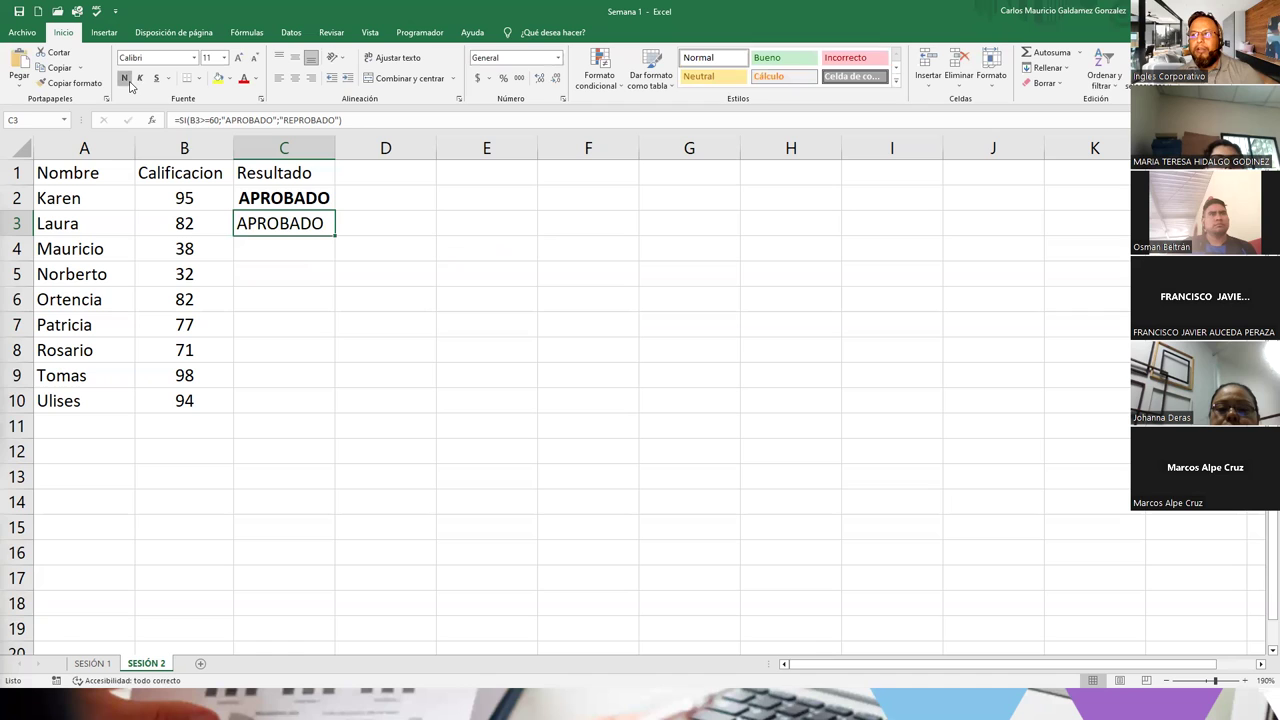
{"action": "left_click", "coordinate": [124, 77]}
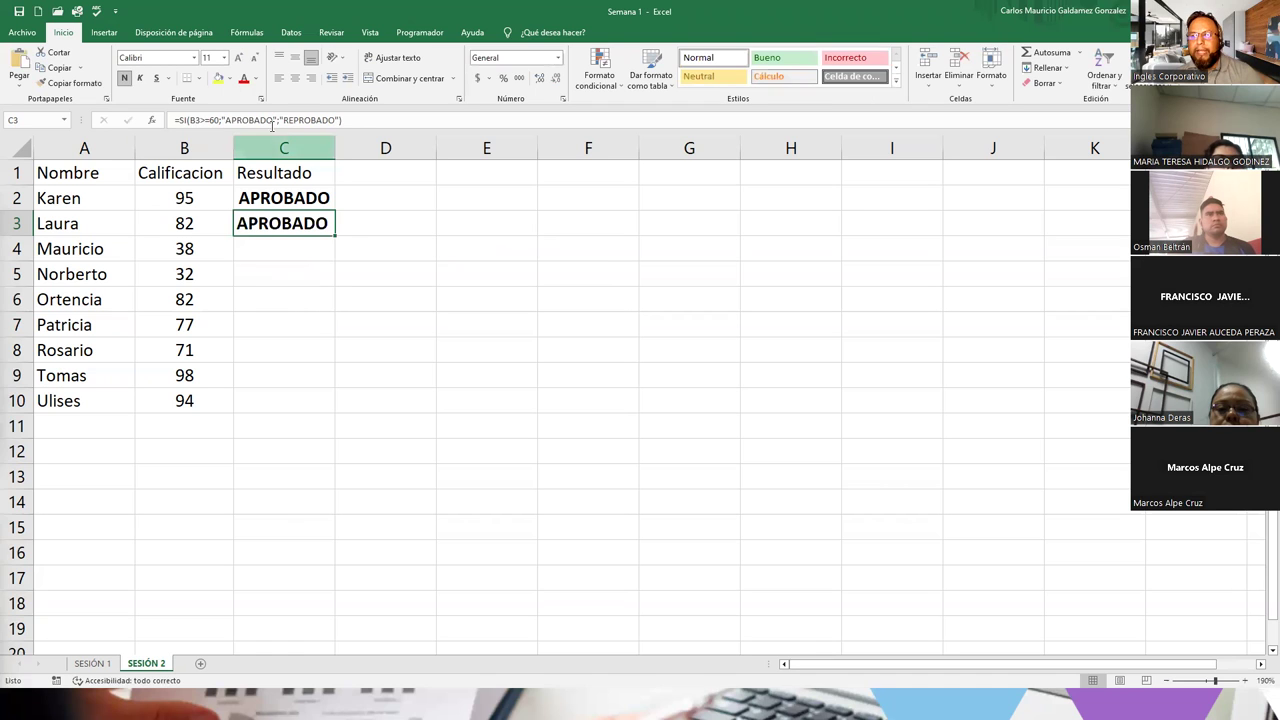
{"action": "left_click", "coordinate": [295, 78]}
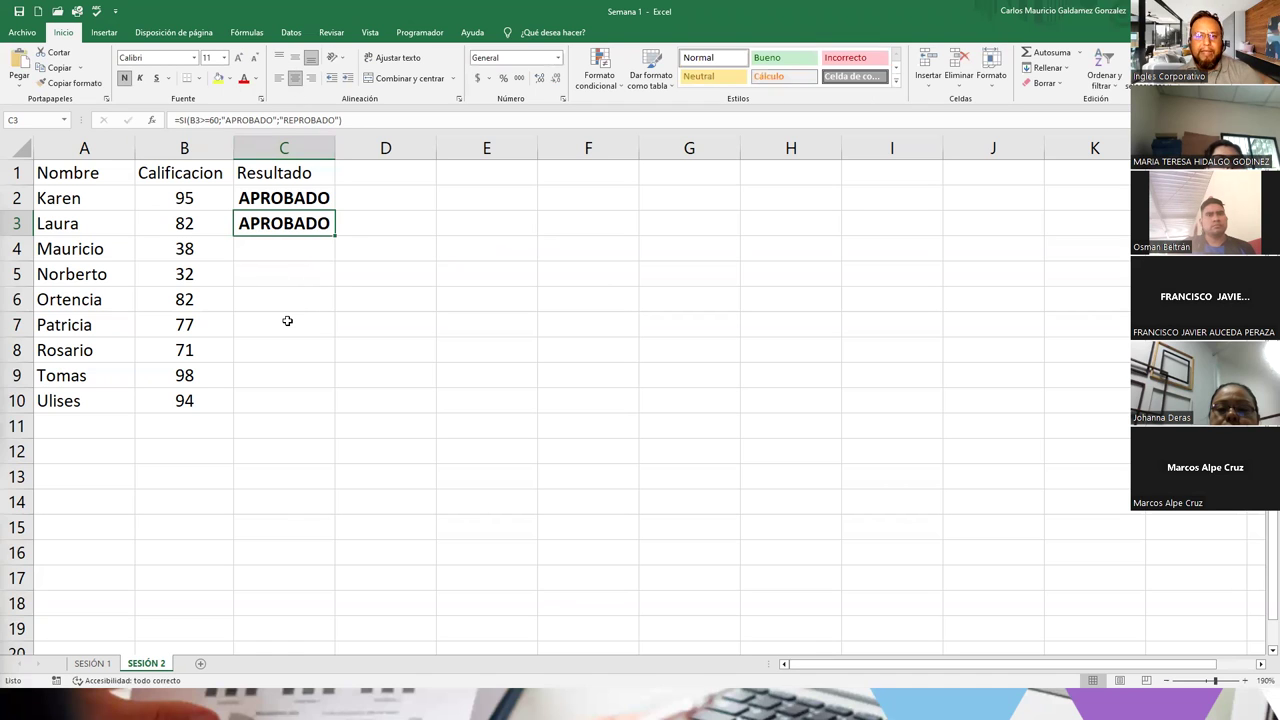
Compare the formulas in C2 and C3, and fill the C3 formula down through C10.
{"action": "left_click", "coordinate": [282, 198]}
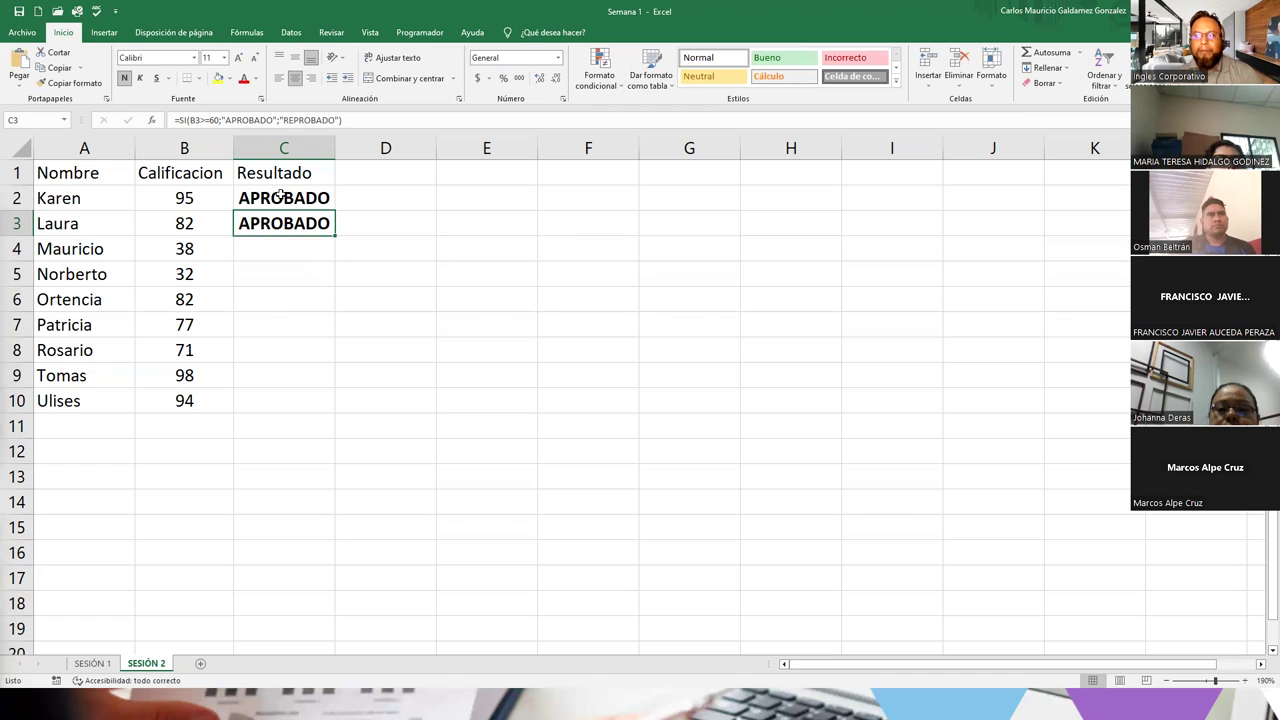
{"action": "left_click", "coordinate": [283, 223]}
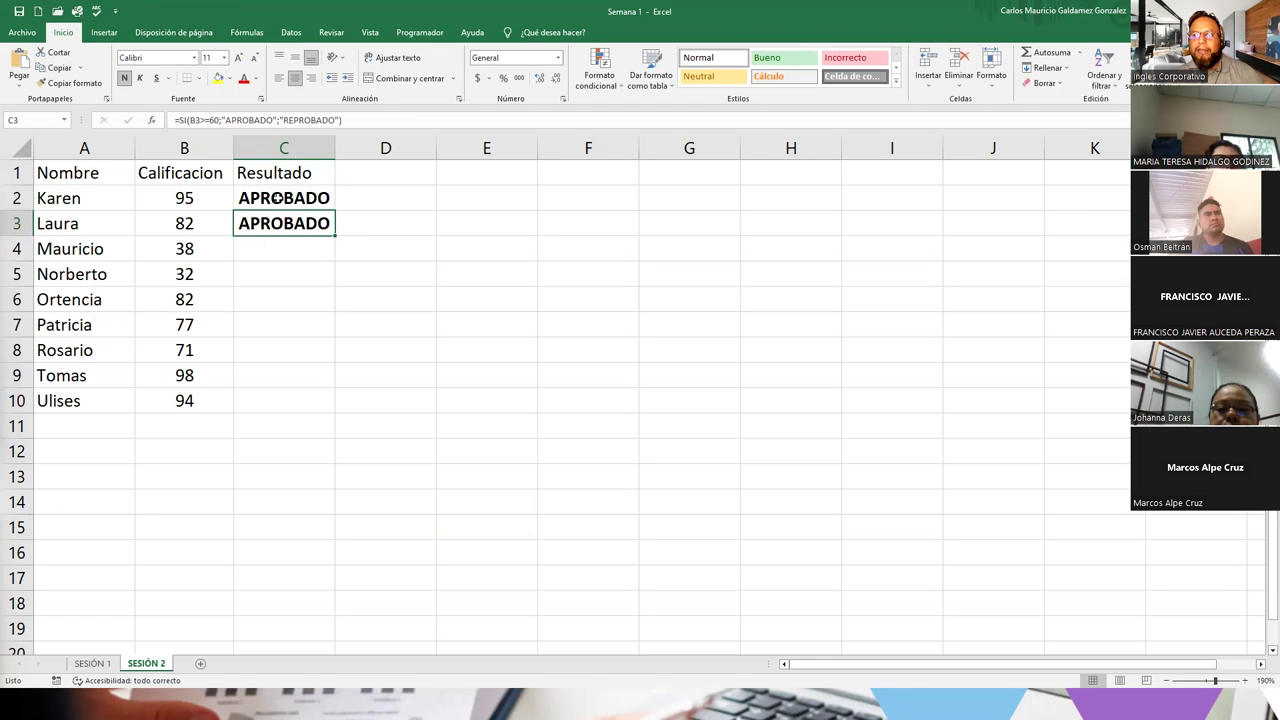
{"action": "left_click", "coordinate": [280, 198]}
{"action": "left_click", "coordinate": [283, 222]}
{"action": "left_click", "coordinate": [268, 195]}
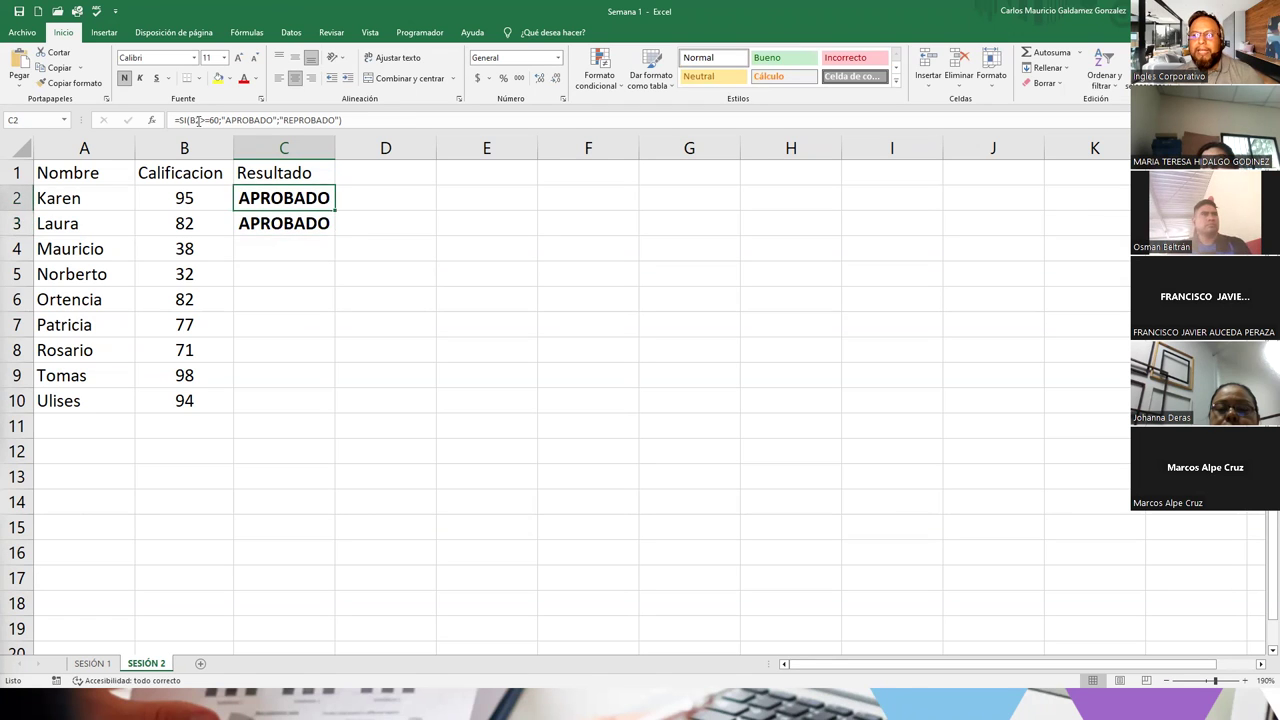
{"action": "left_click", "coordinate": [268, 216]}
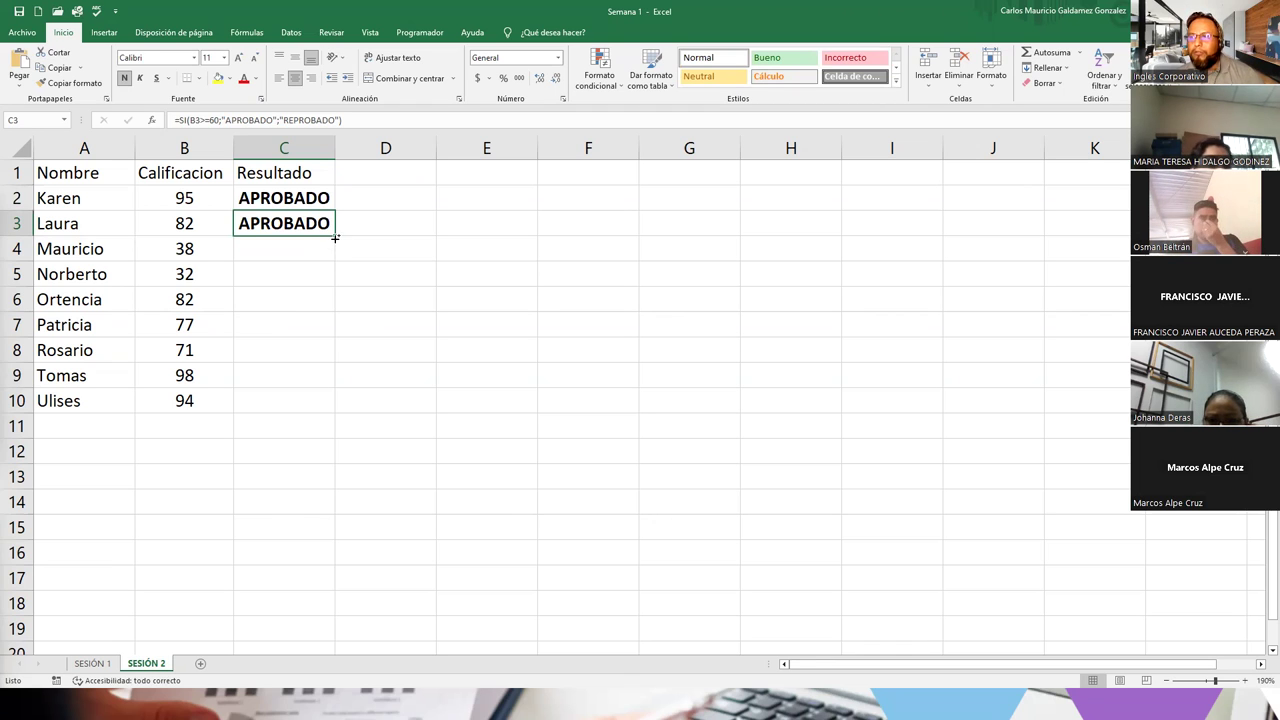
{"action": "left_click_drag", "start_coordinate": [335, 237], "coordinate": [338, 415]}
{"action": "left_click", "coordinate": [290, 372]}
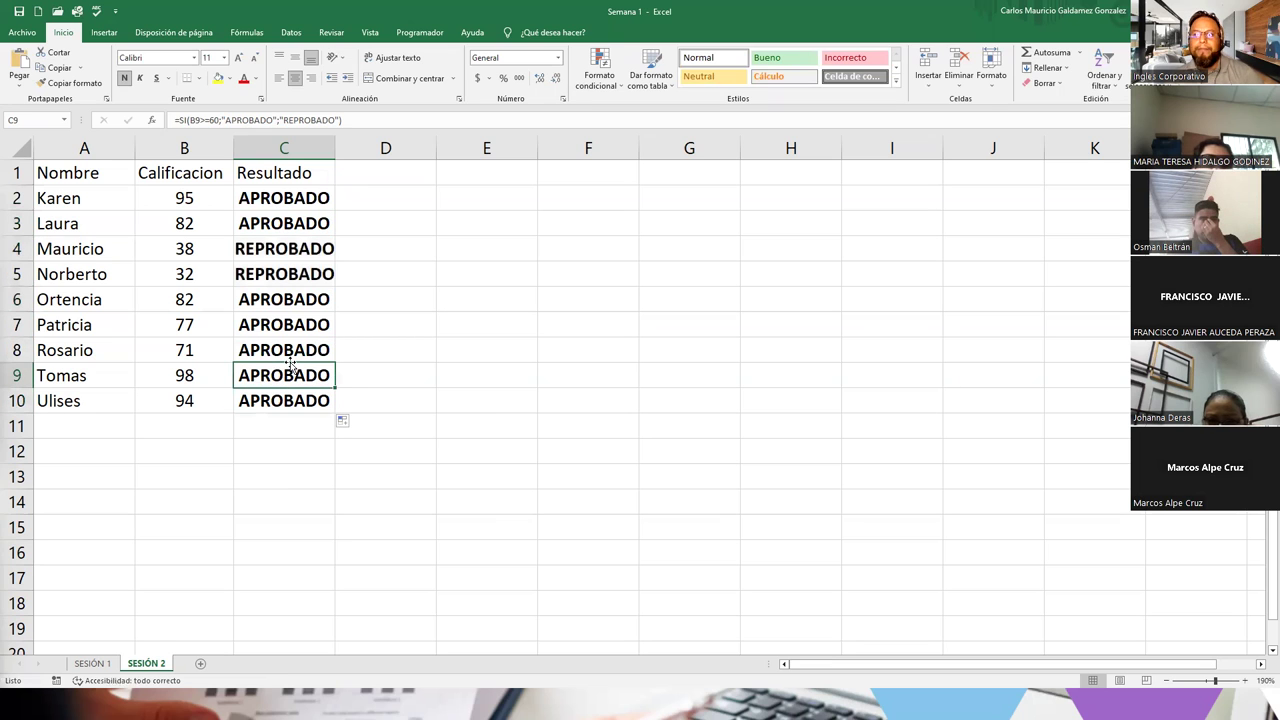
Examine the quoted true-value argument in the SI formula of C2.
{"action": "left_click", "coordinate": [299, 204]}
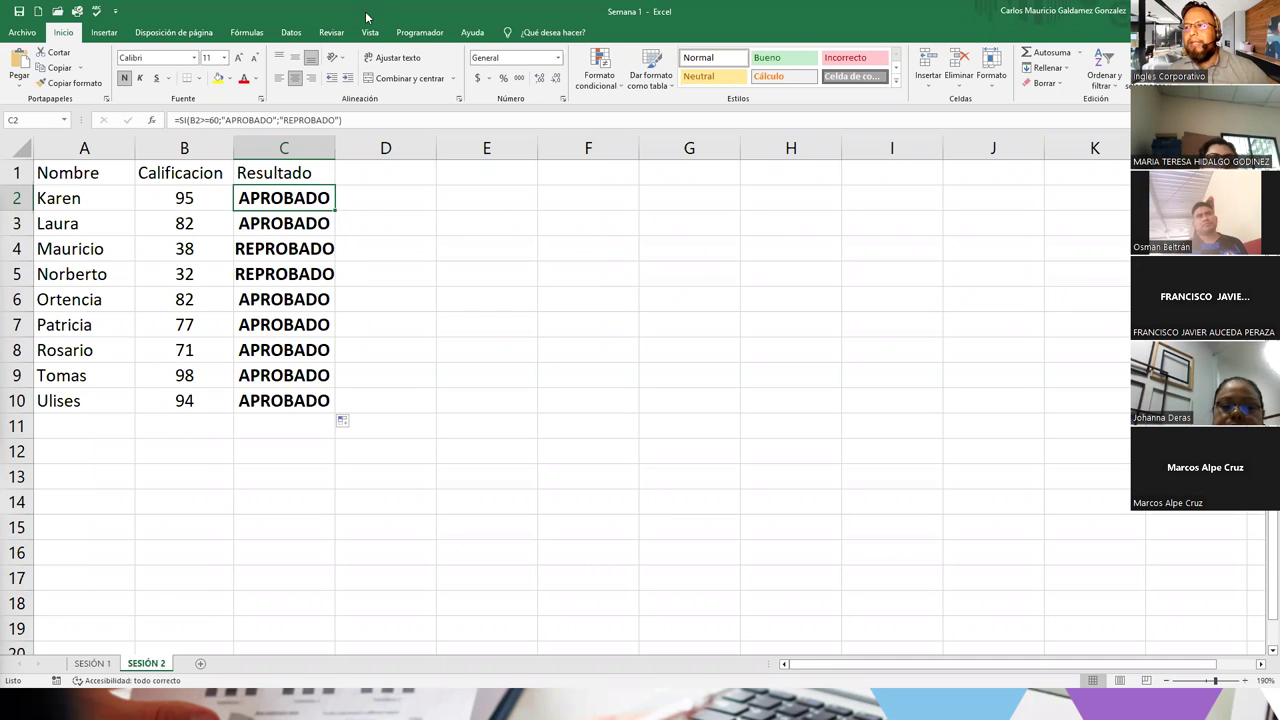
{"action": "double_click", "coordinate": [234, 120]}
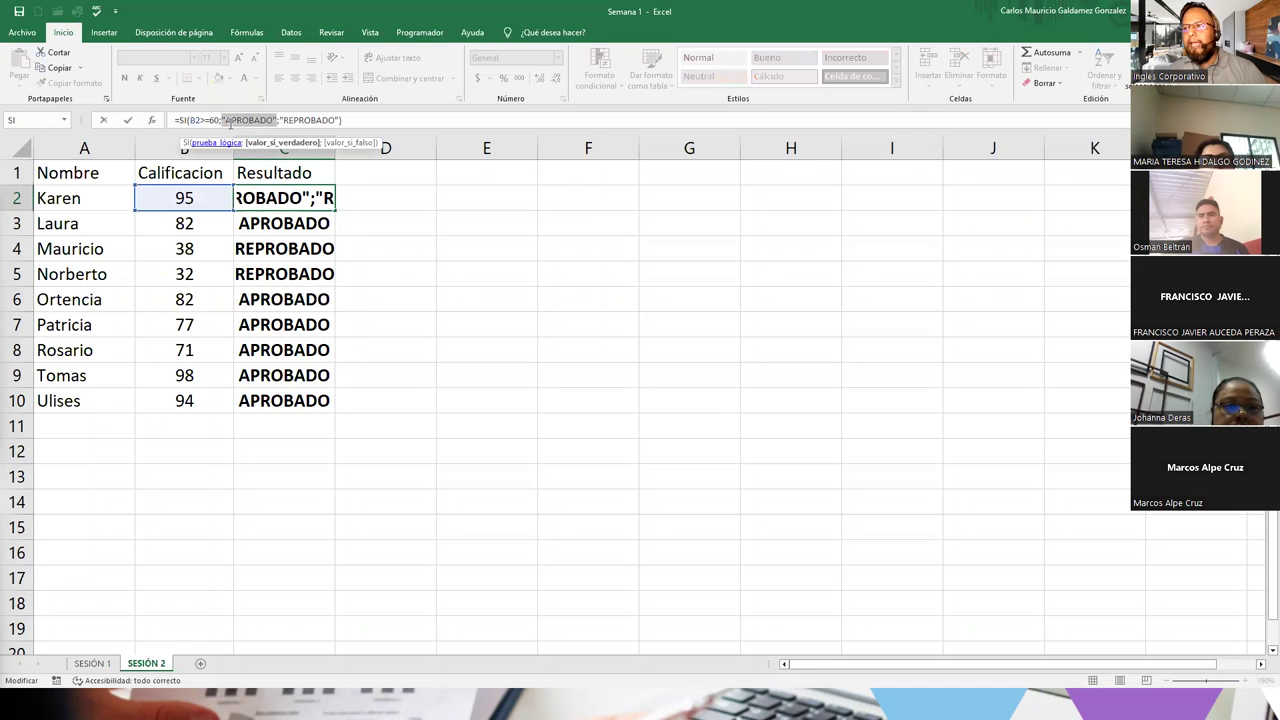
{"action": "left_click", "coordinate": [229, 120]}
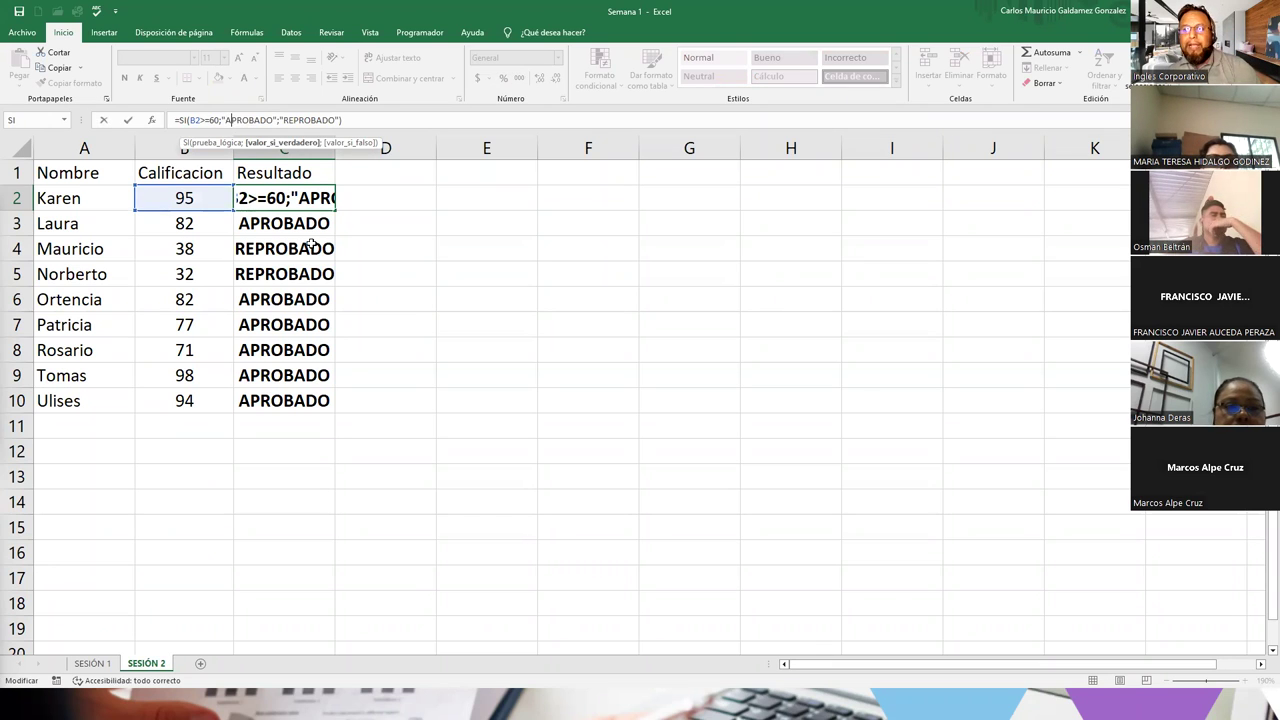
{"action": "left_click", "coordinate": [104, 456]}
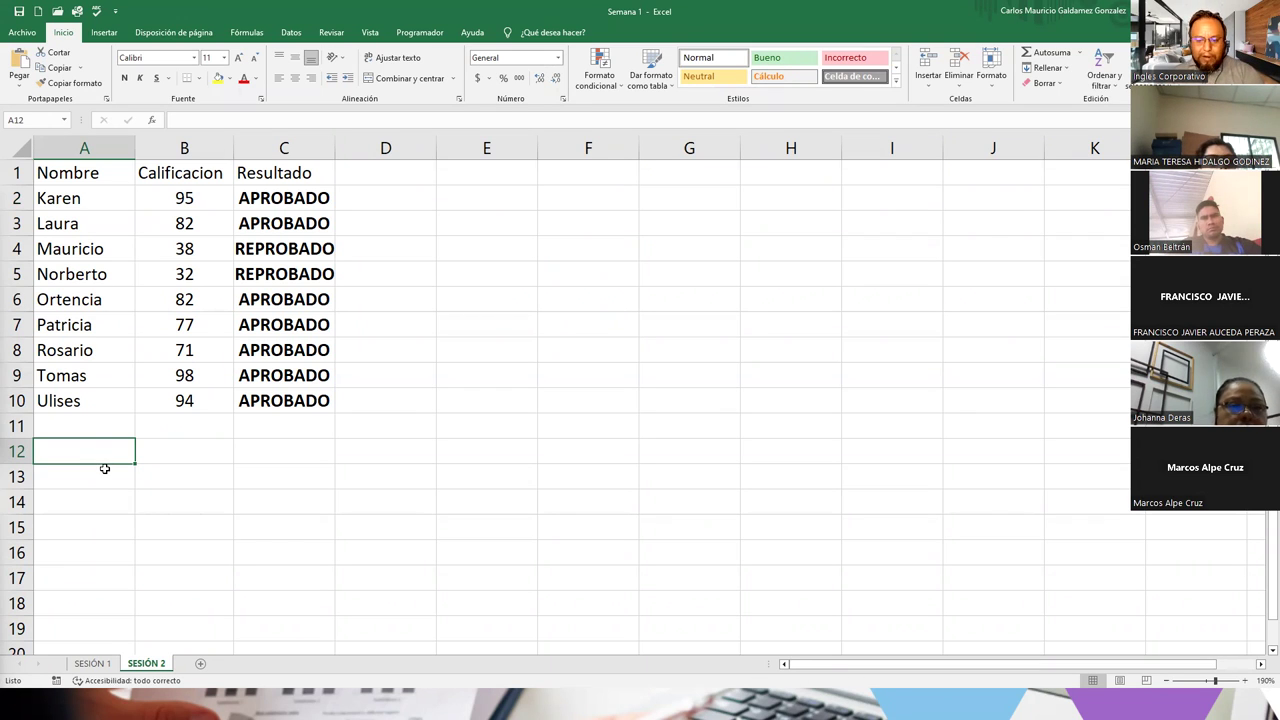
Enter the greater-than sign > in D11 and the less-than sign < in D12.
{"action": "left_click", "coordinate": [366, 428]}
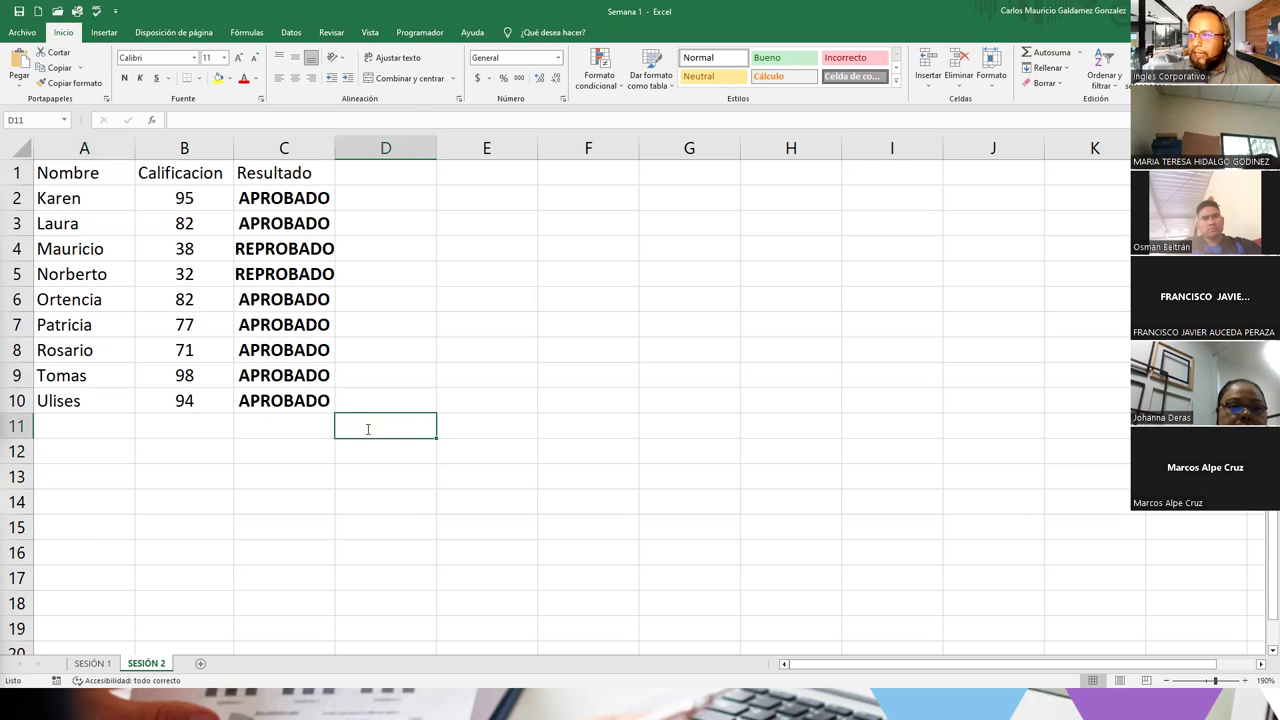
{"action": "type", "text": ">"}
{"action": "key", "text": "Return"}
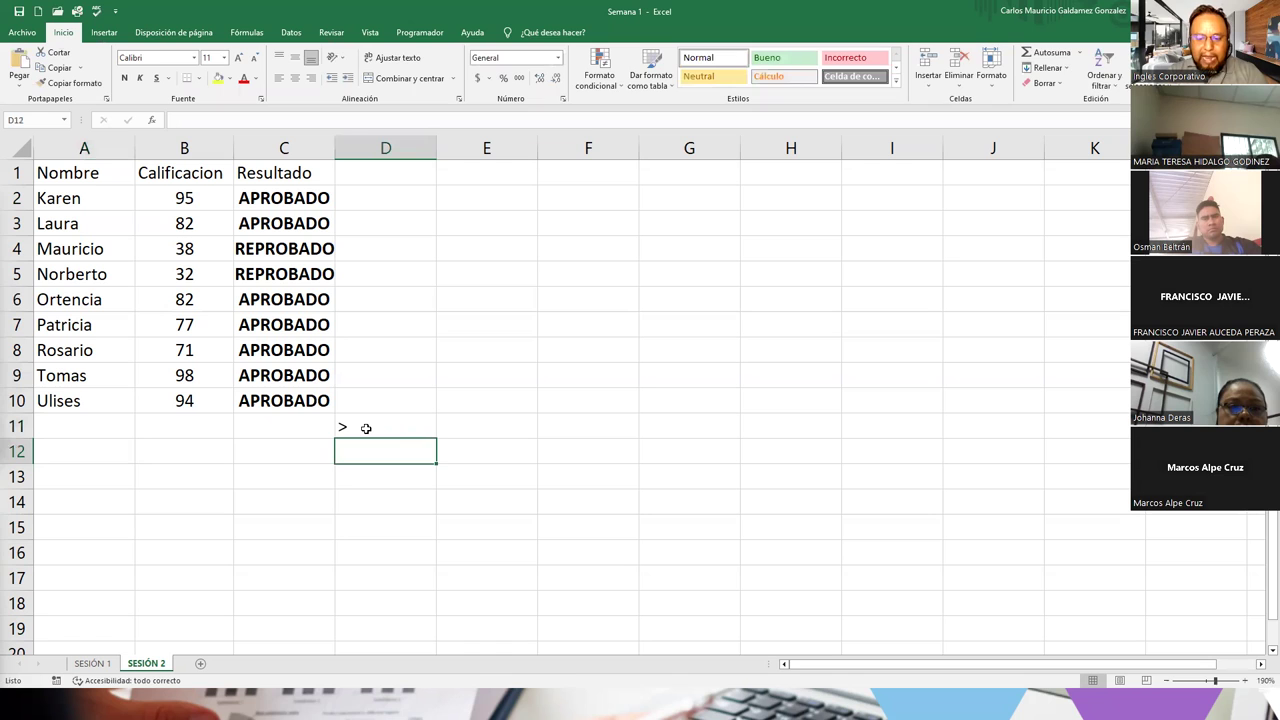
{"action": "type", "text": "<"}
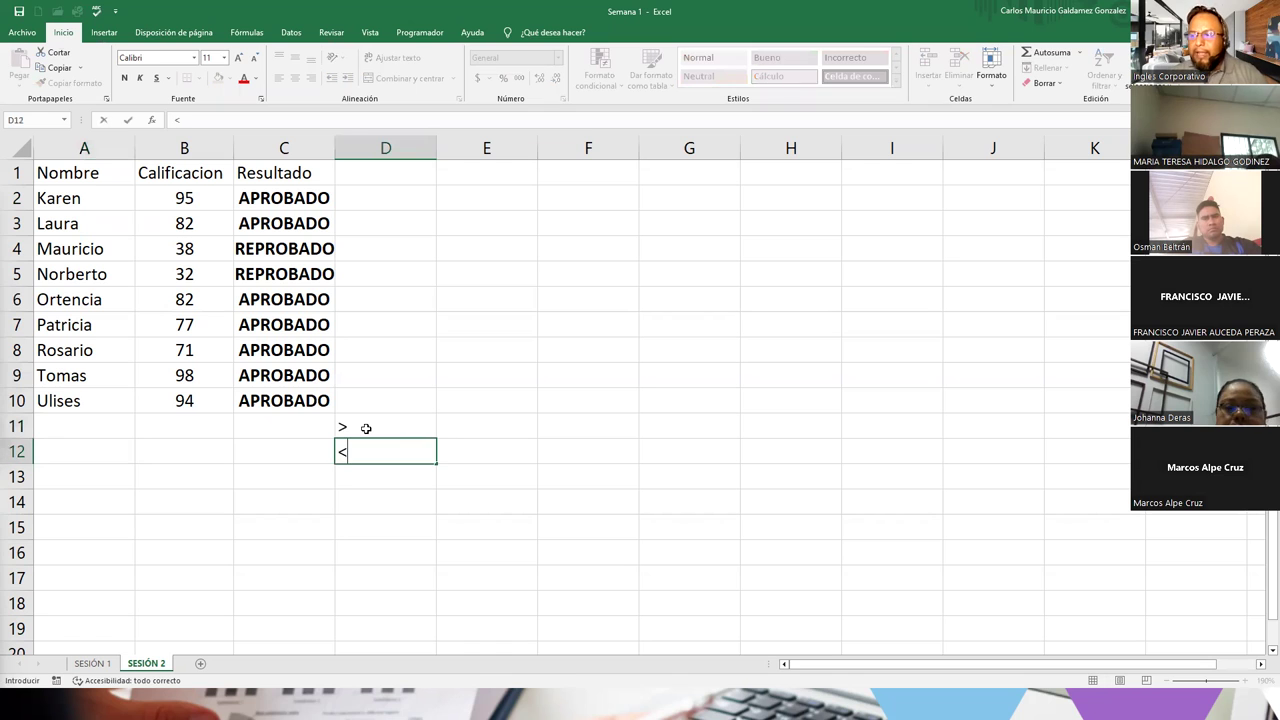
Label the two signs with their key codes: ALT+62 in C11 and ALT+60 in C12.
{"action": "left_click", "coordinate": [264, 432]}
{"action": "type", "text": "AT"}
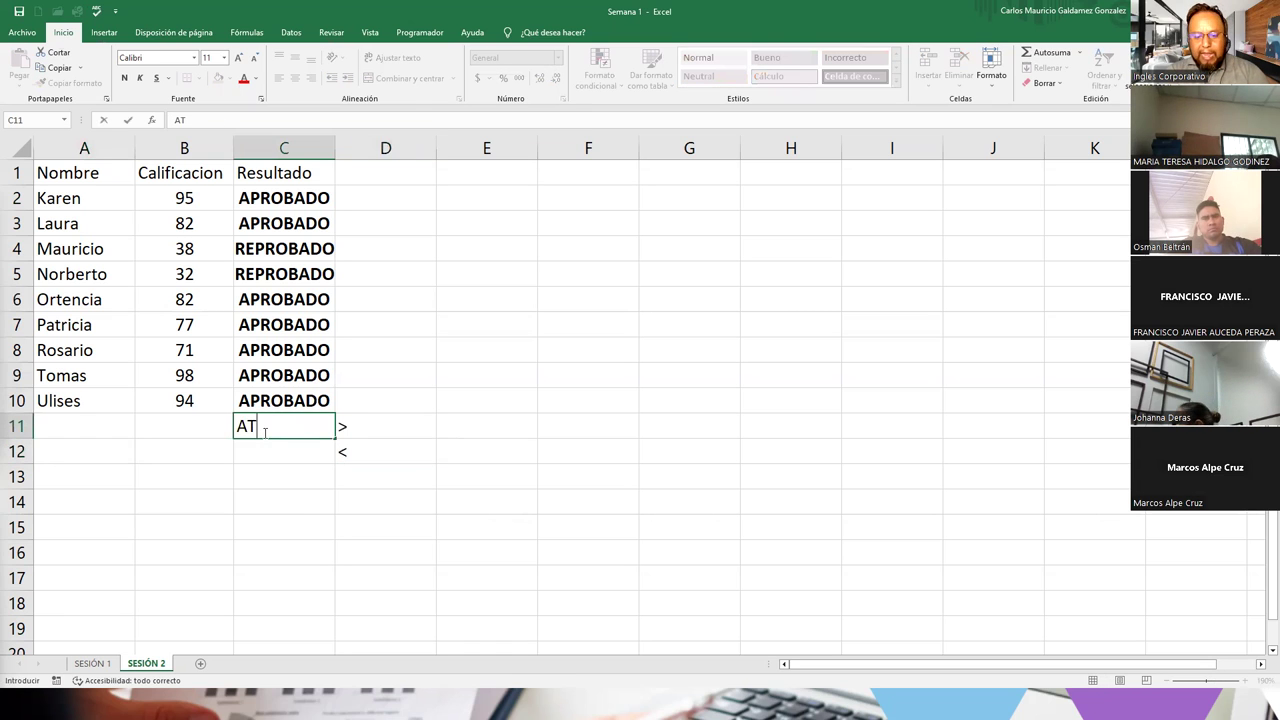
{"action": "key", "text": "BackSpace"}
{"action": "type", "text": "LT"}
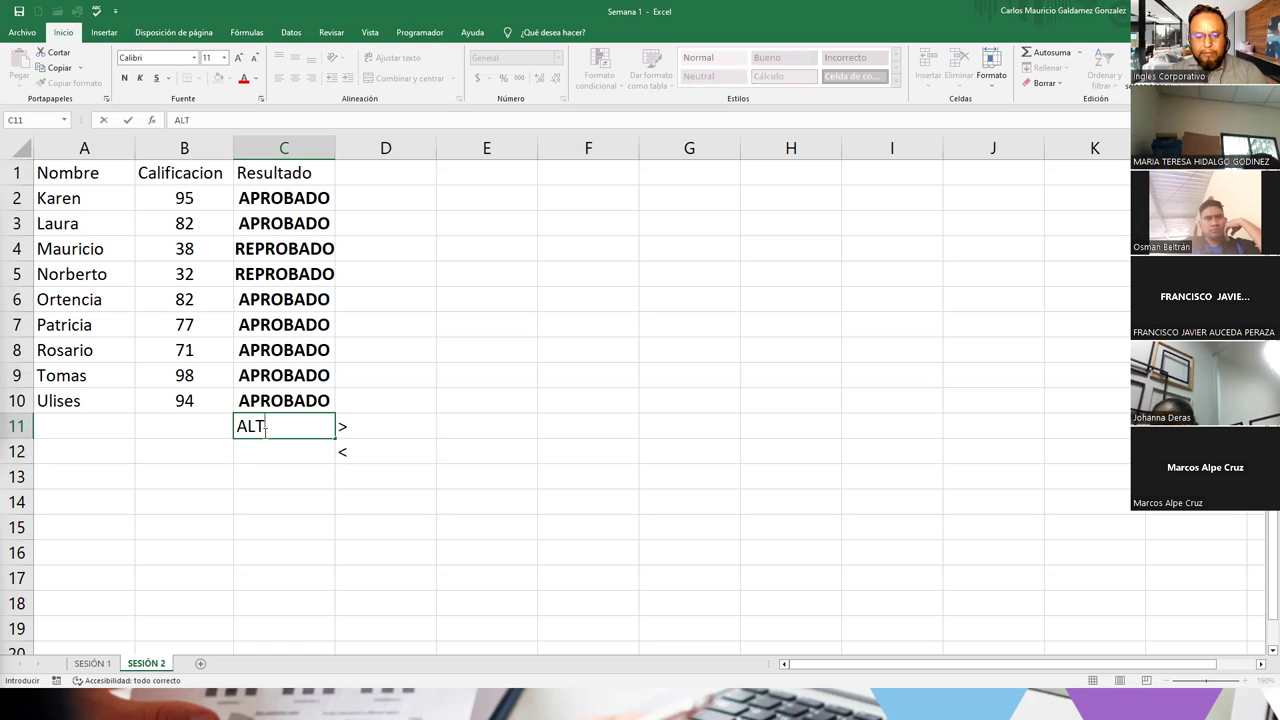
{"action": "type", "text": "+62"}
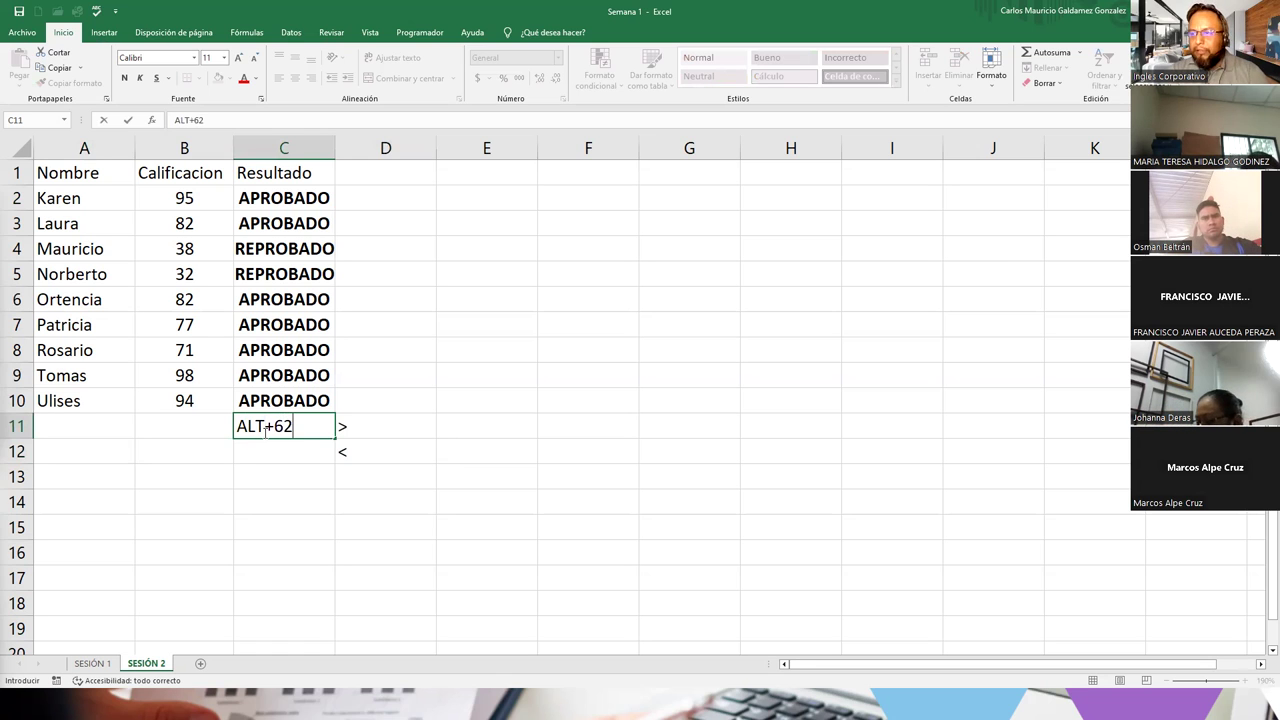
{"action": "key", "text": "Return"}
{"action": "type", "text": "ALT"}
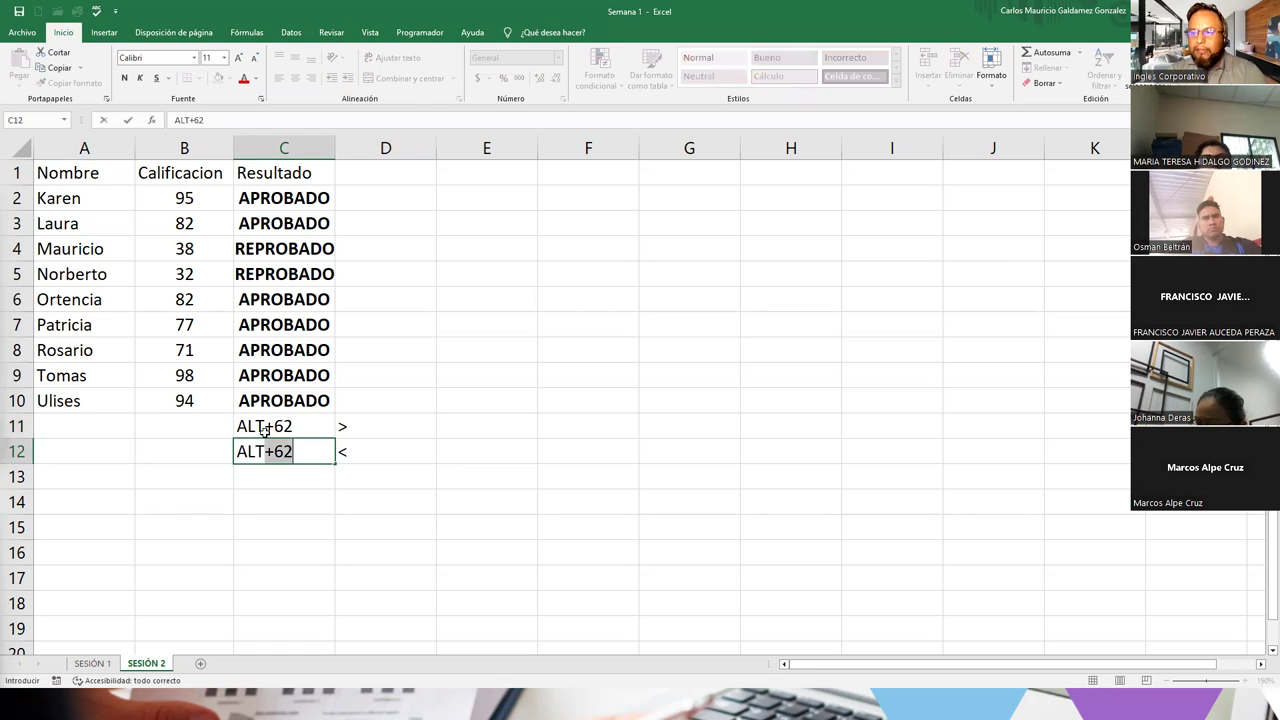
{"action": "type", "text": "+60"}
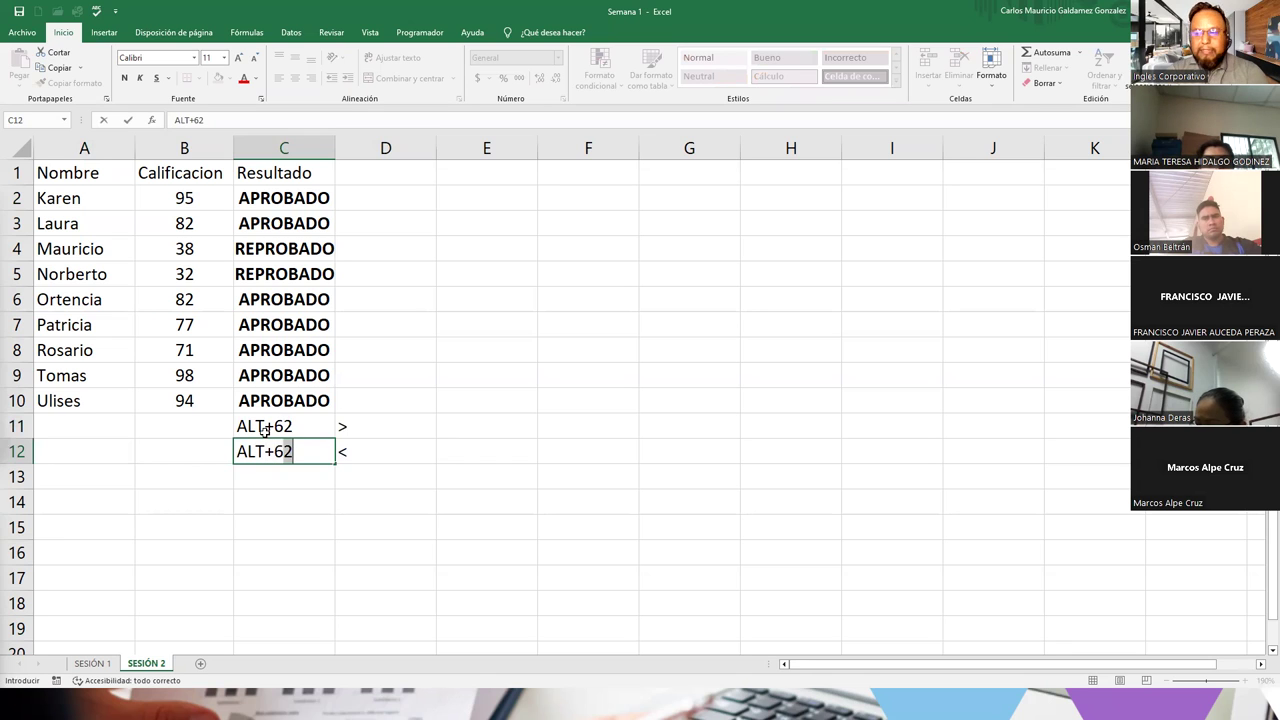
{"action": "key", "text": "Return"}
Right-align the key code labels in C11:C12.
{"action": "left_click_drag", "start_coordinate": [264, 428], "coordinate": [271, 450]}
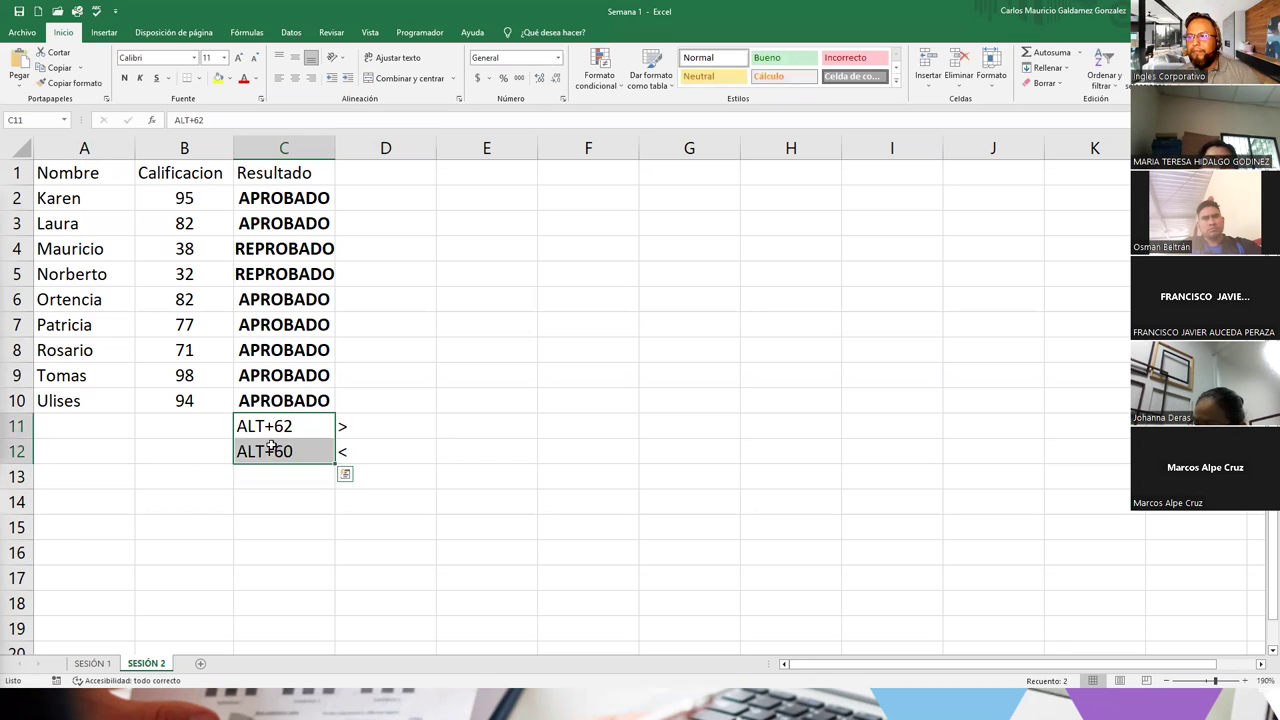
{"action": "left_click", "coordinate": [311, 78]}
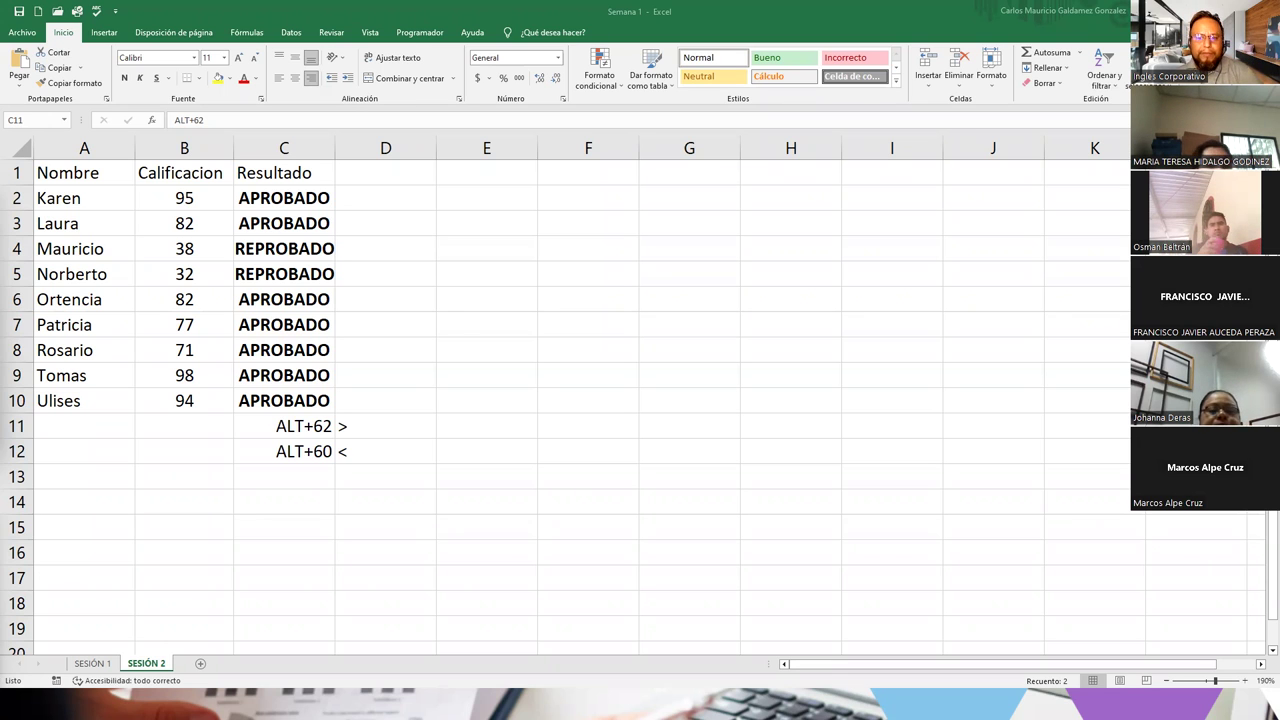
{"action": "key", "text": "shift+Down"}
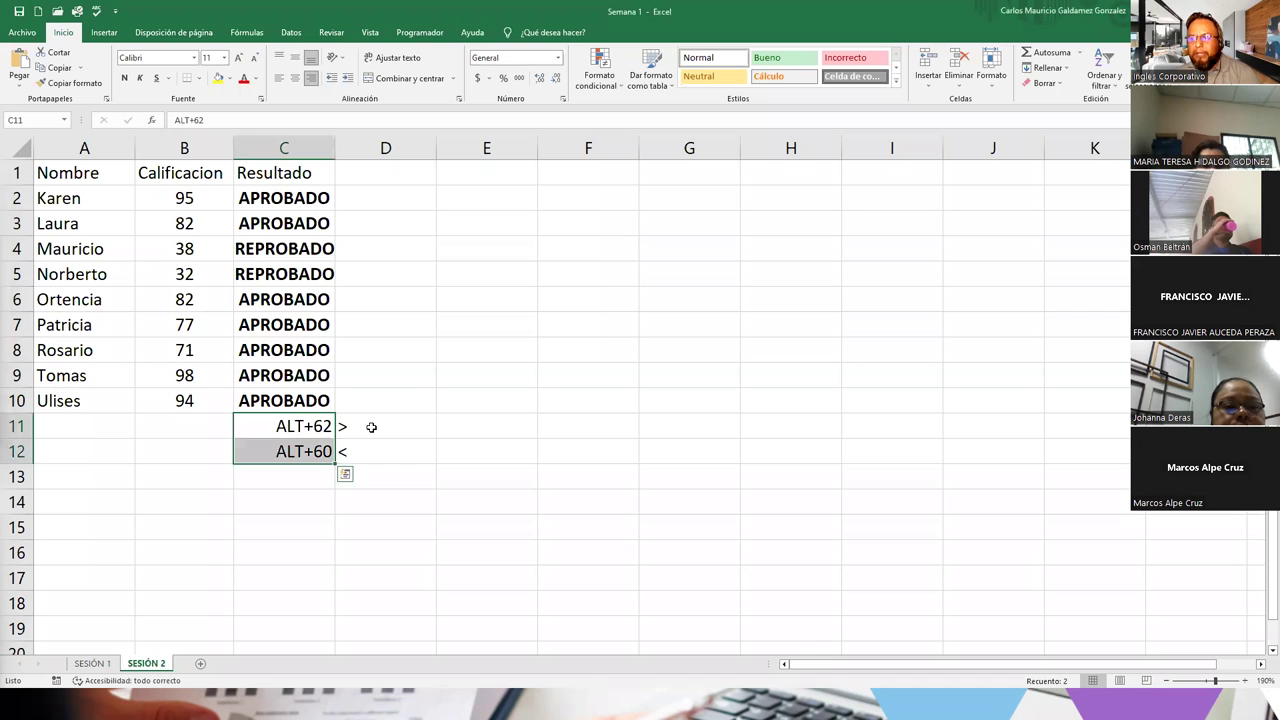
{"action": "left_click", "coordinate": [371, 427]}
{"action": "left_click_drag", "start_coordinate": [300, 427], "coordinate": [297, 451]}
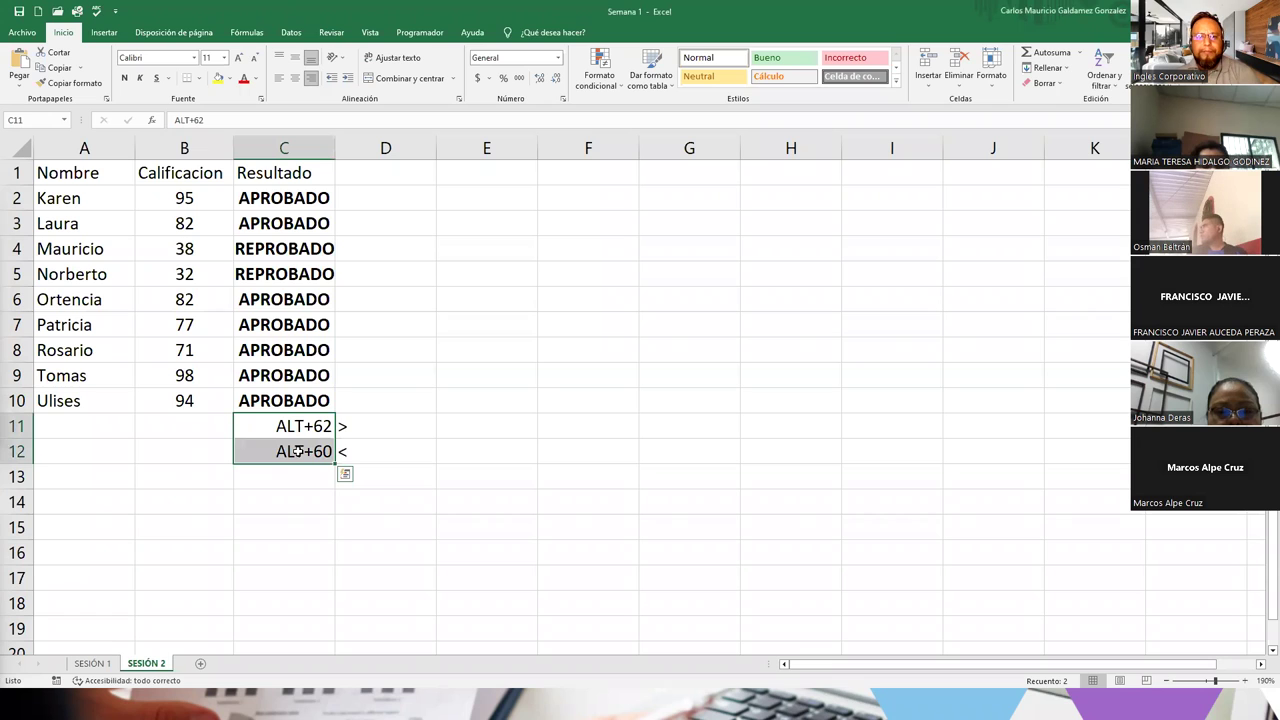
{"action": "left_click", "coordinate": [297, 451]}
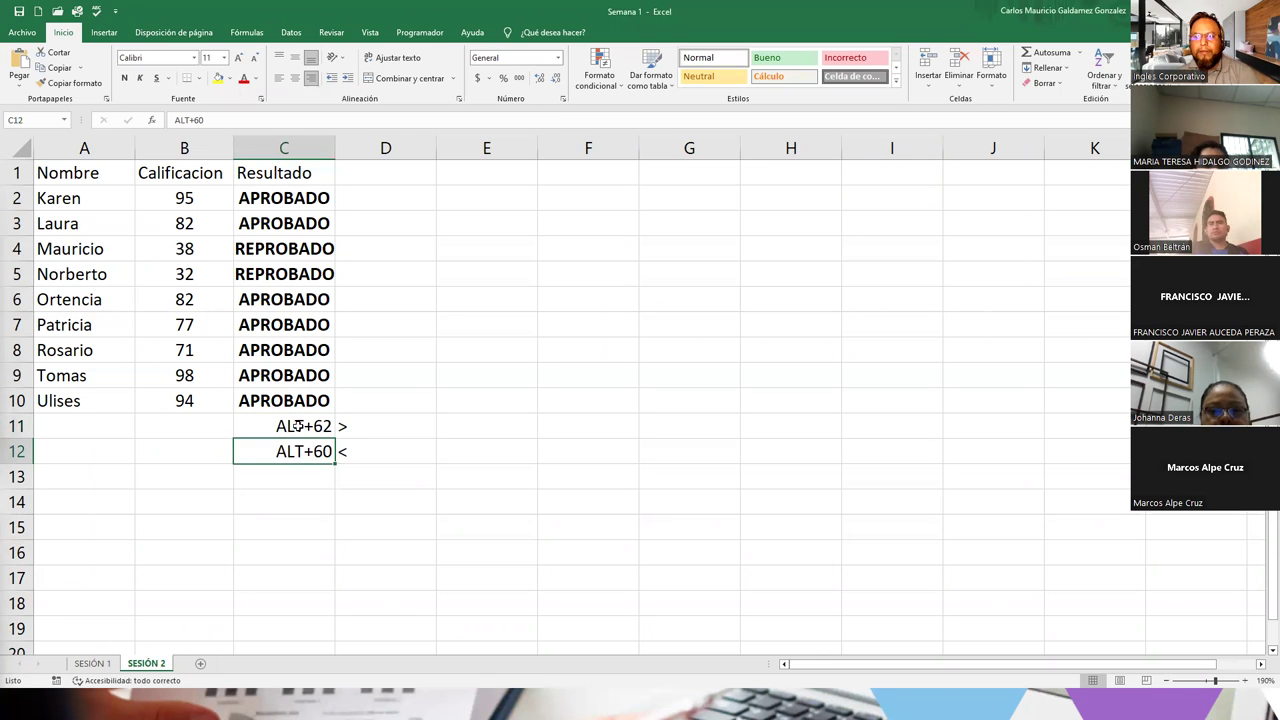
{"action": "left_click_drag", "start_coordinate": [298, 428], "coordinate": [300, 452]}
{"action": "left_click_drag", "start_coordinate": [375, 429], "coordinate": [300, 452]}
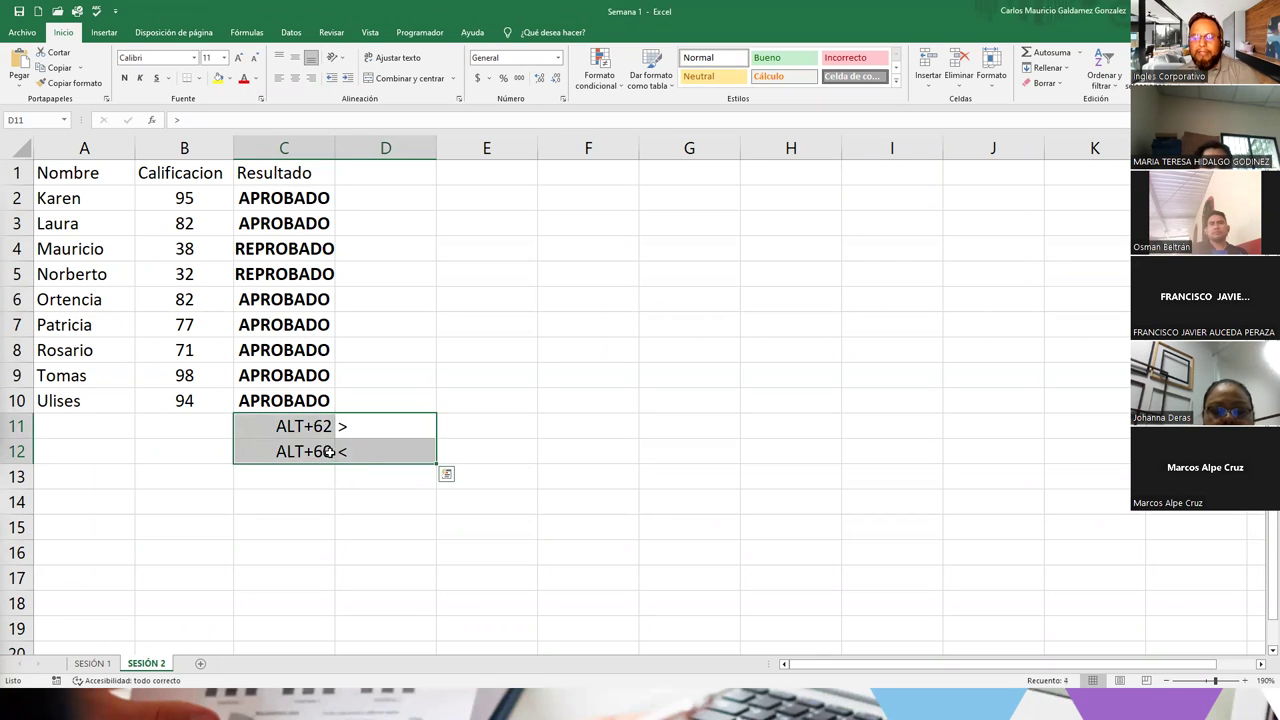
{"action": "left_click", "coordinate": [300, 426]}
Insert the ‹ symbol from the Puntuación general subset and the recently used ≤ symbol into E11.
{"action": "left_click", "coordinate": [478, 426]}
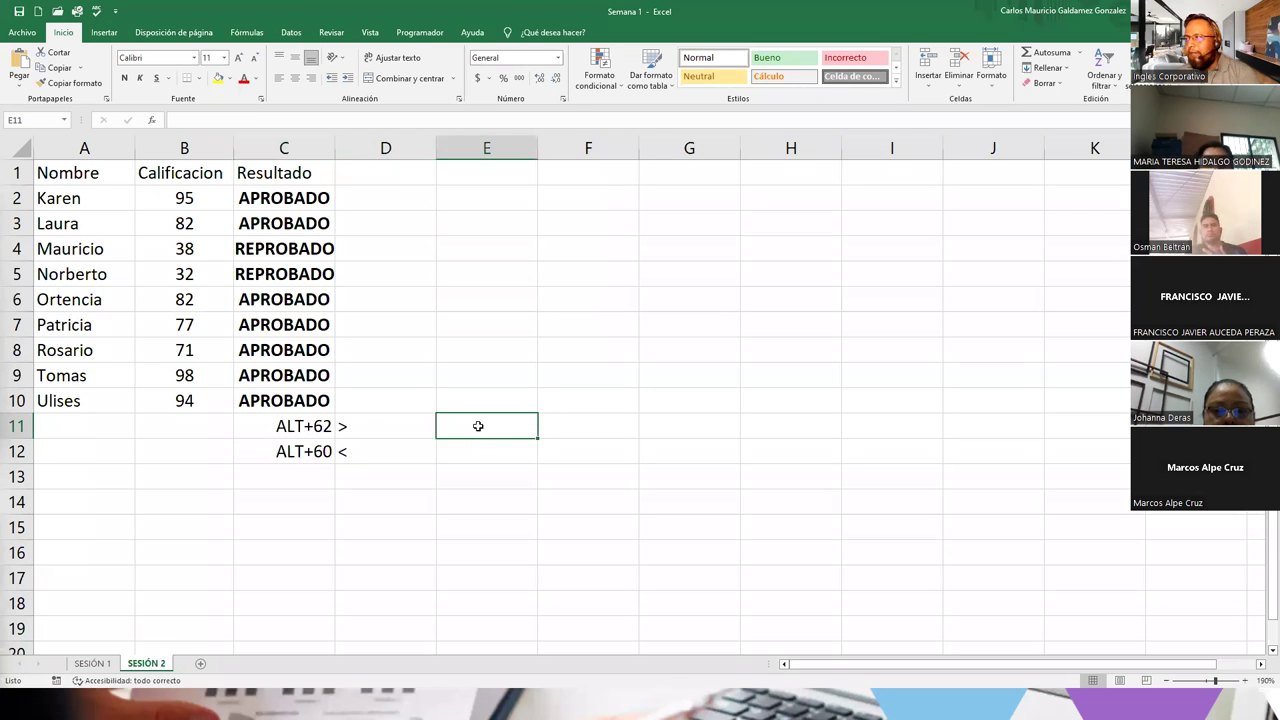
{"action": "left_click", "coordinate": [103, 33]}
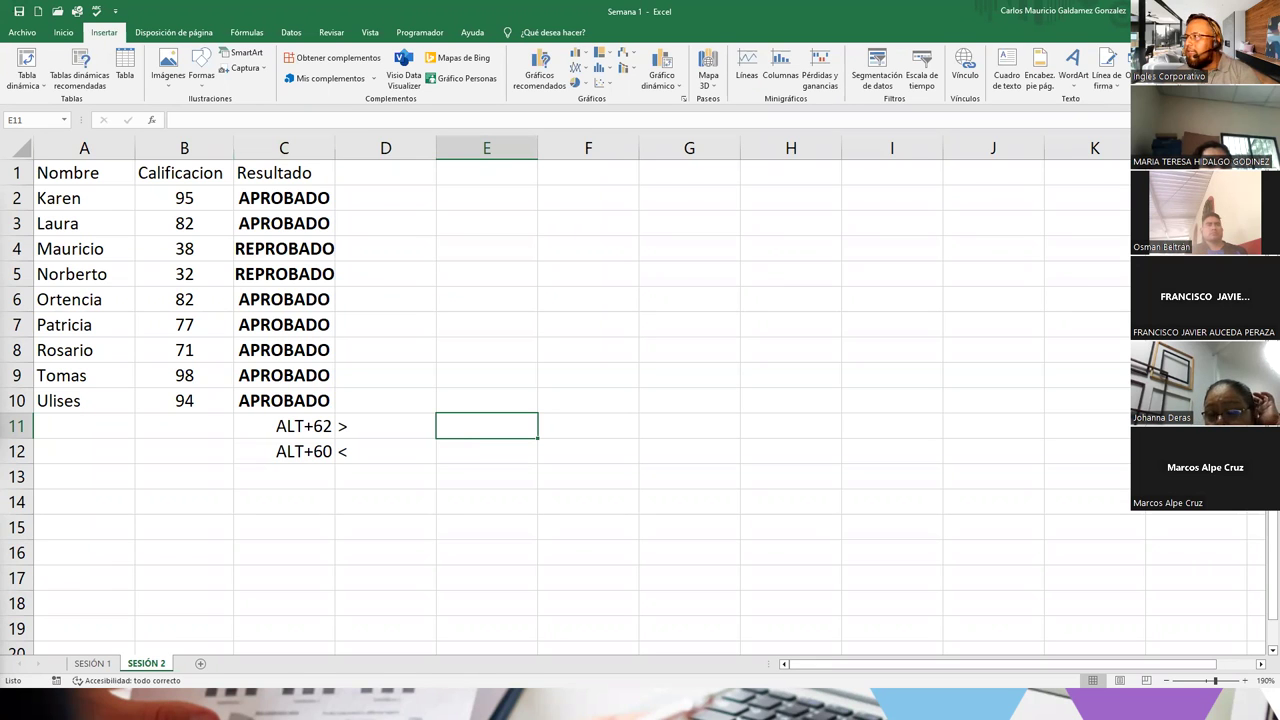
{"action": "left_click", "coordinate": [1245, 70]}
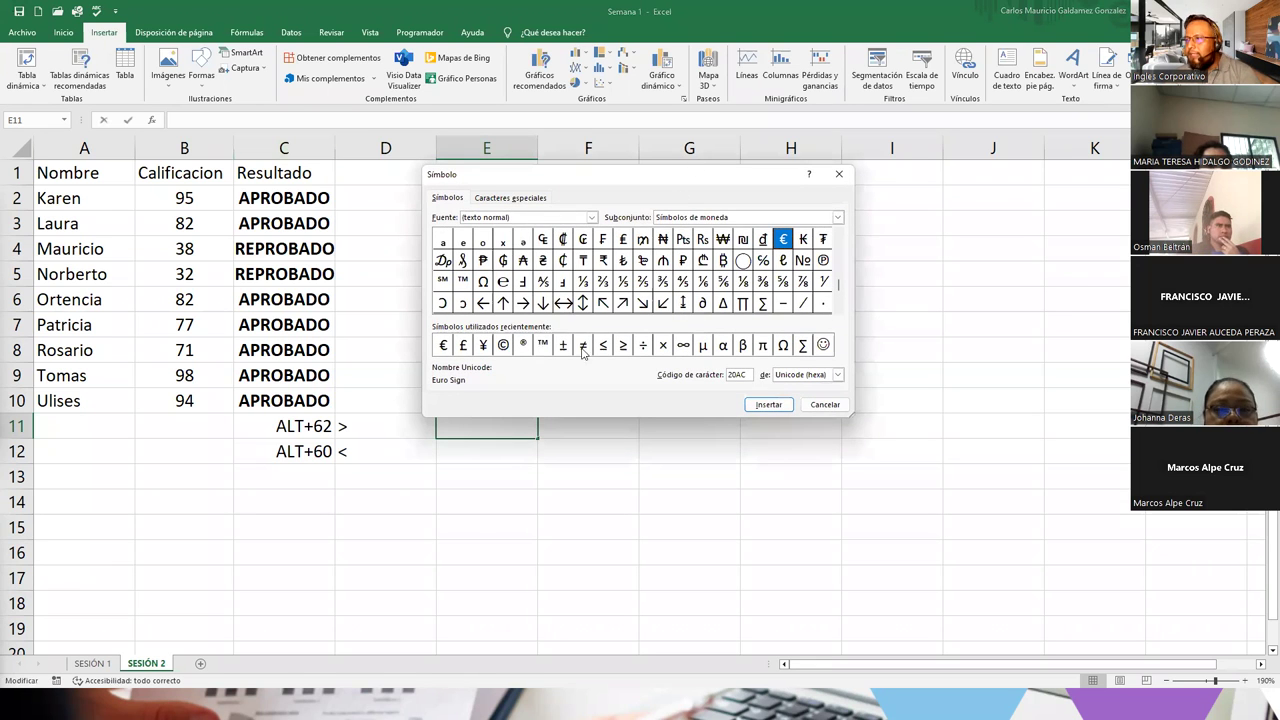
{"action": "left_click_drag", "start_coordinate": [601, 176], "coordinate": [609, 124]}
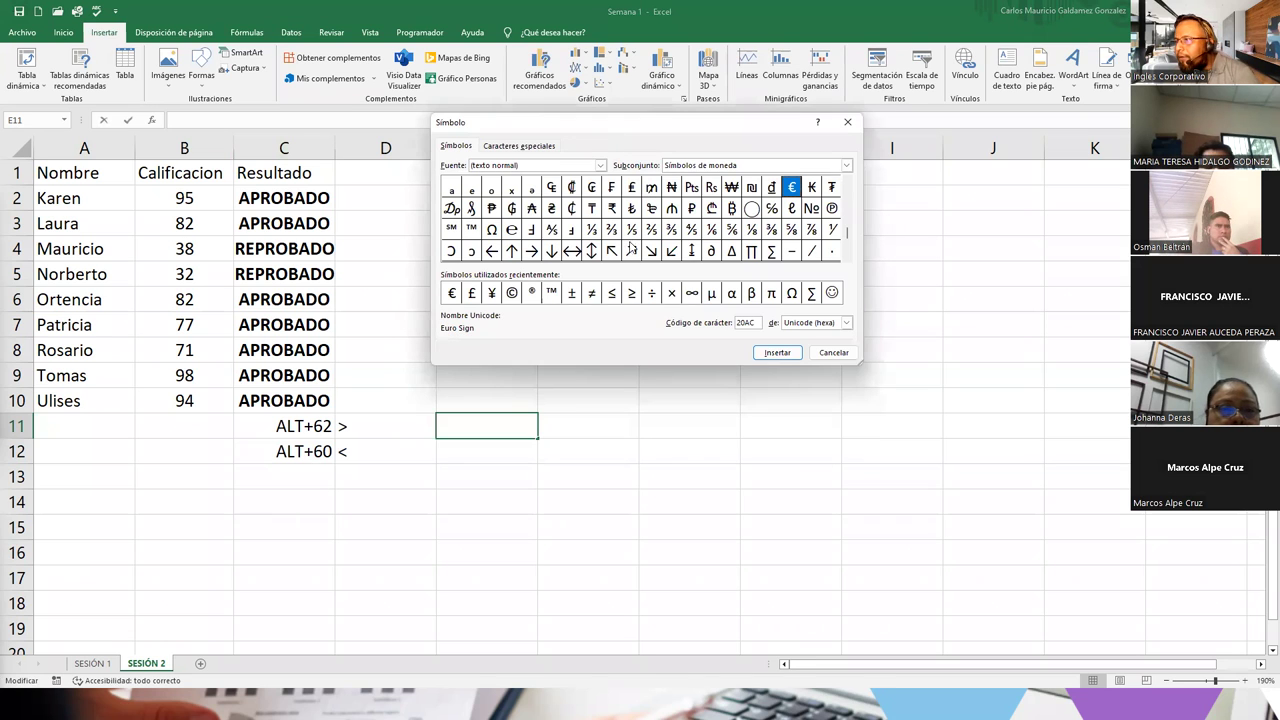
{"action": "left_click", "coordinate": [848, 184]}
{"action": "left_click", "coordinate": [848, 184]}
{"action": "left_click", "coordinate": [848, 184]}
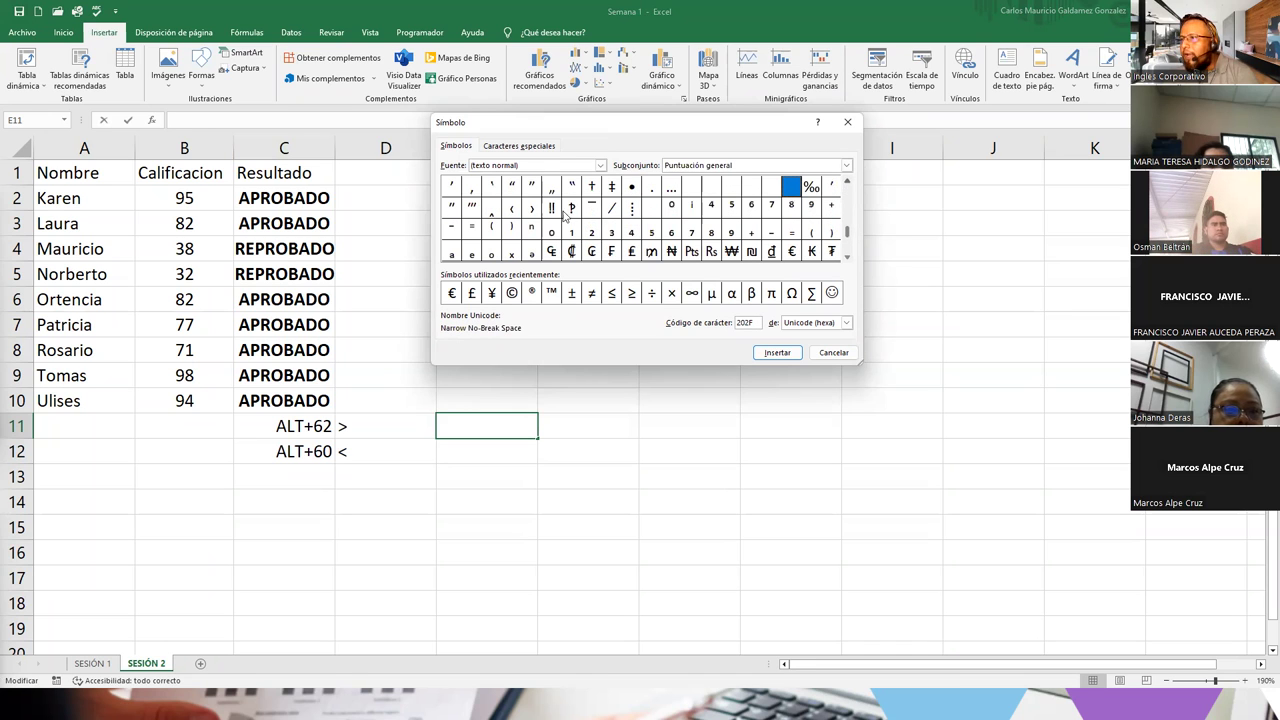
{"action": "left_click", "coordinate": [511, 210]}
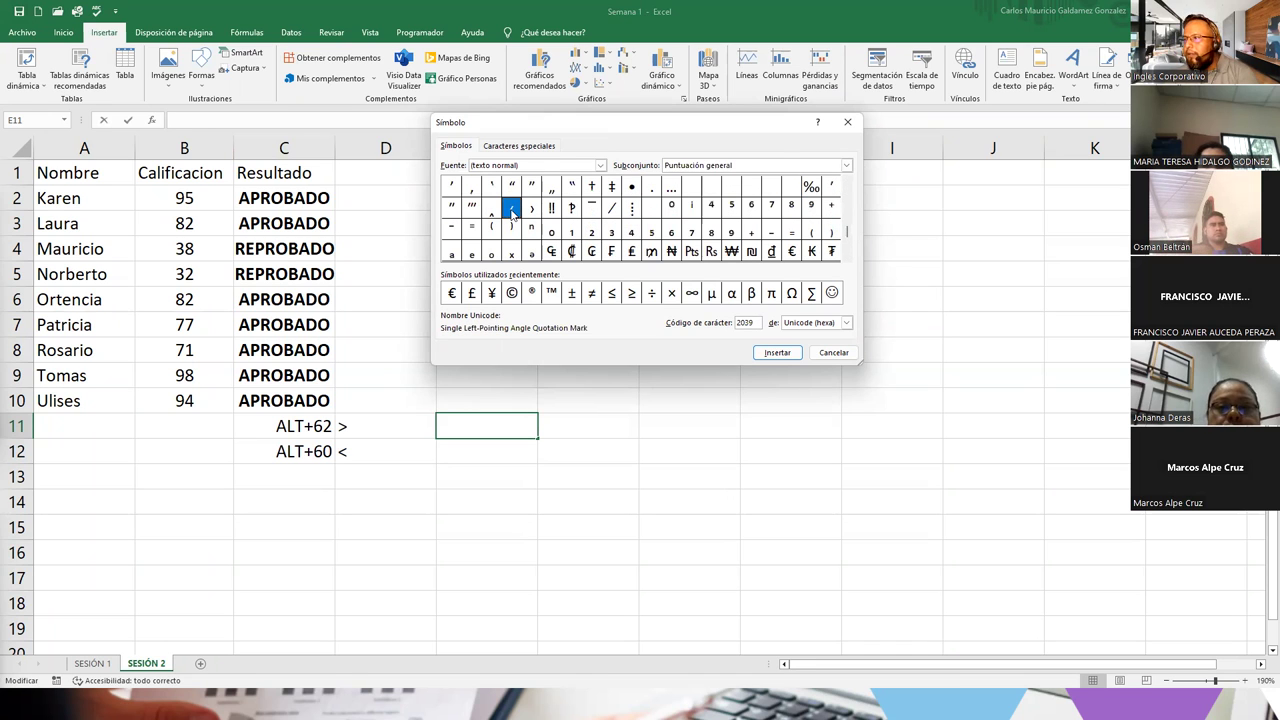
{"action": "left_click", "coordinate": [779, 354]}
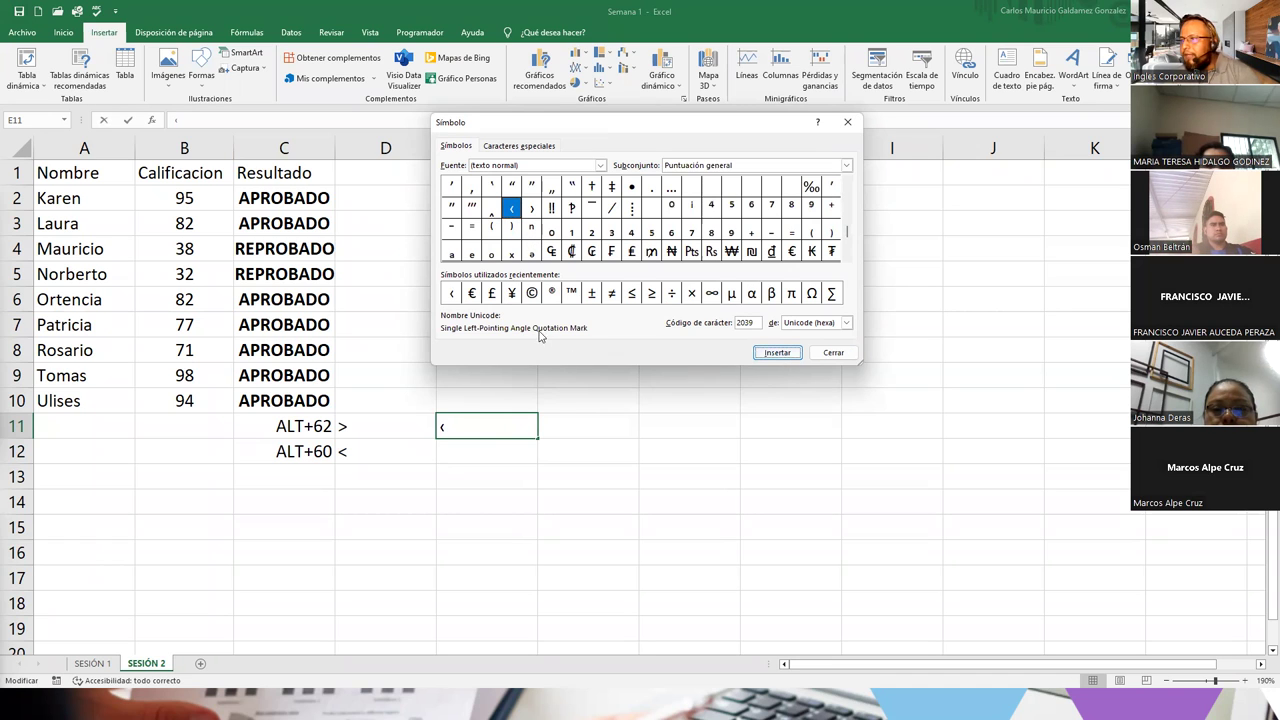
{"action": "left_click", "coordinate": [633, 298]}
{"action": "left_click", "coordinate": [772, 353]}
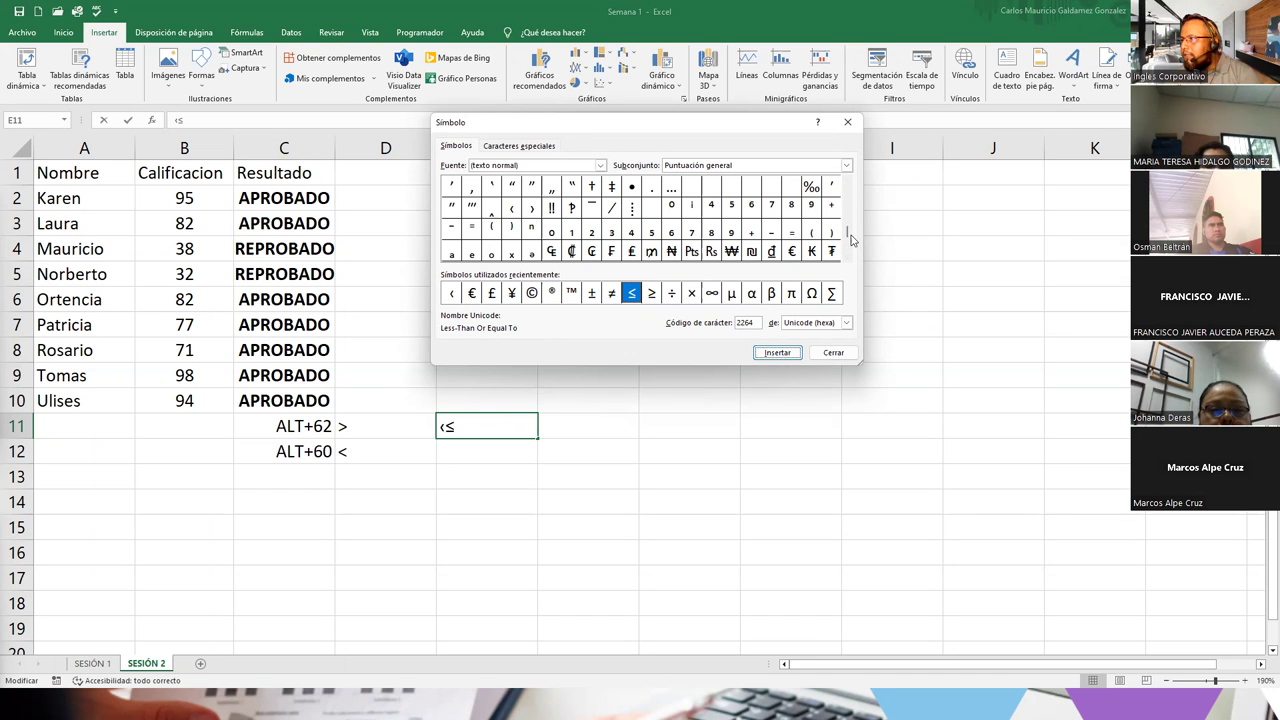
Add the < and > symbols from the Latín básico subset to E11.
{"action": "left_click_drag", "start_coordinate": [847, 223], "coordinate": [847, 220]}
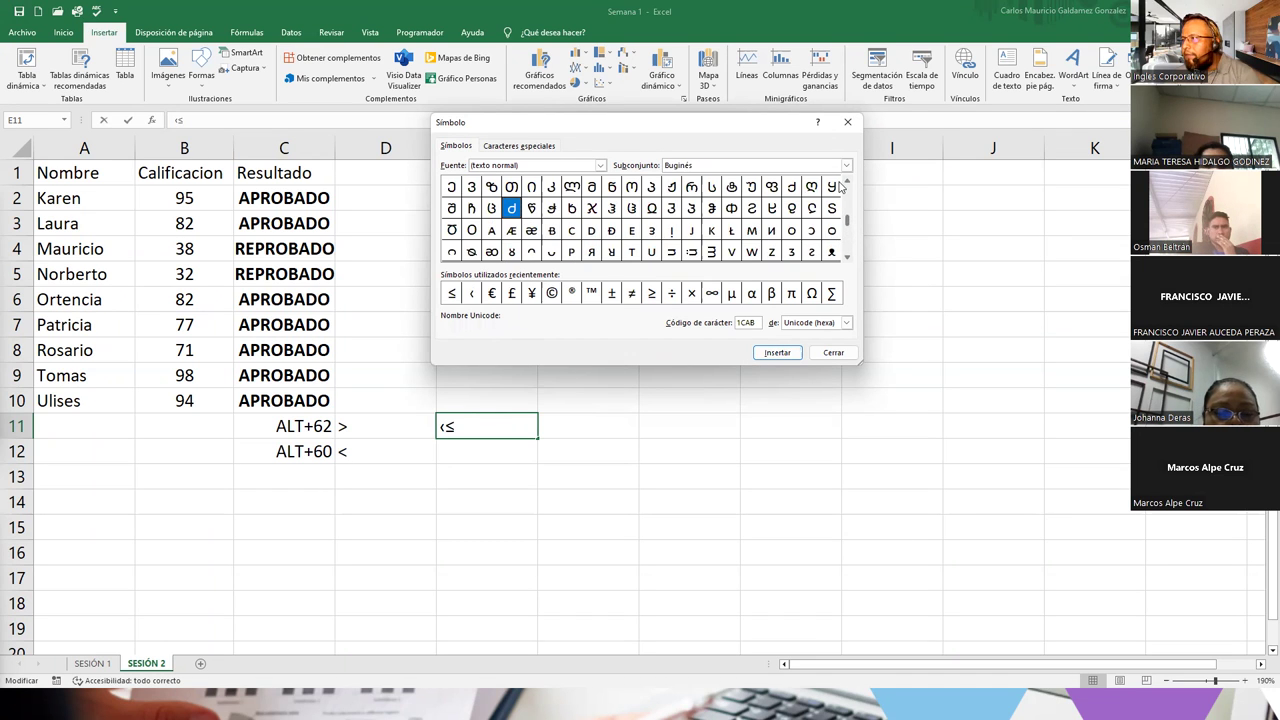
{"action": "left_click", "coordinate": [846, 184]}
{"action": "left_click", "coordinate": [846, 184]}
{"action": "left_click", "coordinate": [848, 200]}
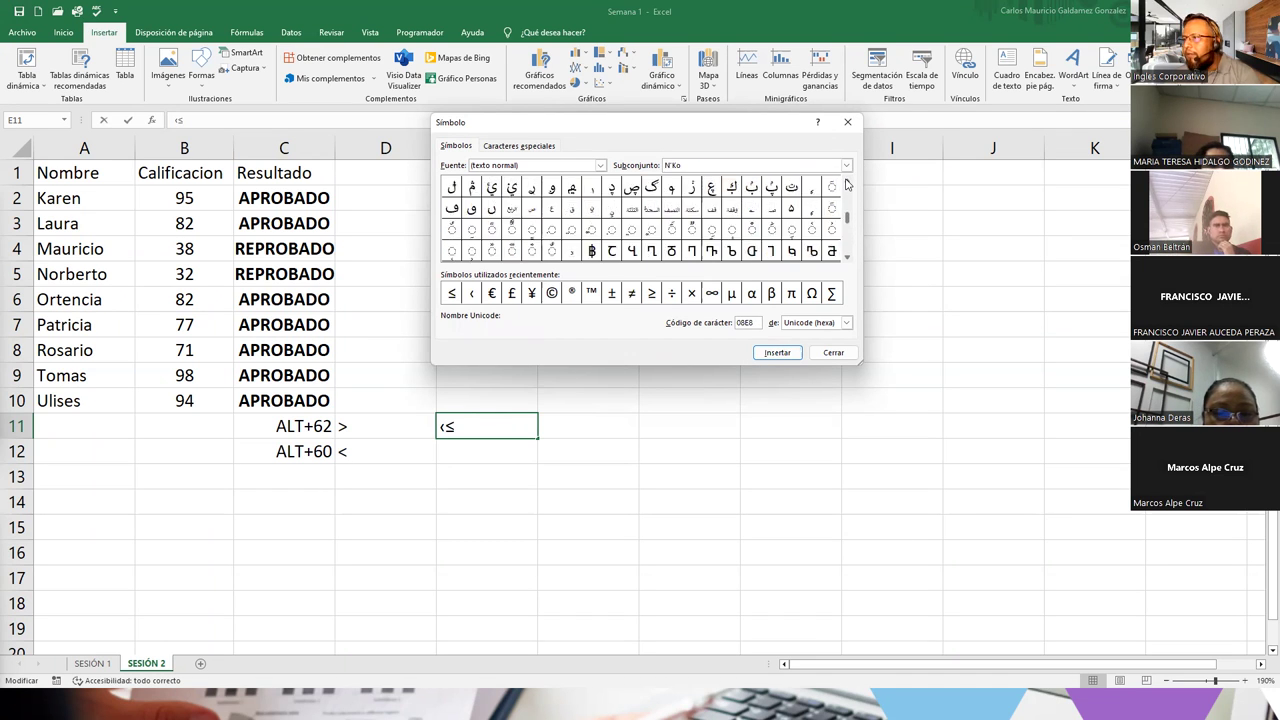
{"action": "left_click_drag", "start_coordinate": [848, 200], "coordinate": [848, 186]}
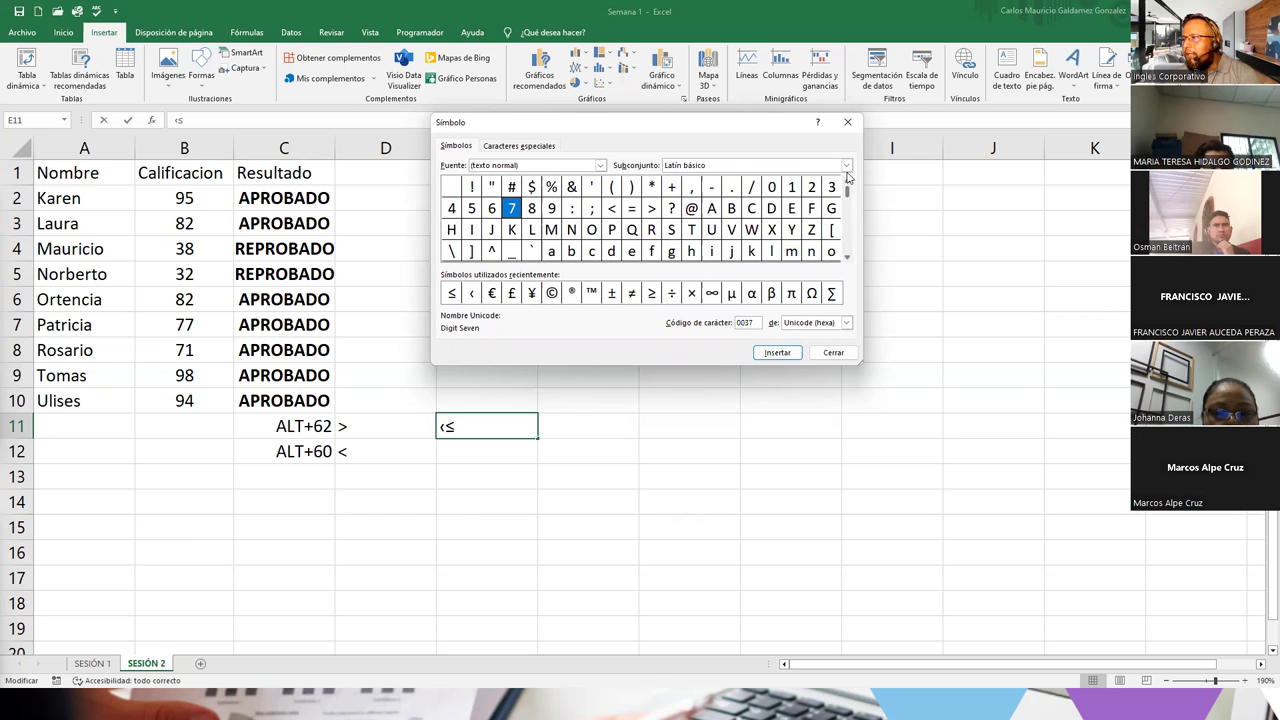
{"action": "left_click", "coordinate": [611, 209]}
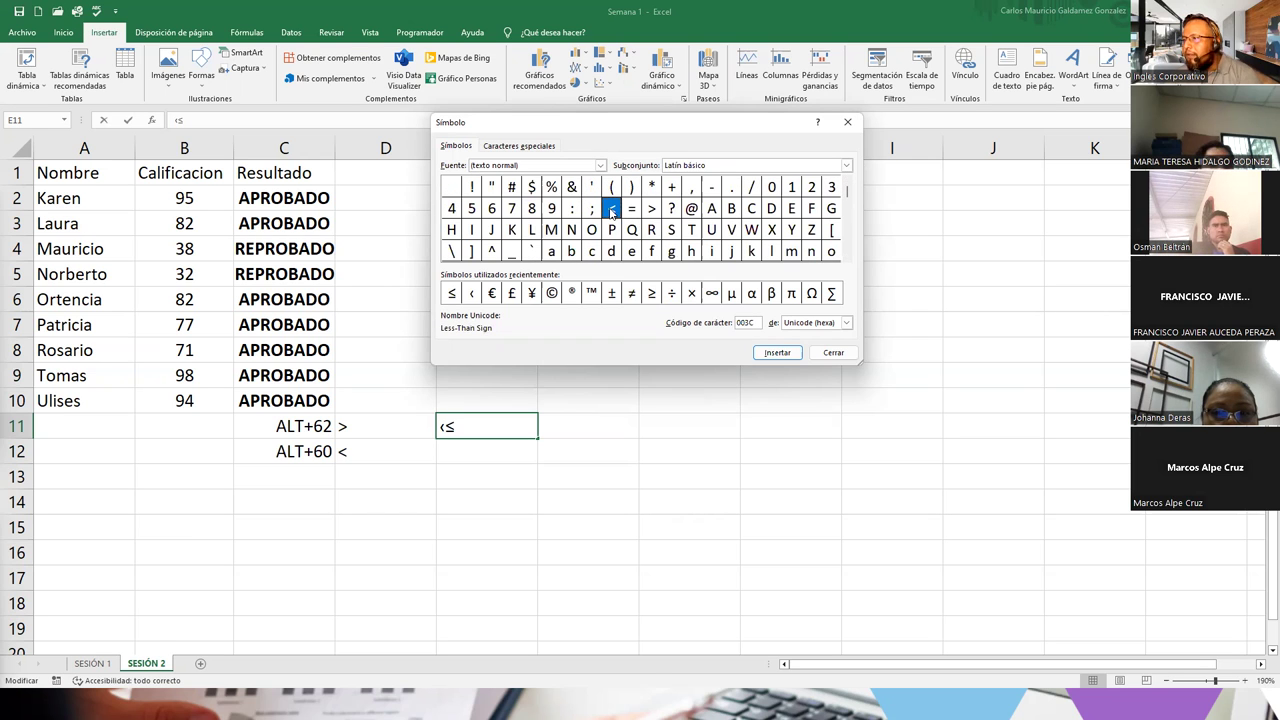
{"action": "left_click", "coordinate": [778, 352]}
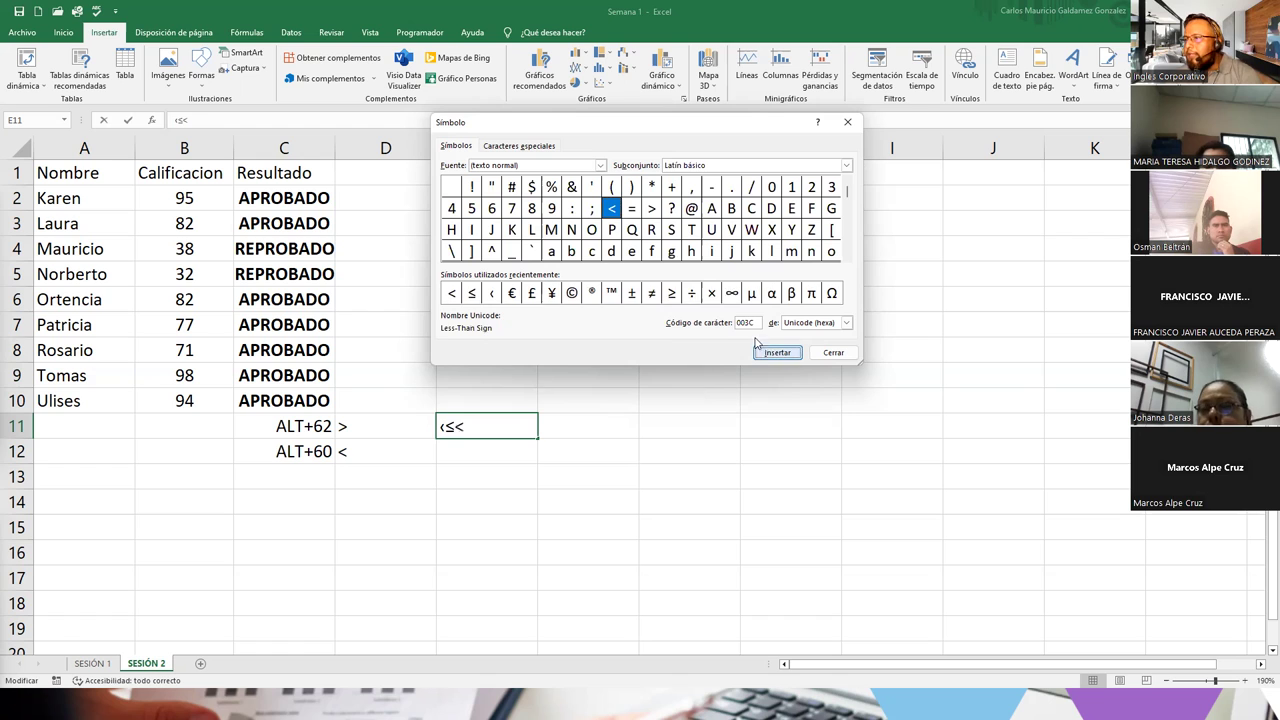
{"action": "left_click", "coordinate": [651, 208]}
{"action": "left_click", "coordinate": [778, 352]}
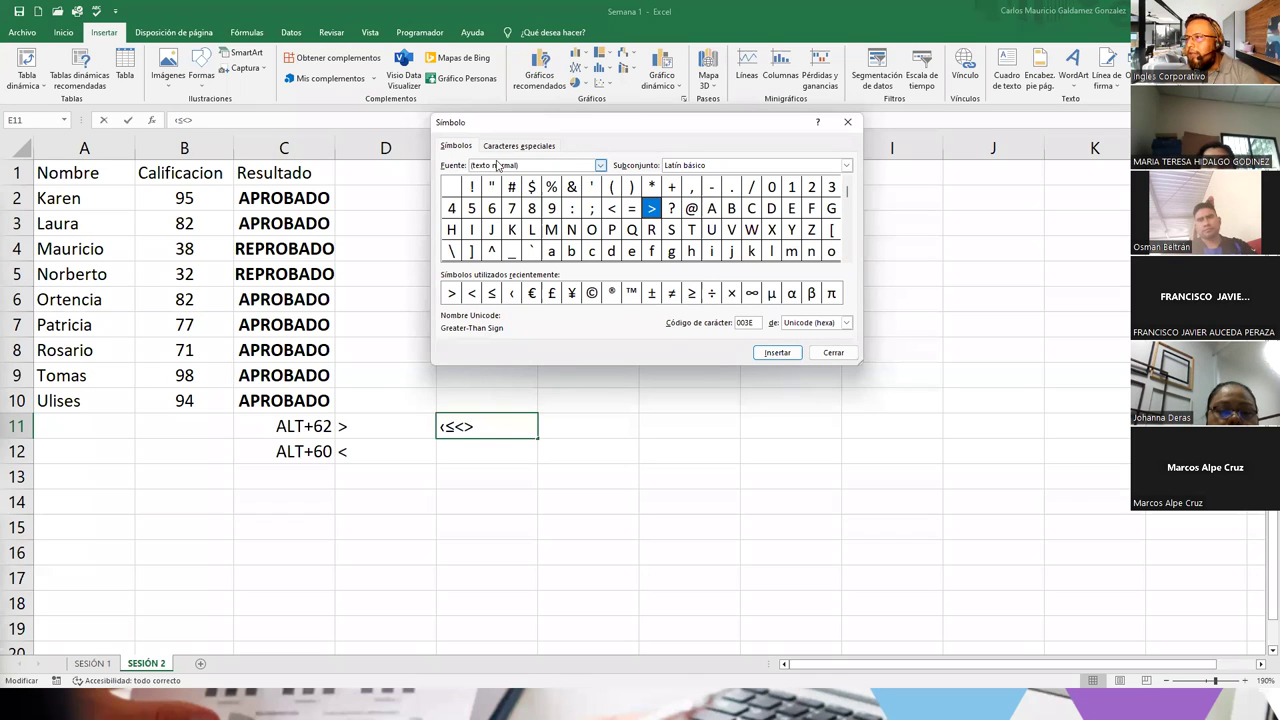
View the Latín-1 adicional symbol subset, return to Latín básico, and close the symbol dialog.
{"action": "left_click", "coordinate": [723, 168]}
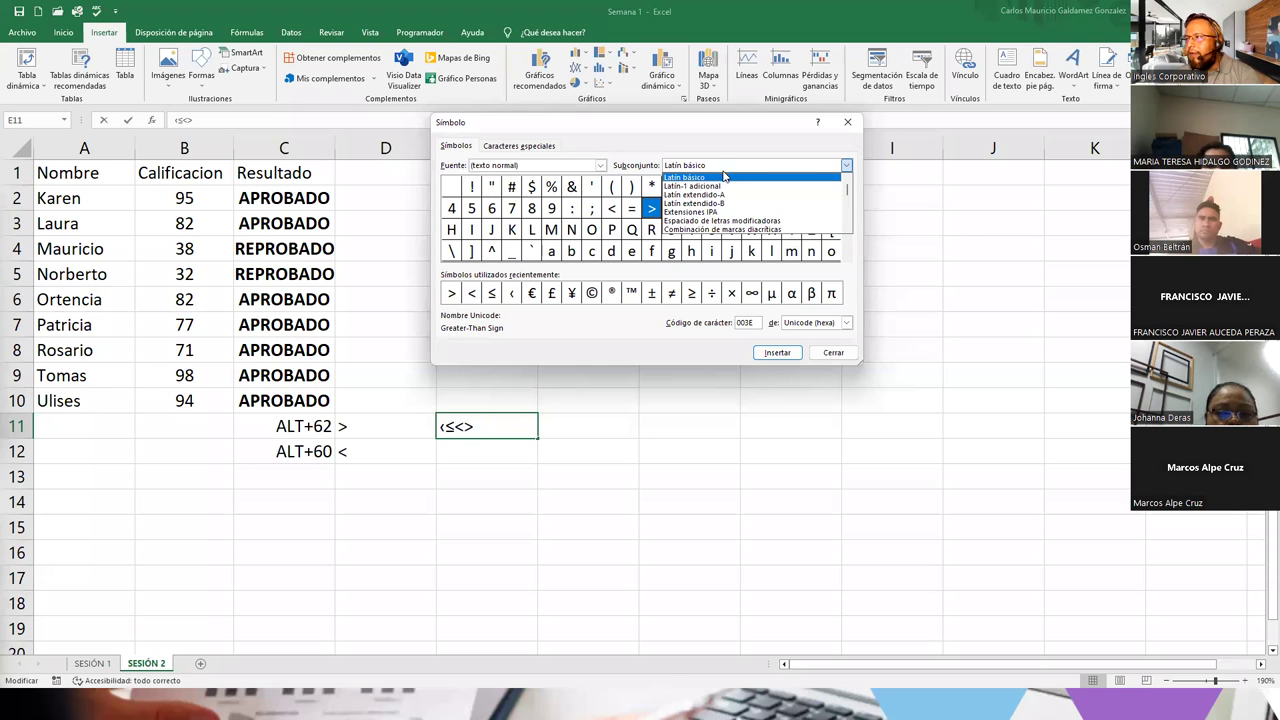
{"action": "left_click", "coordinate": [722, 186]}
{"action": "left_click", "coordinate": [720, 166]}
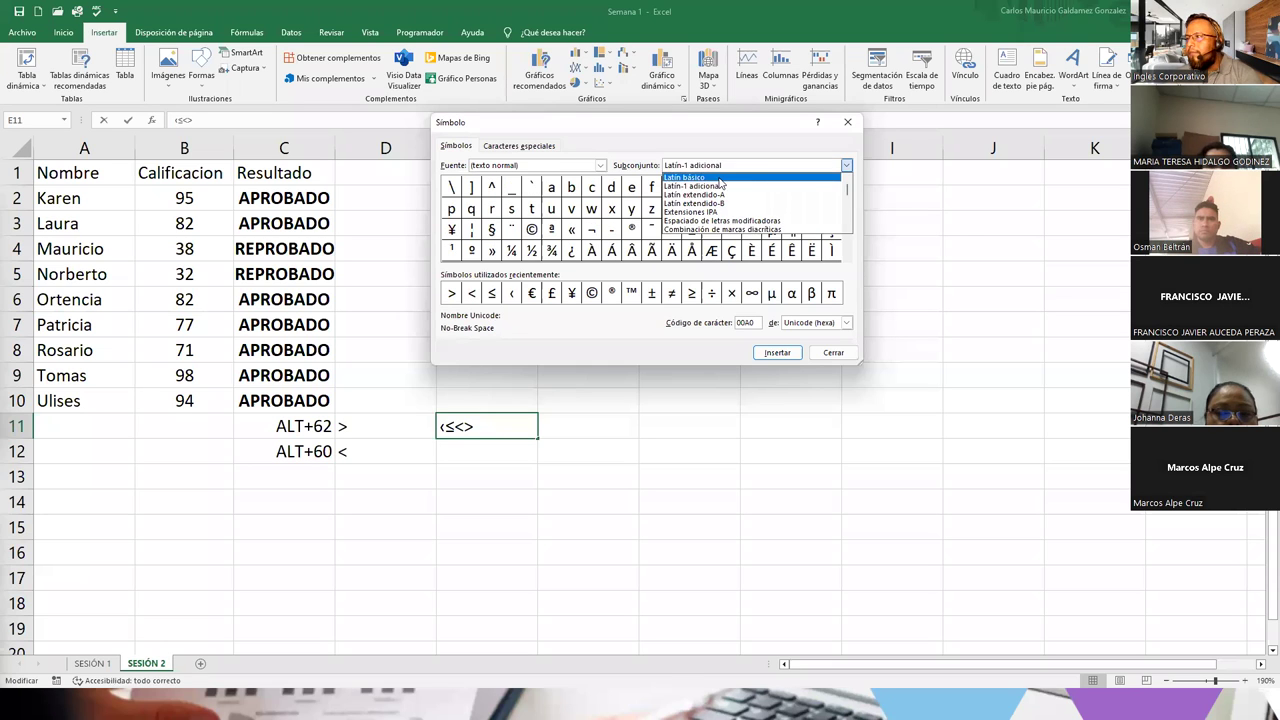
{"action": "left_click", "coordinate": [719, 178]}
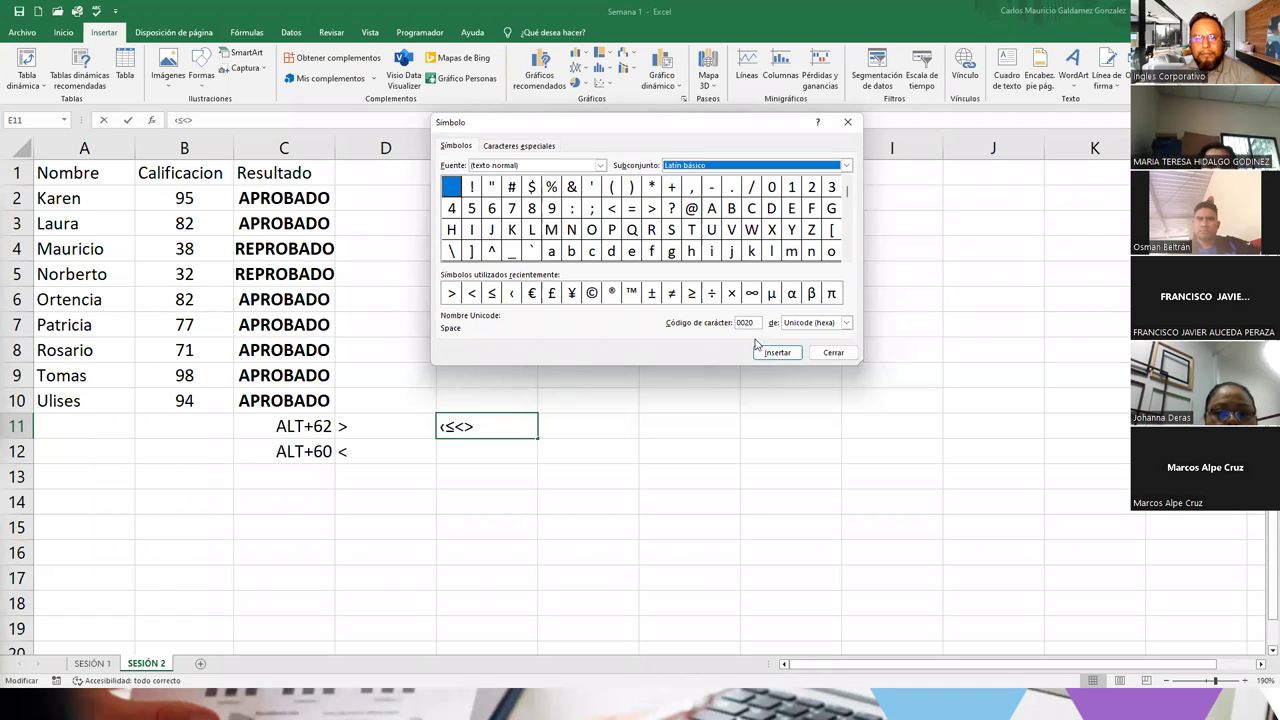
{"action": "left_click", "coordinate": [831, 353]}
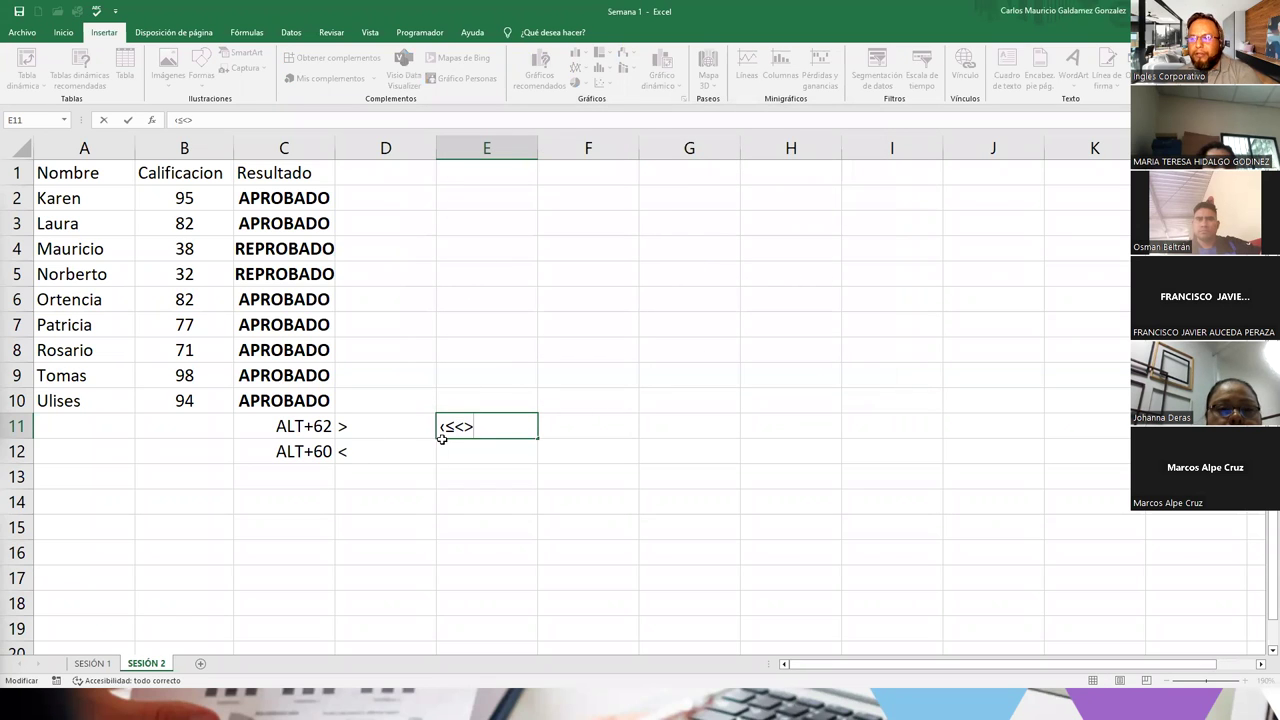
Clear all the inserted symbols from E11 and leave cell editing.
{"action": "left_click_drag", "start_coordinate": [479, 428], "coordinate": [378, 425]}
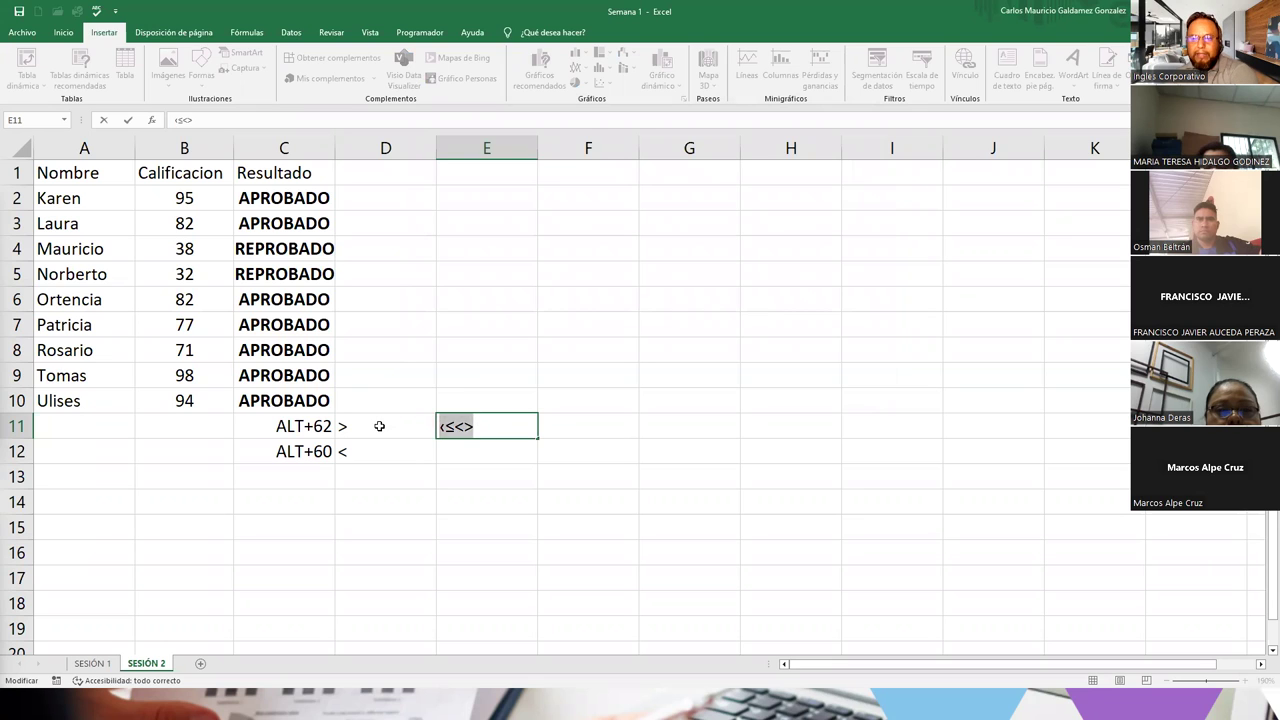
{"action": "key", "text": "BackSpace"}
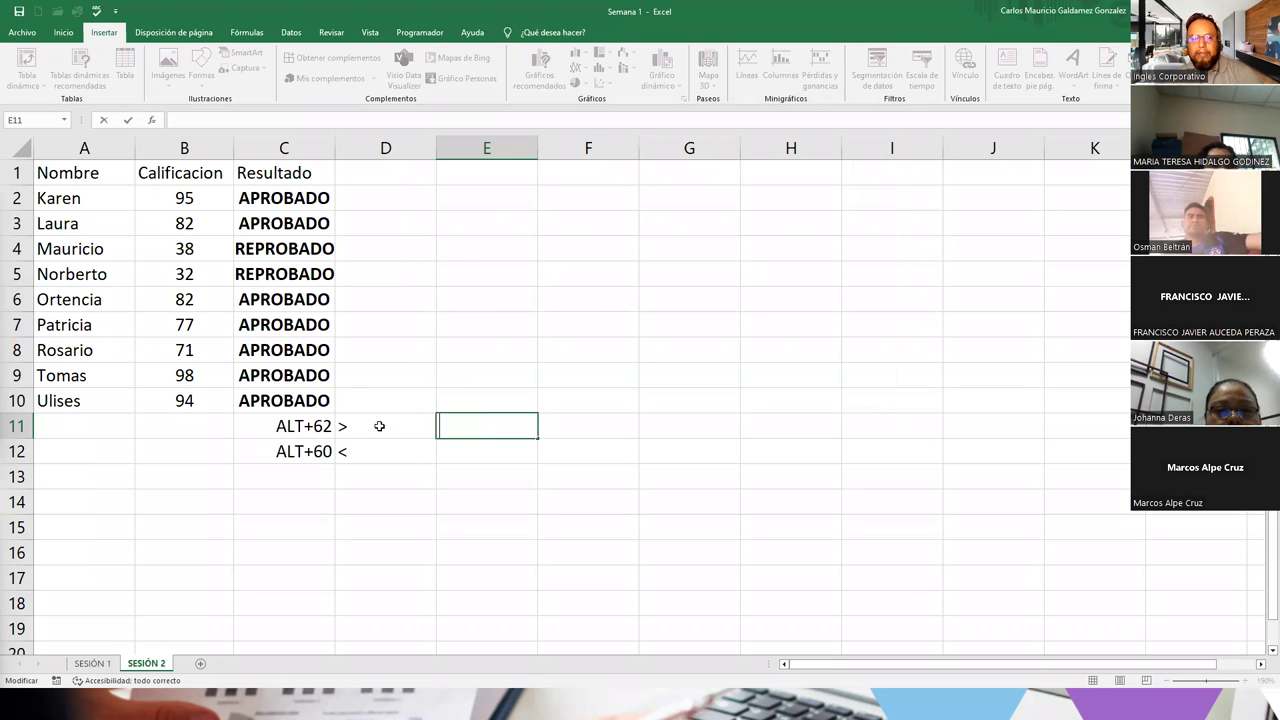
{"action": "key", "text": "Escape"}
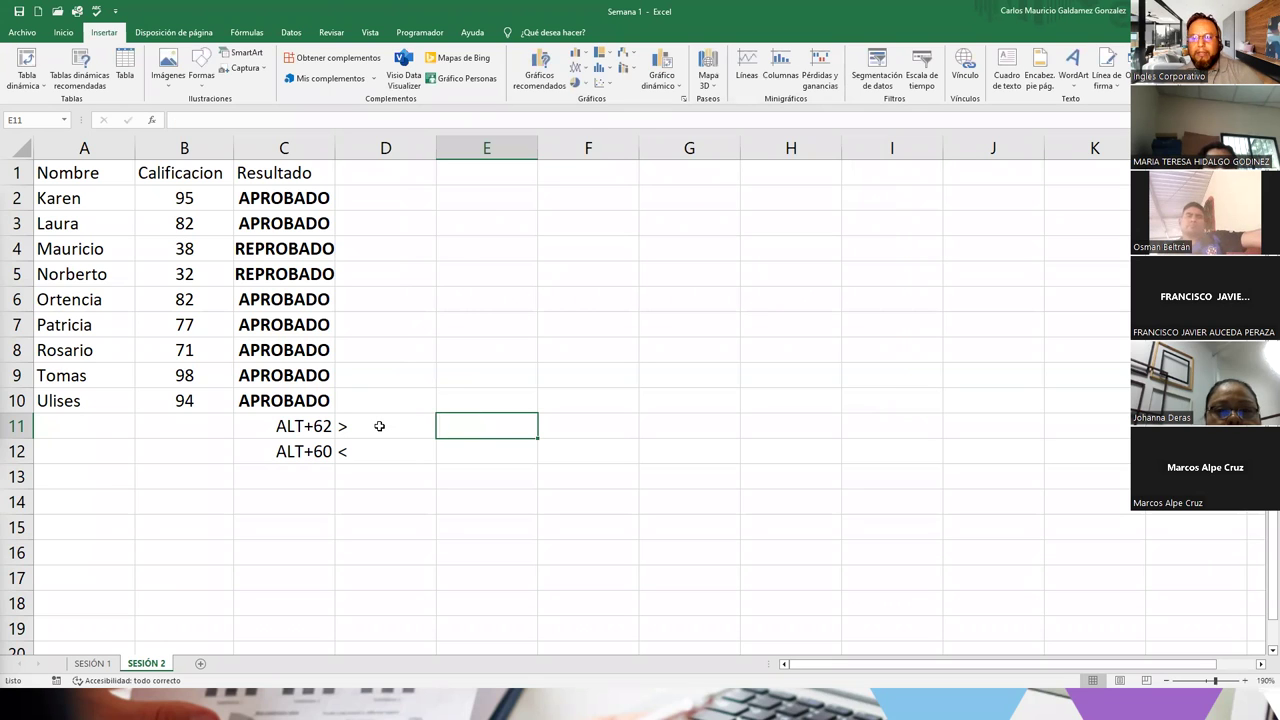
Review the SI function arguments of the result in C2 and close the dialog without changes.
{"action": "left_click", "coordinate": [295, 426]}
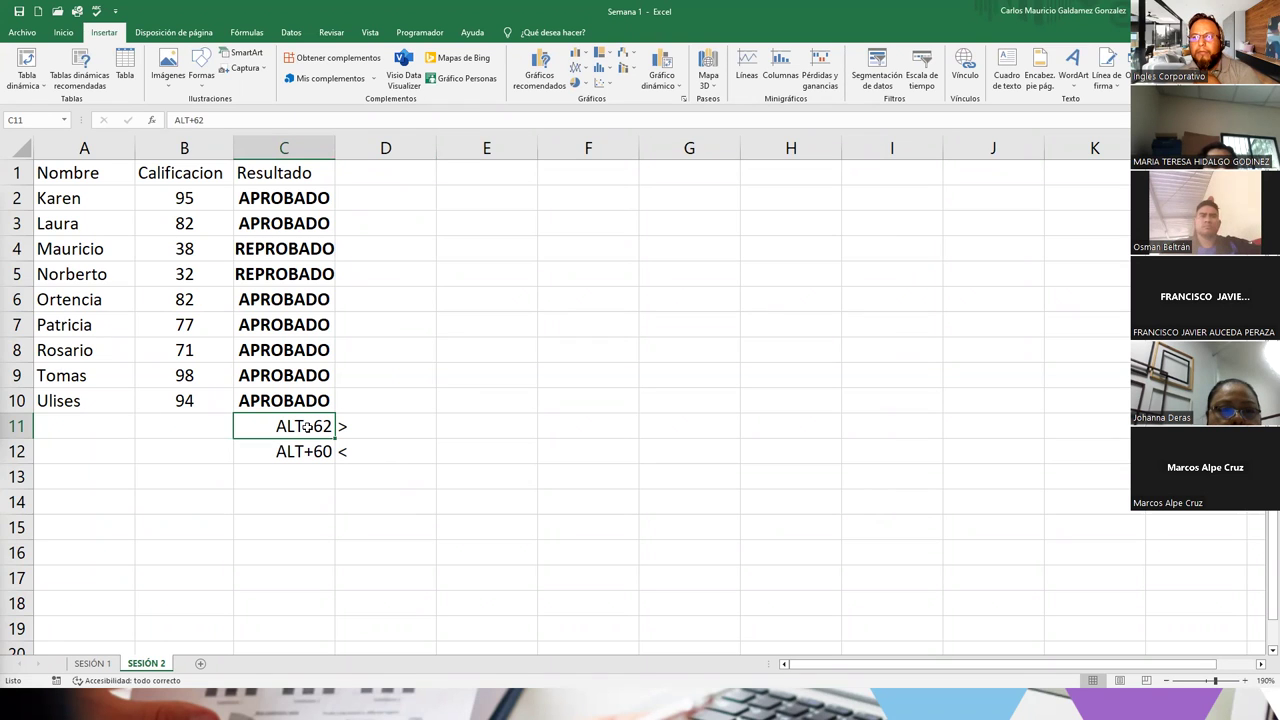
{"action": "left_click", "coordinate": [271, 224]}
{"action": "left_click", "coordinate": [265, 191]}
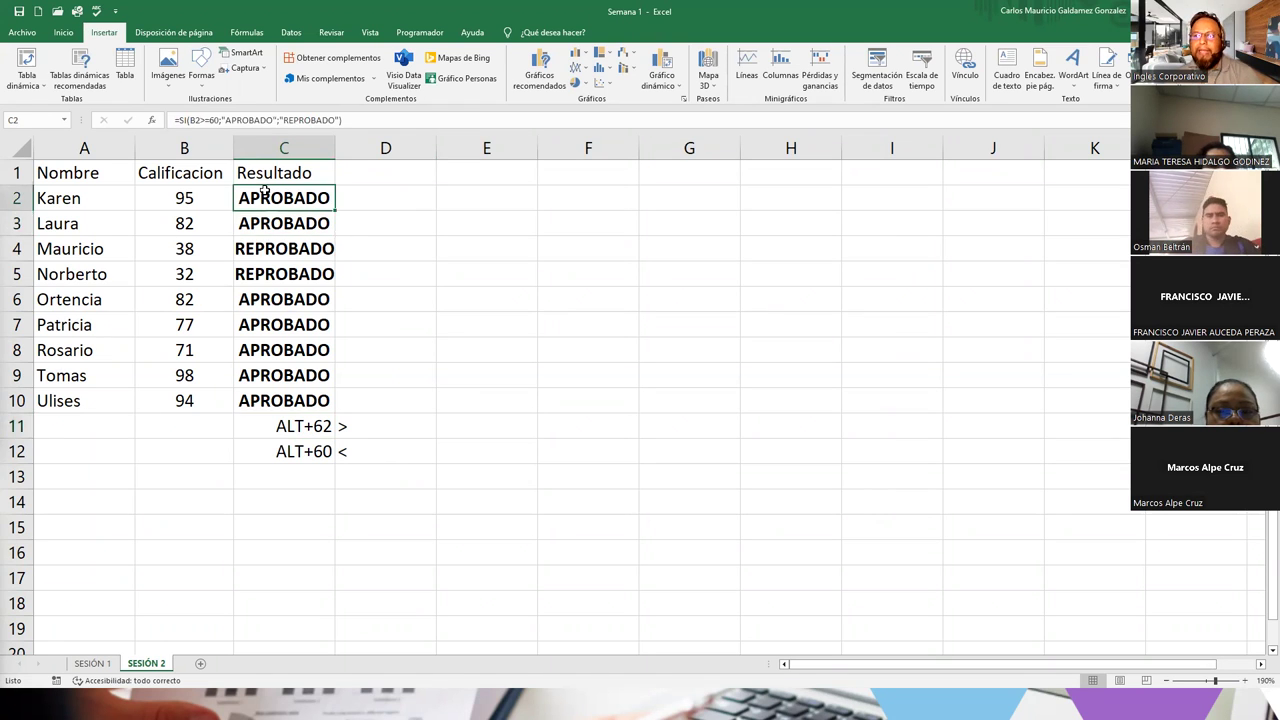
{"action": "left_click", "coordinate": [151, 120]}
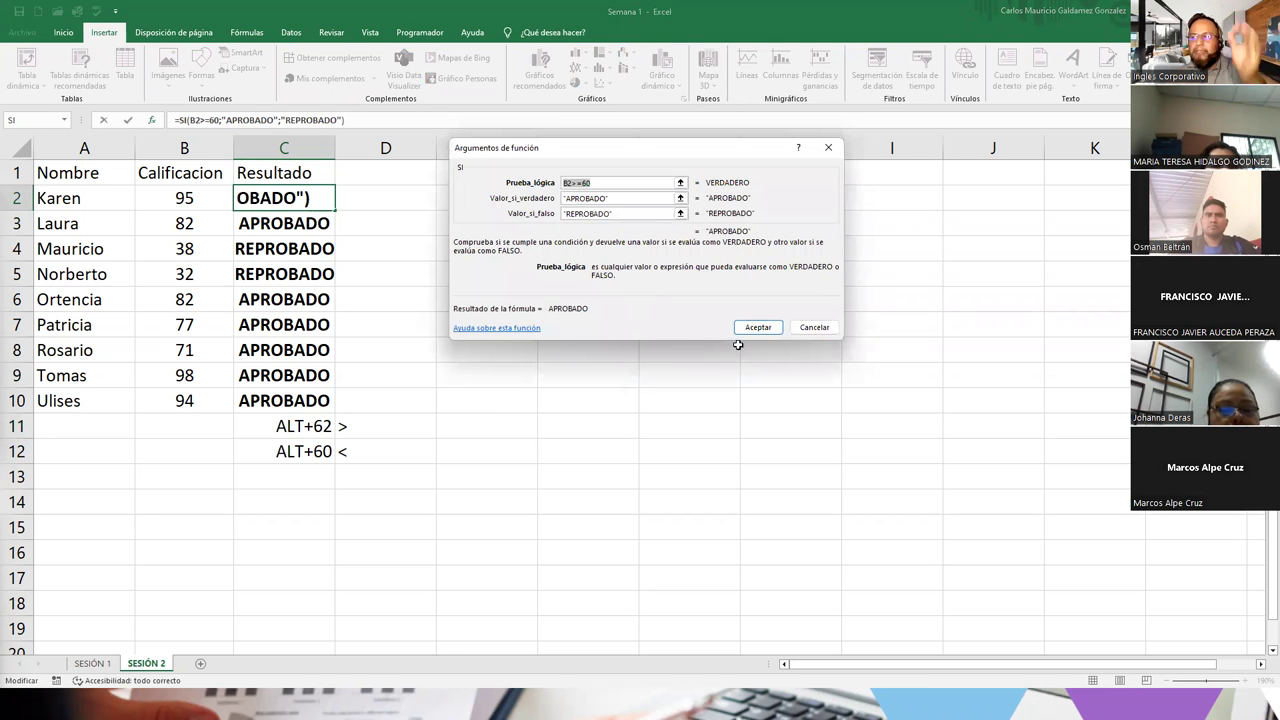
{"action": "left_click", "coordinate": [790, 331]}
Examine the SI formula in C3, highlighting its true-value and false-value arguments.
{"action": "left_click", "coordinate": [295, 223]}
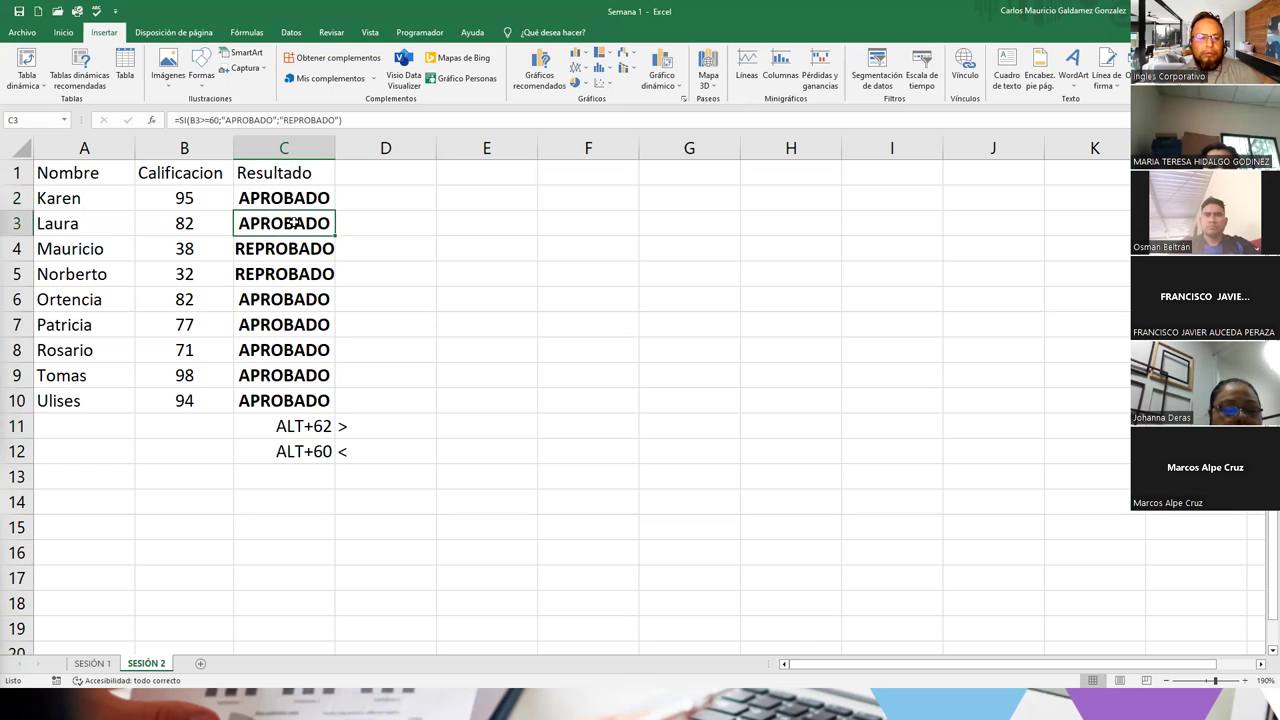
{"action": "double_click", "coordinate": [295, 223]}
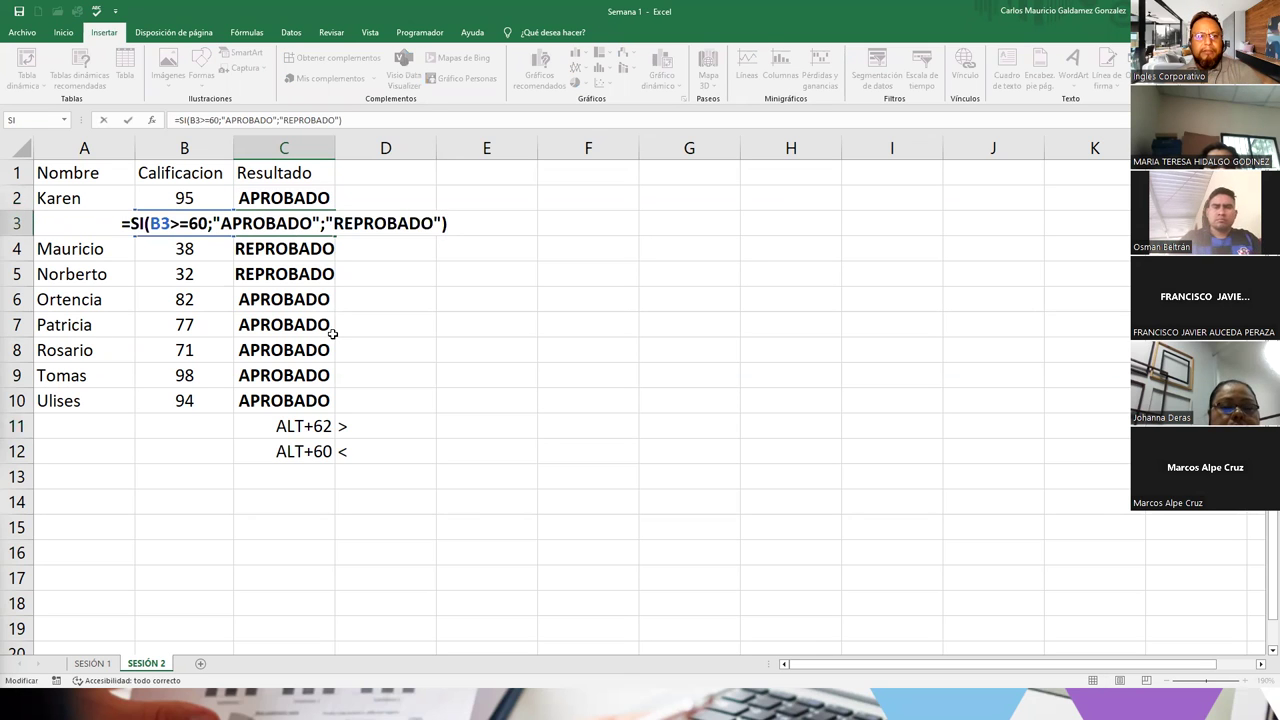
{"action": "left_click", "coordinate": [166, 224]}
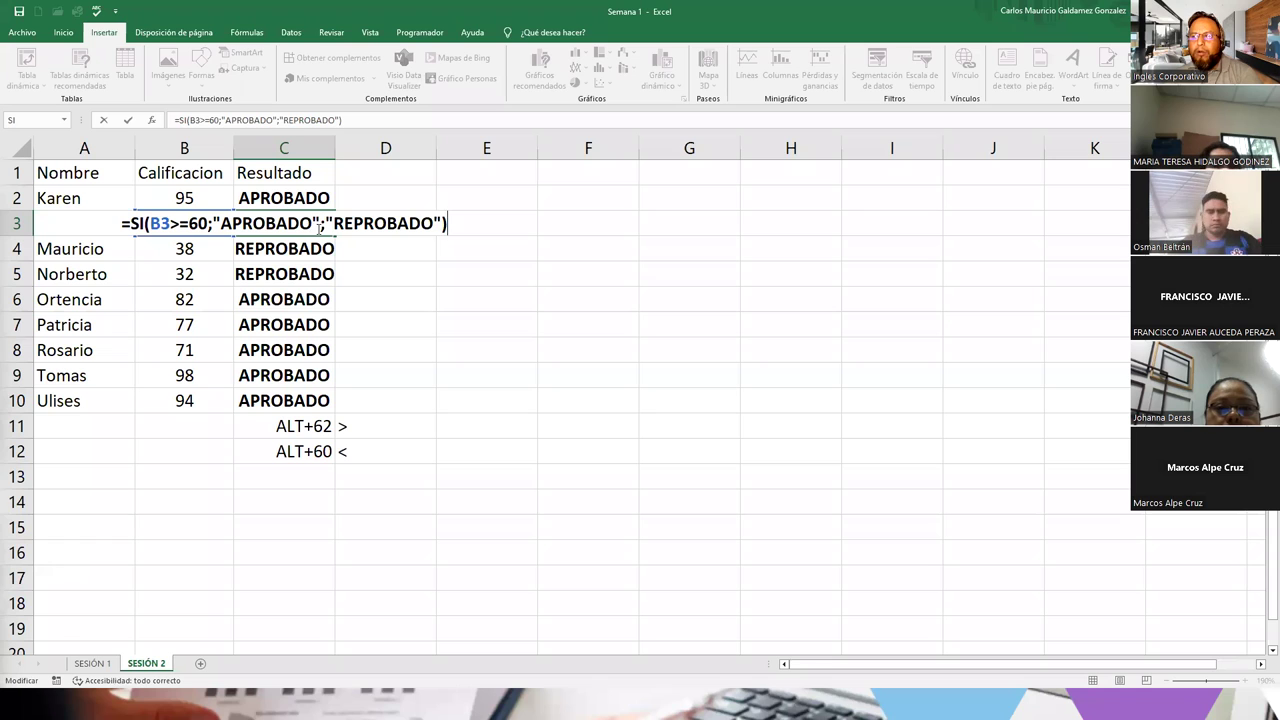
{"action": "left_click_drag", "start_coordinate": [320, 224], "coordinate": [210, 224]}
{"action": "left_click", "coordinate": [209, 224]}
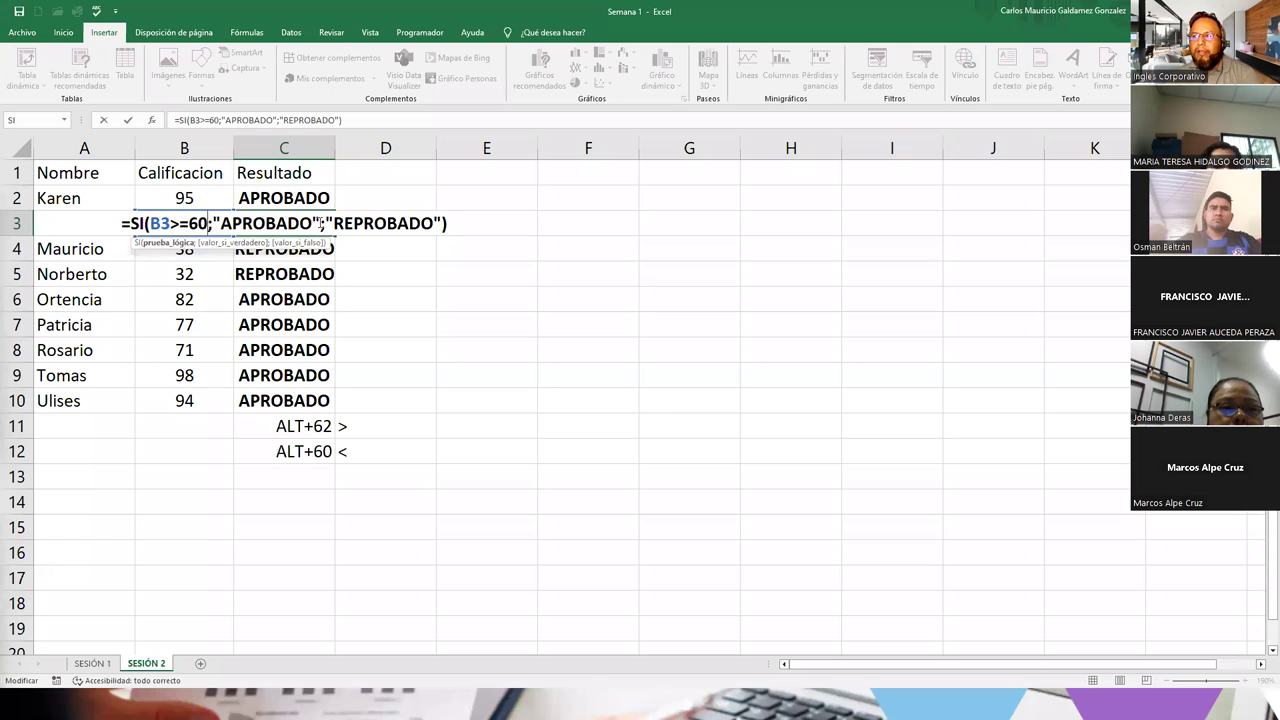
{"action": "left_click_drag", "start_coordinate": [325, 224], "coordinate": [445, 224]}
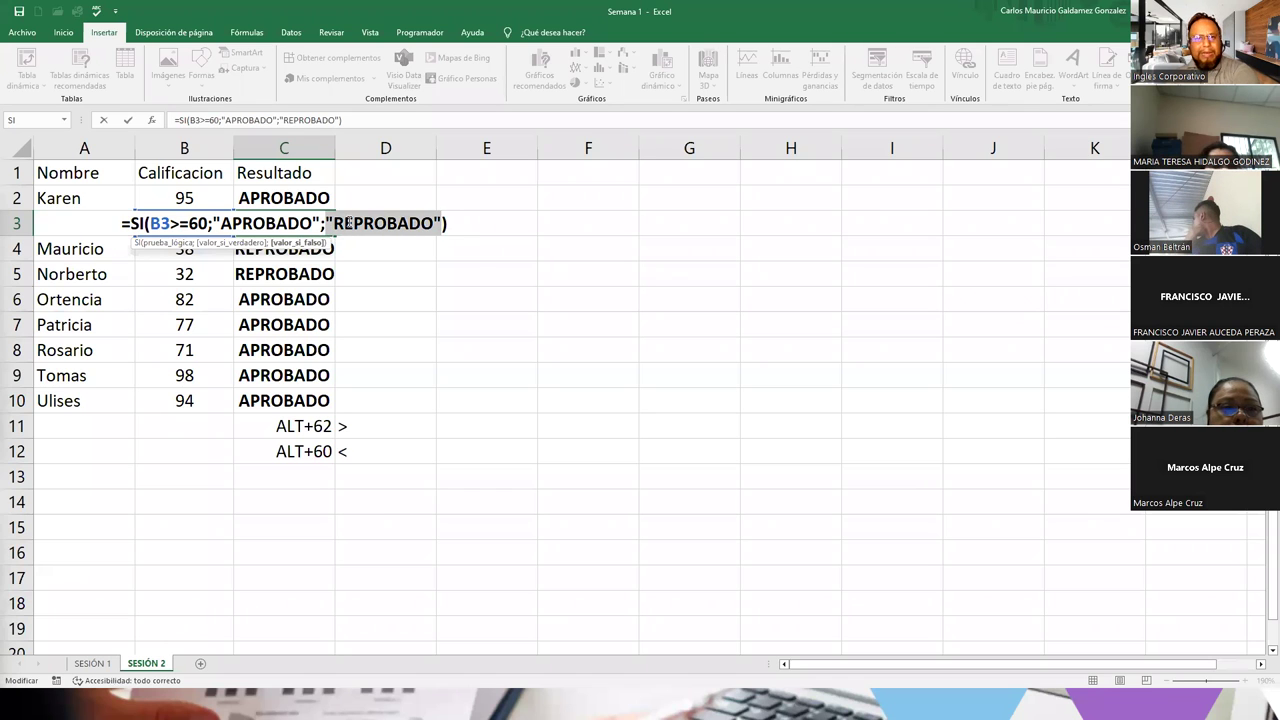
{"action": "key", "text": "Return"}
Inspect the SI formula inside C2 and leave cell editing without changes.
{"action": "left_click", "coordinate": [310, 196]}
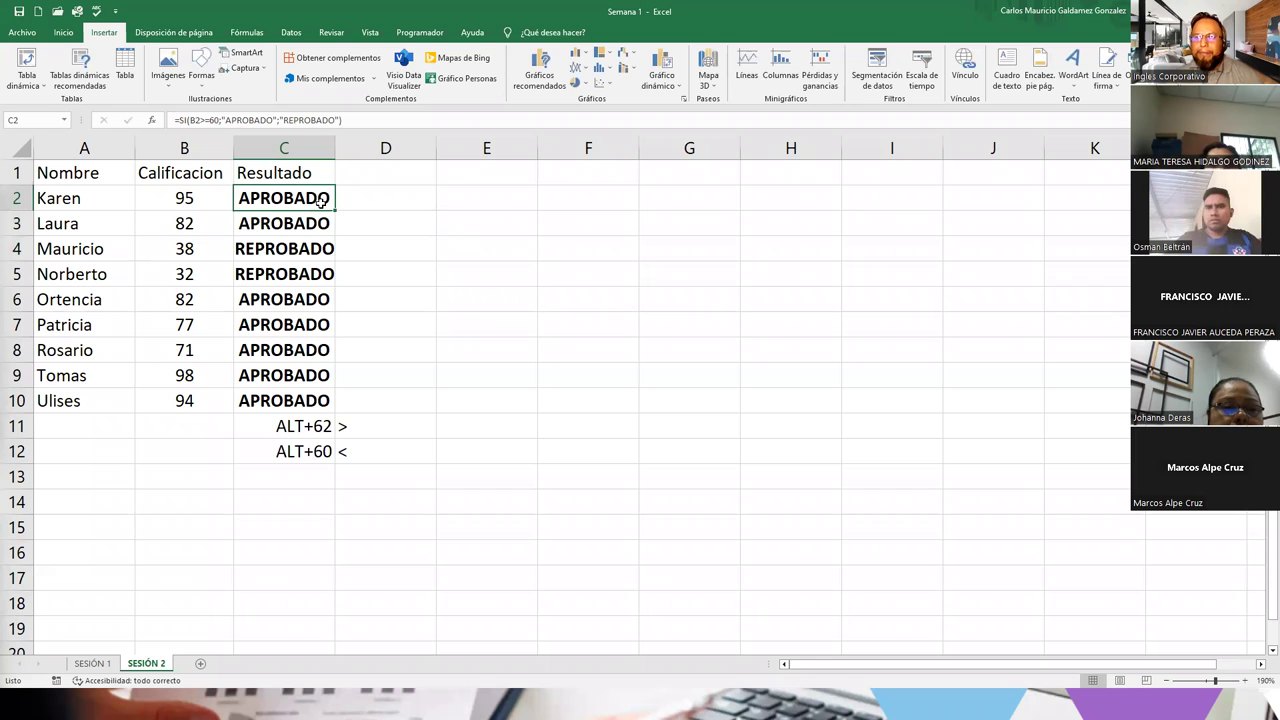
{"action": "double_click", "coordinate": [322, 198]}
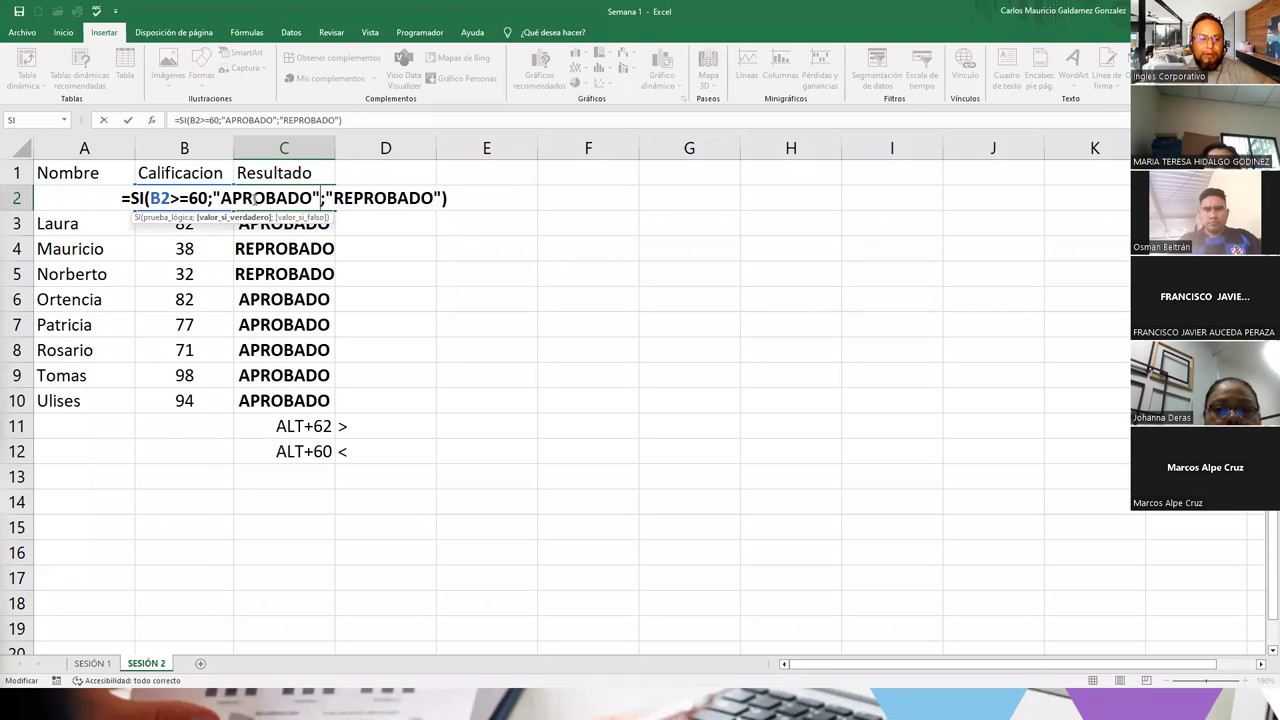
{"action": "key", "text": "Escape"}
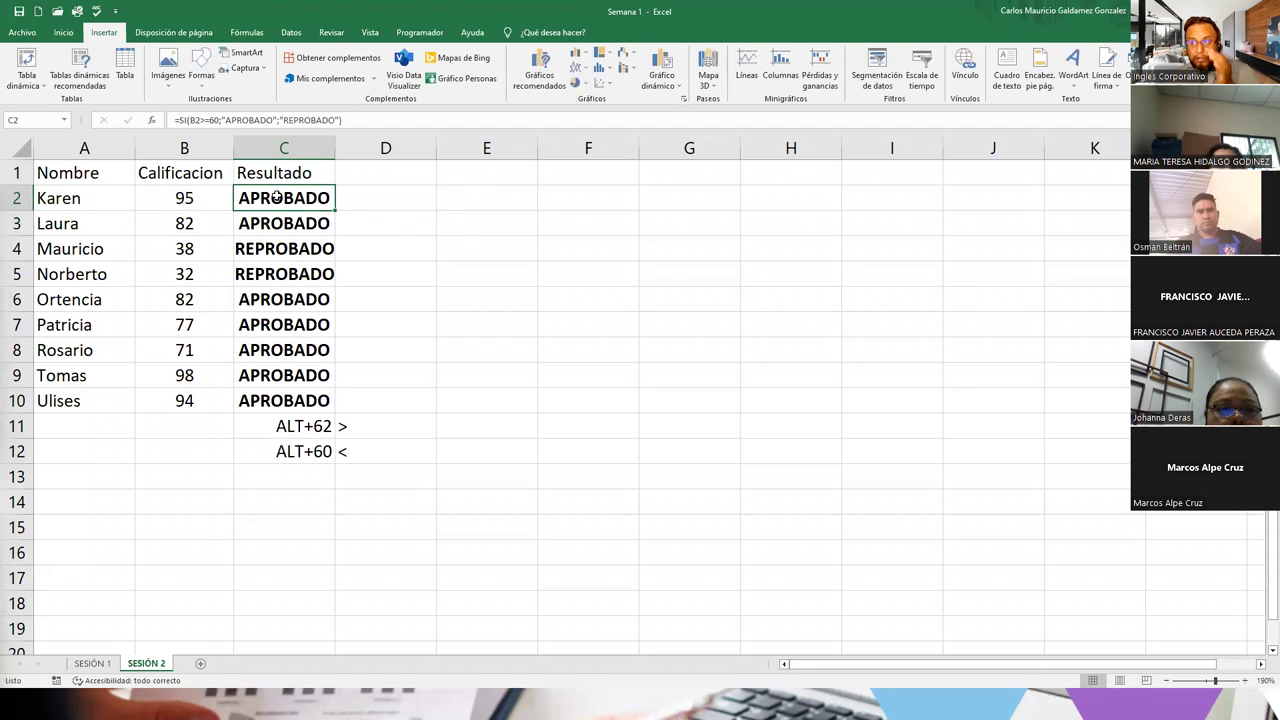
{"action": "double_click", "coordinate": [252, 199]}
{"action": "key", "text": "Escape"}
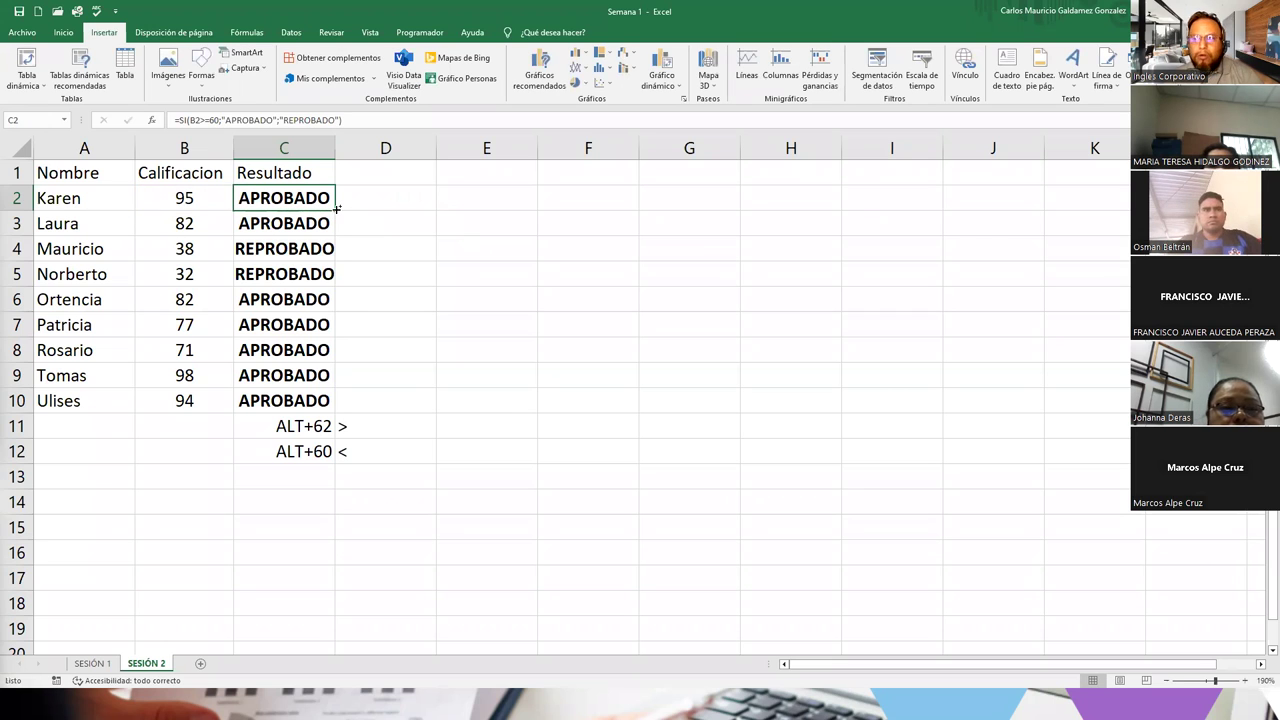
Fill the SI formula from C2 down to C12 and clear the contents of C11:D12.
{"action": "left_click_drag", "start_coordinate": [337, 208], "coordinate": [337, 460]}
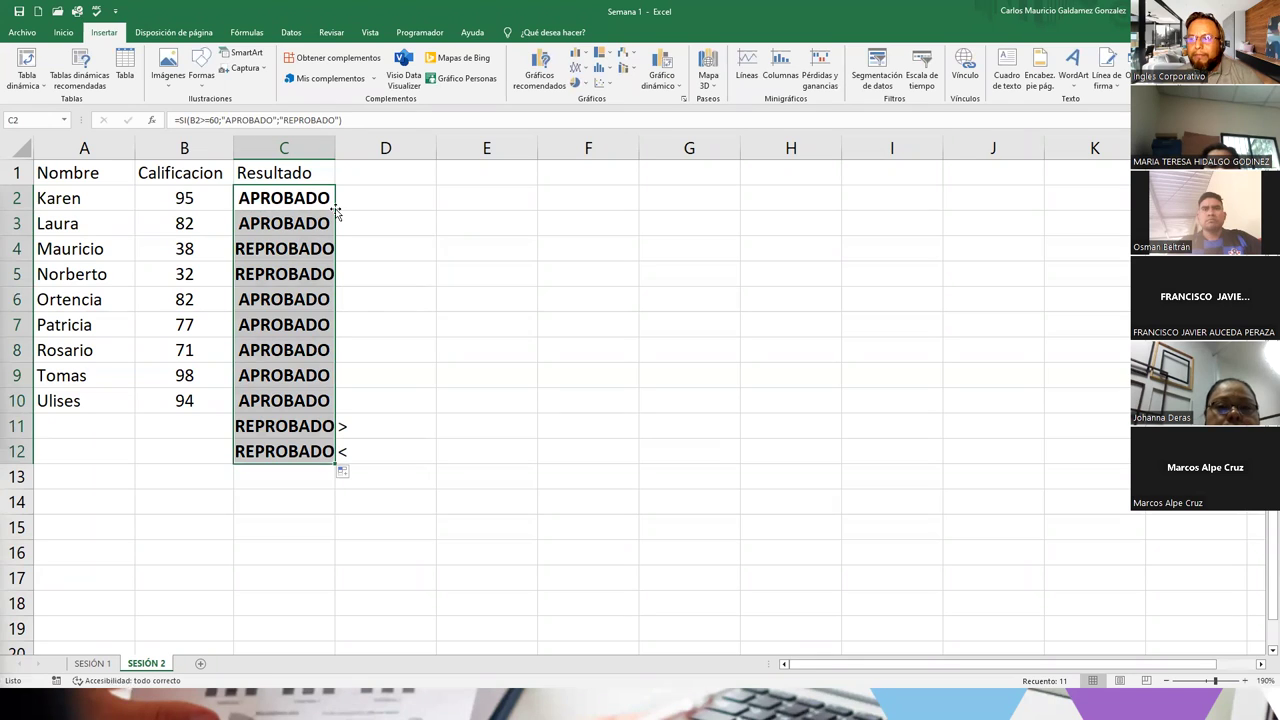
{"action": "left_click_drag", "start_coordinate": [284, 426], "coordinate": [284, 451]}
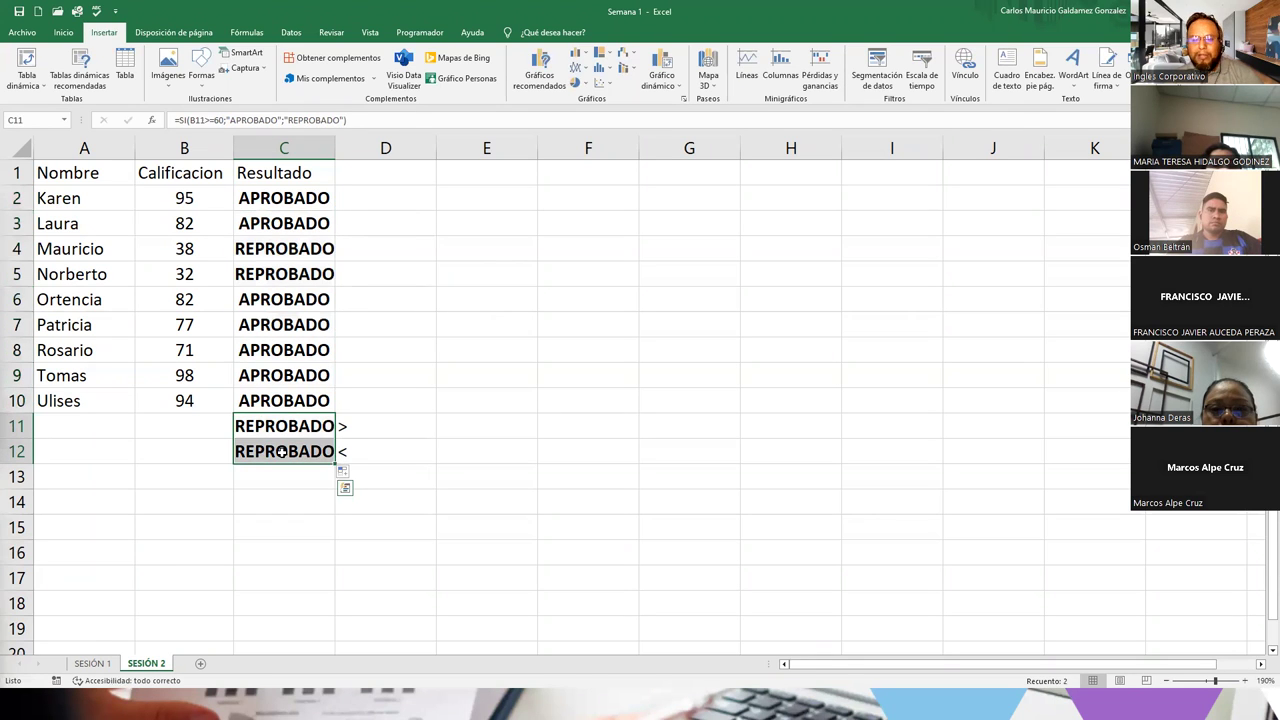
{"action": "key", "text": "Delete"}
{"action": "left_click_drag", "start_coordinate": [350, 424], "coordinate": [362, 448]}
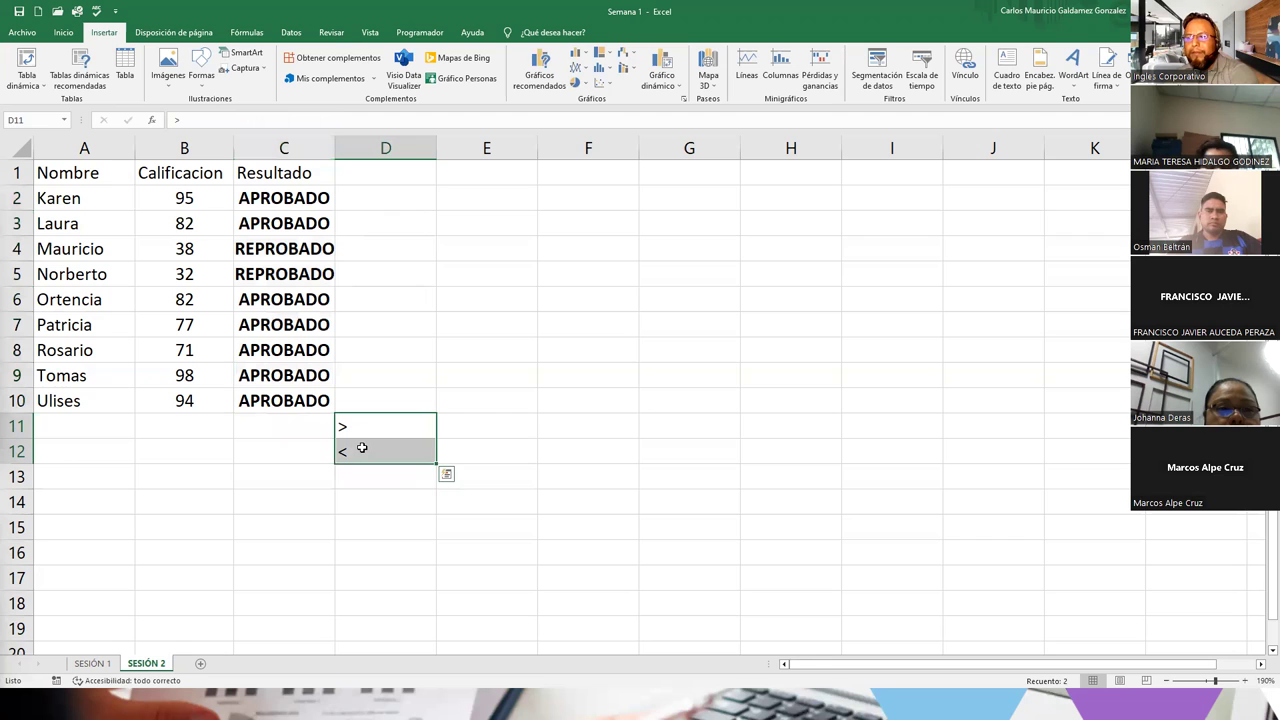
{"action": "key", "text": "Delete"}
Autofit the width of column C to its contents.
{"action": "left_click", "coordinate": [308, 438]}
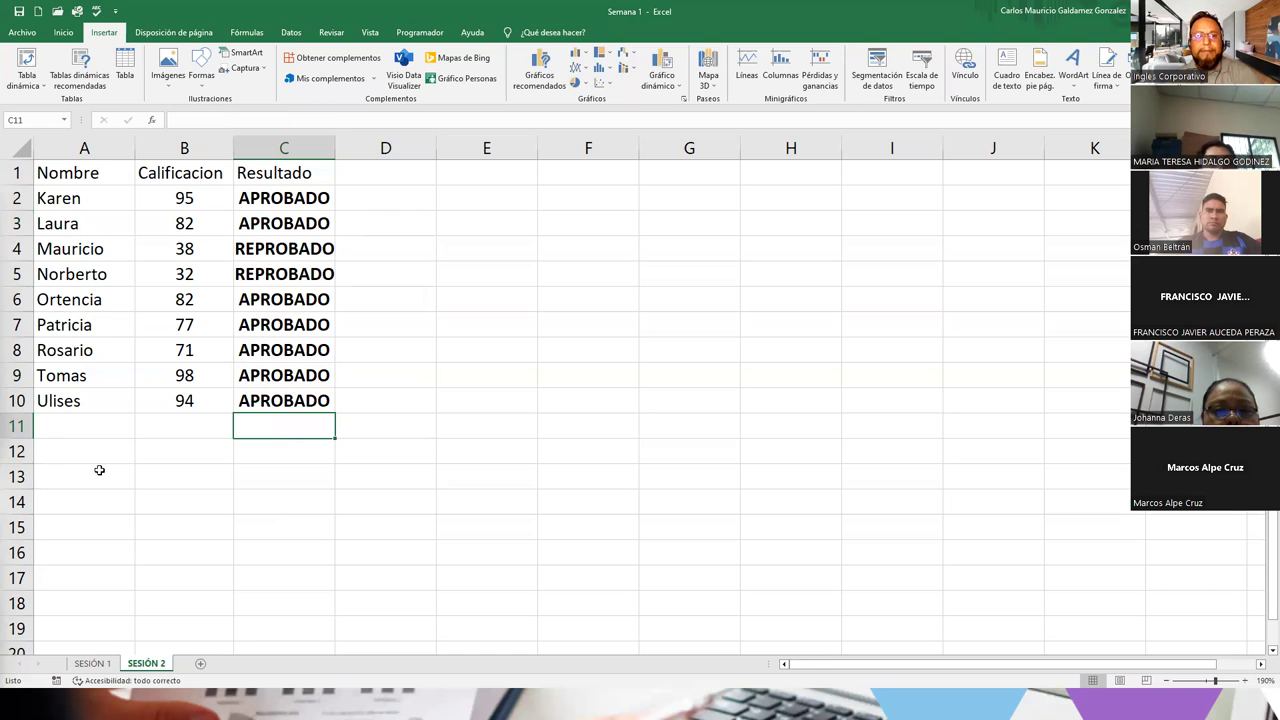
{"action": "left_click", "coordinate": [300, 248]}
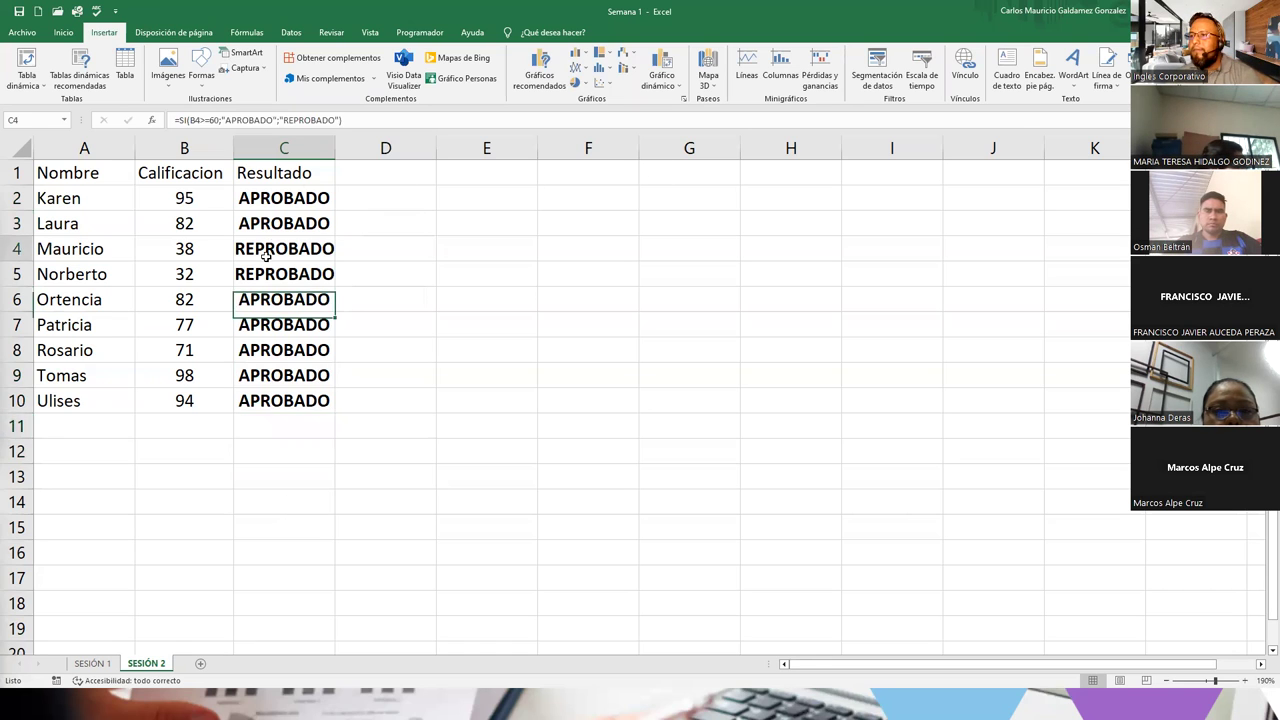
{"action": "double_click", "coordinate": [338, 150]}
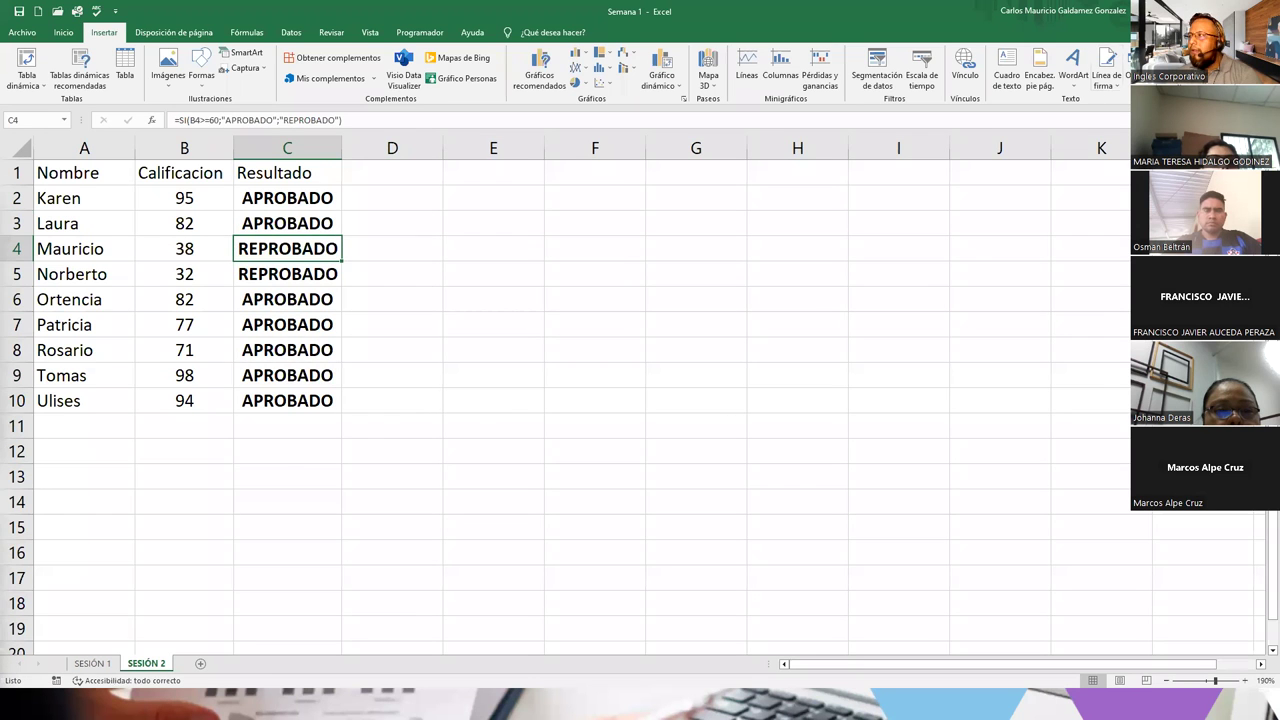
Switch to the presentation, advance from the SI function example to the next slide, and return to Excel.
{"action": "key", "text": "alt+Tab"}
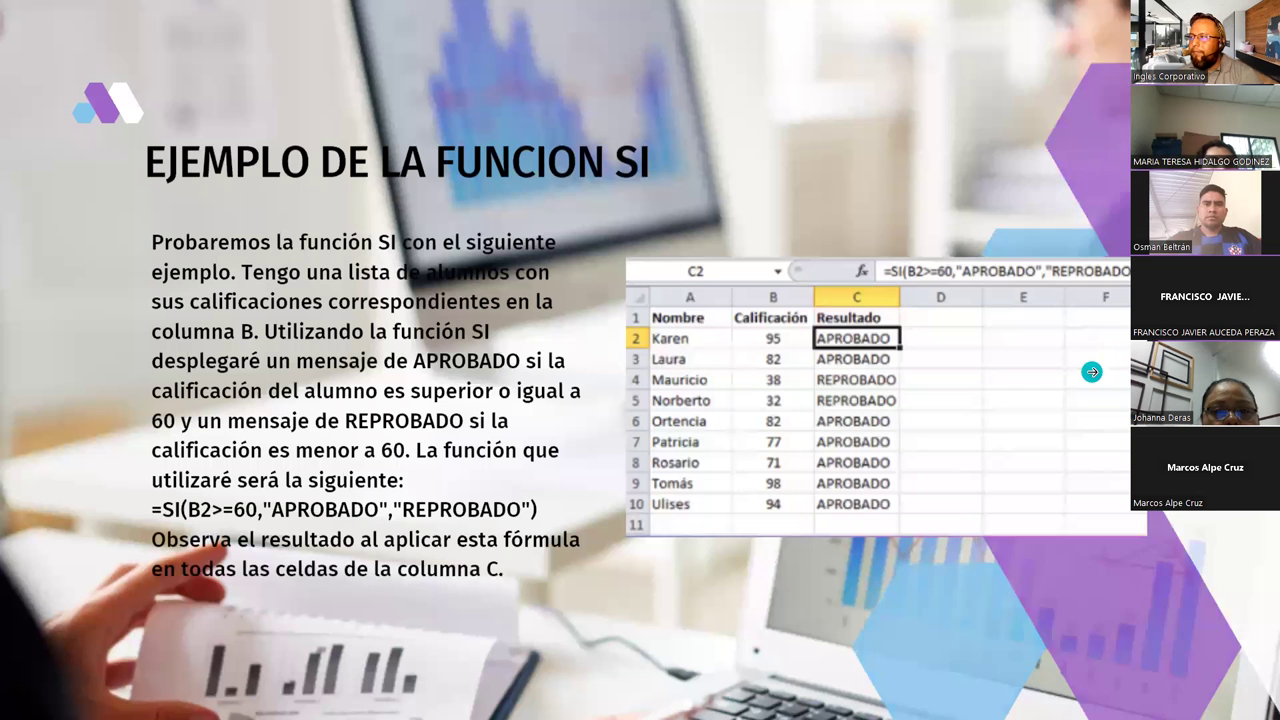
{"action": "left_click", "coordinate": [1092, 372]}
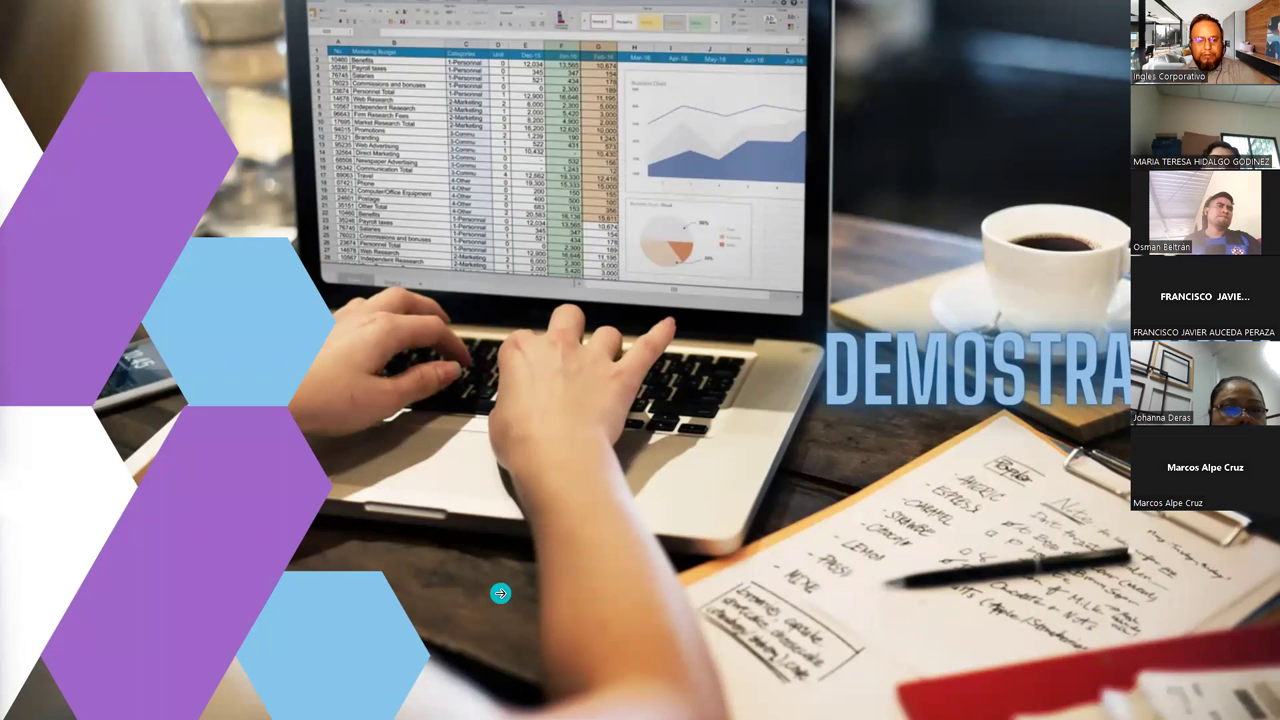
{"action": "key", "text": "alt+Tab"}
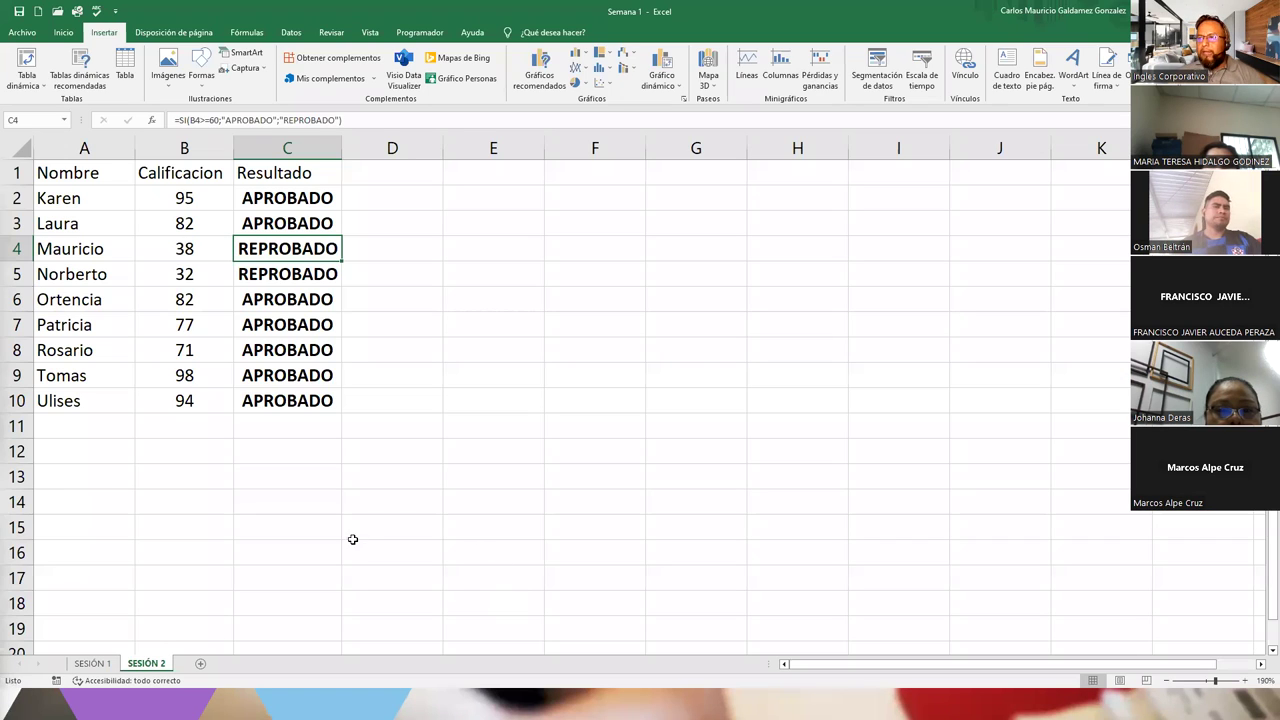
Enter the headers Codigo, Nombres and Apellidos in A16:C16 to start a new table below the grades.
{"action": "scroll", "coordinate": [523, 480], "scroll_direction": "down", "scroll_amount": 5}
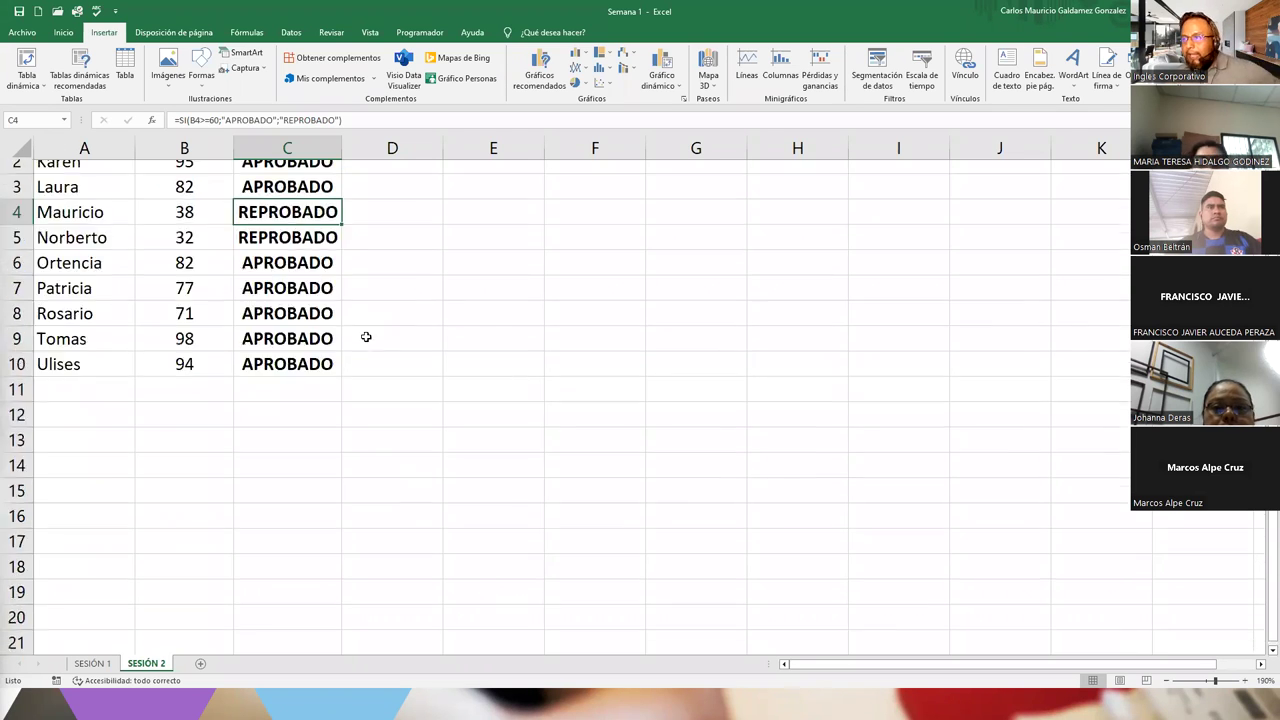
{"action": "scroll", "coordinate": [366, 331], "scroll_direction": "up", "scroll_amount": 5}
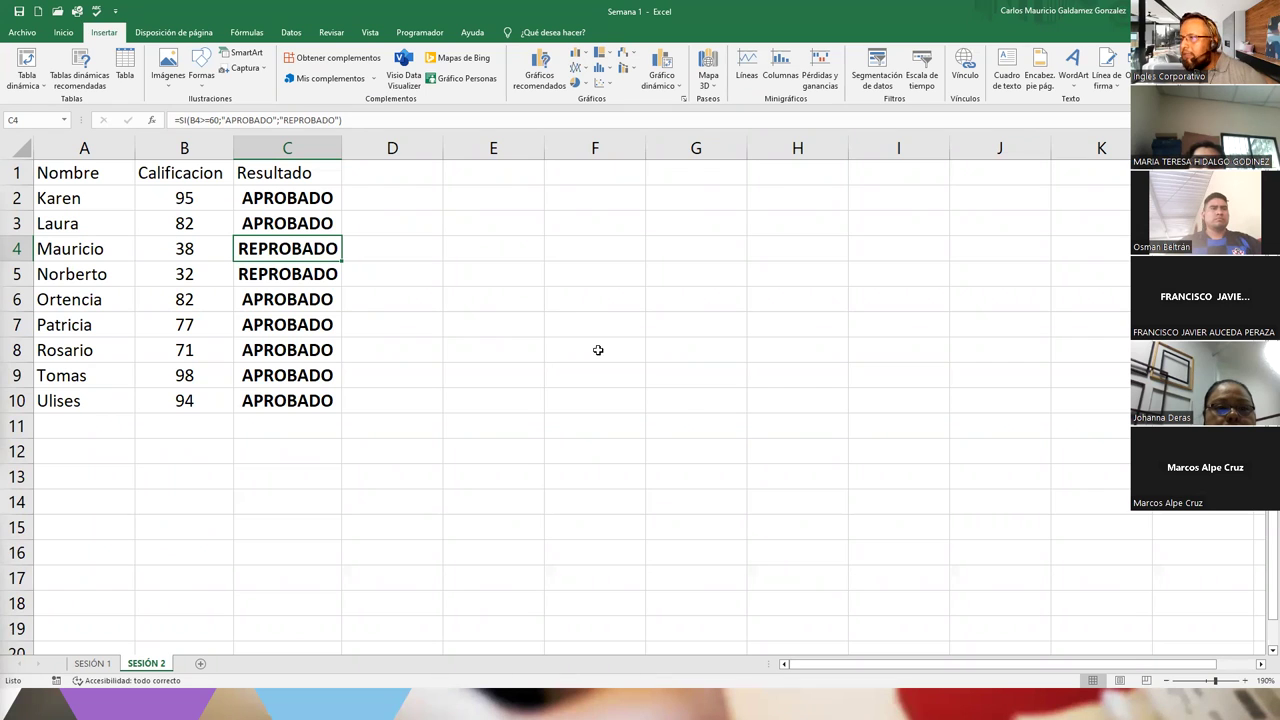
{"action": "scroll", "coordinate": [520, 377], "scroll_direction": "down", "scroll_amount": 2, "text": "ctrl"}
{"action": "scroll", "coordinate": [516, 379], "scroll_direction": "down", "scroll_amount": 1, "text": "ctrl"}
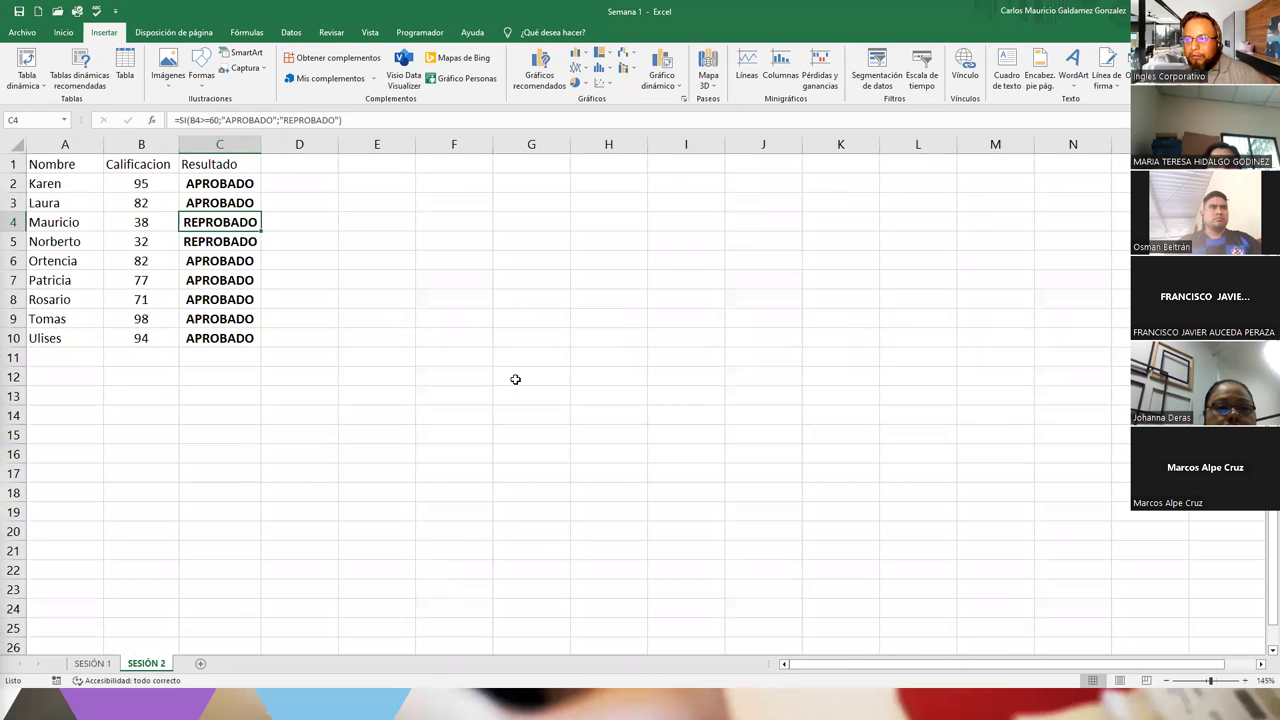
{"action": "scroll", "coordinate": [515, 381], "scroll_direction": "down", "scroll_amount": 1}
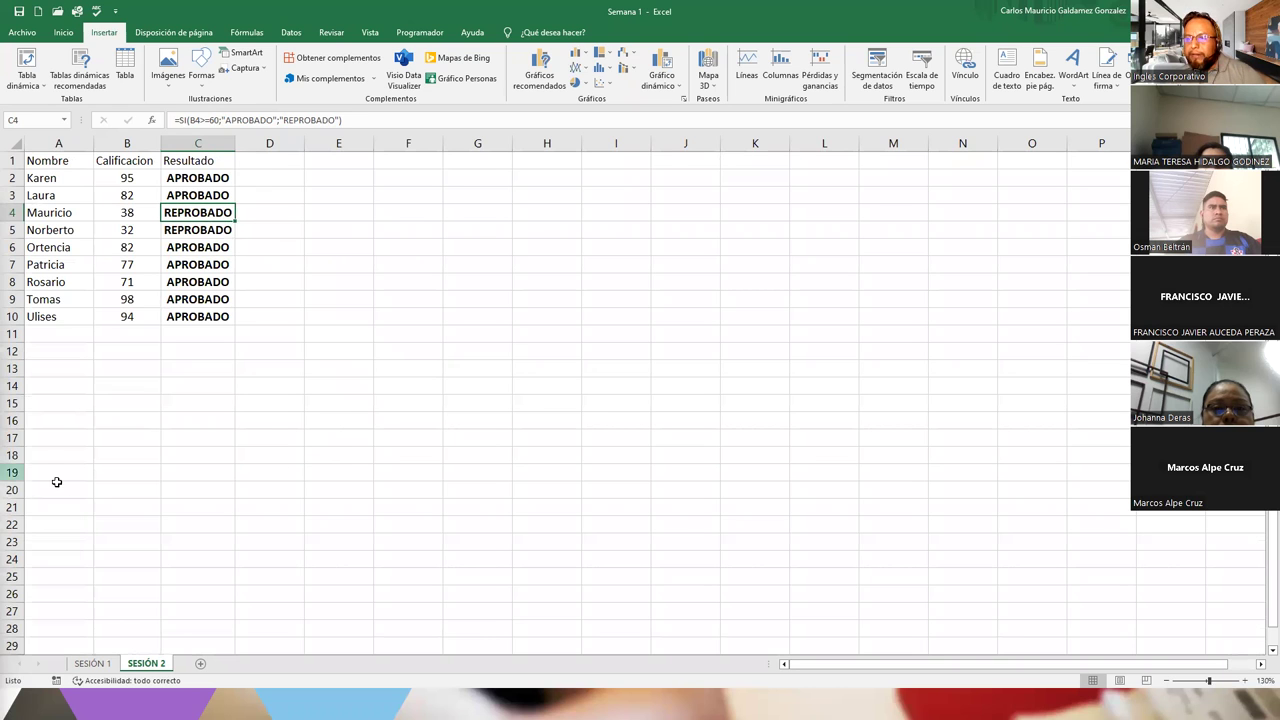
{"action": "left_click", "coordinate": [36, 420]}
{"action": "scroll", "coordinate": [240, 506], "scroll_direction": "down", "scroll_amount": 5}
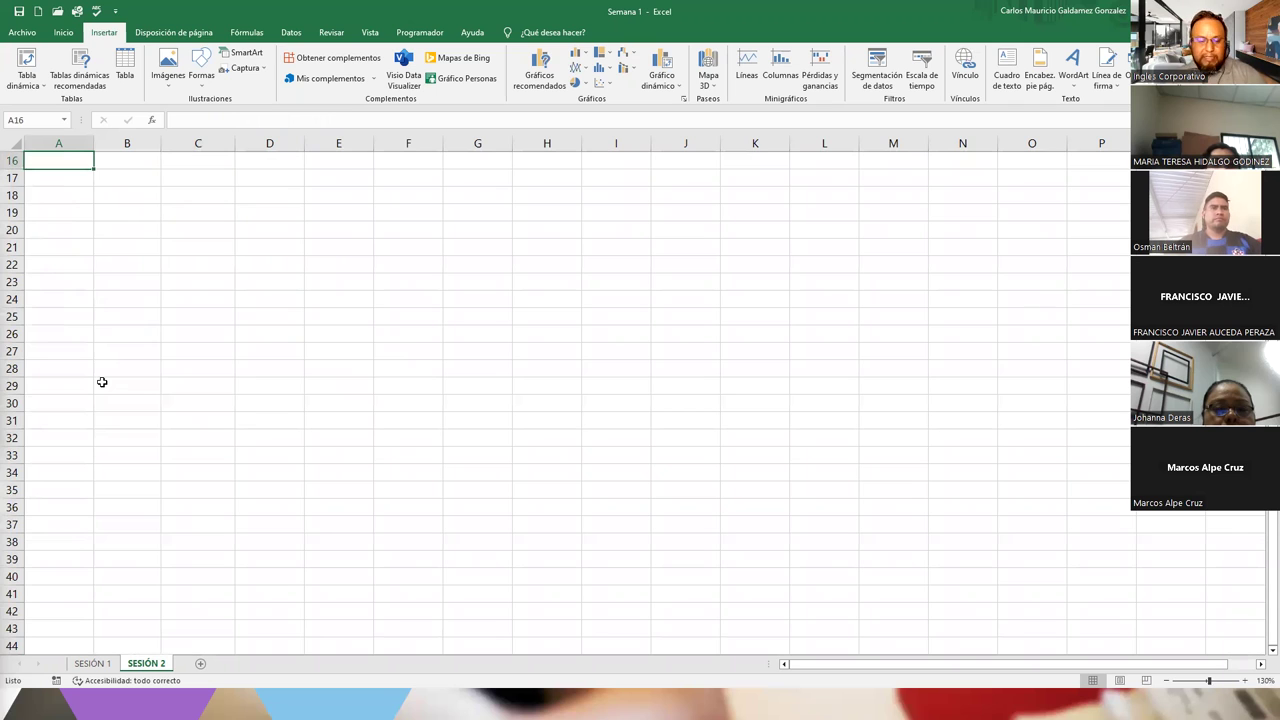
{"action": "type", "text": "Codigo"}
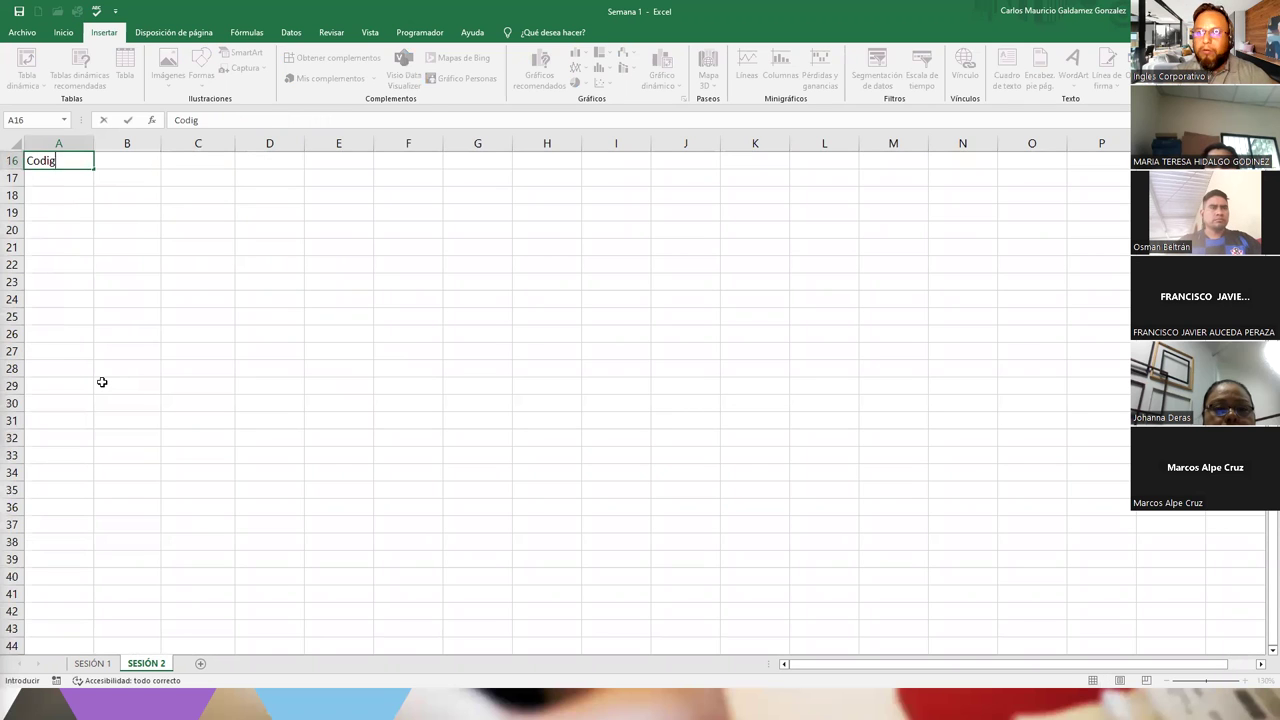
{"action": "key", "text": "Tab"}
{"action": "type", "text": "Nombres"}
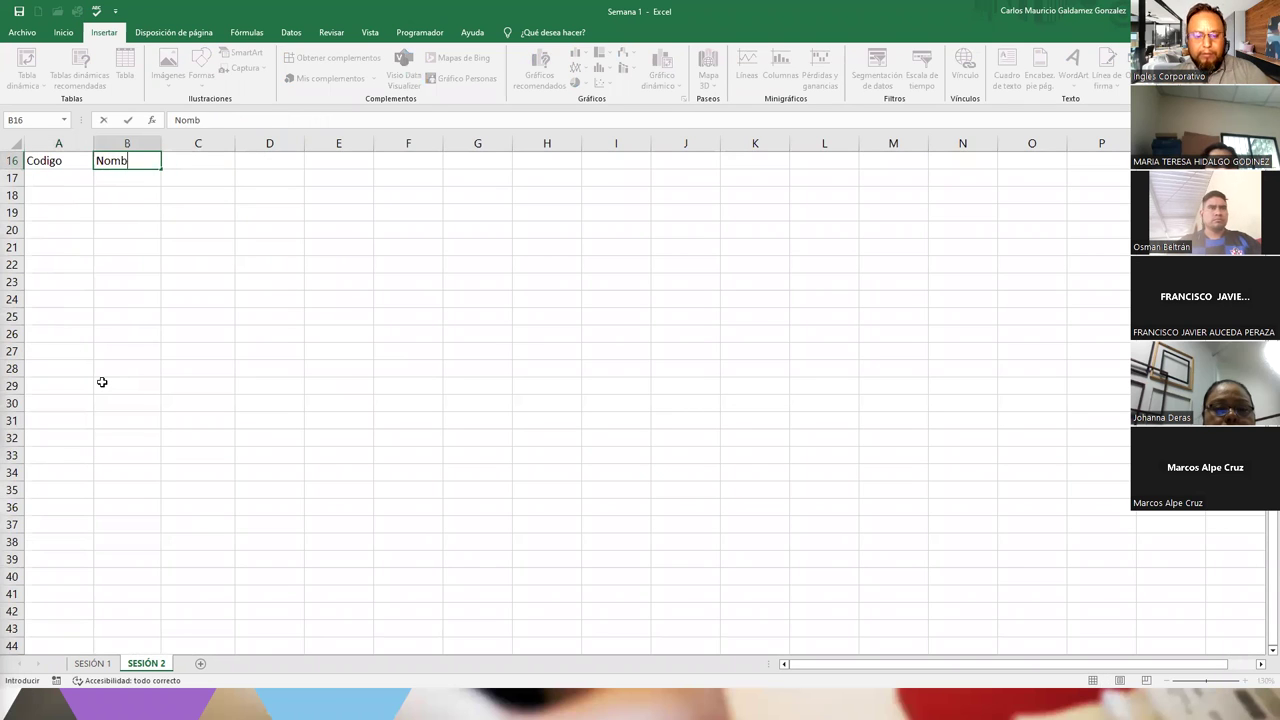
{"action": "key", "text": "Tab"}
{"action": "type", "text": "Apellidos"}
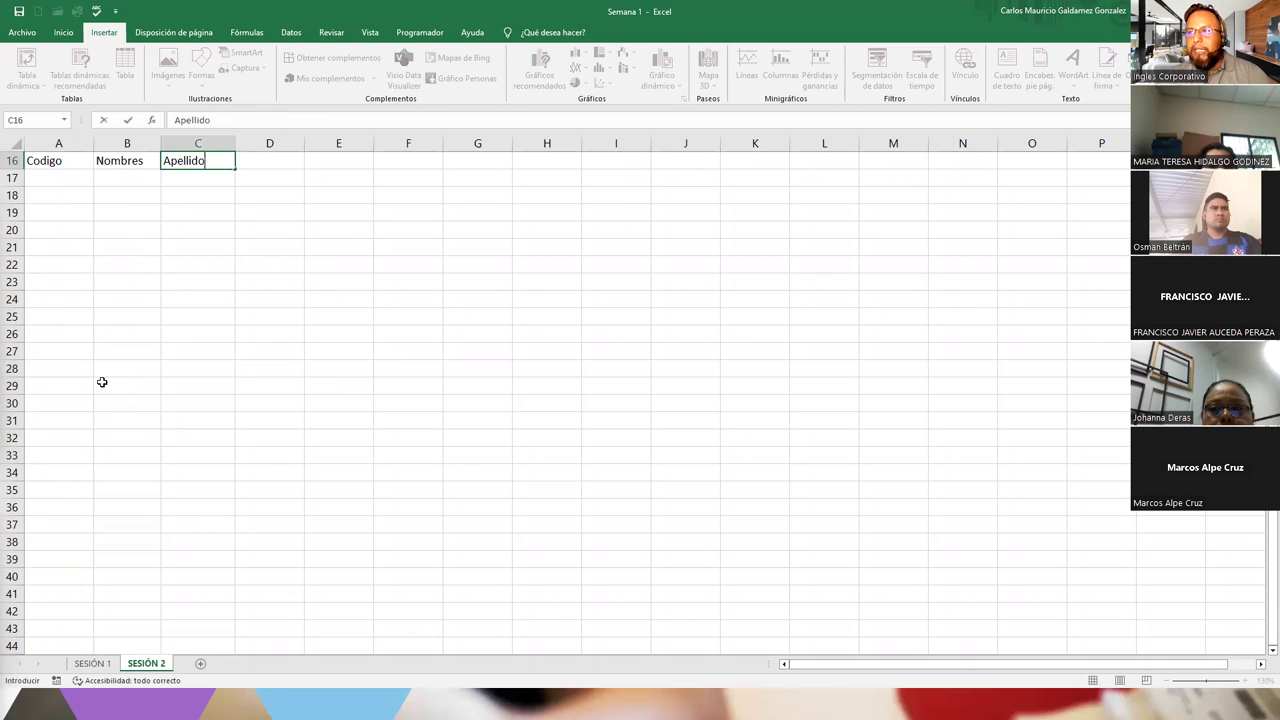
{"action": "key", "text": "Tab"}
{"action": "type", "text": "Grado"}
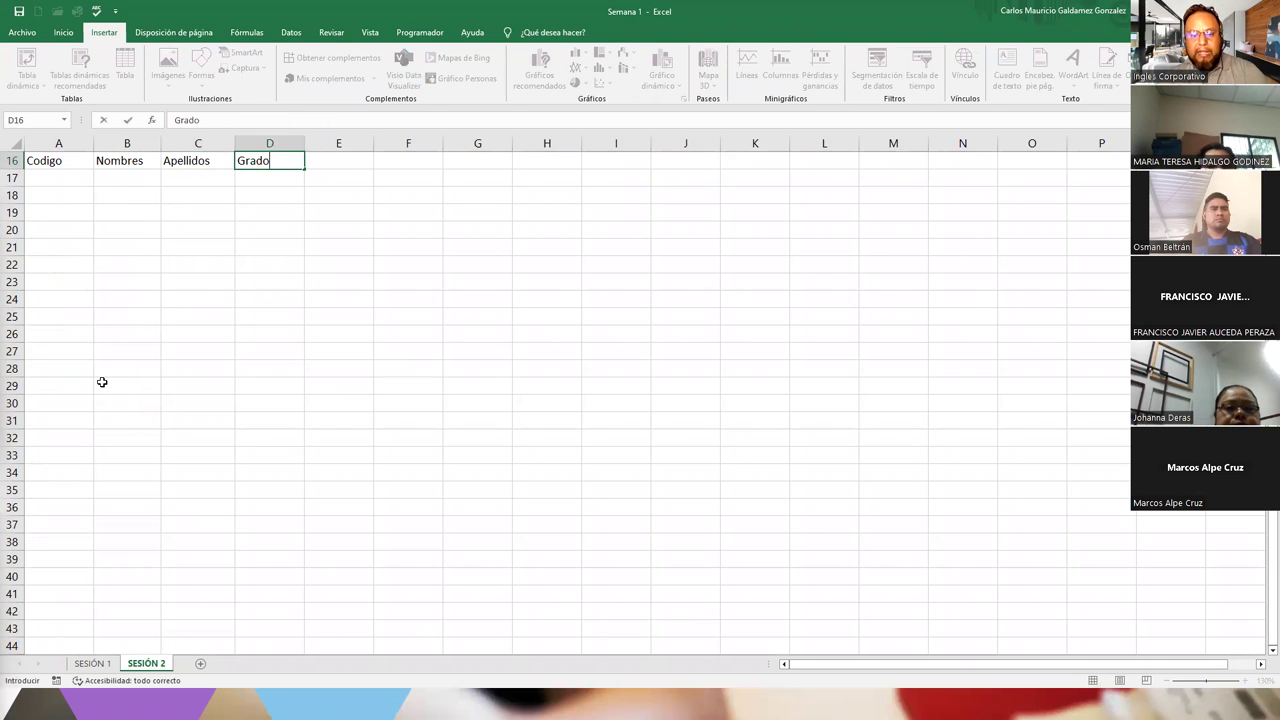
{"action": "key", "text": "Tab"}
{"action": "type", "text": "Sección"}
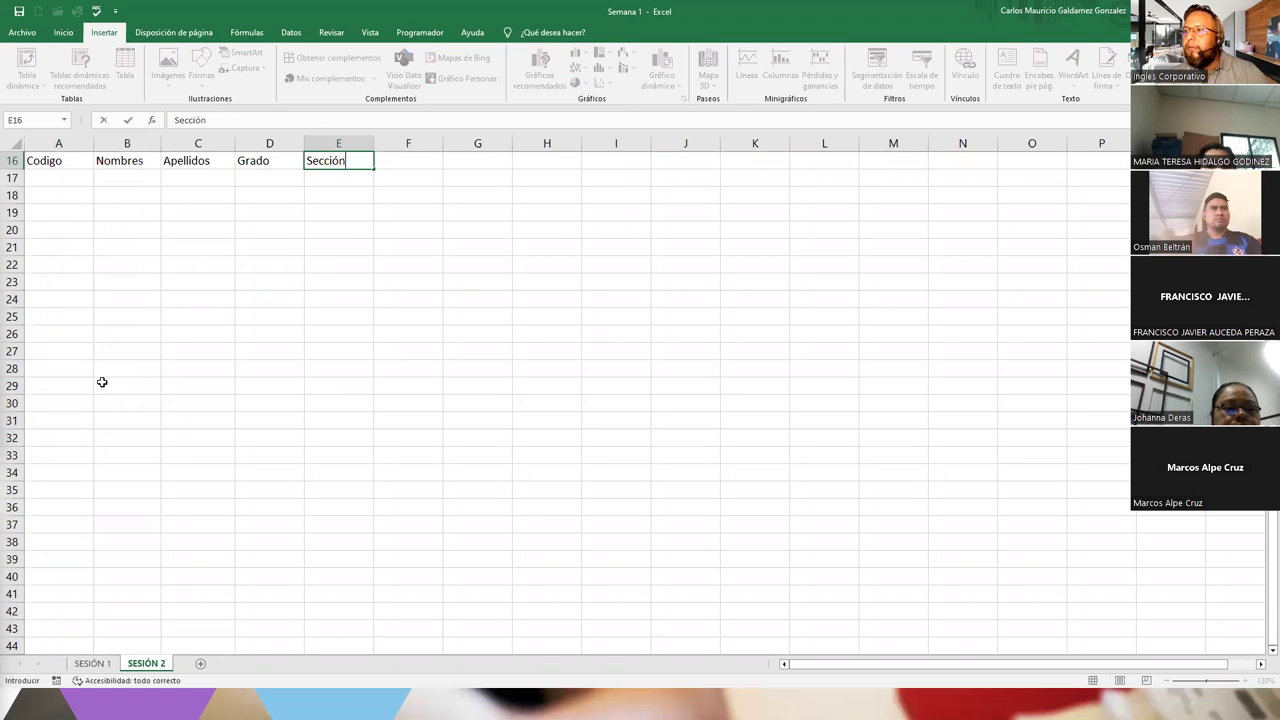
{"action": "key", "text": "Tab"}
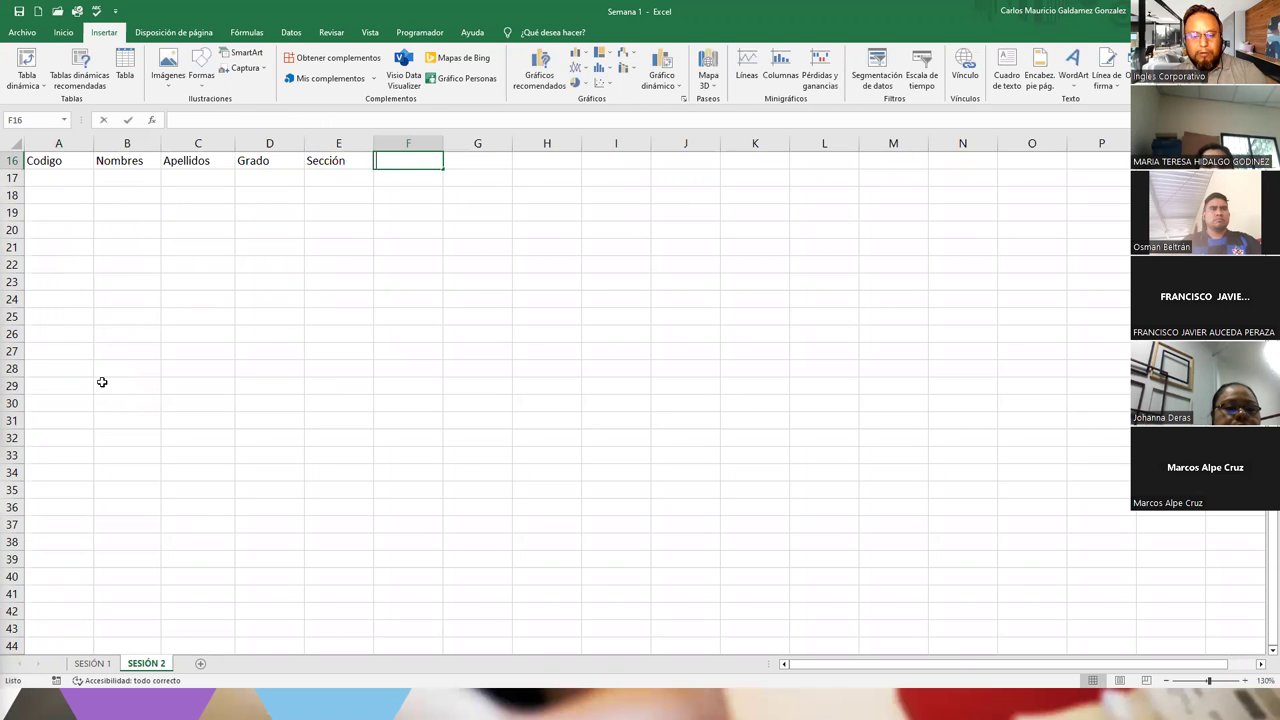
{"action": "type", "text": "Nota"}
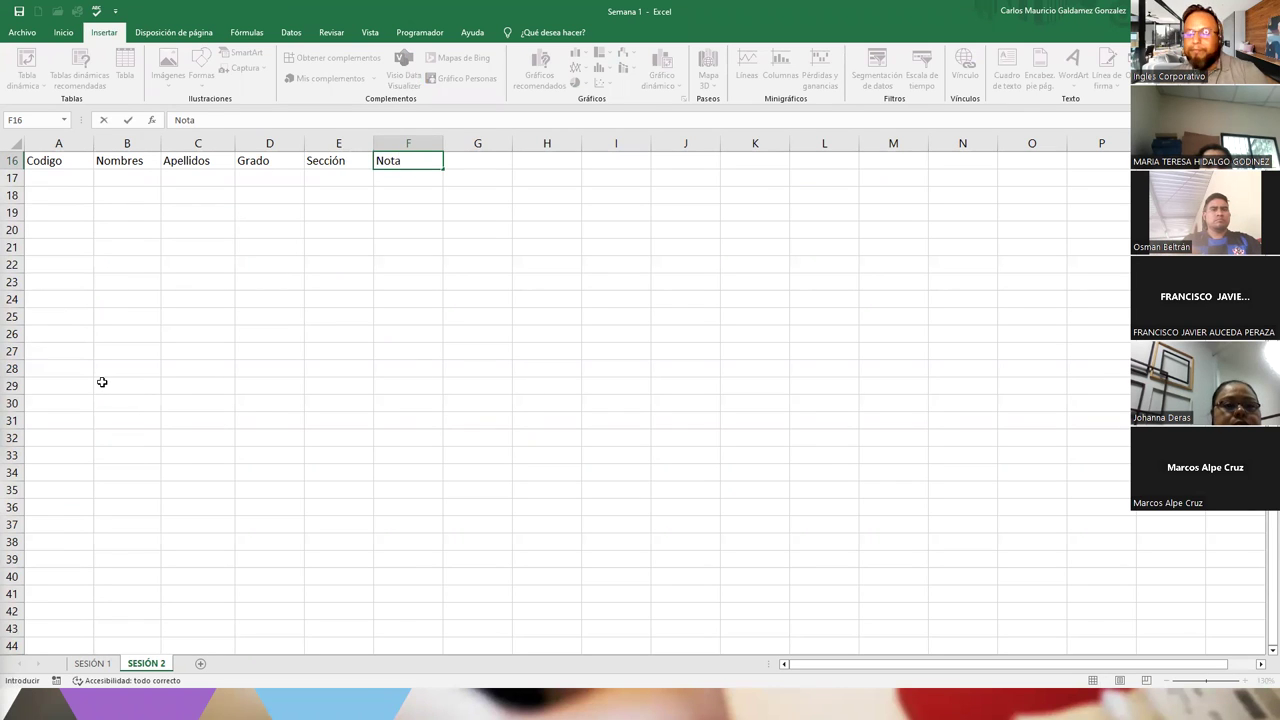
{"action": "key", "text": "Escape"}
{"action": "key", "text": "shift+Left"}
{"action": "key", "text": "shift+Left"}
{"action": "key", "text": "shift+Left"}
{"action": "key", "text": "shift+Right"}
{"action": "key", "text": "Delete"}
{"action": "key", "text": "shift+Right"}
{"action": "key", "text": "shift+Right"}
Replace the Grado, Sección and Nota headers with Meta in D16 and Venta Total in E16.
{"action": "key", "text": "Left"}
{"action": "key", "text": "Left"}
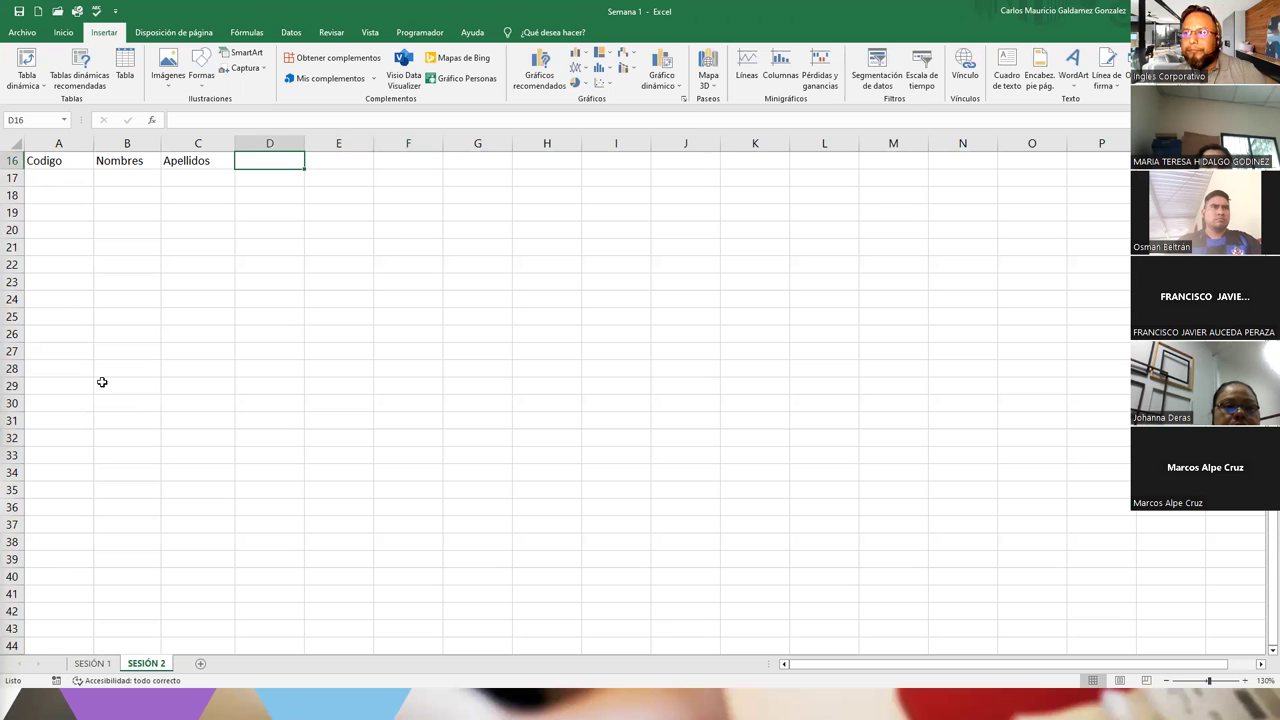
{"action": "type", "text": "Meta"}
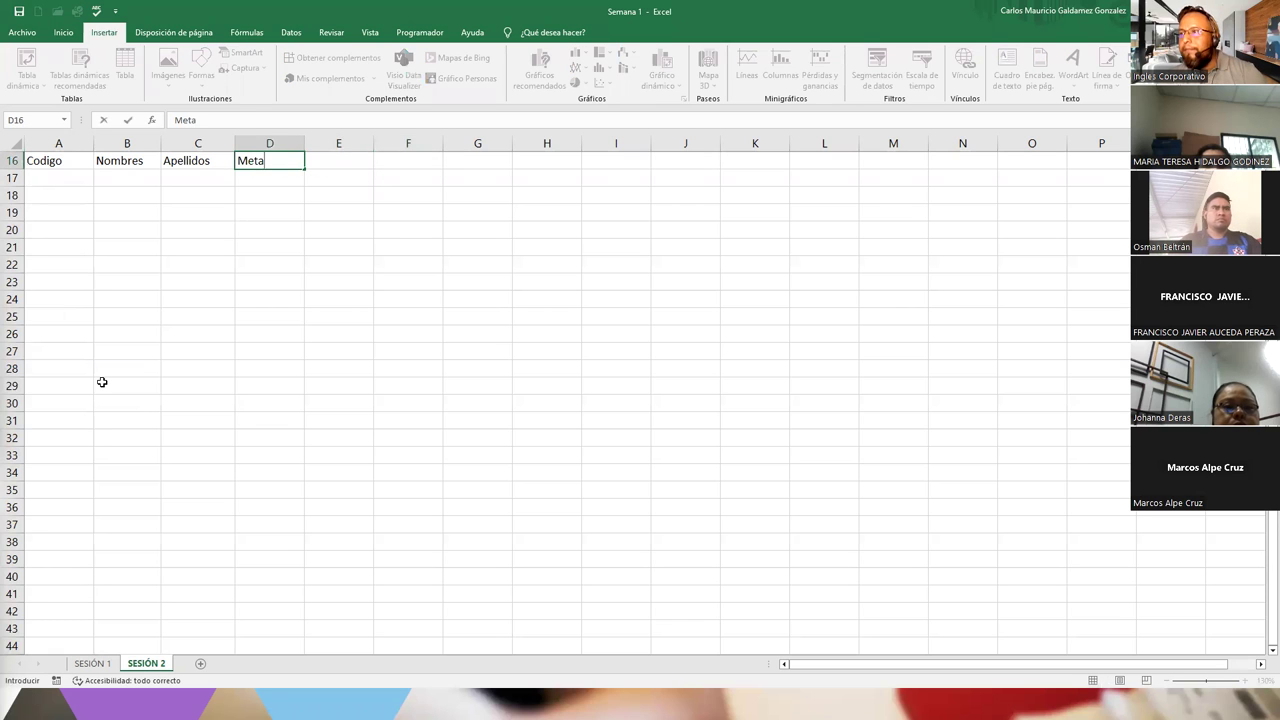
{"action": "key", "text": "Tab"}
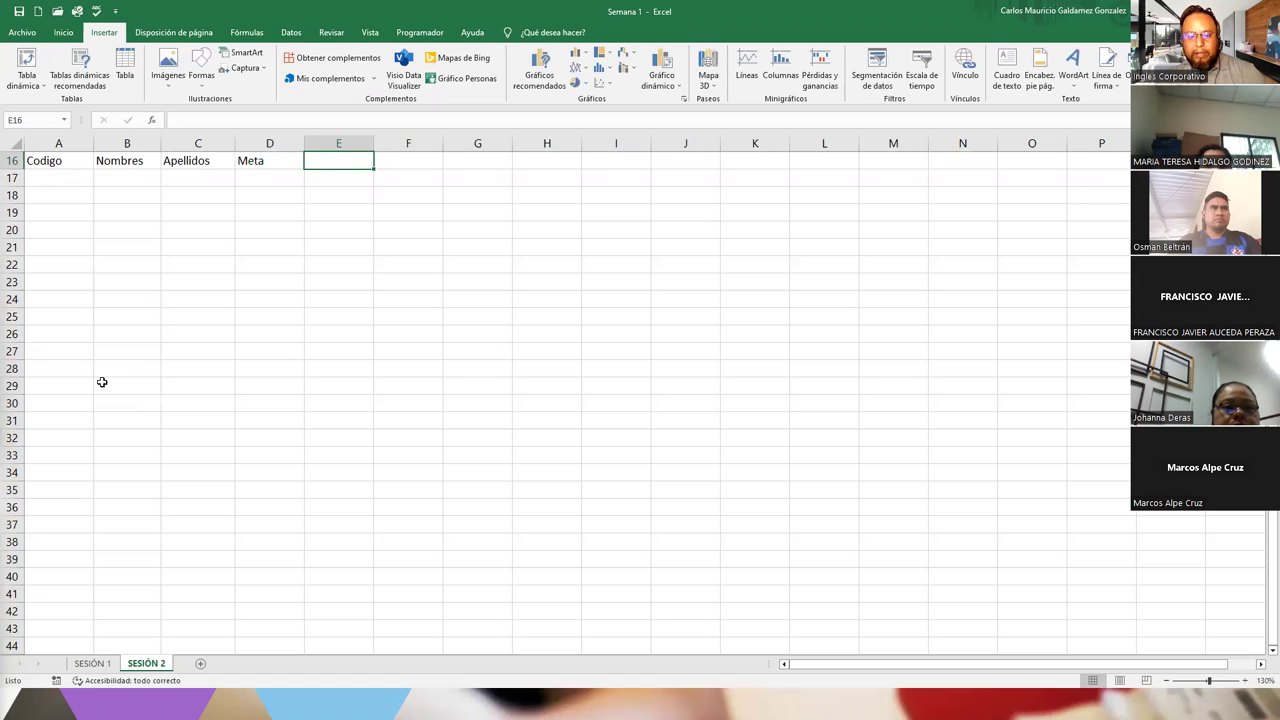
{"action": "type", "text": "Venta Total"}
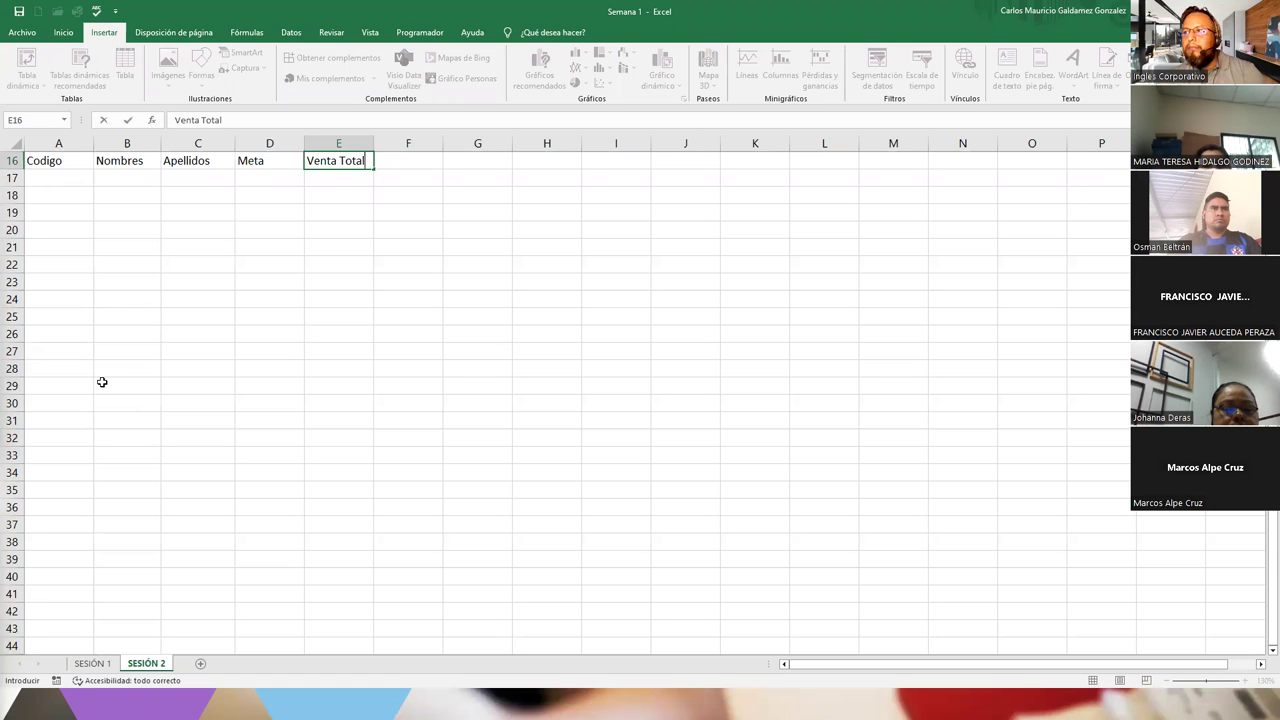
{"action": "key", "text": "Tab"}
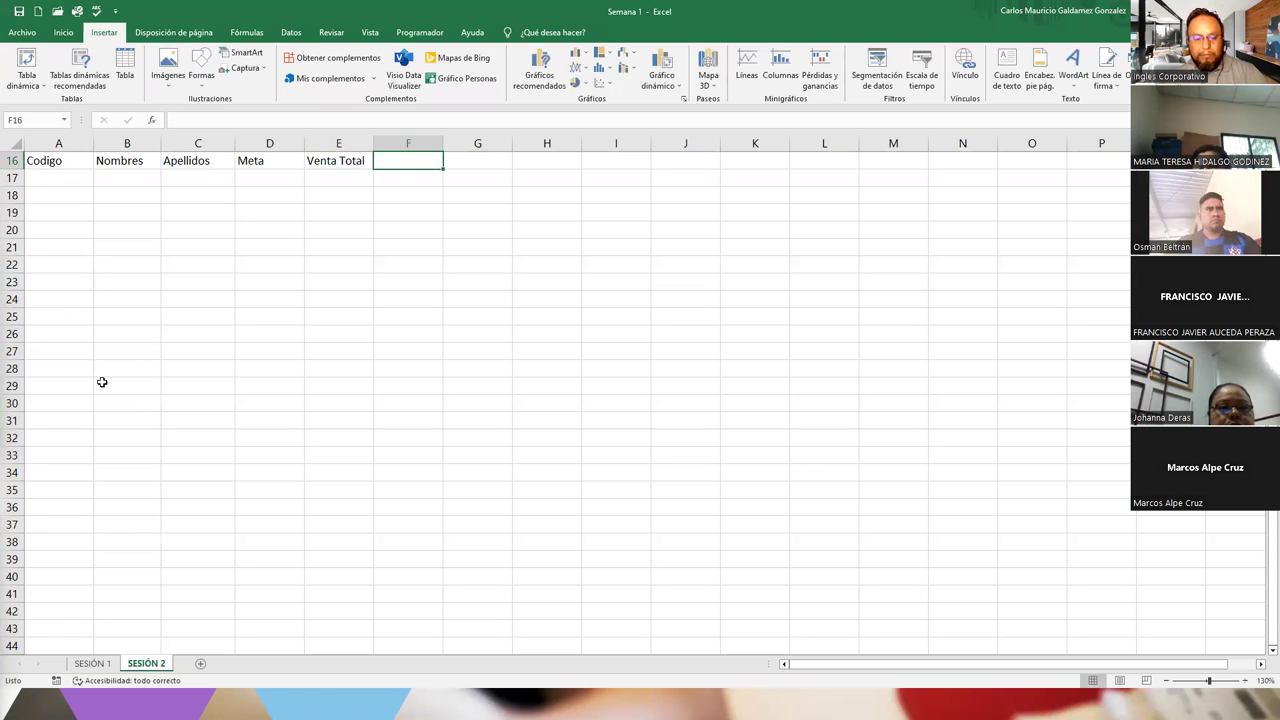
Add the headers ISSS in F16 and RENTA in G16.
{"action": "type", "text": "ISSS"}
{"action": "key", "text": "Tab"}
{"action": "type", "text": "A"}
{"action": "key", "text": "BackSpace"}
{"action": "type", "text": "RENT"}
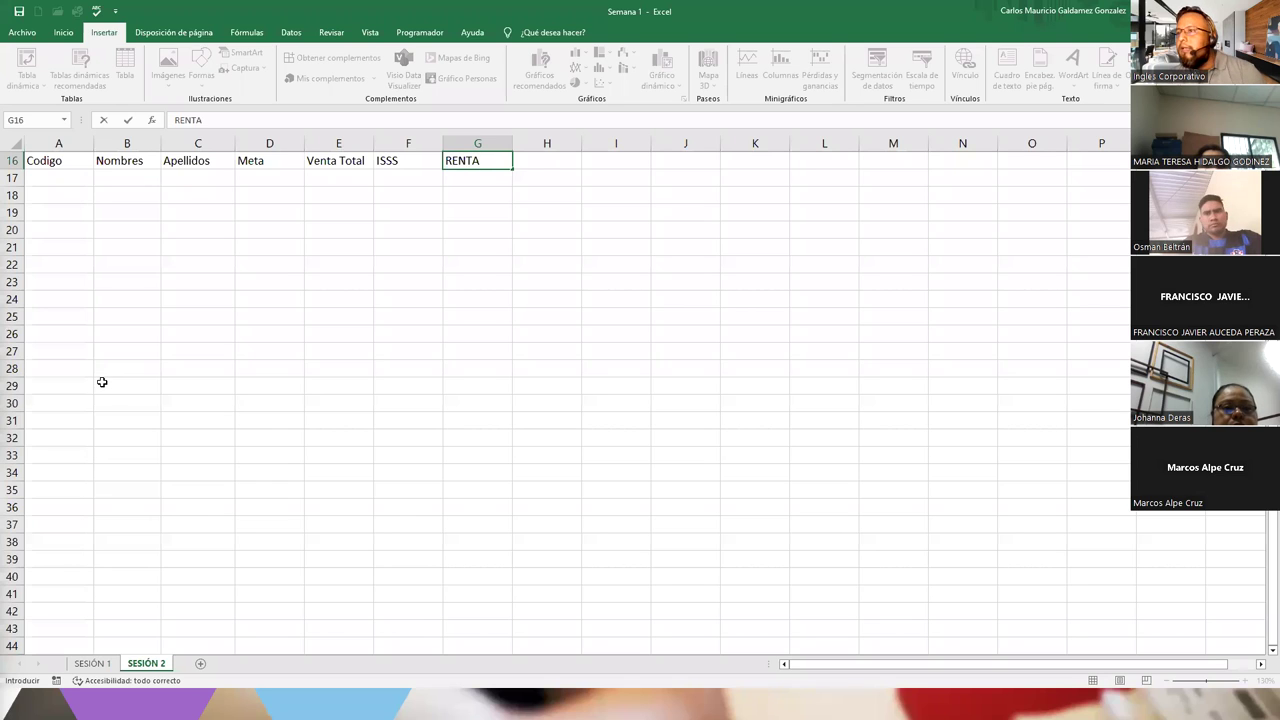
{"action": "type", "text": "A"}
{"action": "key", "text": "Tab"}
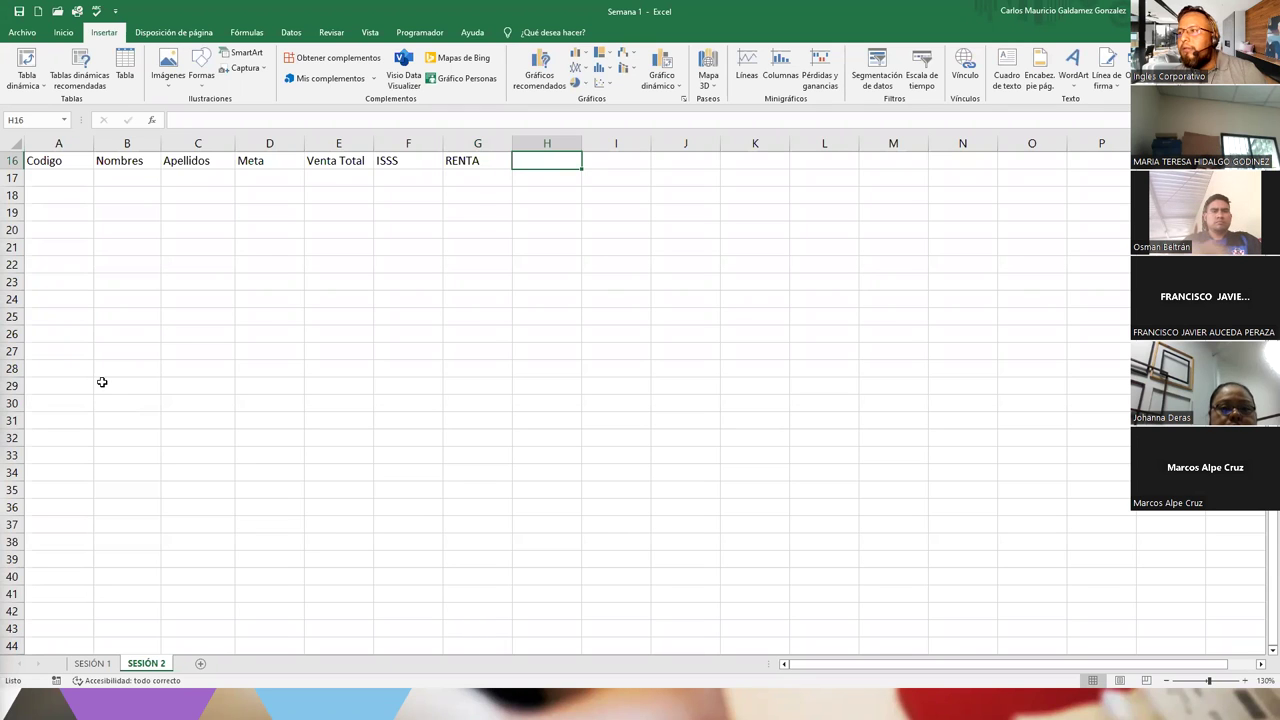
Add the headers Descuentos in H16 and Comision in I16.
{"action": "type", "text": "Comision"}
{"action": "key", "text": "Tab"}
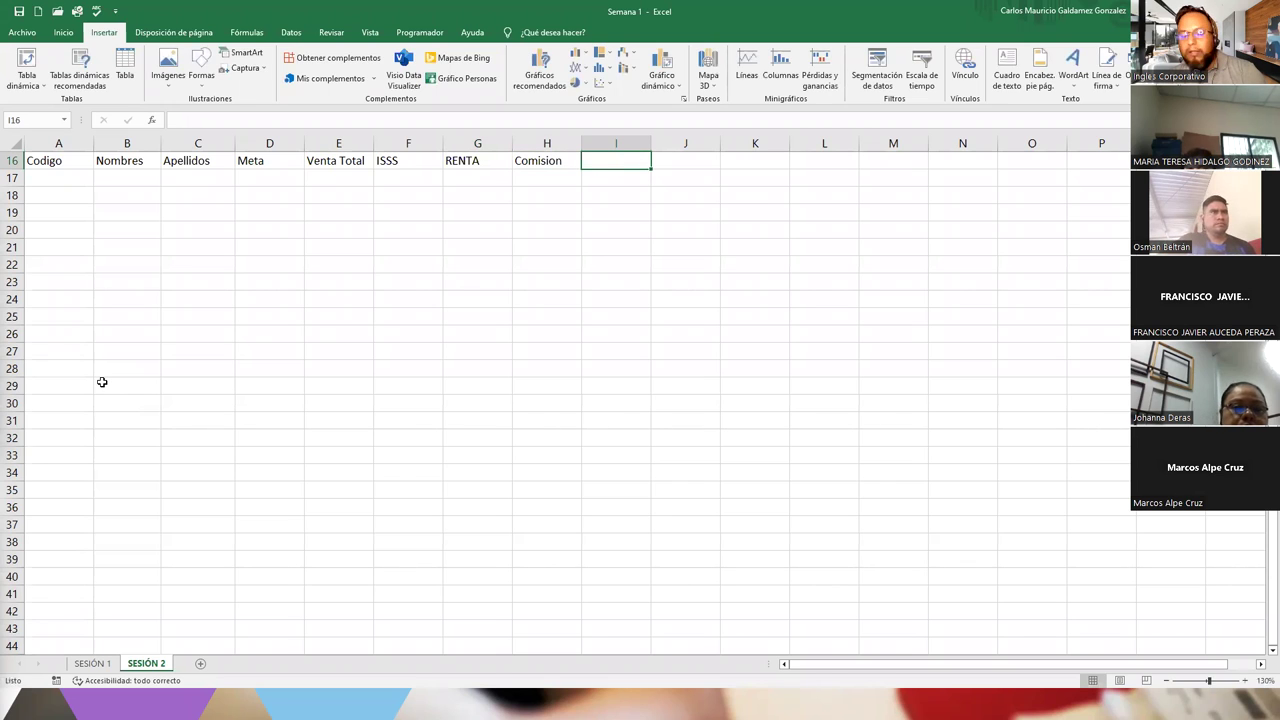
{"action": "type", "text": "Sue"}
{"action": "key", "text": "BackSpace"}
{"action": "key", "text": "BackSpace"}
{"action": "key", "text": "BackSpace"}
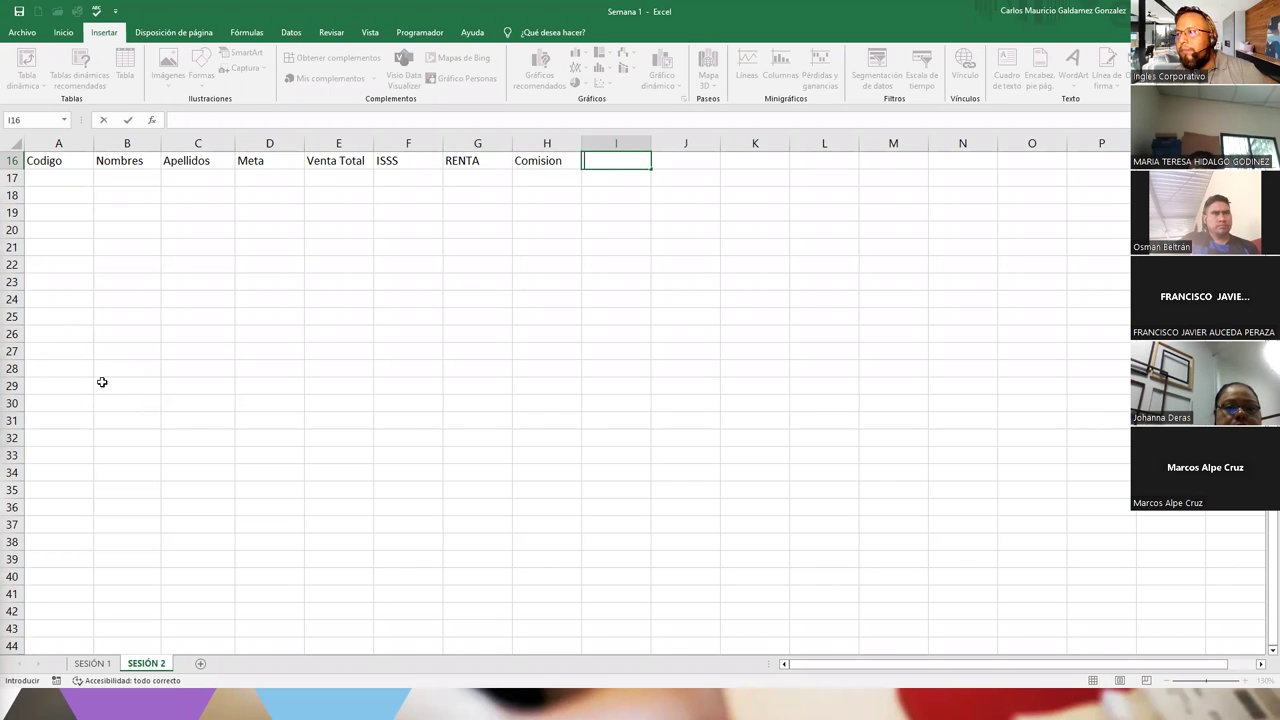
{"action": "key", "text": "Left"}
{"action": "type", "text": "Descuentos"}
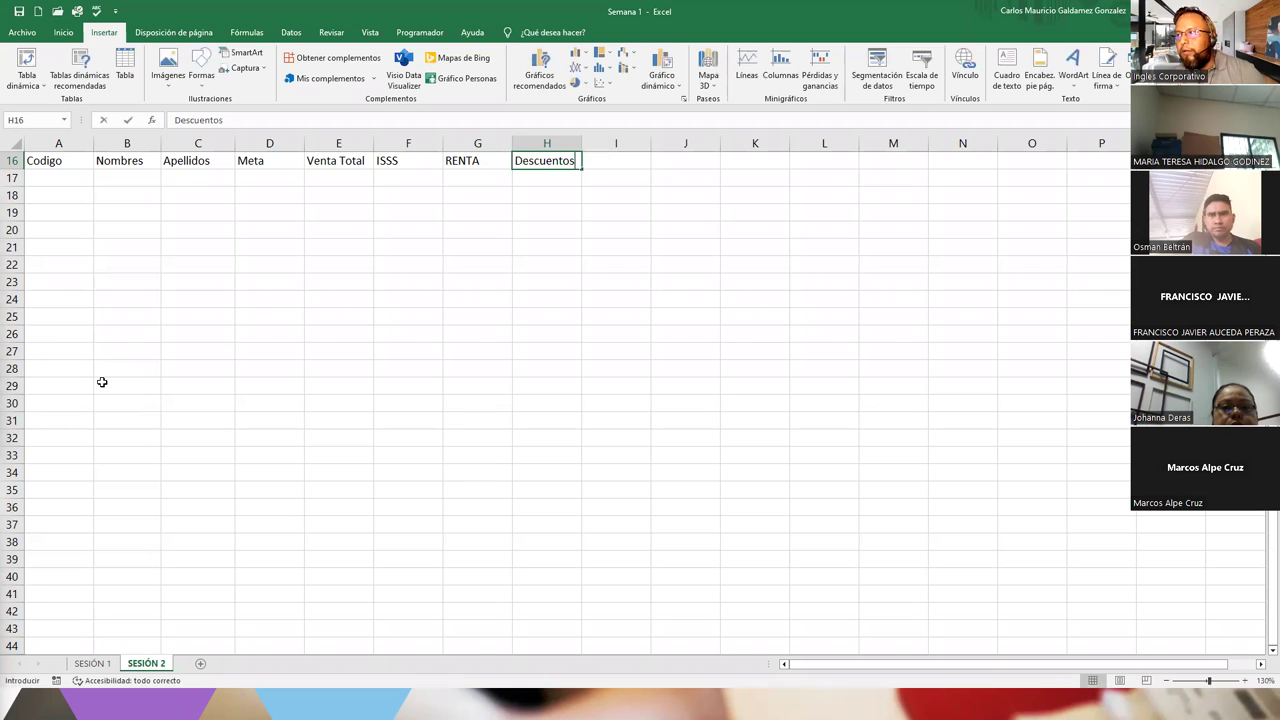
{"action": "key", "text": "Tab"}
{"action": "type", "text": "Comision"}
{"action": "key", "text": "Tab"}
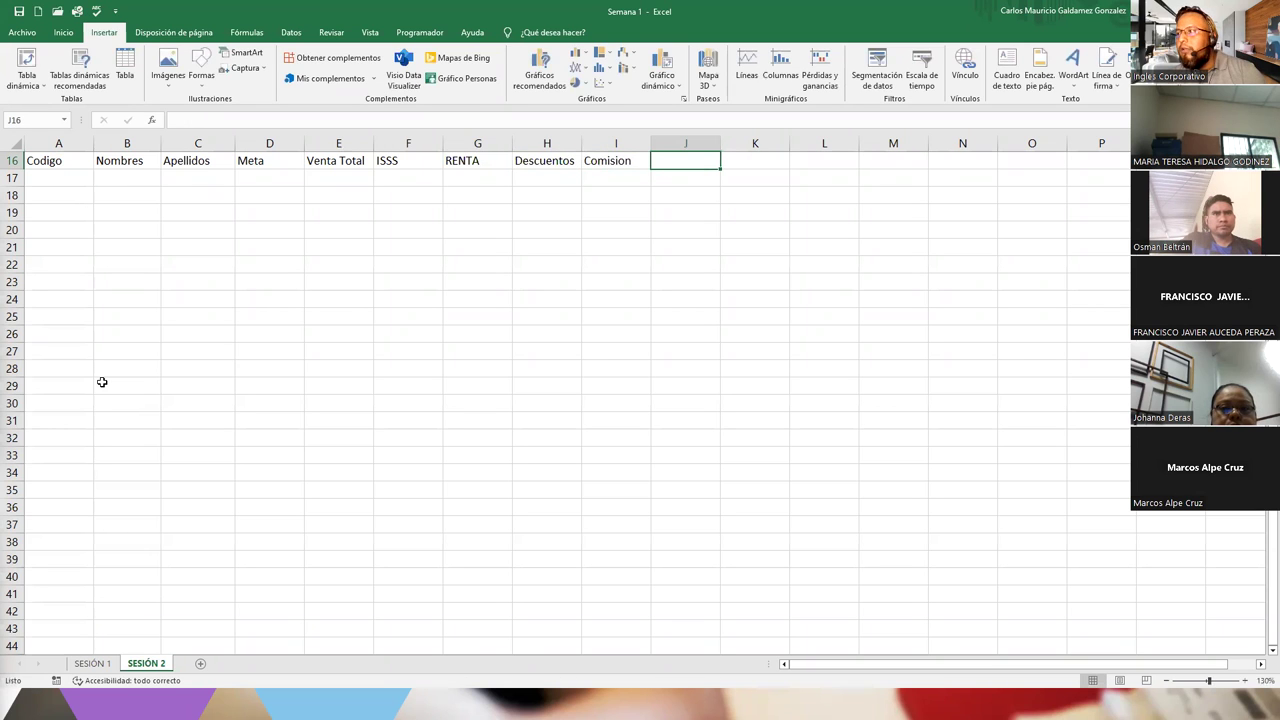
Complete the header row with Bono in J16 and Sueldo Total in K16.
{"action": "type", "text": "Bono"}
{"action": "key", "text": "Tab"}
{"action": "type", "text": "Sueldo "}
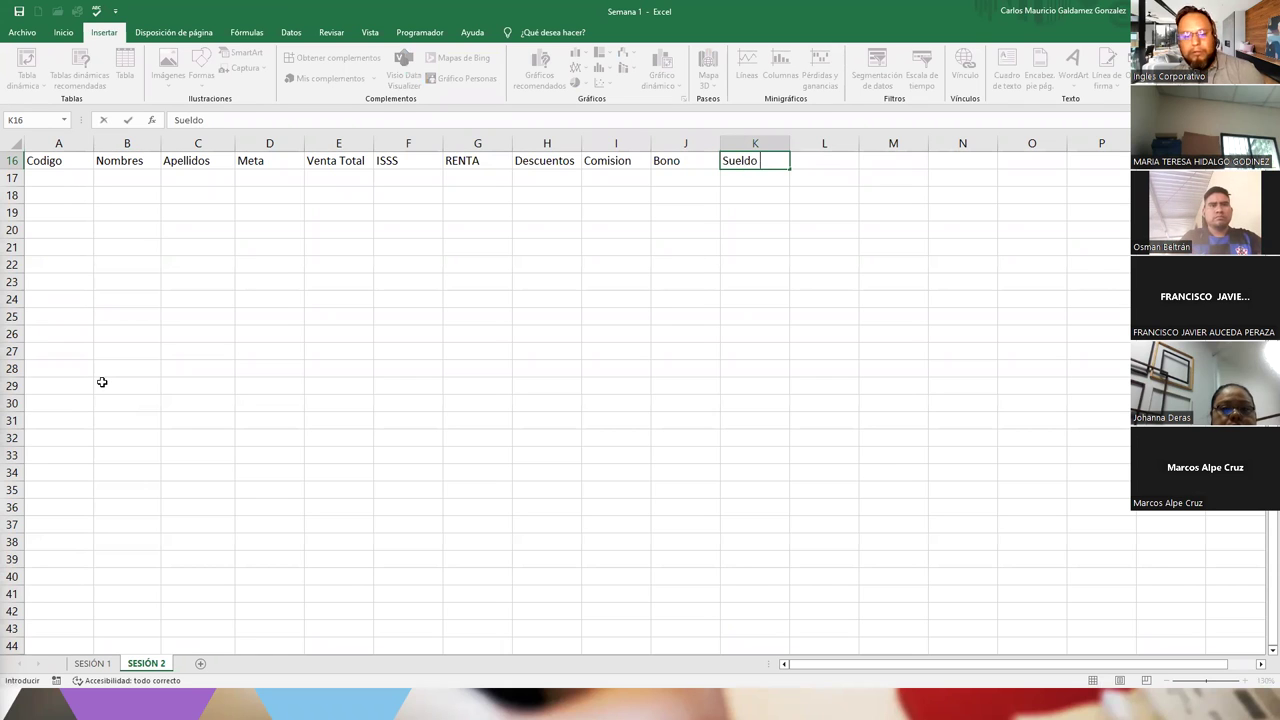
{"action": "type", "text": "Total"}
{"action": "key", "text": "Return"}
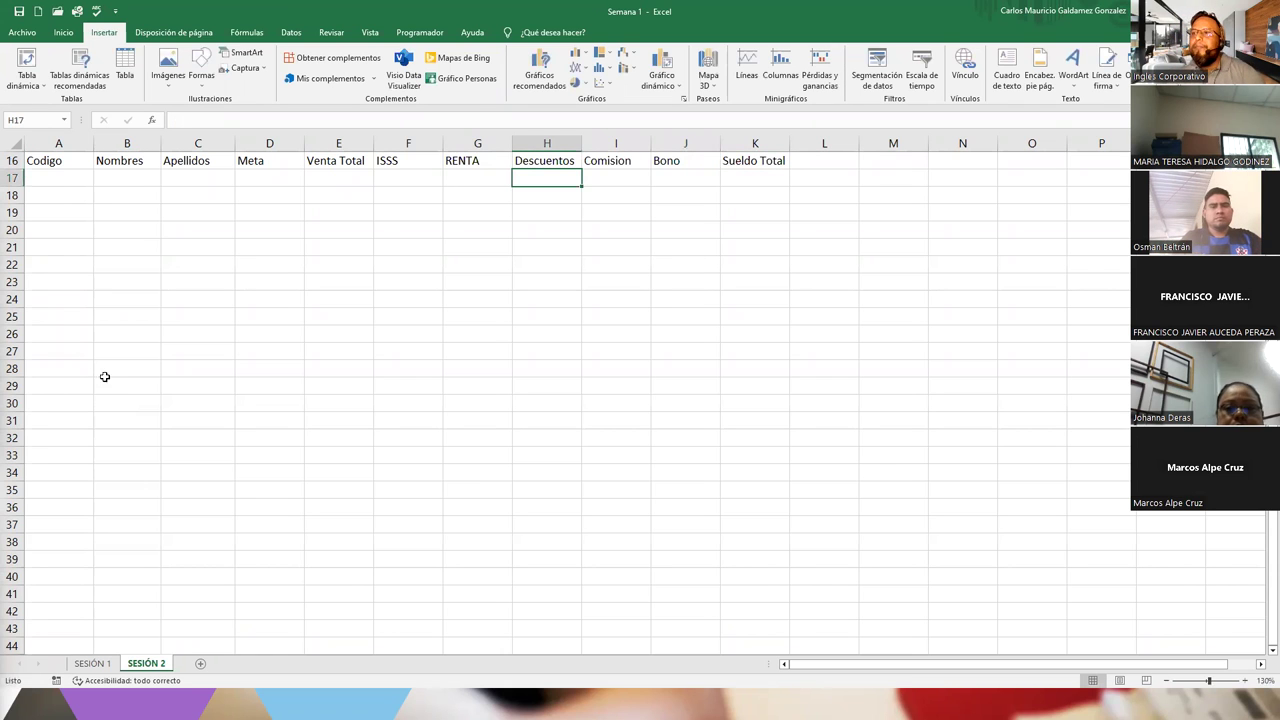
{"action": "left_click_drag", "start_coordinate": [43, 162], "coordinate": [780, 166]}
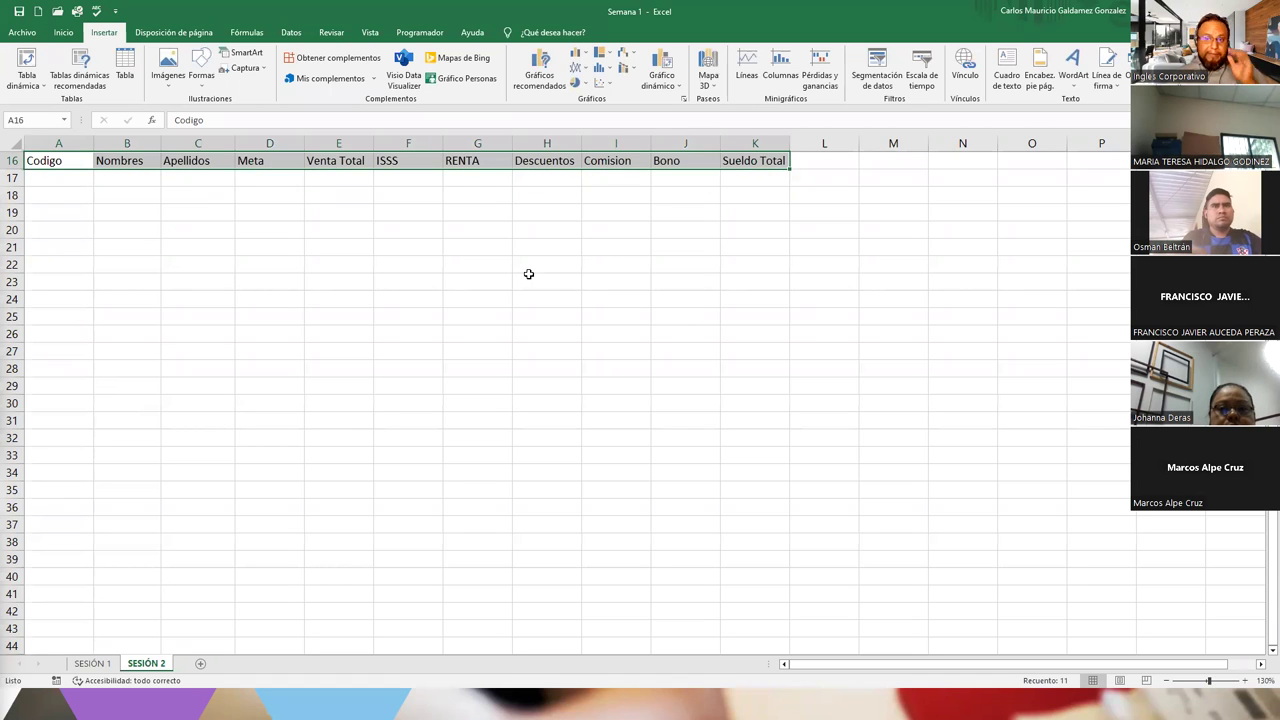
{"action": "left_click", "coordinate": [355, 272]}
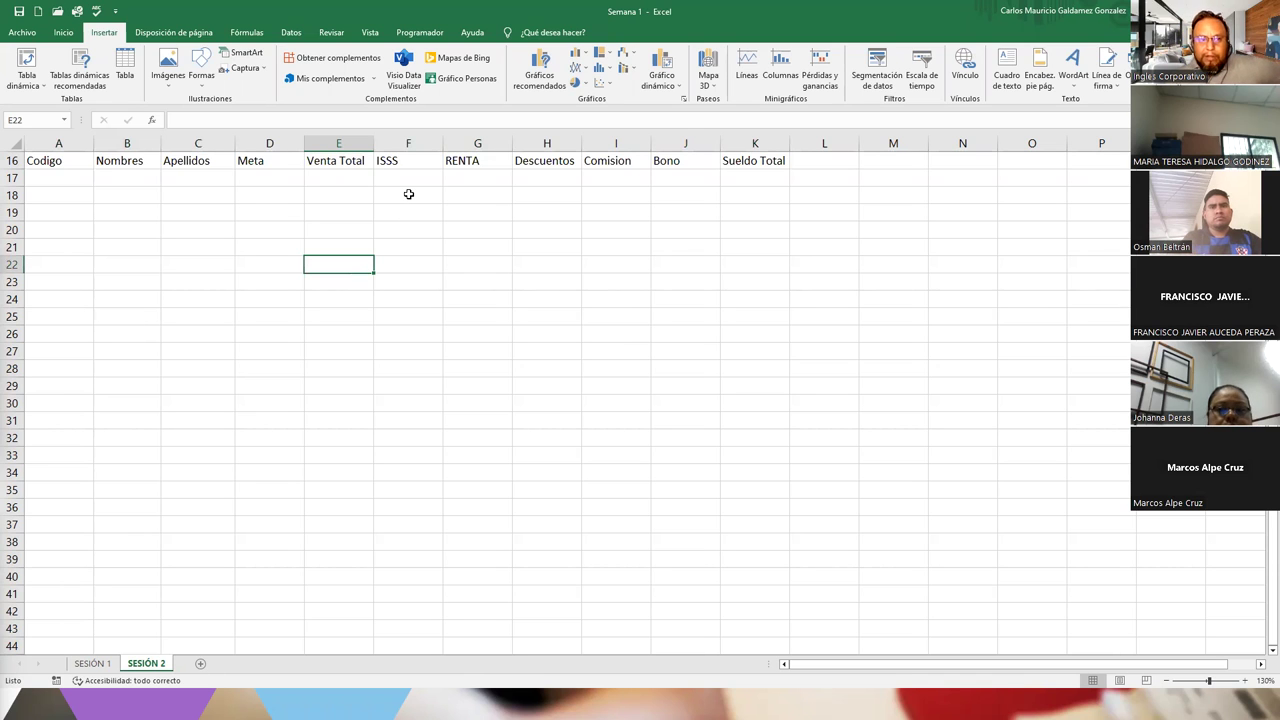
{"action": "left_click_drag", "start_coordinate": [57, 178], "coordinate": [736, 178]}
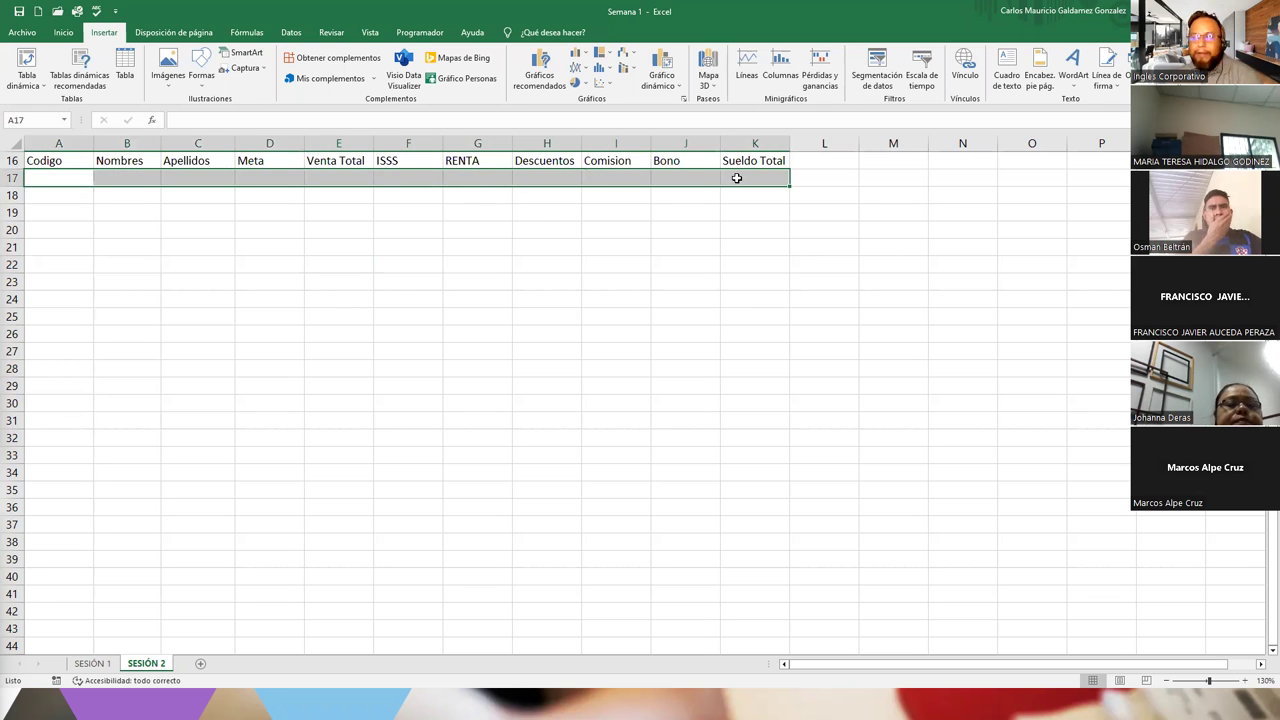
{"action": "left_click", "coordinate": [737, 178]}
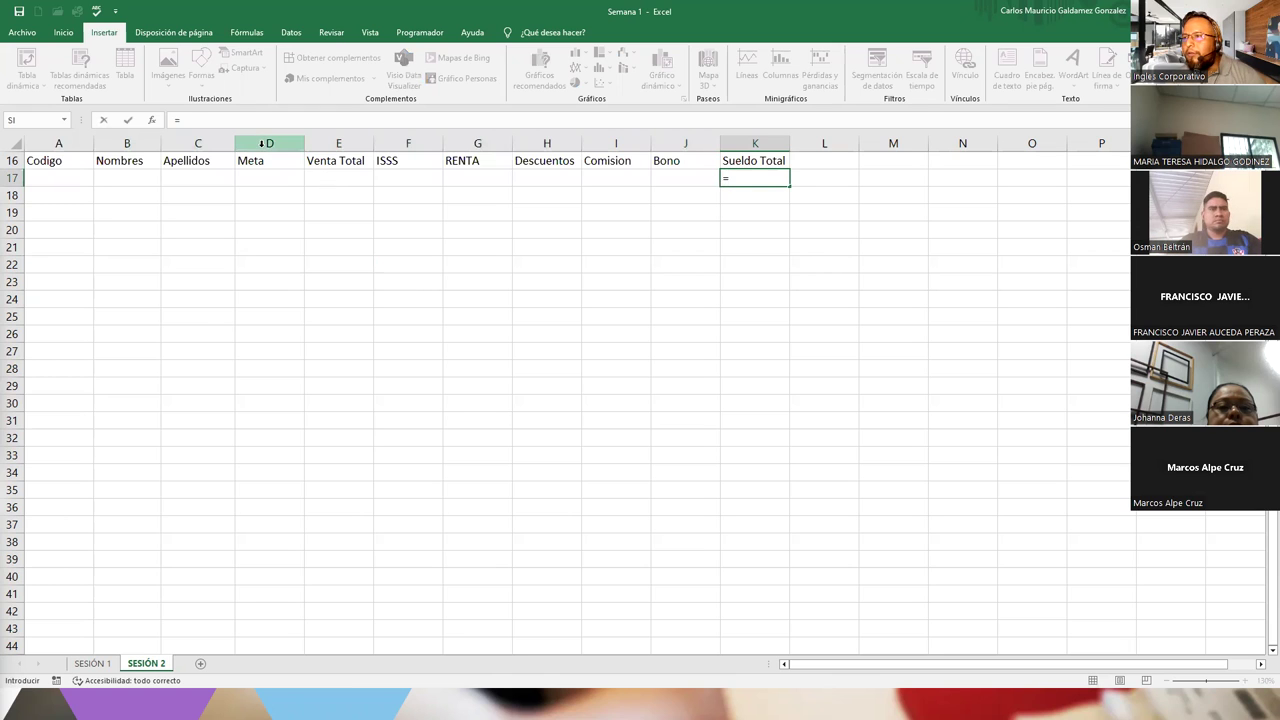
{"action": "left_click", "coordinate": [276, 163]}
{"action": "key", "text": "Escape"}
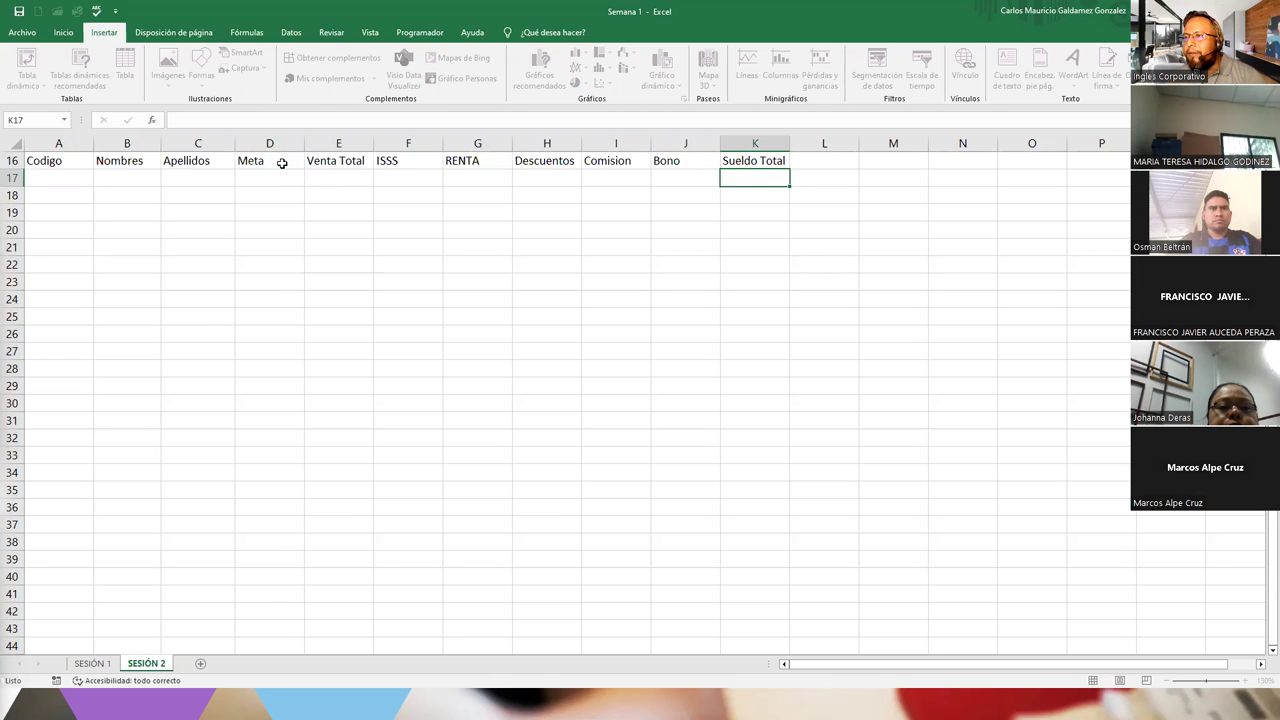
Move the headers Meta through Sueldo Total to E16:L16 and enter the header Sueldo Base in D16.
{"action": "left_click_drag", "start_coordinate": [277, 163], "coordinate": [822, 177]}
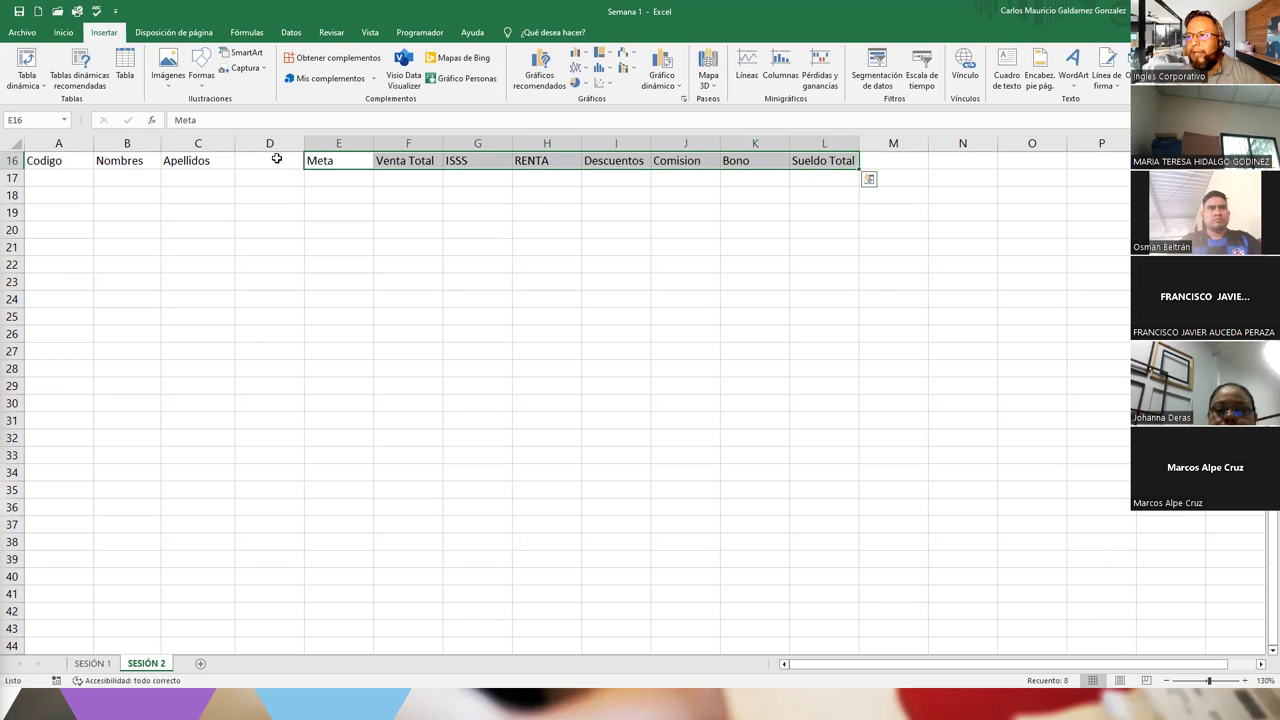
{"action": "left_click", "coordinate": [276, 158]}
{"action": "type", "text": "Sueldo Base"}
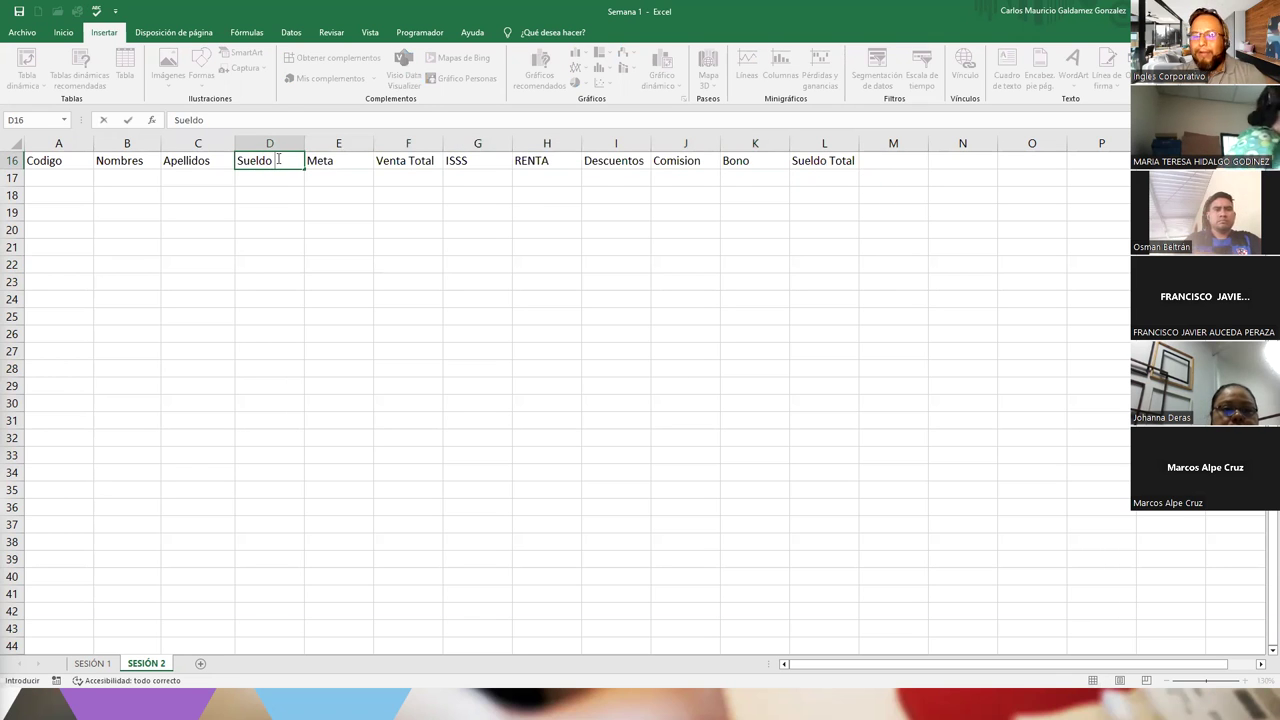
{"action": "key", "text": "Return"}
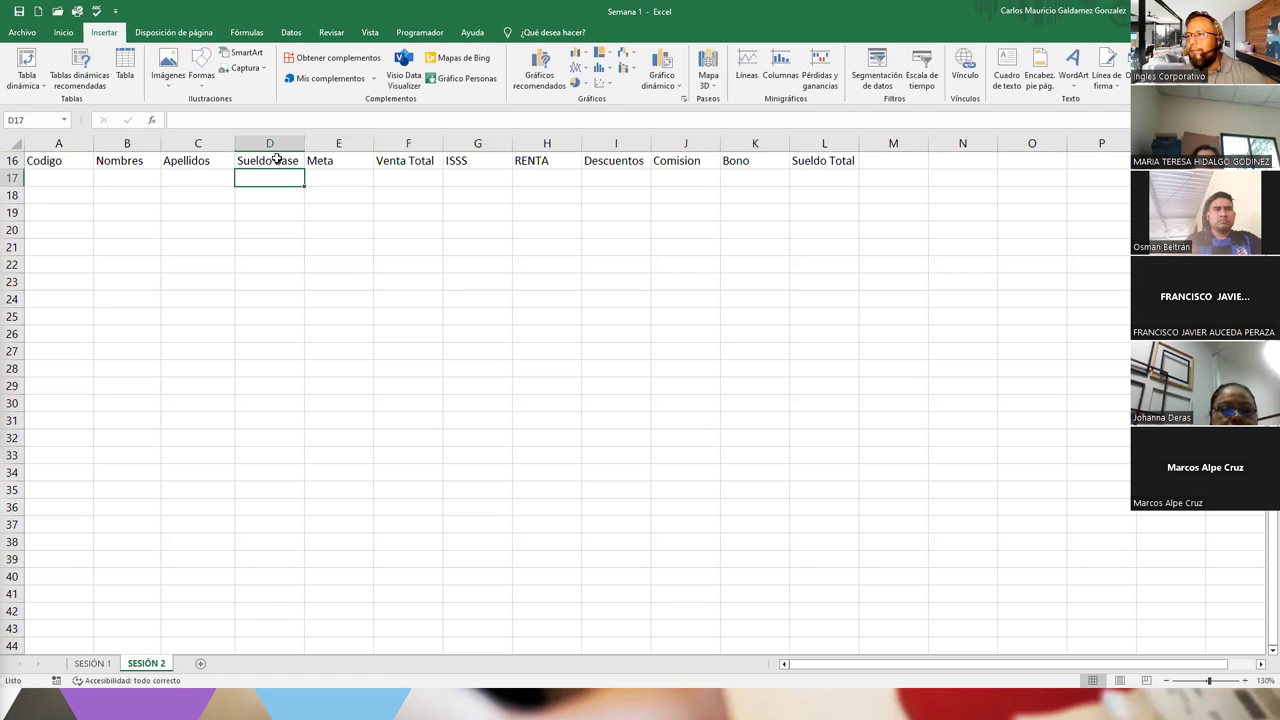
Enter the formula =D17+J17+K17-I17 in L17 to add base salary, commission and bonus minus discounts.
{"action": "double_click", "coordinate": [826, 175]}
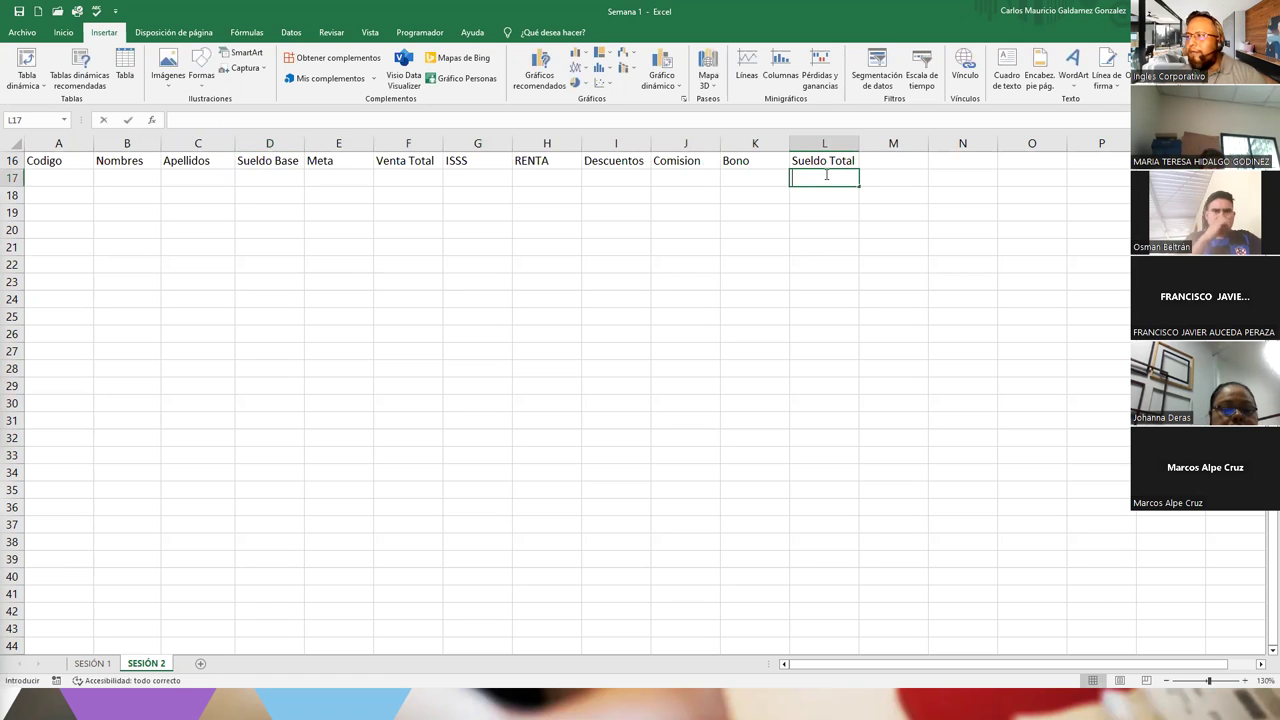
{"action": "type", "text": "="}
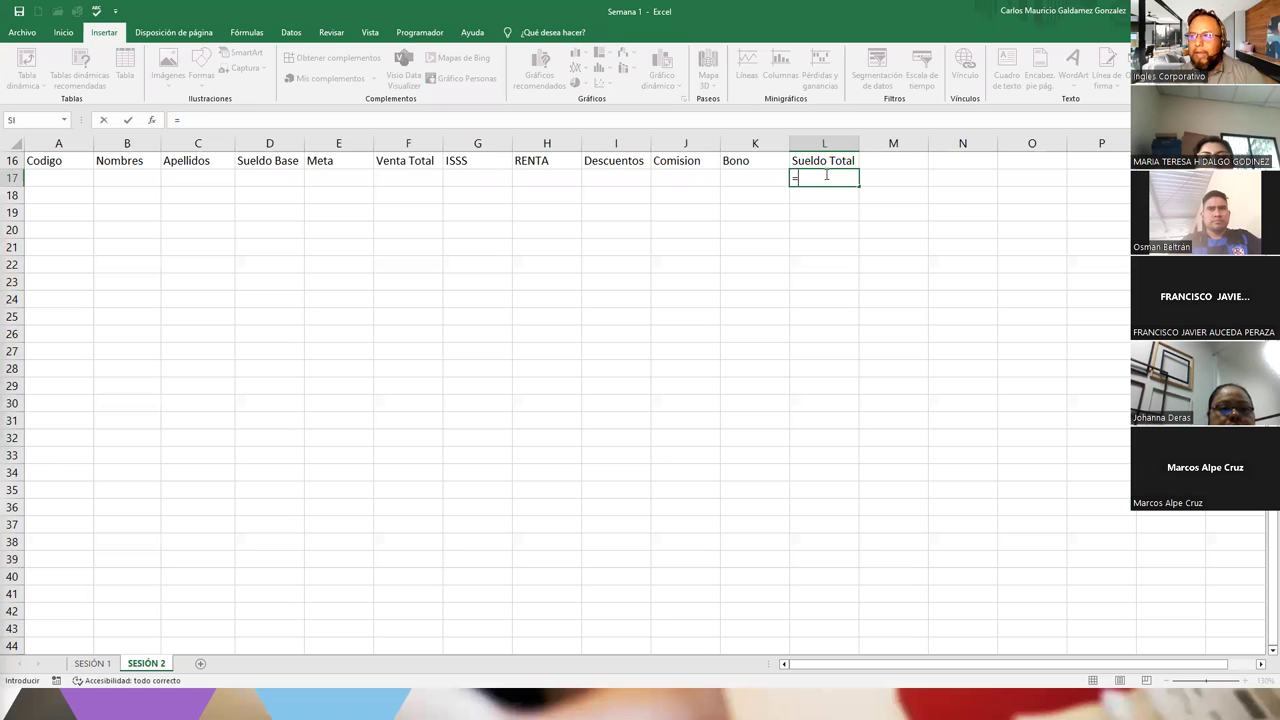
{"action": "left_click", "coordinate": [283, 177]}
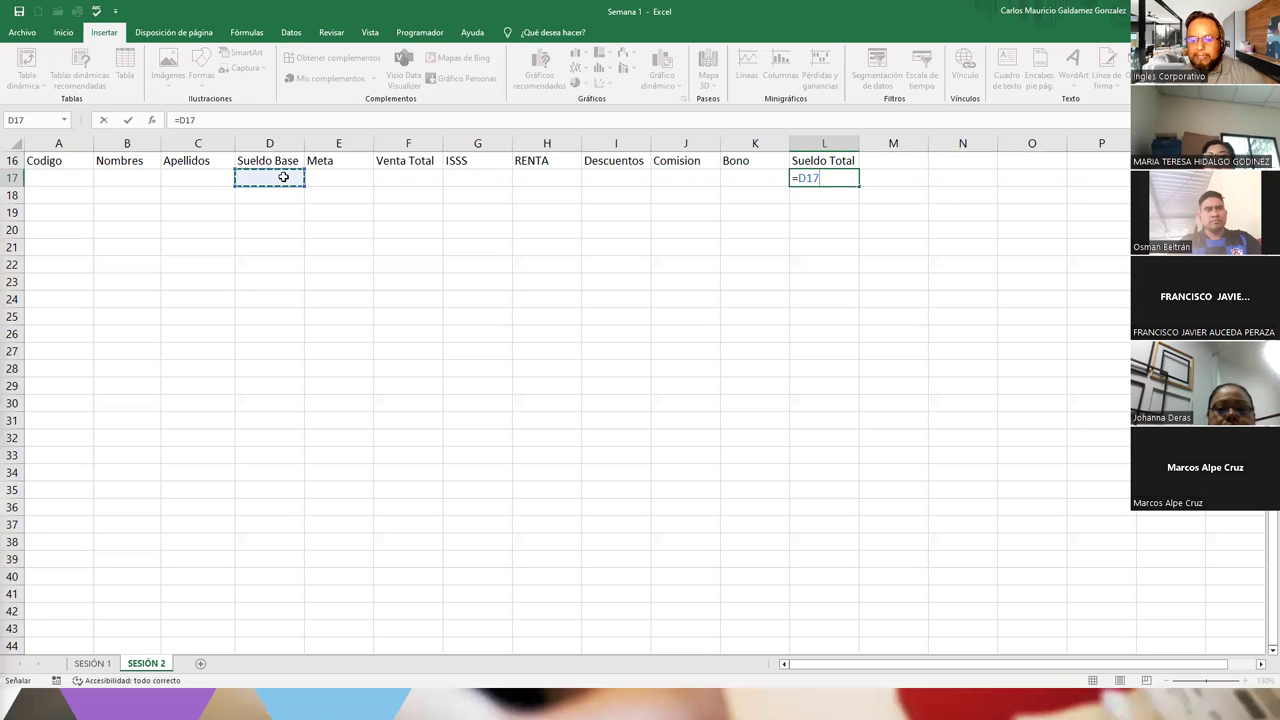
{"action": "type", "text": "+"}
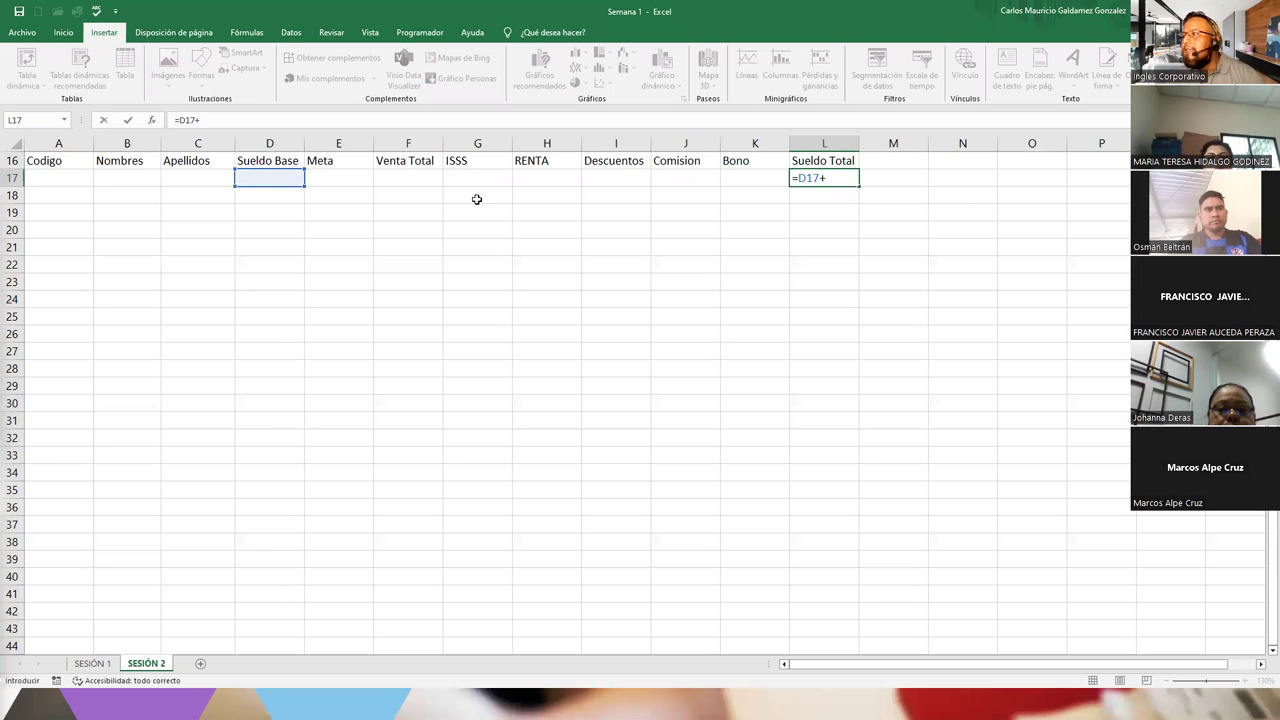
{"action": "left_click", "coordinate": [671, 176]}
{"action": "type", "text": "+"}
{"action": "left_click", "coordinate": [752, 175]}
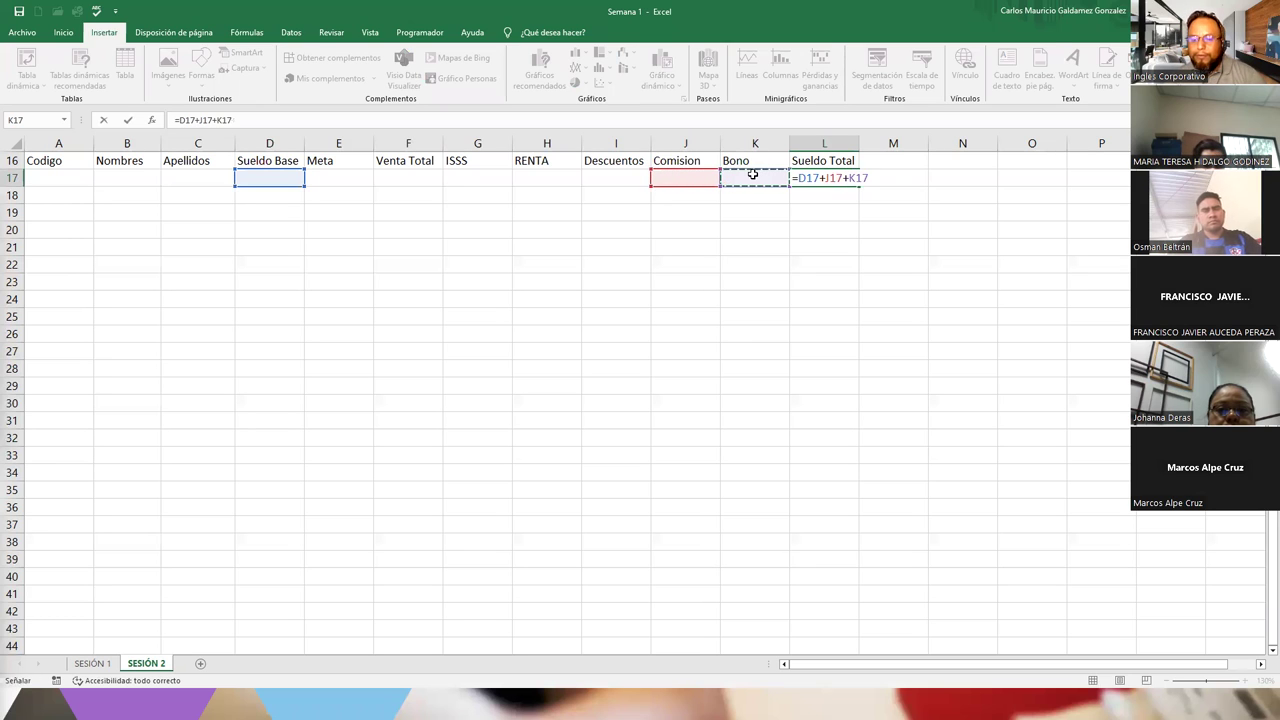
{"action": "type", "text": "-"}
{"action": "left_click", "coordinate": [614, 174]}
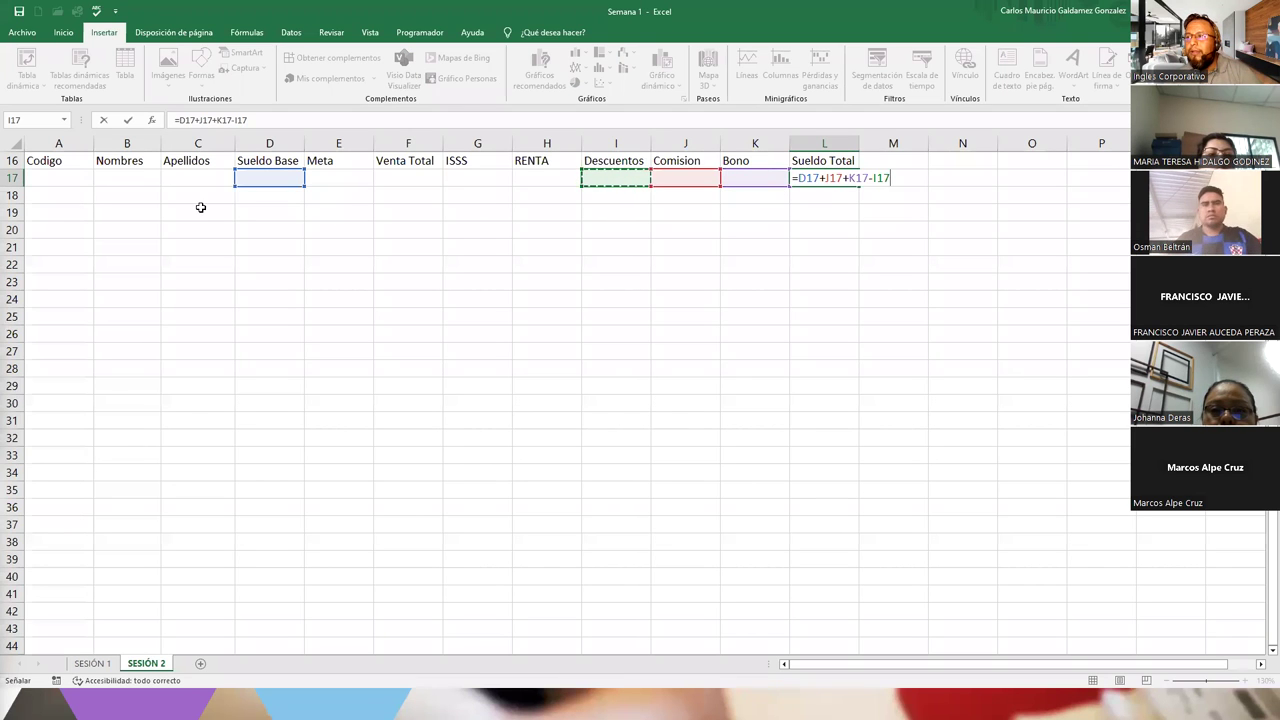
{"action": "key", "text": "Return"}
Enter the code GRT-00-100 in A17 and fill the series down to A32.
{"action": "left_click_drag", "start_coordinate": [62, 160], "coordinate": [808, 188]}
{"action": "left_click", "coordinate": [47, 172]}
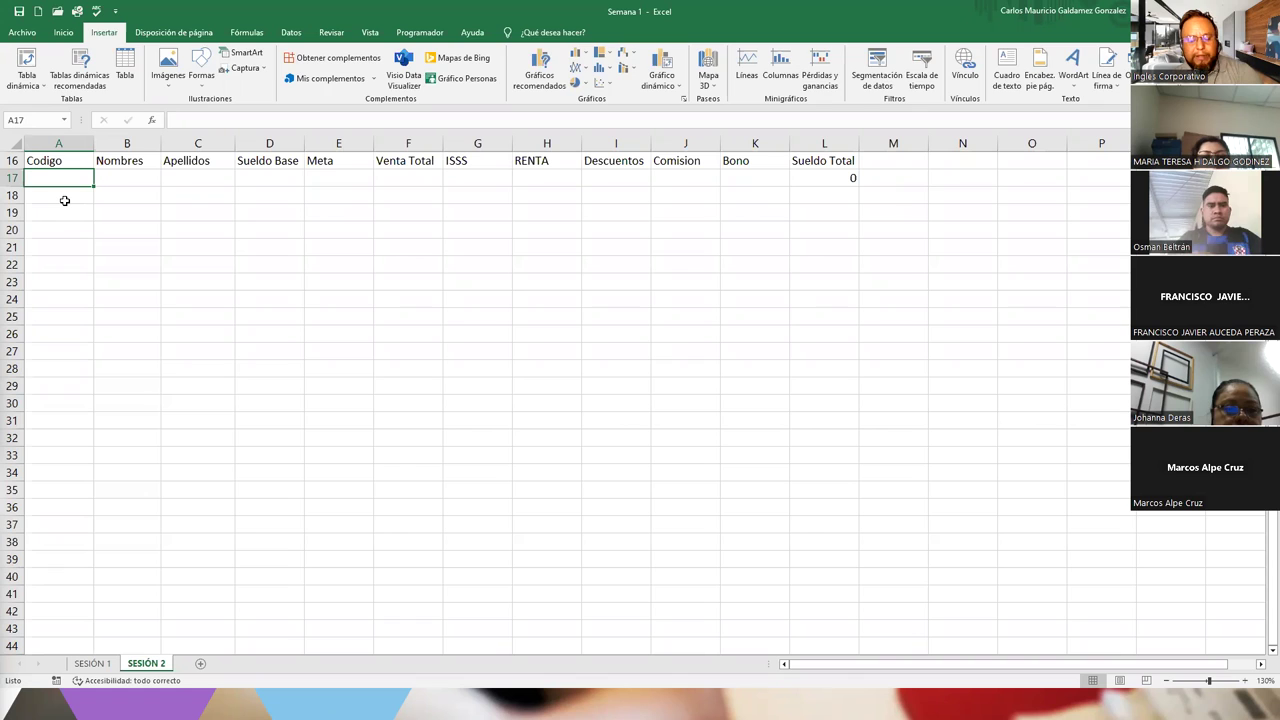
{"action": "type", "text": "GRT-"}
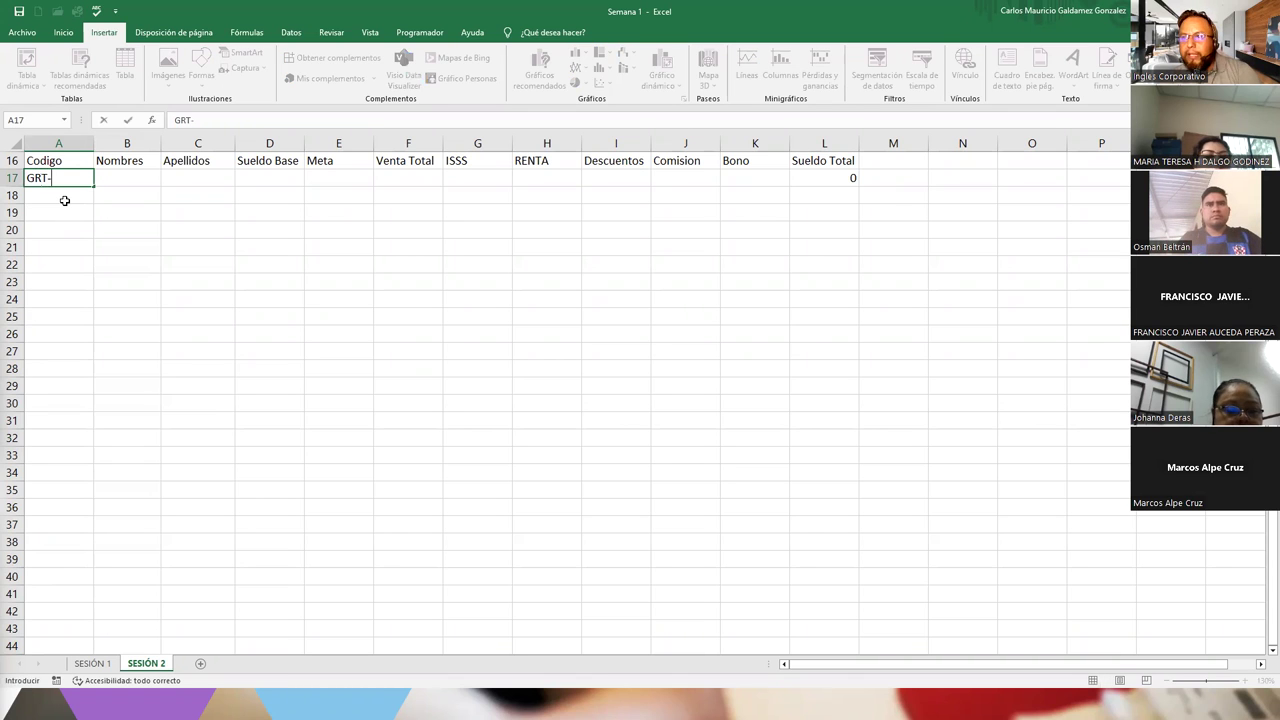
{"action": "type", "text": "00-100"}
{"action": "key", "text": "Return"}
{"action": "key", "text": "Up"}
{"action": "left_click_drag", "start_coordinate": [93, 186], "coordinate": [69, 451]}
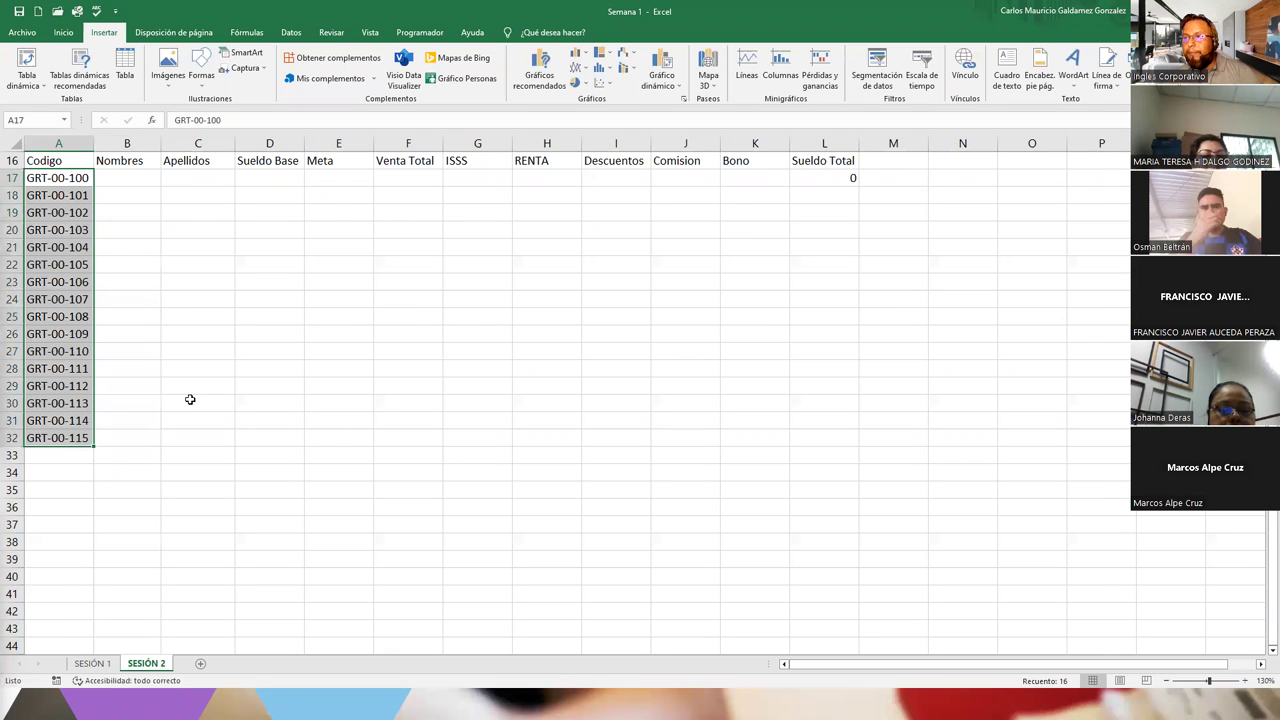
{"action": "scroll", "coordinate": [190, 399], "scroll_direction": "up", "scroll_amount": 1, "text": "ctrl"}
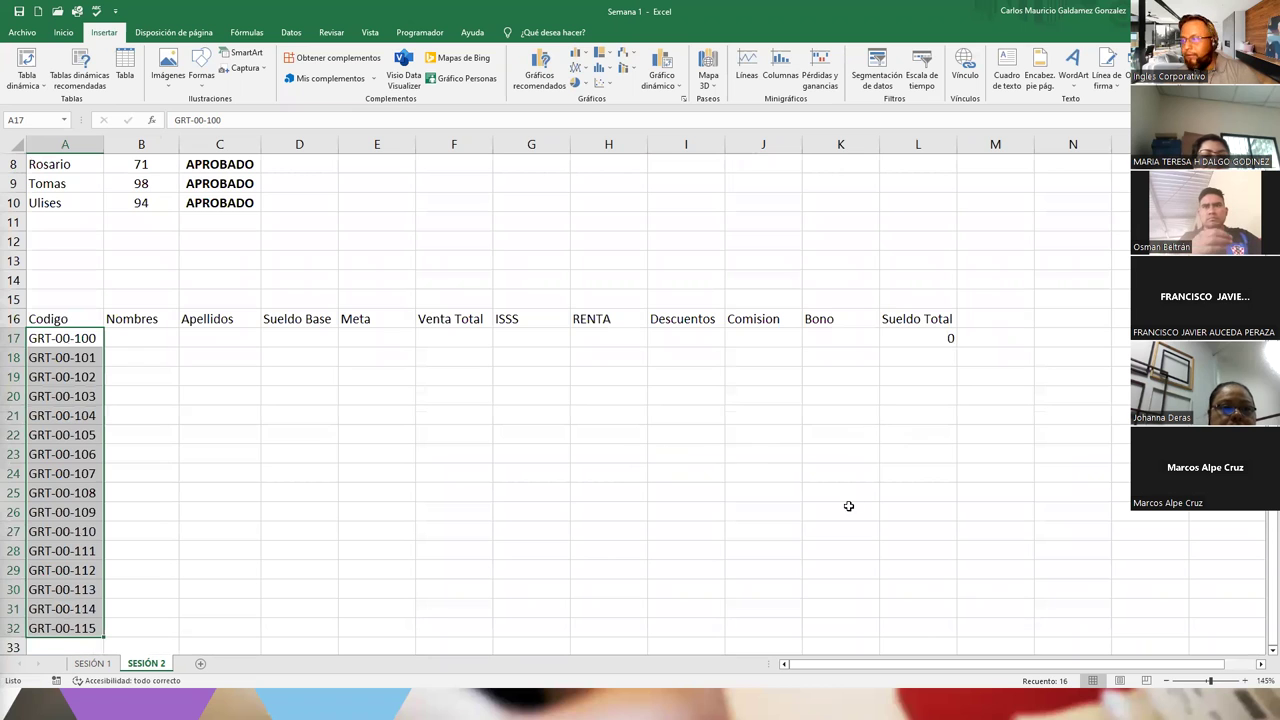
{"action": "scroll", "coordinate": [1262, 652], "scroll_direction": "down", "scroll_amount": 2}
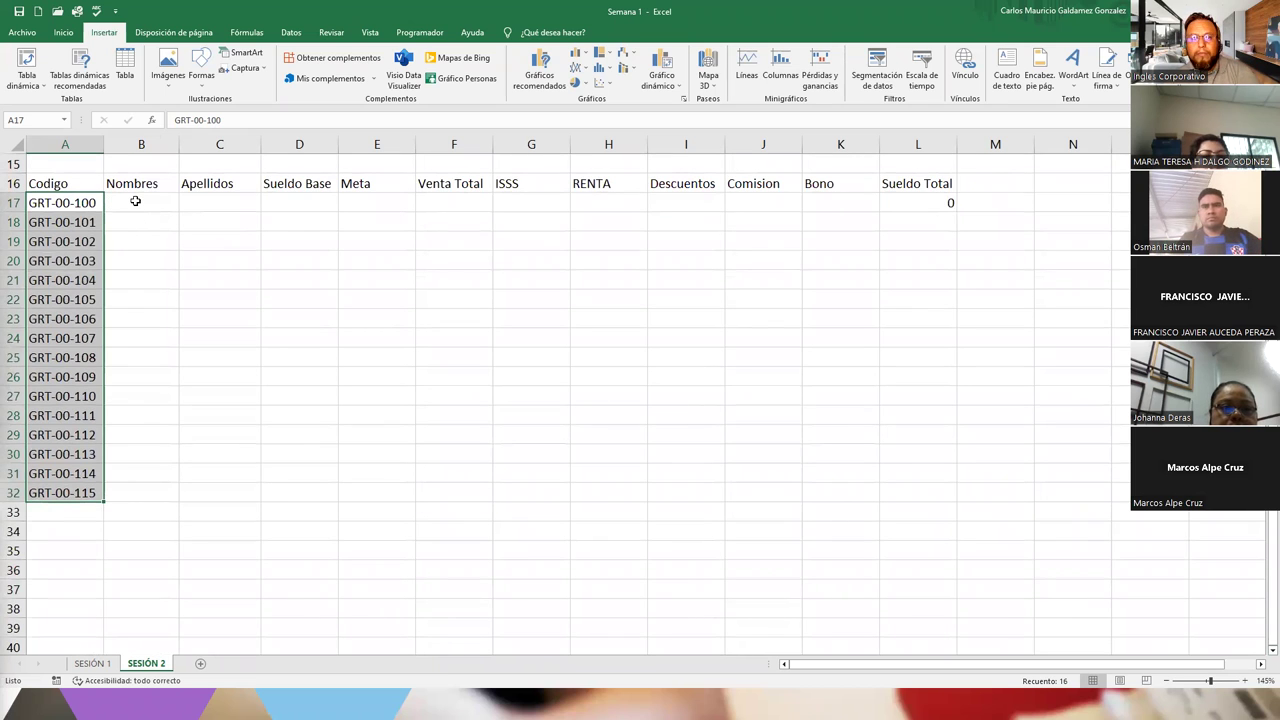
{"action": "left_click", "coordinate": [135, 201]}
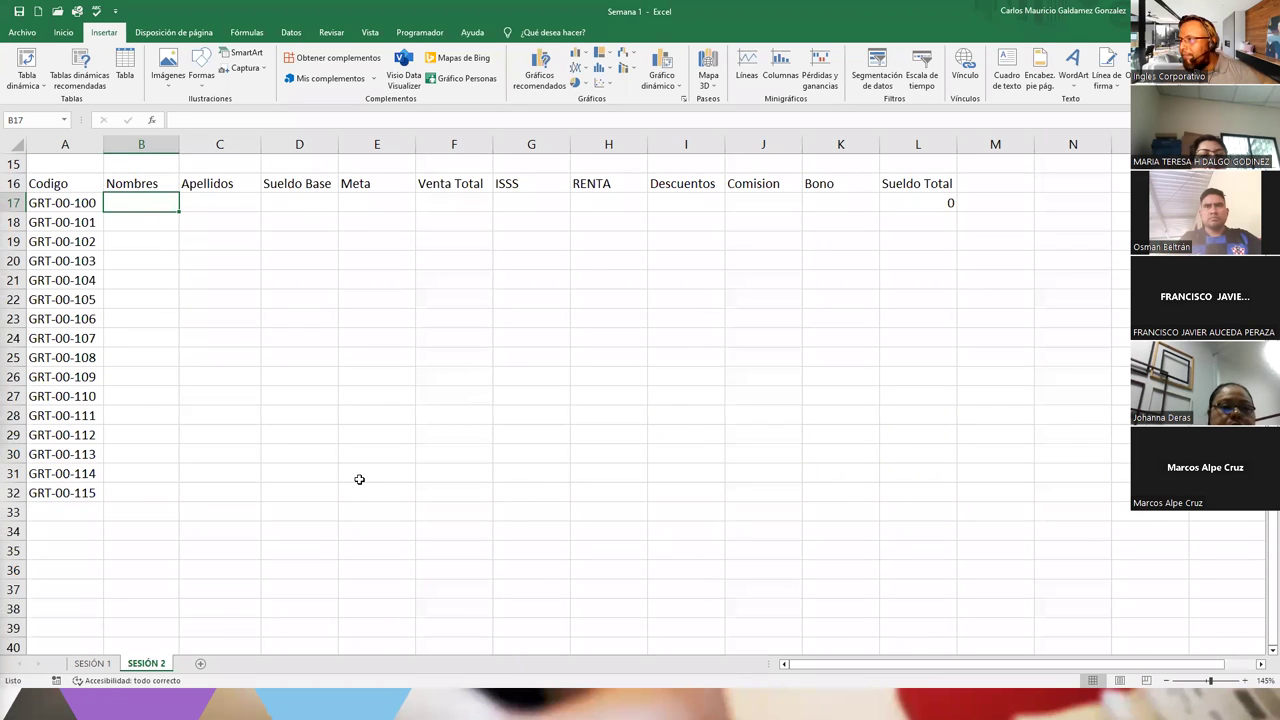
{"action": "scroll", "coordinate": [360, 480], "scroll_direction": "up", "scroll_amount": 1}
{"action": "scroll", "coordinate": [359, 479], "scroll_direction": "down", "scroll_amount": 5}
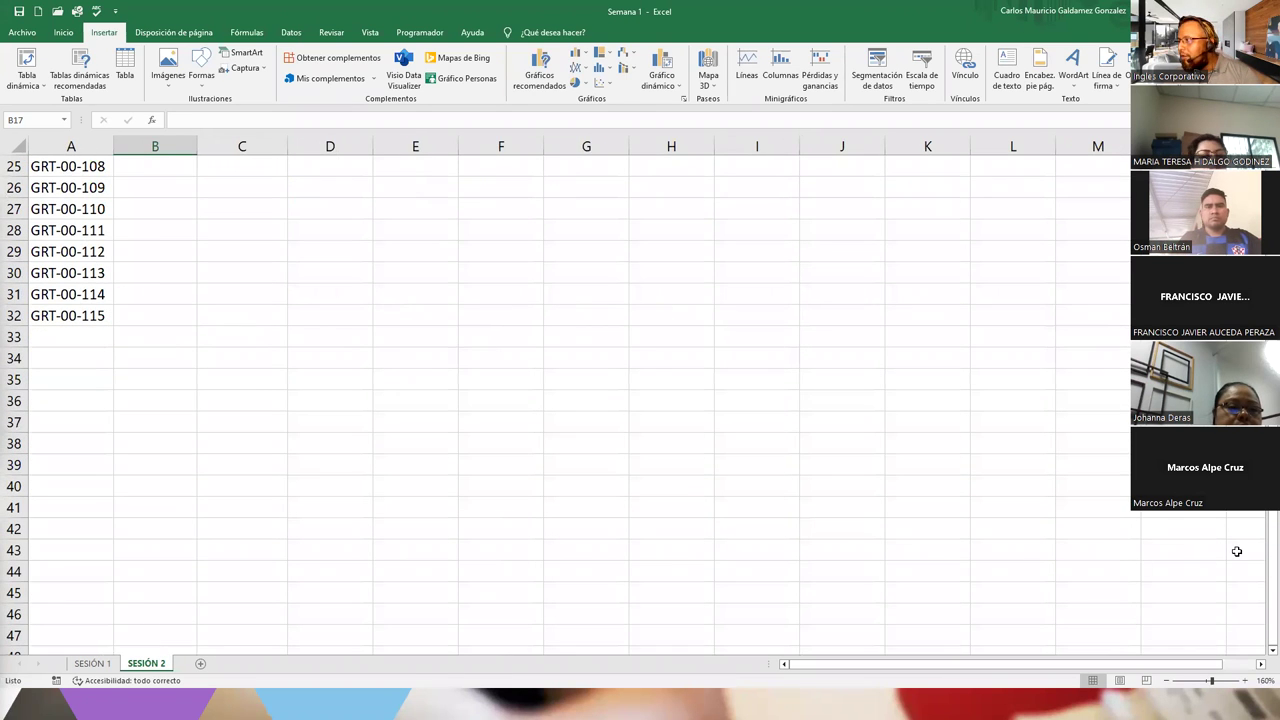
{"action": "left_click_drag", "start_coordinate": [1271, 562], "coordinate": [1271, 543]}
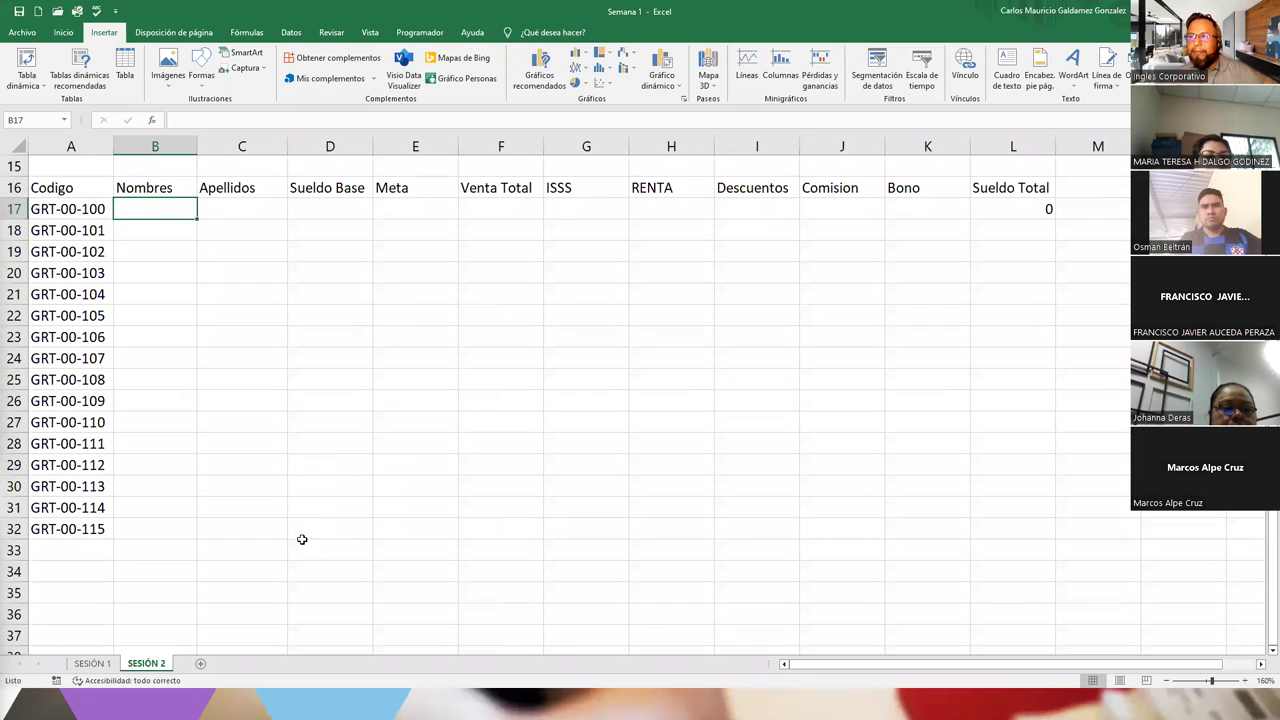
Copy the names in A2:A10 of the grade table into the Nombres column starting at B17.
{"action": "scroll", "coordinate": [290, 530], "scroll_direction": "up", "scroll_amount": 5}
{"action": "left_click_drag", "start_coordinate": [44, 188], "coordinate": [49, 355]}
{"action": "key", "text": "ctrl+c"}
{"action": "left_click", "coordinate": [135, 505]}
{"action": "key", "text": "ctrl+v"}
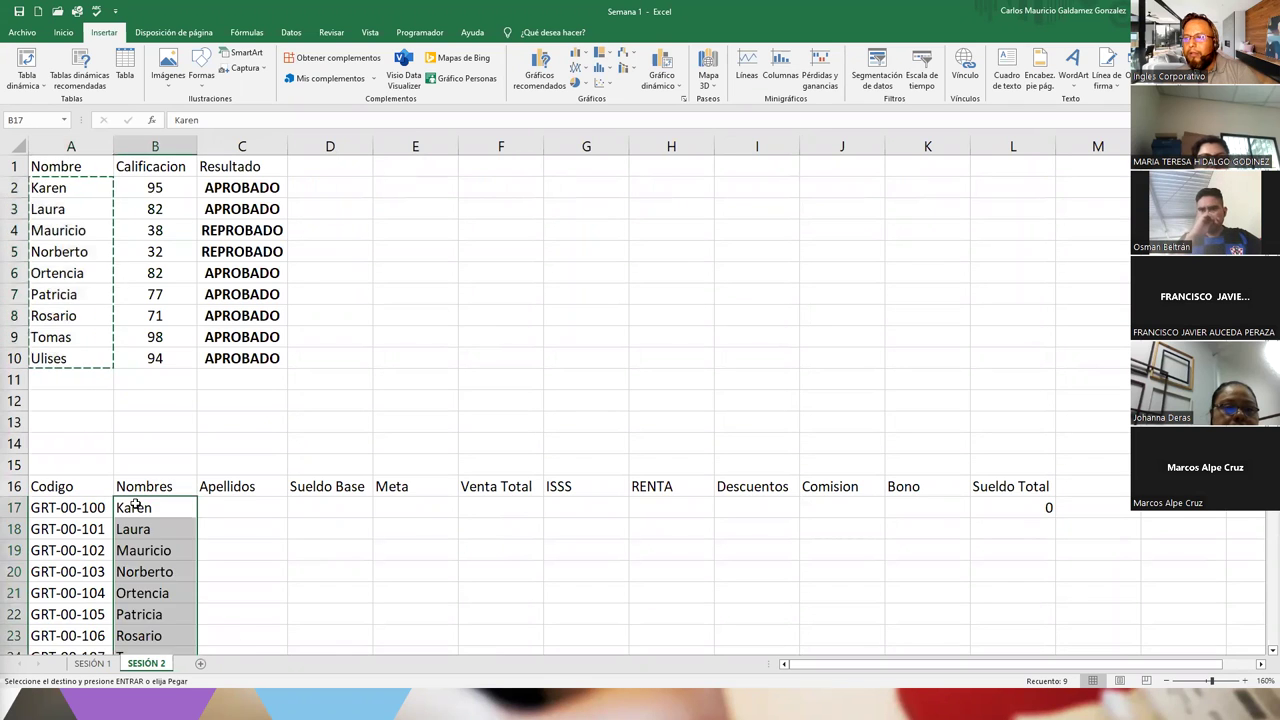
Enter an employee first name in each of the Nombres cells B26 through B29.
{"action": "scroll", "coordinate": [135, 505], "scroll_direction": "down", "scroll_amount": 5}
{"action": "left_click", "coordinate": [143, 375]}
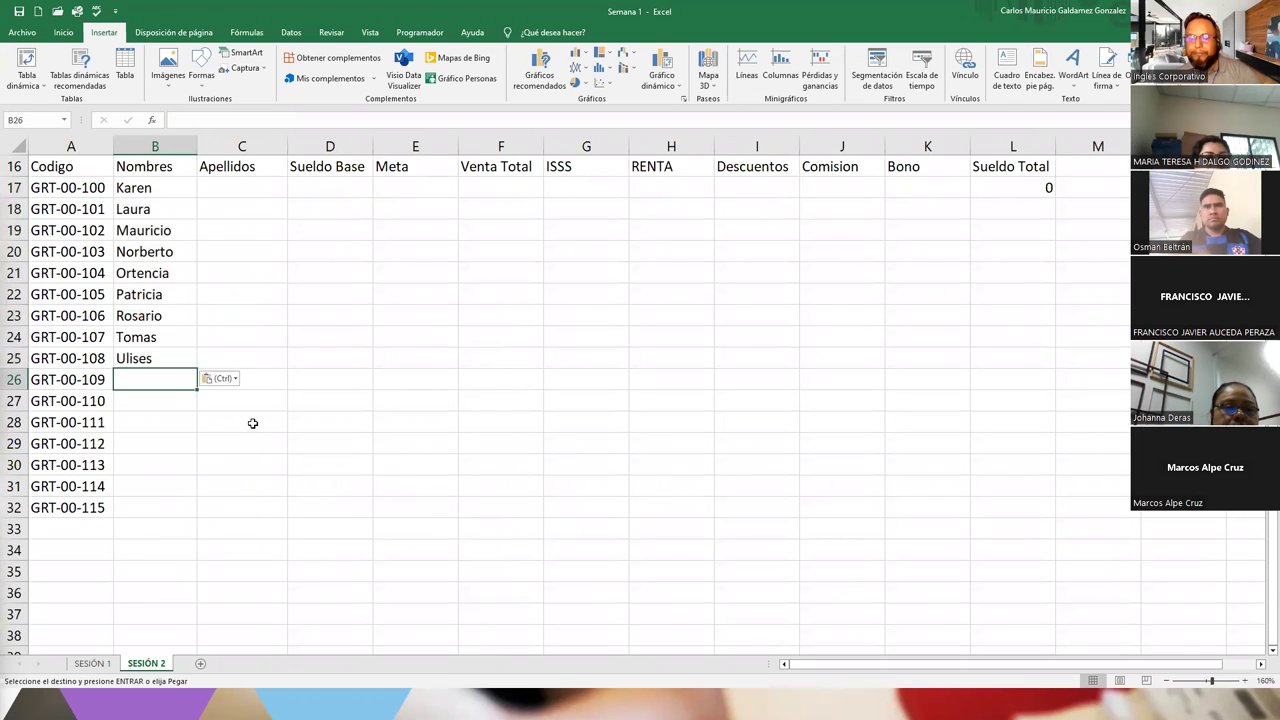
{"action": "type", "text": "Melvin"}
{"action": "key", "text": "Return"}
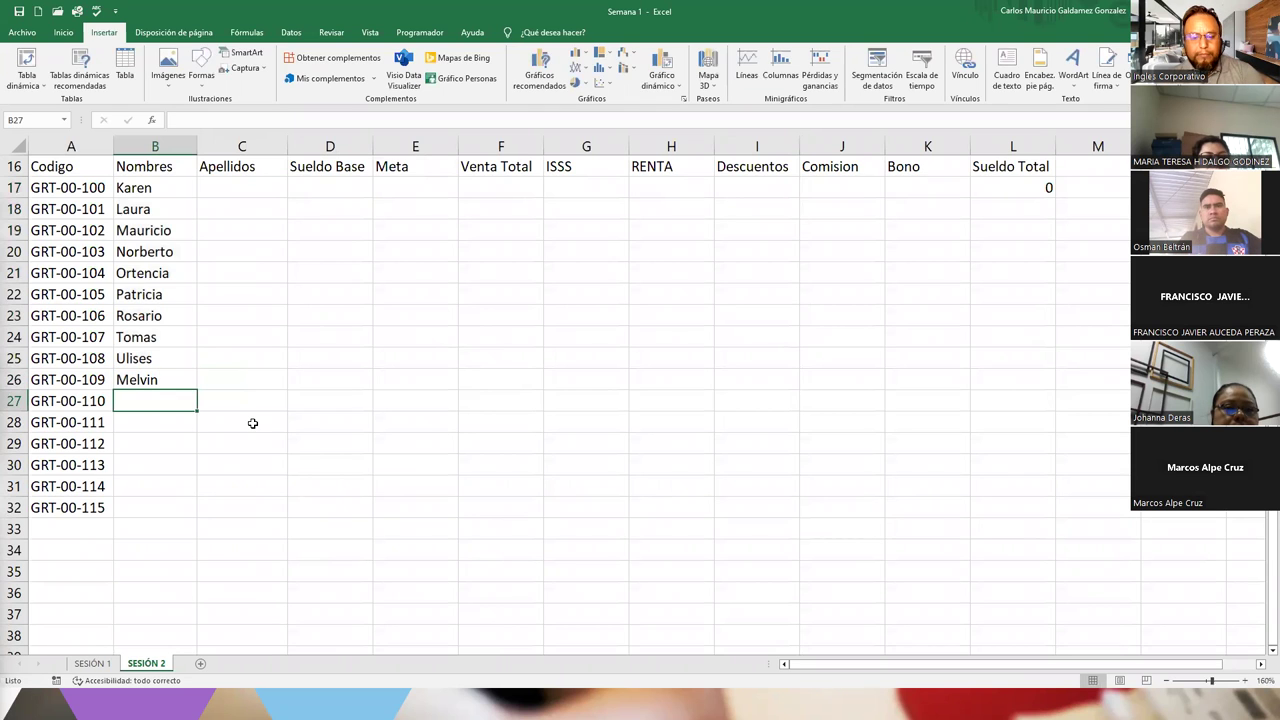
{"action": "type", "text": "Maria"}
{"action": "key", "text": "Return"}
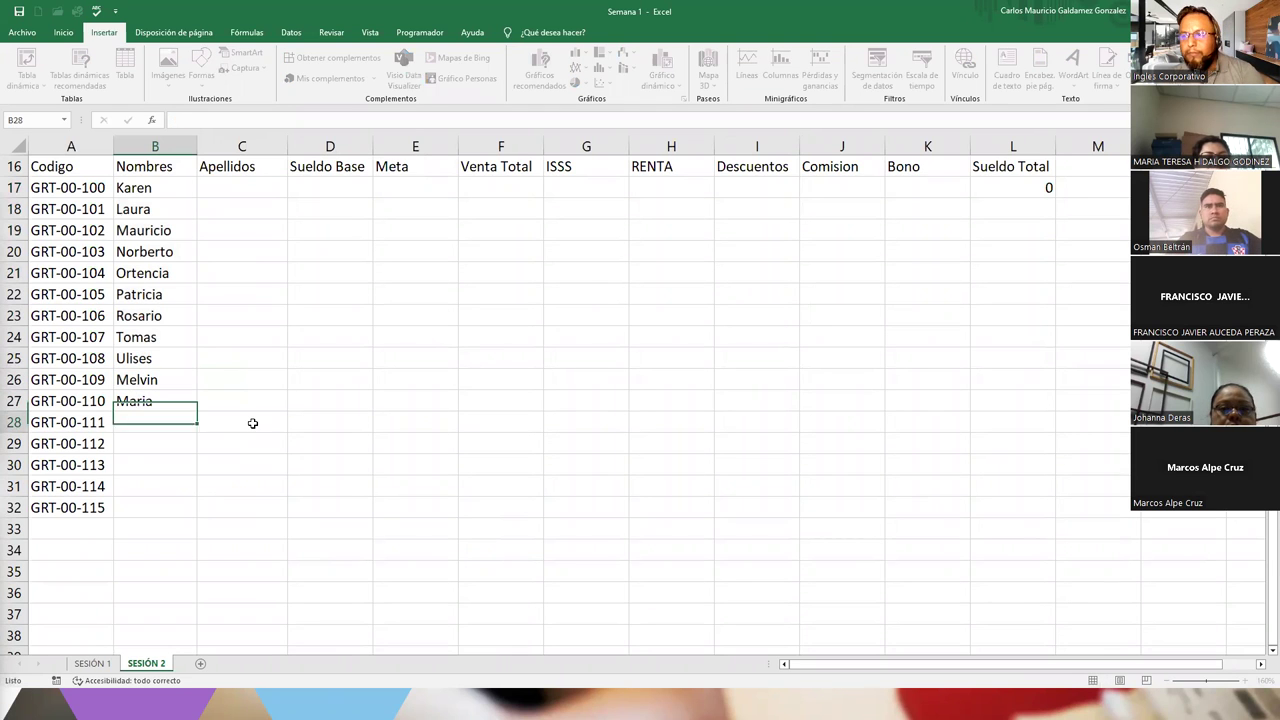
{"action": "type", "text": "Martha"}
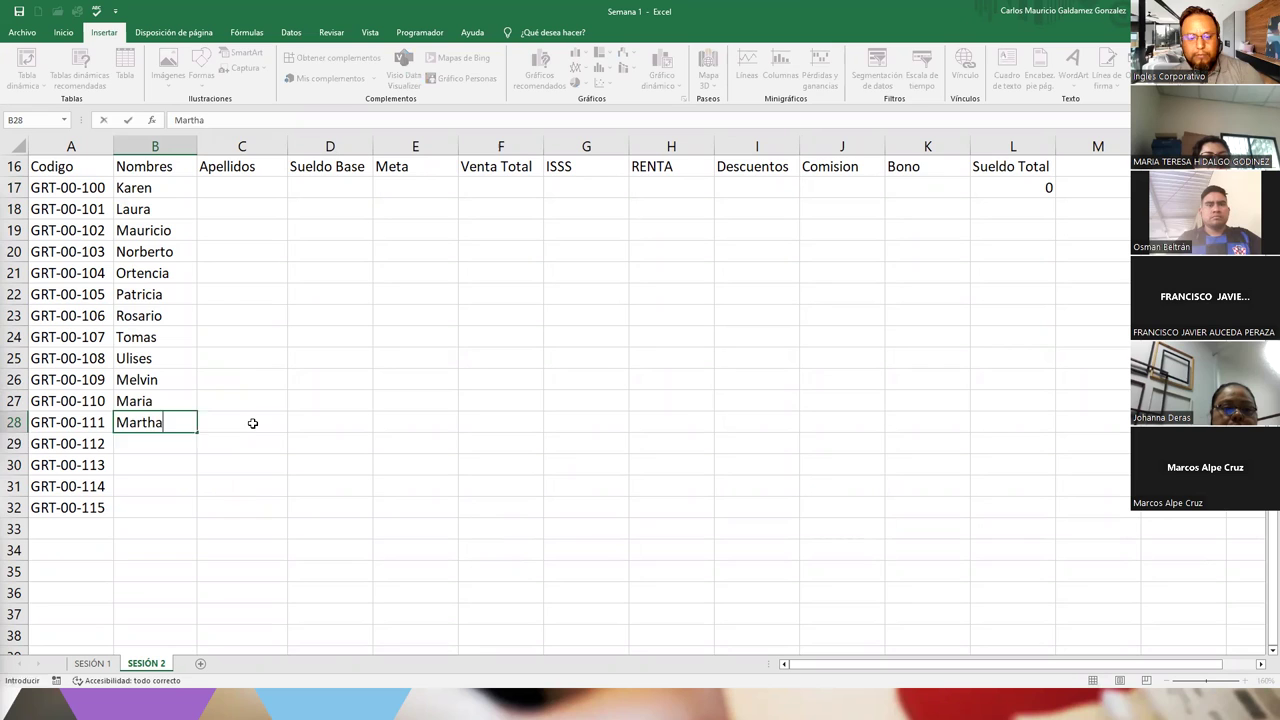
{"action": "key", "text": "Return"}
{"action": "type", "text": "Pedro"}
{"action": "key", "text": "Return"}
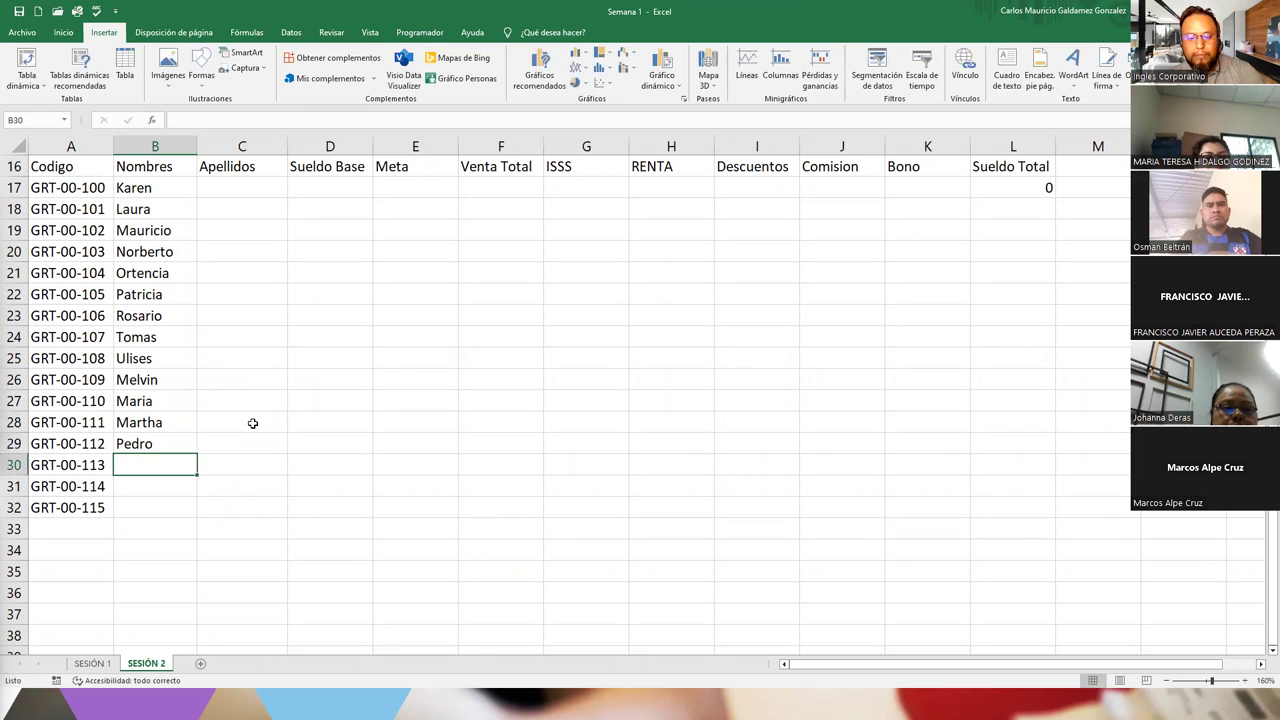
Complete the Nombres column by entering an employee first name in each cell of B30:B32.
{"action": "type", "text": "U"}
{"action": "key", "text": "BackSpace"}
{"action": "key", "text": "BackSpace"}
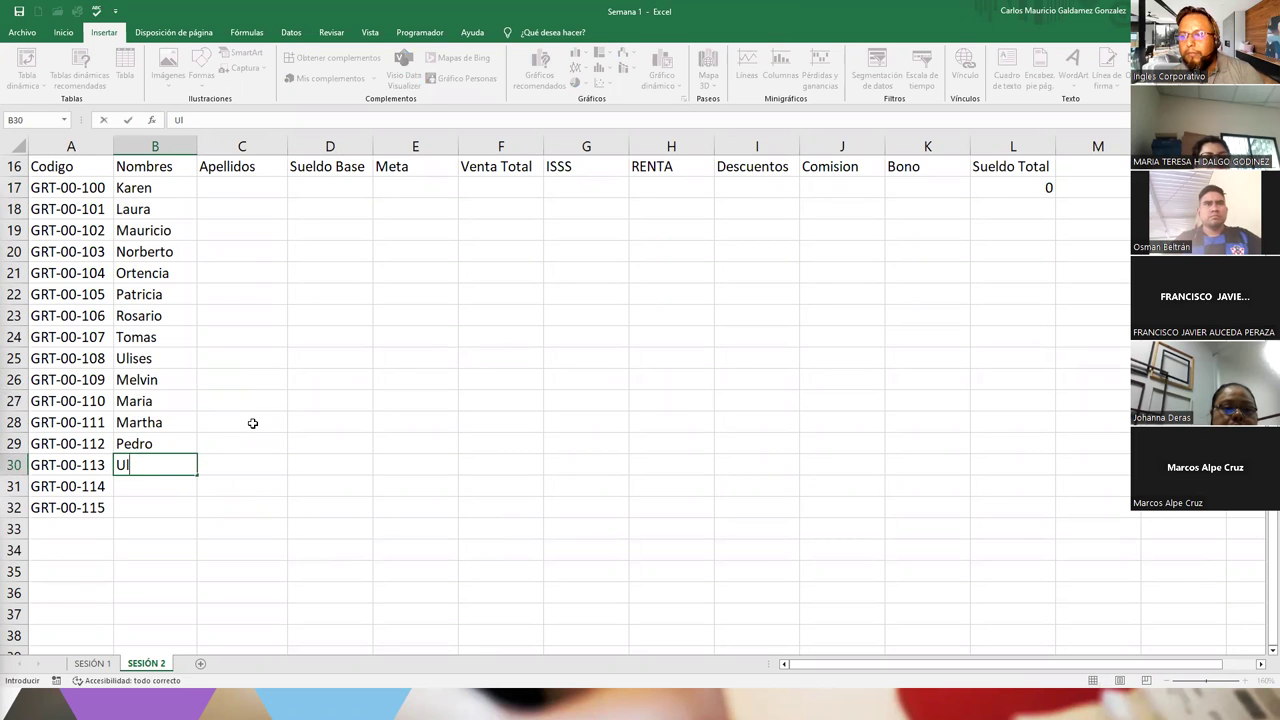
{"action": "type", "text": "Wilmar"}
{"action": "key", "text": "Return"}
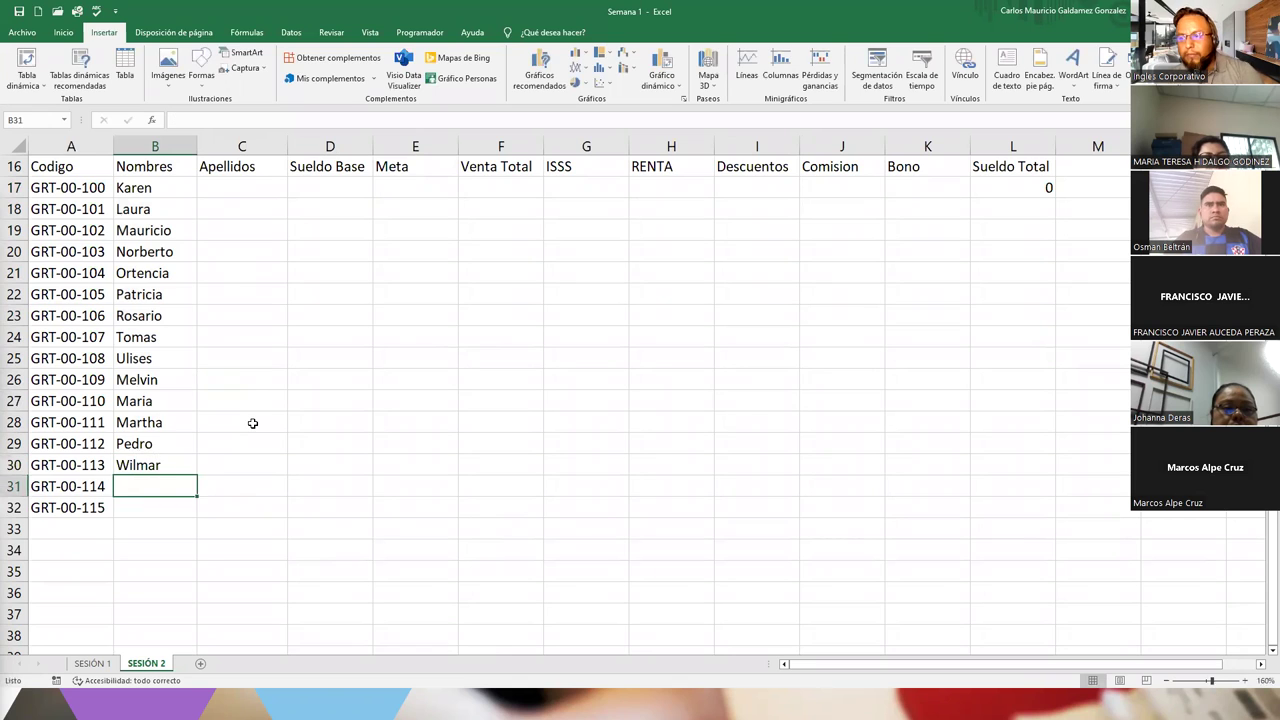
{"action": "type", "text": "Gisela"}
{"action": "key", "text": "Return"}
{"action": "type", "text": "Mario"}
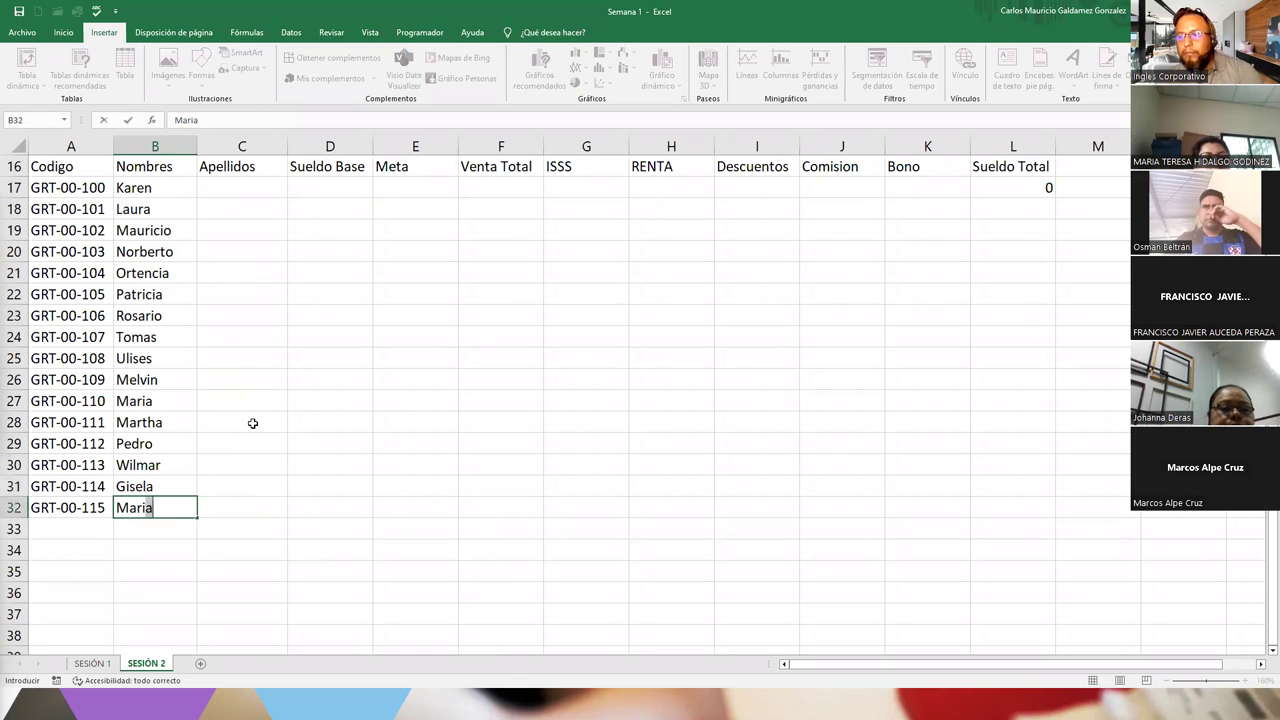
{"action": "left_click", "coordinate": [222, 189]}
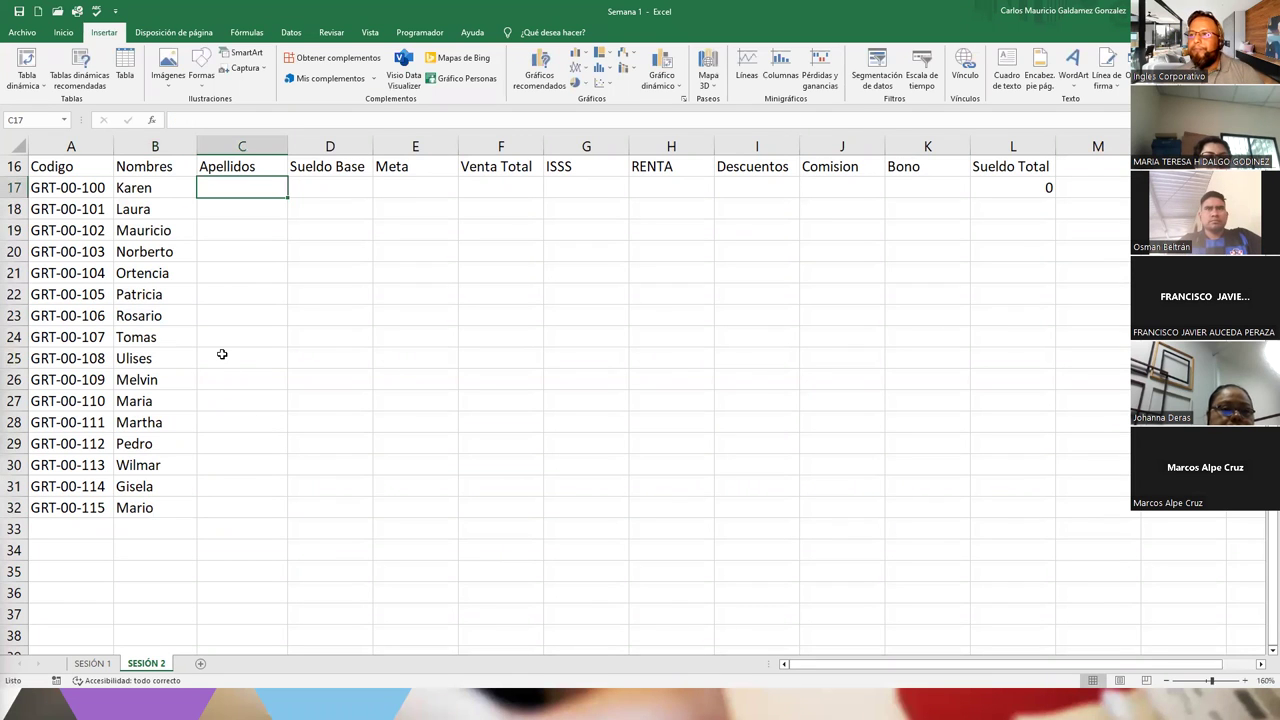
Apply all borders to the payroll table range A16:L32.
{"action": "left_click_drag", "start_coordinate": [61, 170], "coordinate": [1000, 503]}
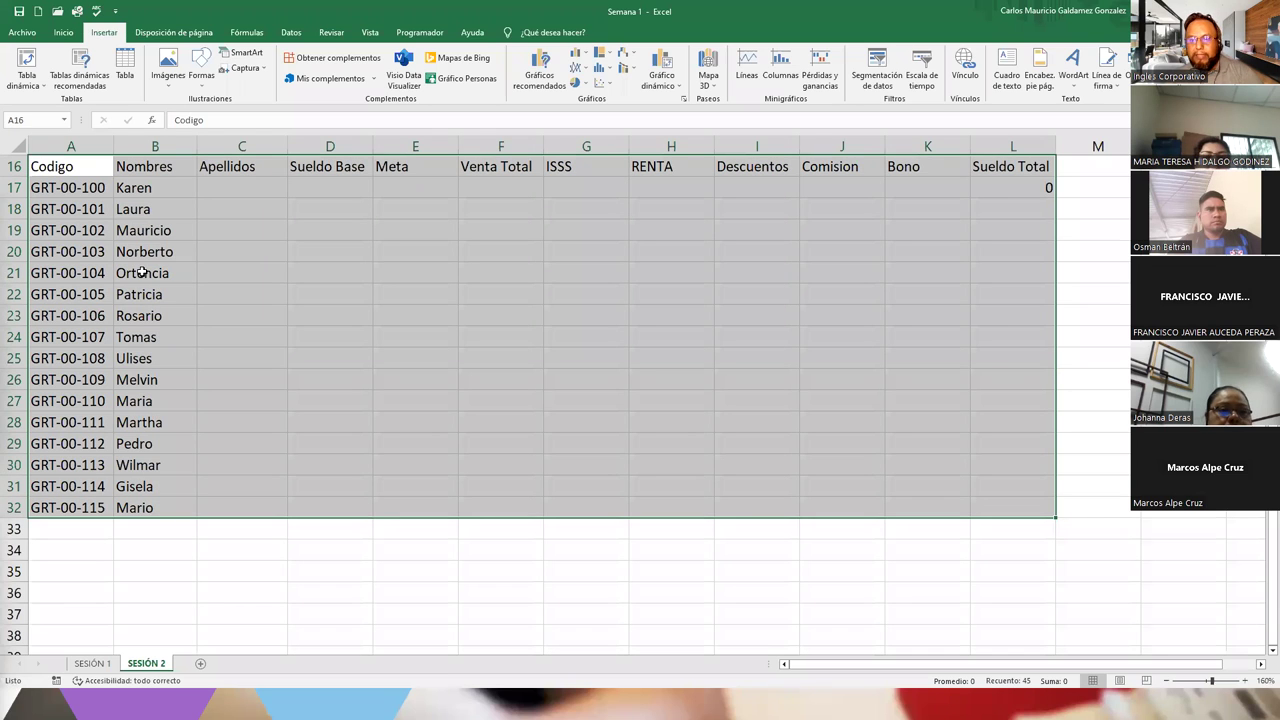
{"action": "left_click", "coordinate": [63, 33]}
{"action": "left_click", "coordinate": [201, 79]}
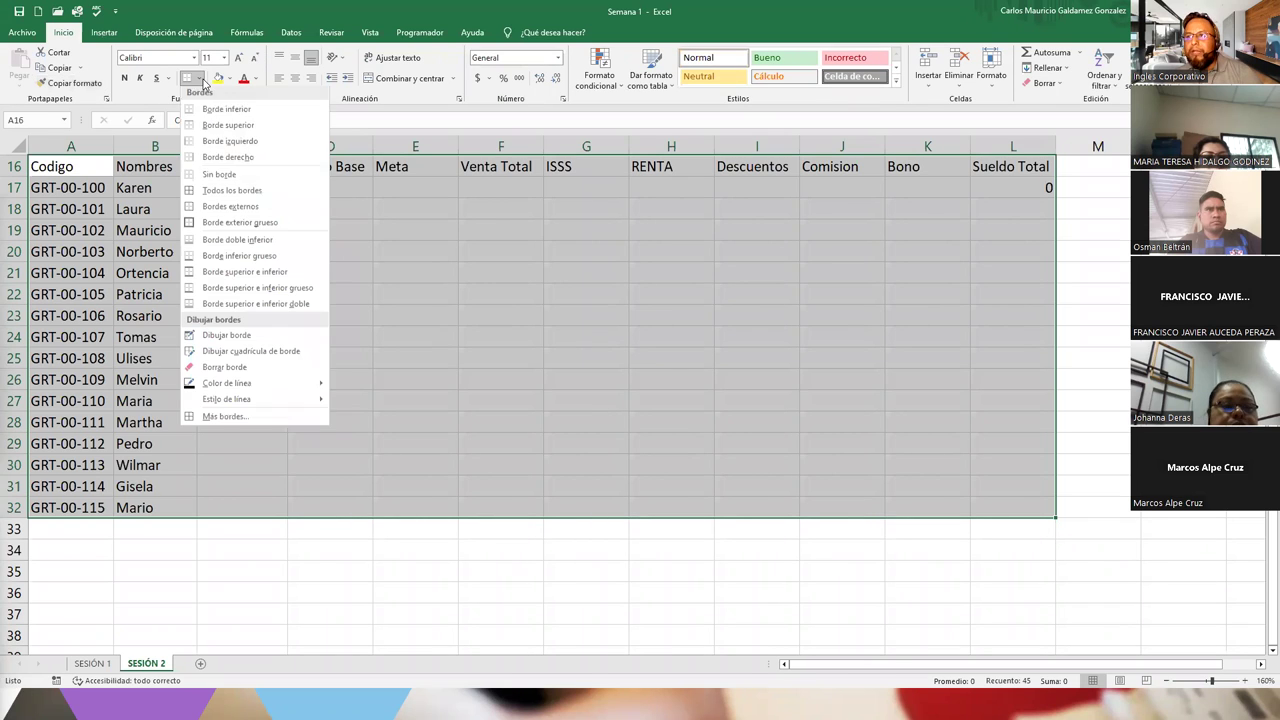
{"action": "left_click", "coordinate": [226, 190]}
{"action": "left_click", "coordinate": [244, 336]}
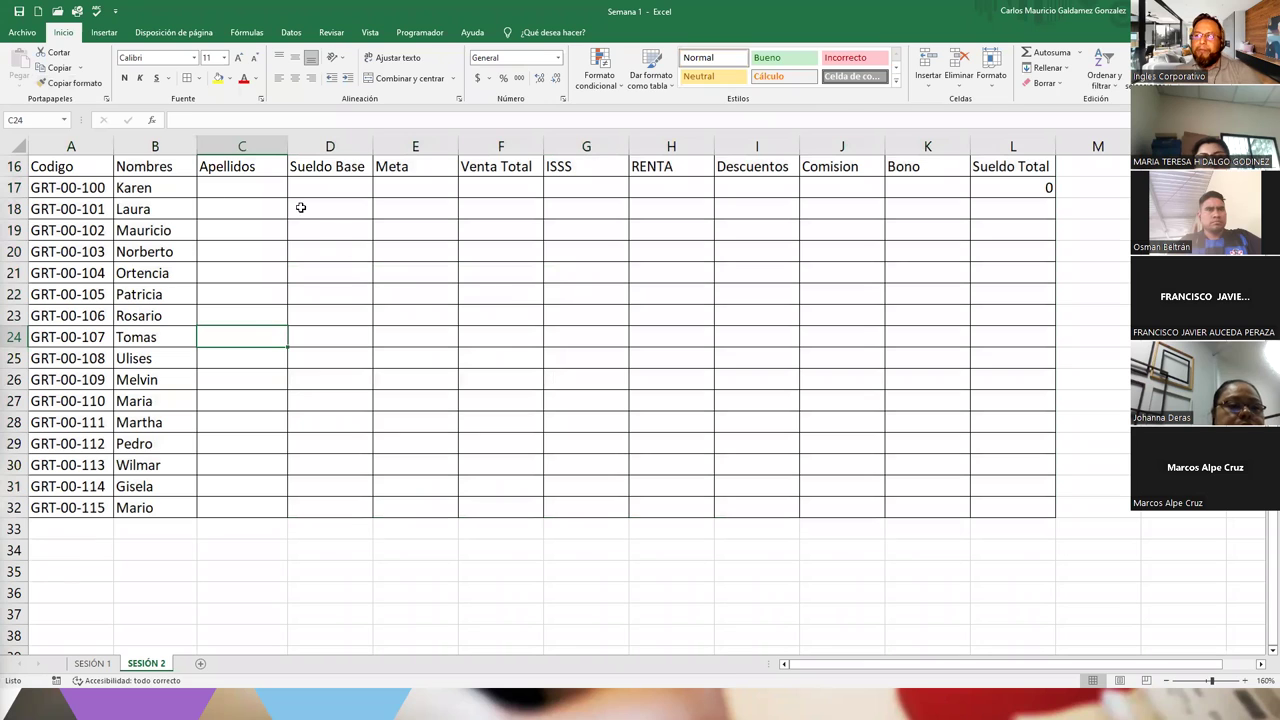
Enter an employee surname in each of the Apellidos cells C17 through C19.
{"action": "left_click", "coordinate": [216, 194]}
{"action": "type", "text": "Cruz"}
{"action": "key", "text": "Return"}
{"action": "type", "text": "Perez"}
{"action": "key", "text": "Return"}
{"action": "type", "text": "Fer"}
{"action": "key", "text": "BackSpace"}
{"action": "key", "text": "BackSpace"}
{"action": "key", "text": "BackSpace"}
{"action": "type", "text": "Mend"}
{"action": "type", "text": "ivar"}
{"action": "key", "text": "Return"}
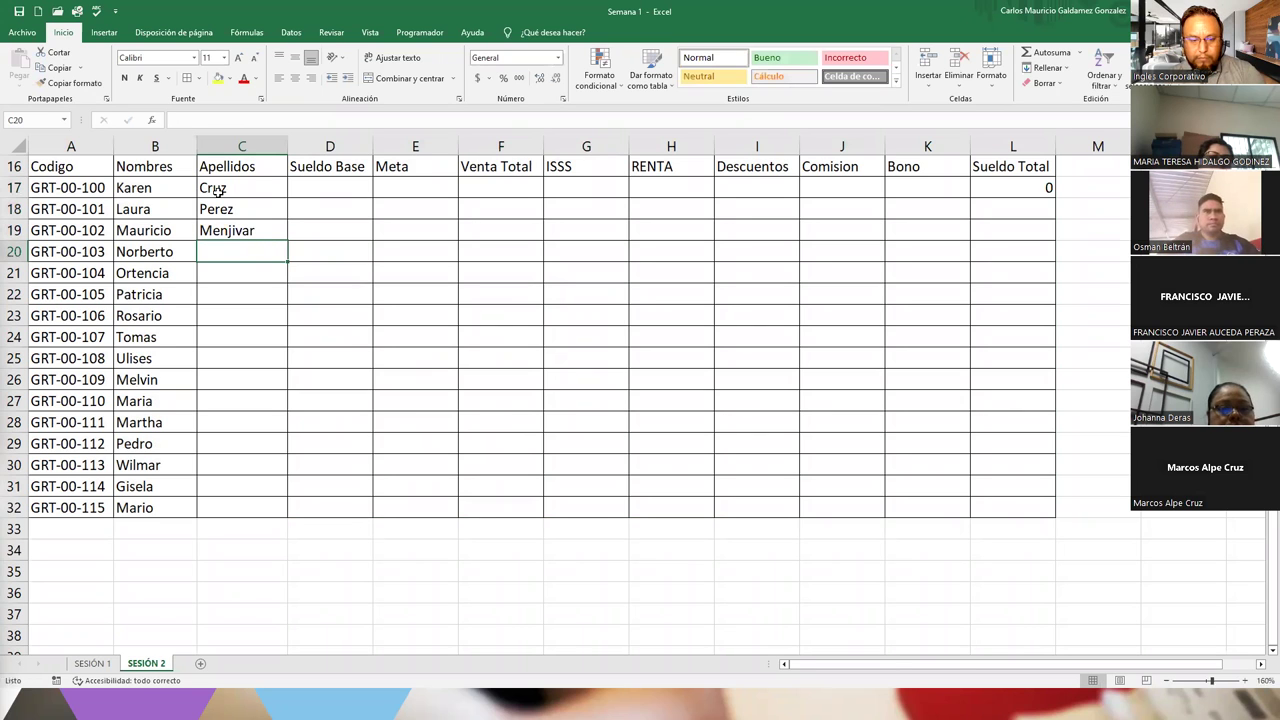
Enter an employee surname in each of the Apellidos cells C20 through C23.
{"action": "type", "text": "Murillo"}
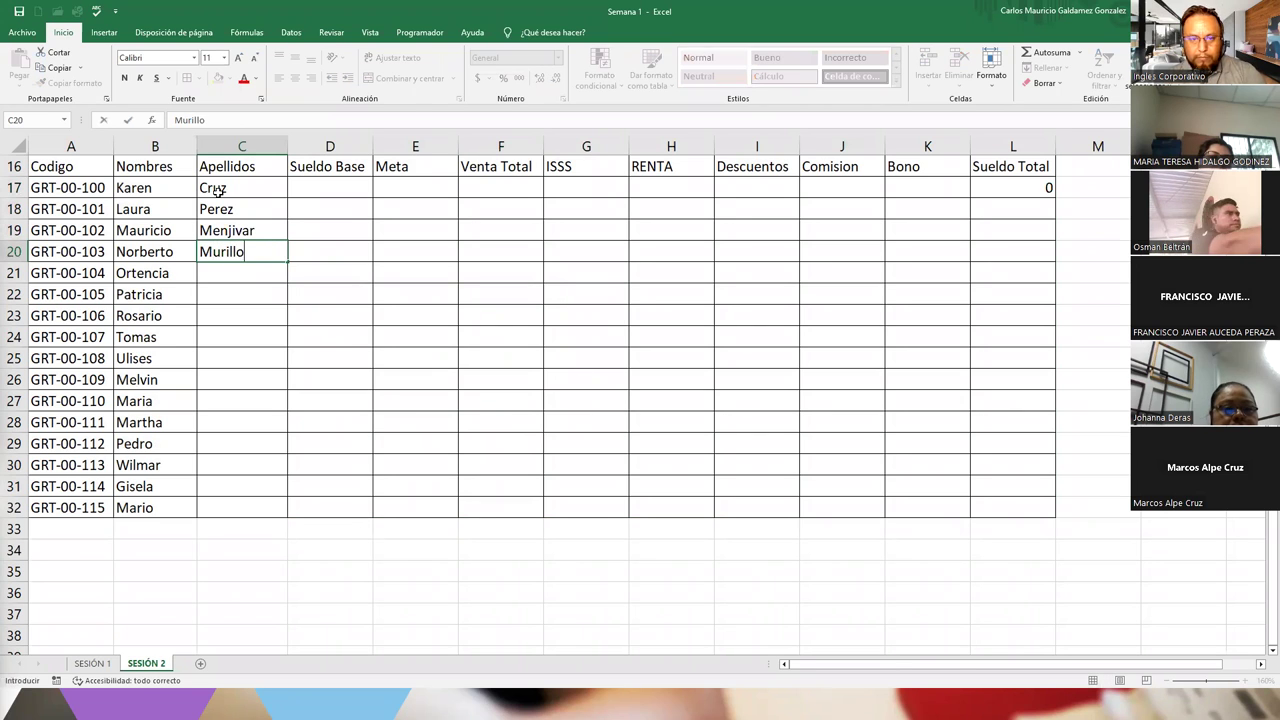
{"action": "key", "text": "Return"}
{"action": "type", "text": "Lozano"}
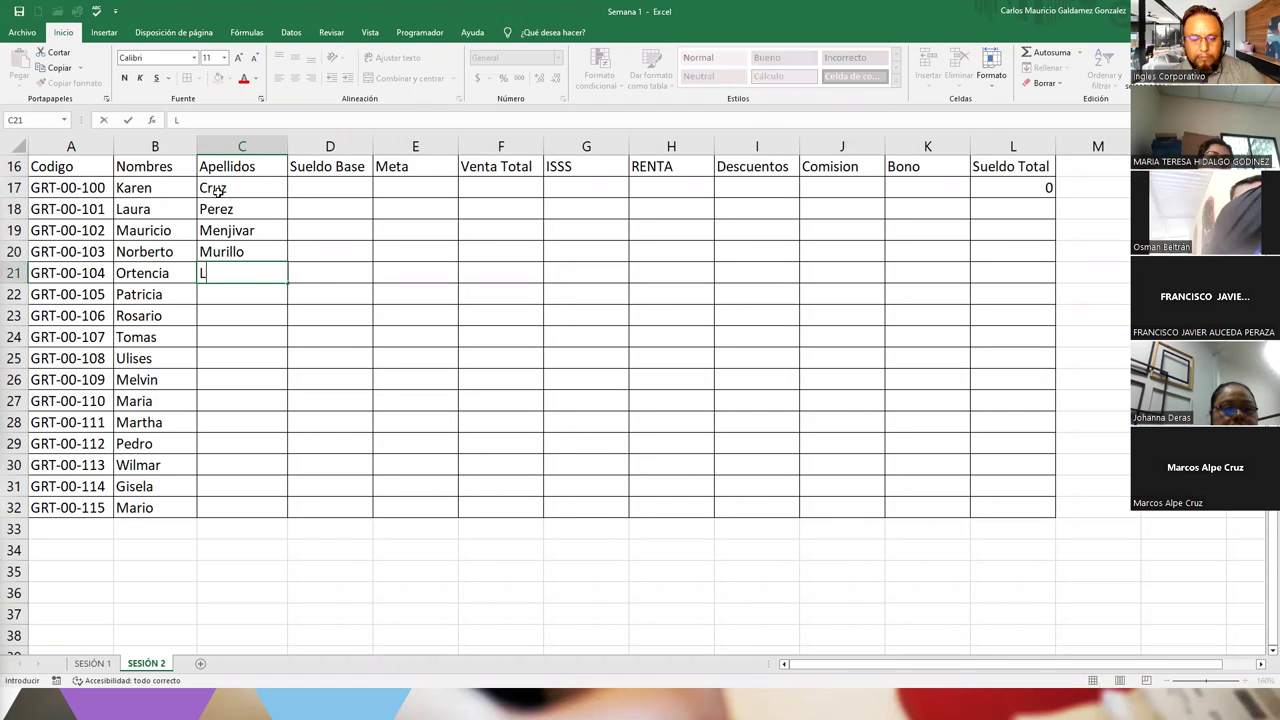
{"action": "key", "text": "Return"}
{"action": "type", "text": "Montoya"}
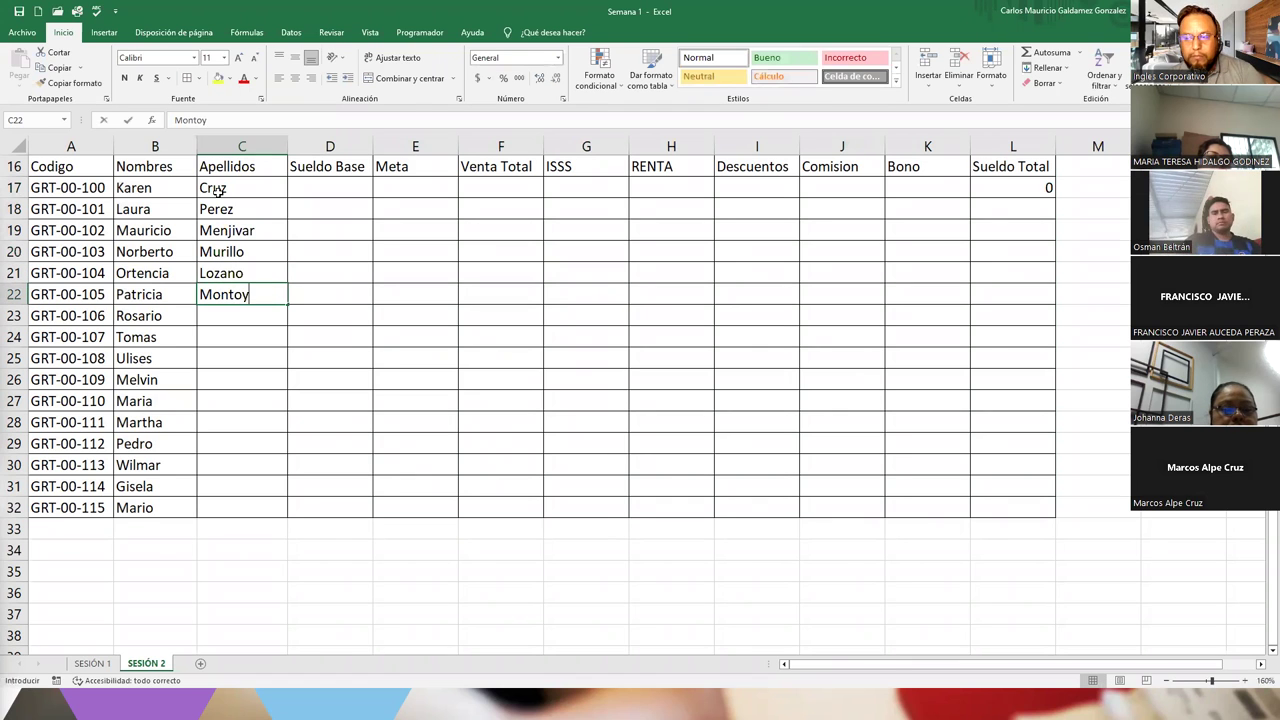
{"action": "key", "text": "Return"}
{"action": "type", "text": "Co"}
{"action": "key", "text": "BackSpace"}
{"action": "key", "text": "BackSpace"}
{"action": "type", "text": "Gomez"}
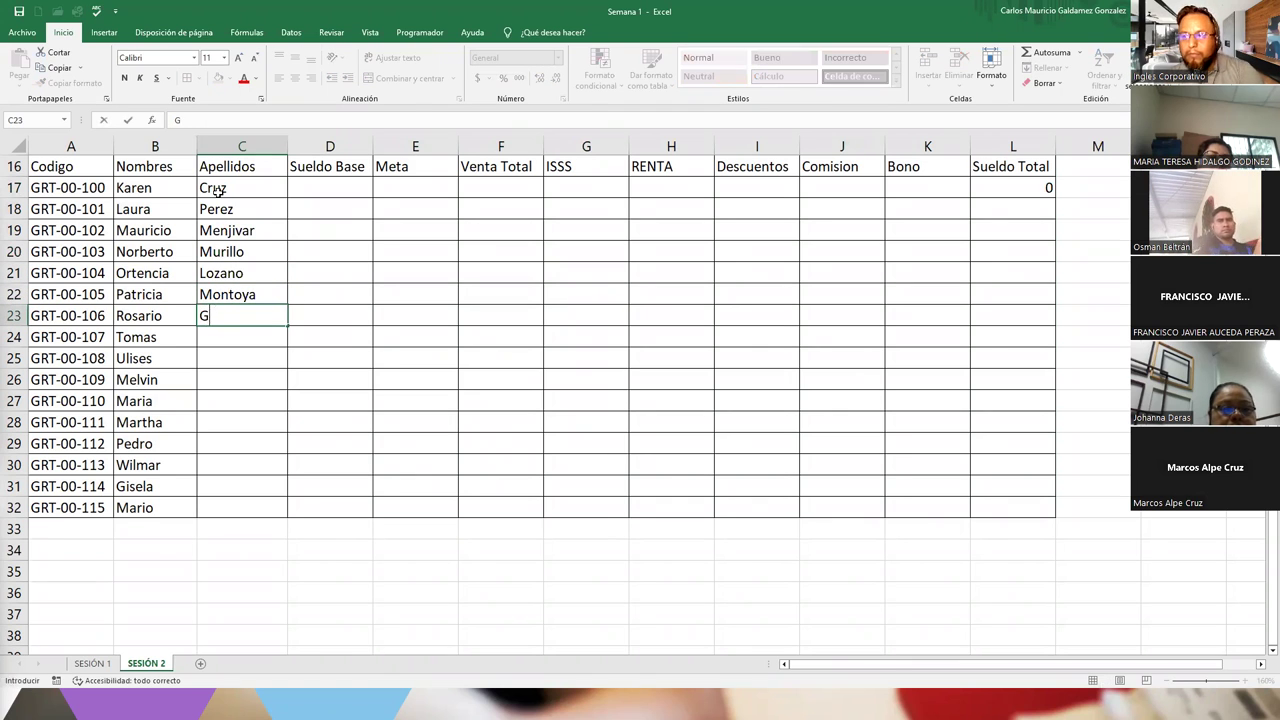
{"action": "key", "text": "Return"}
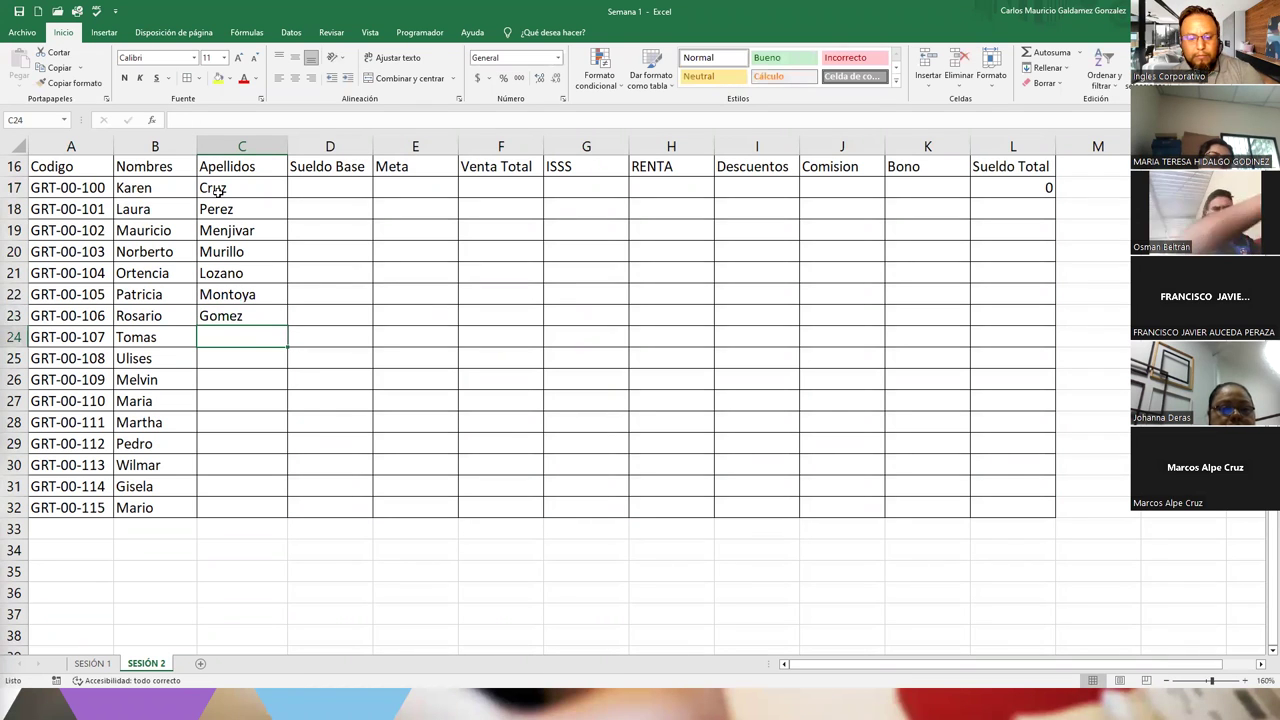
Enter an employee surname in each of the Apellidos cells C24 through C26.
{"action": "type", "text": "Mendoza"}
{"action": "key", "text": "Return"}
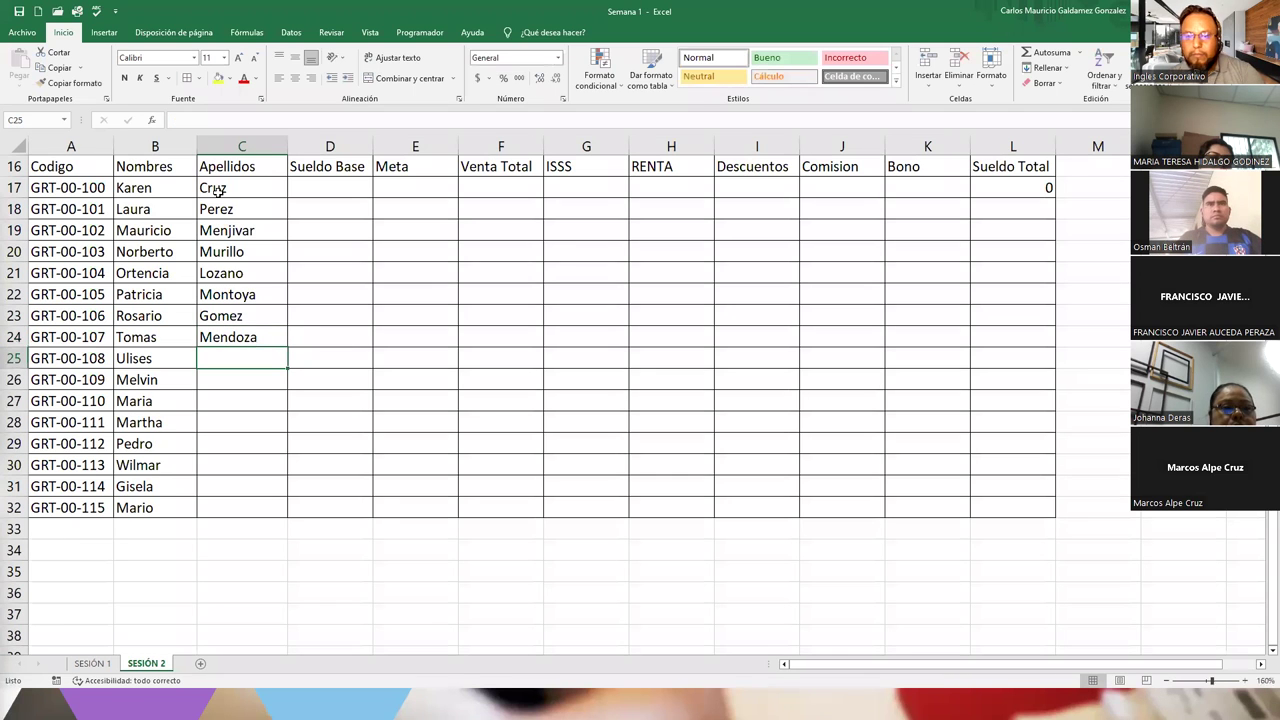
{"action": "type", "text": "Gonzalez"}
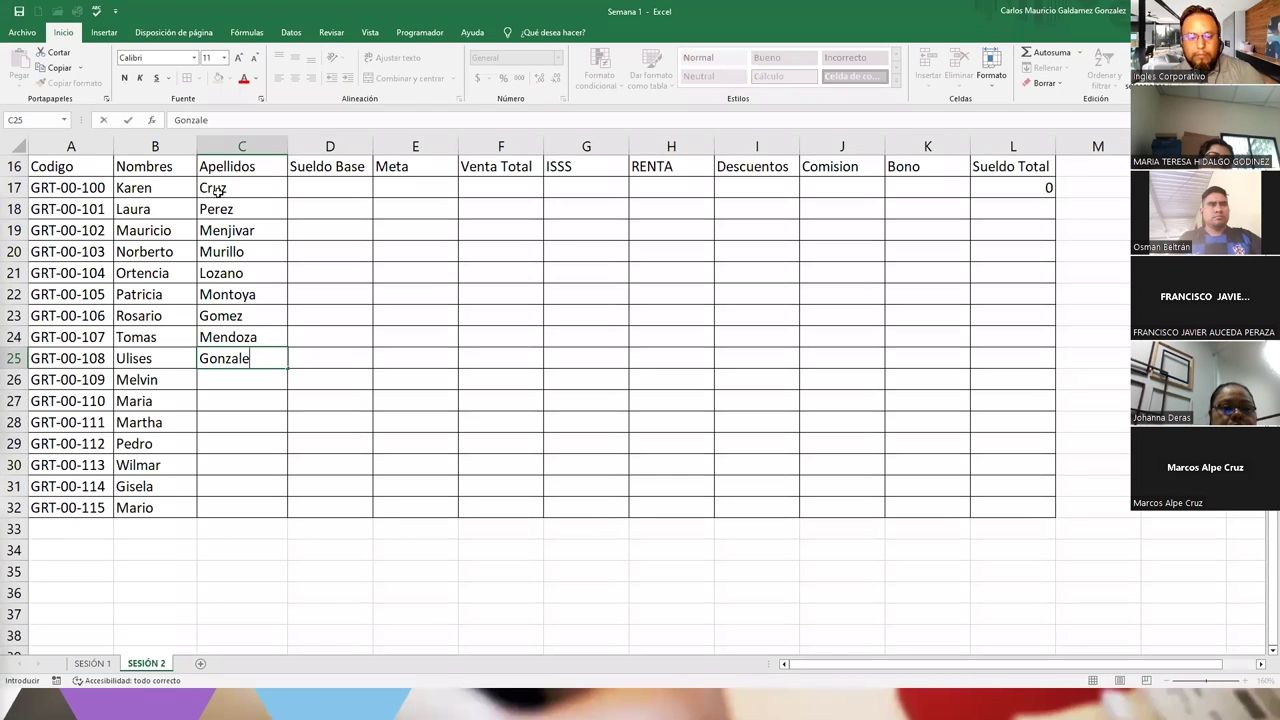
{"action": "key", "text": "Return"}
{"action": "type", "text": "Gomez"}
{"action": "key", "text": "BackSpace"}
{"action": "key", "text": "BackSpace"}
{"action": "key", "text": "BackSpace"}
{"action": "key", "text": "BackSpace"}
{"action": "key", "text": "BackSpace"}
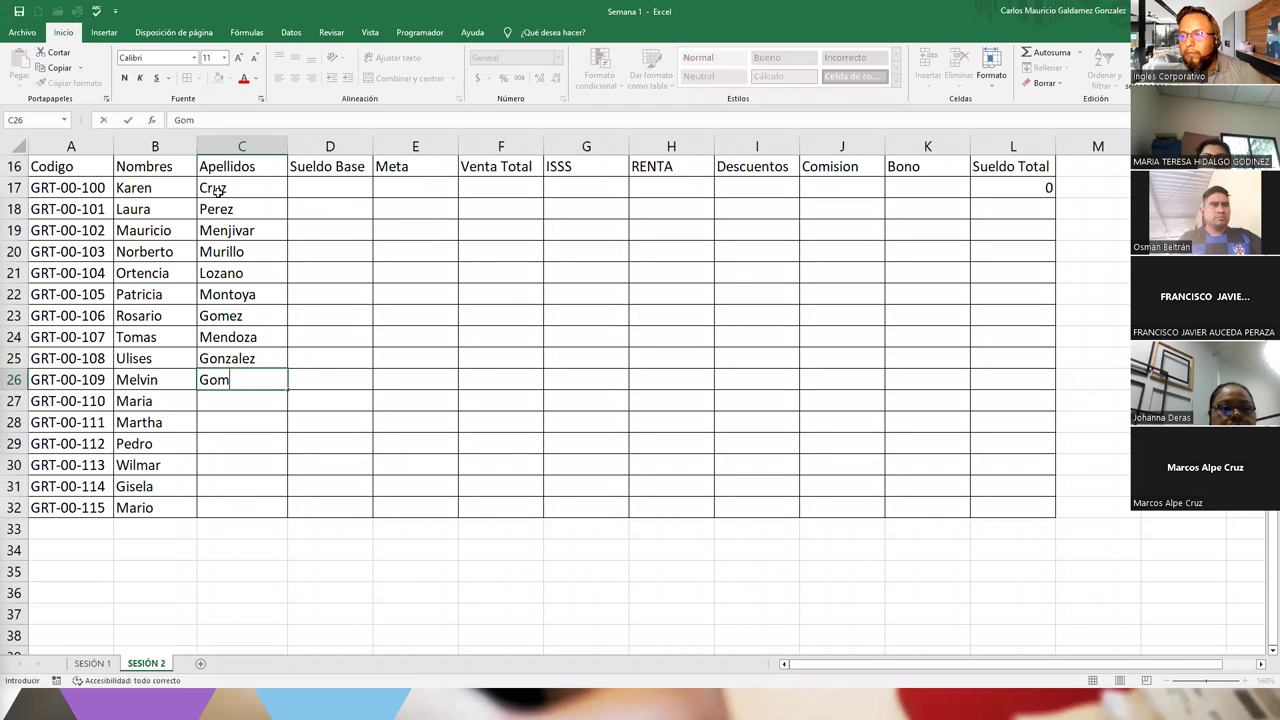
{"action": "type", "text": "Mauricio"}
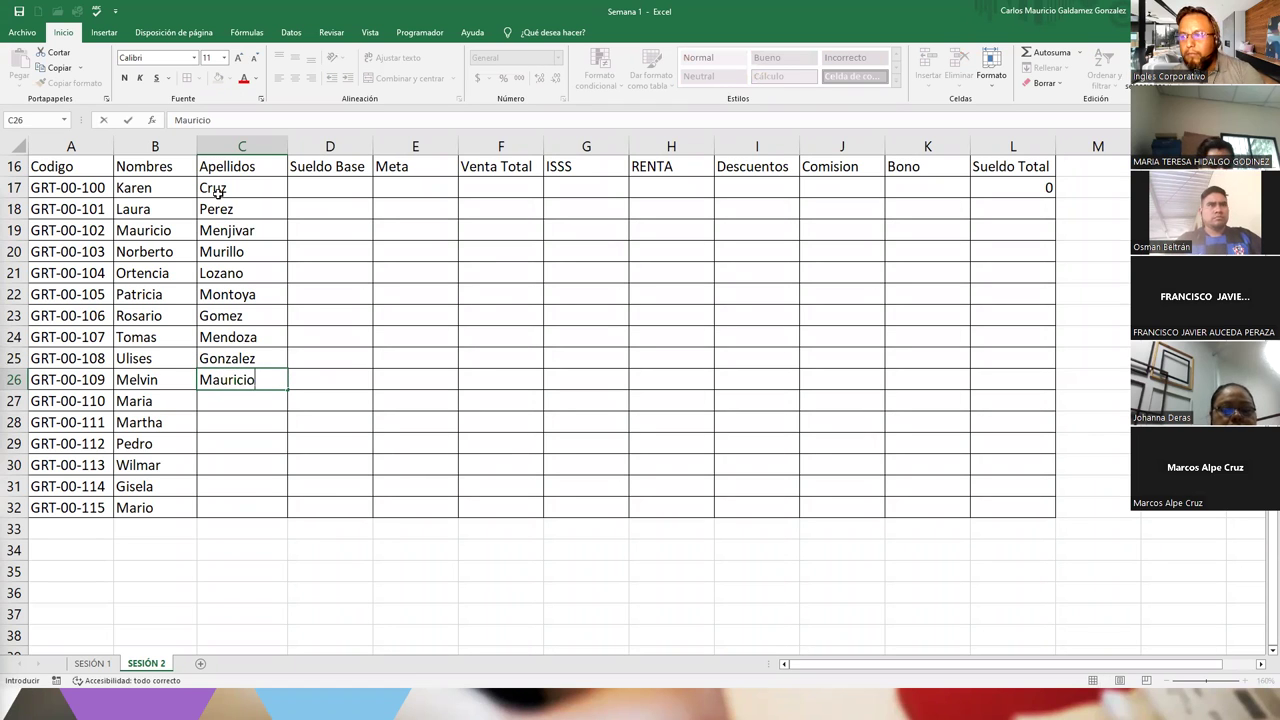
{"action": "key", "text": "Return"}
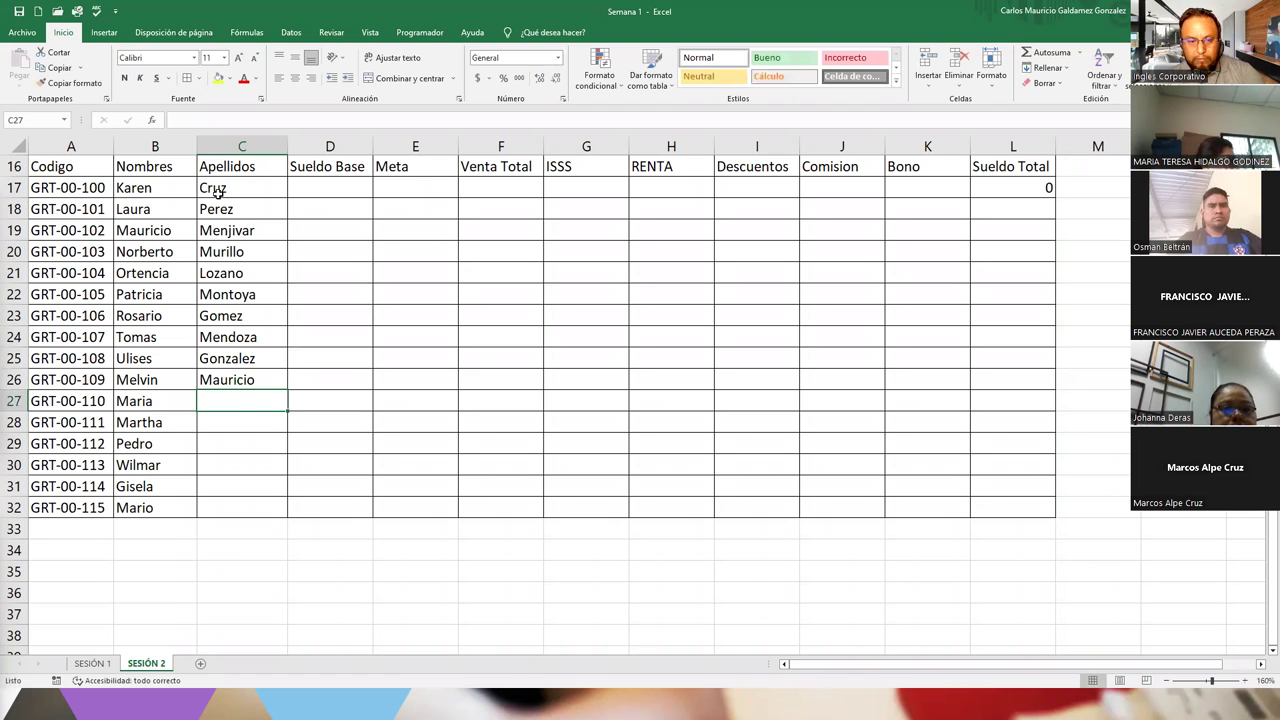
Enter an employee surname in each of the Apellidos cells C27 through C29.
{"action": "type", "text": "Alas"}
{"action": "key", "text": "Return"}
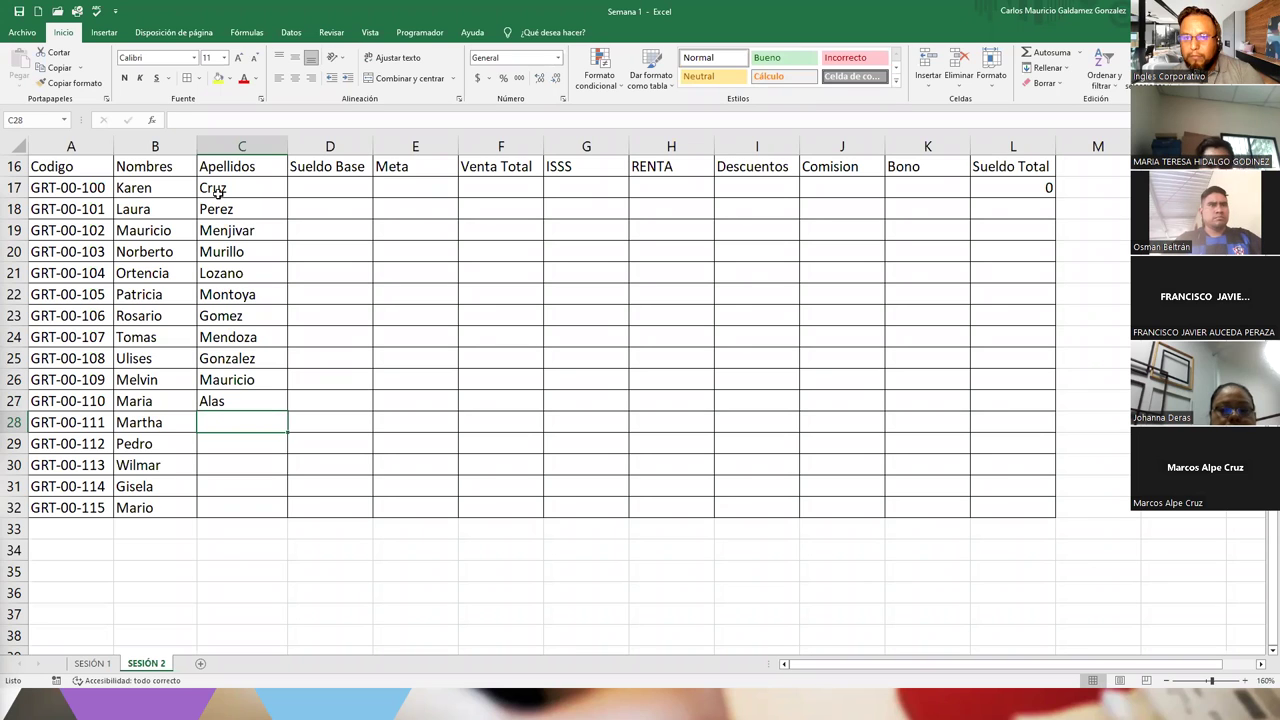
{"action": "type", "text": "Peraza"}
{"action": "key", "text": "BackSpace"}
{"action": "type", "text": "za"}
{"action": "key", "text": "Return"}
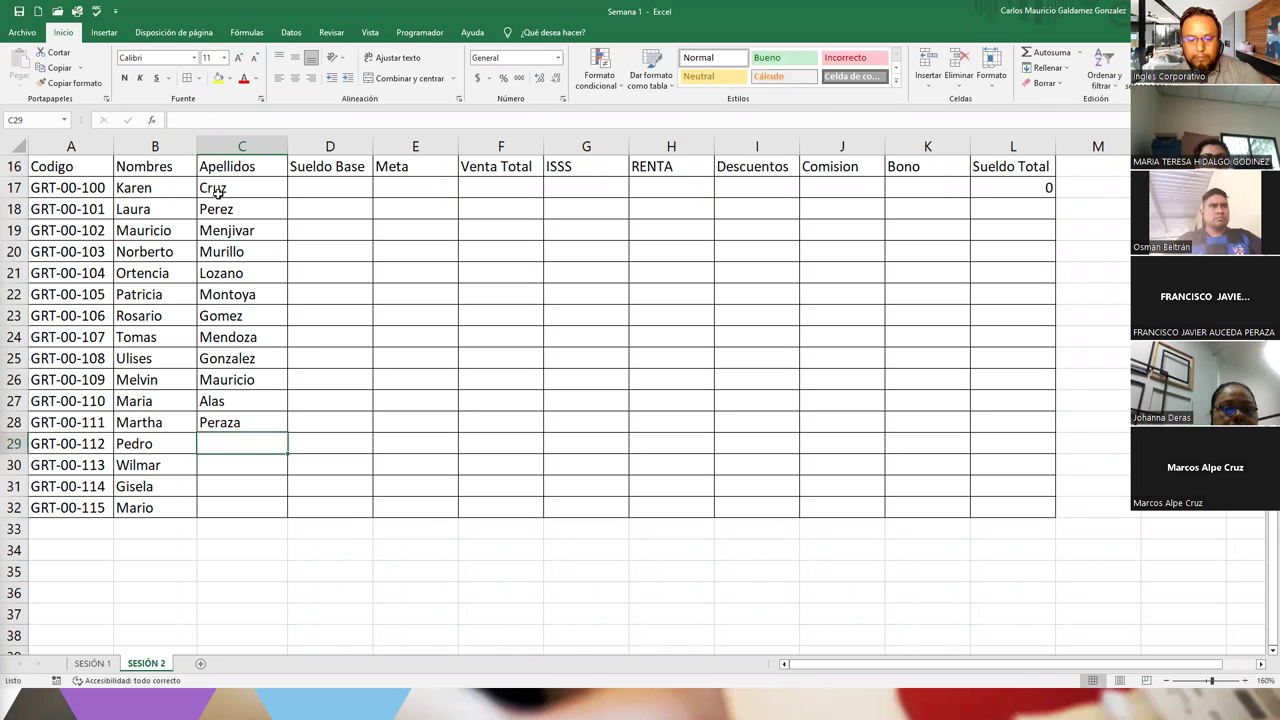
{"action": "type", "text": "Marroquin"}
{"action": "key", "text": "Return"}
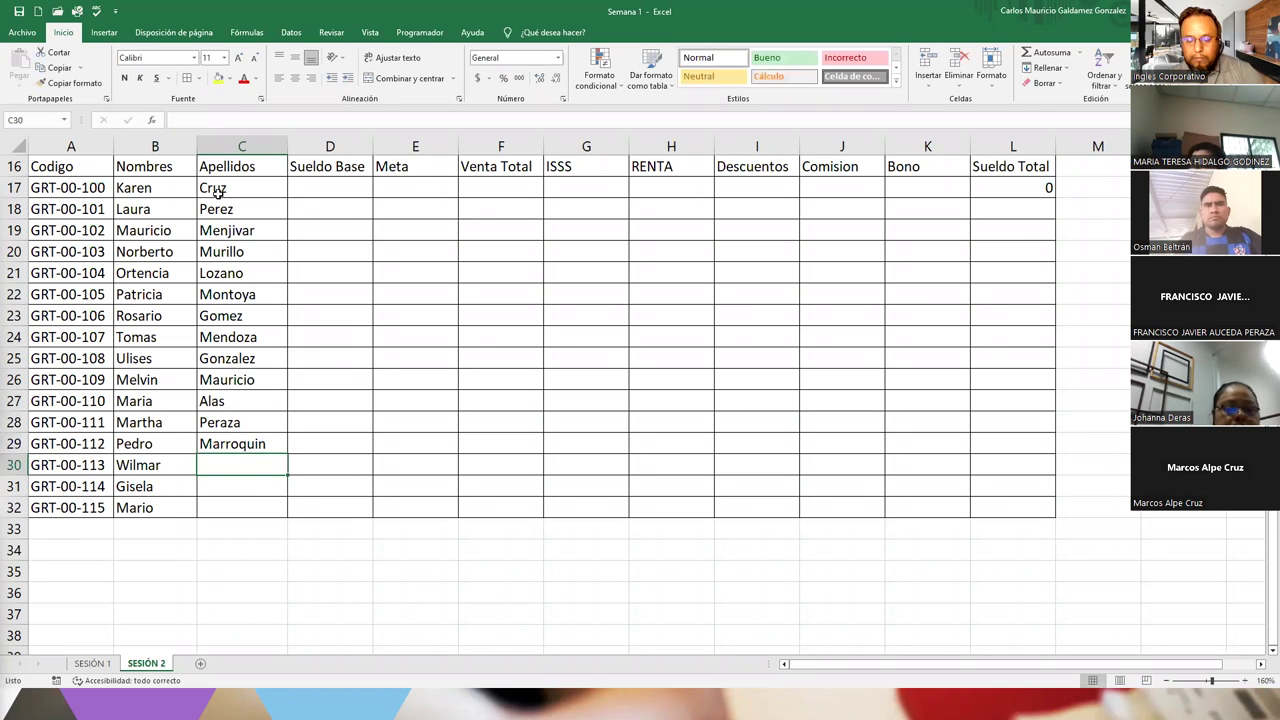
Complete the Apellidos column by entering an employee surname in each cell of C30:C32.
{"action": "type", "text": "Galdamez"}
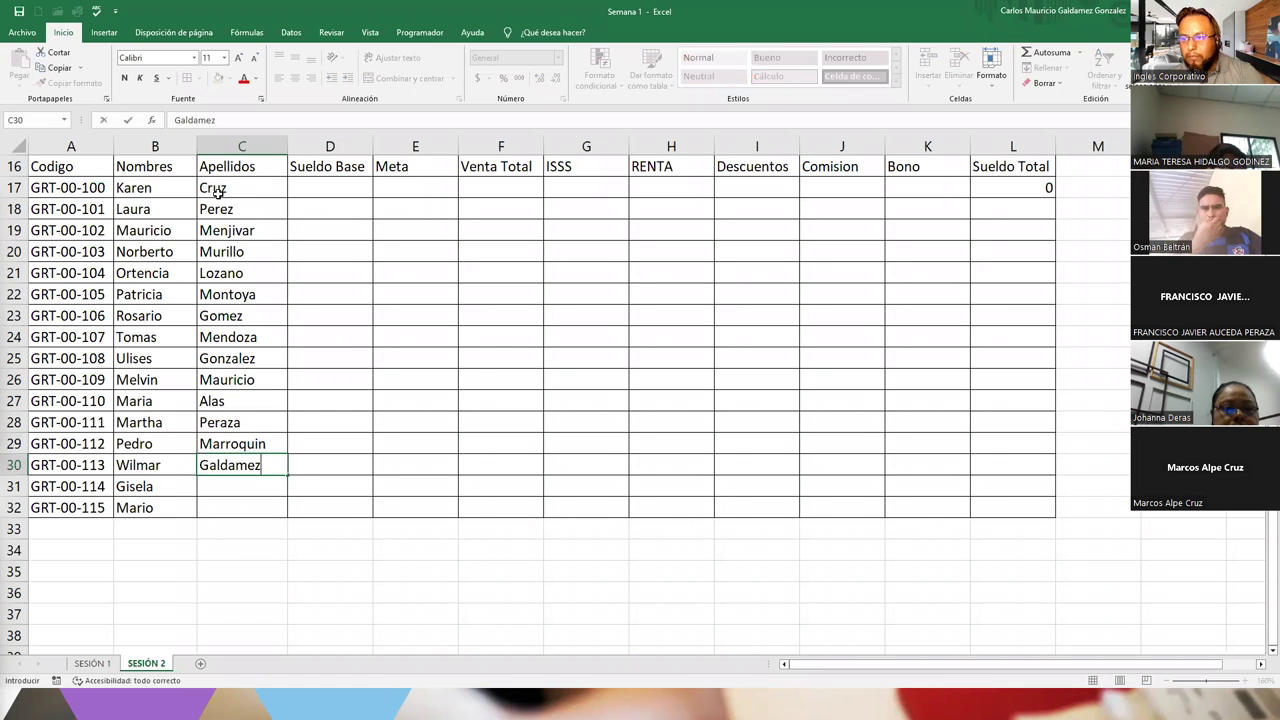
{"action": "key", "text": "Return"}
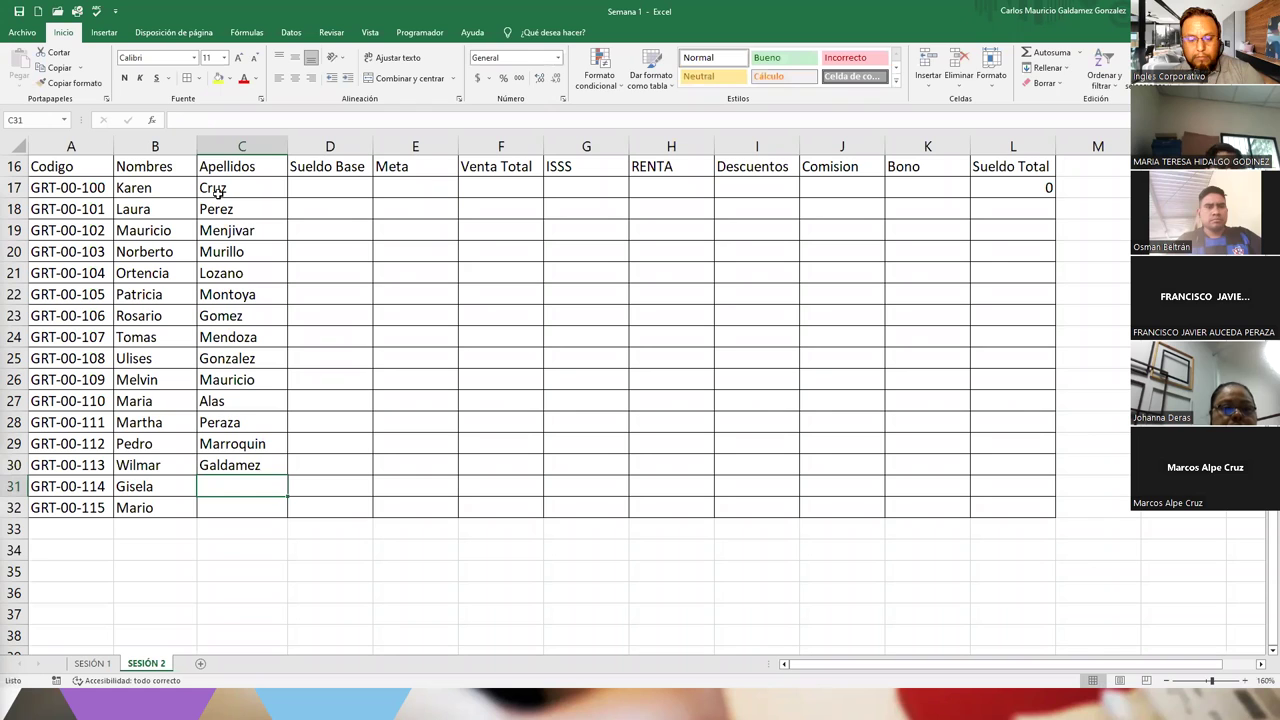
{"action": "type", "text": "Marr"}
{"action": "type", "text": "oquin"}
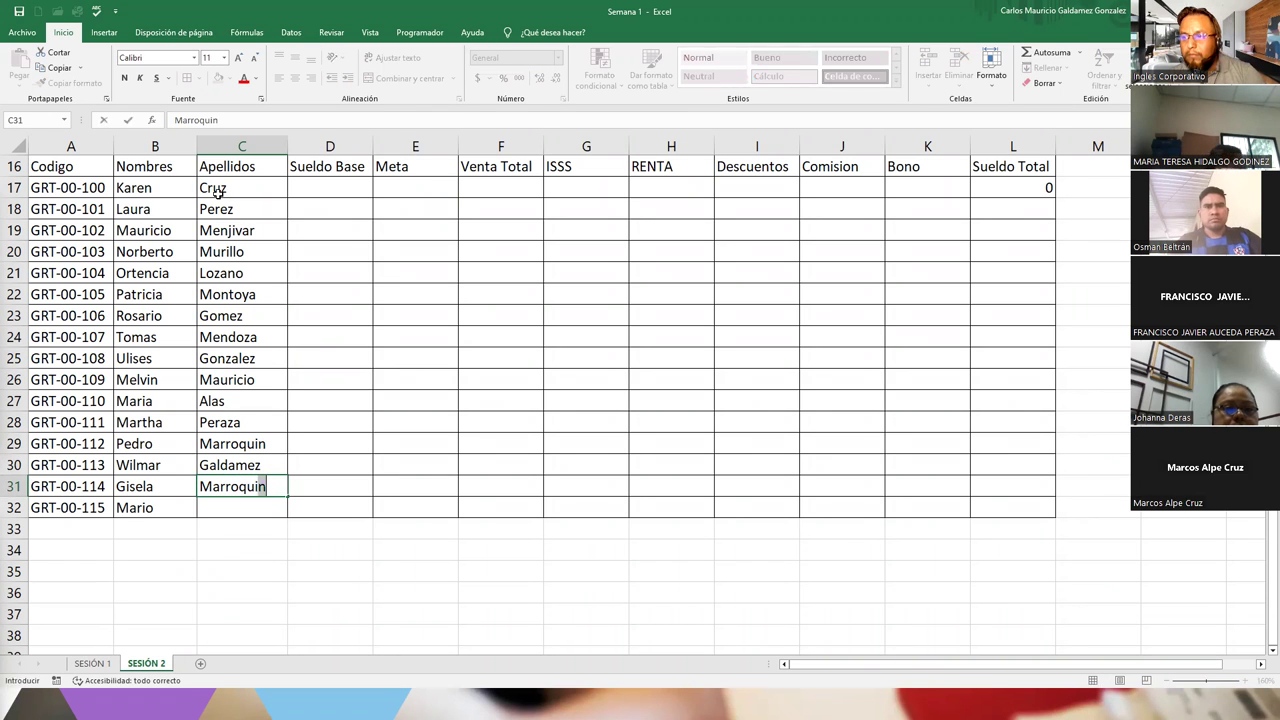
{"action": "key", "text": "Return"}
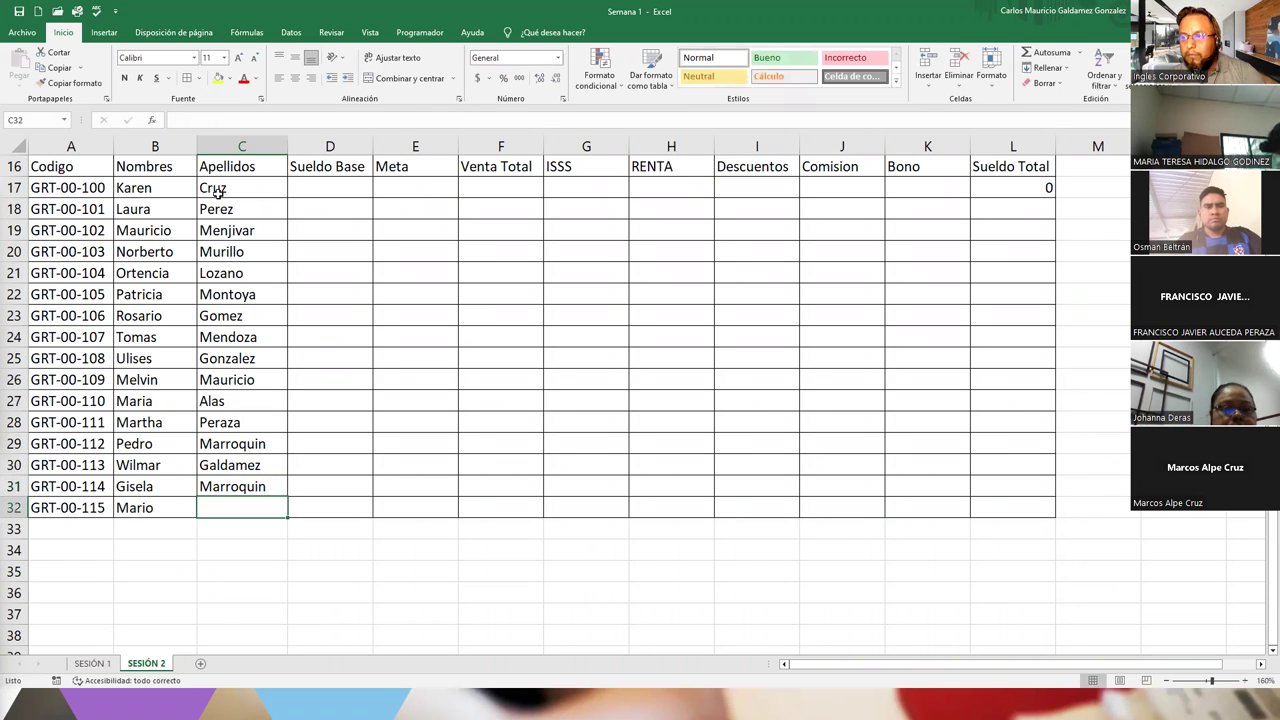
{"action": "type", "text": "Gomez"}
{"action": "key", "text": "Return"}
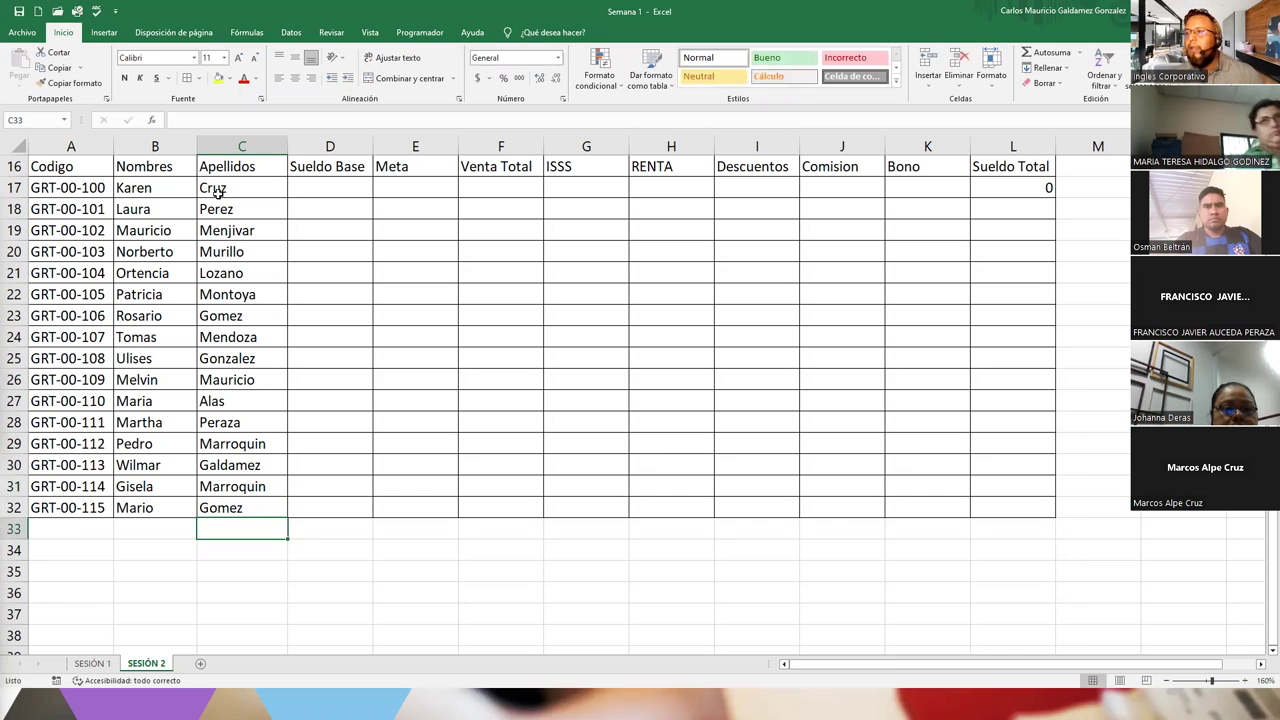
Take a rectangular screen snip of the payroll table including its row and column headings.
{"action": "left_click", "coordinate": [335, 191]}
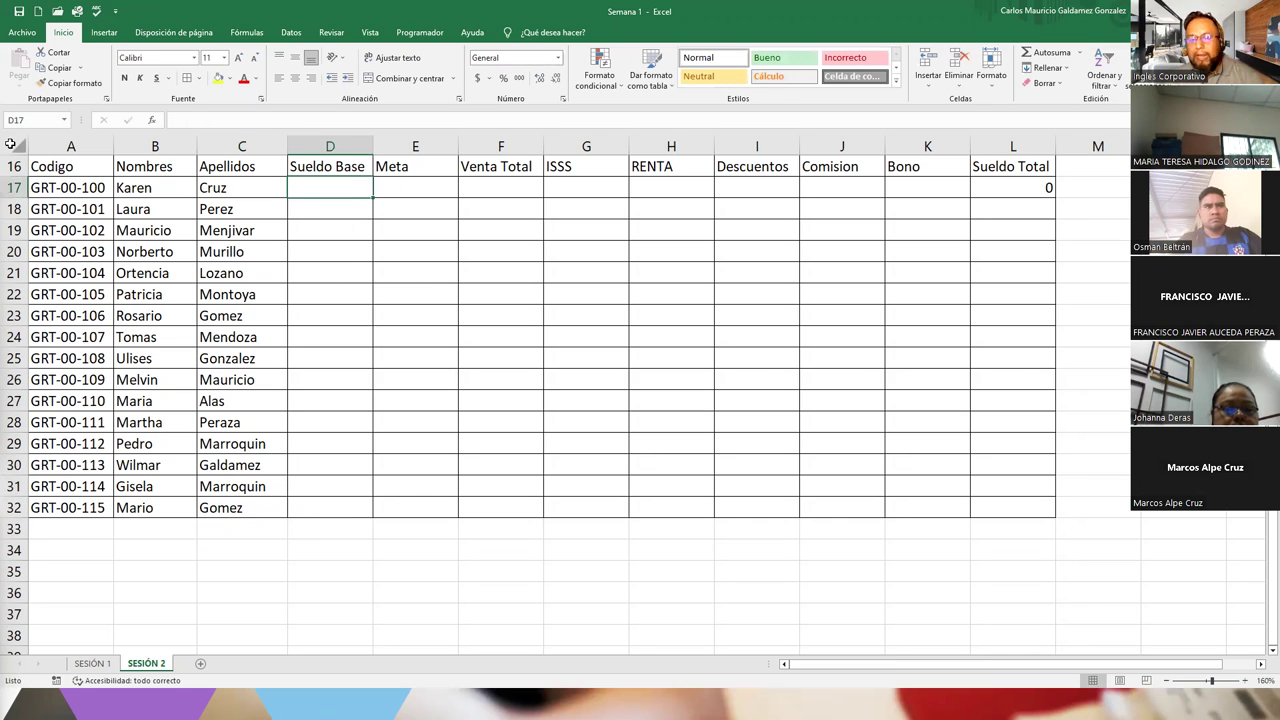
{"action": "key", "text": "super+shift+s"}
{"action": "left_click_drag", "start_coordinate": [8, 138], "coordinate": [1085, 560]}
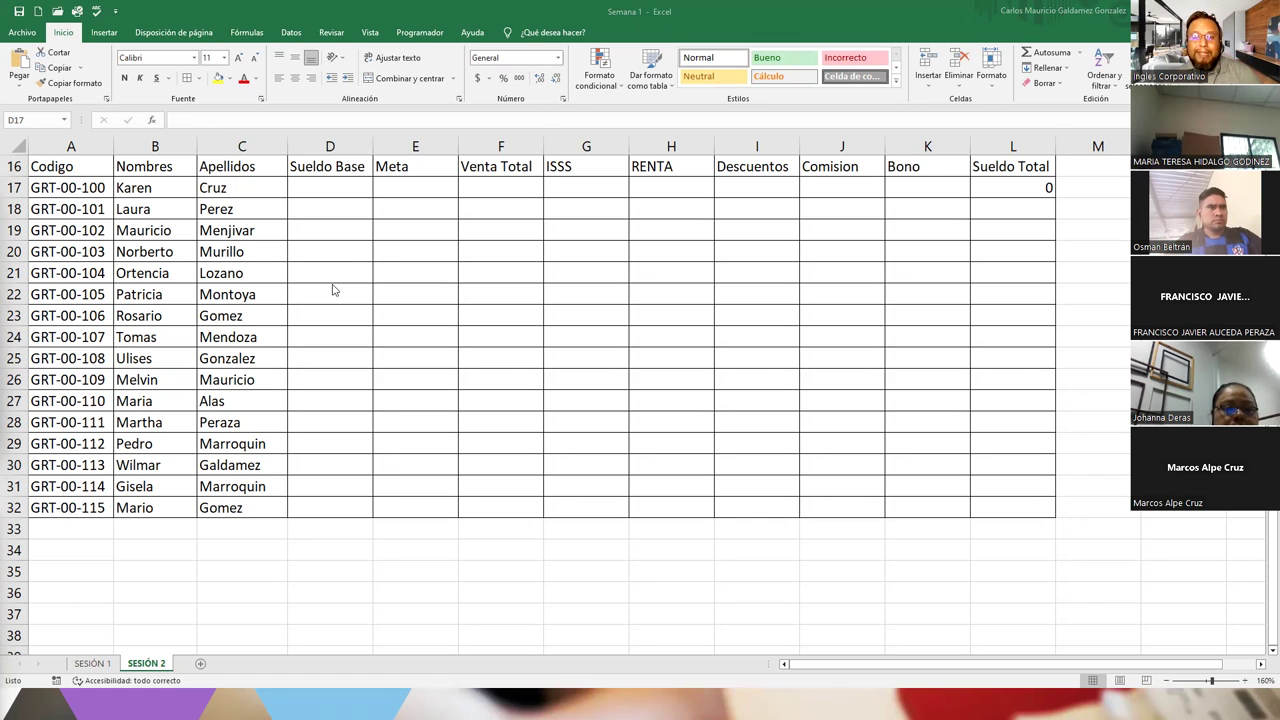
{"action": "left_click", "coordinate": [576, 170]}
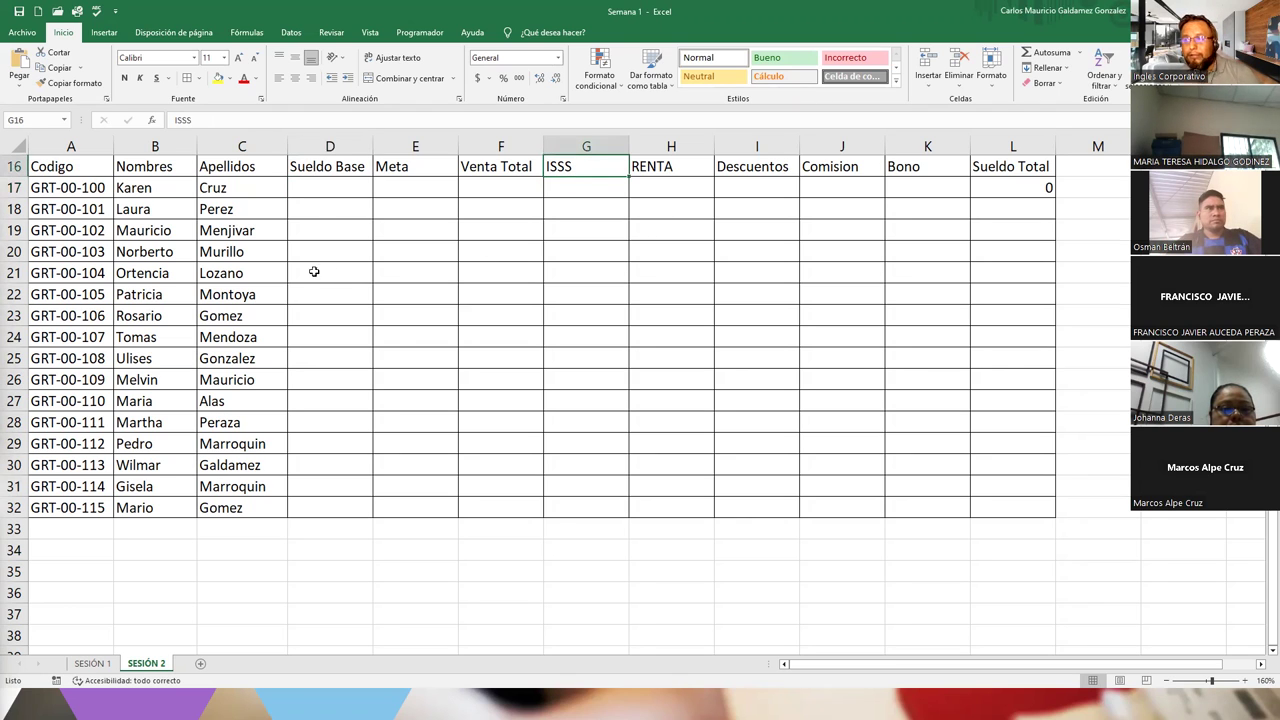
Enter a base salary of 400 in D17 and copy it down the Sueldo Base column through D32.
{"action": "left_click", "coordinate": [313, 188]}
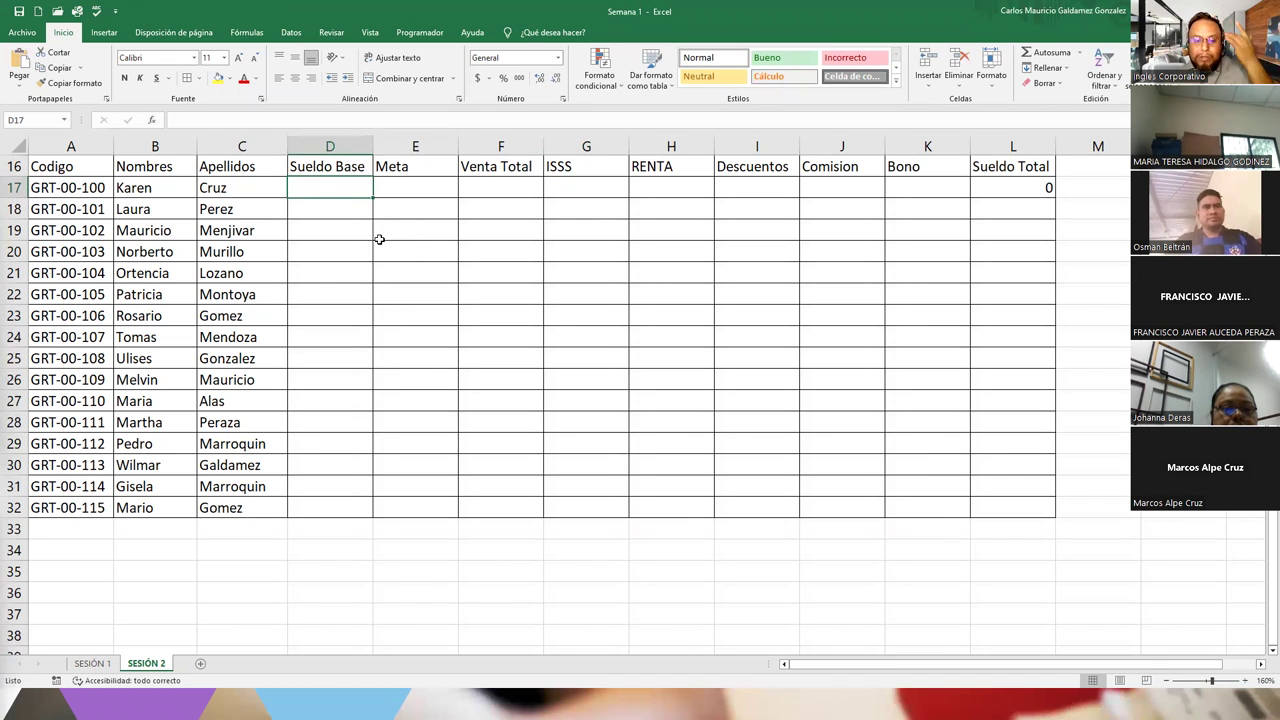
{"action": "type", "text": "400"}
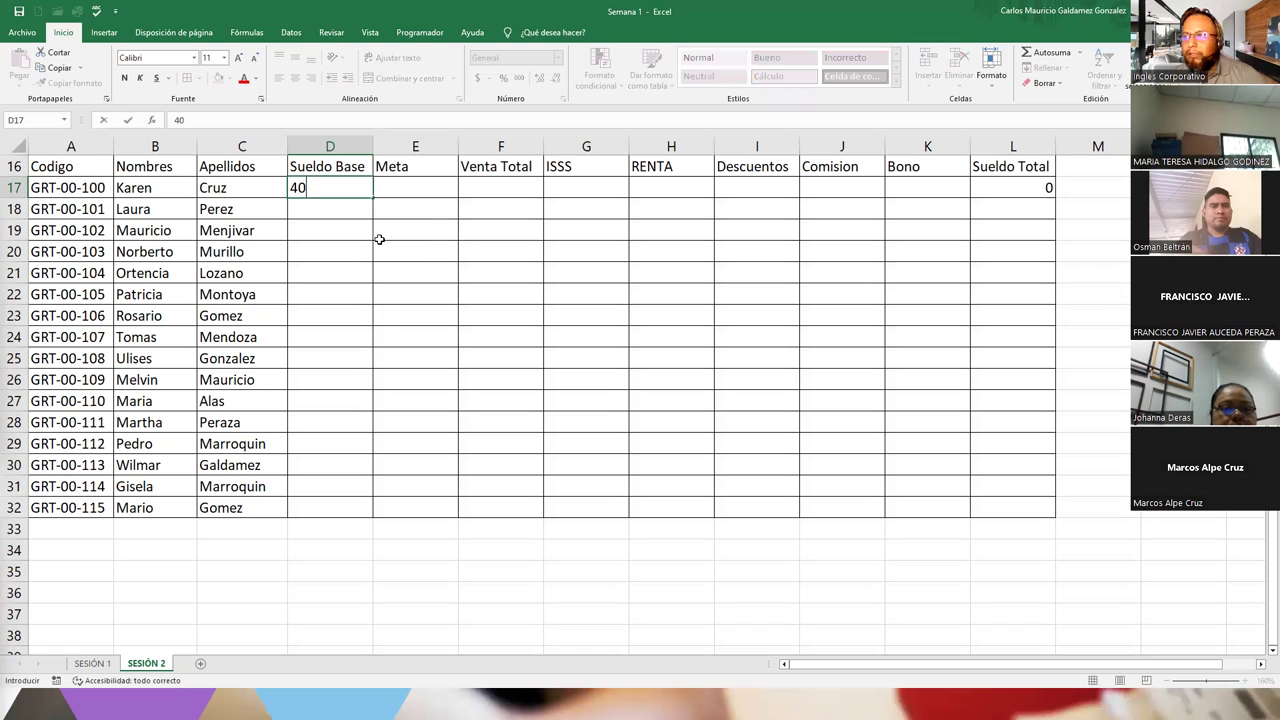
{"action": "key", "text": "Return"}
{"action": "left_click", "coordinate": [328, 186]}
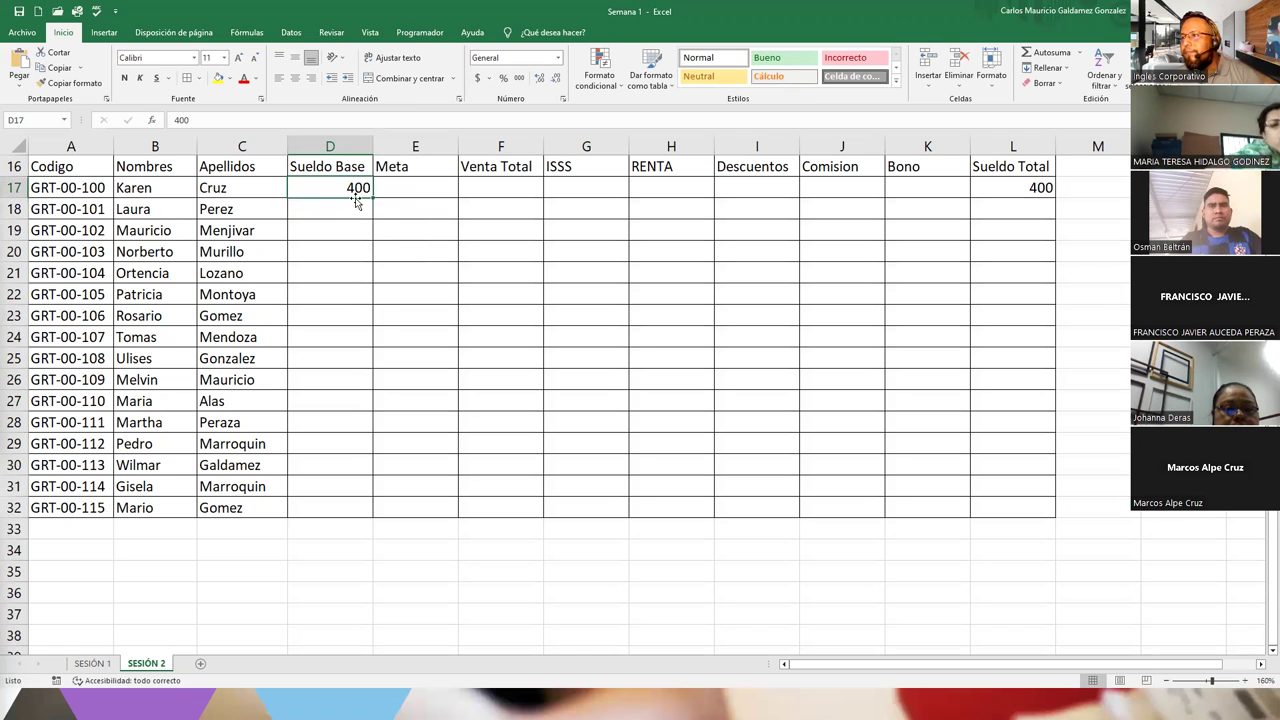
{"action": "key", "text": "ctrl+c"}
{"action": "left_click_drag", "start_coordinate": [349, 206], "coordinate": [326, 507]}
{"action": "key", "text": "ctrl+v"}
{"action": "left_click", "coordinate": [326, 507]}
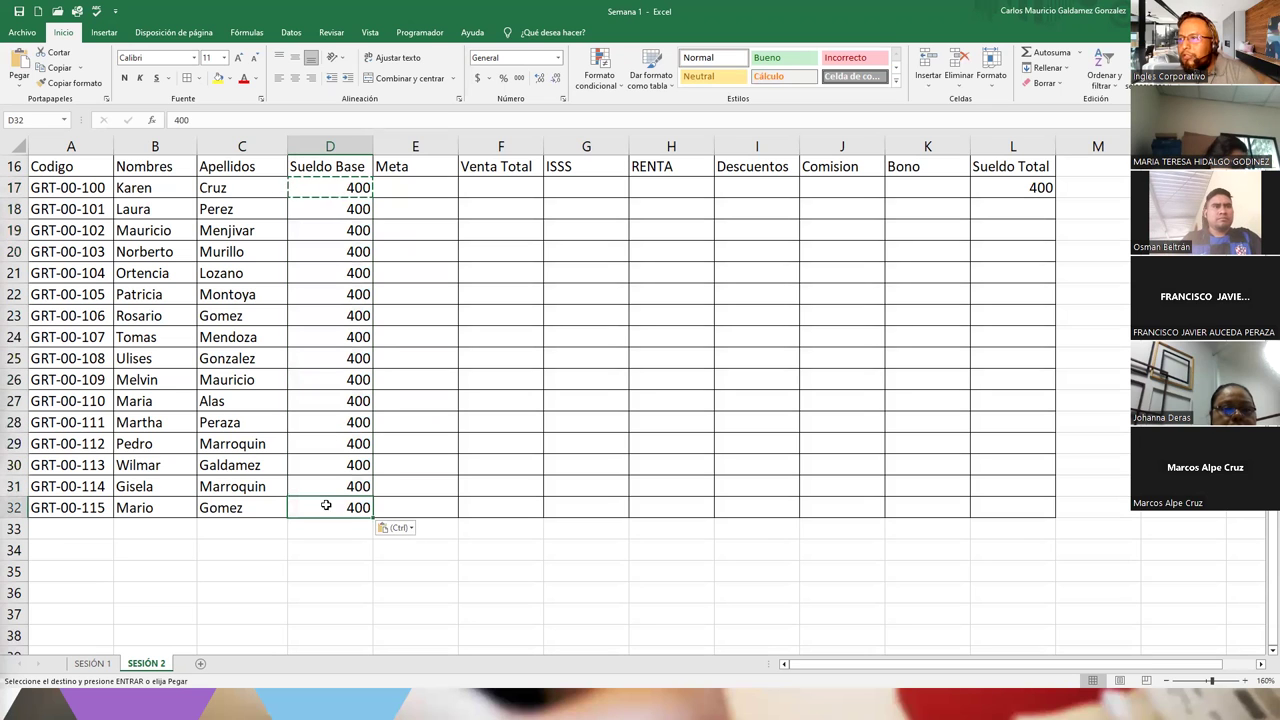
Set the Sueldo Base values to 450 in D19 and D26, and to 387 in D30.
{"action": "left_click", "coordinate": [330, 232]}
{"action": "type", "text": "450"}
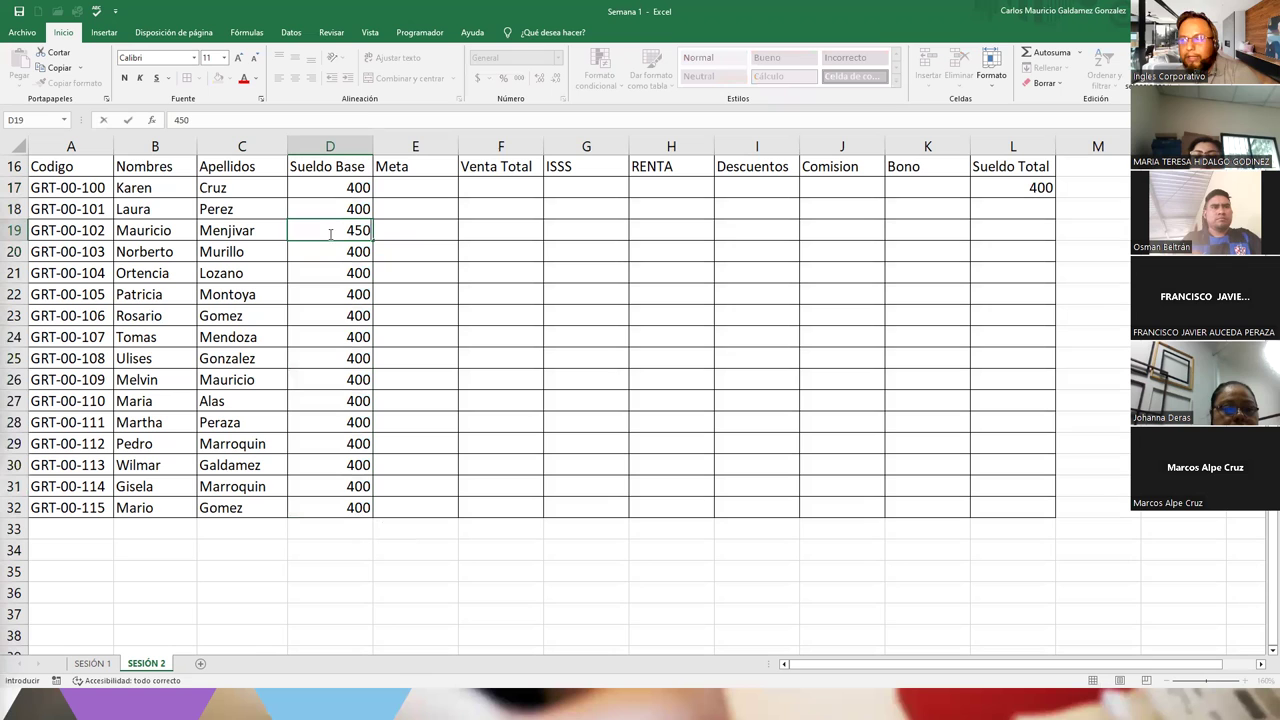
{"action": "left_click", "coordinate": [326, 377]}
{"action": "type", "text": "450"}
{"action": "left_click", "coordinate": [328, 463]}
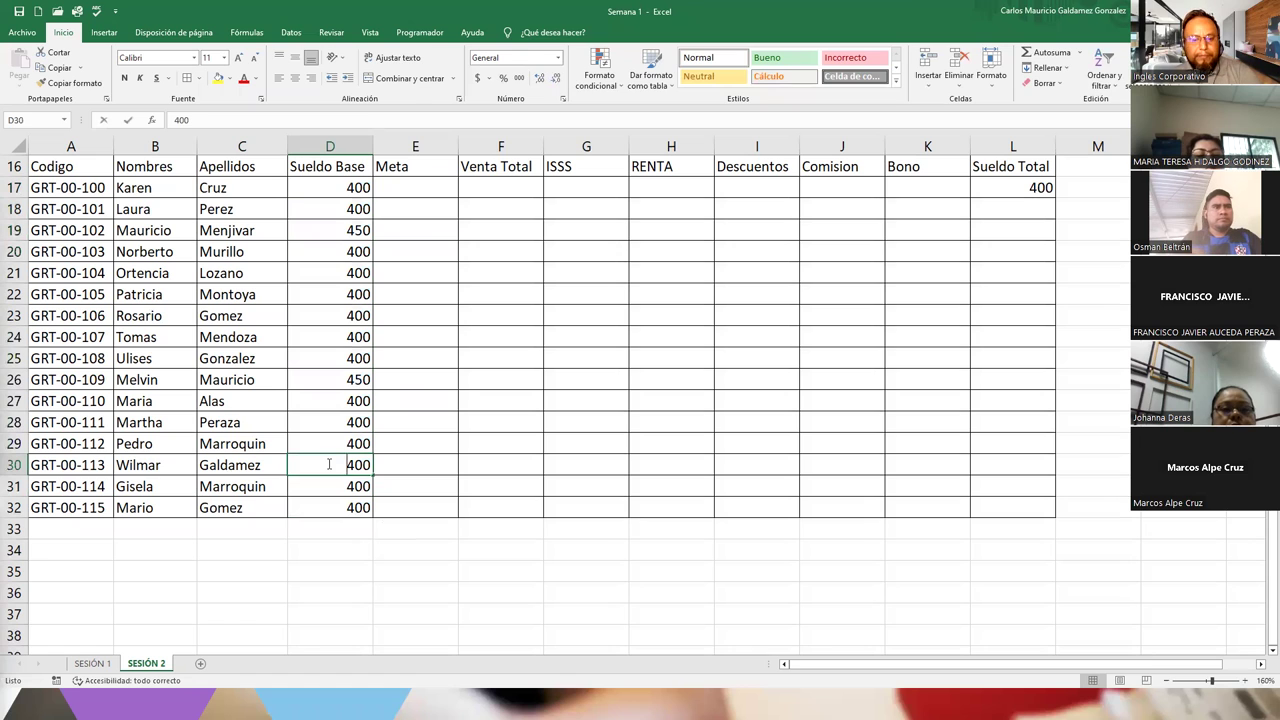
{"action": "type", "text": "387"}
{"action": "left_click", "coordinate": [334, 404]}
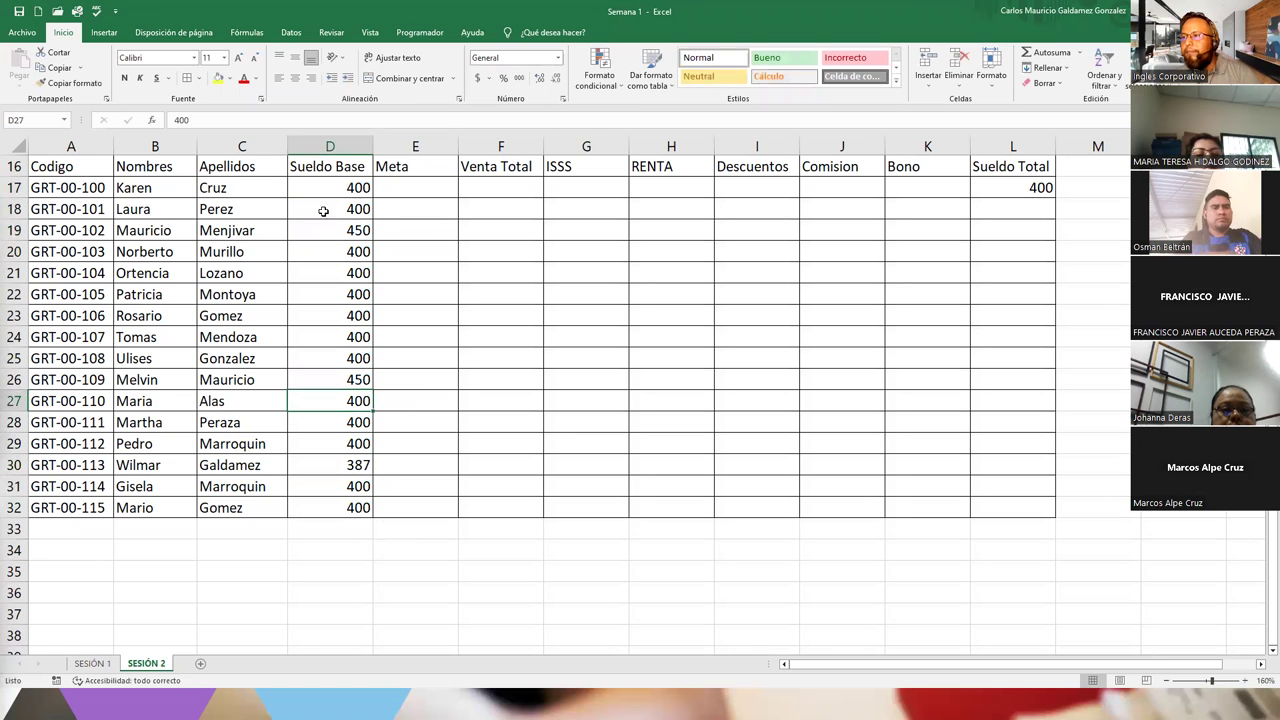
Apply the accounting number format with dollar sign to the range D17:L32.
{"action": "left_click_drag", "start_coordinate": [323, 184], "coordinate": [994, 506]}
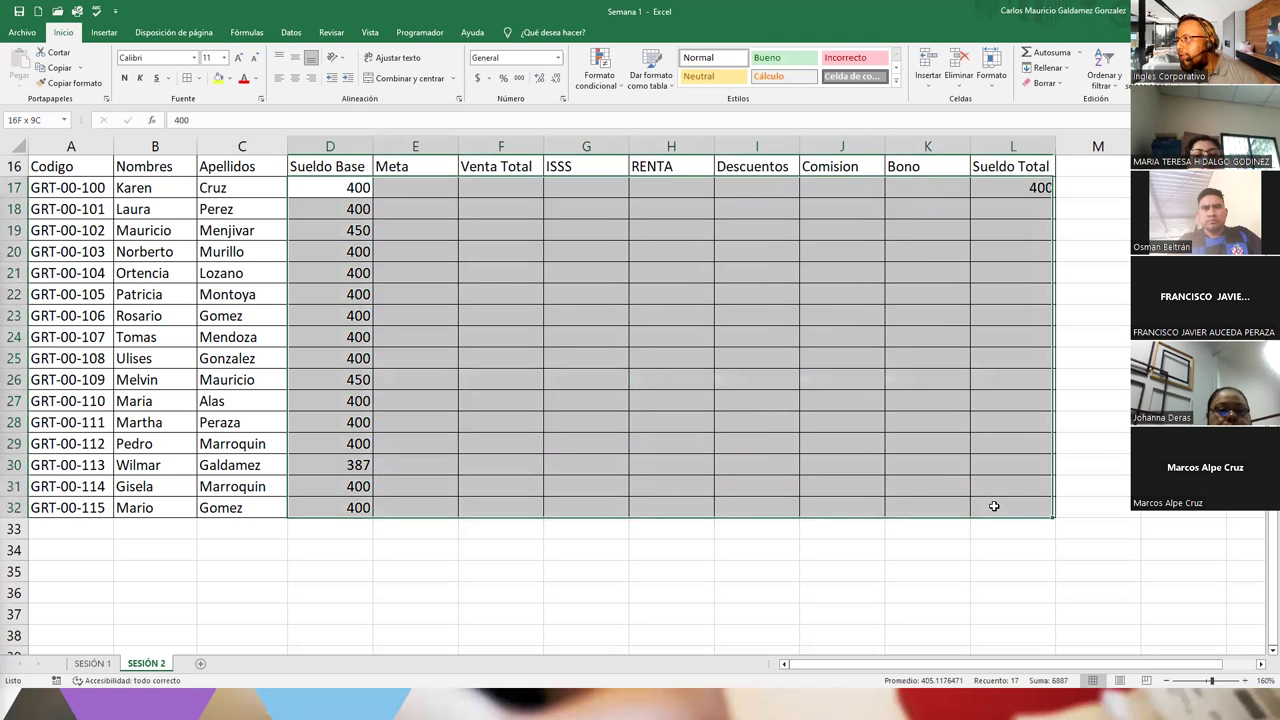
{"action": "left_click", "coordinate": [476, 79]}
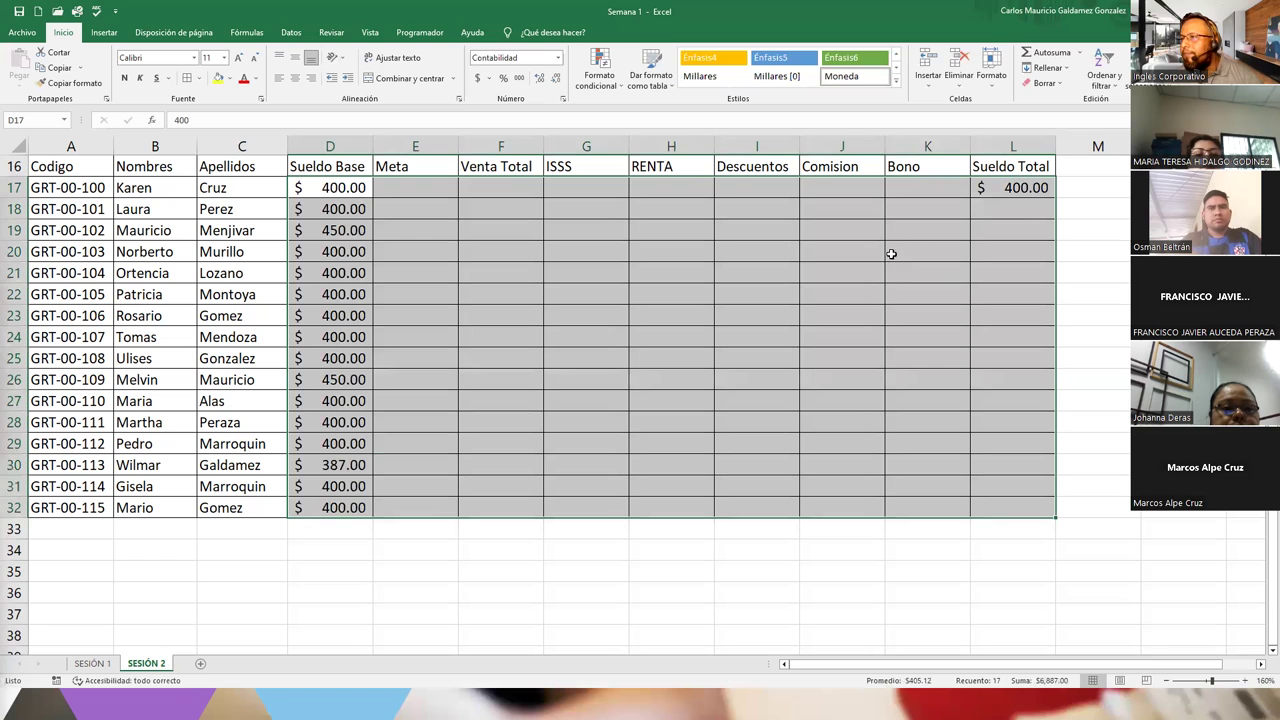
Check the Sueldo Total formula in L17 and fill it down the column through L32.
{"action": "left_click", "coordinate": [988, 186]}
{"action": "double_click", "coordinate": [987, 188]}
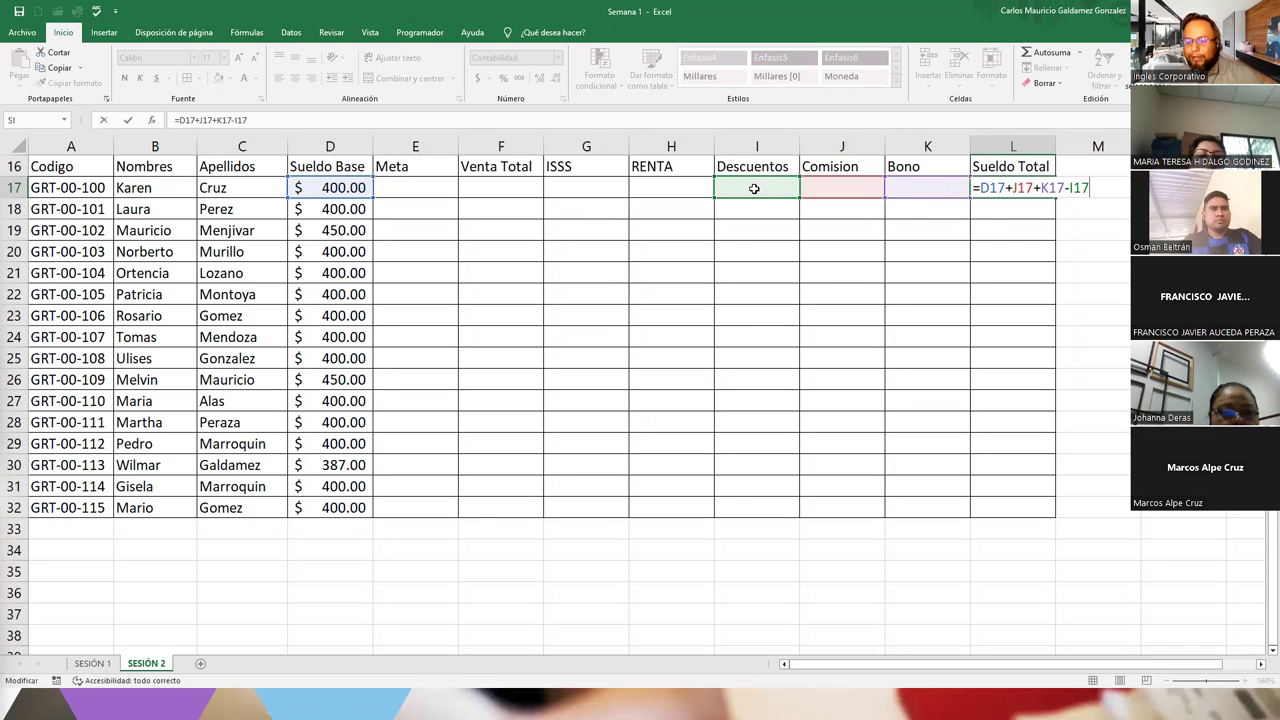
{"action": "key", "text": "Return"}
{"action": "left_click", "coordinate": [1045, 196]}
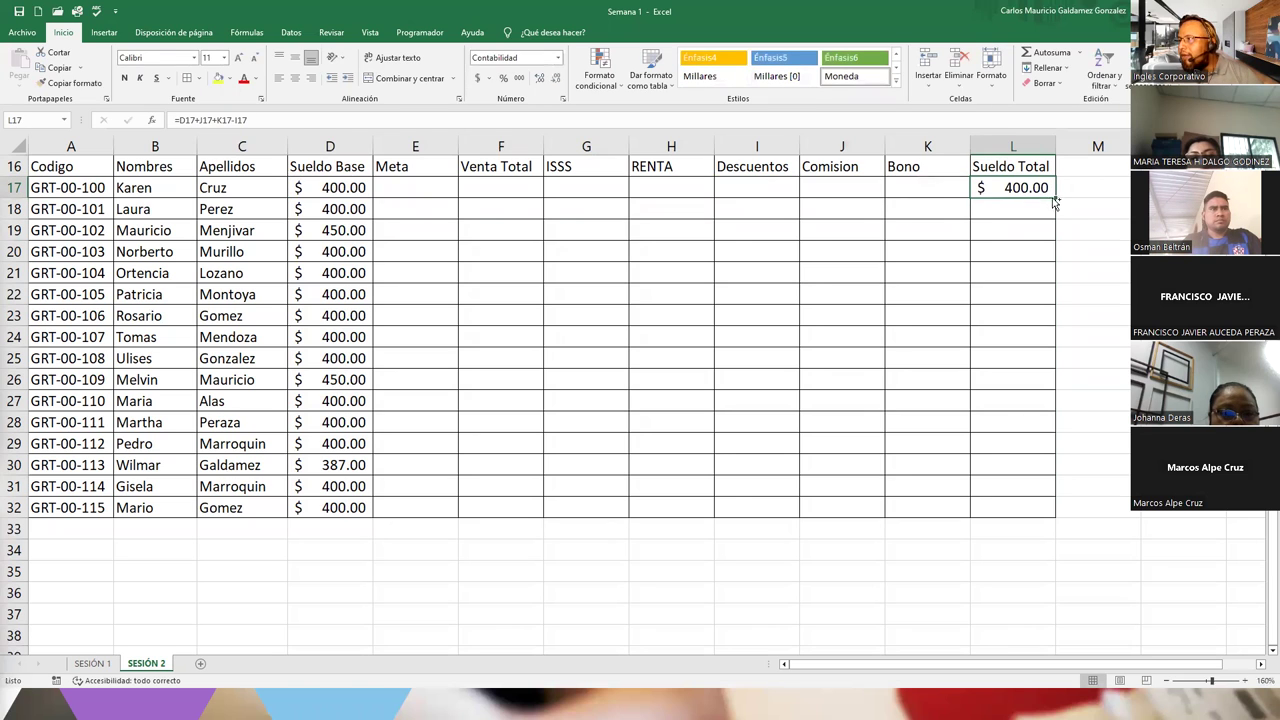
{"action": "double_click", "coordinate": [1057, 197]}
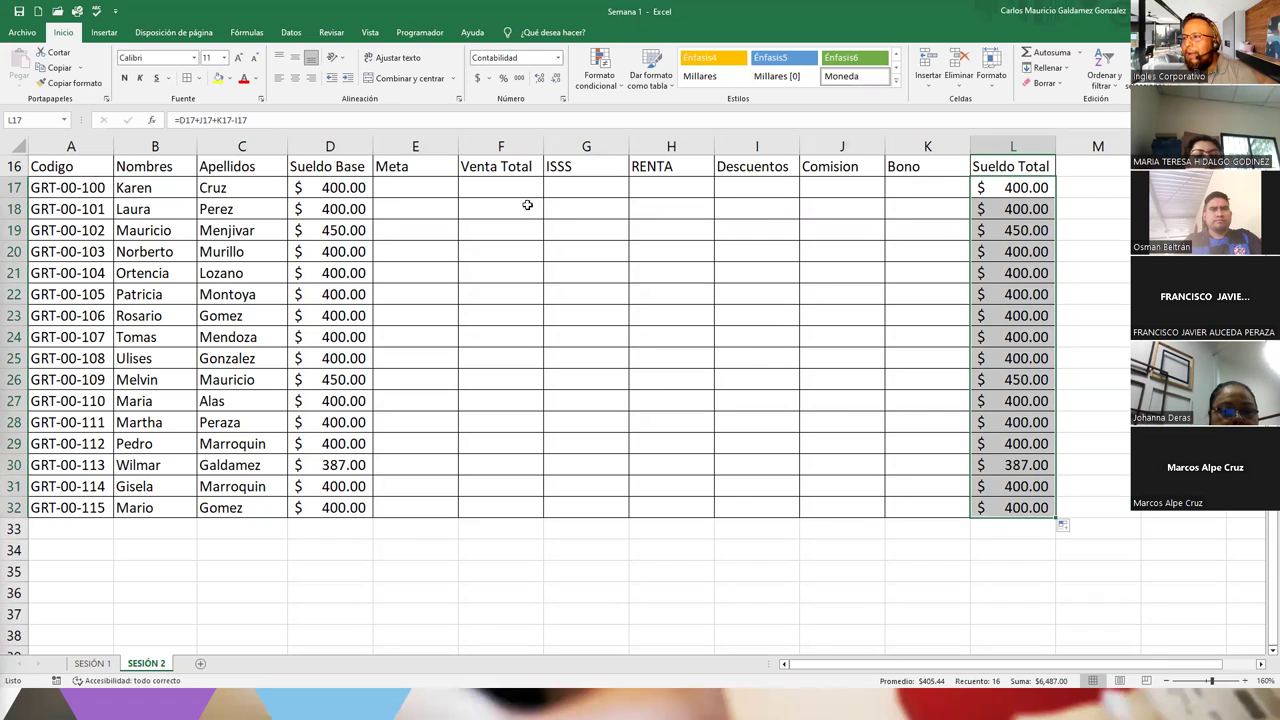
Enter a sales goal of 4100 in E17 and copy it down the Meta column through E32.
{"action": "left_click", "coordinate": [437, 188]}
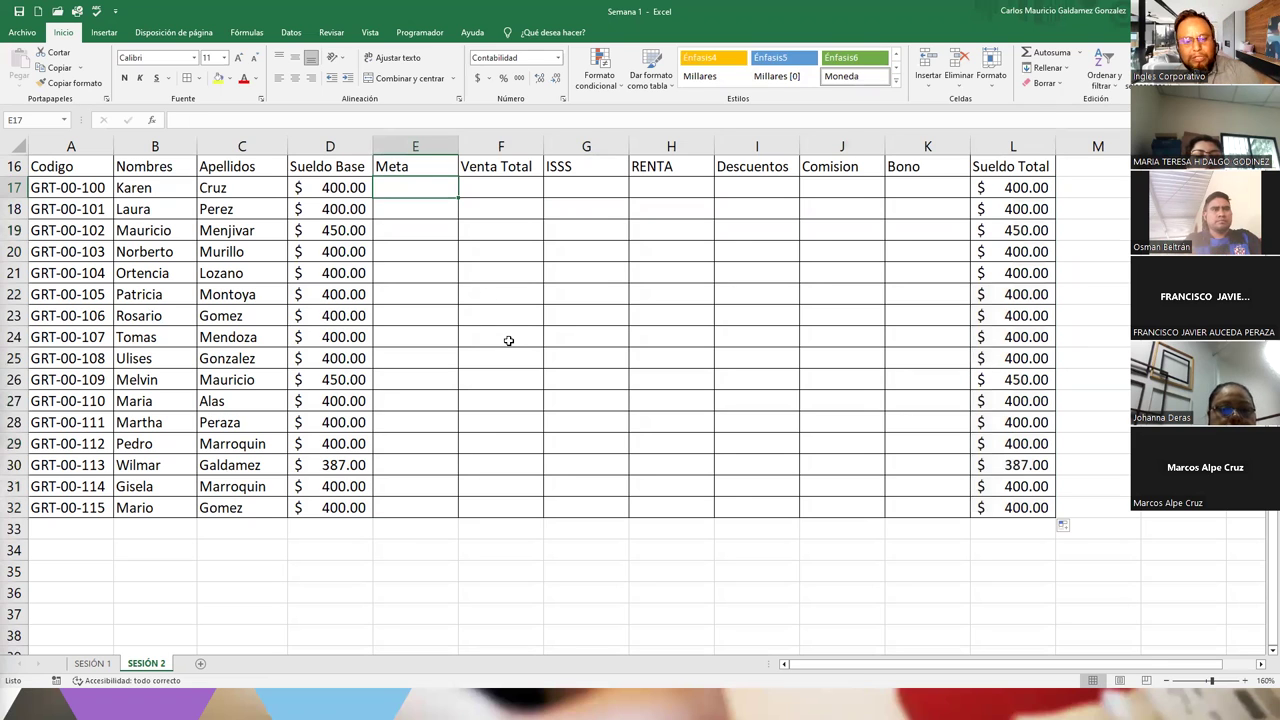
{"action": "type", "text": "41000"}
{"action": "key", "text": "Return"}
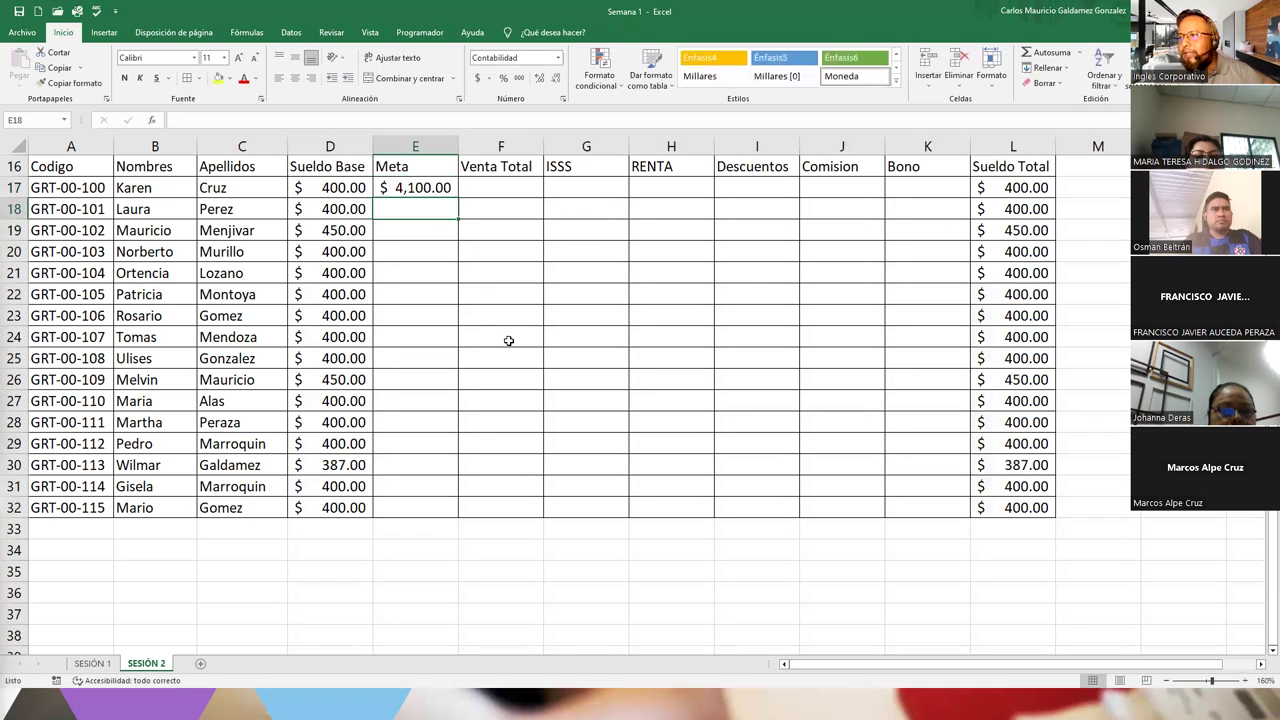
{"action": "left_click", "coordinate": [440, 191]}
{"action": "key", "text": "ctrl+c"}
{"action": "left_click_drag", "start_coordinate": [437, 203], "coordinate": [437, 503]}
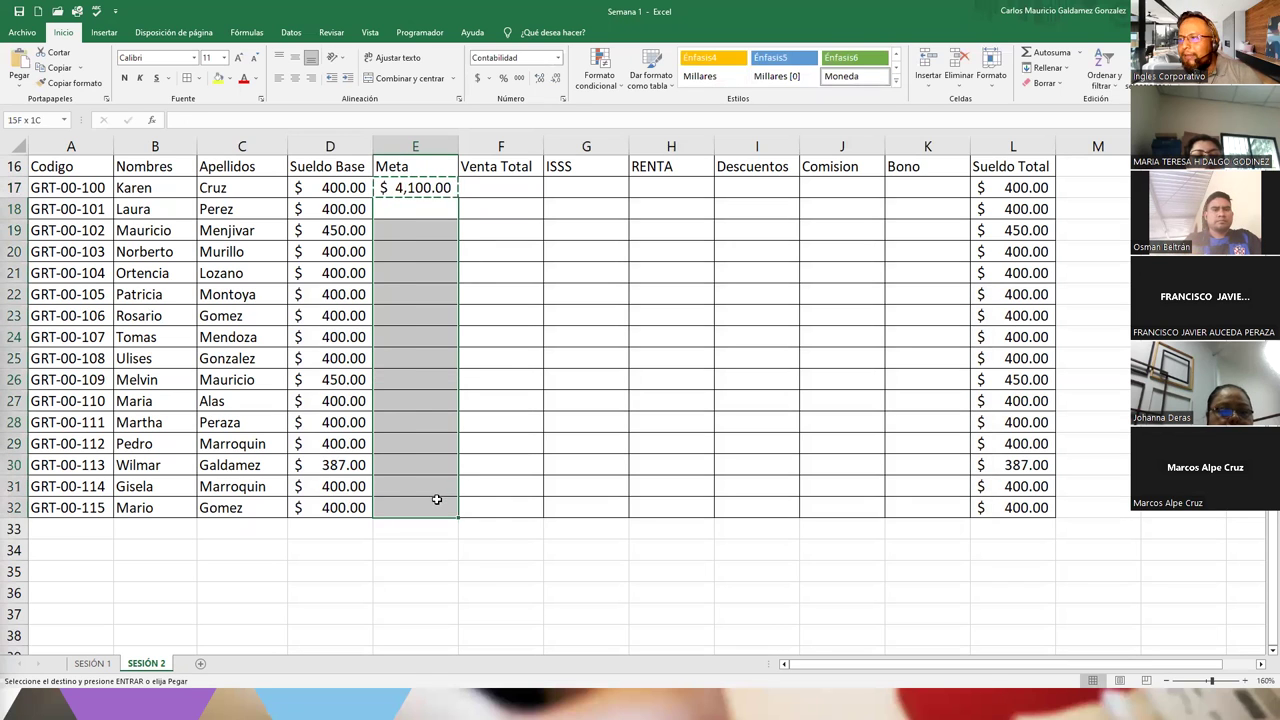
{"action": "key", "text": "ctrl+v"}
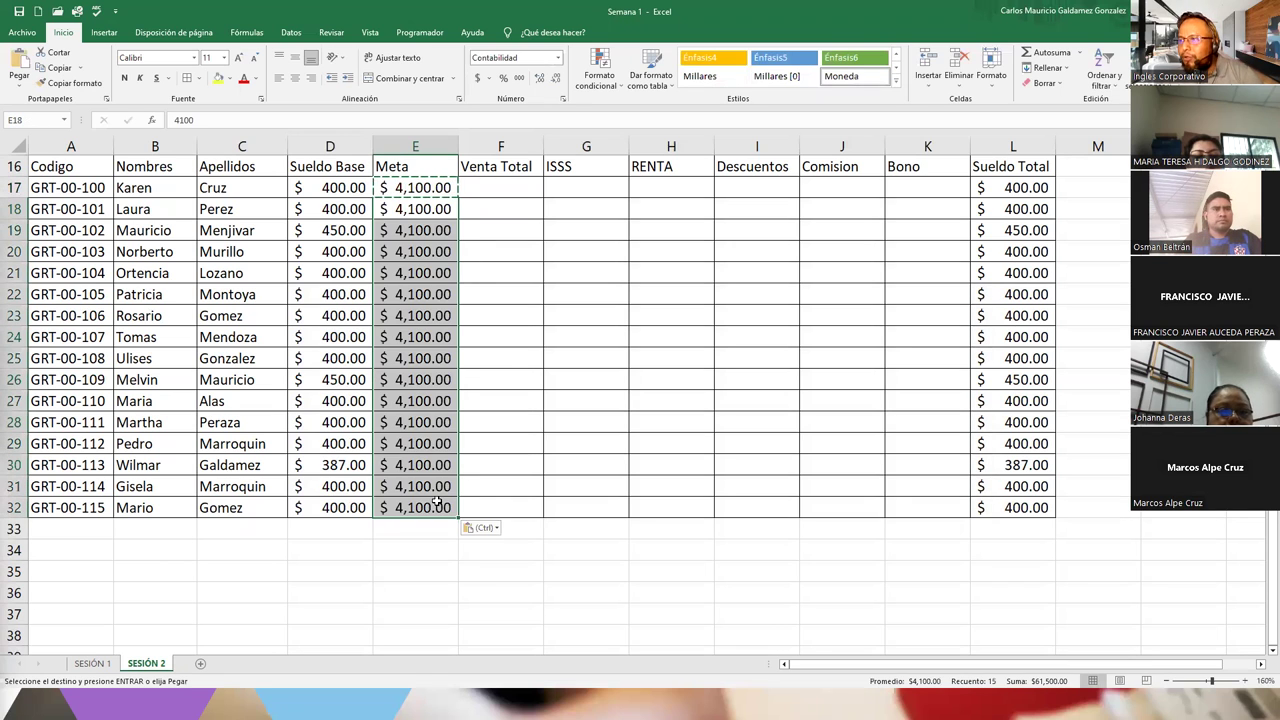
Change the Meta value in E19 to 4300 and copy it to E26.
{"action": "left_click", "coordinate": [392, 232]}
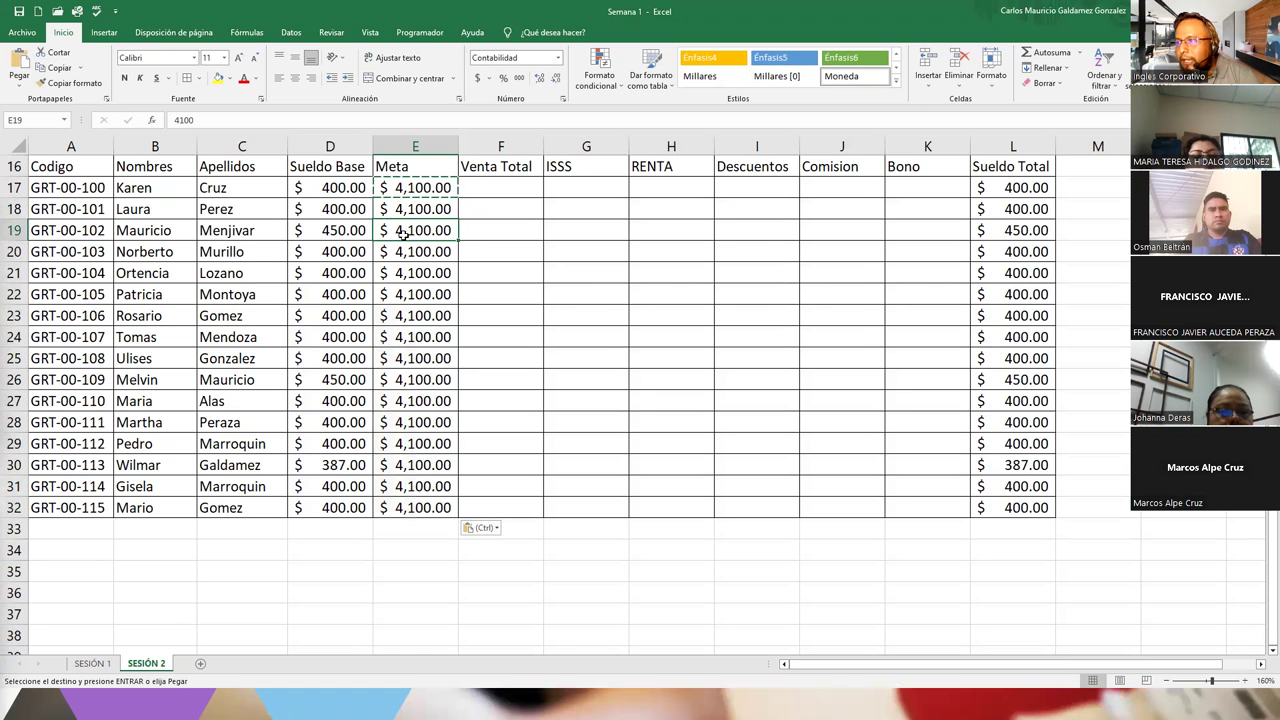
{"action": "double_click", "coordinate": [406, 232]}
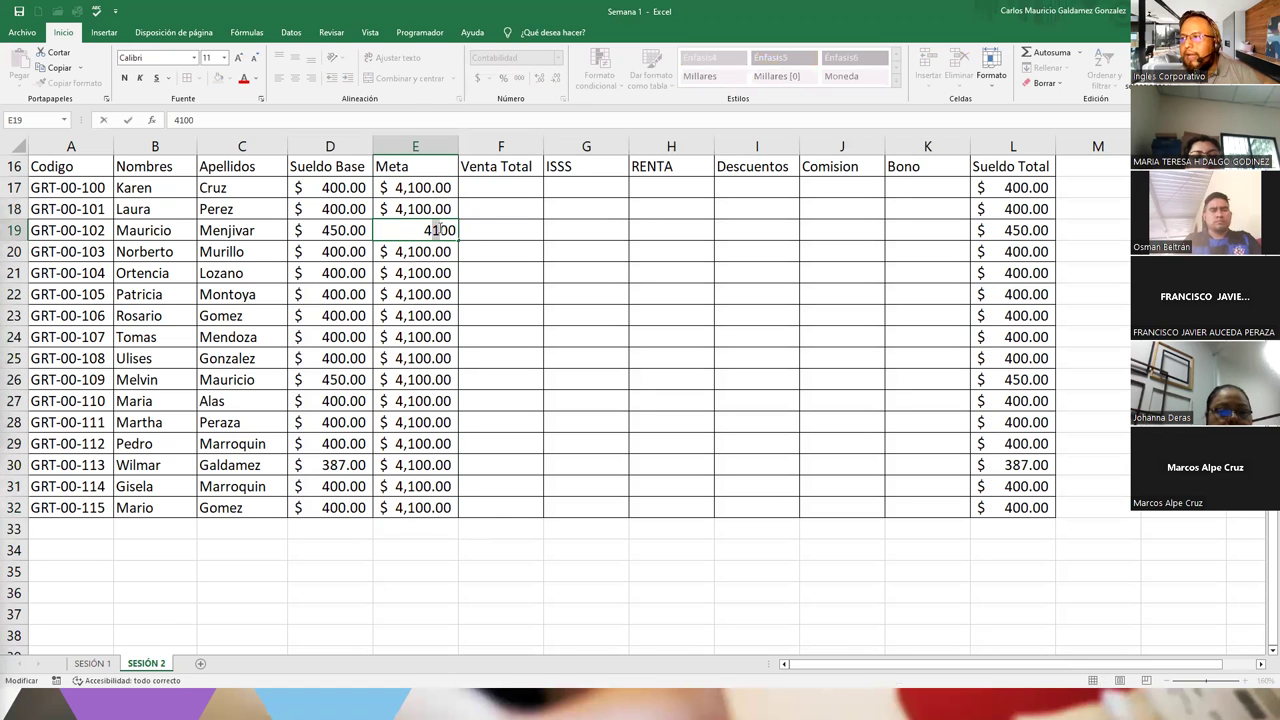
{"action": "key", "text": "Delete"}
{"action": "type", "text": "3"}
{"action": "key", "text": "Return"}
{"action": "key", "text": "Up"}
{"action": "key", "text": "ctrl+c"}
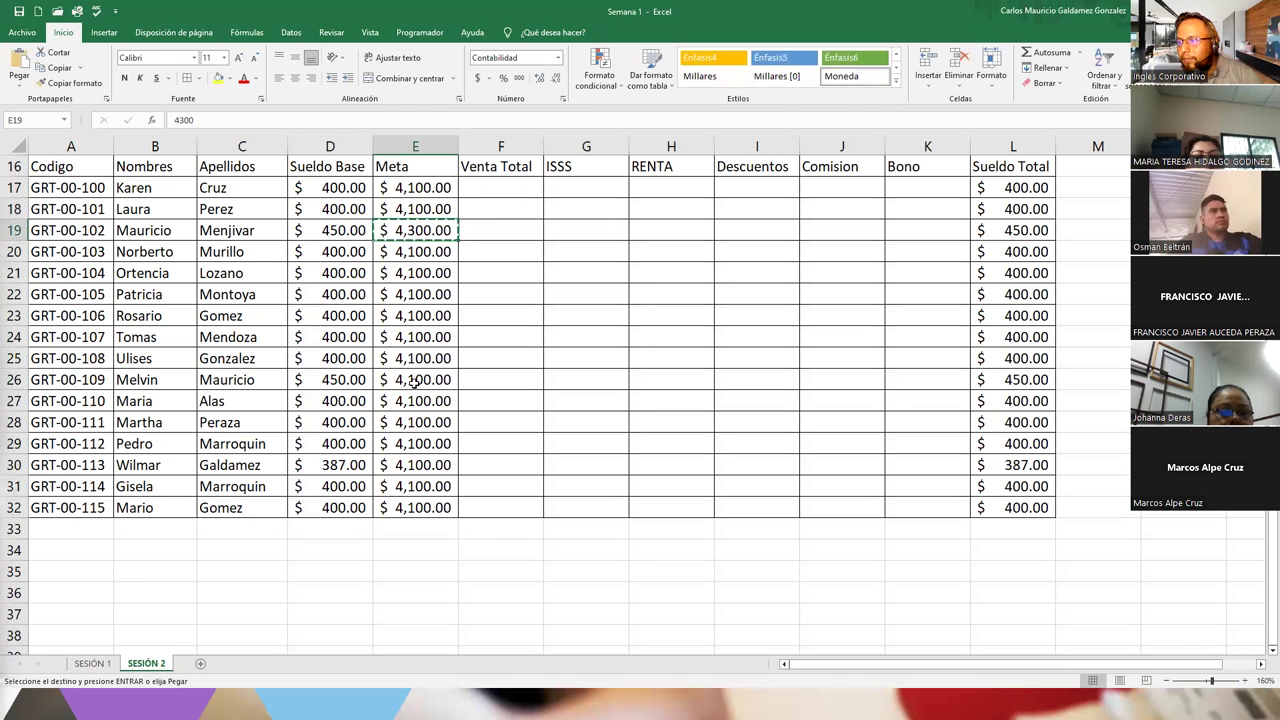
{"action": "left_click", "coordinate": [414, 380]}
{"action": "key", "text": "ctrl+v"}
Set the Meta value in E30, beside the 387 base salary, to 3500.
{"action": "left_click", "coordinate": [398, 464]}
{"action": "double_click", "coordinate": [415, 465]}
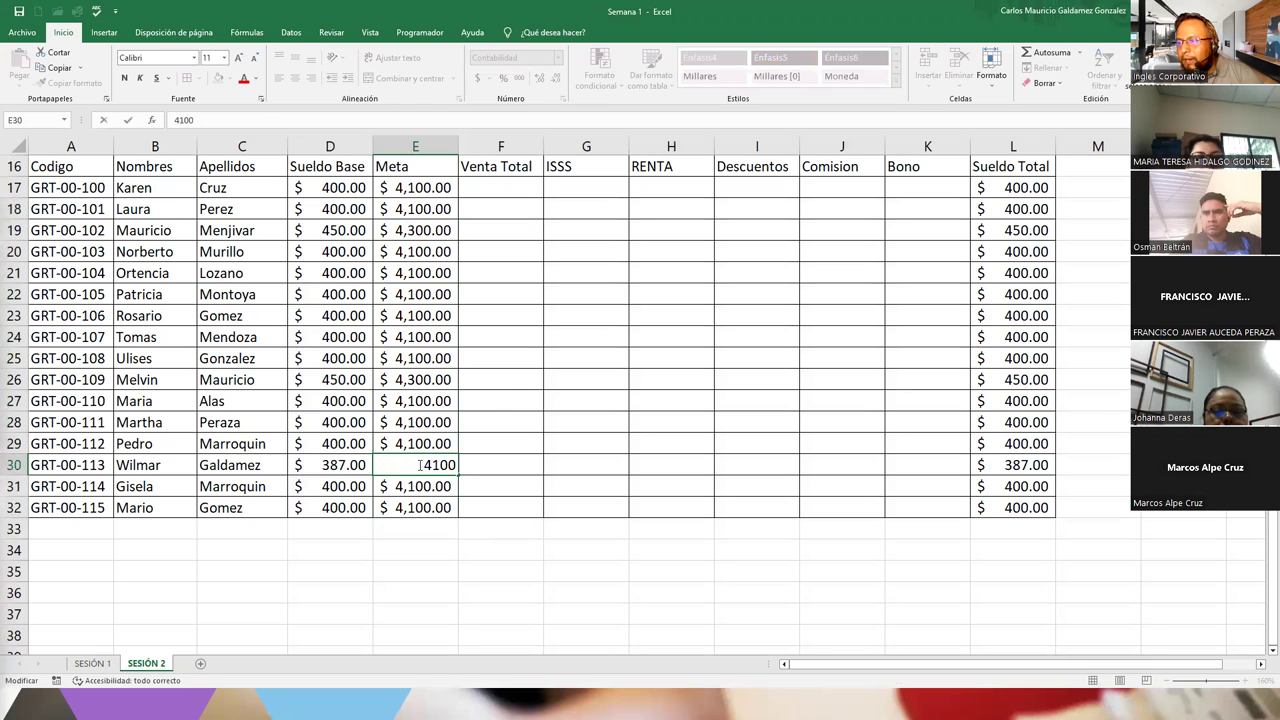
{"action": "double_click", "coordinate": [420, 465]}
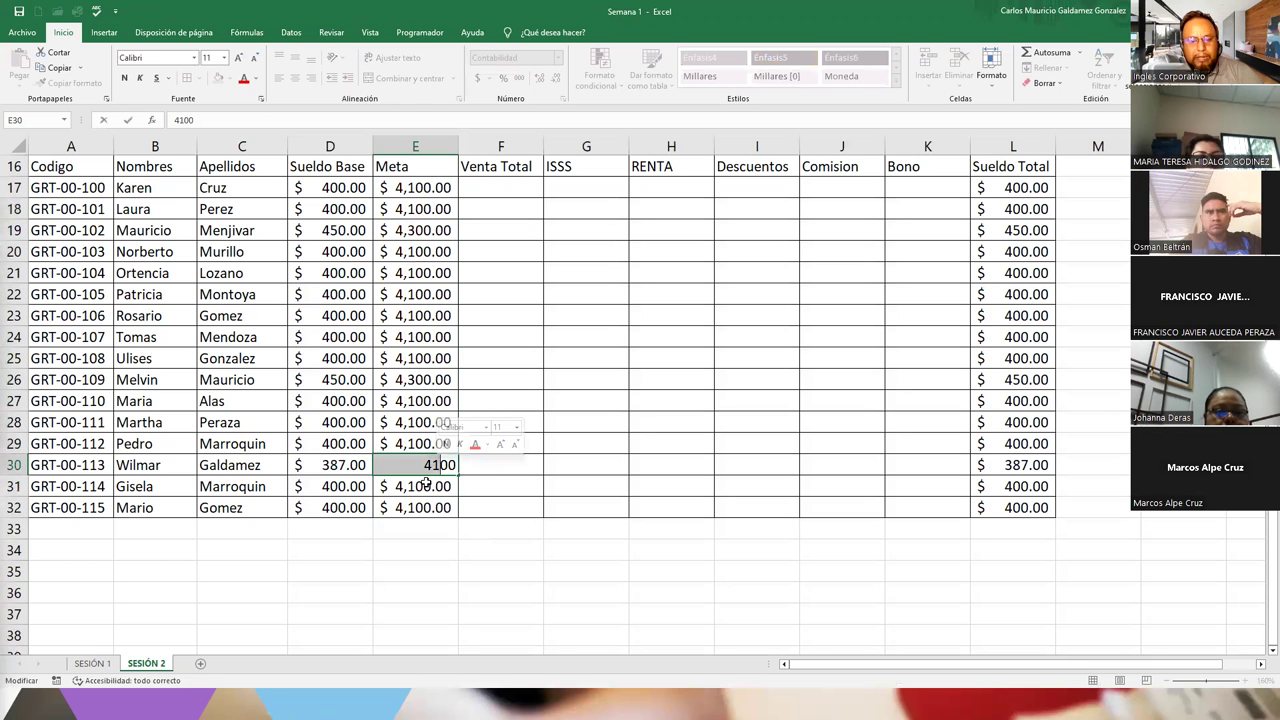
{"action": "type", "text": "3500"}
{"action": "key", "text": "Return"}
{"action": "left_click_drag", "start_coordinate": [405, 190], "coordinate": [440, 507]}
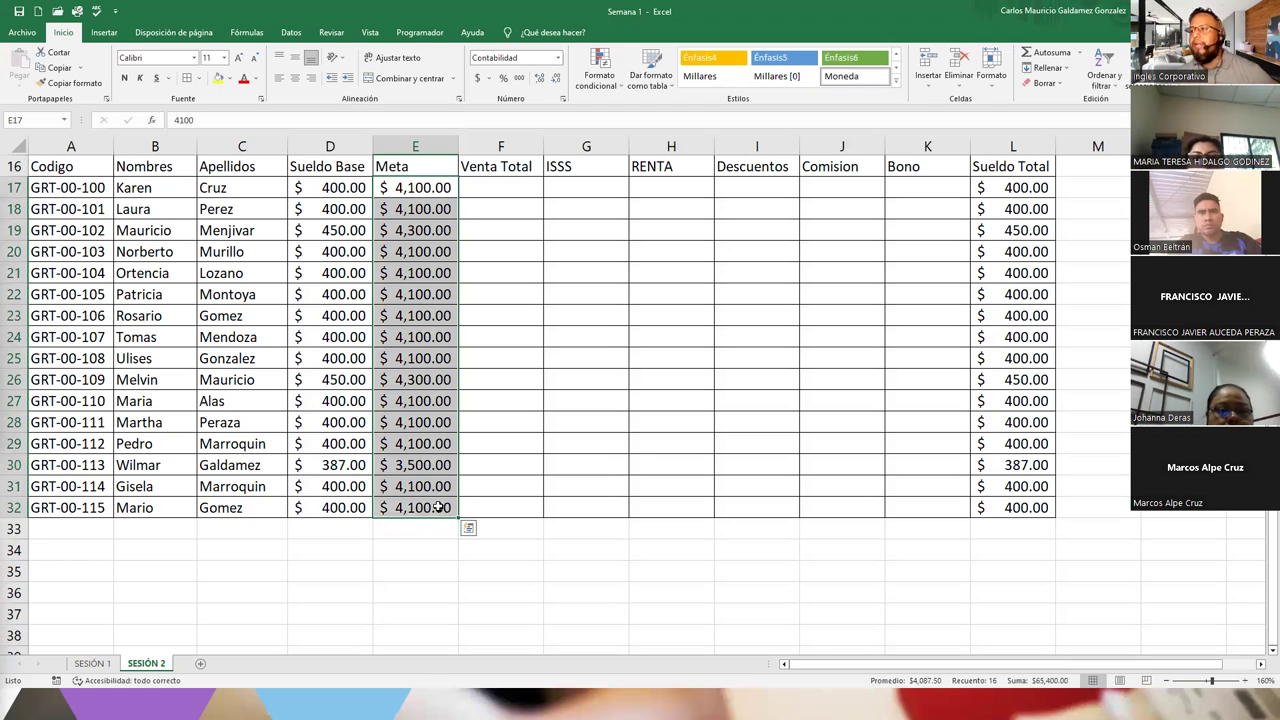
{"action": "left_click", "coordinate": [510, 280]}
Calculate ISSS with the formula =D17*3% in G17 and fill it down through G32.
{"action": "left_click", "coordinate": [586, 192]}
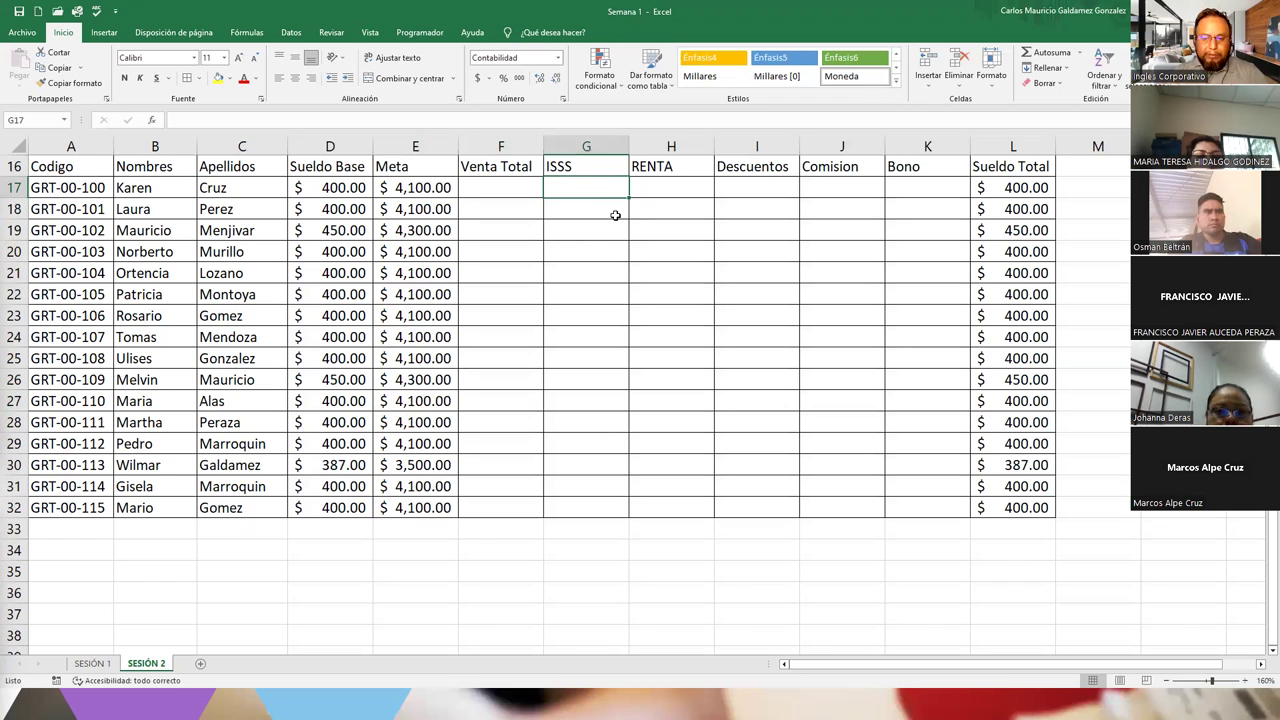
{"action": "type", "text": "="}
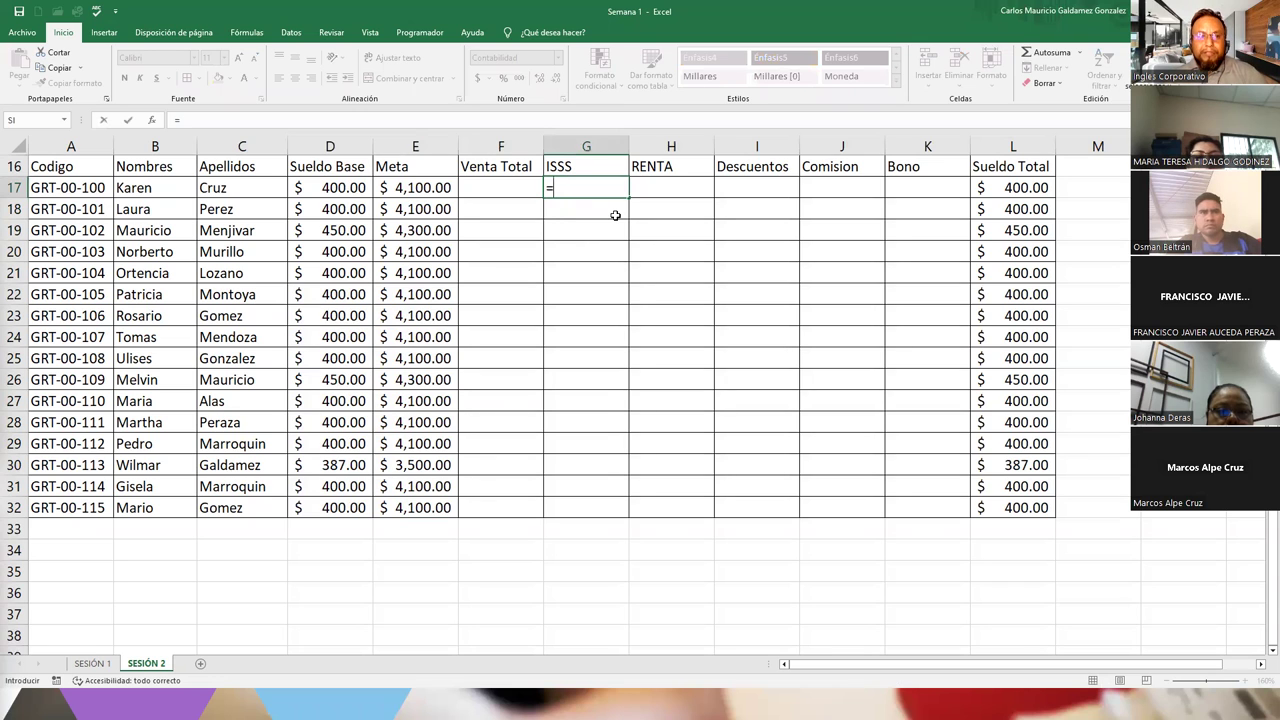
{"action": "left_click", "coordinate": [355, 190]}
{"action": "type", "text": "*3%"}
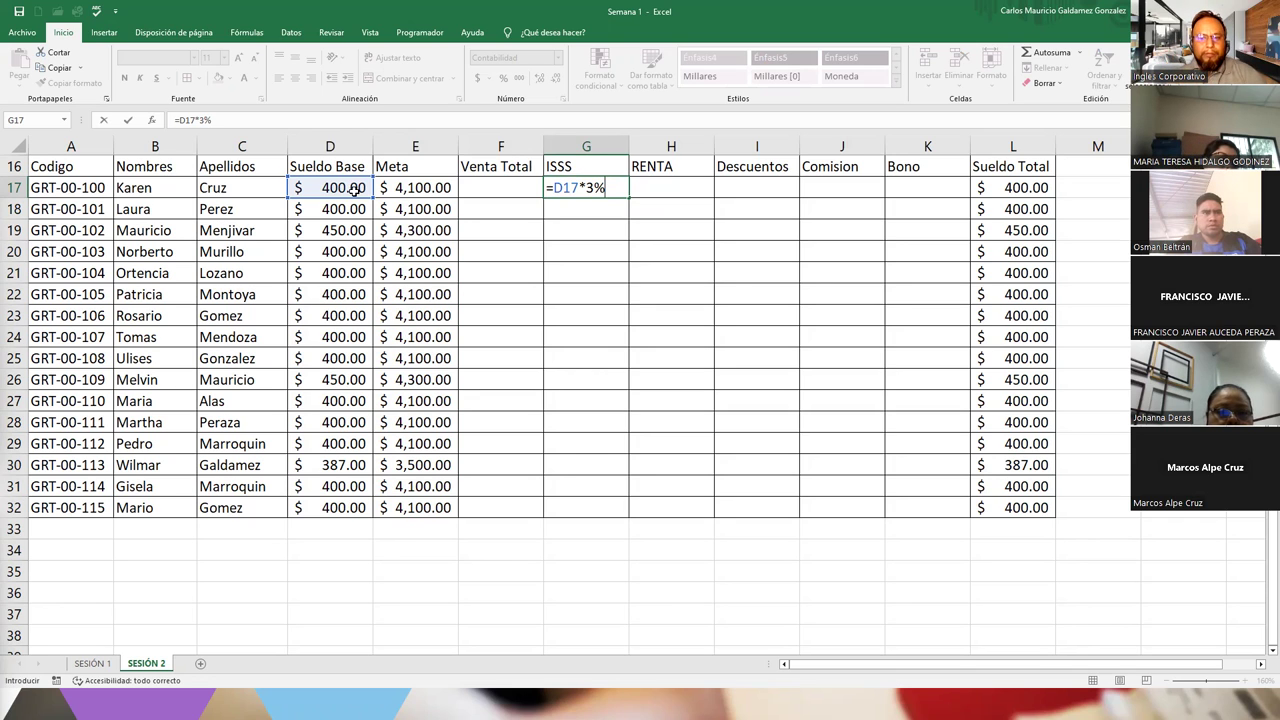
{"action": "key", "text": "Return"}
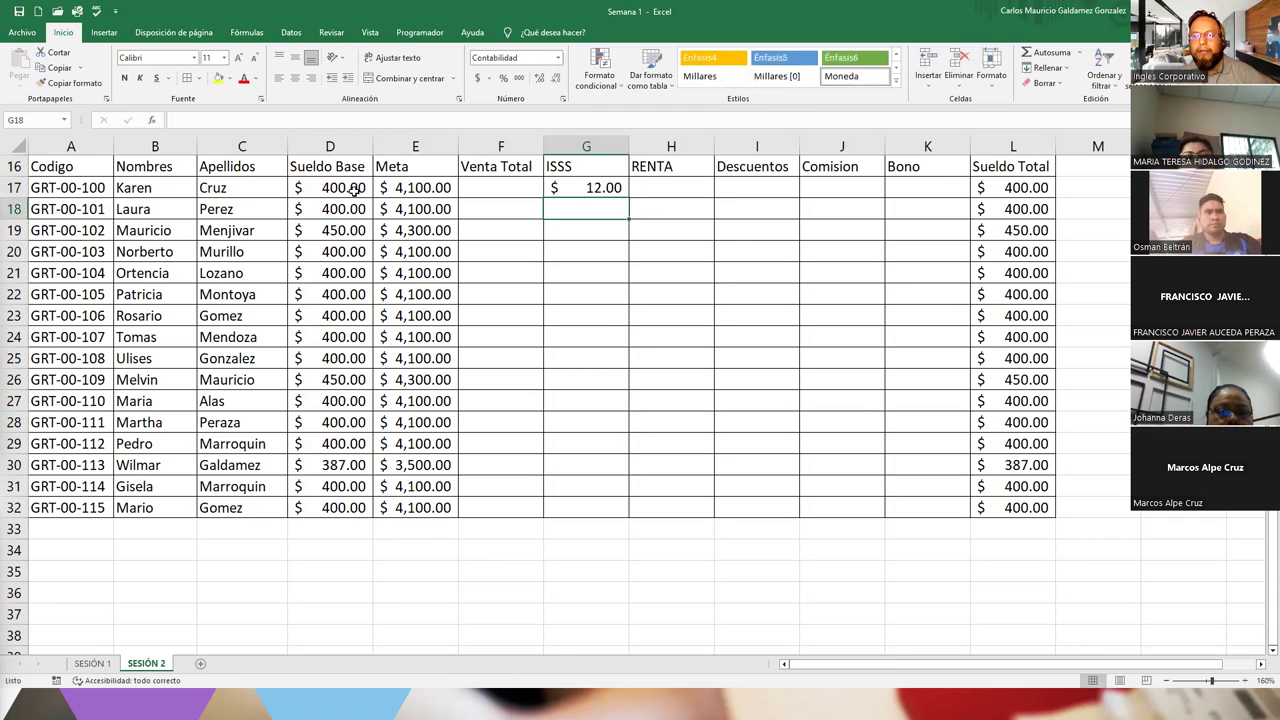
{"action": "left_click", "coordinate": [589, 188]}
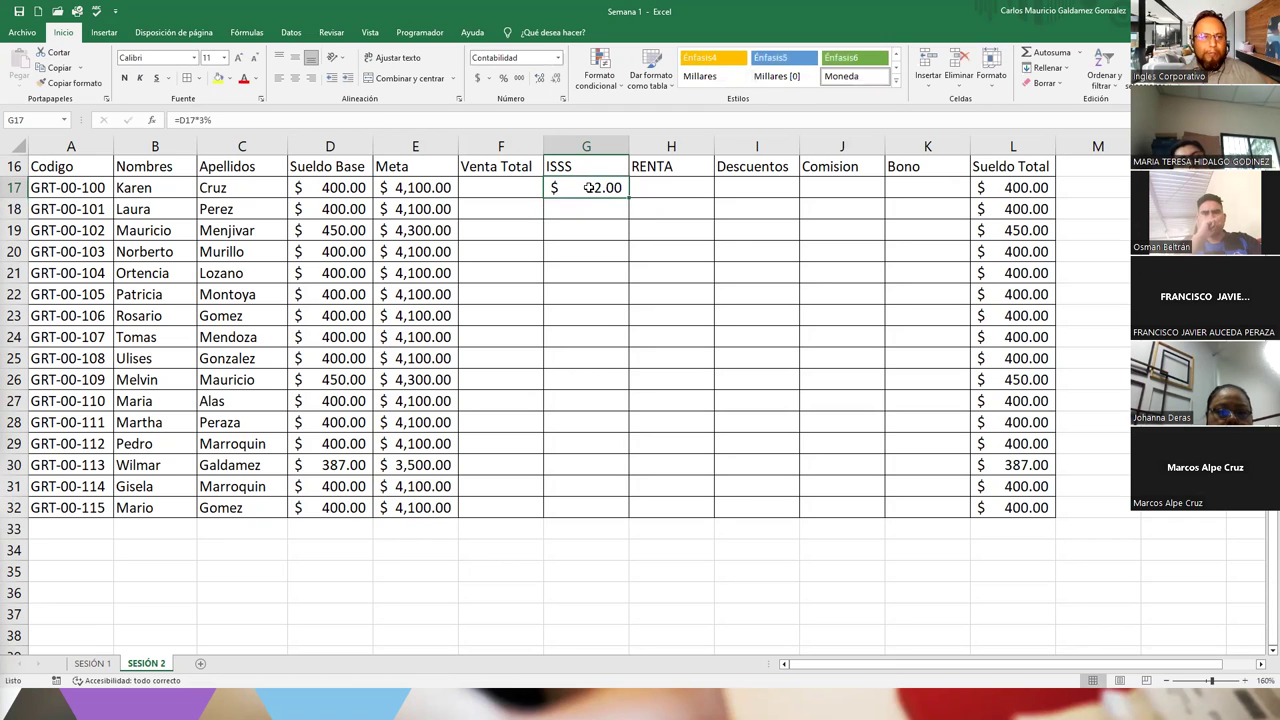
{"action": "double_click", "coordinate": [628, 197]}
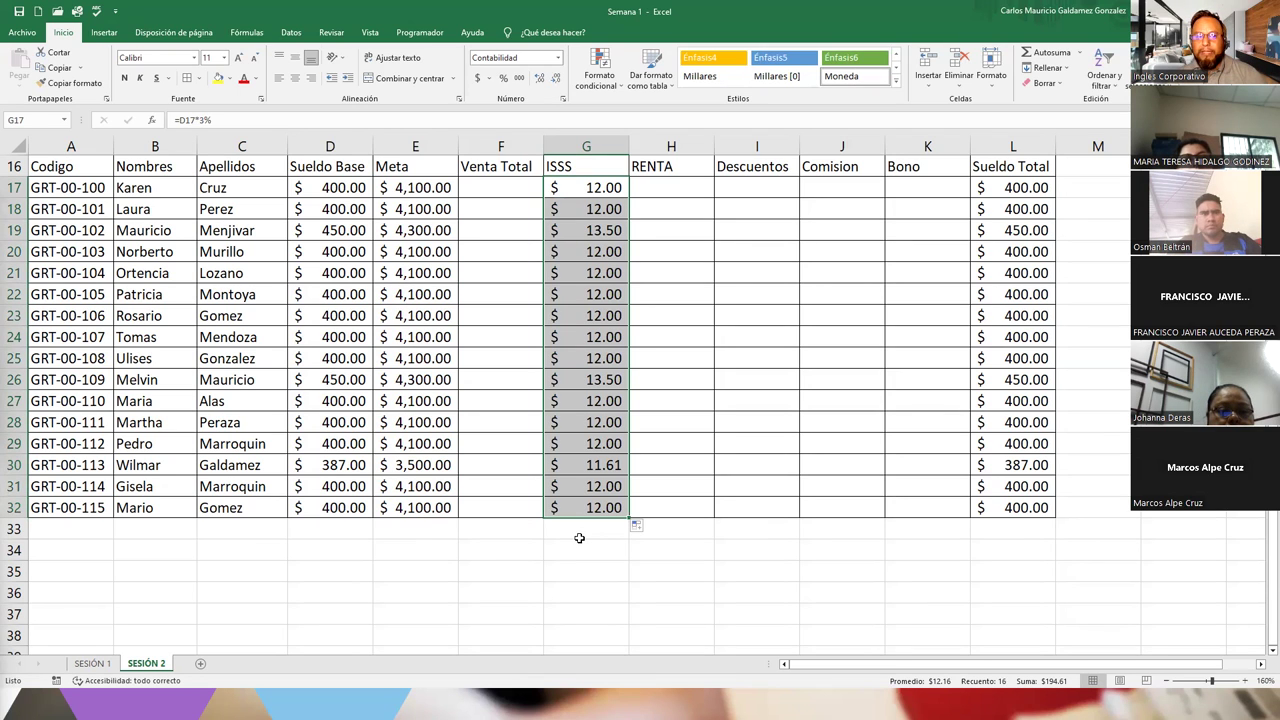
Review the ISSS formula in G17 and fill it down the column through G32 again.
{"action": "left_click", "coordinate": [584, 188]}
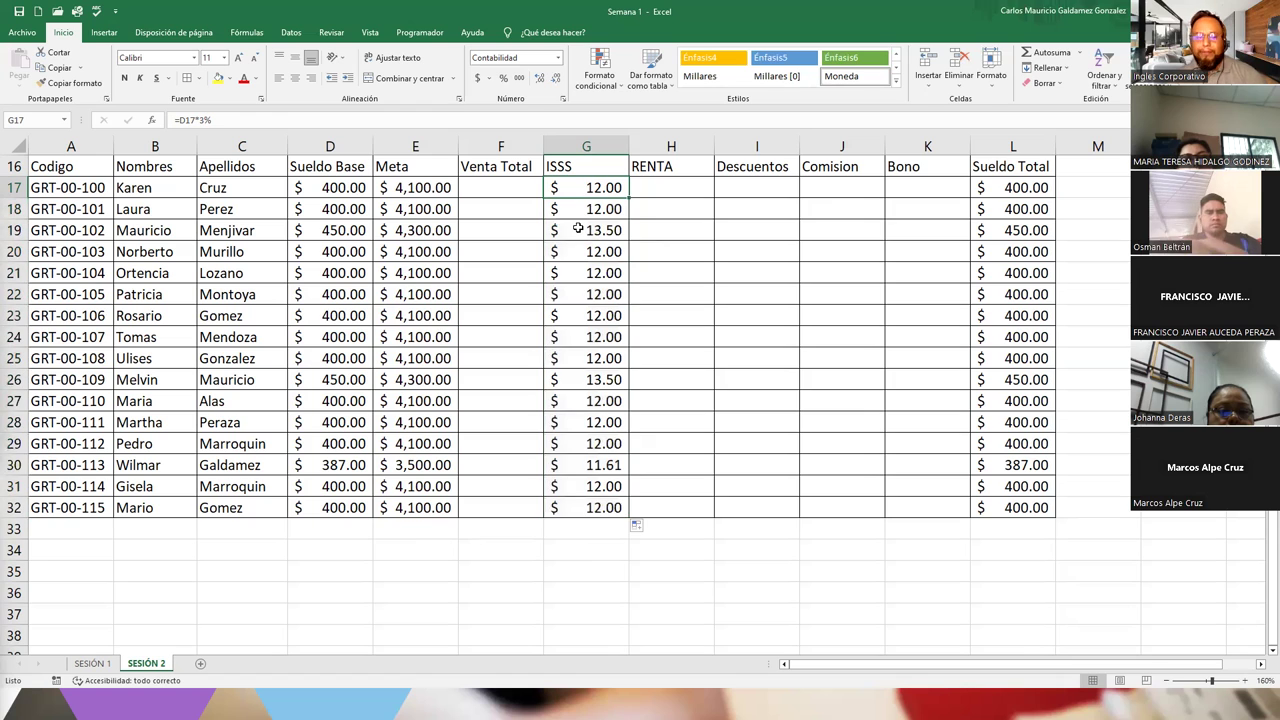
{"action": "key", "text": "F2"}
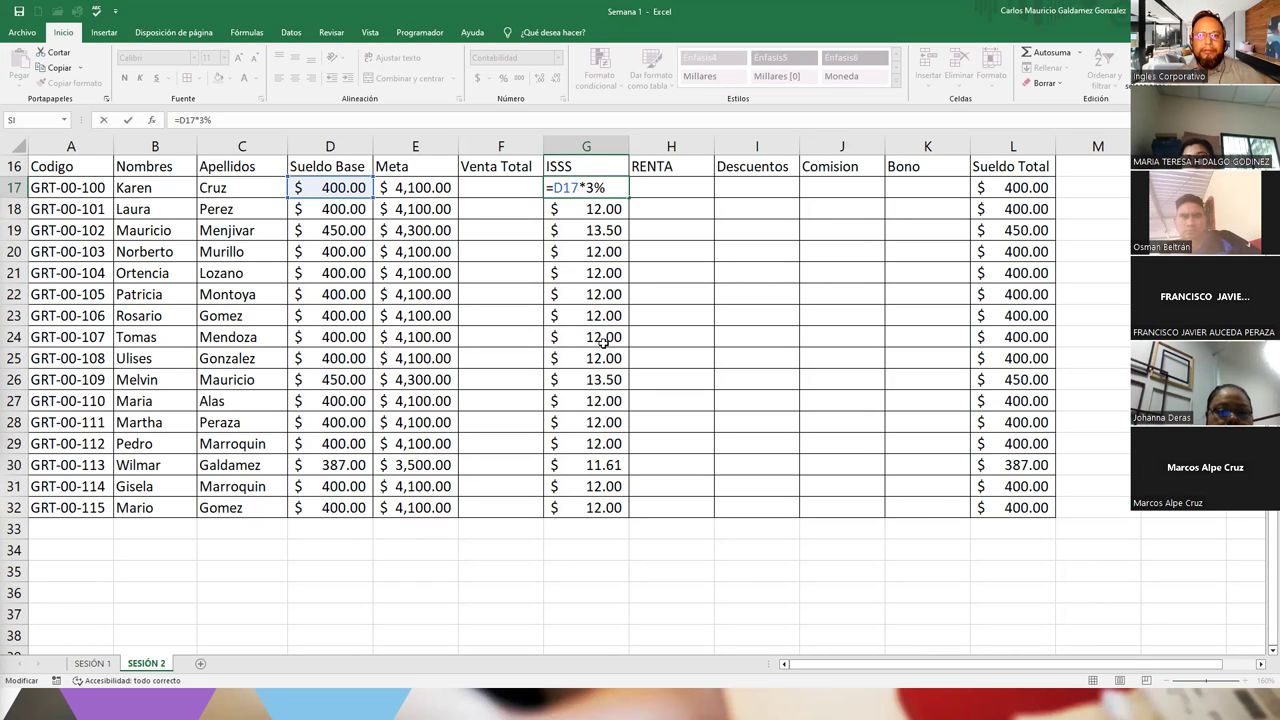
{"action": "key", "text": "Return"}
{"action": "left_click", "coordinate": [580, 190]}
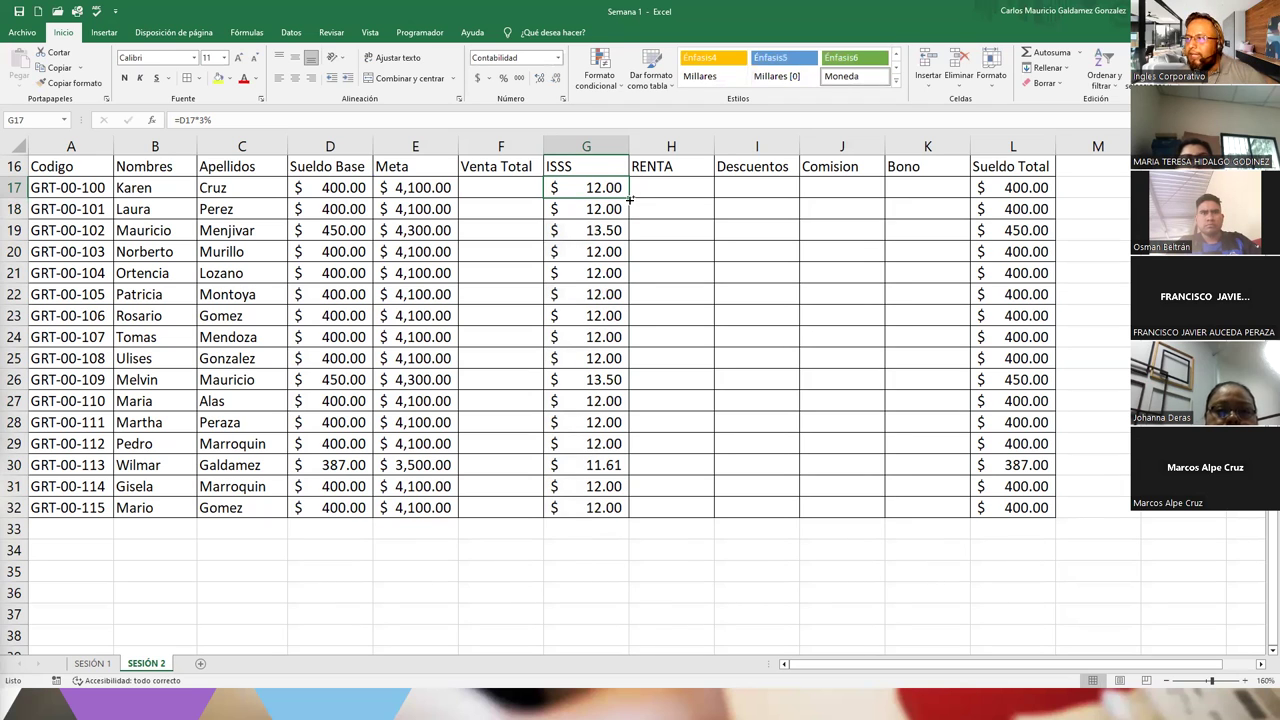
{"action": "double_click", "coordinate": [629, 198]}
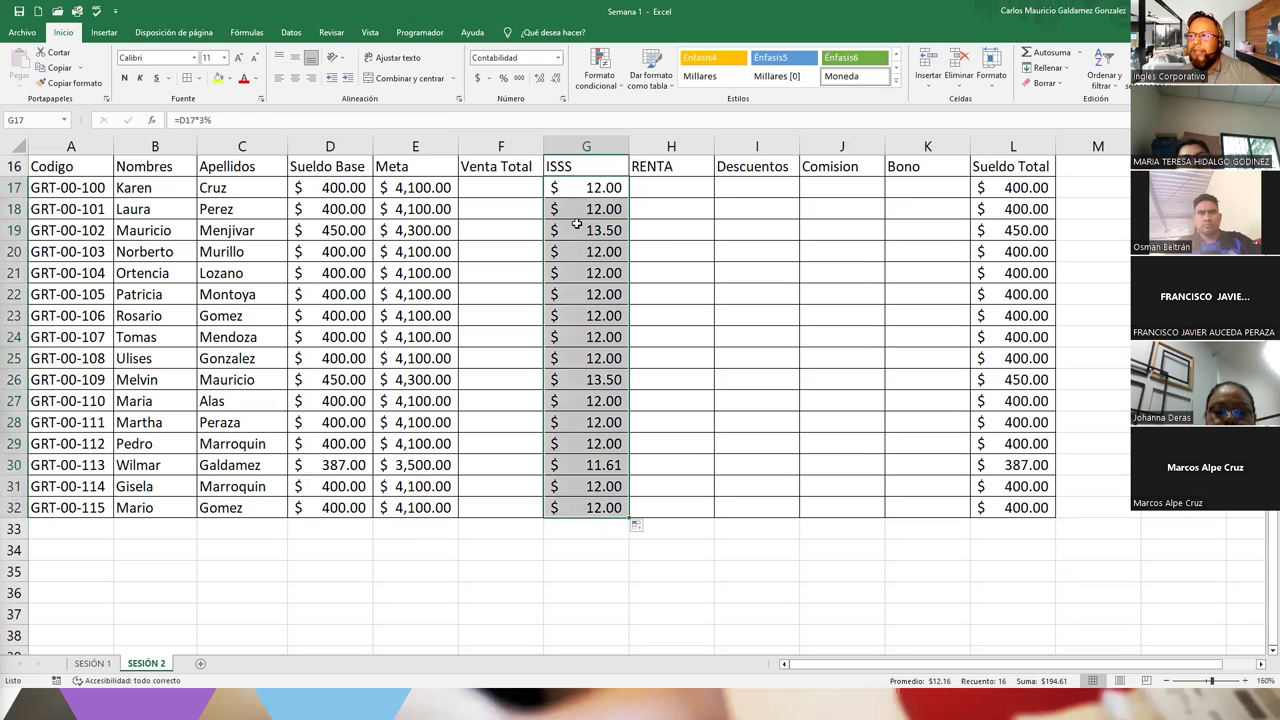
{"action": "left_click_drag", "start_coordinate": [578, 190], "coordinate": [579, 507]}
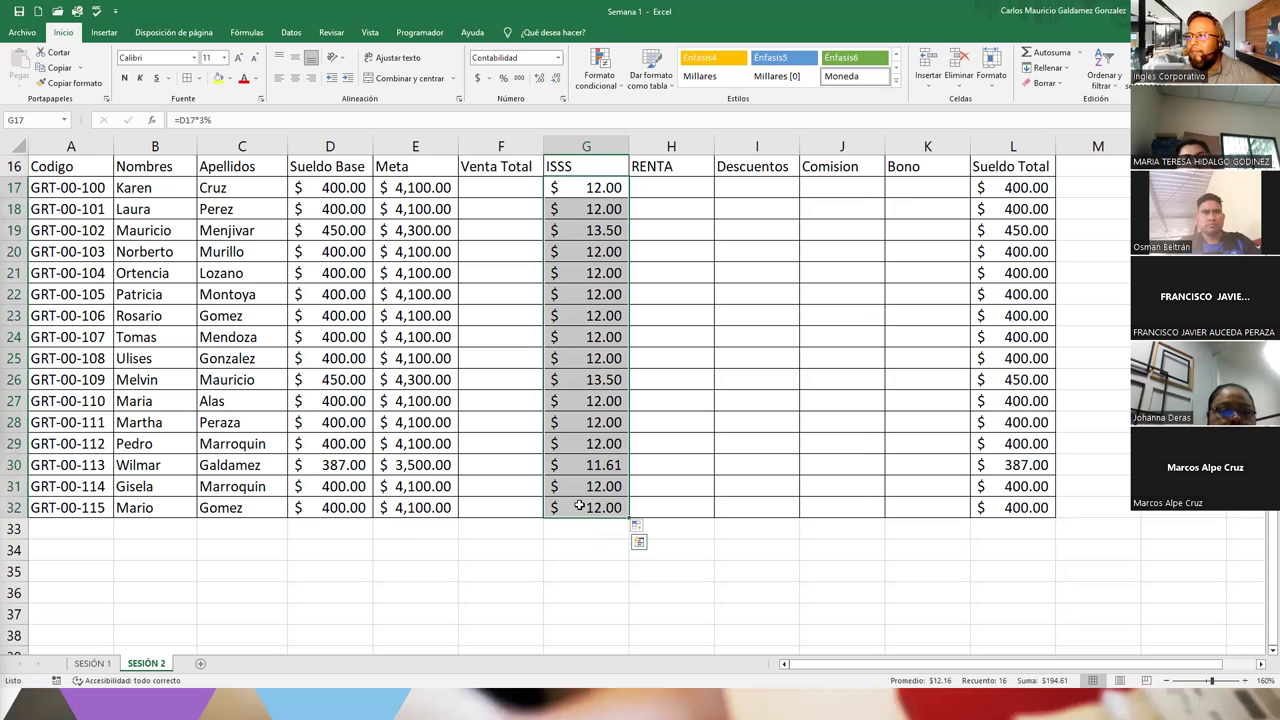
{"action": "left_click", "coordinate": [579, 507]}
Examine which cells the Sueldo Total formula in L17 adds and subtracts, leaving the formula as it is.
{"action": "left_click", "coordinate": [735, 192]}
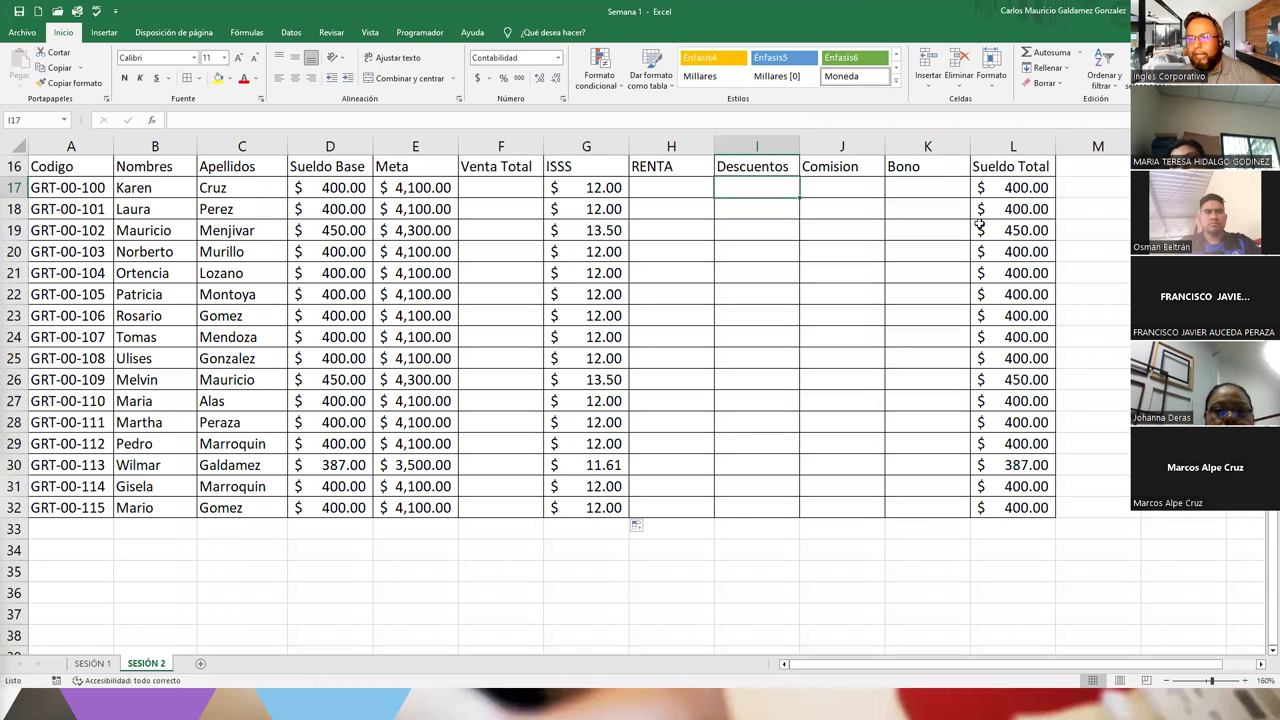
{"action": "left_click", "coordinate": [1003, 187]}
{"action": "double_click", "coordinate": [1003, 187]}
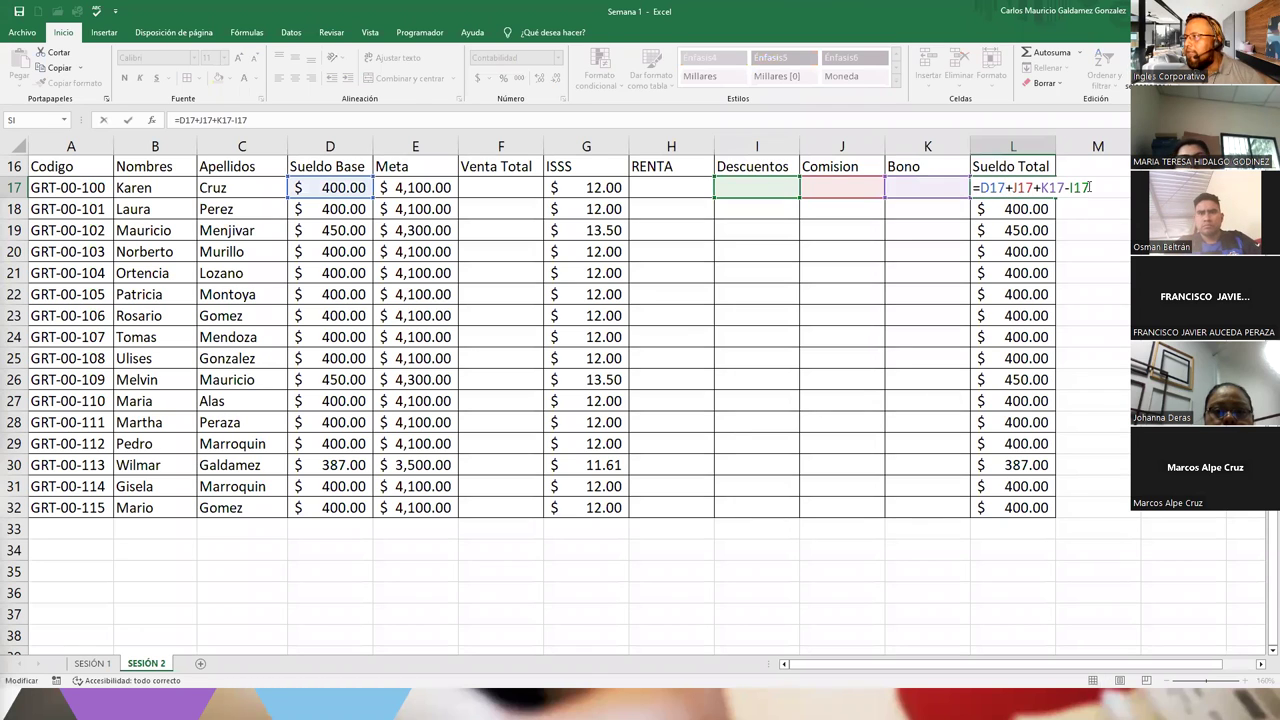
{"action": "key", "text": "shift+Home"}
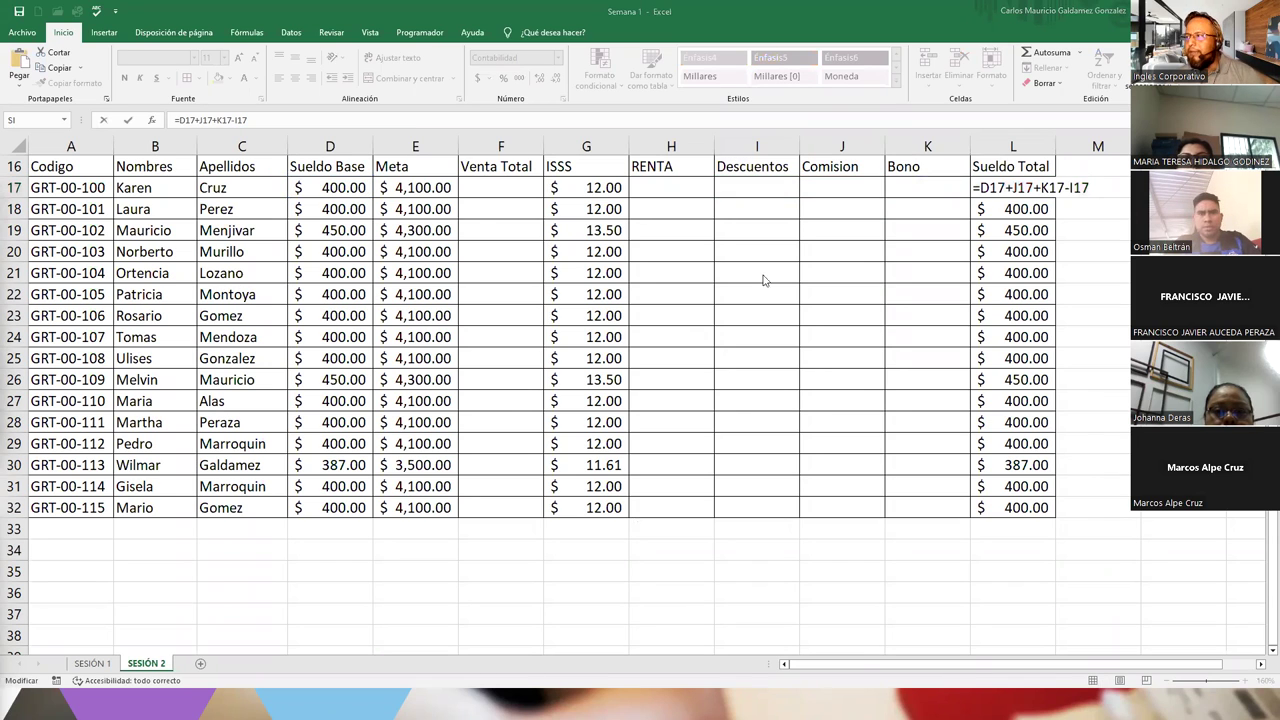
{"action": "key", "text": "Escape"}
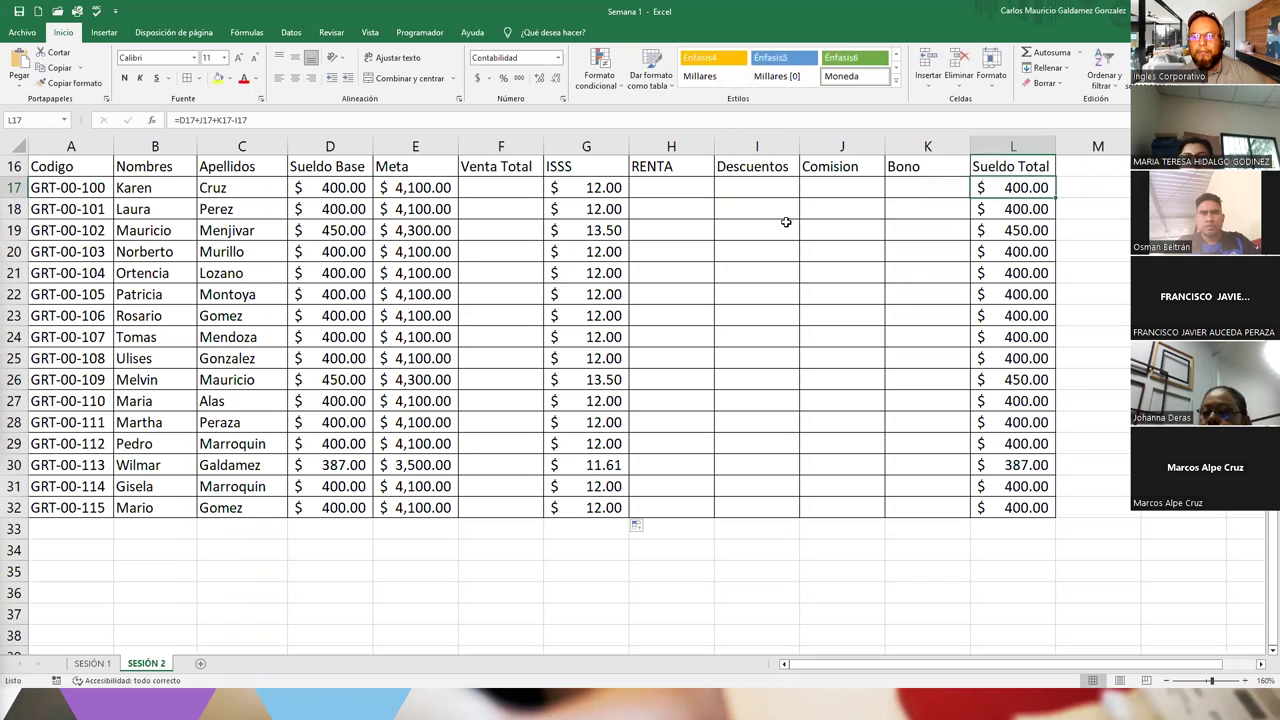
Start a formula in the first Descuentos cell, I17.
{"action": "left_click", "coordinate": [751, 190]}
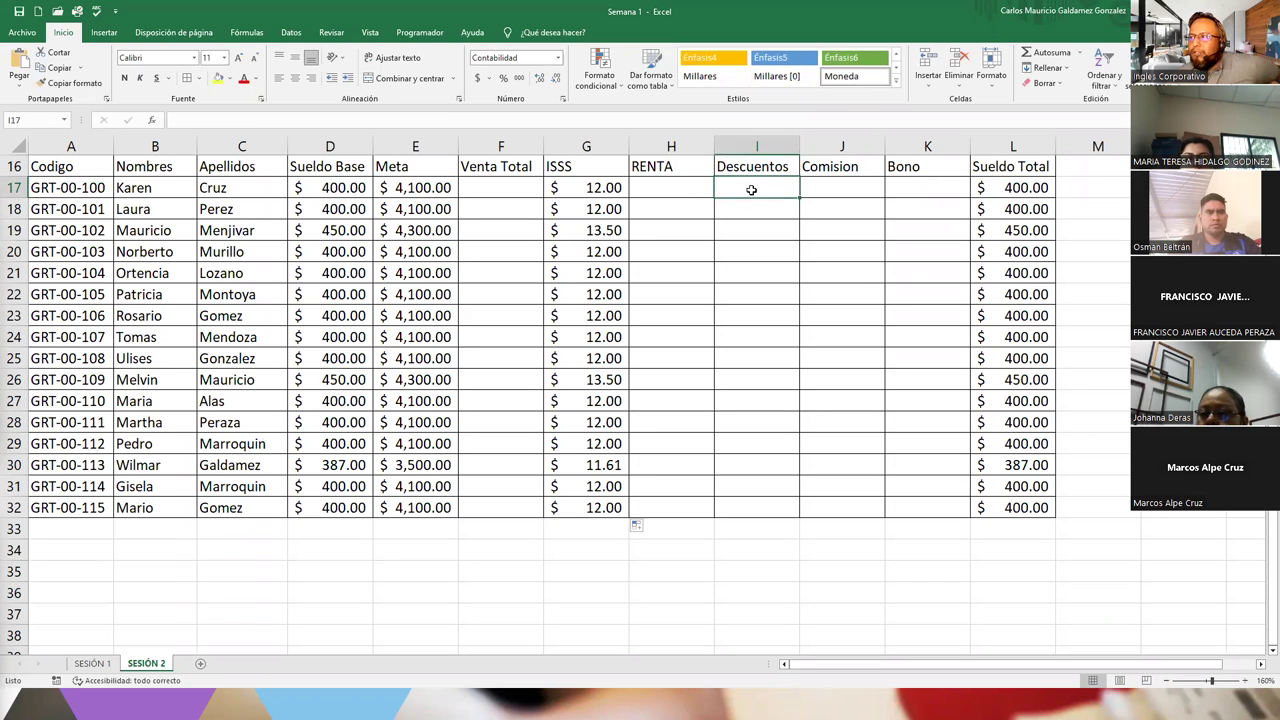
{"action": "type", "text": "="}
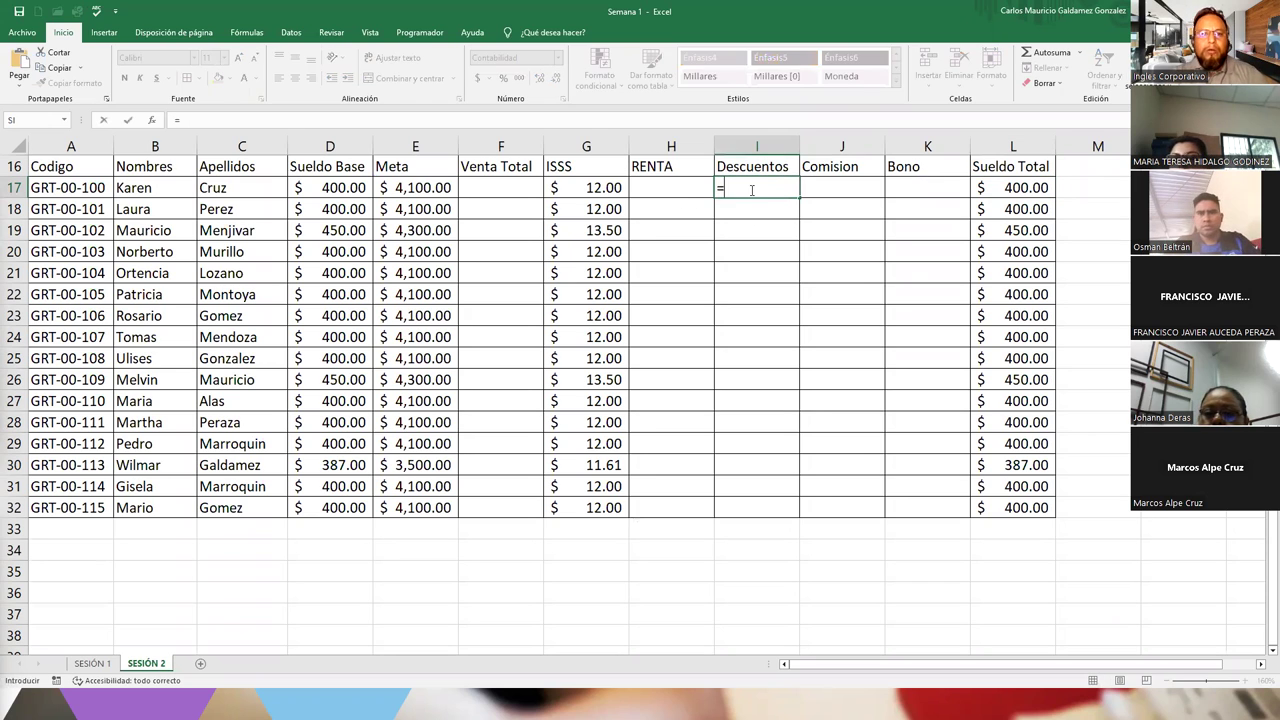
Complete the Descuentos formula in I17 as =G17+H17 and fill it down through row 32.
{"action": "left_click", "coordinate": [586, 183]}
{"action": "type", "text": "+"}
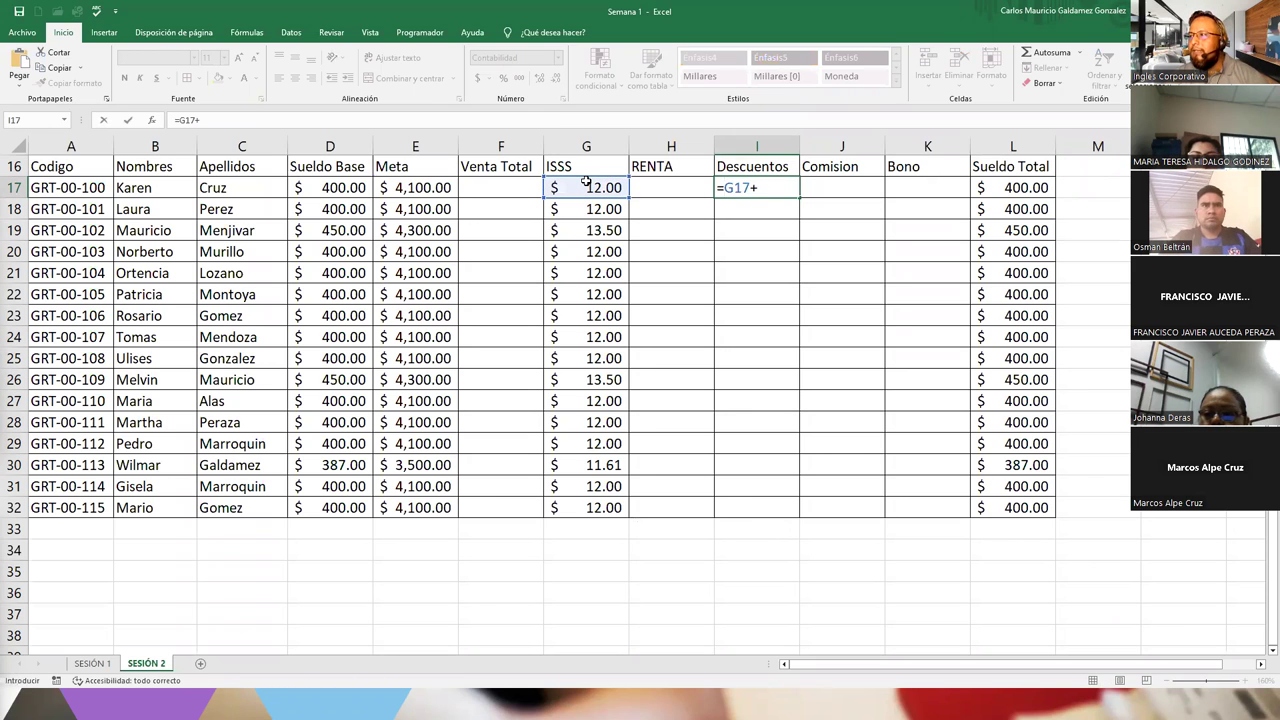
{"action": "key", "text": "Left"}
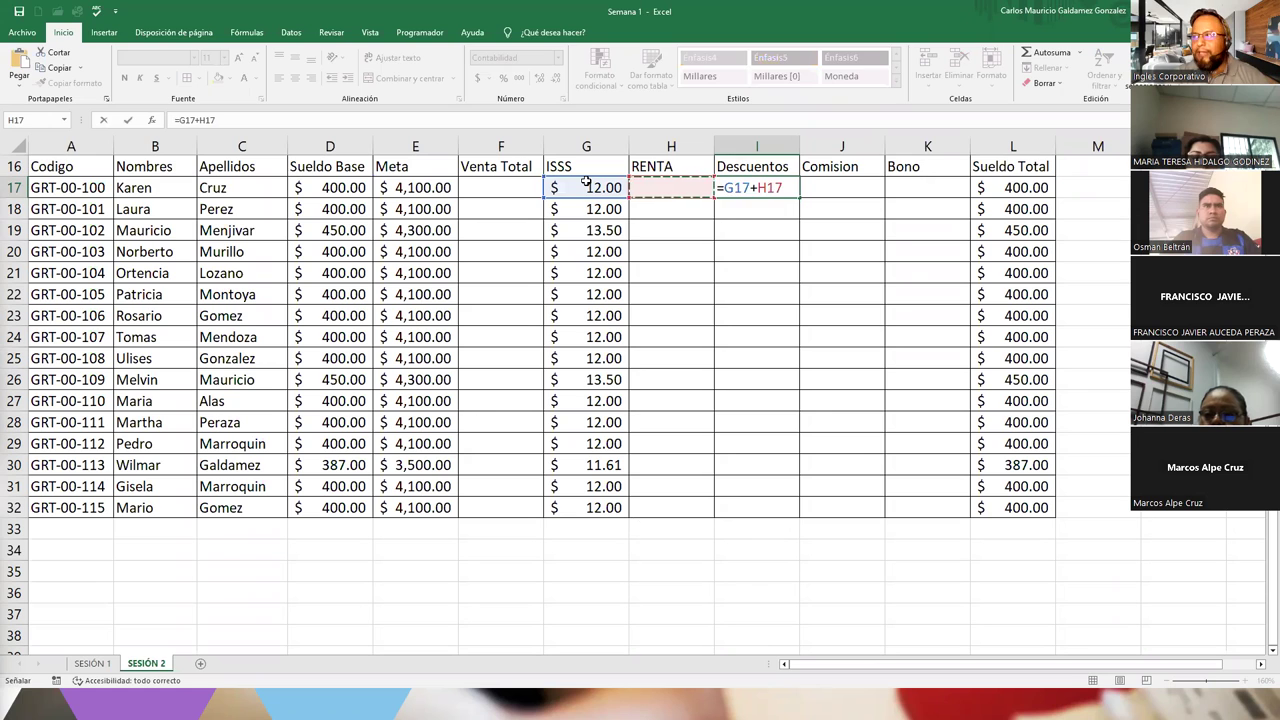
{"action": "key", "text": "Return"}
{"action": "left_click", "coordinate": [740, 189]}
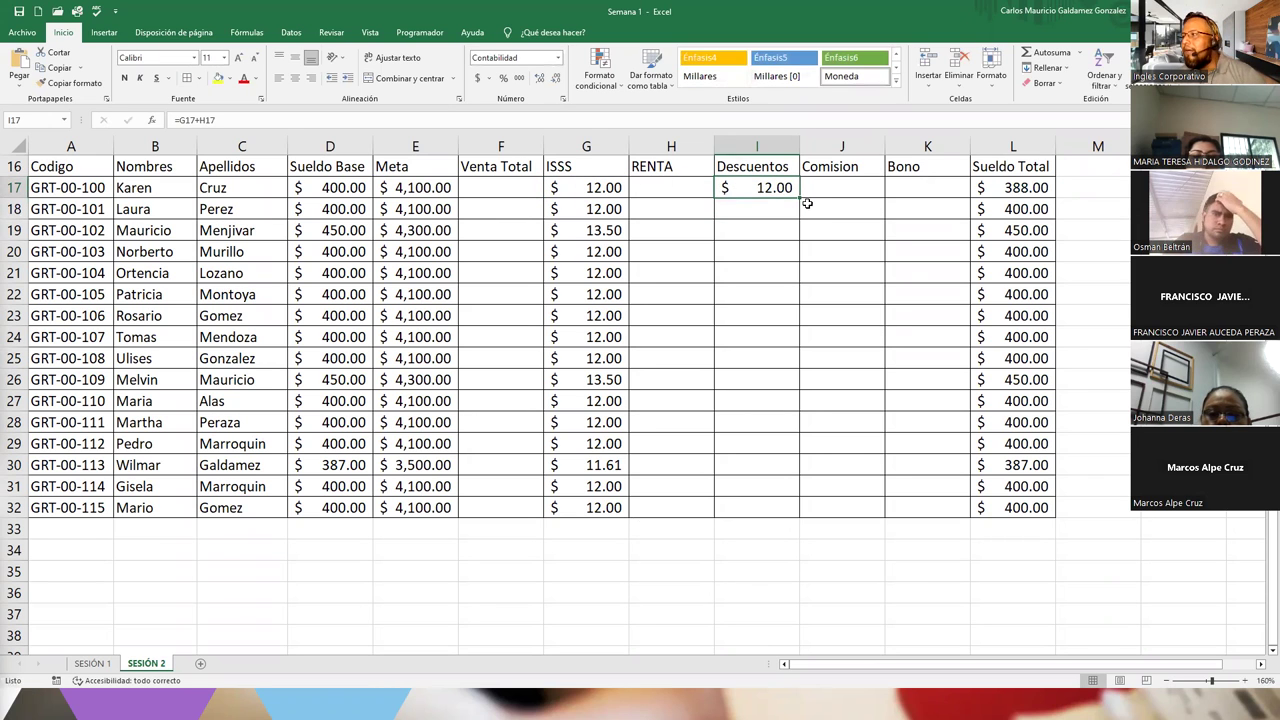
{"action": "double_click", "coordinate": [807, 203]}
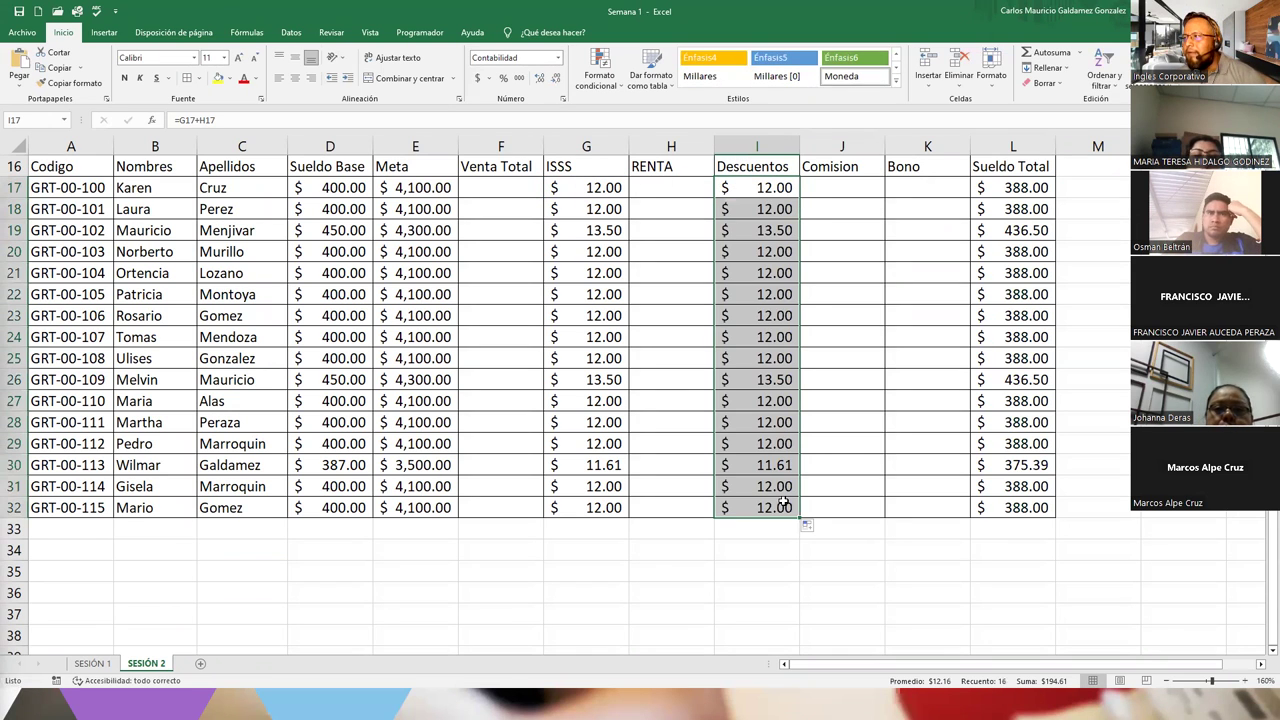
Enter a Bono of 50 in K17 and copy it to K18 through K32.
{"action": "left_click", "coordinate": [911, 188]}
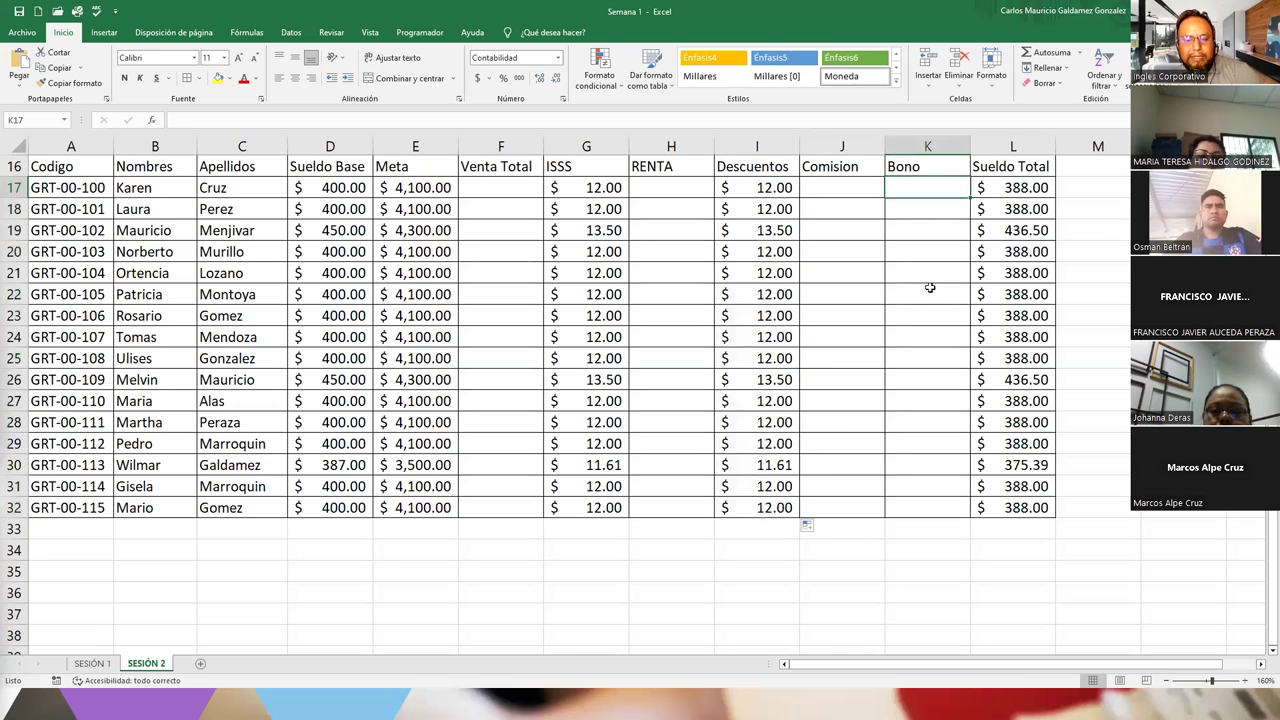
{"action": "type", "text": "50"}
{"action": "key", "text": "Return"}
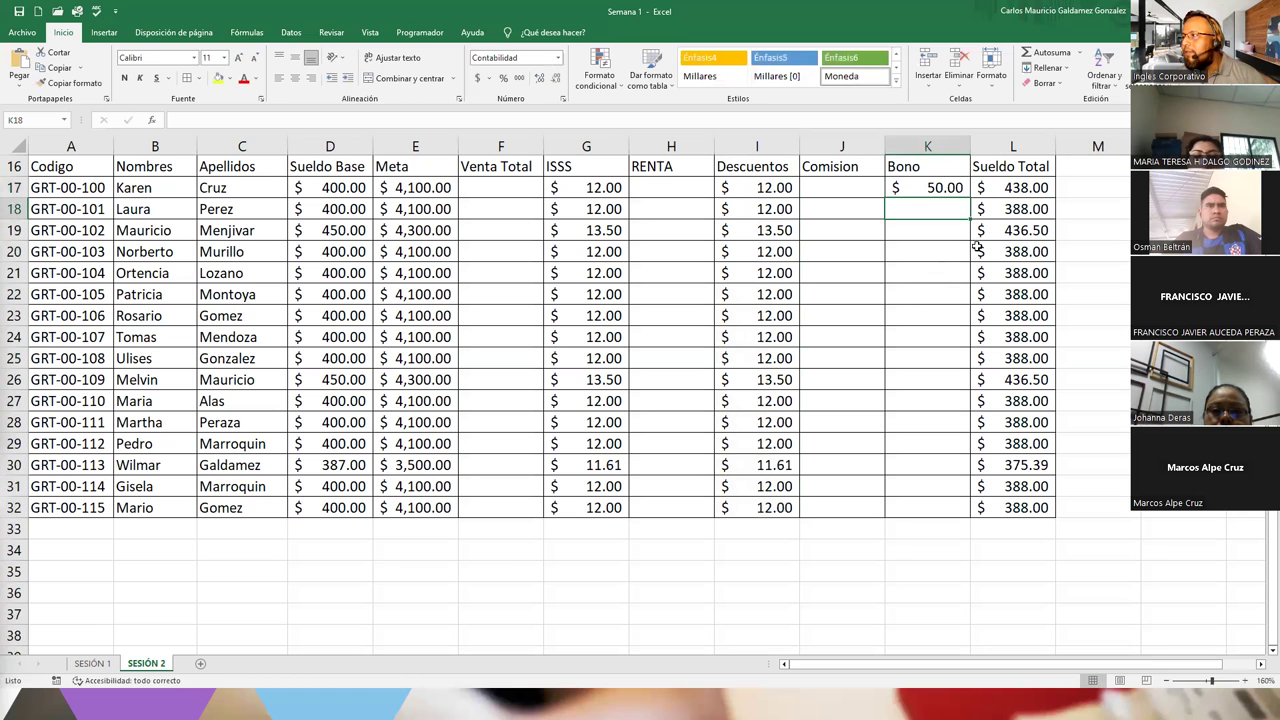
{"action": "left_click", "coordinate": [943, 188]}
{"action": "key", "text": "ctrl+c"}
{"action": "left_click_drag", "start_coordinate": [930, 209], "coordinate": [911, 508]}
{"action": "key", "text": "ctrl+v"}
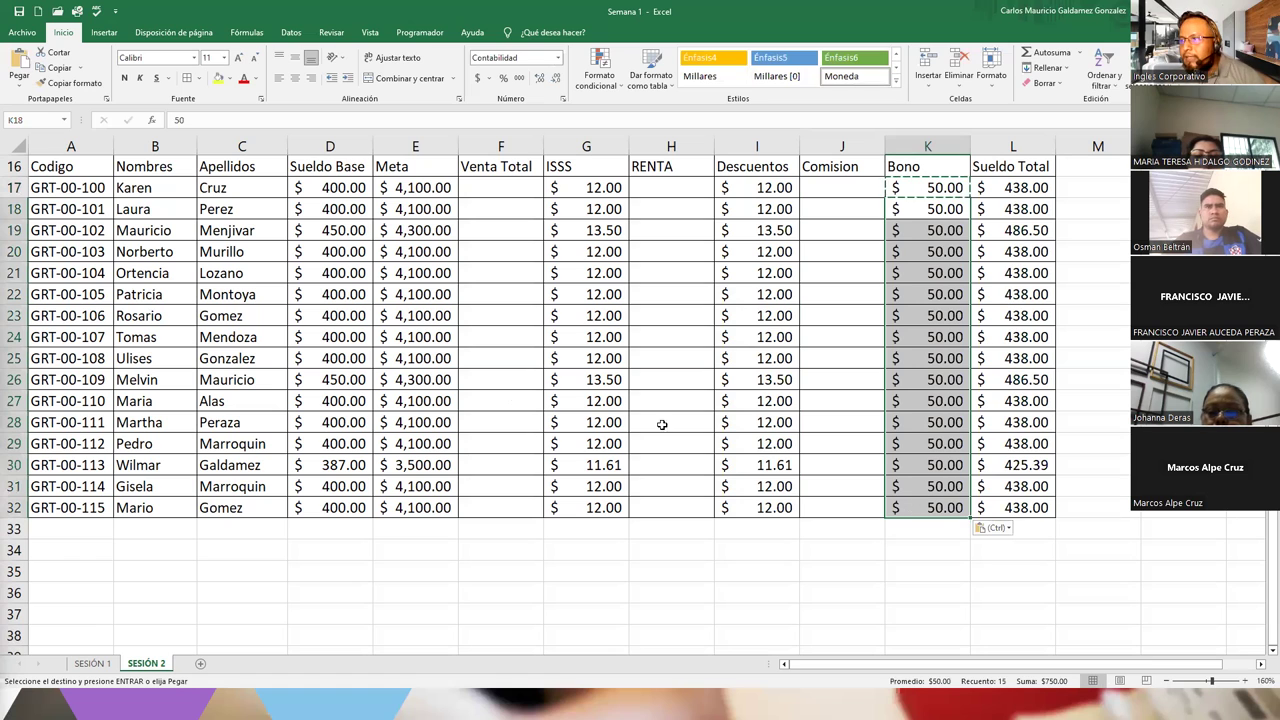
Set the Bono to 75 in K19 and copy that value to K26.
{"action": "left_click", "coordinate": [937, 234]}
{"action": "type", "text": "75"}
{"action": "key", "text": "ctrl+Return"}
{"action": "key", "text": "ctrl+c"}
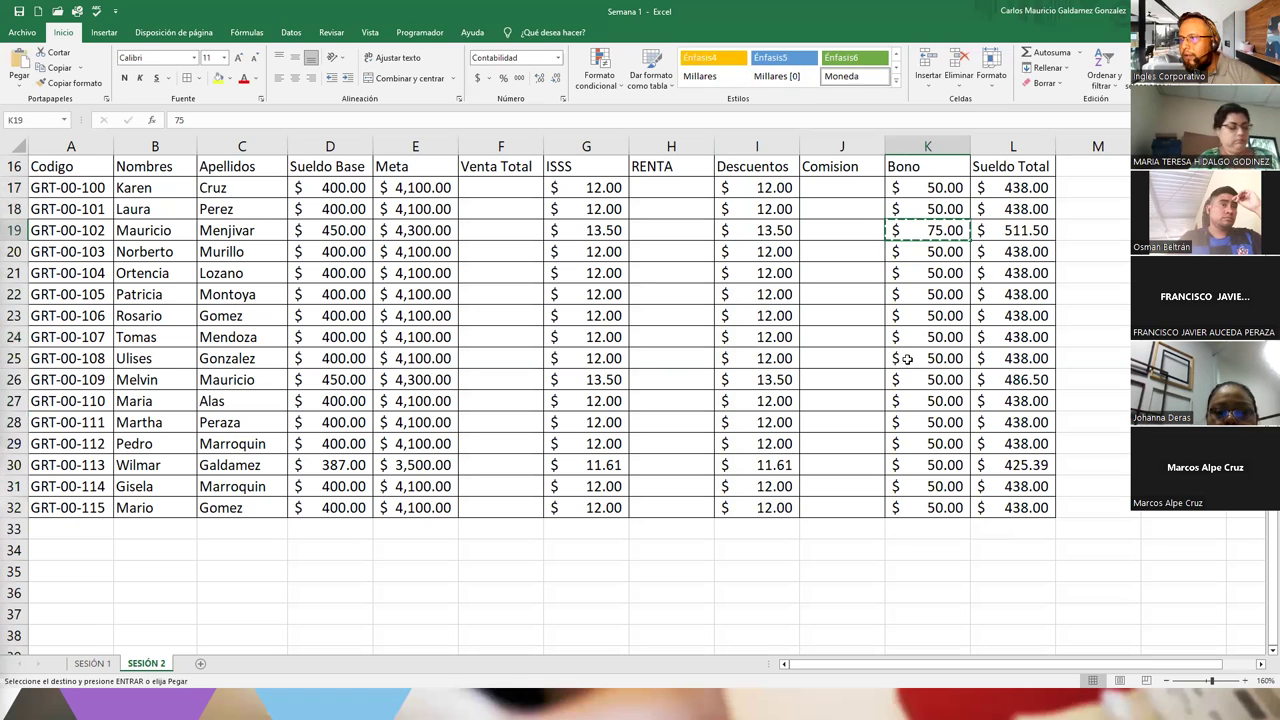
{"action": "left_click", "coordinate": [911, 379]}
{"action": "key", "text": "ctrl+v"}
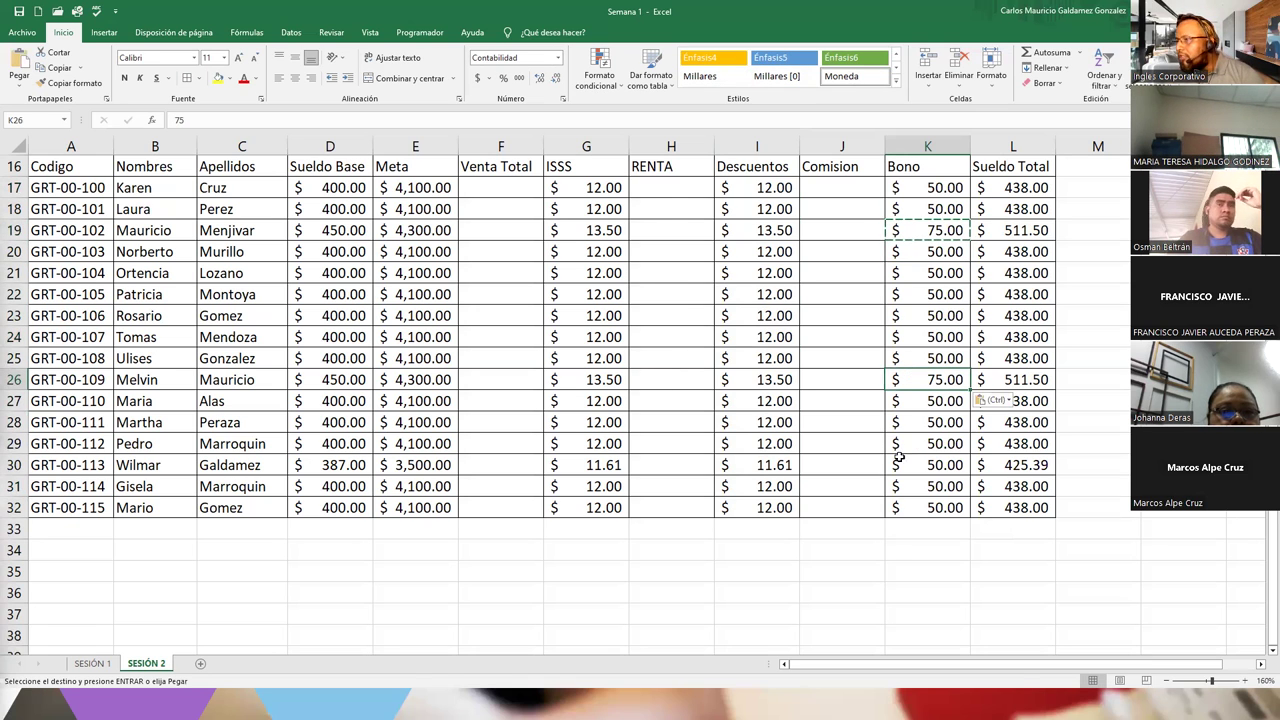
Set the Bono in K30, for code GRT-00-113, to 25.
{"action": "left_click", "coordinate": [912, 468]}
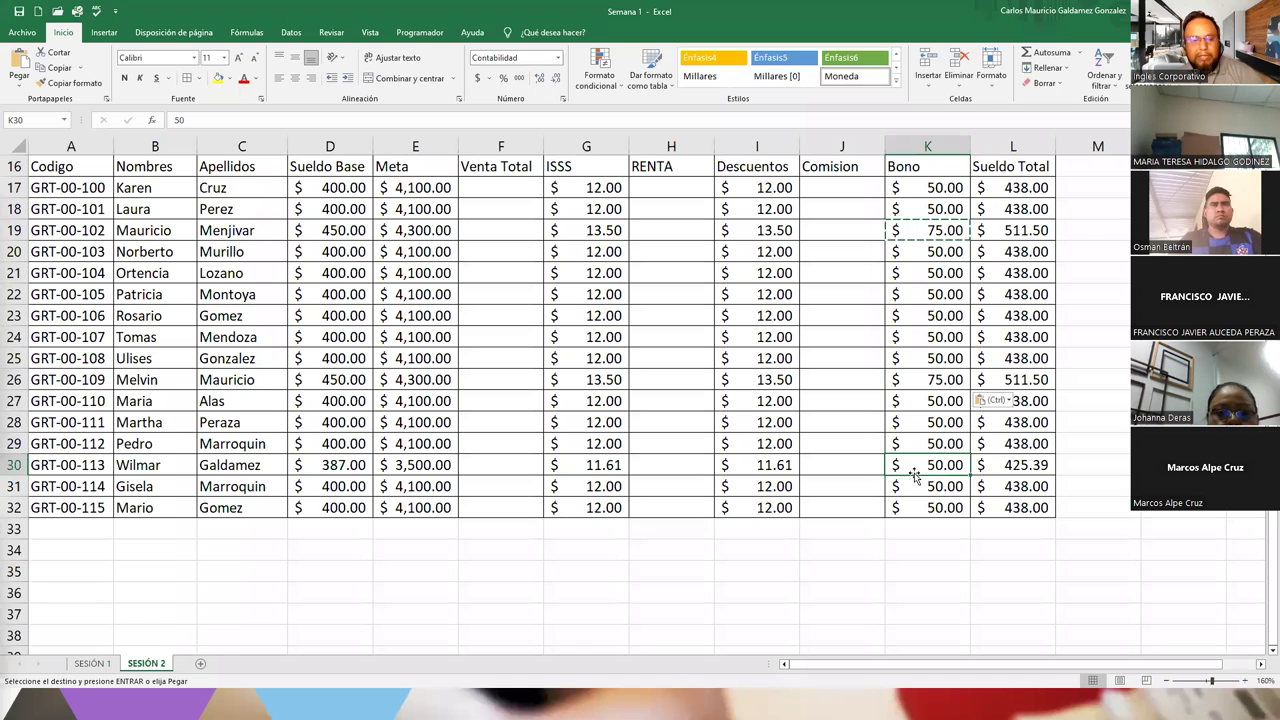
{"action": "type", "text": "25"}
{"action": "key", "text": "Return"}
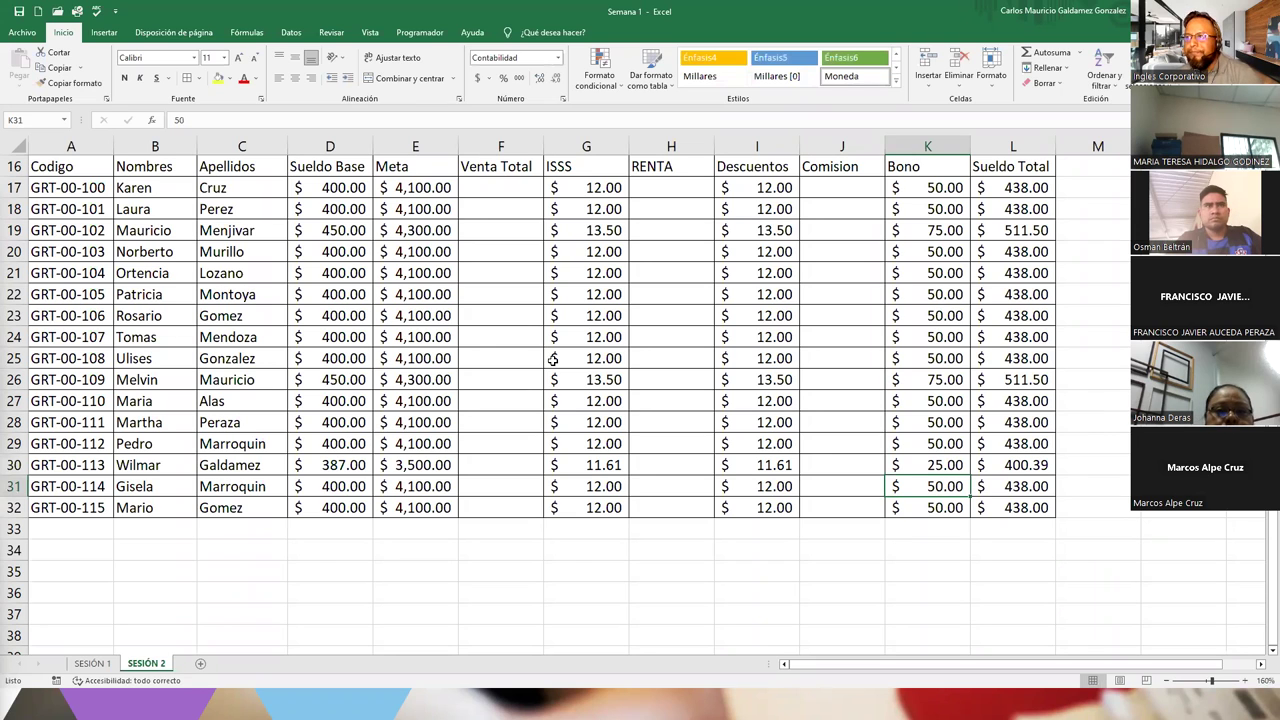
Start a small table below the payroll with the headers Meta in F35 and Comisio in G35.
{"action": "left_click", "coordinate": [650, 187]}
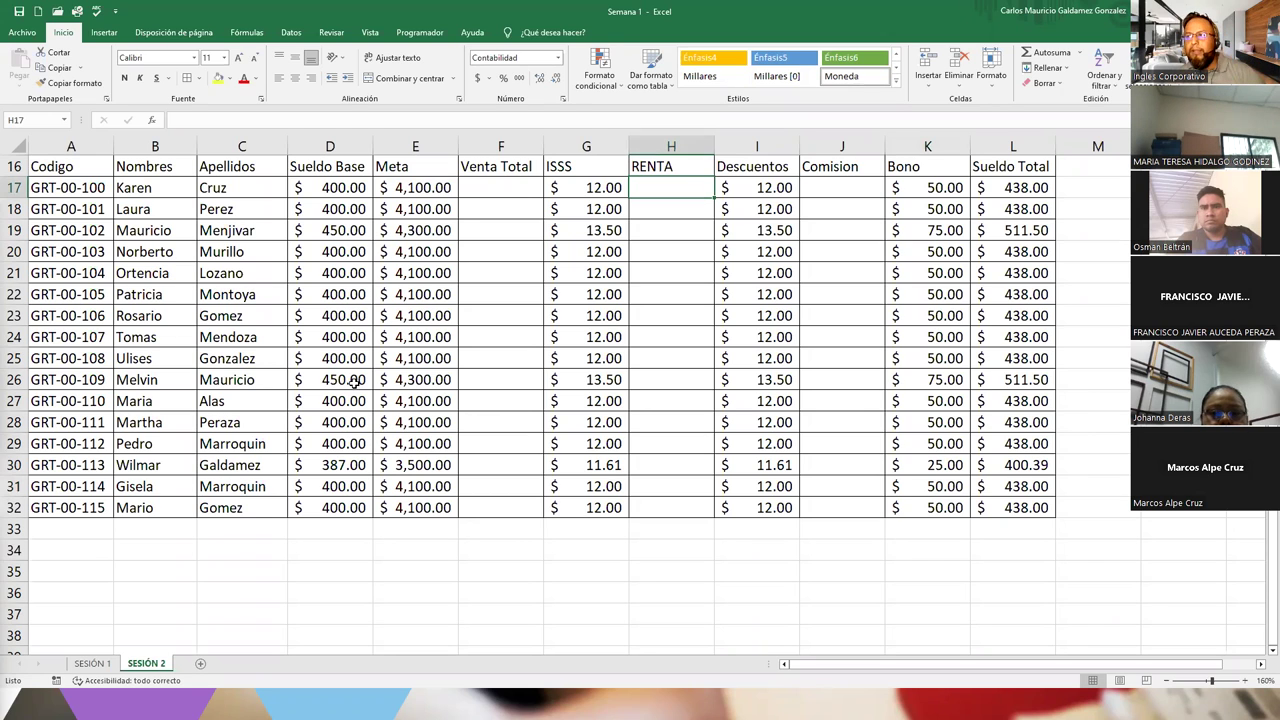
{"action": "left_click", "coordinate": [504, 584]}
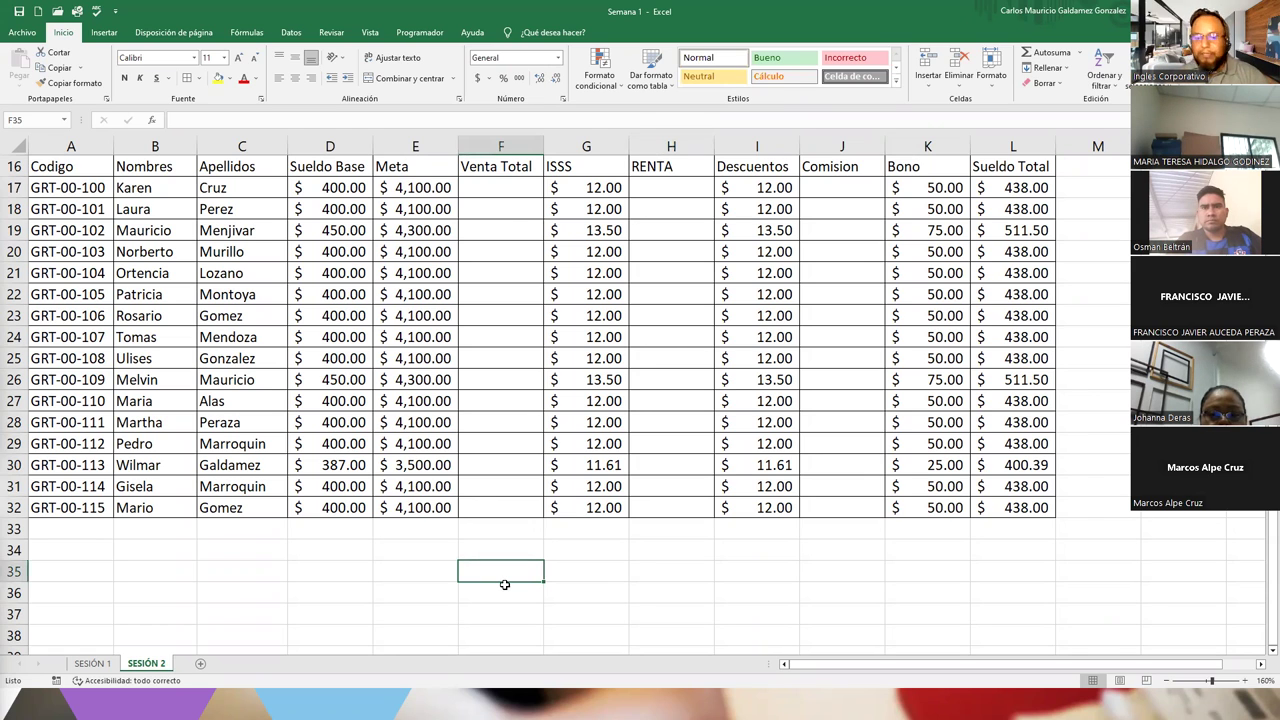
{"action": "type", "text": "Meta"}
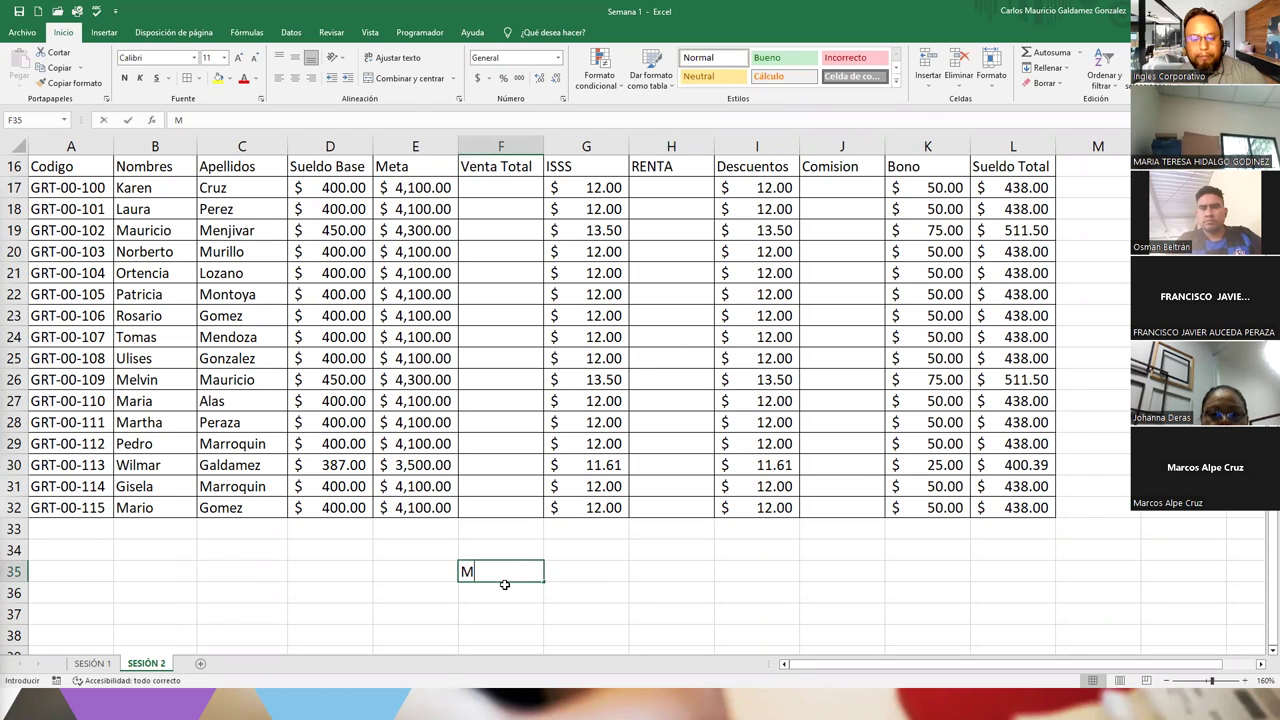
{"action": "key", "text": "Tab"}
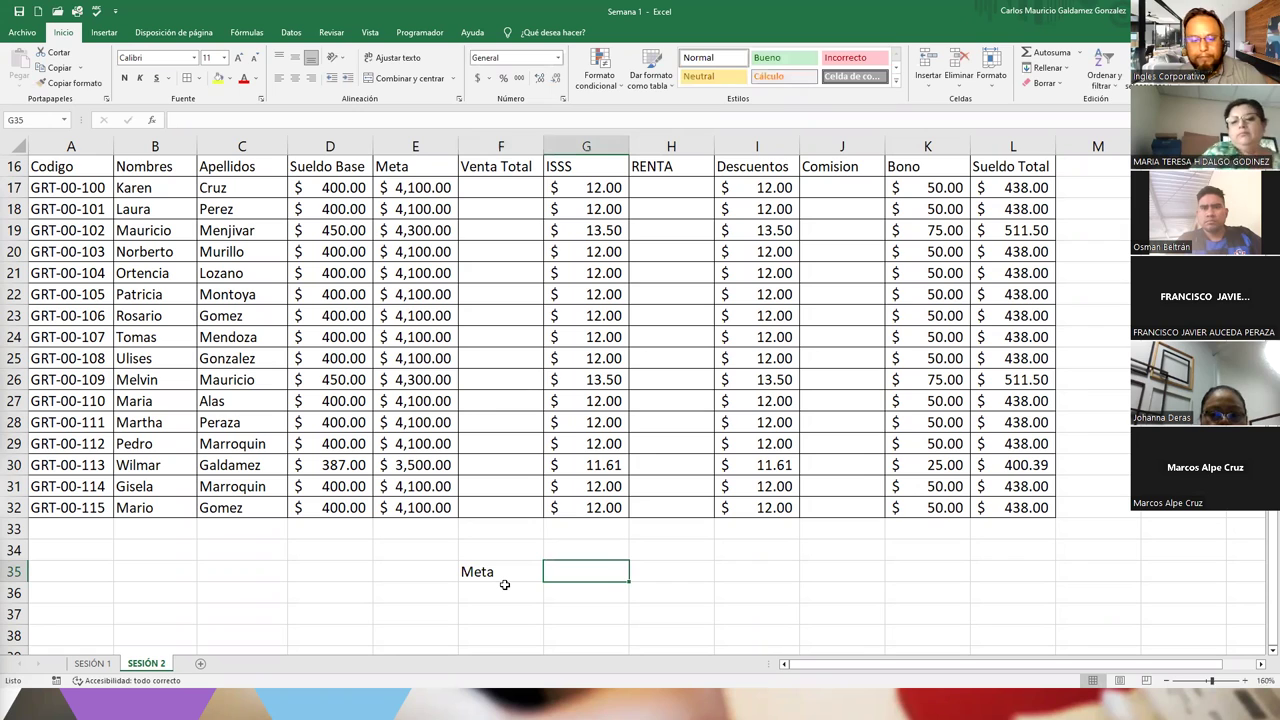
{"action": "type", "text": "Comiion"}
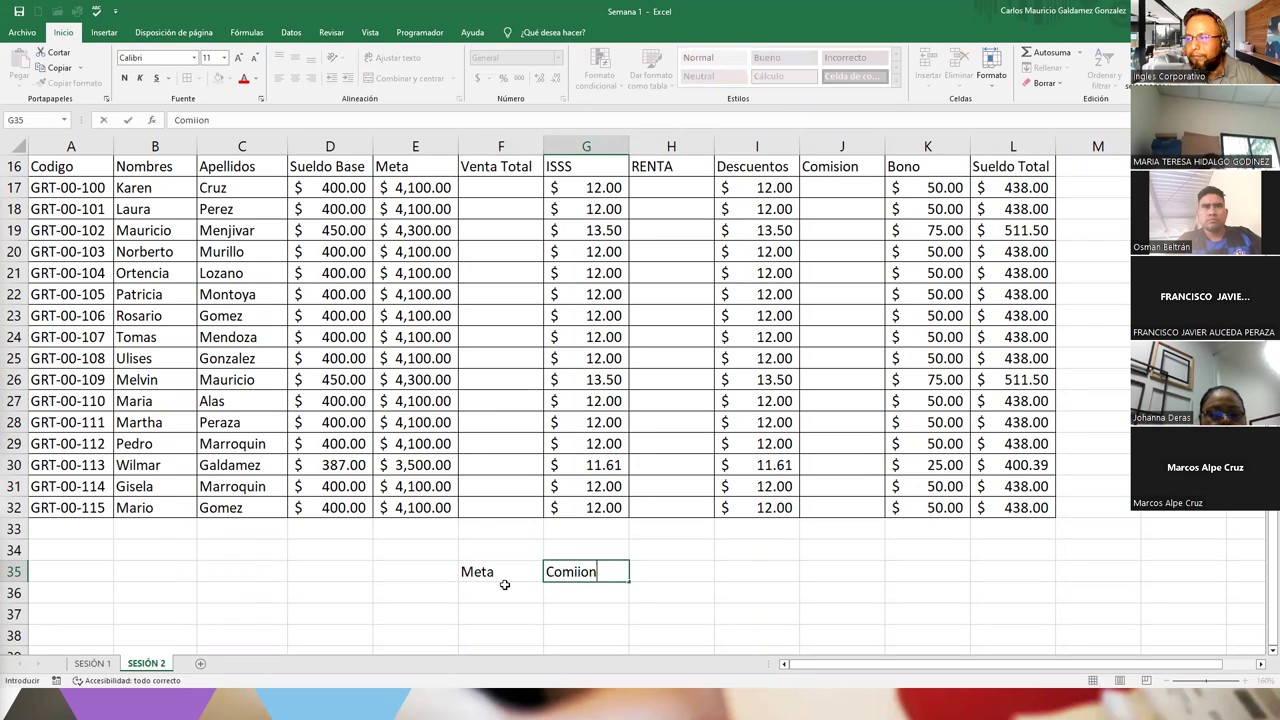
{"action": "key", "text": "BackSpace"}
{"action": "key", "text": "BackSpace"}
{"action": "key", "text": "BackSpace"}
{"action": "type", "text": "sio"}
{"action": "key", "text": "Return"}
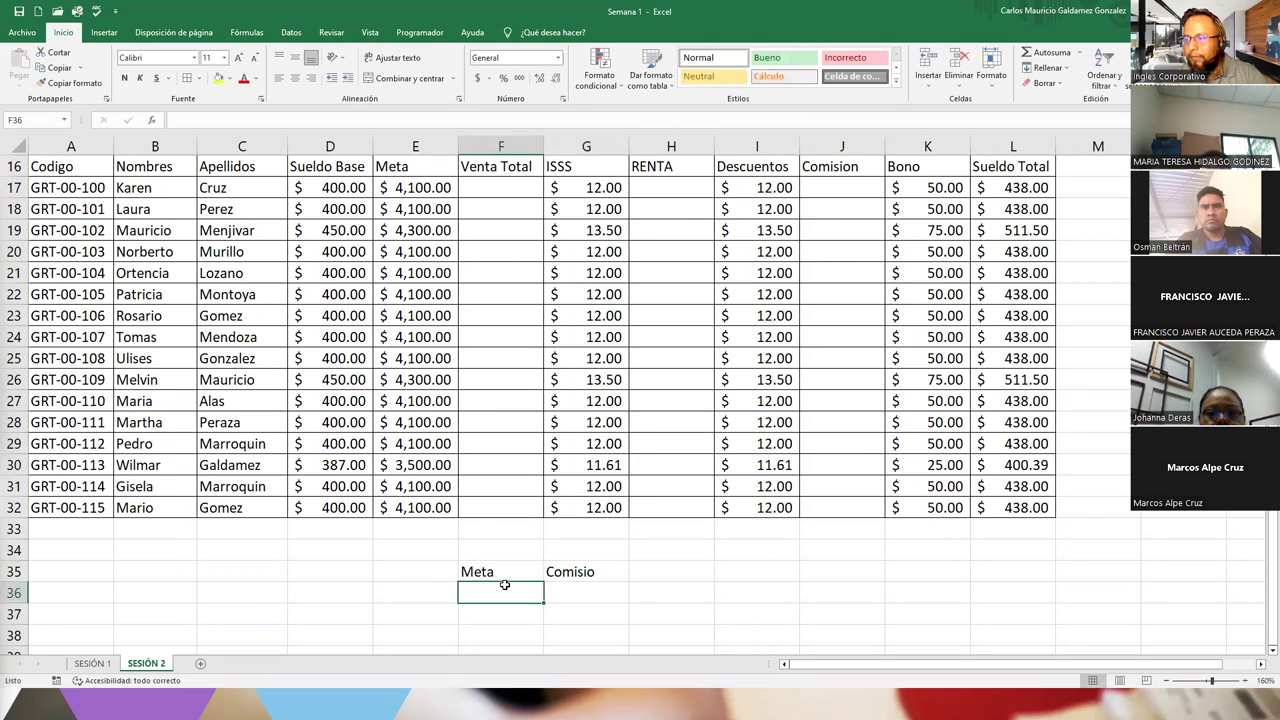
Correct the header in G35 to read Comision.
{"action": "key", "text": "Page_Down"}
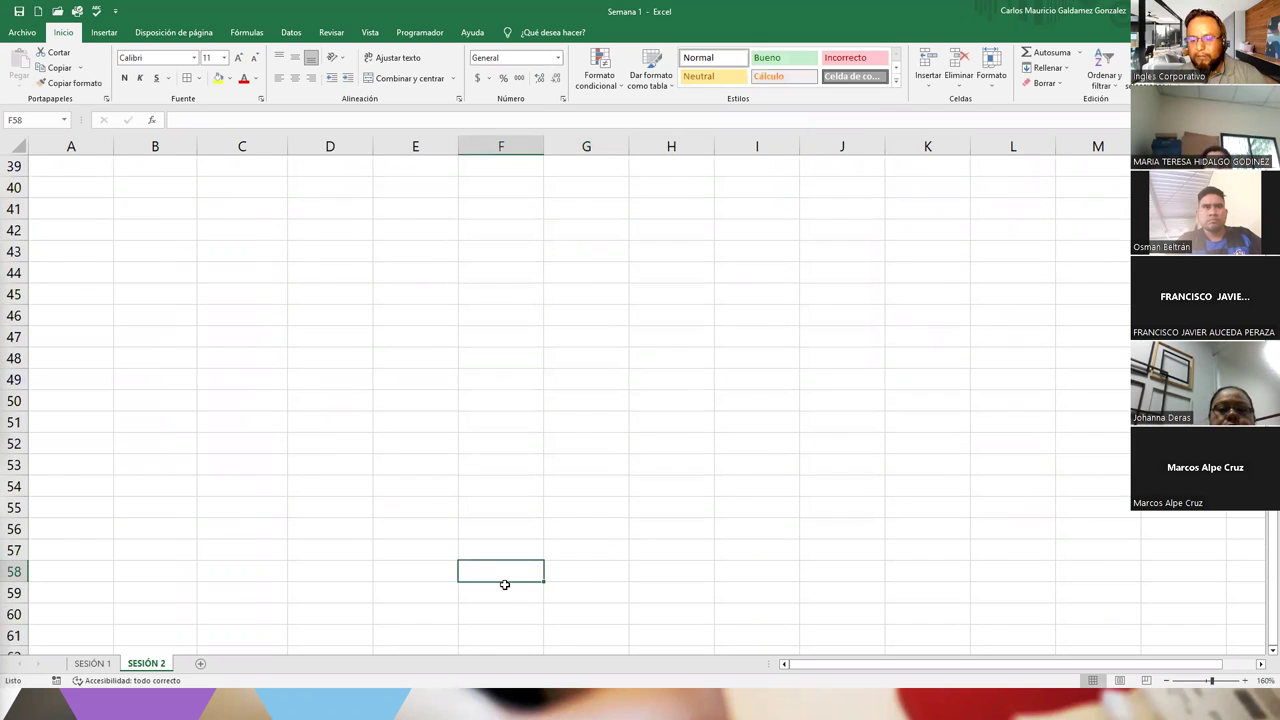
{"action": "key", "text": "Page_Up"}
{"action": "key", "text": "Right"}
{"action": "key", "text": "F2"}
{"action": "type", "text": "n"}
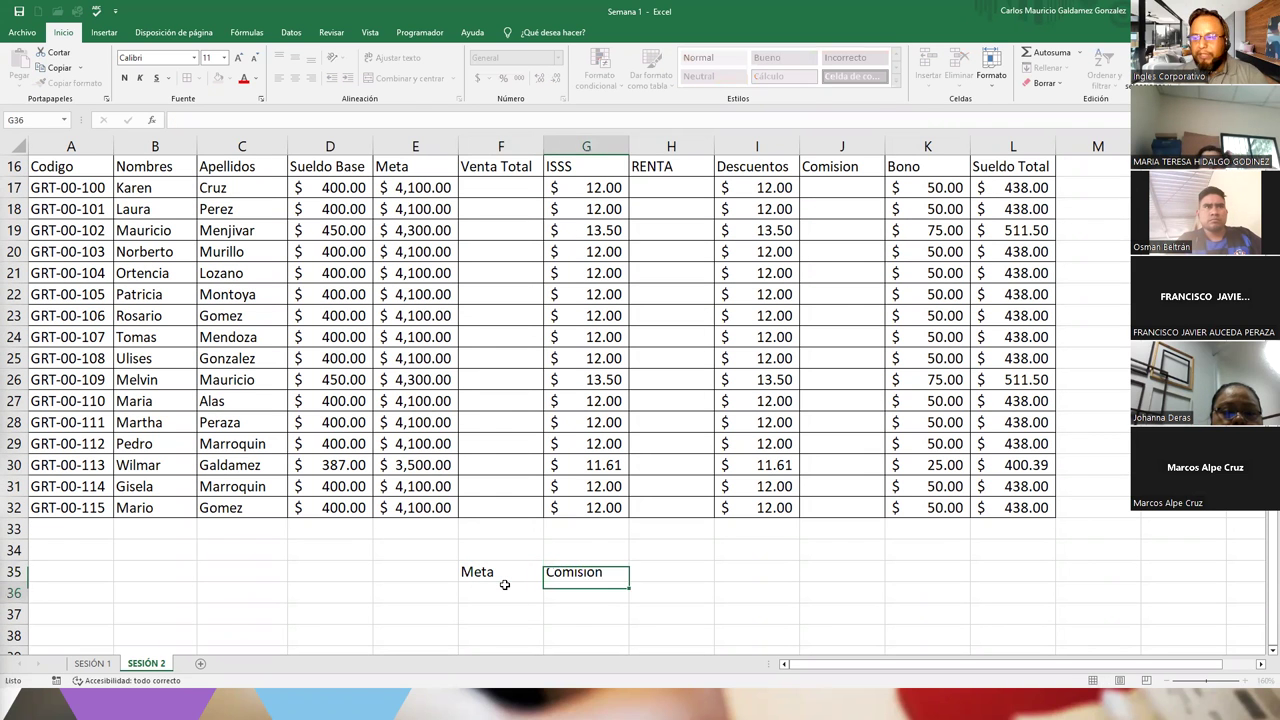
{"action": "key", "text": "Return"}
Enter the first commission tier in row 36: Meta 4100 with a Comision of 15%.
{"action": "key", "text": "Left"}
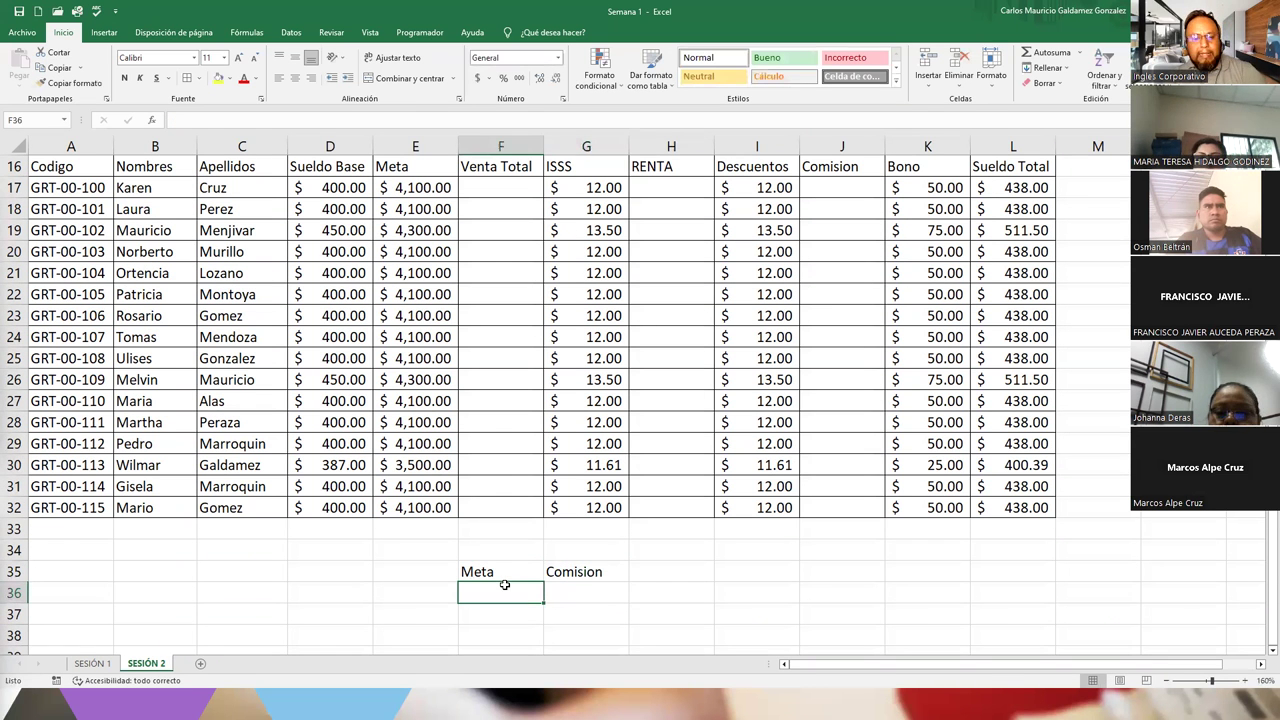
{"action": "type", "text": "41000"}
{"action": "key", "text": "BackSpace"}
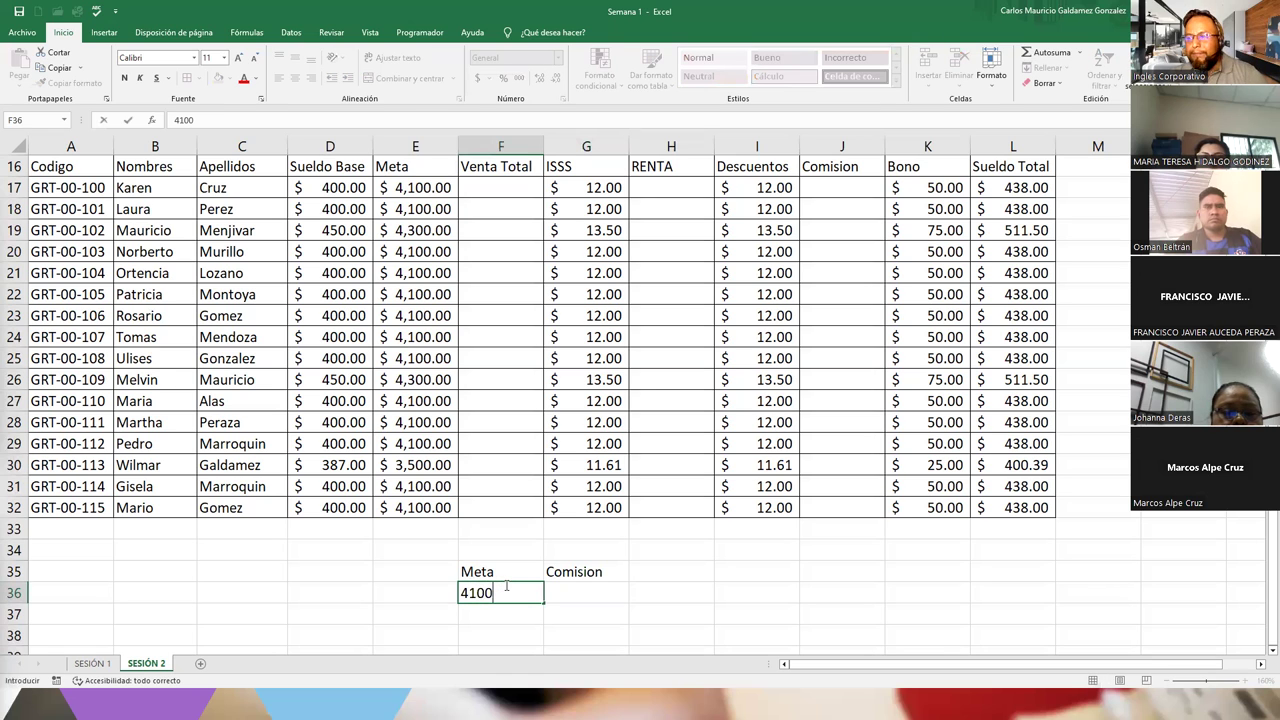
{"action": "key", "text": "ctrl+Return"}
{"action": "key", "text": "Right"}
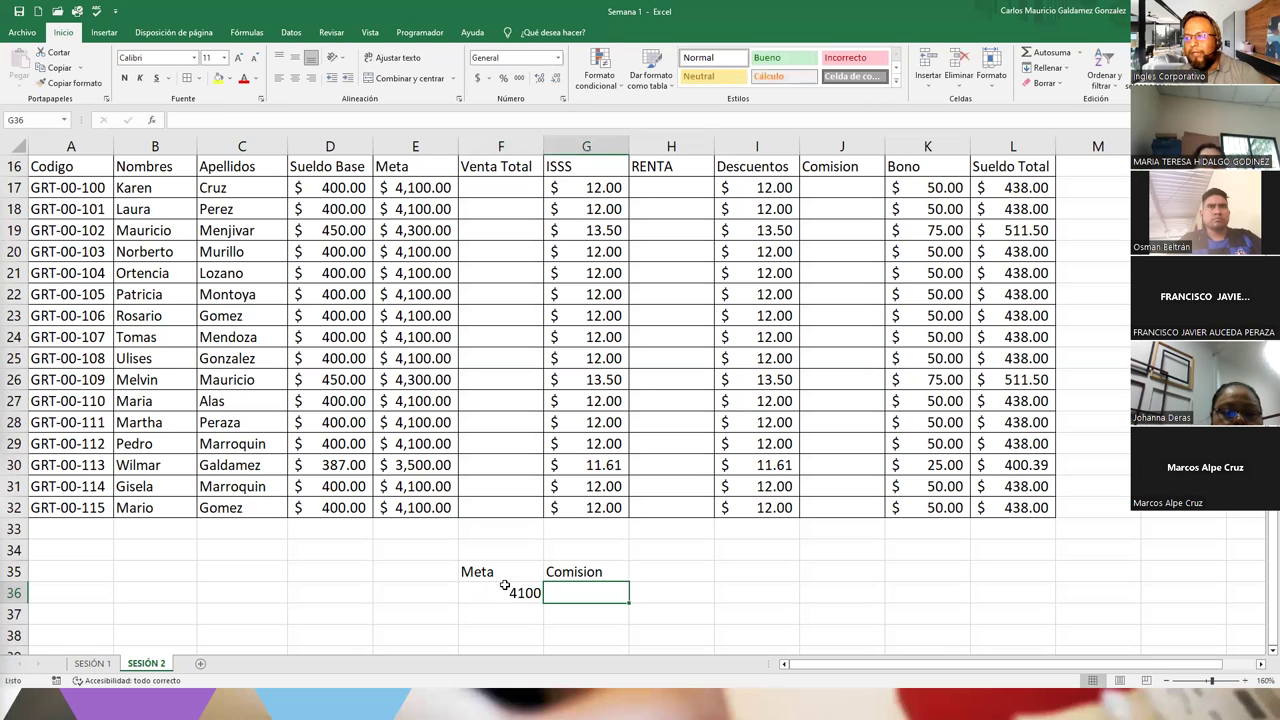
{"action": "type", "text": "1"}
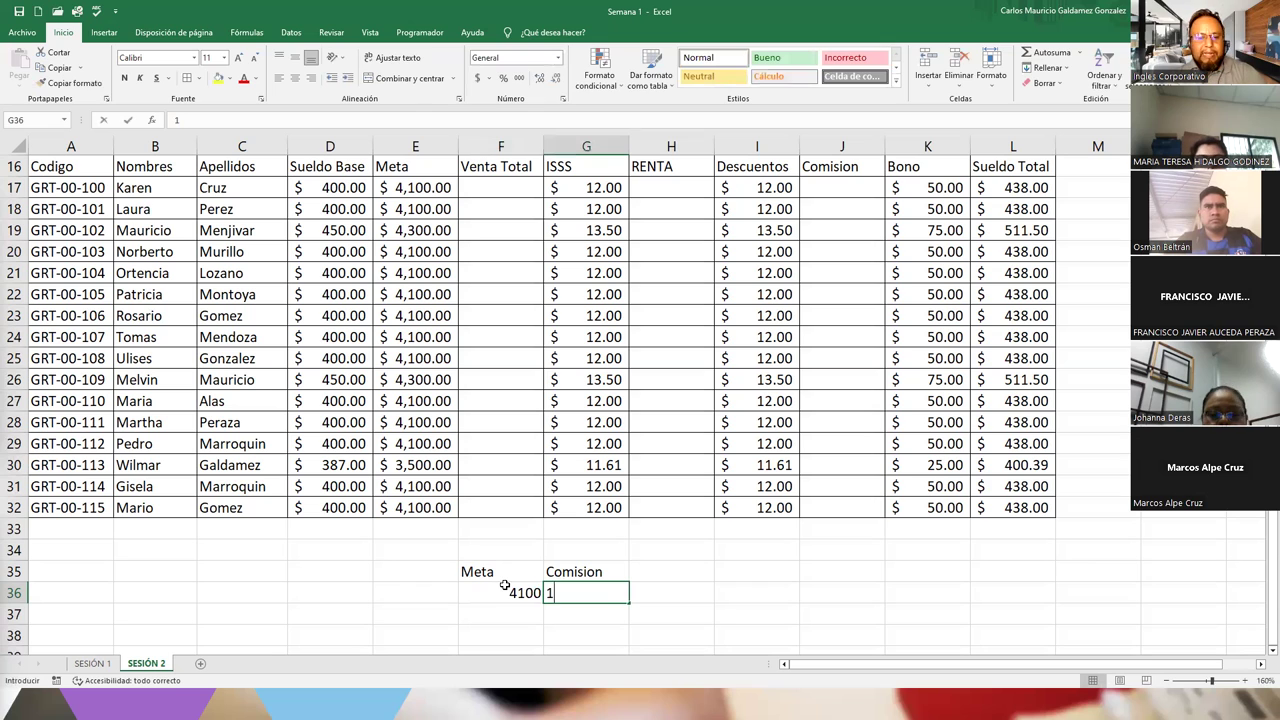
{"action": "type", "text": "5%"}
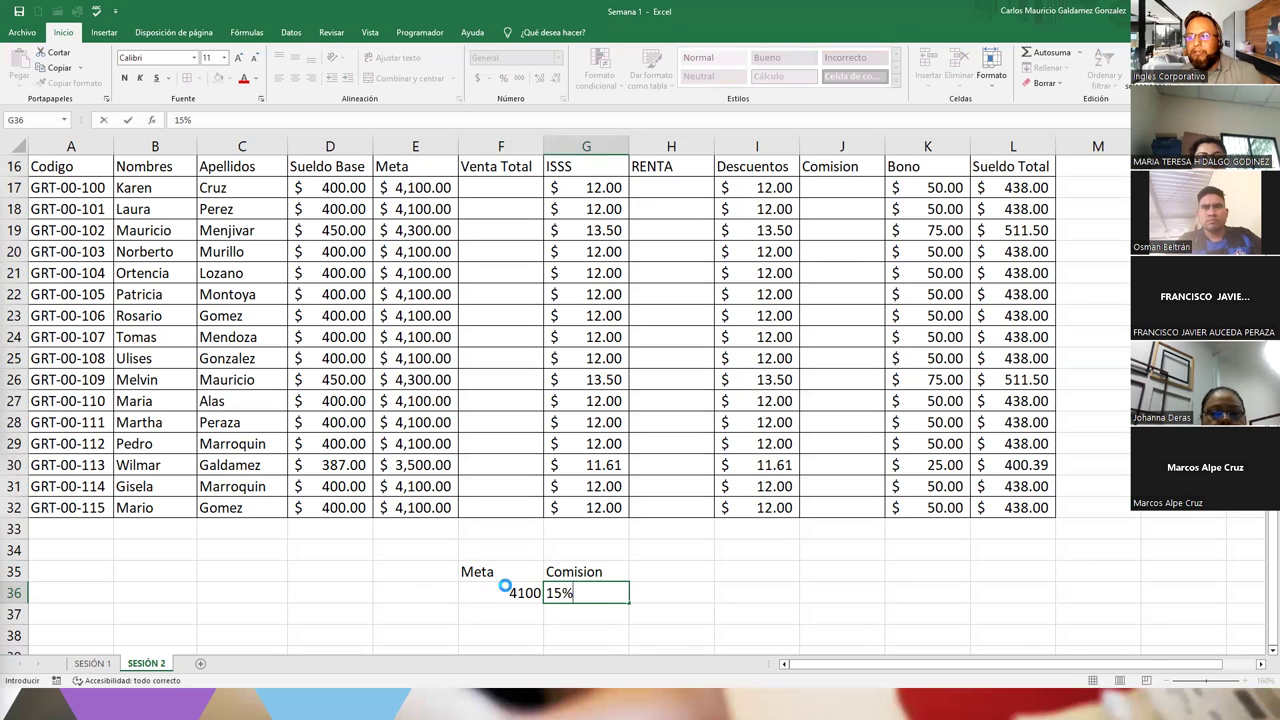
{"action": "key", "text": "Return"}
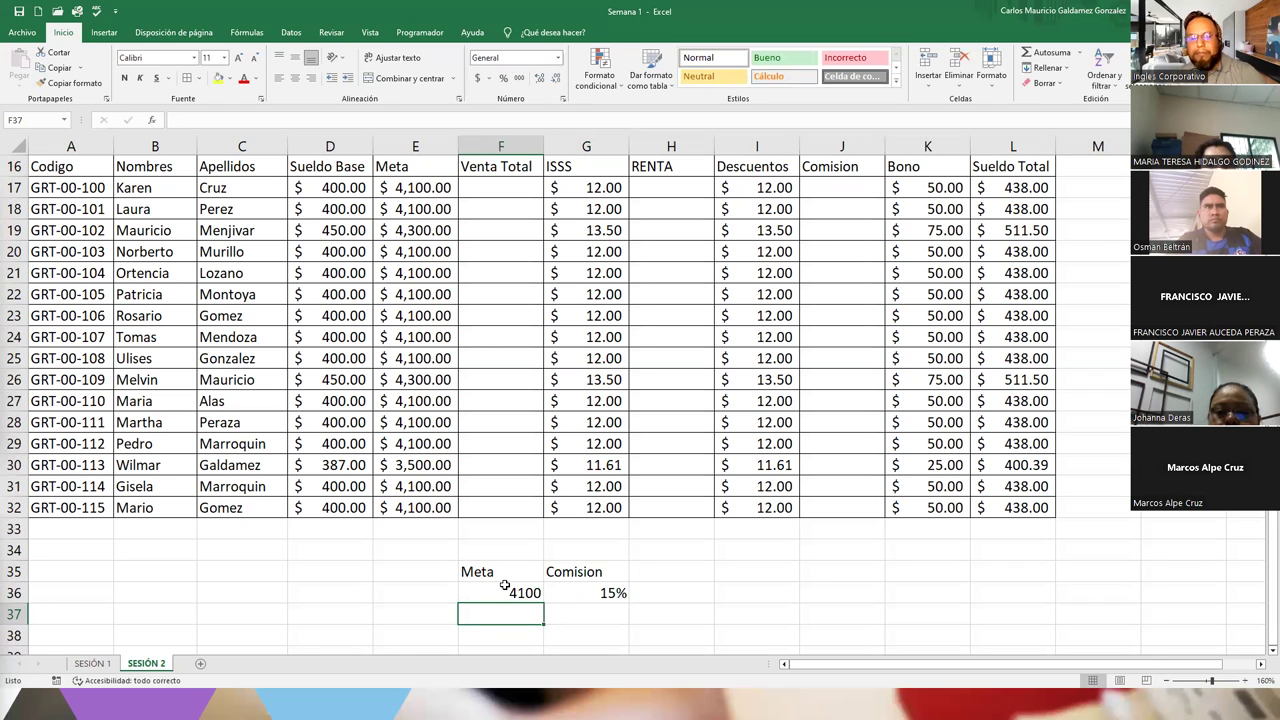
Add two more commission tiers: 3900 with 10% in row 37 and 3500 with 5% in row 38.
{"action": "type", "text": "3900"}
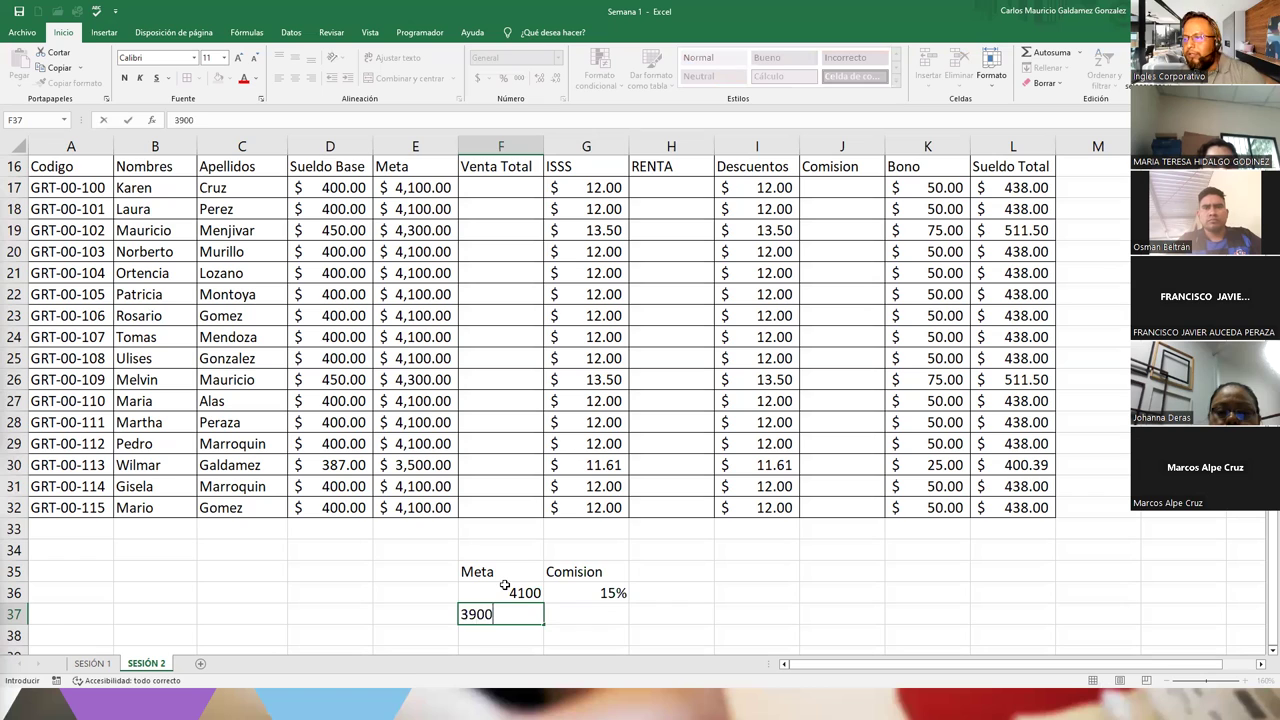
{"action": "key", "text": "Tab"}
{"action": "type", "text": "10"}
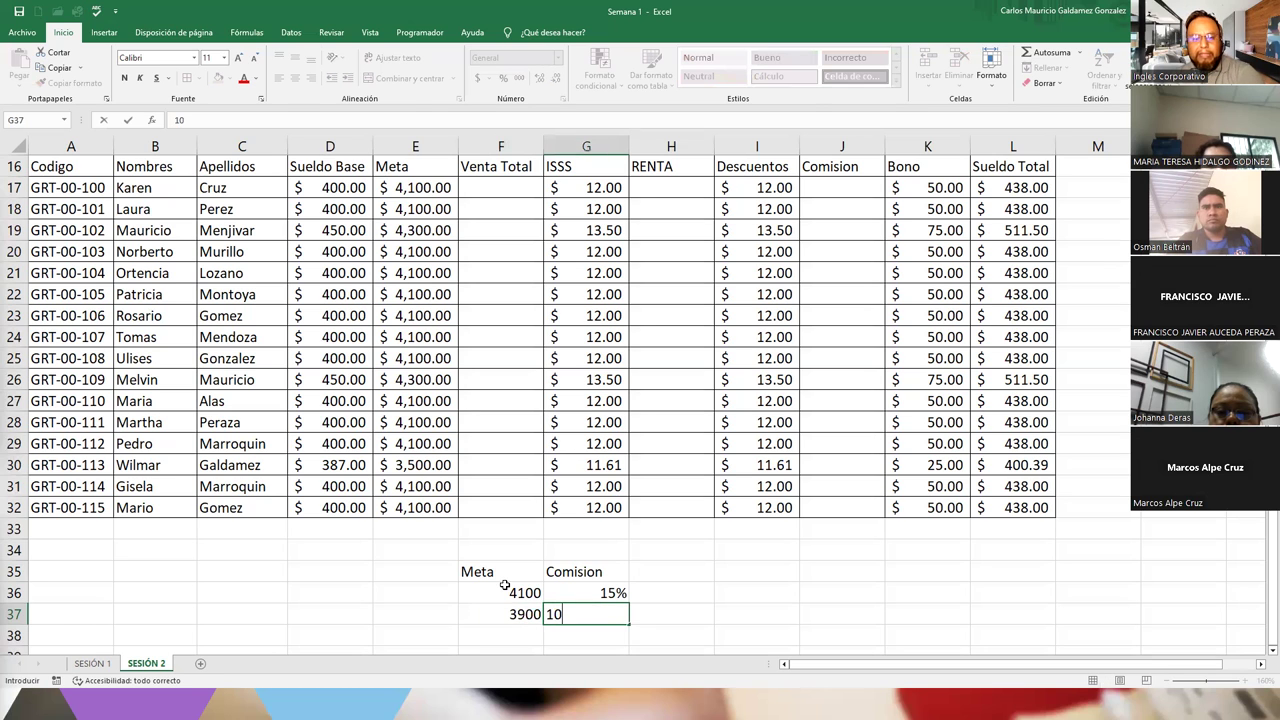
{"action": "key", "text": "Return"}
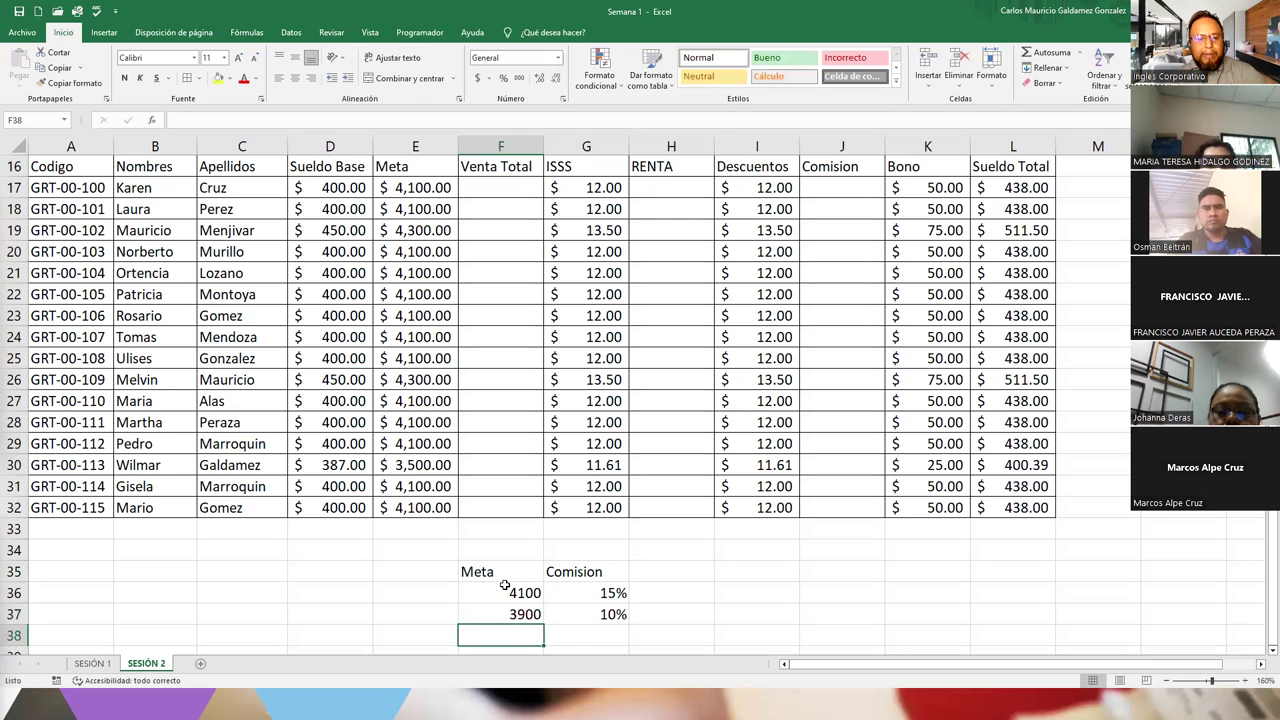
{"action": "type", "text": "3500"}
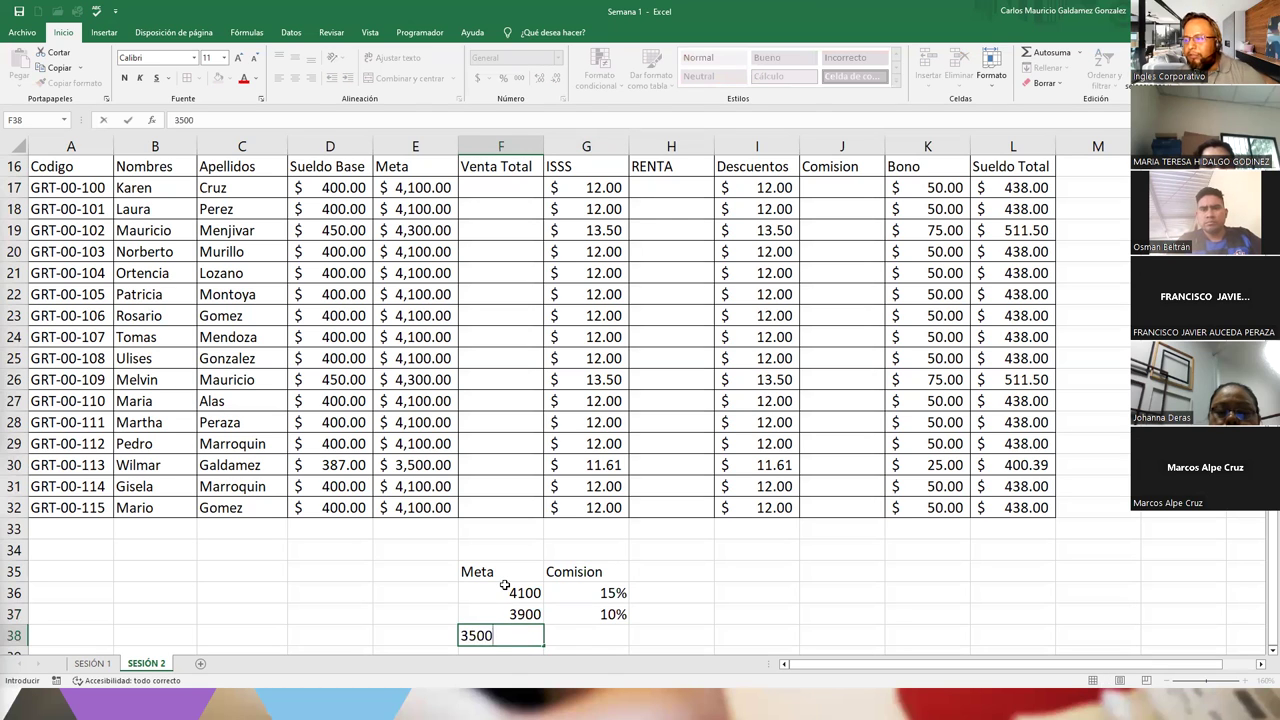
{"action": "key", "text": "Tab"}
{"action": "type", "text": "5"}
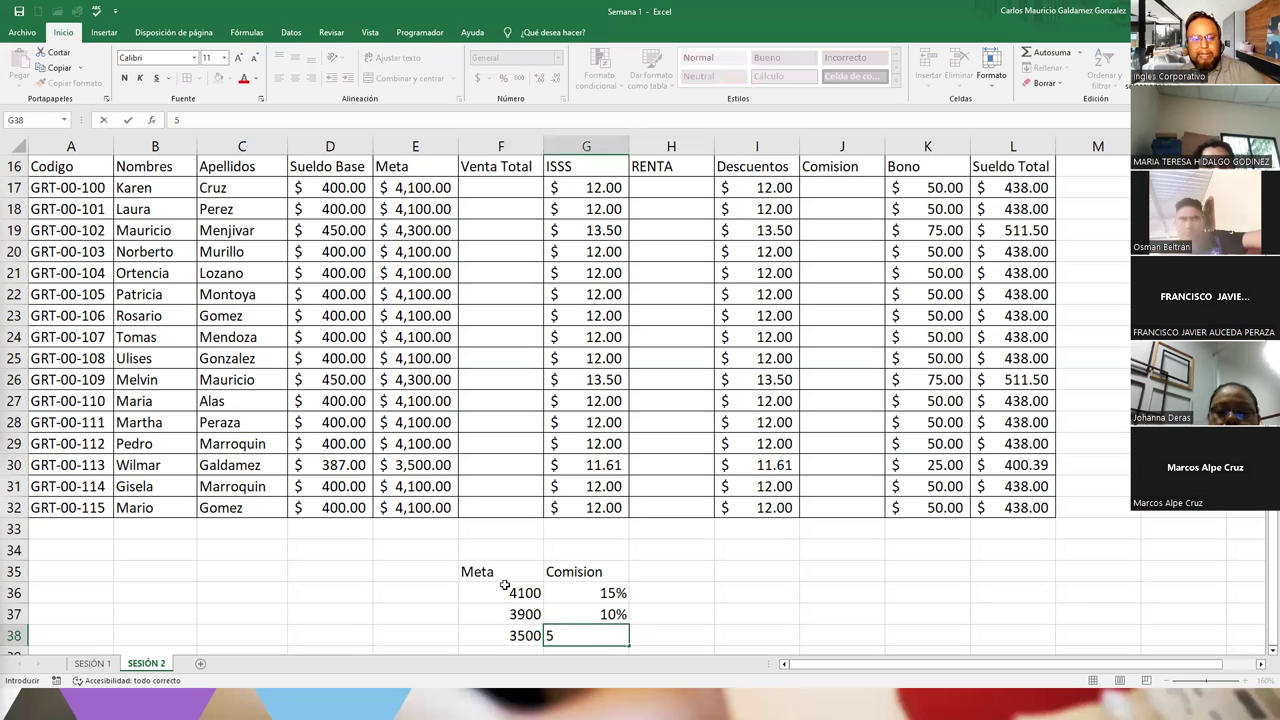
{"action": "type", "text": "%"}
{"action": "key", "text": "Return"}
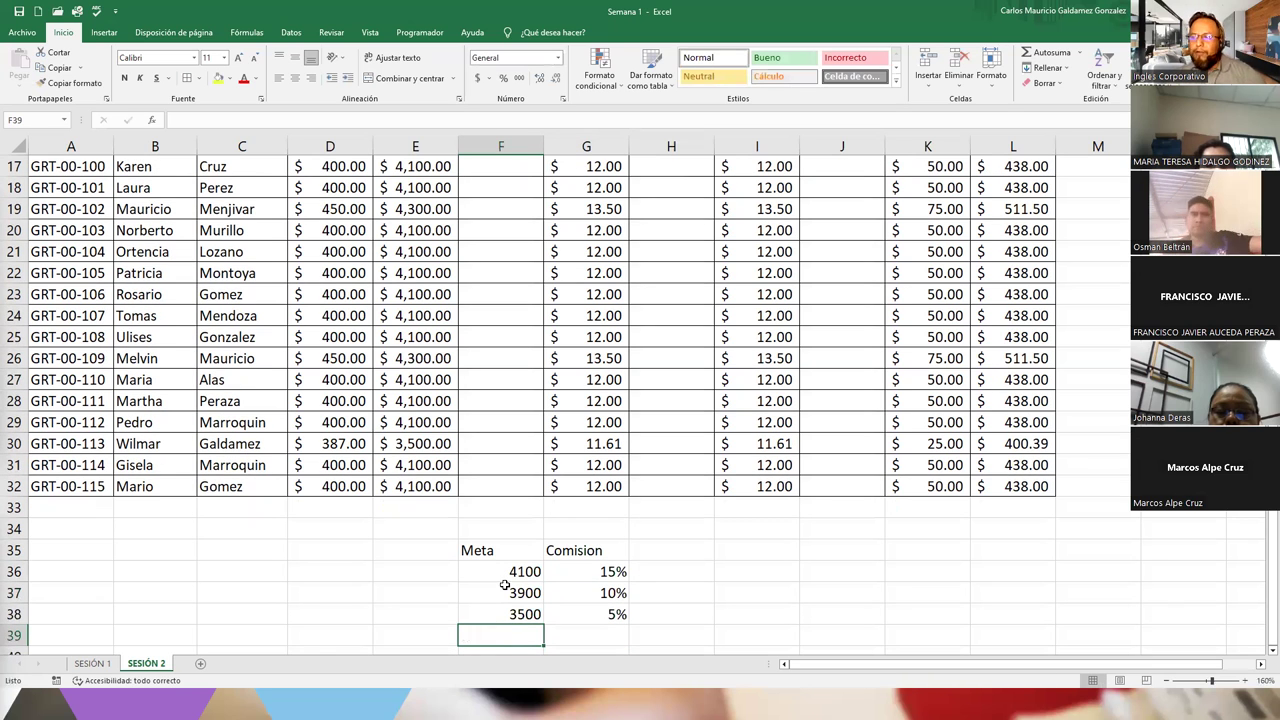
{"action": "left_click", "coordinate": [512, 167]}
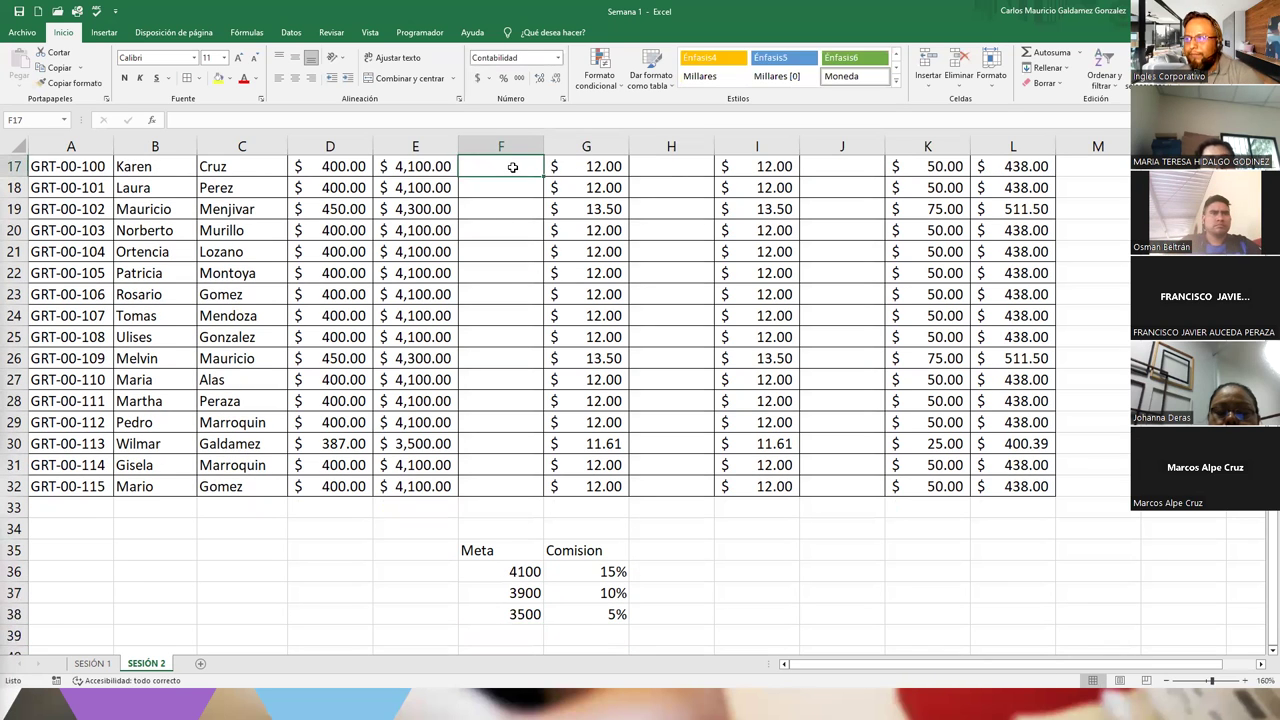
{"action": "key", "text": "Up"}
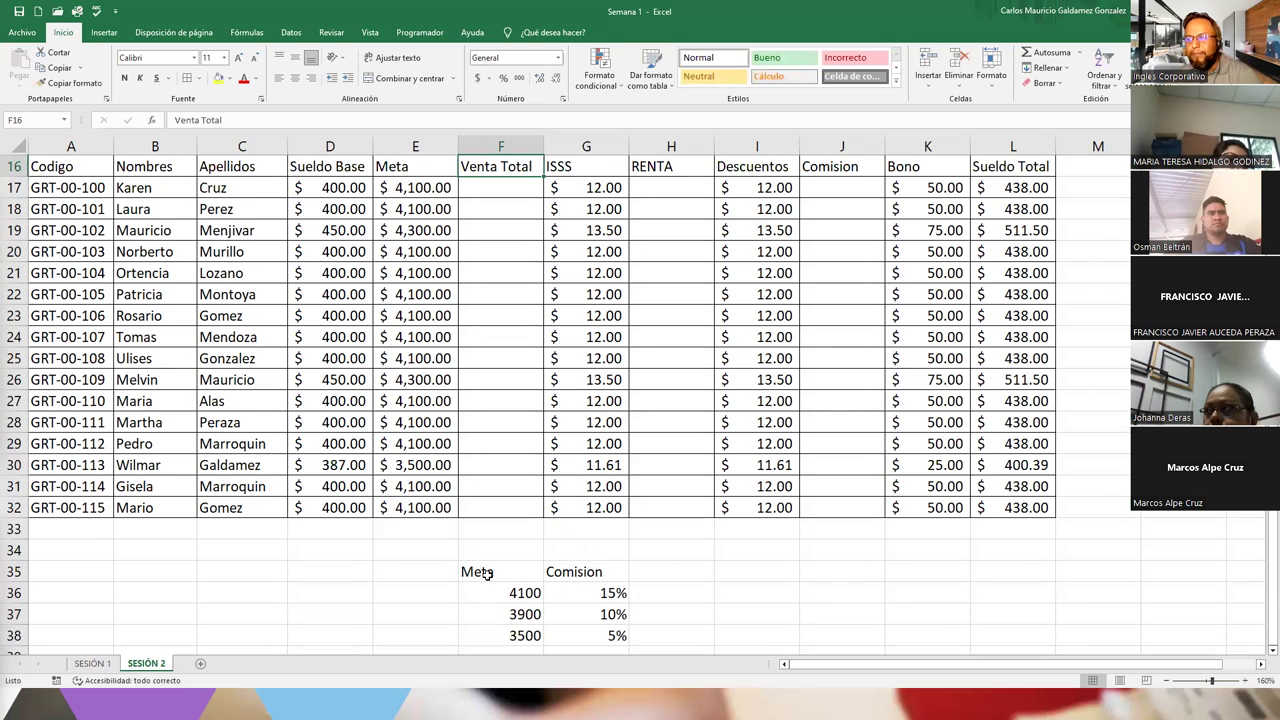
{"action": "left_click_drag", "start_coordinate": [484, 572], "coordinate": [589, 644]}
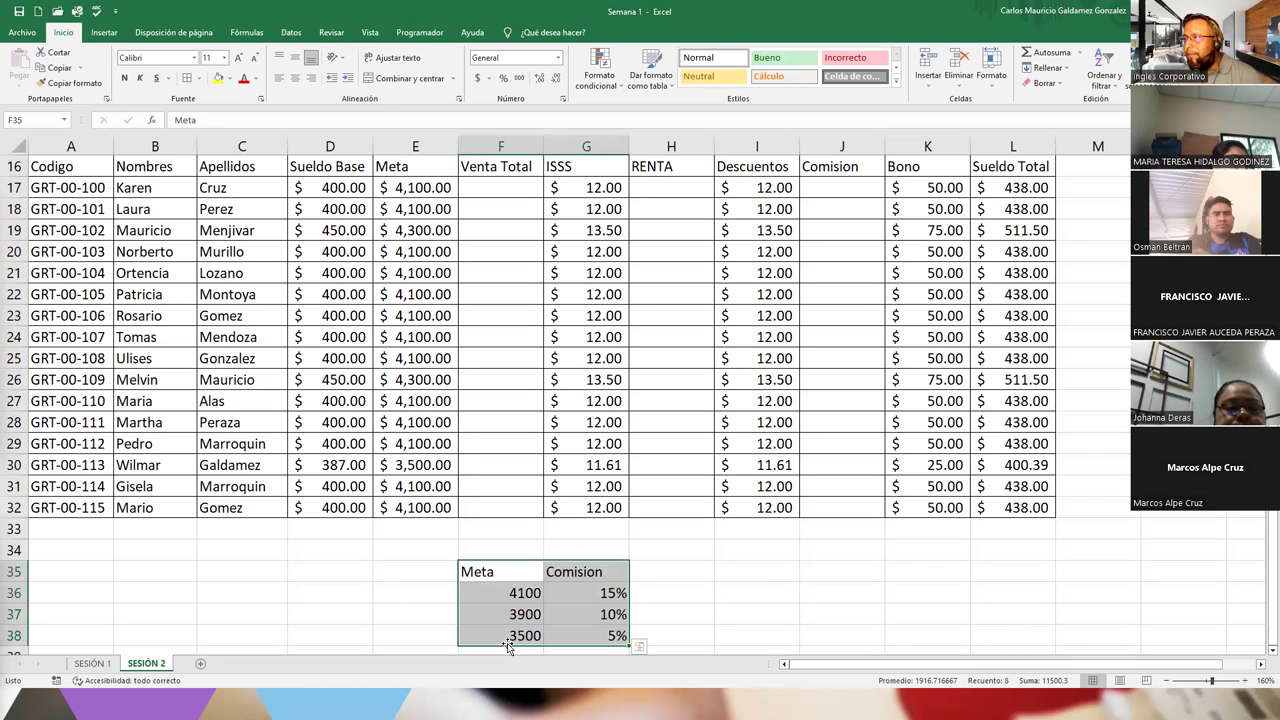
{"action": "left_click_drag", "start_coordinate": [509, 636], "coordinate": [565, 636]}
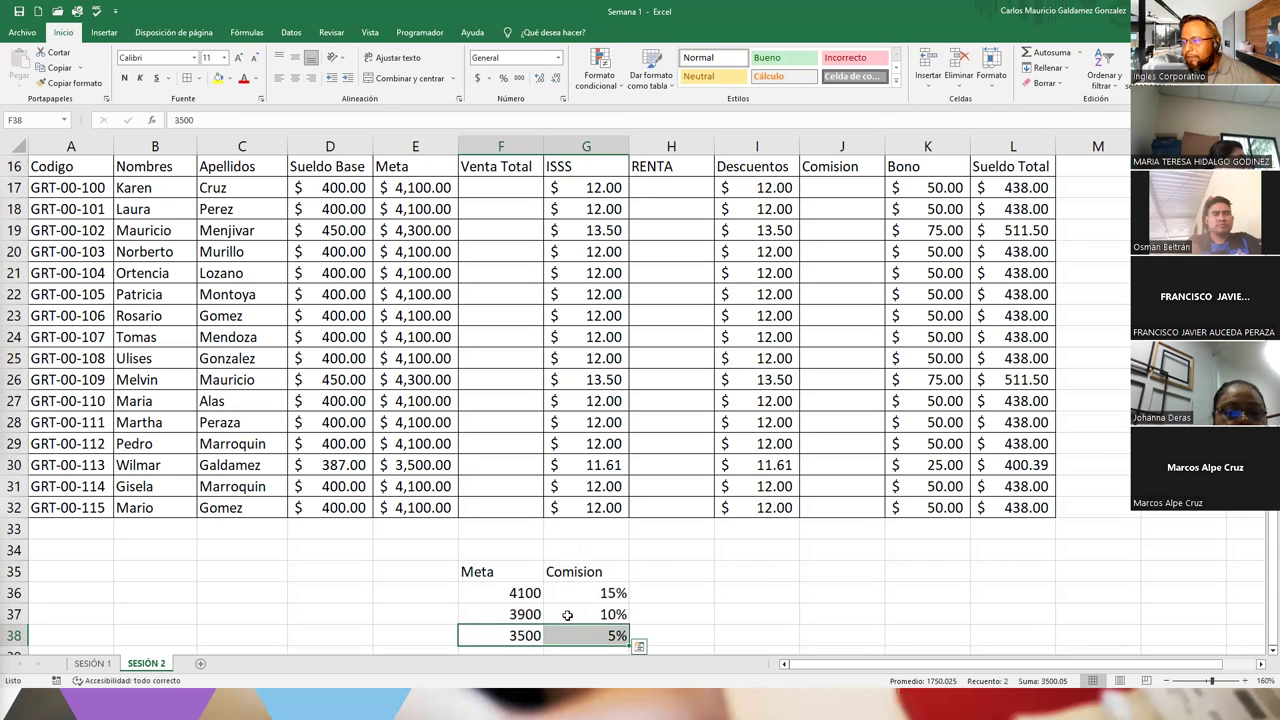
Move the 5% commission from G38 into G37, replacing the existing entry.
{"action": "left_click", "coordinate": [568, 614]}
{"action": "left_click", "coordinate": [574, 636]}
{"action": "left_click_drag", "start_coordinate": [575, 627], "coordinate": [575, 612]}
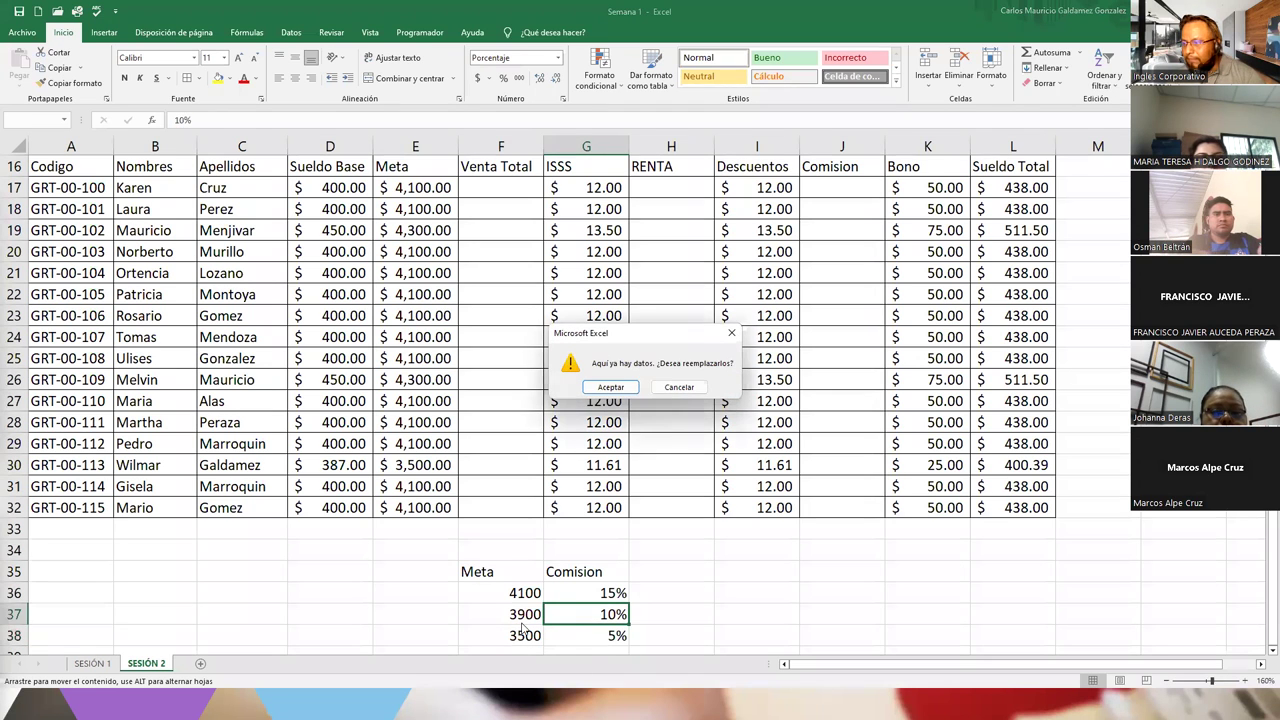
{"action": "left_click", "coordinate": [630, 388]}
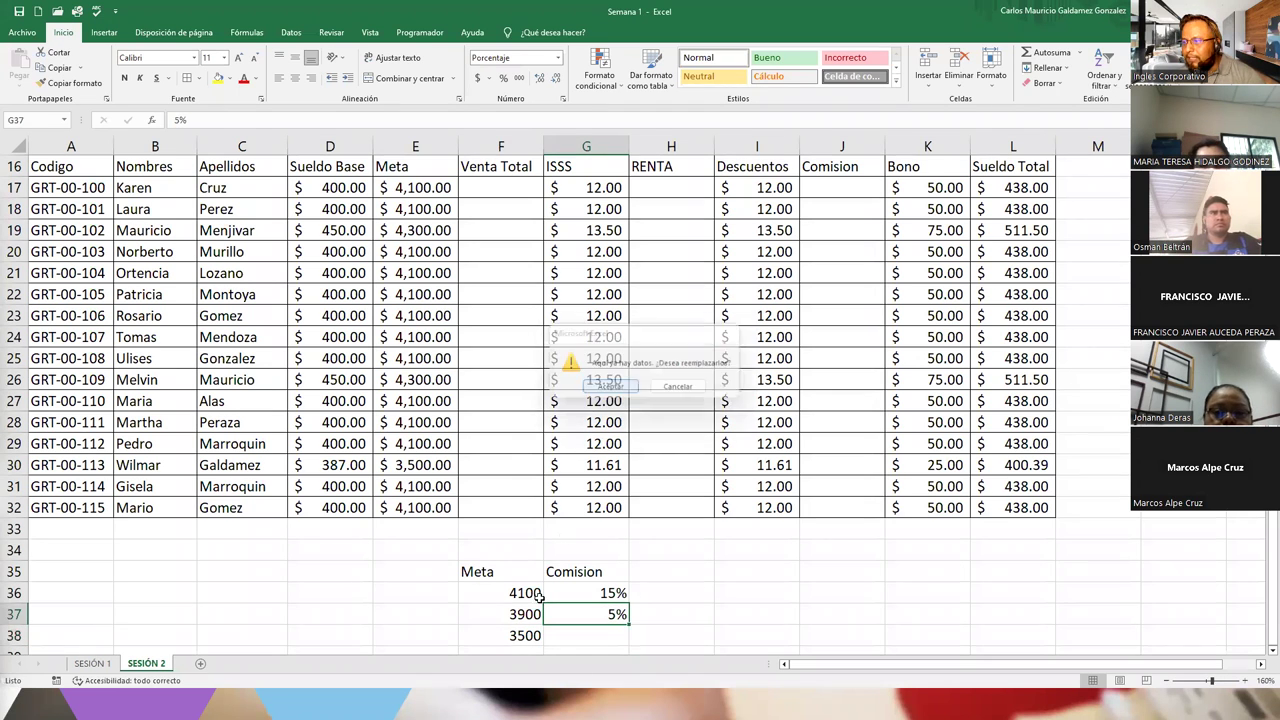
Delete the Meta values in F38 and F37 of the commission table.
{"action": "left_click", "coordinate": [500, 640]}
{"action": "key", "text": "Delete"}
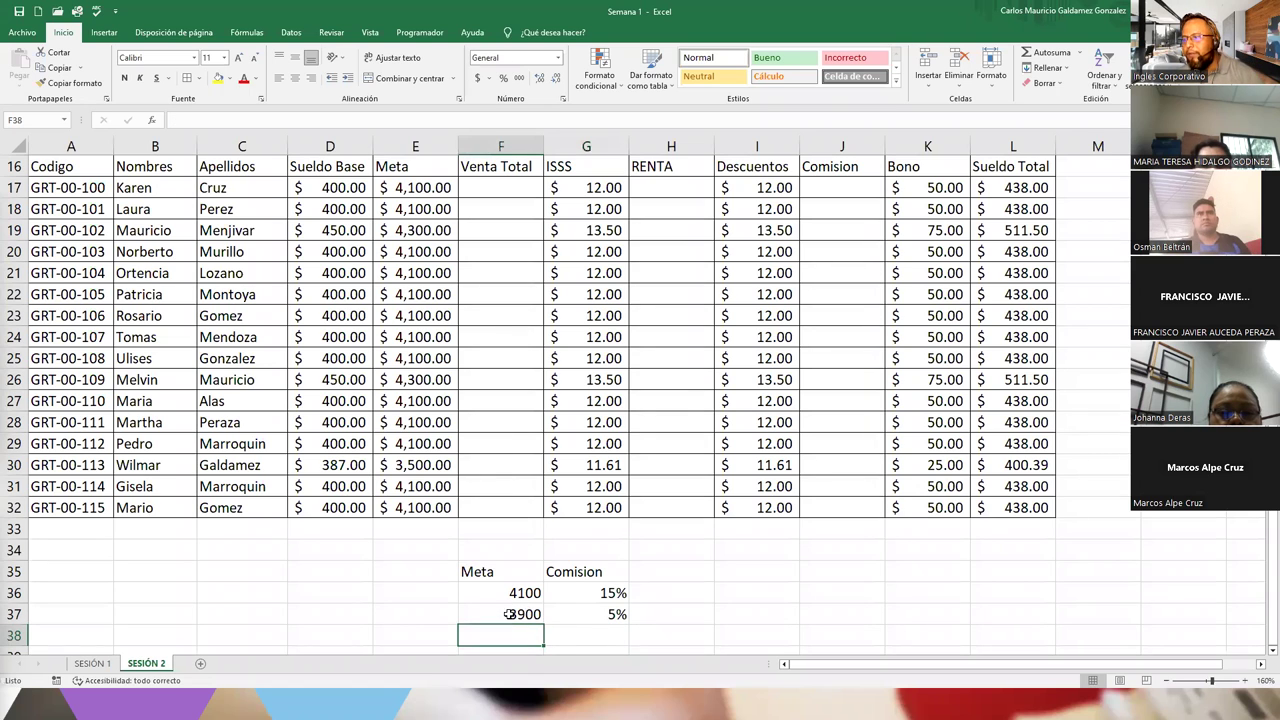
{"action": "left_click", "coordinate": [506, 617]}
{"action": "key", "text": "Delete"}
Change the commission rate in G37 to 10%.
{"action": "left_click", "coordinate": [511, 592]}
{"action": "left_click", "coordinate": [574, 597]}
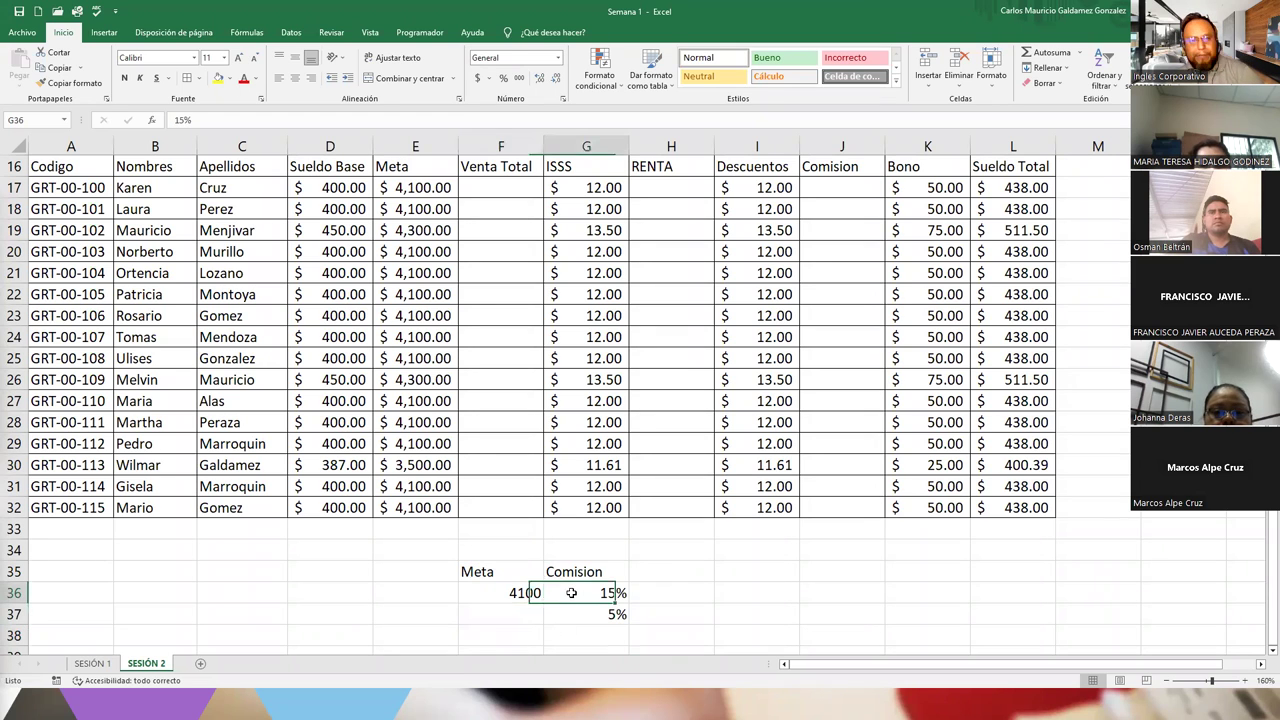
{"action": "double_click", "coordinate": [603, 614]}
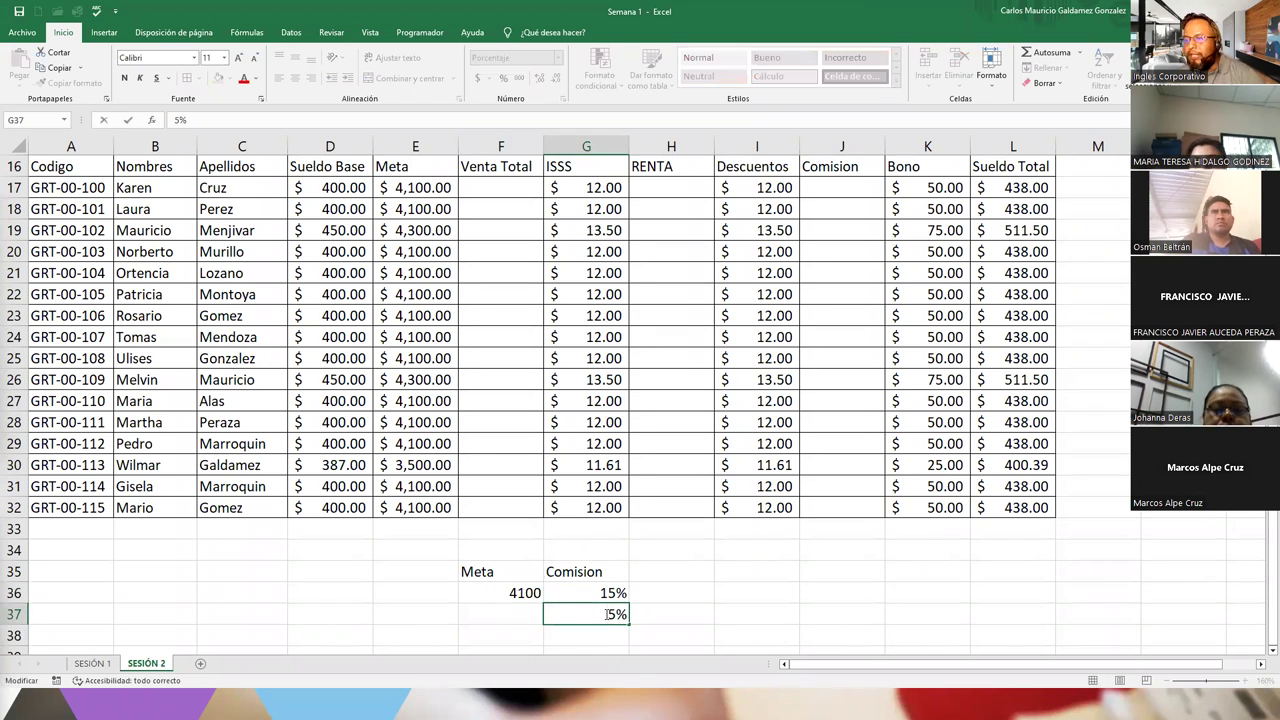
{"action": "key", "text": "Delete"}
{"action": "type", "text": "10"}
{"action": "key", "text": "Return"}
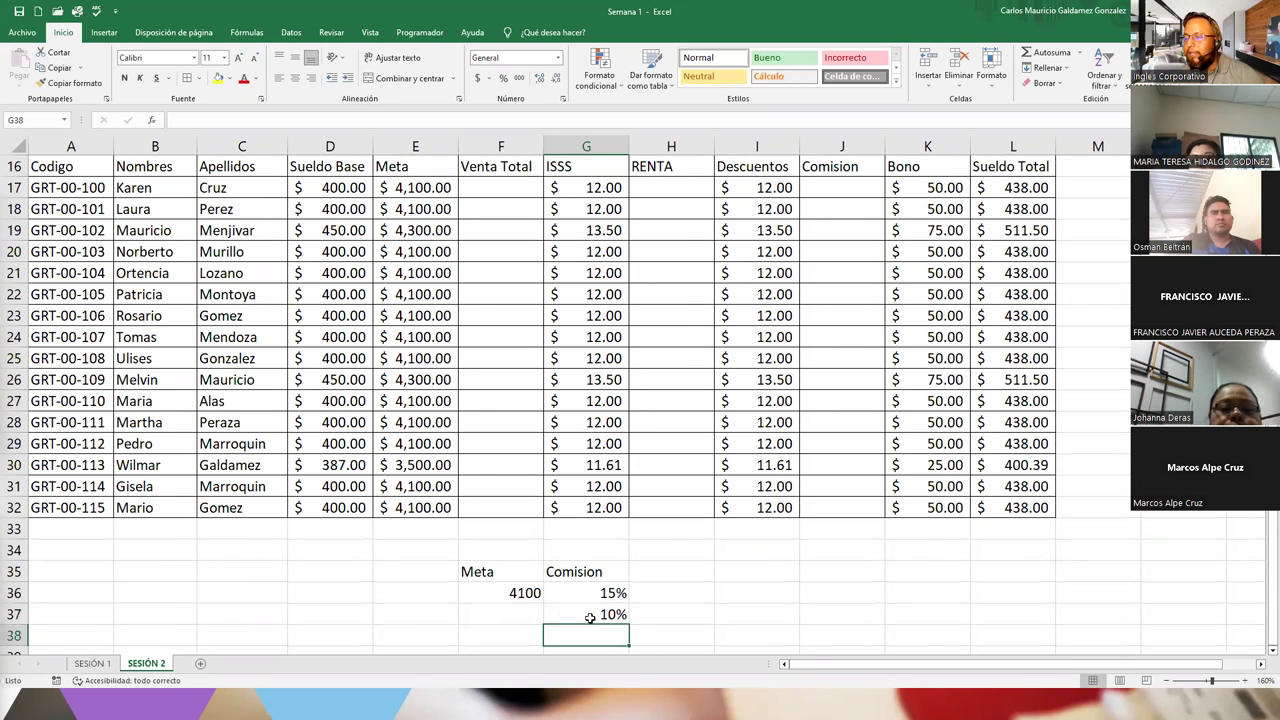
{"action": "left_click_drag", "start_coordinate": [487, 574], "coordinate": [605, 615]}
{"action": "left_click", "coordinate": [591, 597]}
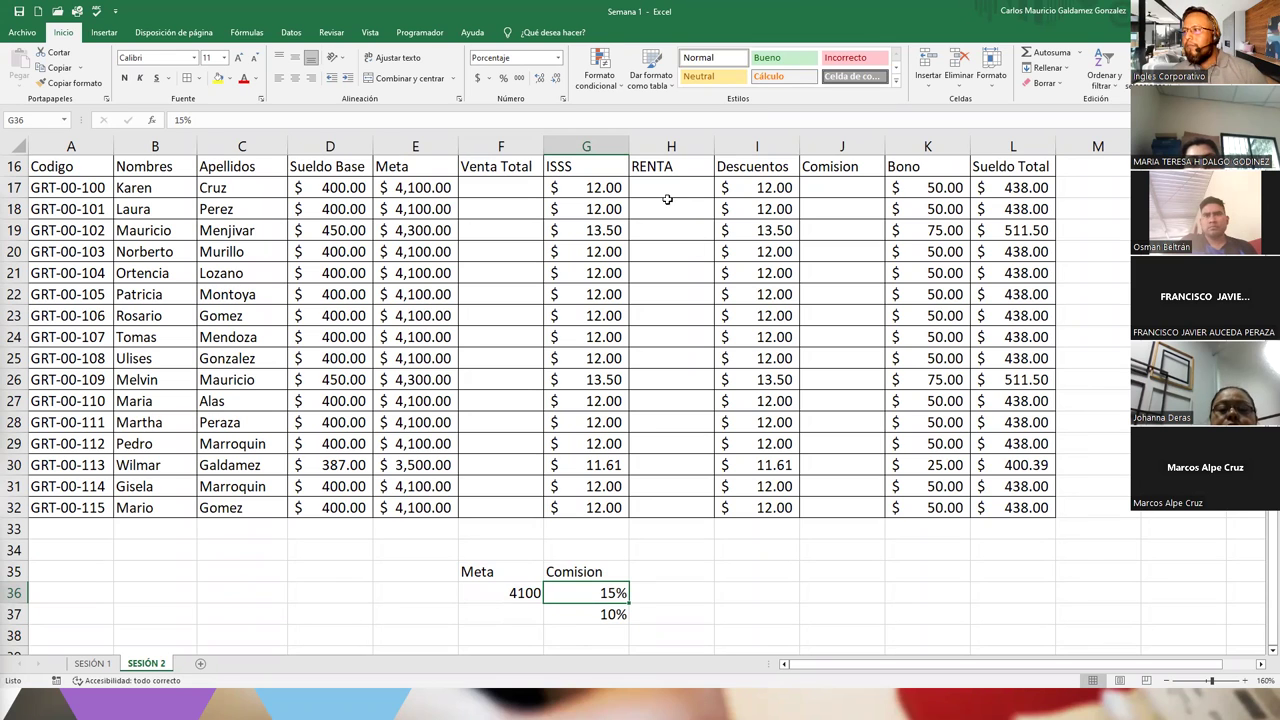
Enter the random-sales formula =ALEATORIO.ENTRE(3000;5000) in F17 under Venta Total.
{"action": "left_click", "coordinate": [496, 189]}
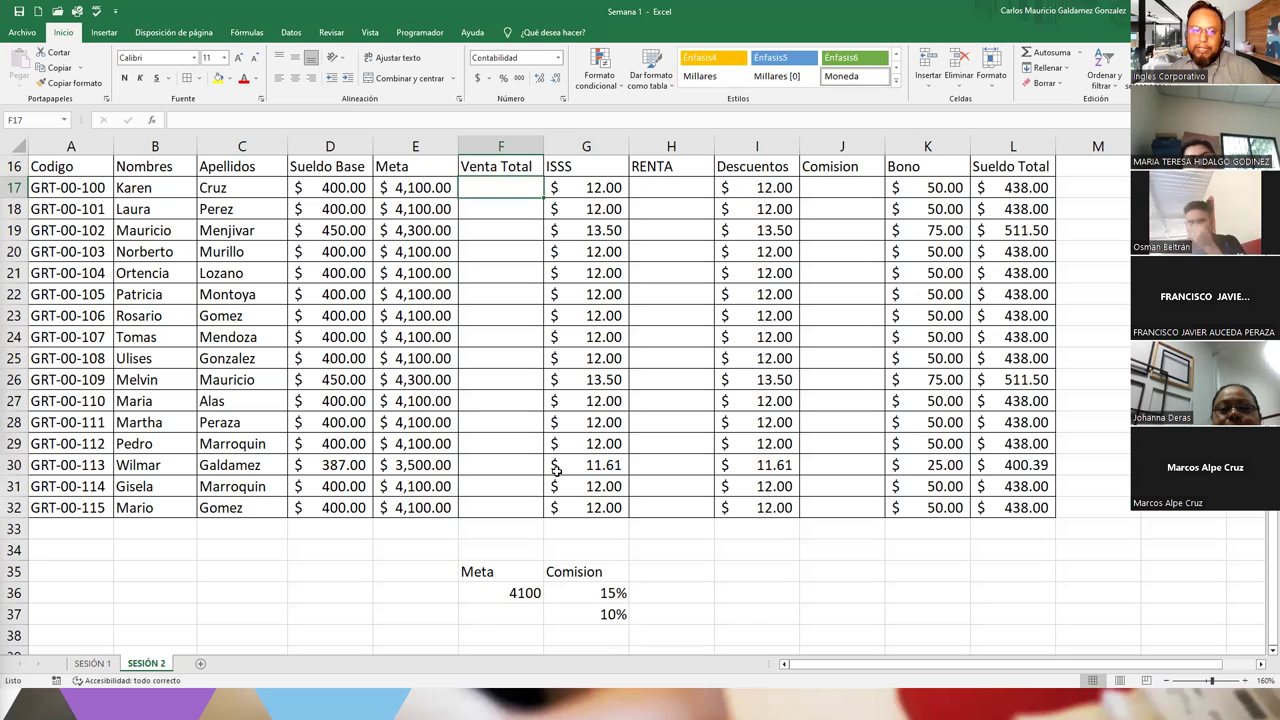
{"action": "type", "text": "="}
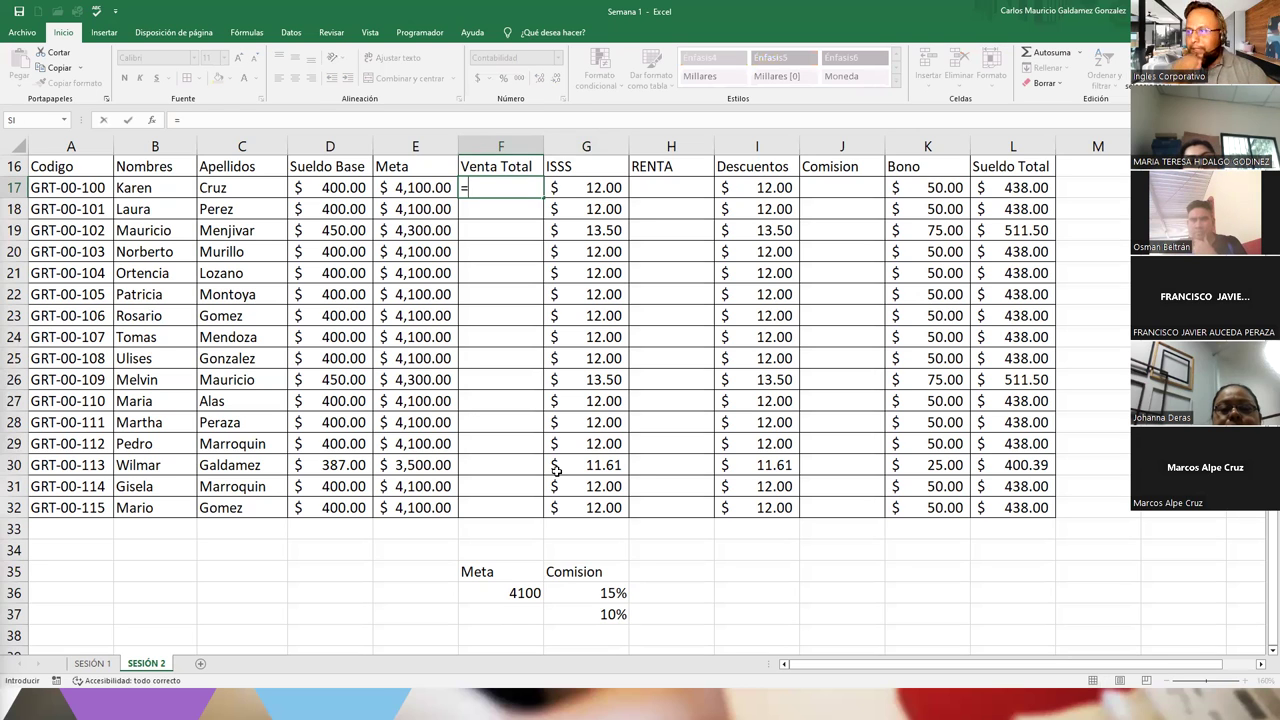
{"action": "type", "text": "ale"}
{"action": "key", "text": "Down"}
{"action": "key", "text": "Tab"}
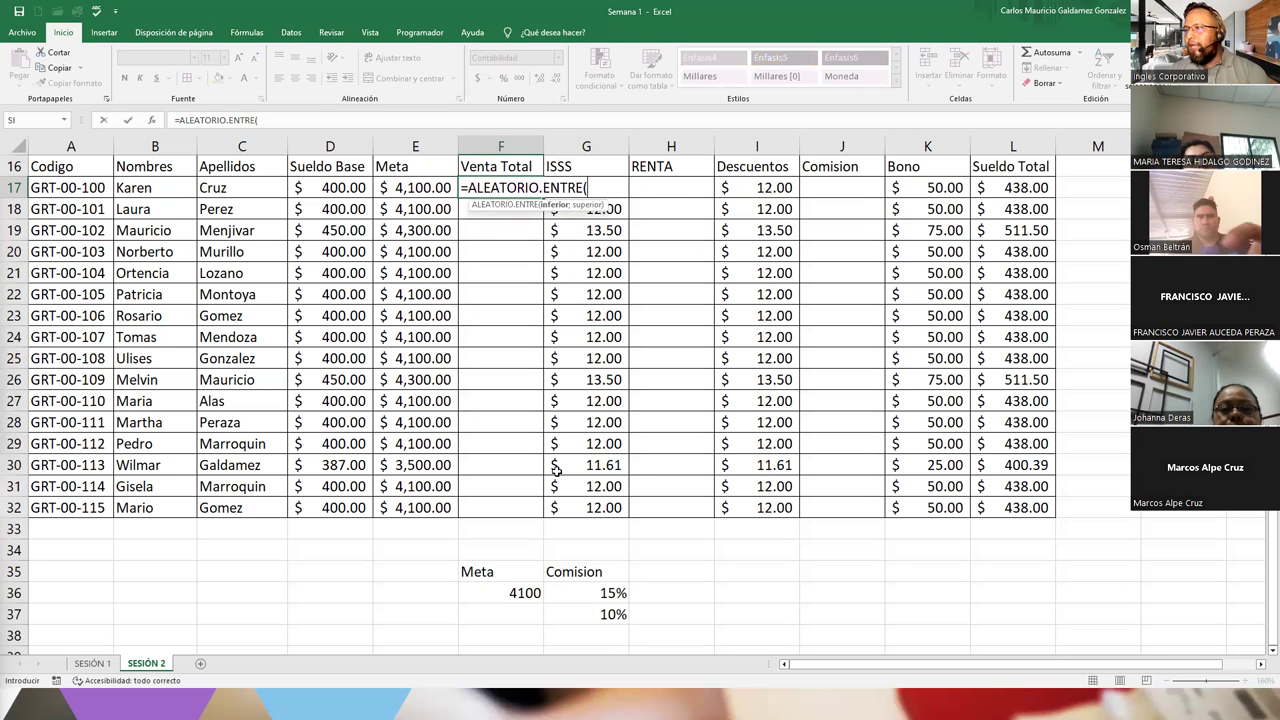
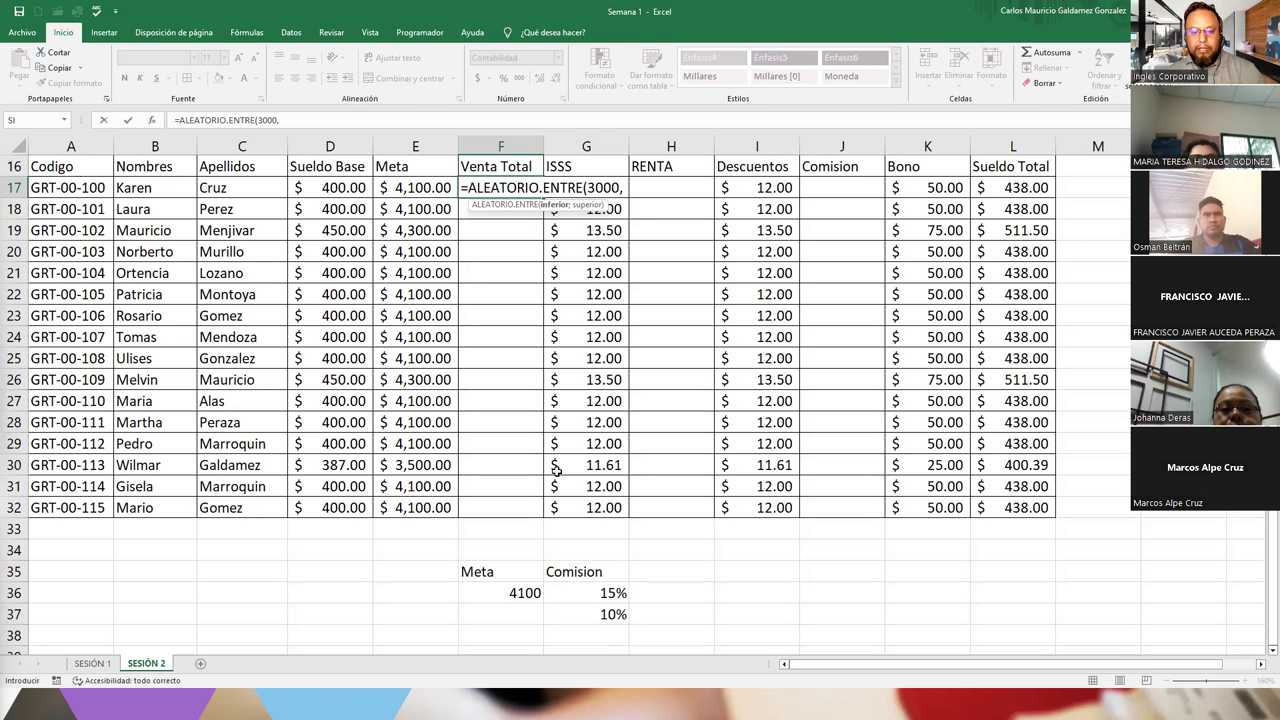
{"action": "type", "text": "5000"}
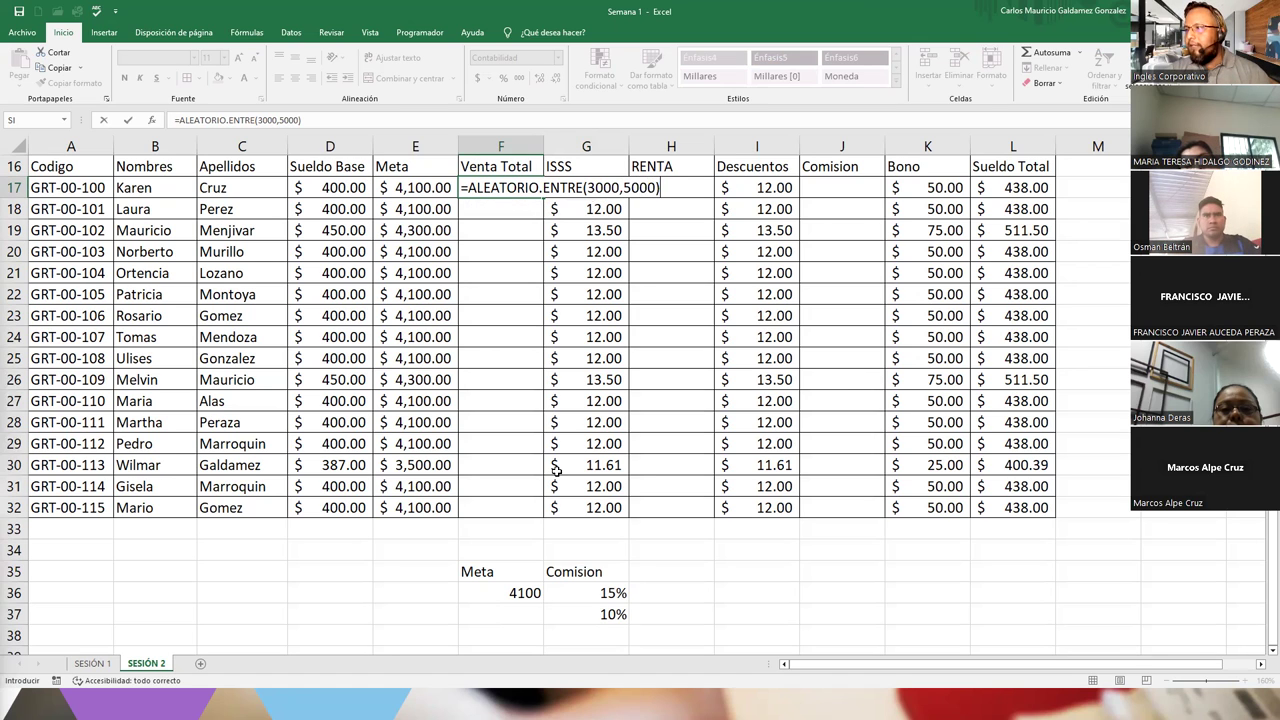
{"action": "key", "text": "Return"}
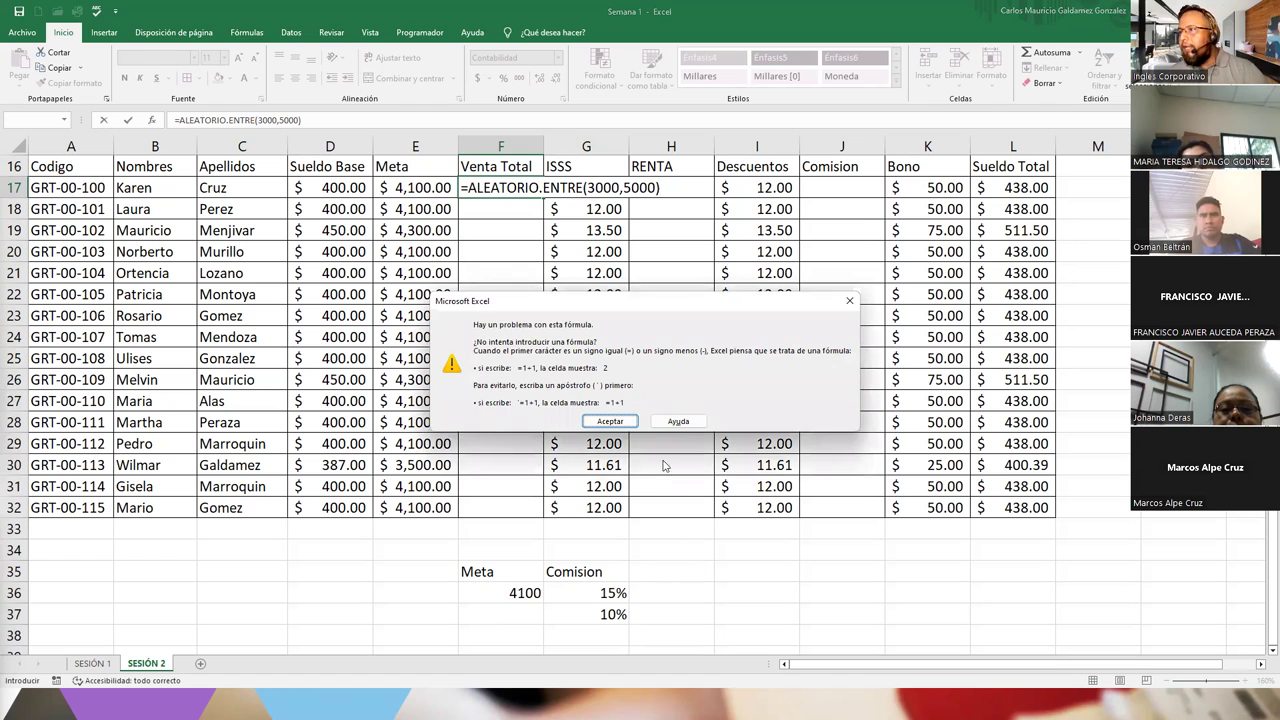
{"action": "left_click", "coordinate": [611, 425]}
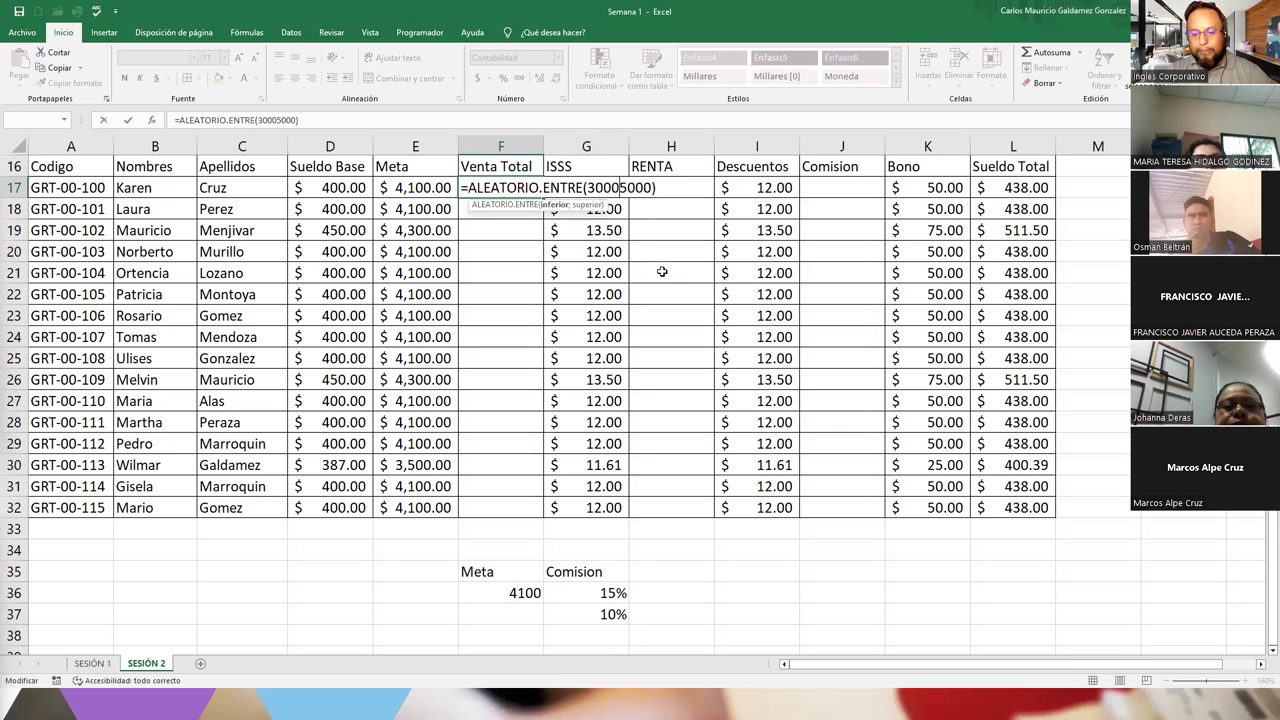
{"action": "key", "text": "Return"}
{"action": "key", "text": "Up"}
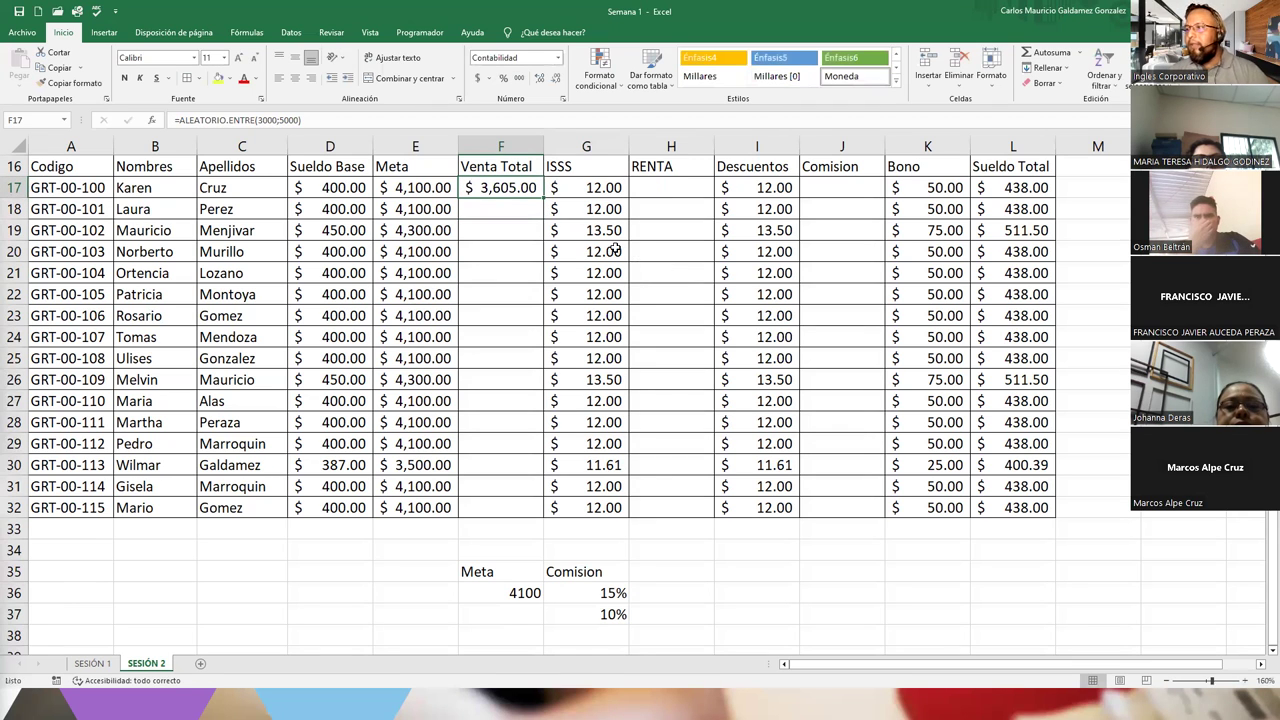
Fill the Venta Total formula down through F32 and replace the formulas with their fixed values.
{"action": "double_click", "coordinate": [544, 197]}
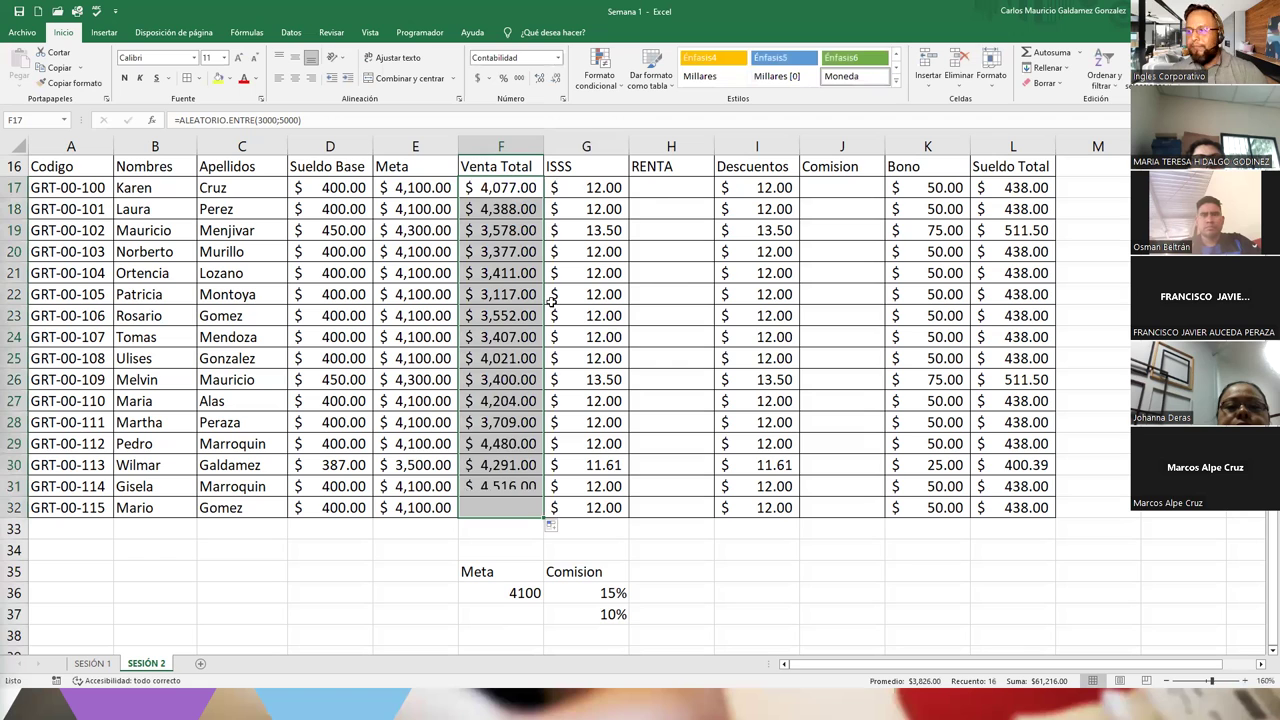
{"action": "key", "text": "ctrl+c"}
{"action": "right_click", "coordinate": [494, 196]}
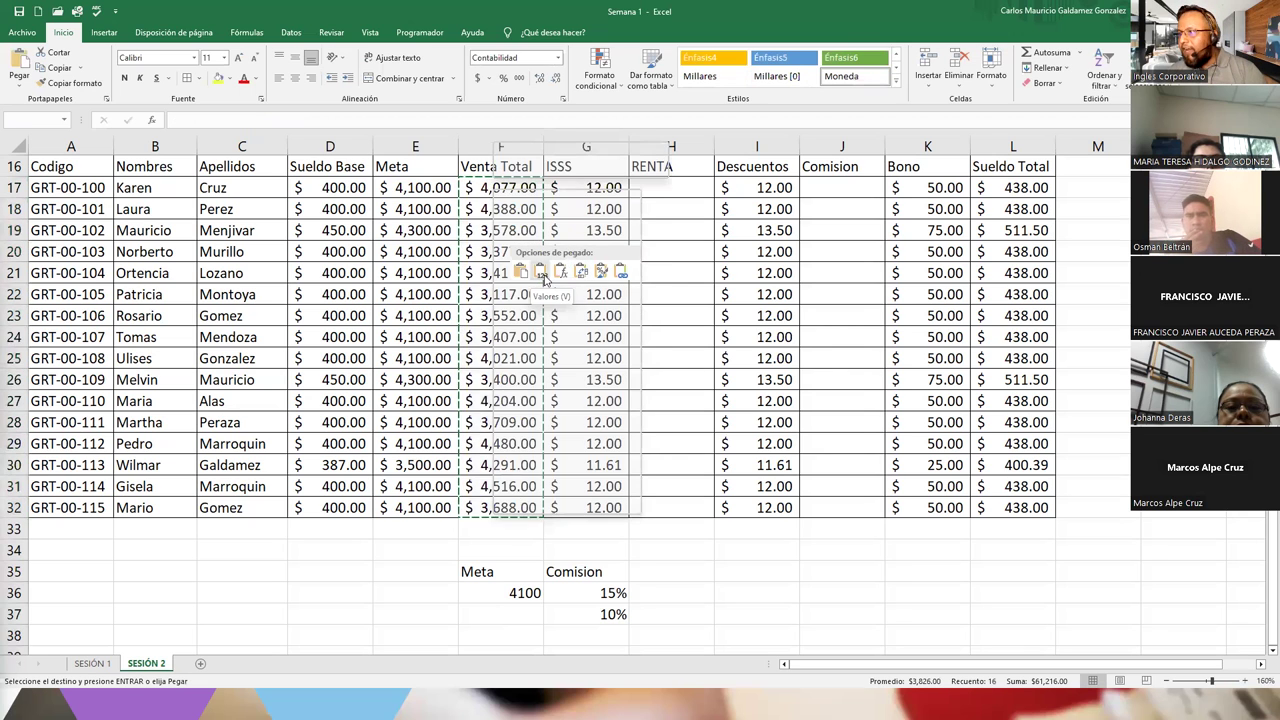
{"action": "left_click", "coordinate": [540, 271]}
{"action": "left_click", "coordinate": [484, 211]}
{"action": "left_click", "coordinate": [484, 193]}
{"action": "key", "text": "Escape"}
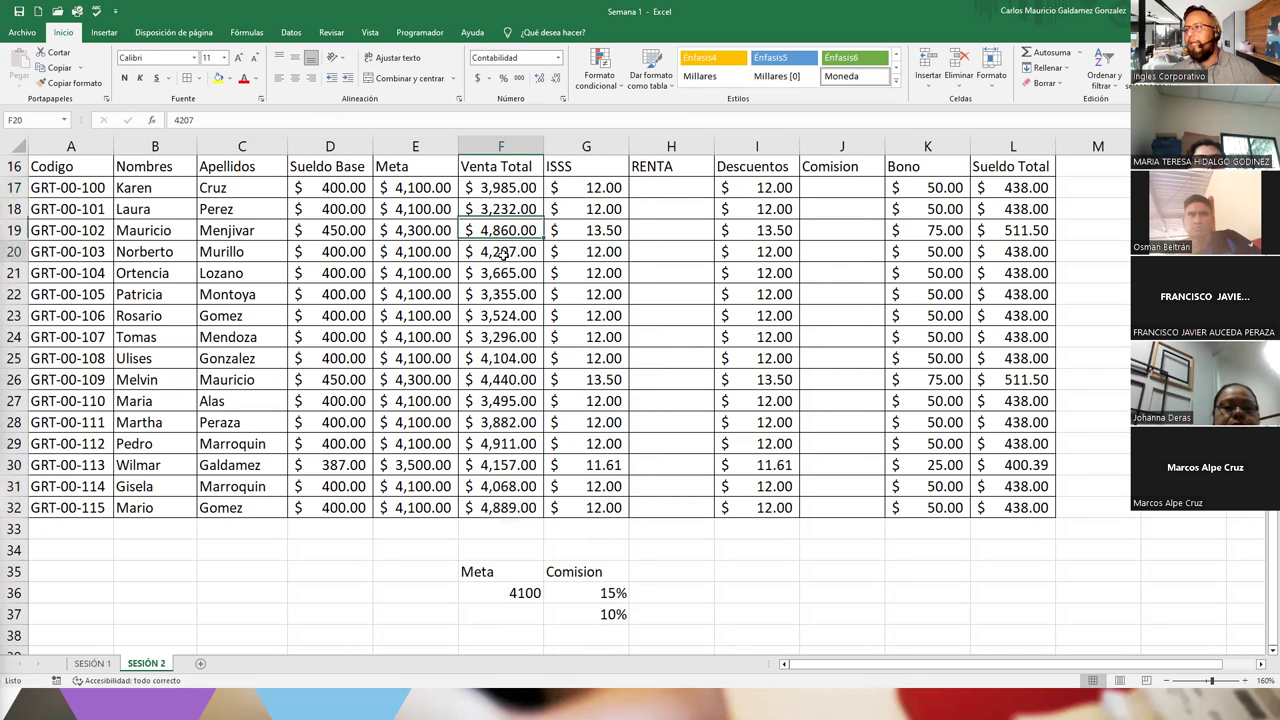
{"action": "left_click_drag", "start_coordinate": [500, 190], "coordinate": [503, 510]}
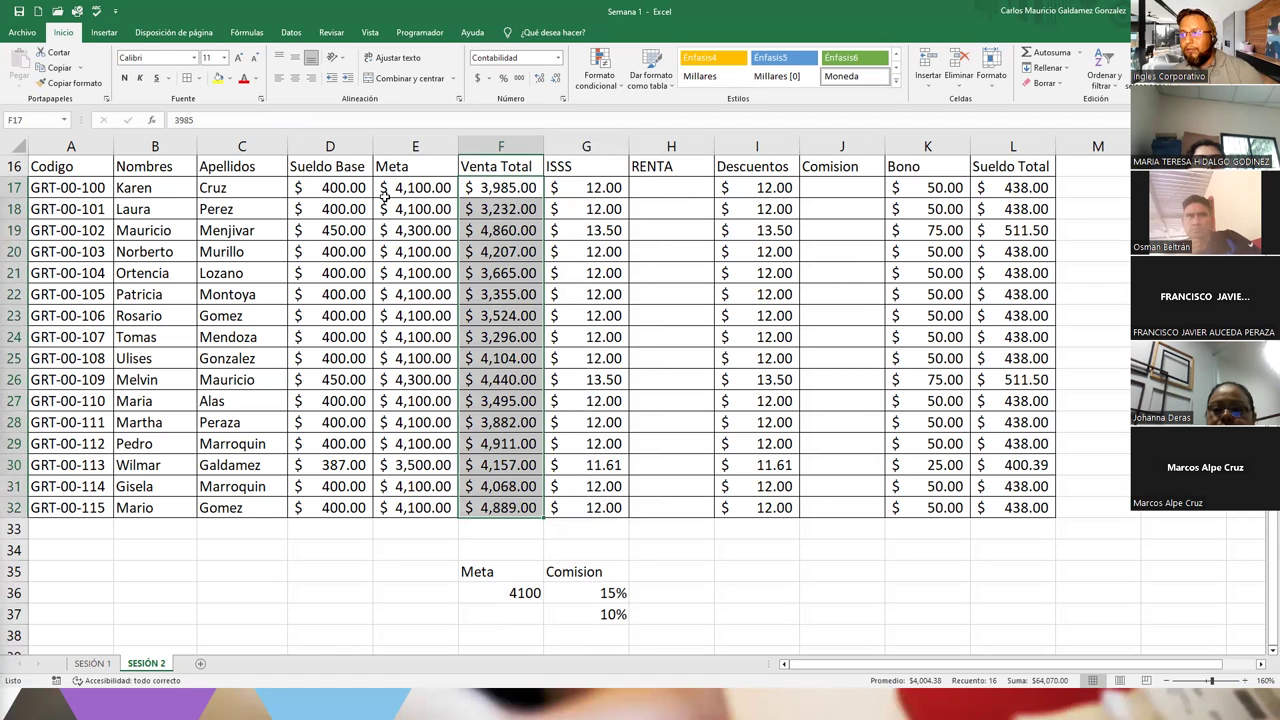
{"action": "left_click_drag", "start_coordinate": [400, 188], "coordinate": [415, 509]}
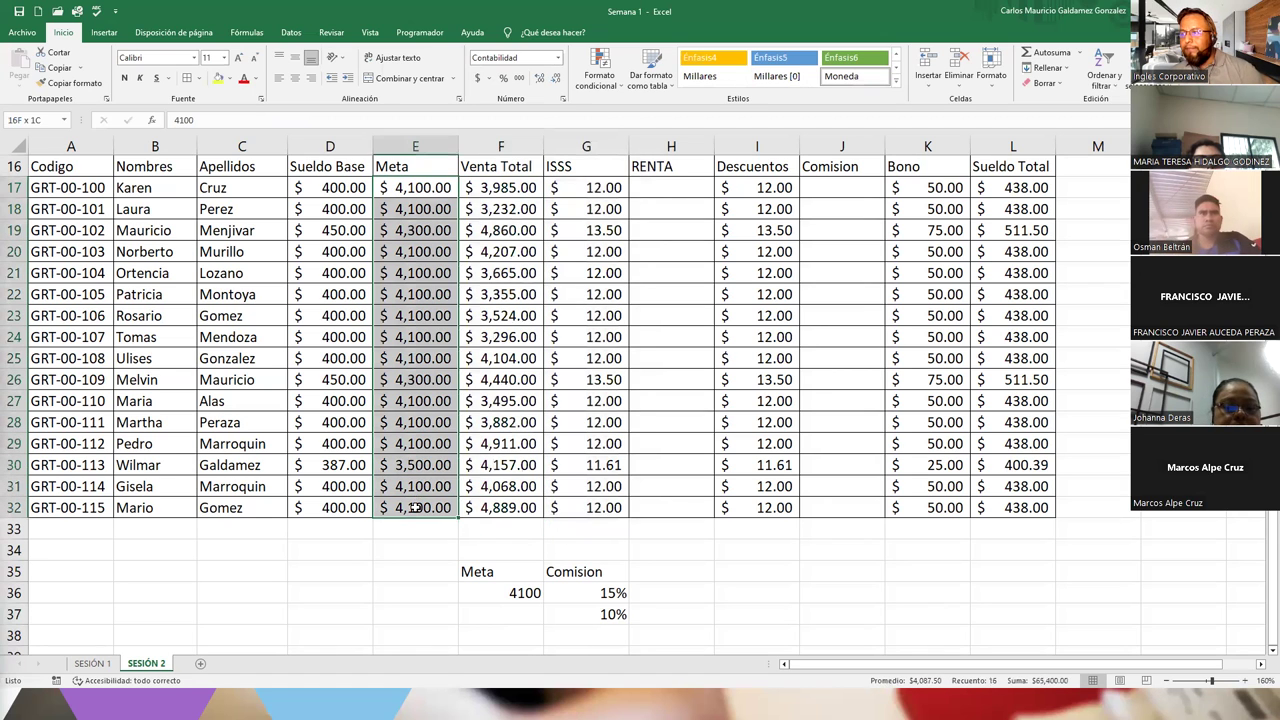
{"action": "left_click", "coordinate": [492, 190]}
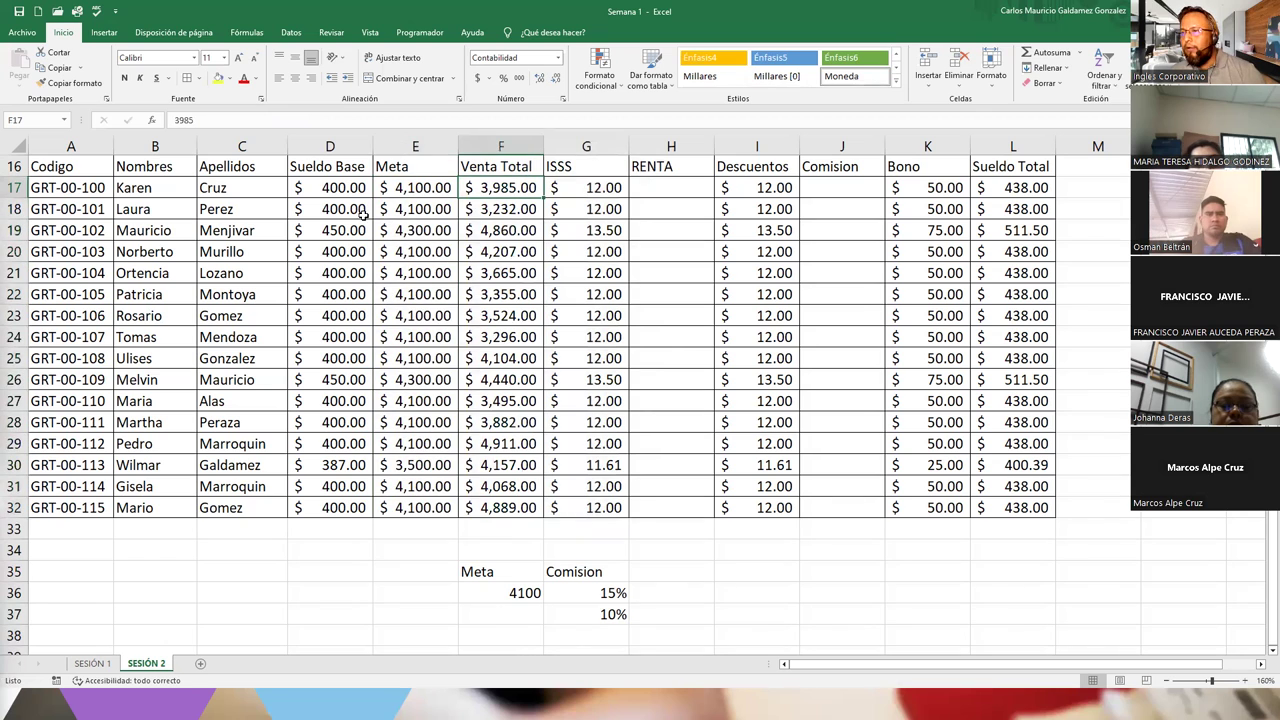
{"action": "left_click", "coordinate": [817, 186]}
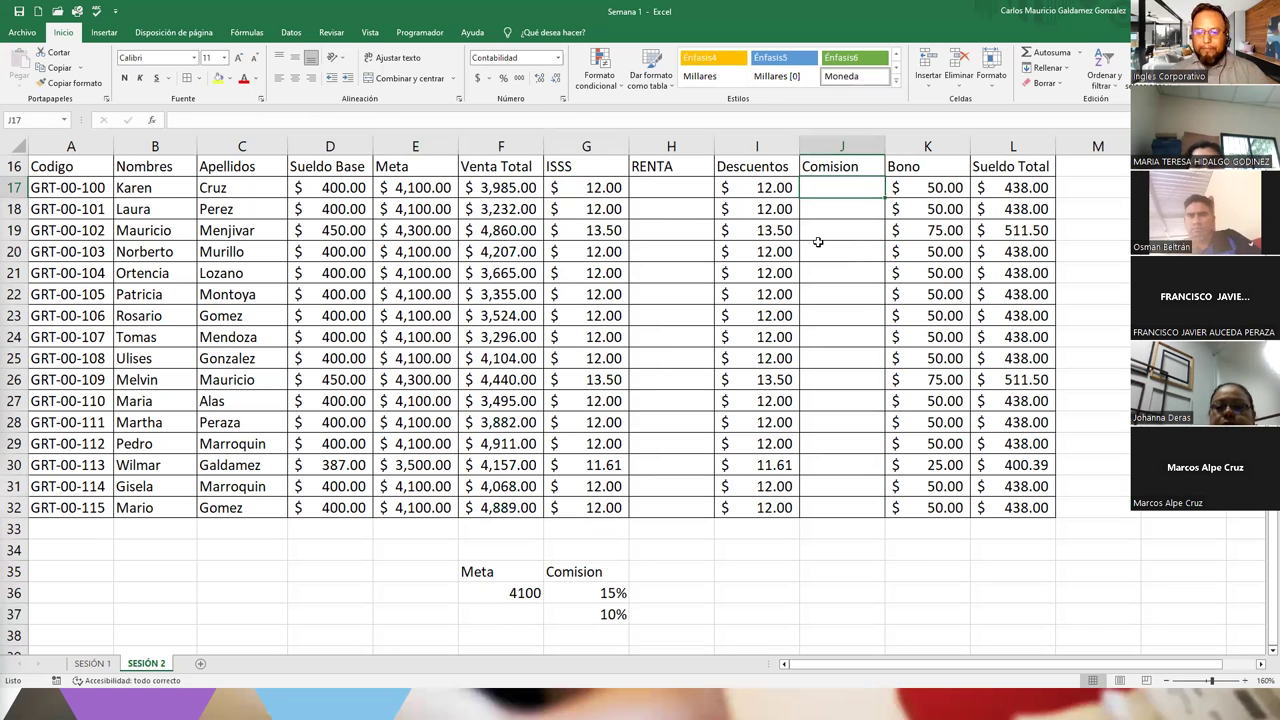
{"action": "type", "text": "="}
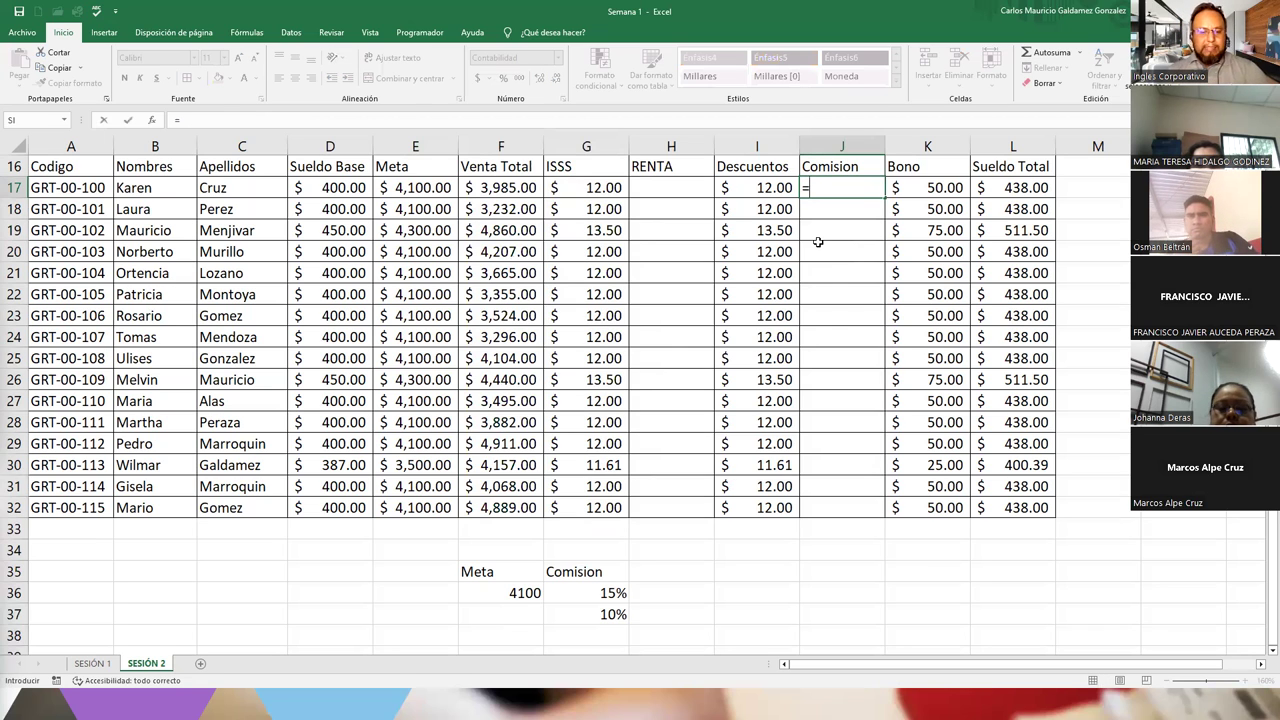
{"action": "type", "text": "si"}
{"action": "key", "text": "Tab"}
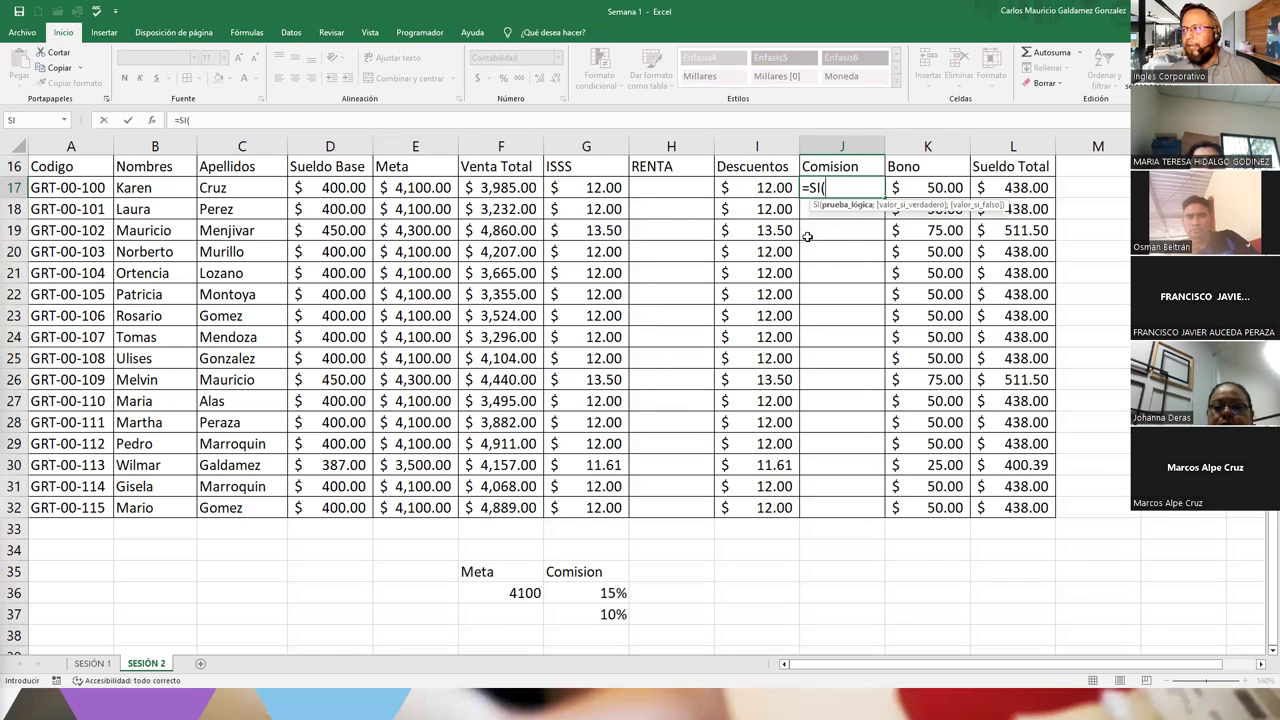
{"action": "left_click", "coordinate": [492, 188]}
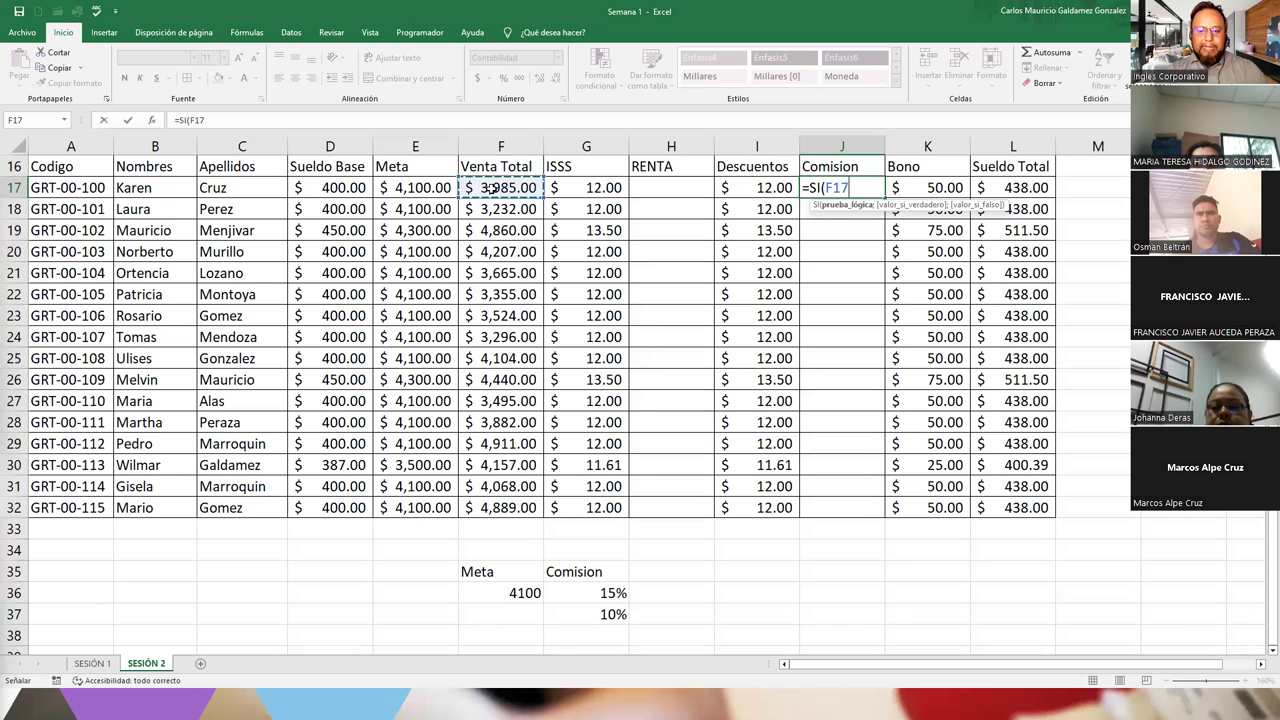
{"action": "type", "text": ">="}
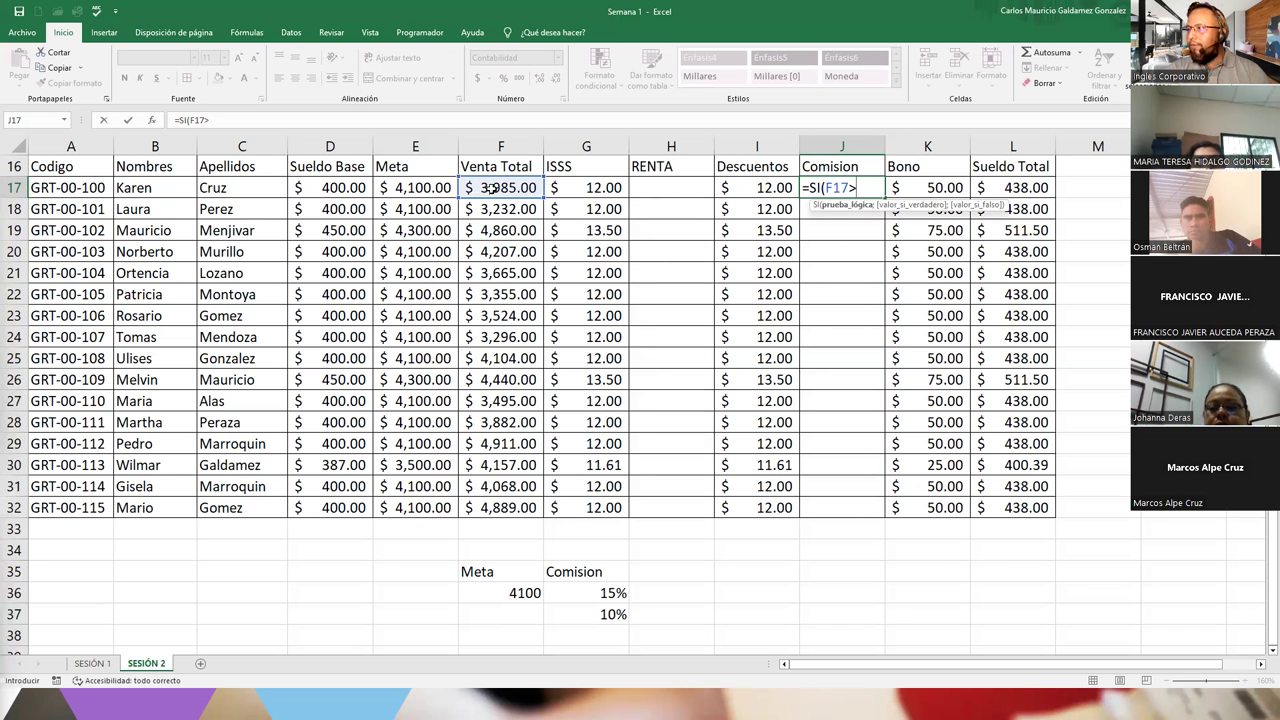
{"action": "left_click", "coordinate": [400, 188]}
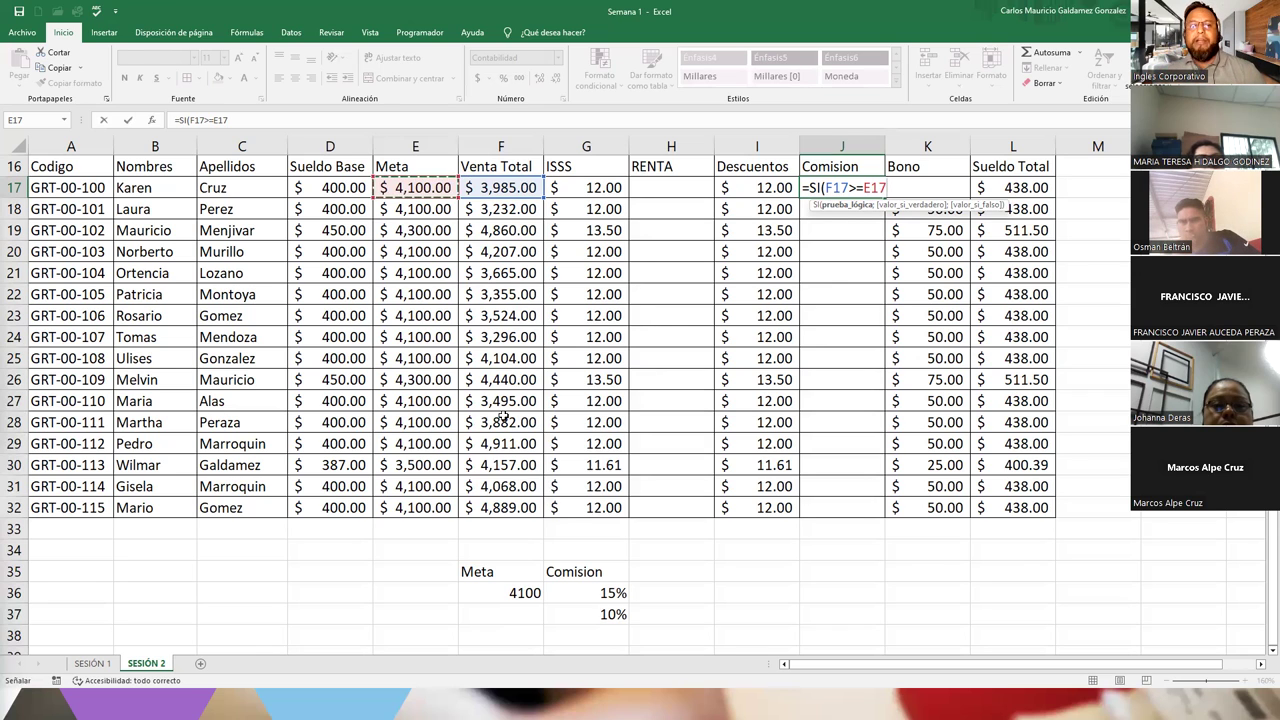
{"action": "double_click", "coordinate": [836, 188]}
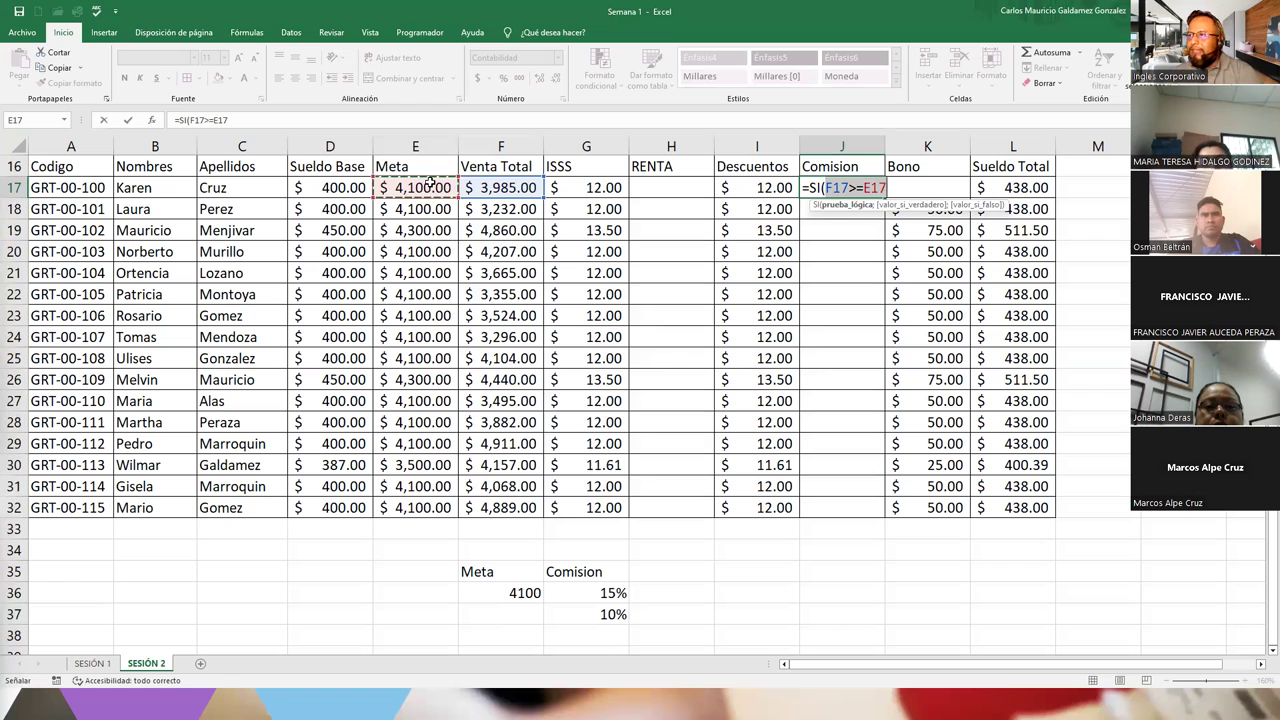
{"action": "key", "text": "BackSpace"}
{"action": "key", "text": "BackSpace"}
{"action": "key", "text": "BackSpace"}
{"action": "key", "text": "BackSpace"}
{"action": "key", "text": "BackSpace"}
{"action": "key", "text": "BackSpace"}
{"action": "key", "text": "BackSpace"}
{"action": "key", "text": "BackSpace"}
{"action": "type", "text": ";"}
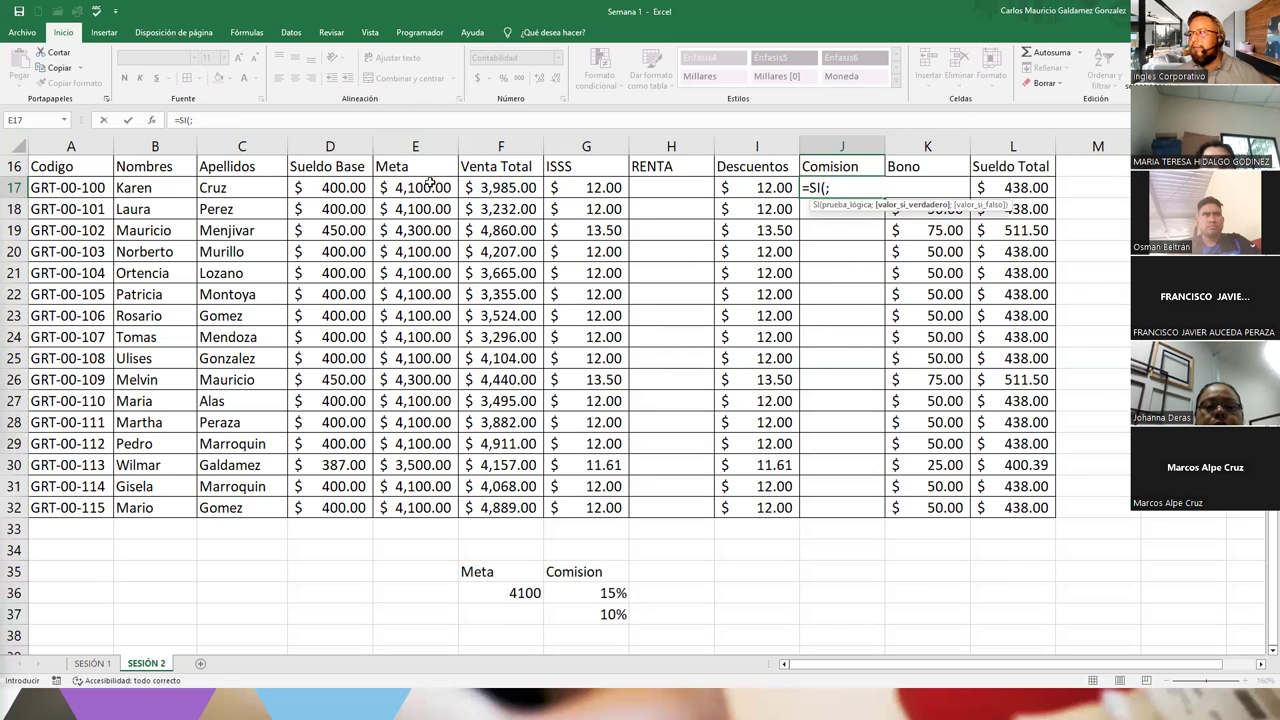
{"action": "left_click", "coordinate": [430, 182]}
{"action": "key", "text": "BackSpace"}
{"action": "key", "text": "BackSpace"}
{"action": "key", "text": "BackSpace"}
{"action": "type", "text": "K17"}
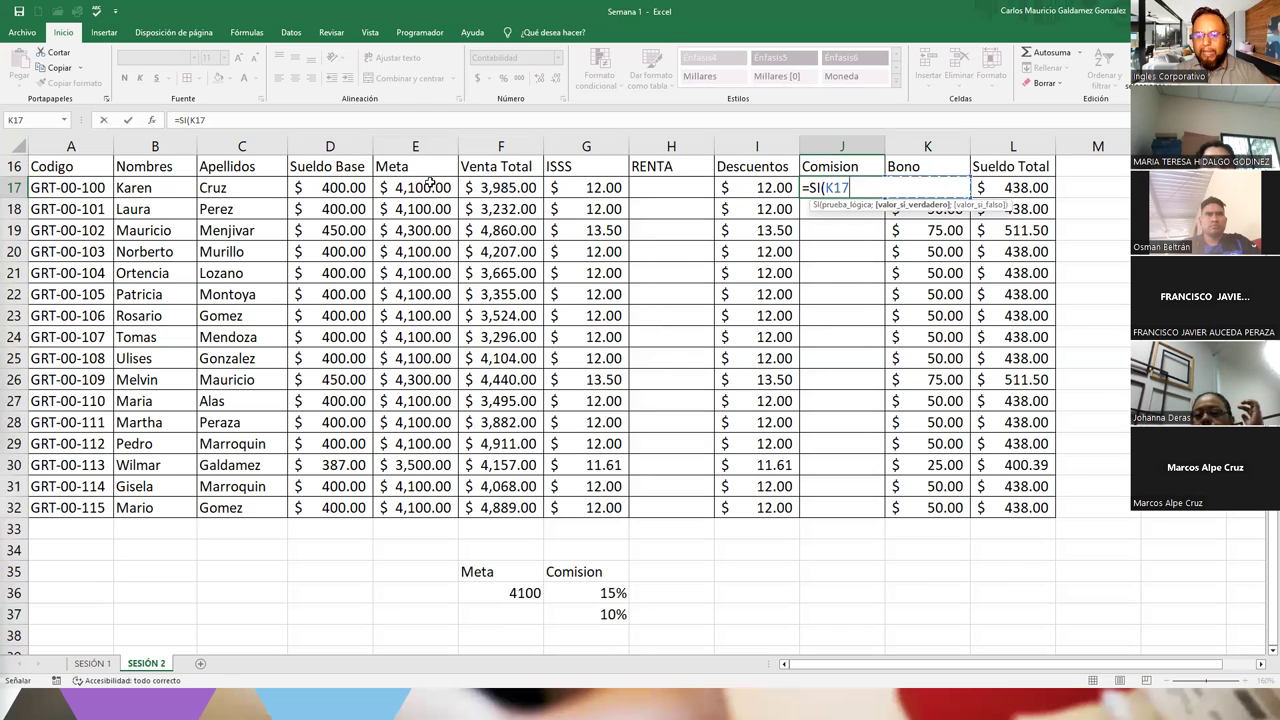
{"action": "key", "text": "ctrl+z"}
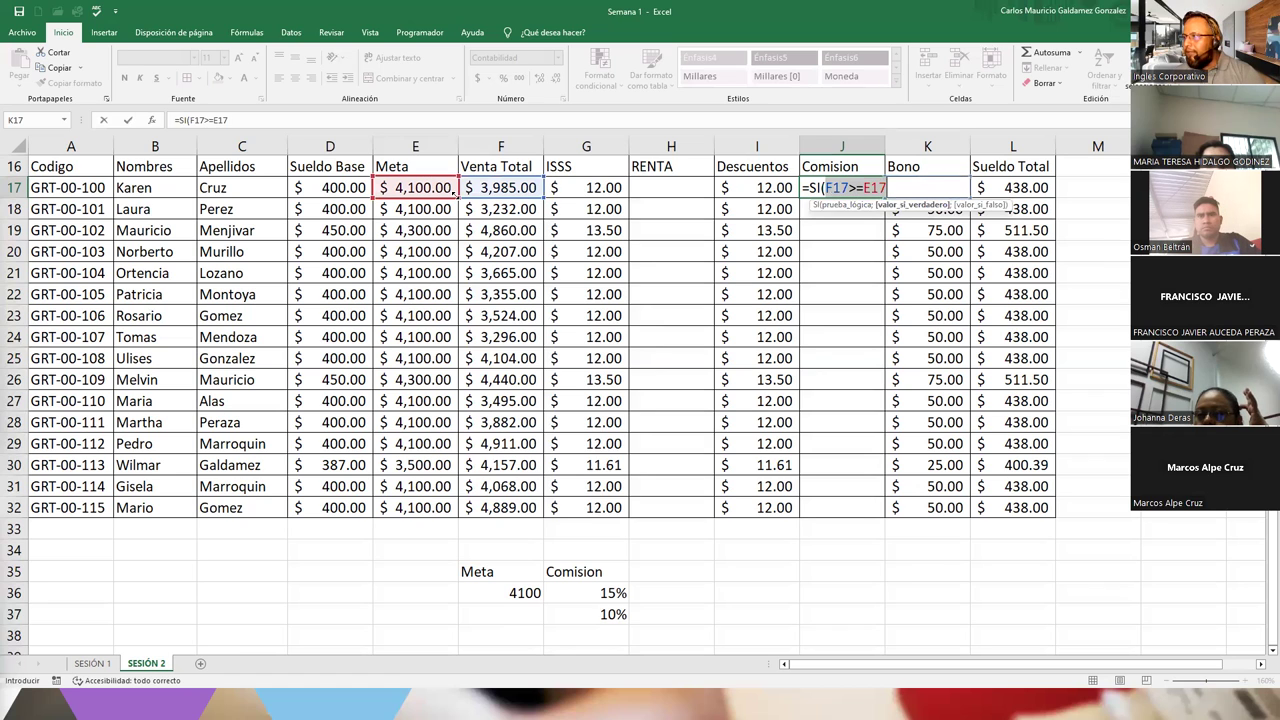
{"action": "key", "text": "BackSpace"}
{"action": "key", "text": "BackSpace"}
{"action": "key", "text": "BackSpace"}
{"action": "key", "text": "BackSpace"}
{"action": "key", "text": "BackSpace"}
{"action": "key", "text": "BackSpace"}
{"action": "key", "text": "BackSpace"}
{"action": "key", "text": "BackSpace"}
{"action": "key", "text": "Right"}
{"action": "key", "text": "Right"}
{"action": "key", "text": "Left"}
{"action": "key", "text": "Left"}
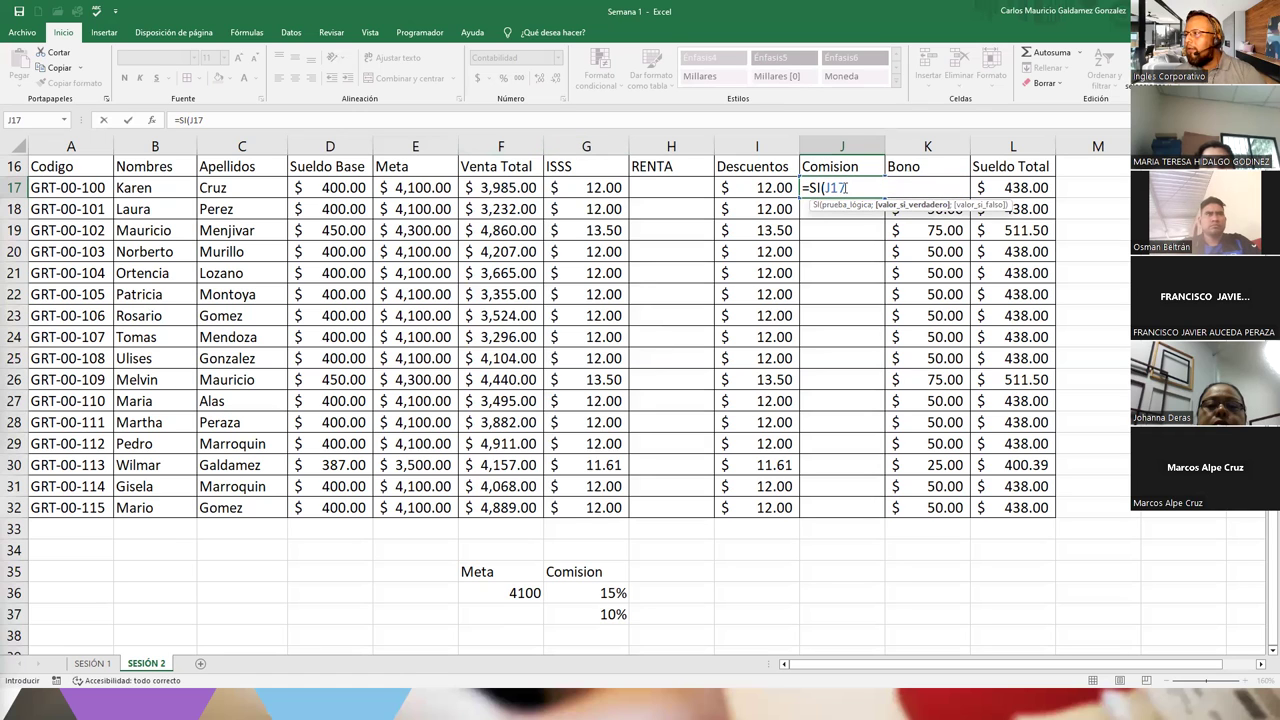
{"action": "key", "text": "Escape"}
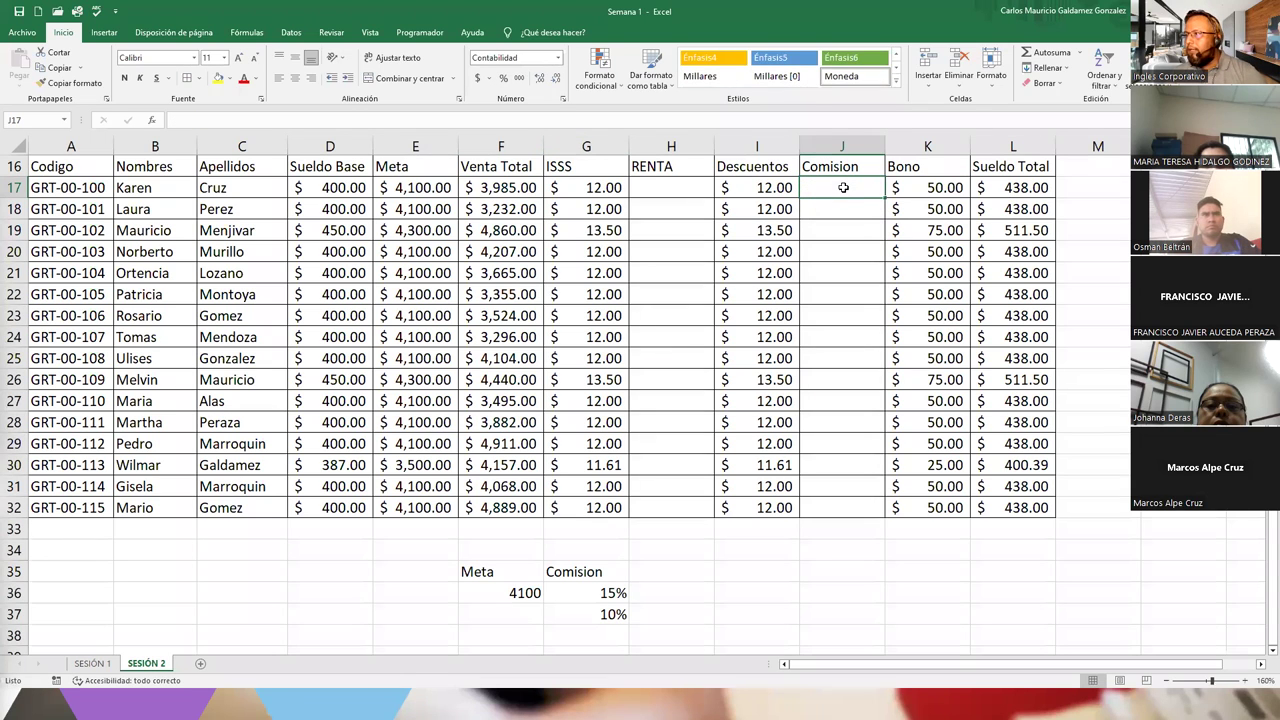
Start an SI formula in J17 under Comision with the logical test F17>=E17, comparing Venta Total with Meta.
{"action": "double_click", "coordinate": [843, 187]}
{"action": "type", "text": "=SI("}
{"action": "key", "text": "Left"}
{"action": "key", "text": "Left"}
{"action": "key", "text": "Left"}
{"action": "key", "text": "Left"}
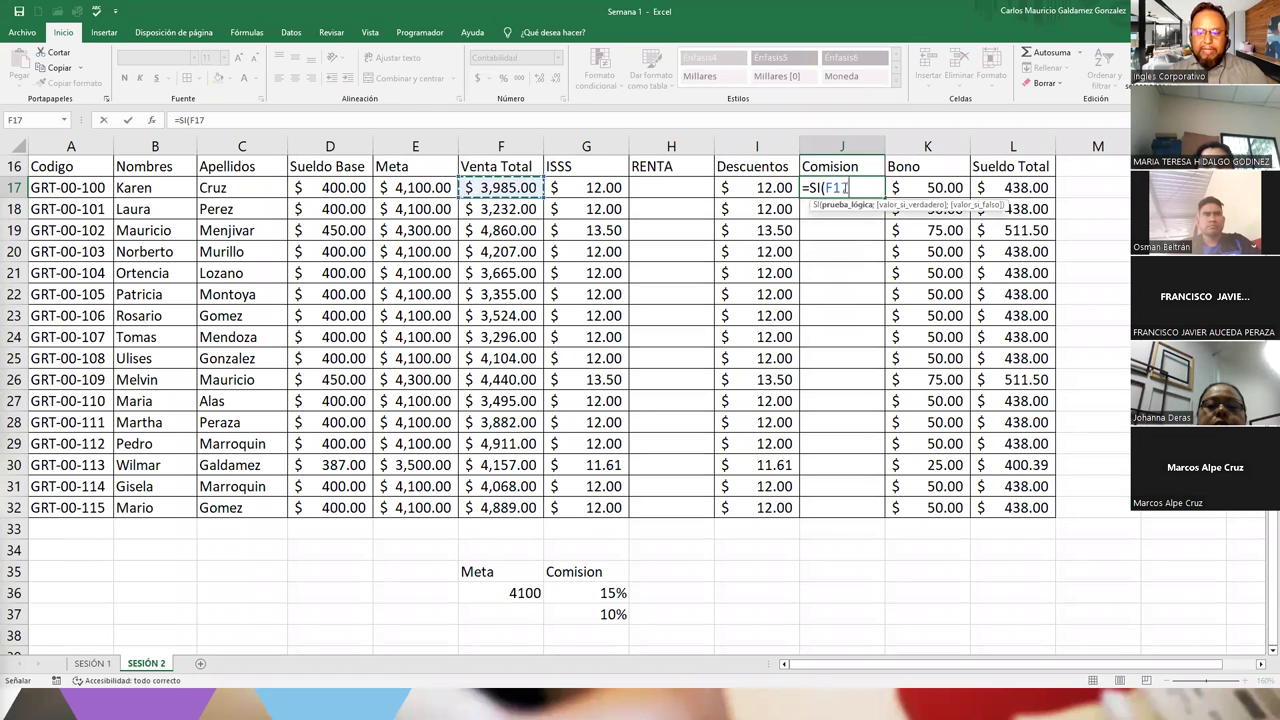
{"action": "type", "text": ">="}
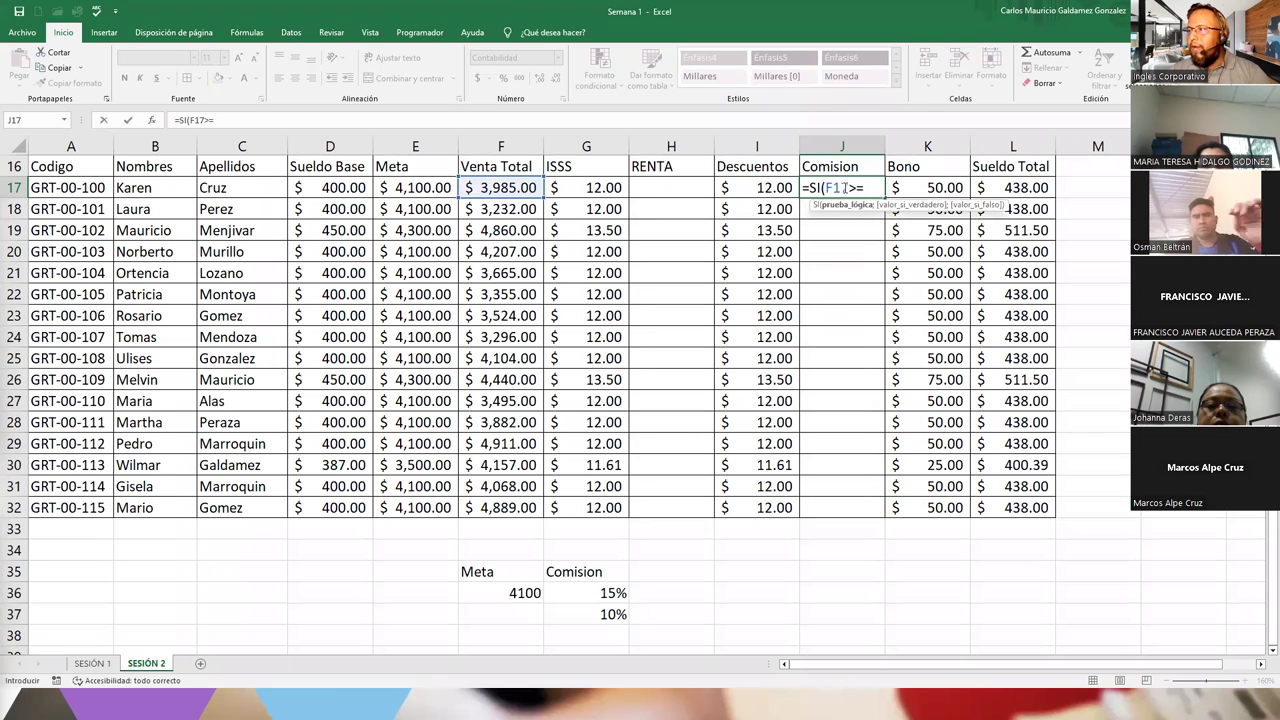
{"action": "left_click", "coordinate": [437, 188]}
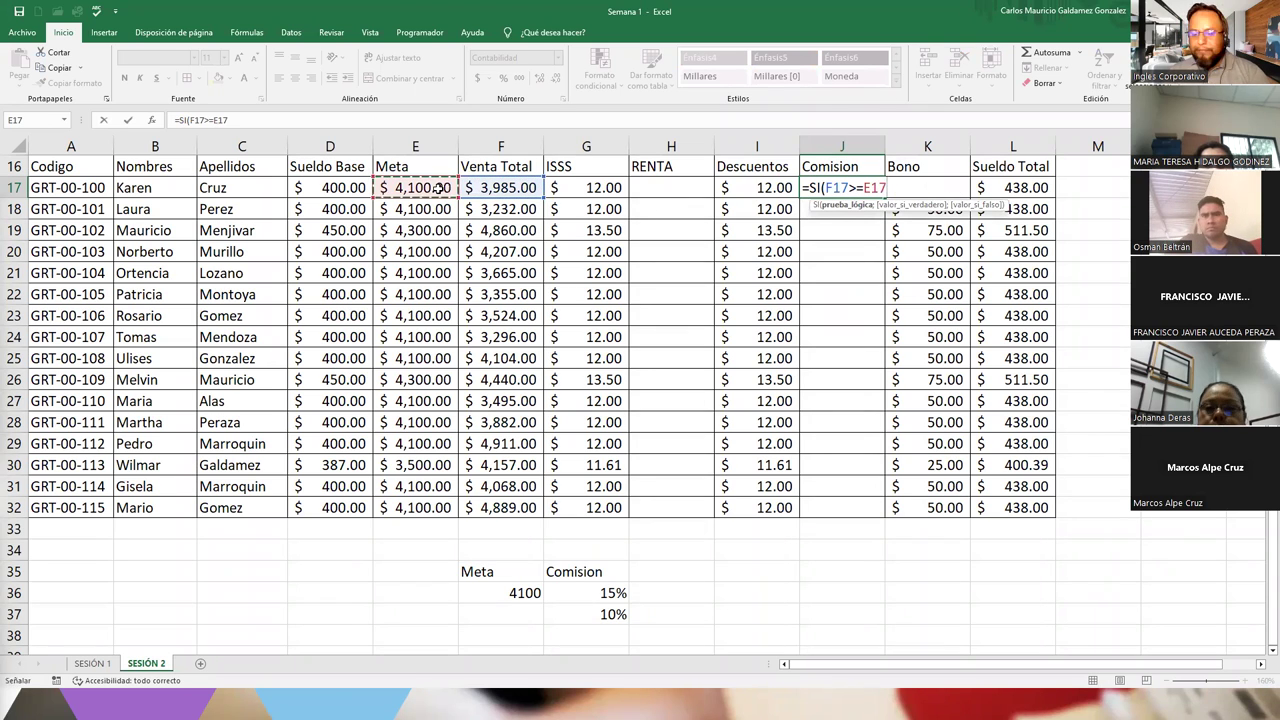
{"action": "type", "text": ";"}
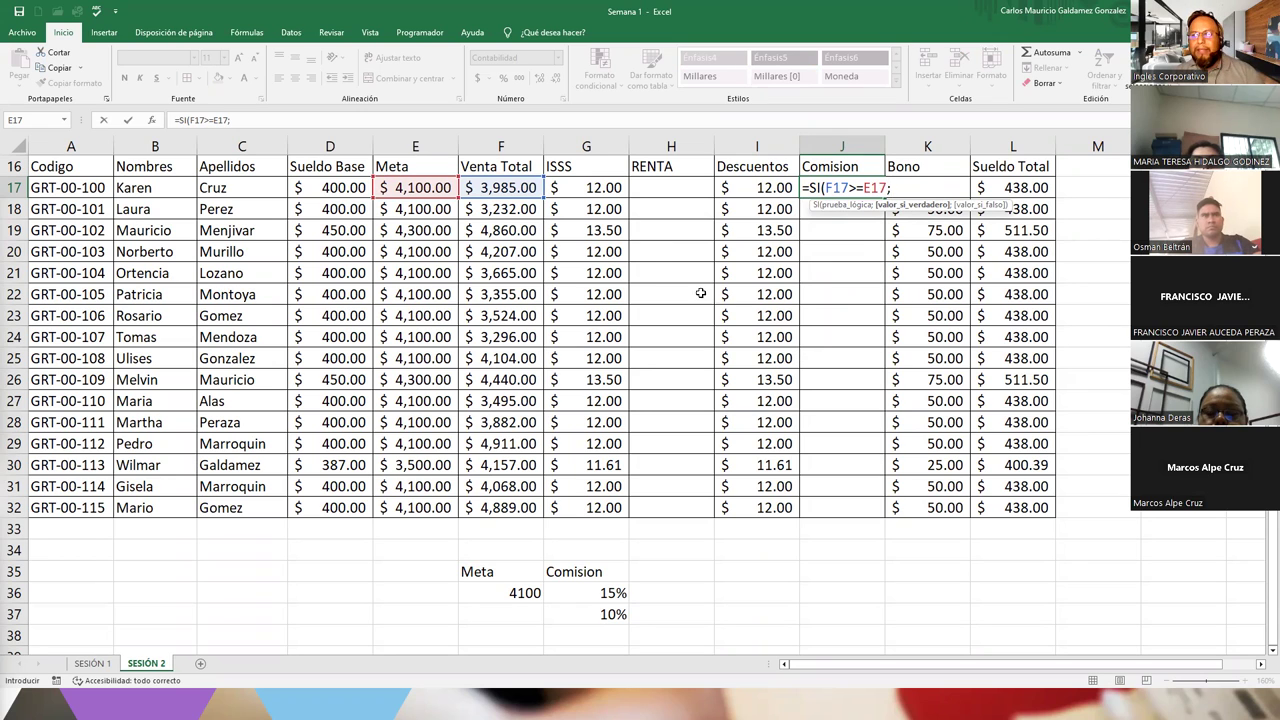
Complete the J17 formula with F17*15% when the test is true and F17*10% when it is false.
{"action": "left_click", "coordinate": [510, 188]}
{"action": "type", "text": "*15%"}
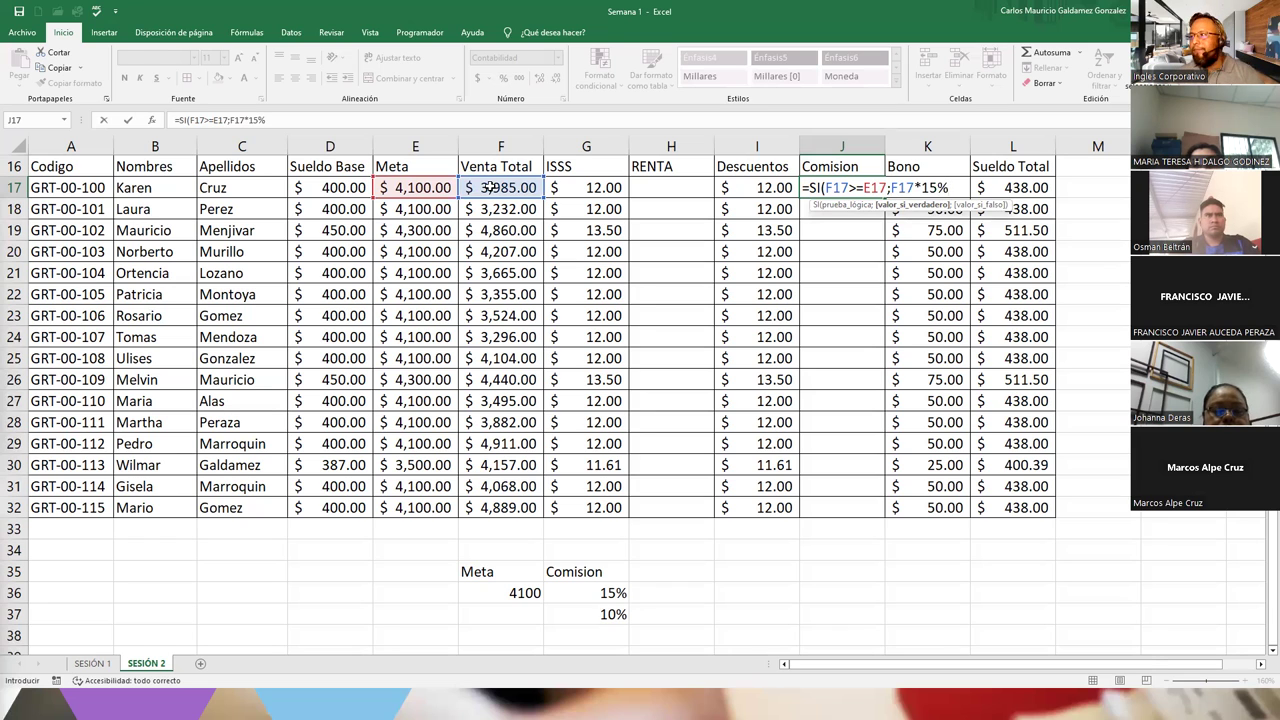
{"action": "type", "text": ";"}
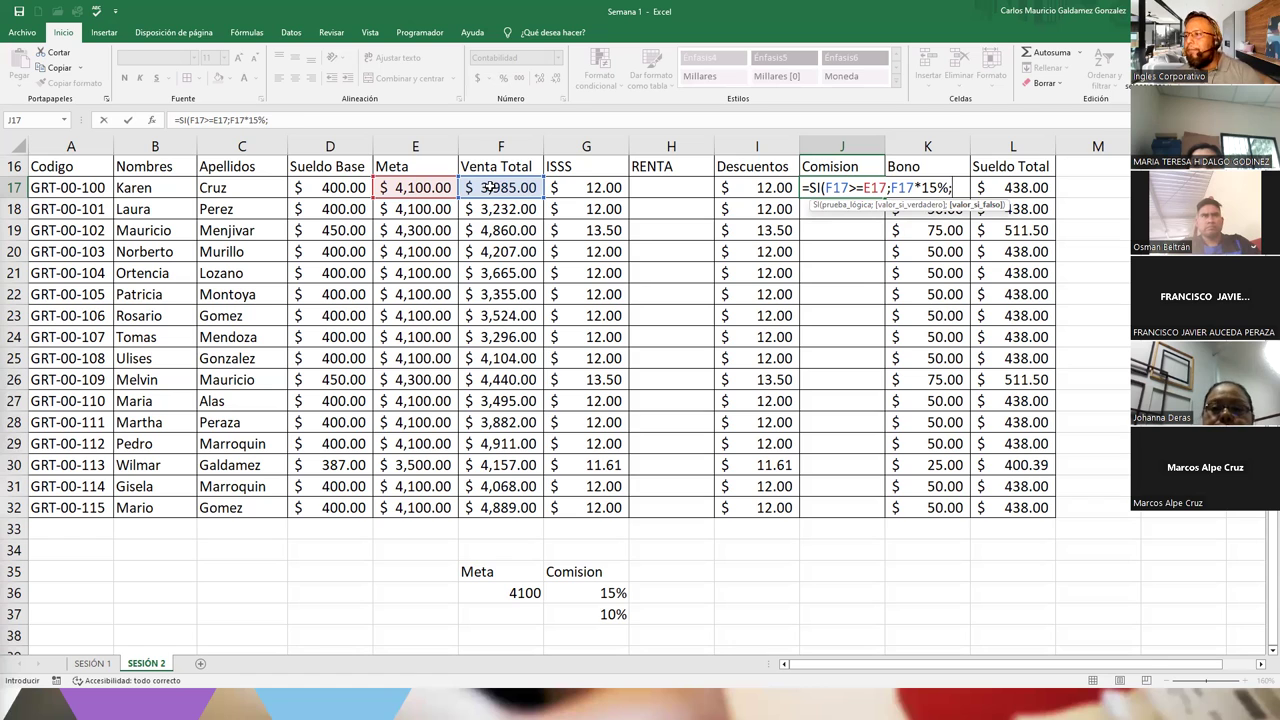
{"action": "left_click", "coordinate": [490, 187]}
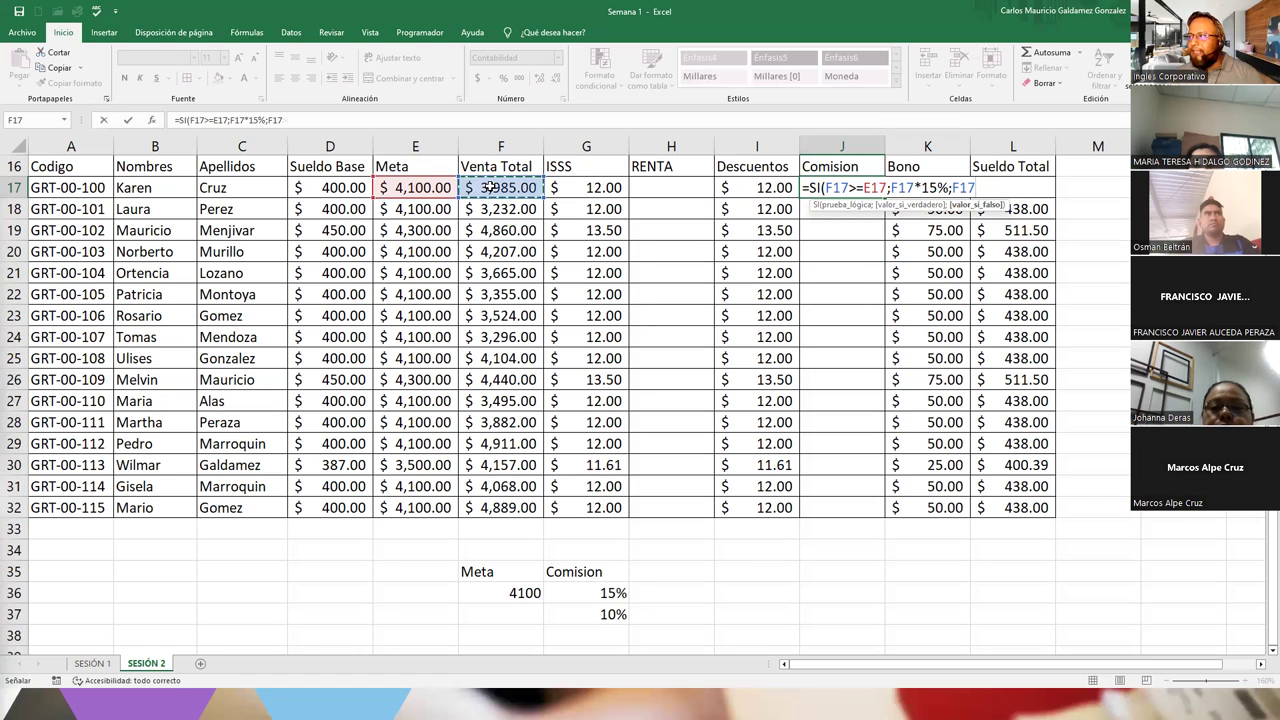
{"action": "type", "text": "*10"}
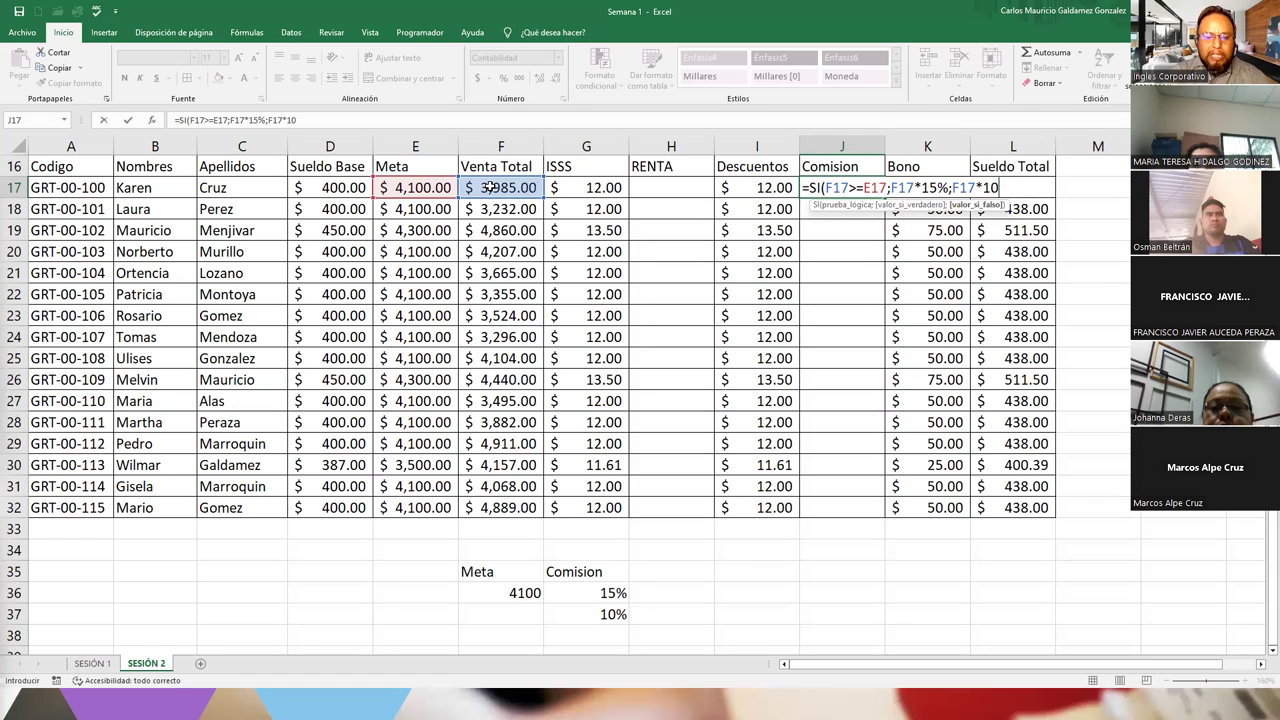
{"action": "type", "text": "%)"}
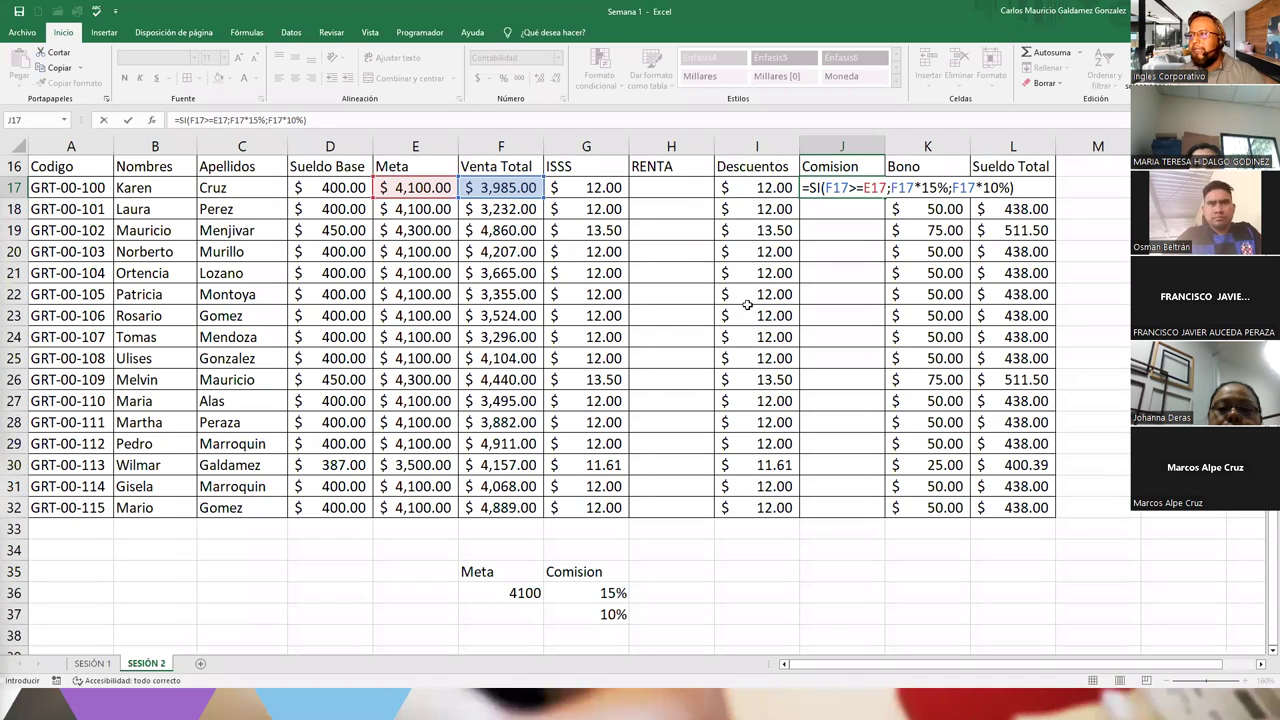
Remove the F17 multiplications from the J17 formula and enter it as =SI(F17>=E17;15%;10%).
{"action": "left_click_drag", "start_coordinate": [1016, 187], "coordinate": [797, 194]}
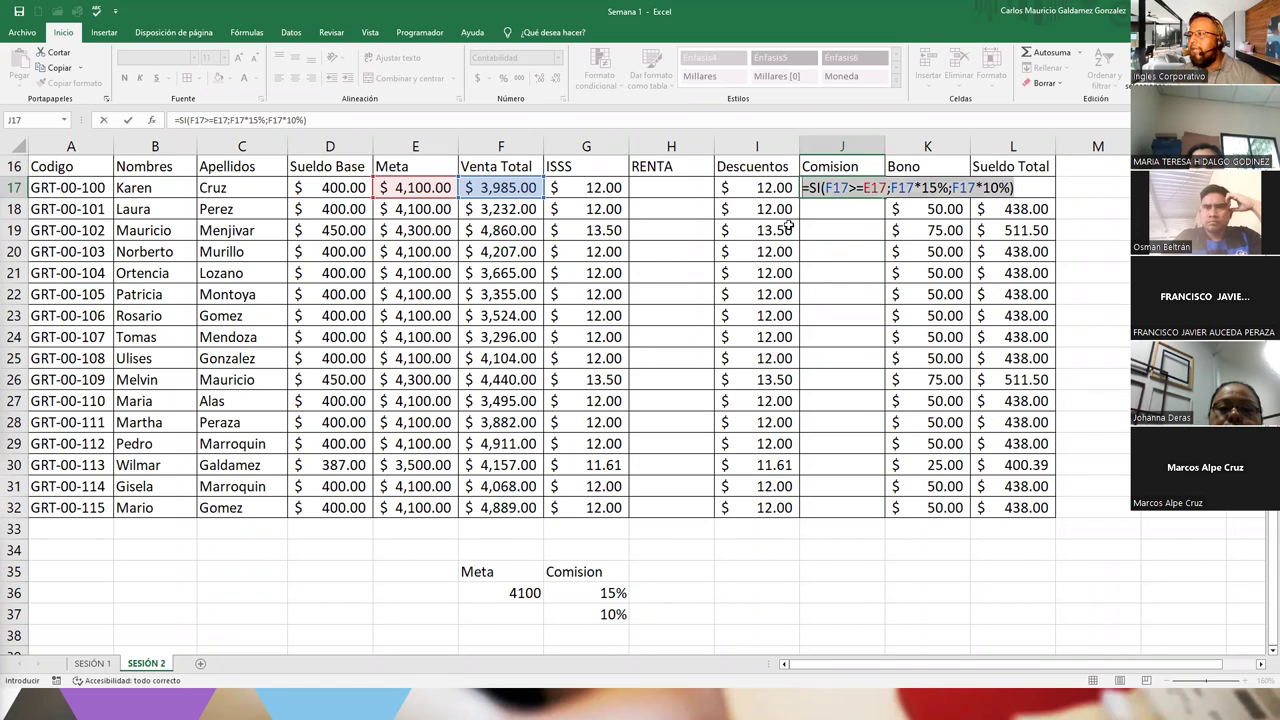
{"action": "left_click", "coordinate": [840, 187]}
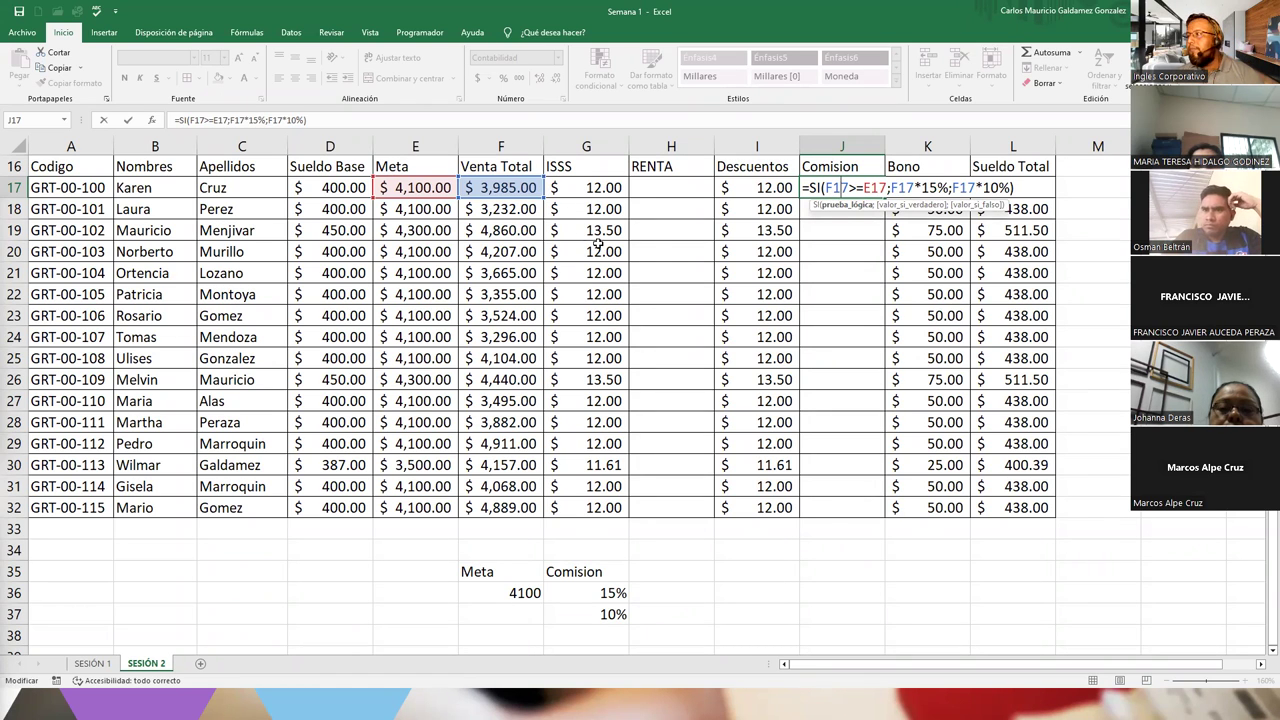
{"action": "left_click", "coordinate": [894, 187]}
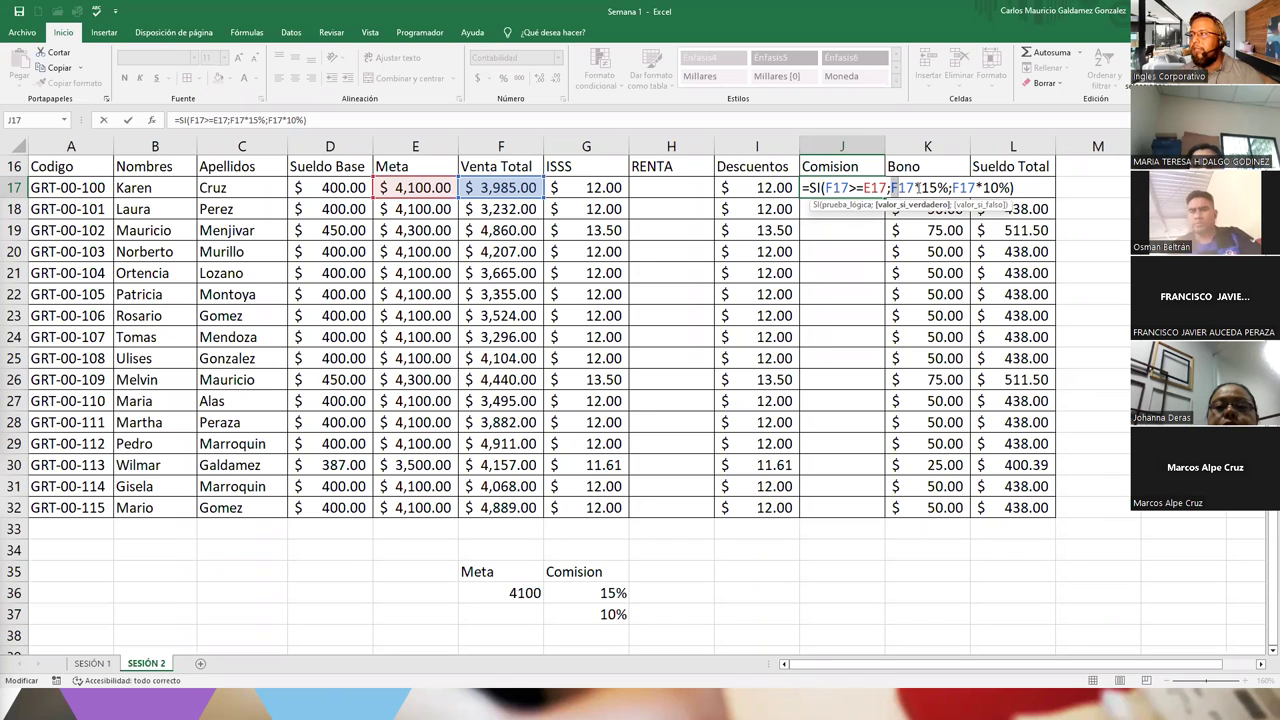
{"action": "left_click_drag", "start_coordinate": [920, 188], "coordinate": [953, 188]}
{"action": "key", "text": "BackSpace"}
{"action": "key", "text": "BackSpace"}
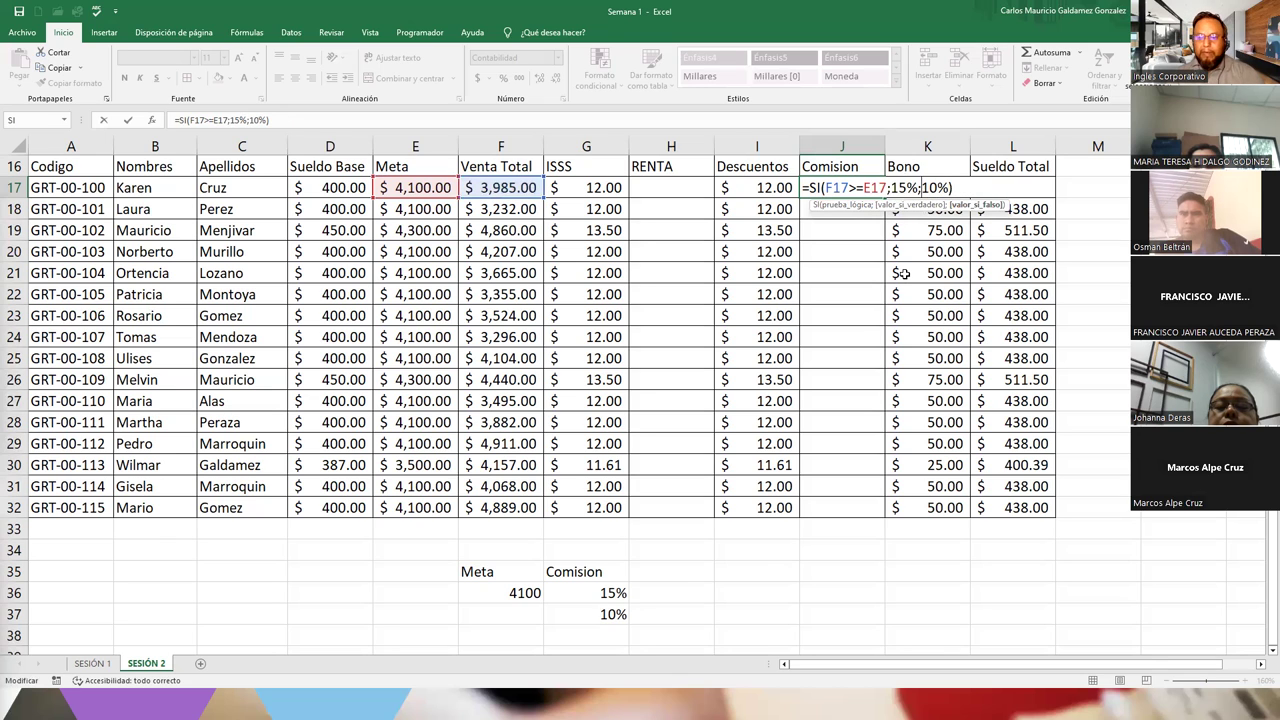
{"action": "key", "text": "Return"}
Format the commission result in J17 as a percentage.
{"action": "left_click", "coordinate": [838, 190]}
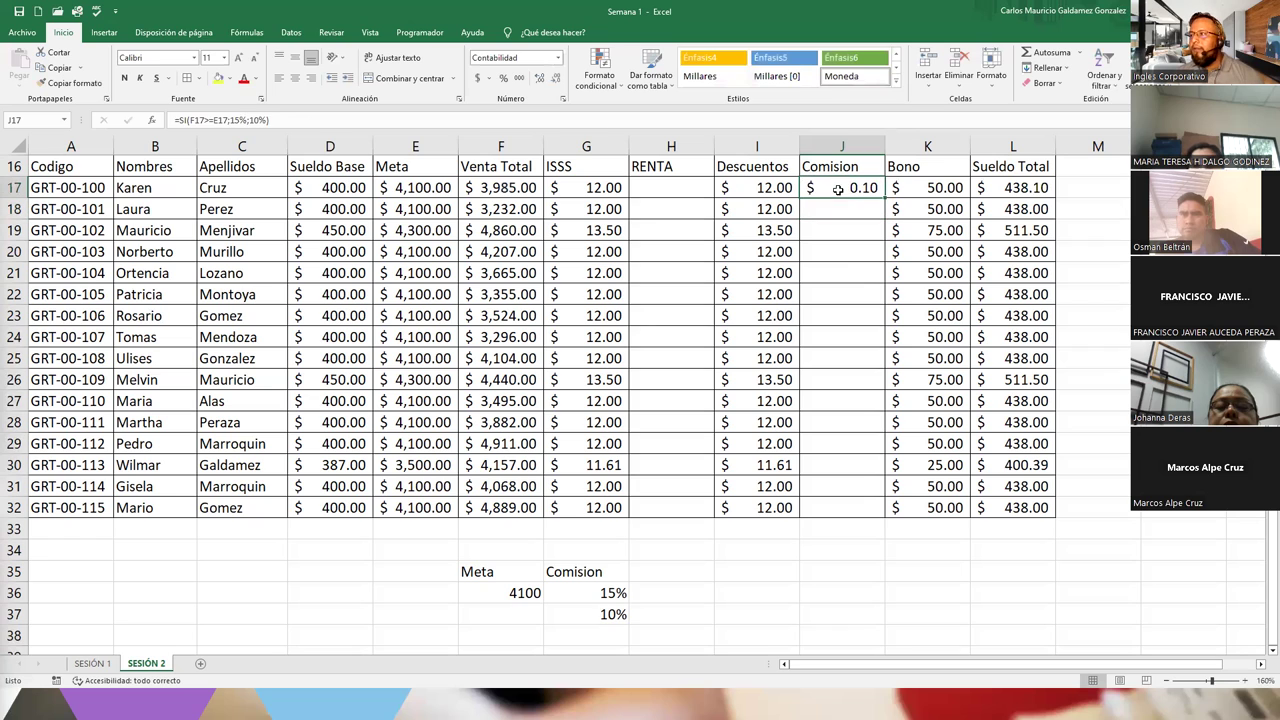
{"action": "left_click", "coordinate": [503, 80]}
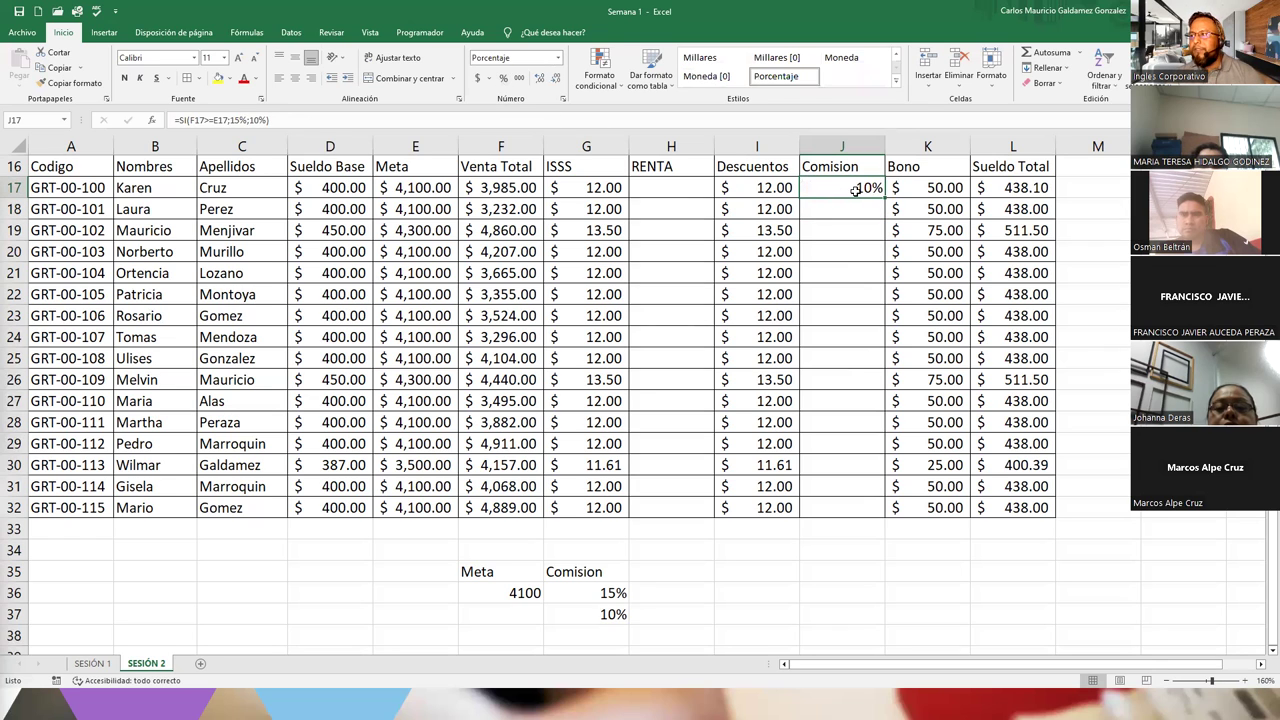
{"action": "left_click_drag", "start_coordinate": [842, 188], "coordinate": [838, 507]}
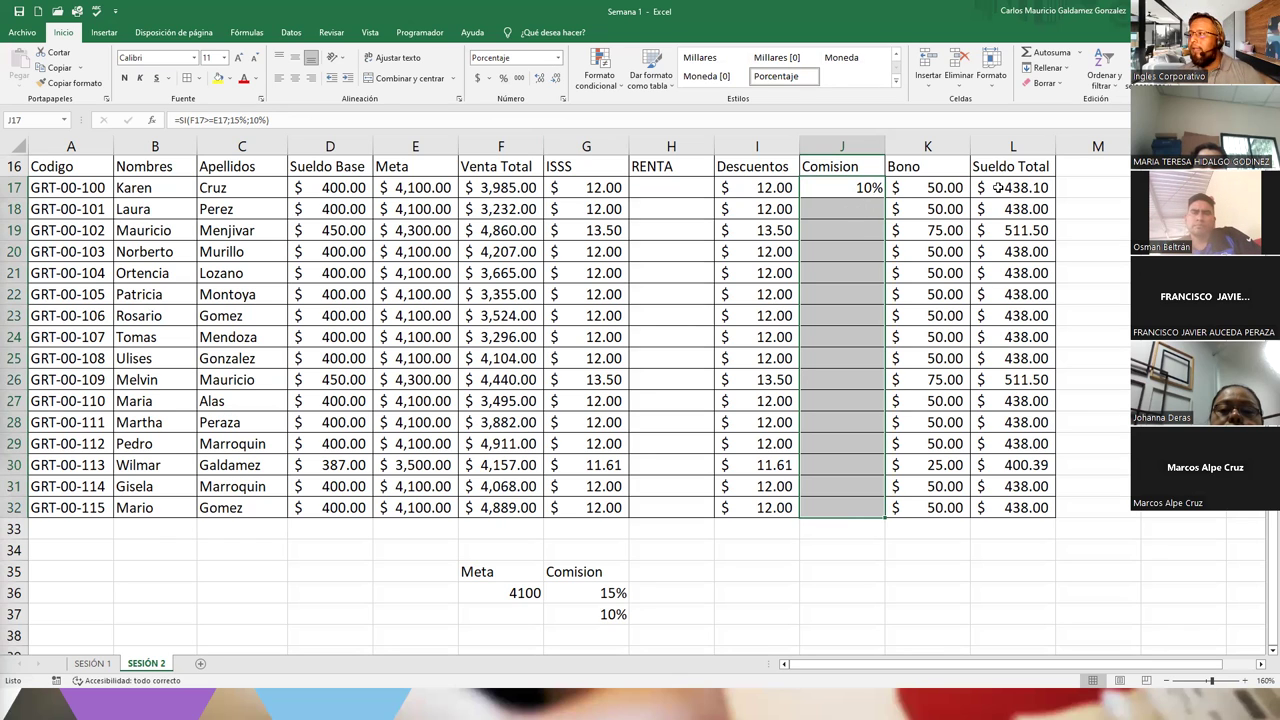
{"action": "left_click", "coordinate": [842, 187]}
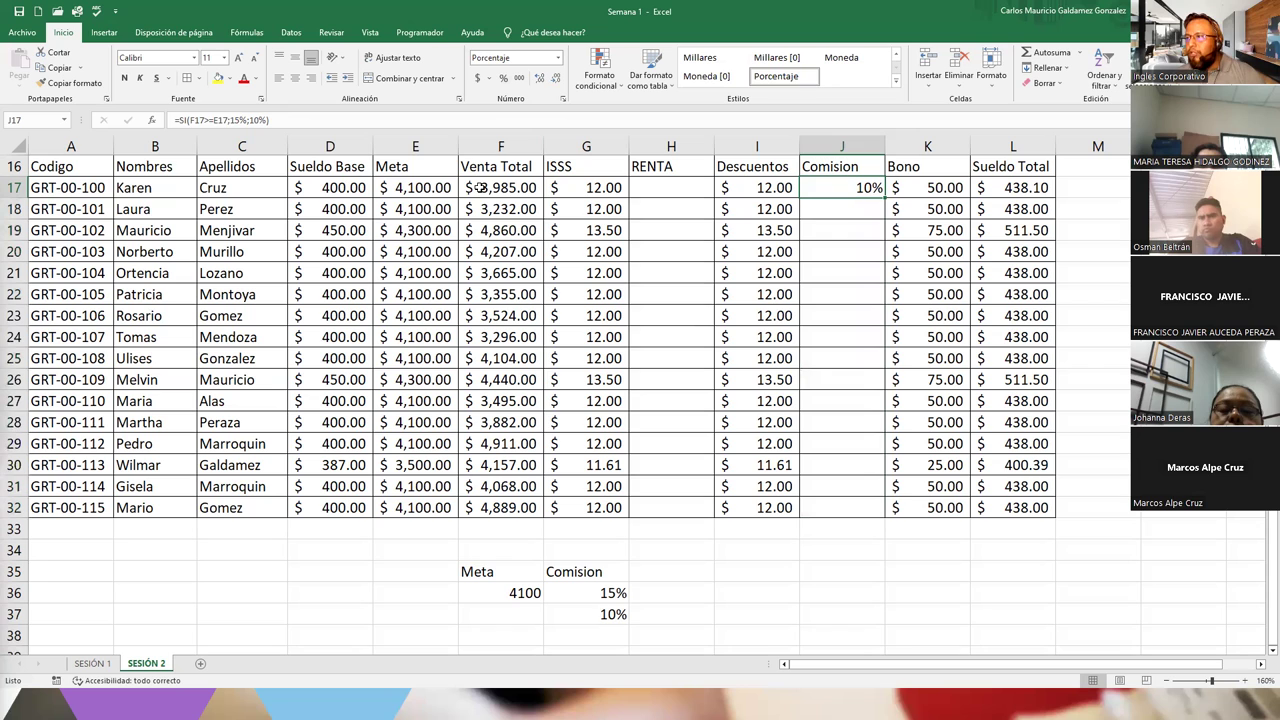
Compare Venta Total with Meta in row 17 and fill the J17 commission formula down through J32.
{"action": "left_click", "coordinate": [481, 187]}
{"action": "left_click", "coordinate": [420, 188]}
{"action": "left_click", "coordinate": [484, 188]}
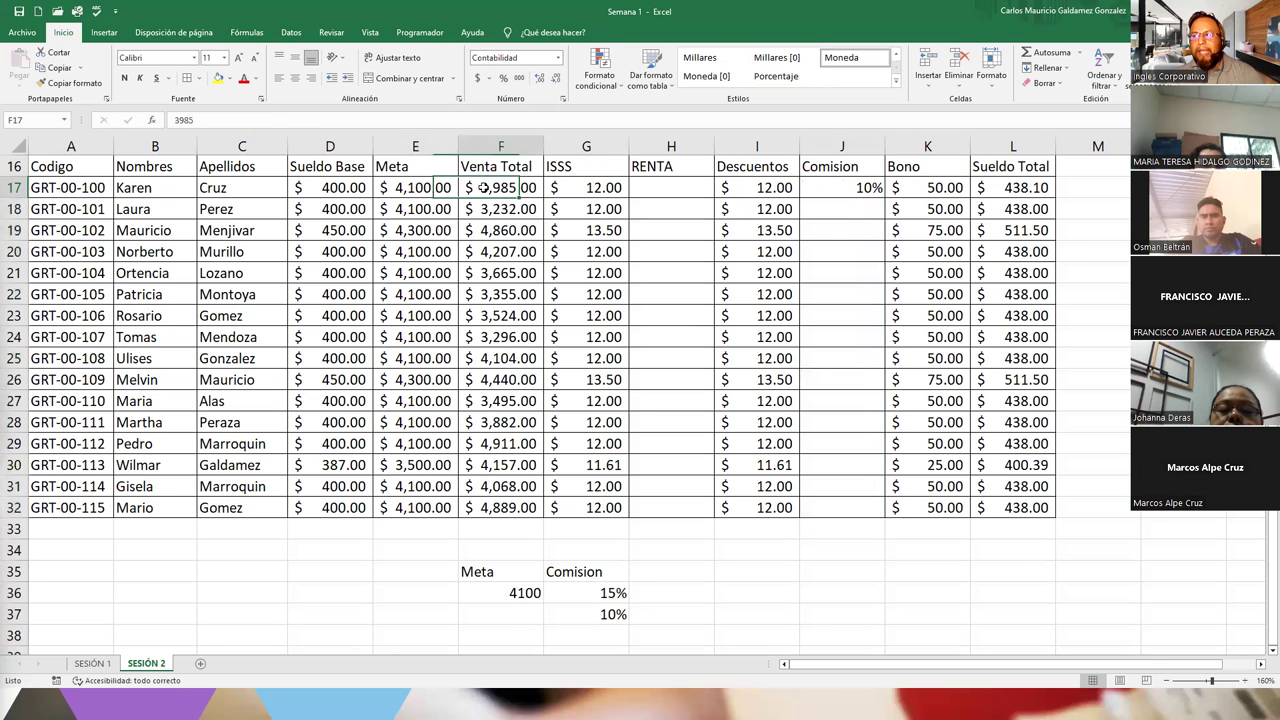
{"action": "left_click", "coordinate": [432, 188]}
{"action": "left_click", "coordinate": [824, 192]}
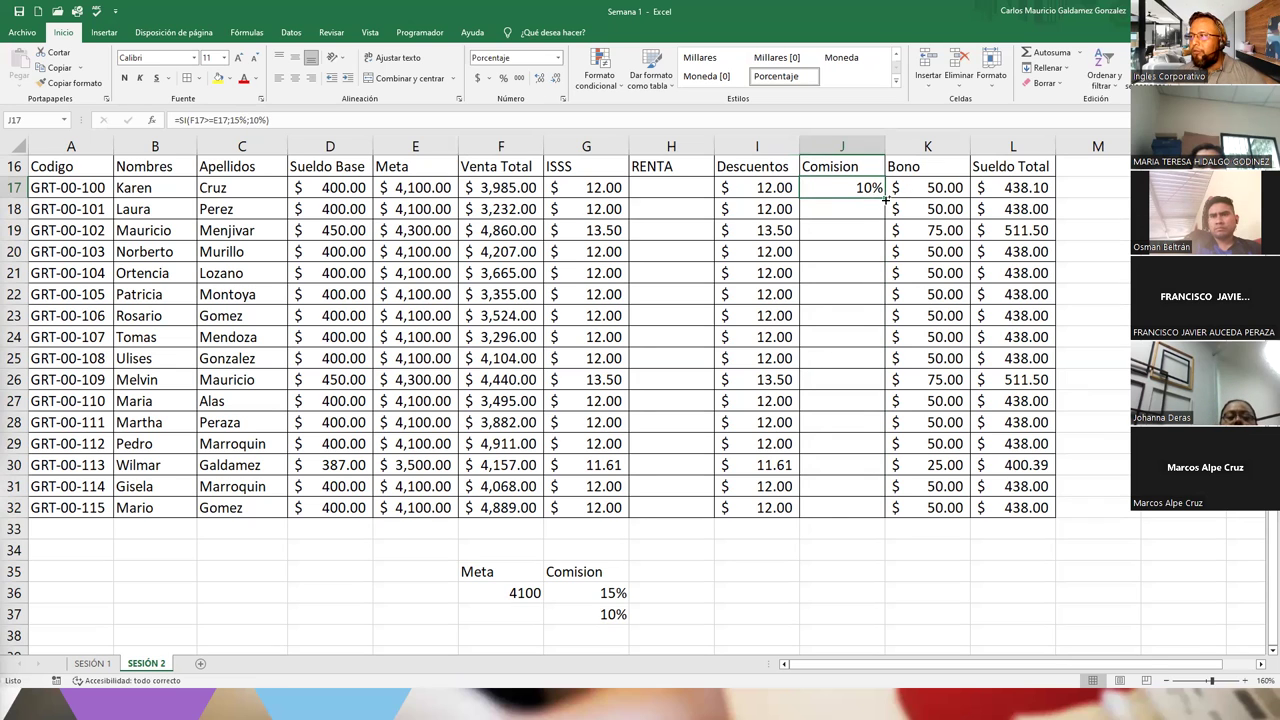
{"action": "left_click_drag", "start_coordinate": [886, 199], "coordinate": [846, 518]}
Examine the commission rates in J17:J32, picking out the cells at 15%.
{"action": "left_click", "coordinate": [842, 510]}
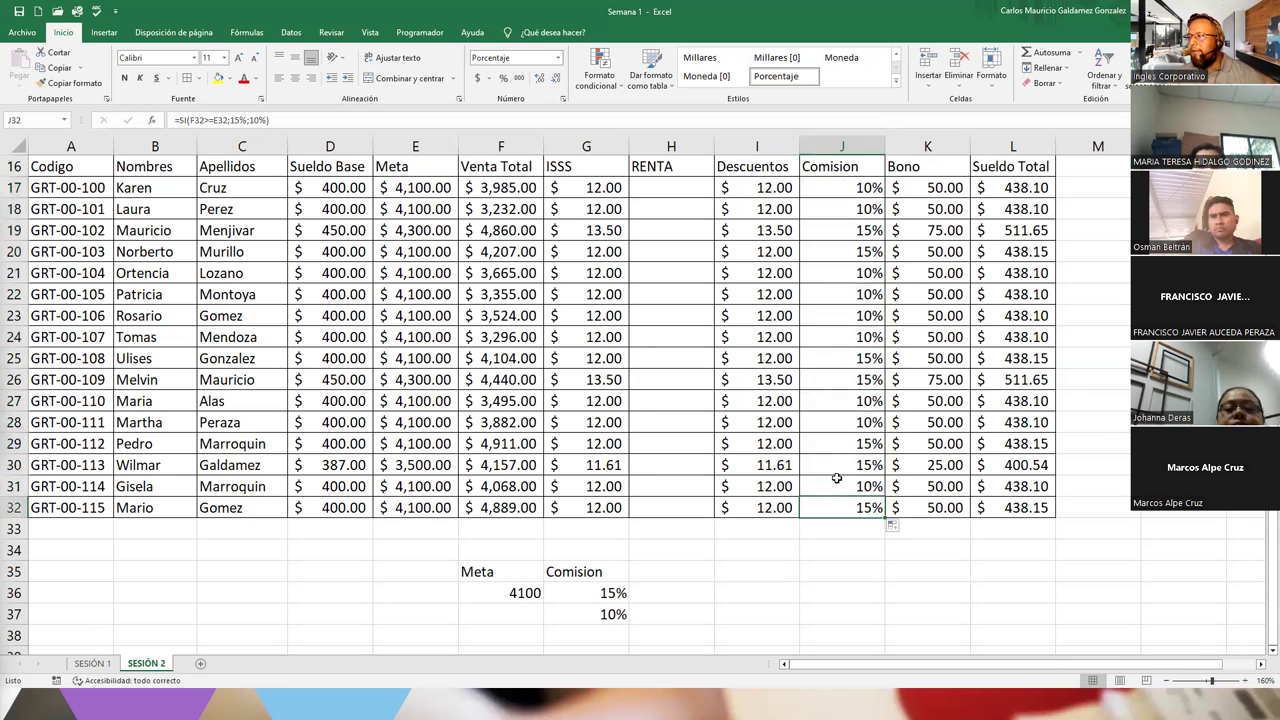
{"action": "left_click", "coordinate": [826, 466], "text": "ctrl"}
{"action": "left_click", "coordinate": [822, 443], "text": "ctrl"}
{"action": "left_click", "coordinate": [824, 383], "text": "ctrl"}
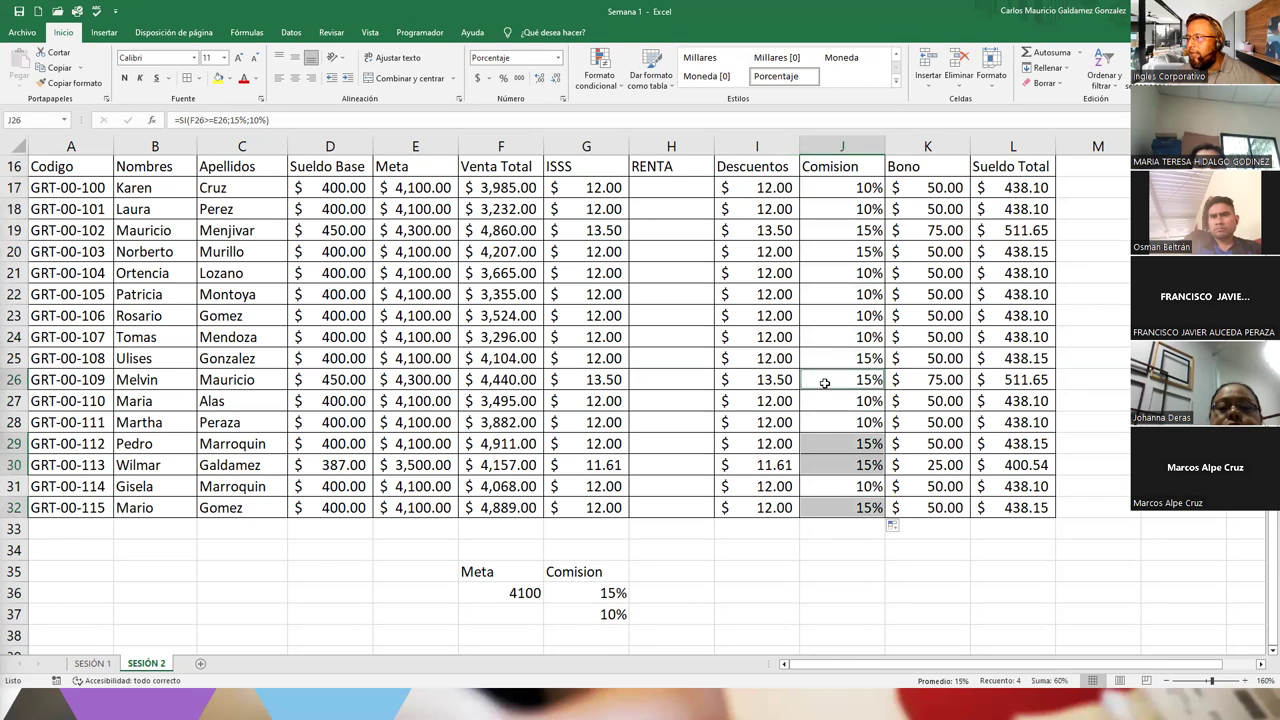
{"action": "left_click", "coordinate": [820, 358], "text": "ctrl"}
{"action": "left_click_drag", "start_coordinate": [822, 253], "coordinate": [822, 231]}
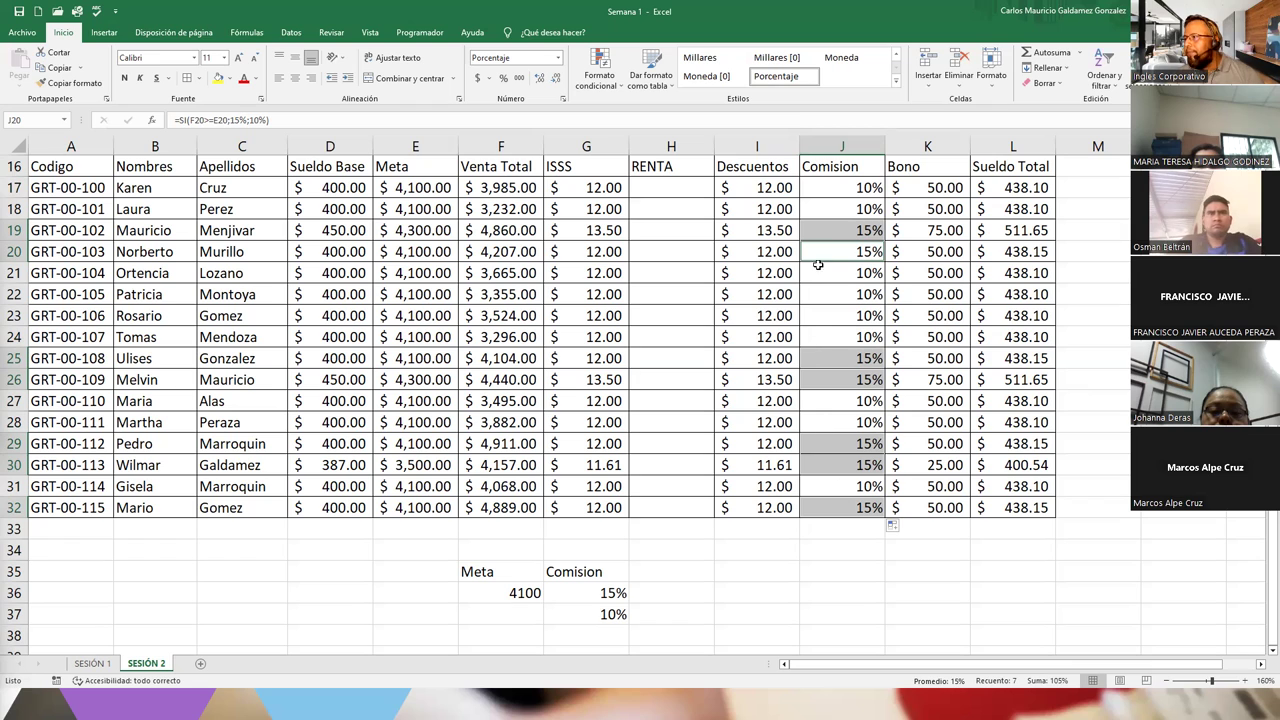
{"action": "left_click_drag", "start_coordinate": [826, 190], "coordinate": [855, 500]}
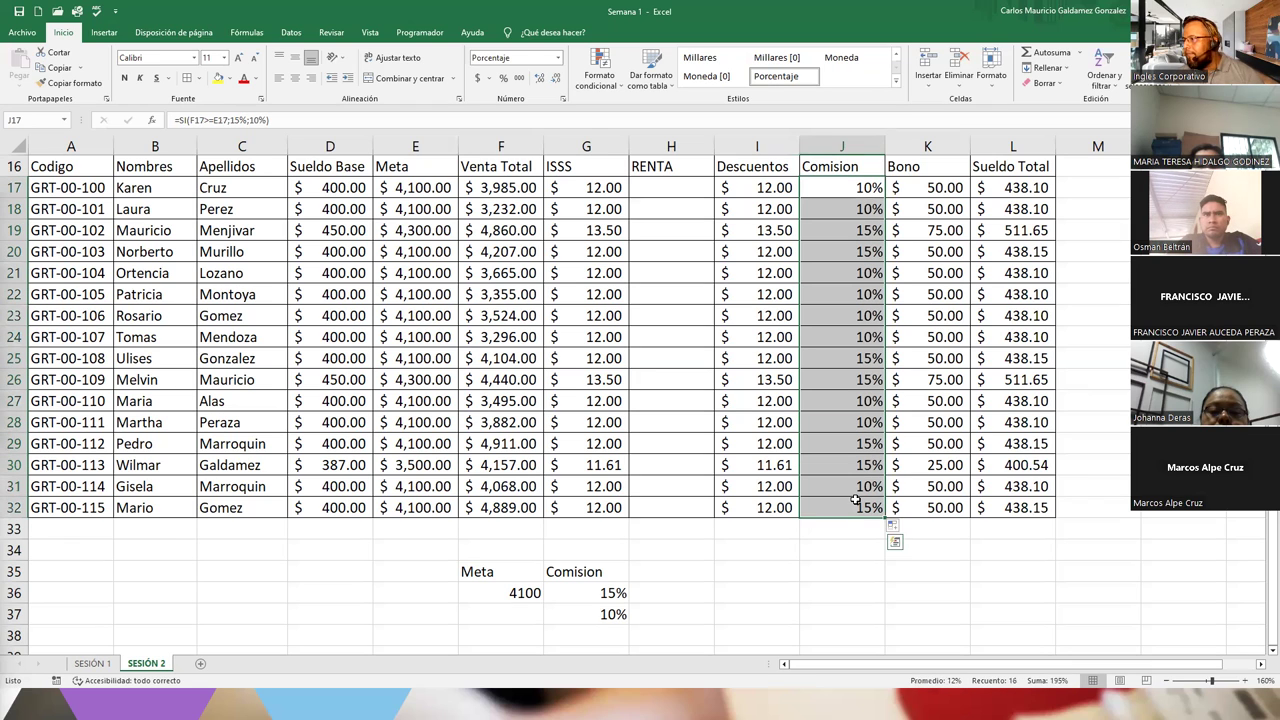
{"action": "left_click", "coordinate": [855, 500]}
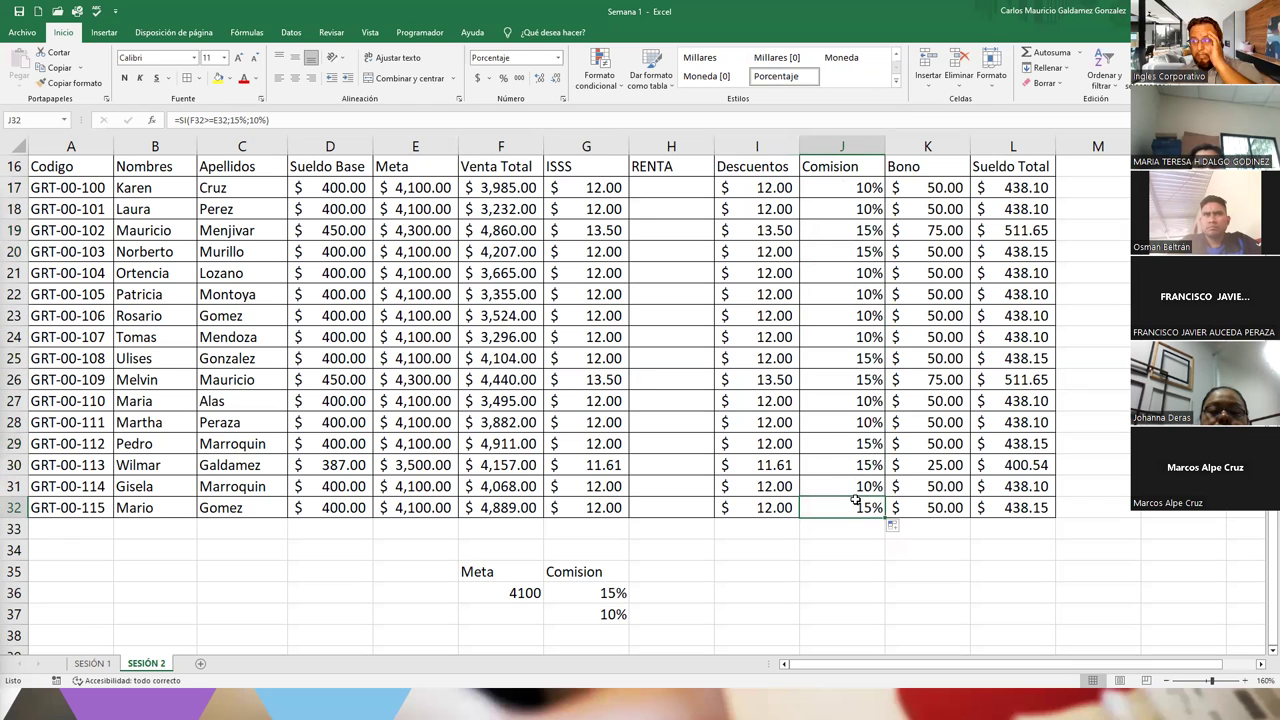
{"action": "left_click_drag", "start_coordinate": [855, 188], "coordinate": [821, 507]}
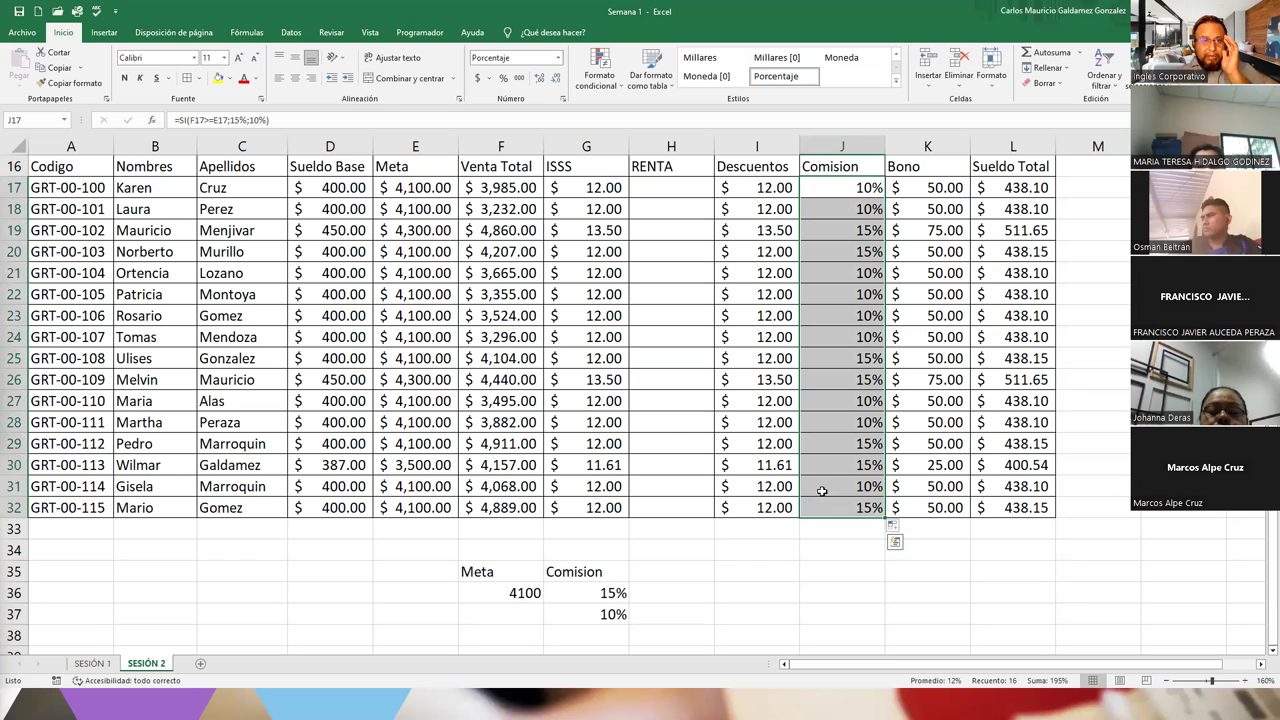
Rename the commission column header in J16 as "Comision %".
{"action": "left_click", "coordinate": [850, 168]}
{"action": "key", "text": "F2"}
{"action": "type", "text": "%"}
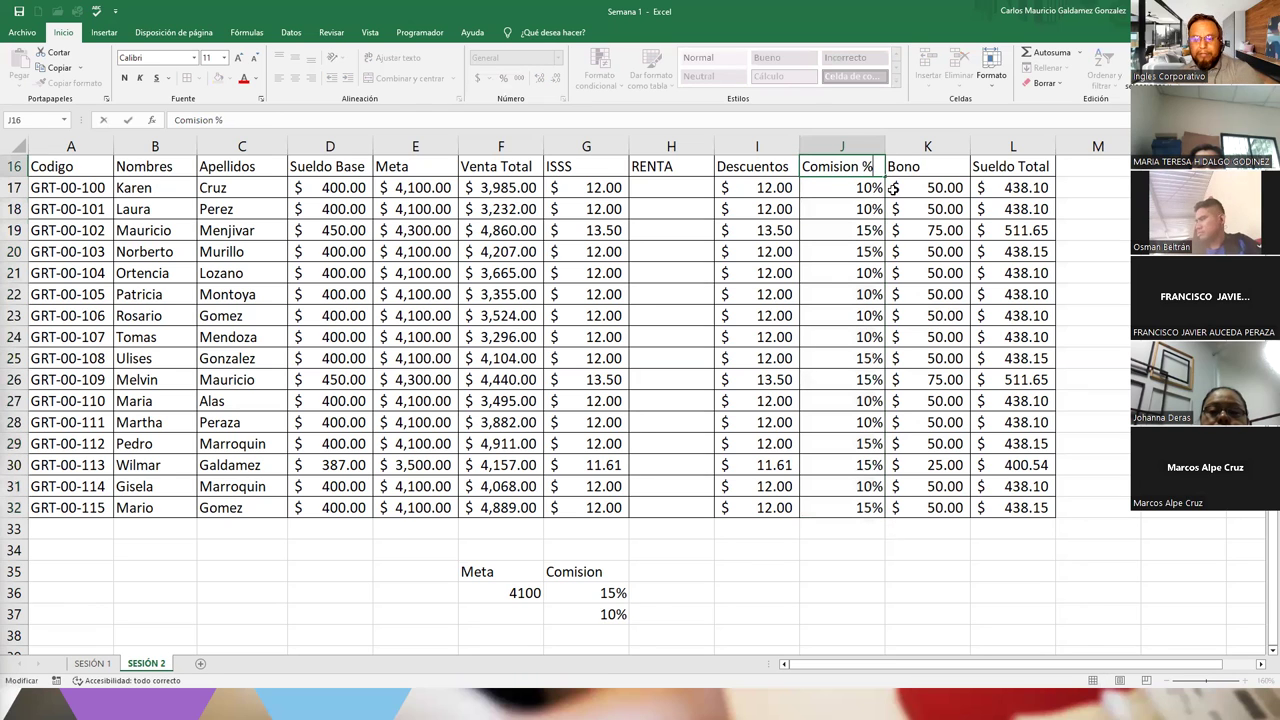
{"action": "key", "text": "Return"}
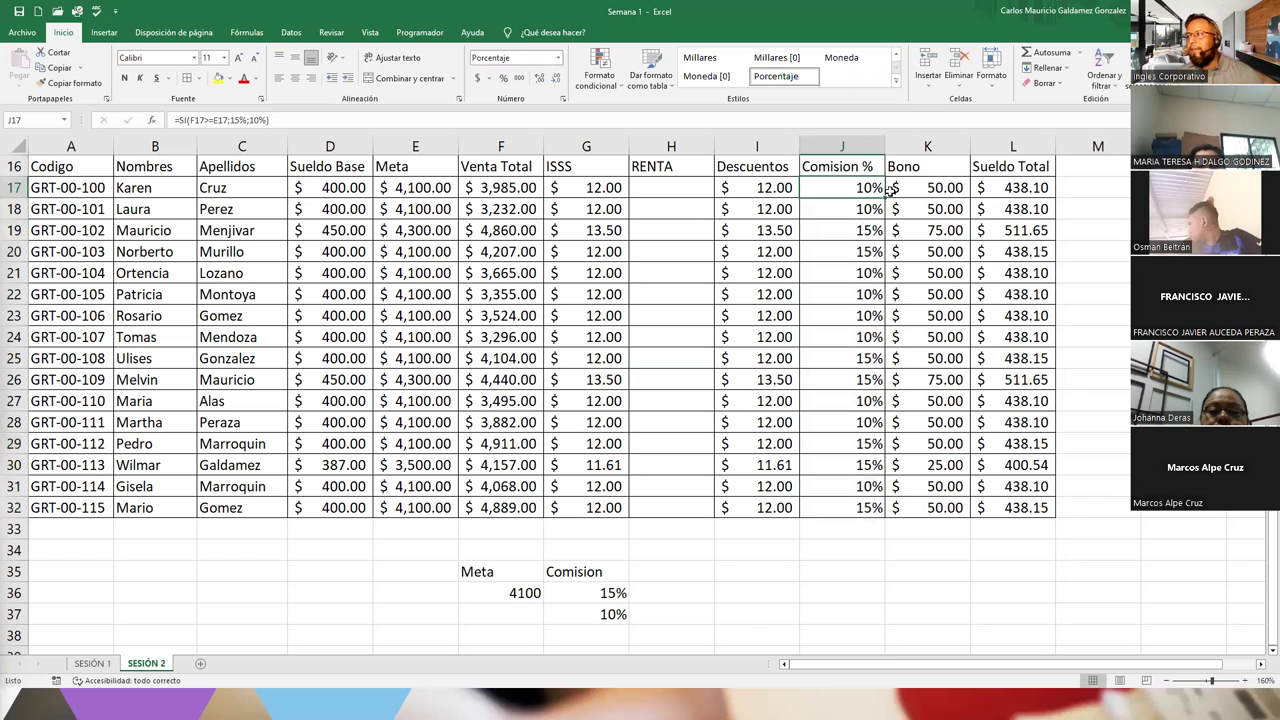
Review the Sueldo Total formula in L17, the commission formula in J17 with its two rates, and the sales value in F17.
{"action": "left_click", "coordinate": [988, 188]}
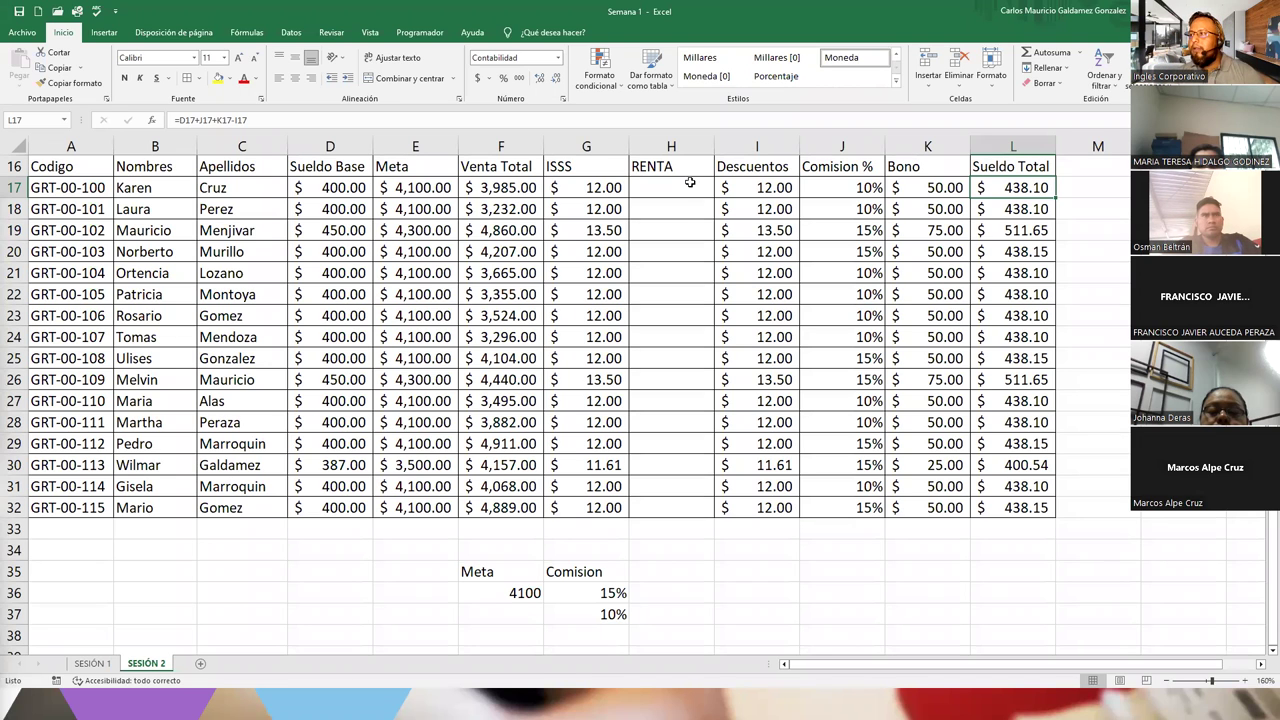
{"action": "double_click", "coordinate": [804, 187]}
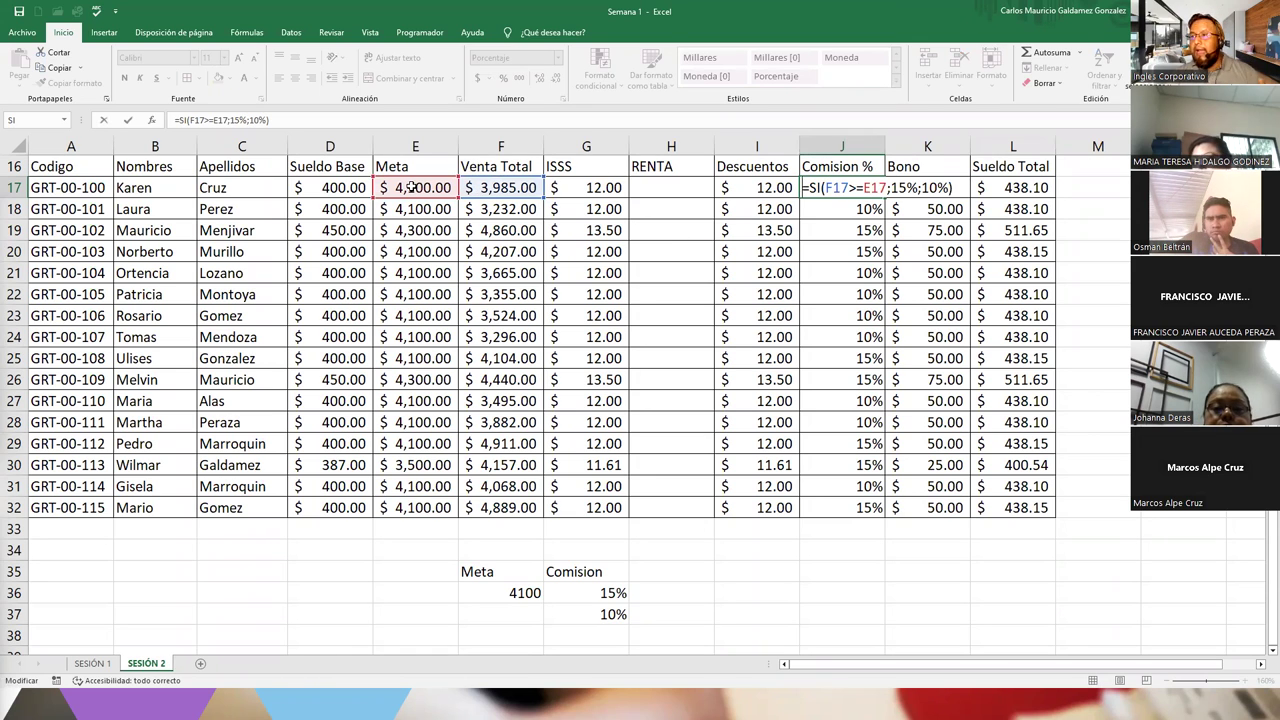
{"action": "left_click_drag", "start_coordinate": [891, 187], "coordinate": [947, 187]}
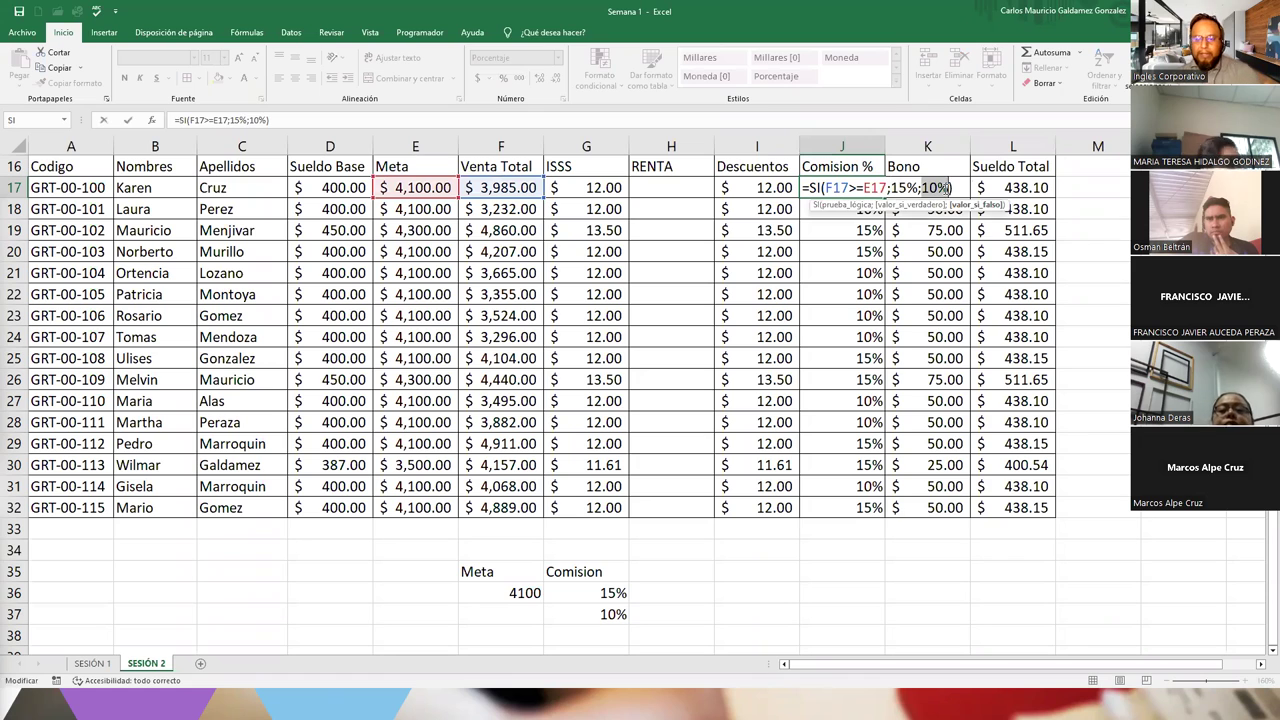
{"action": "key", "text": "ctrl+Return"}
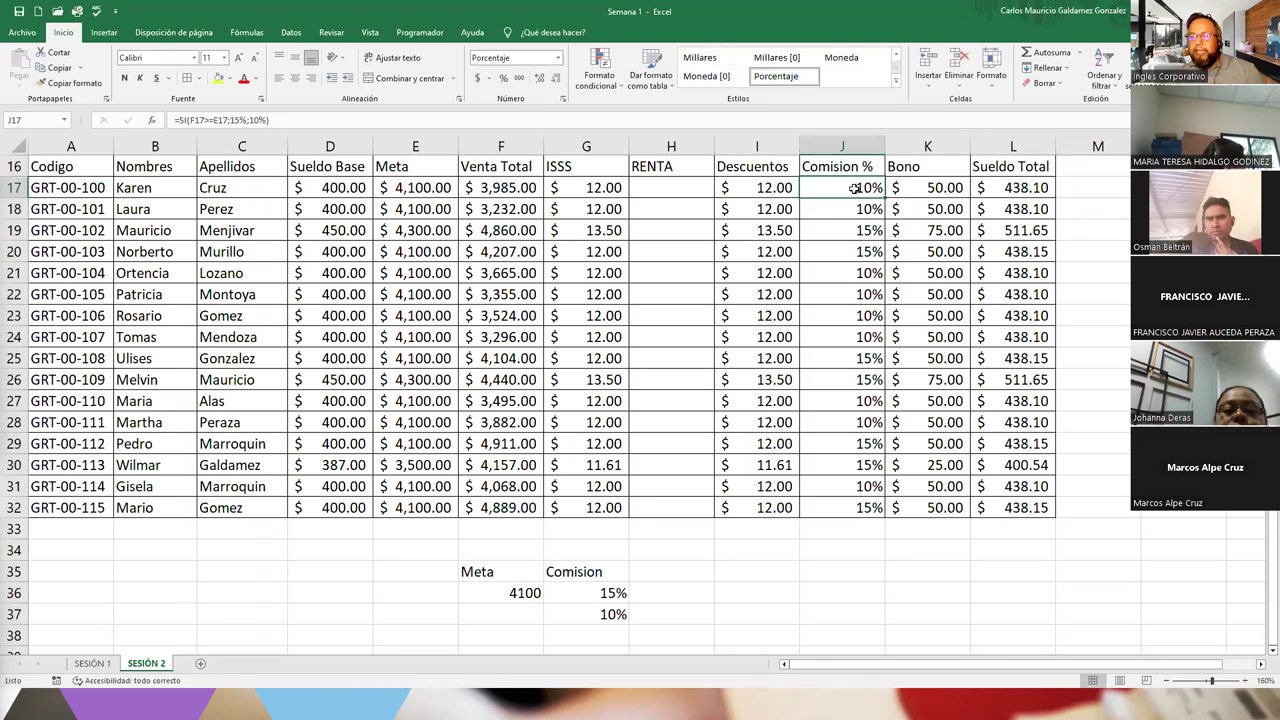
{"action": "left_click", "coordinate": [477, 192]}
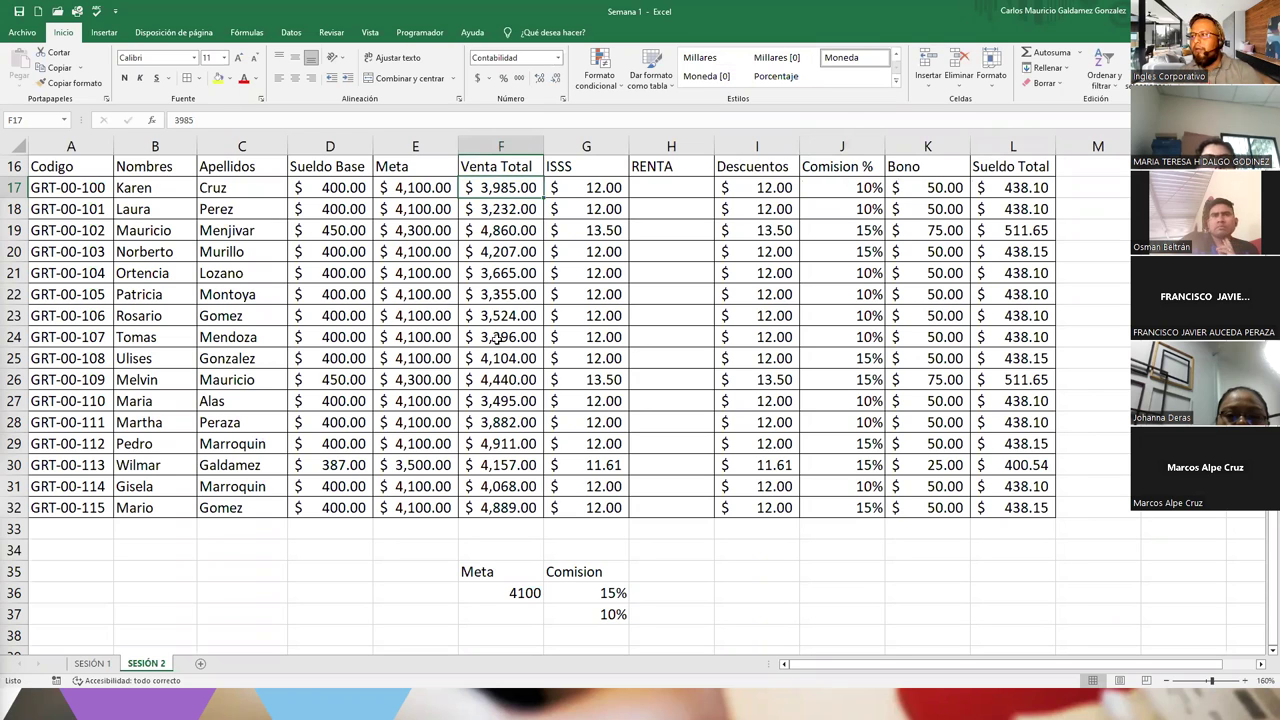
Write the RENTA formula =SI(D17>=400;D17*10%;0) in H17, charging 10% of Sueldo Base from 400 upward.
{"action": "left_click", "coordinate": [680, 190]}
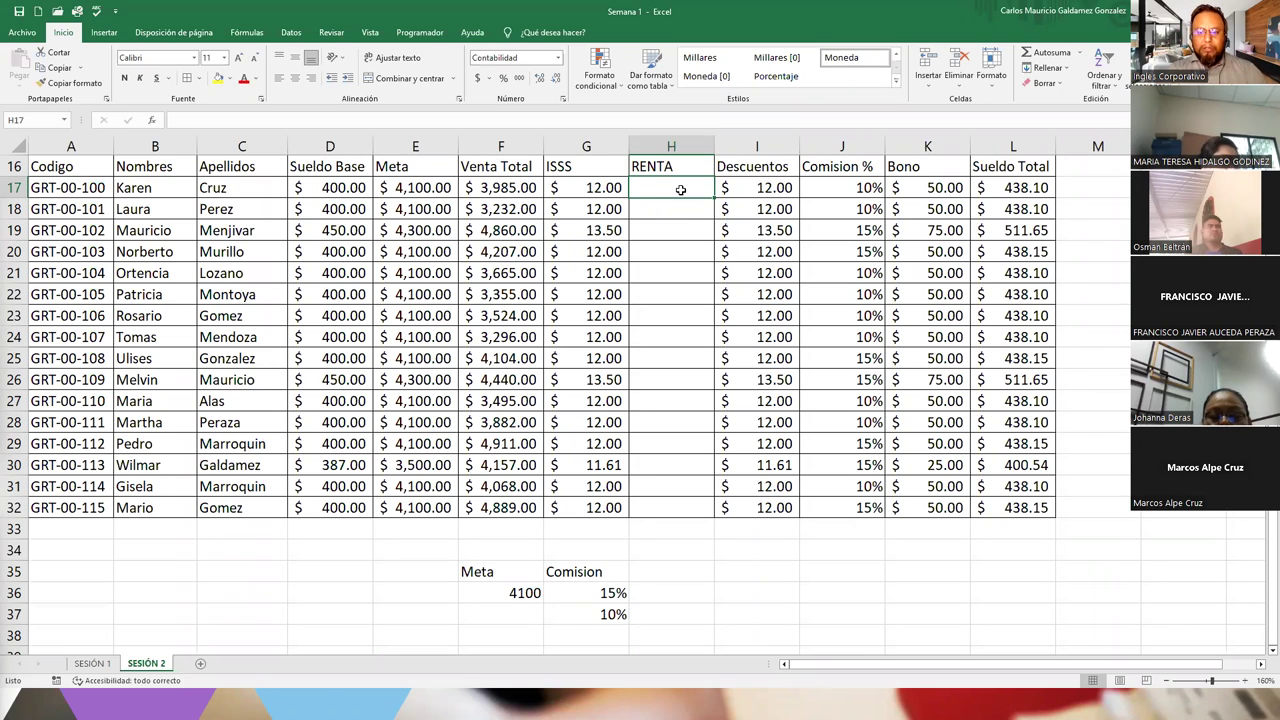
{"action": "type", "text": "=SI("}
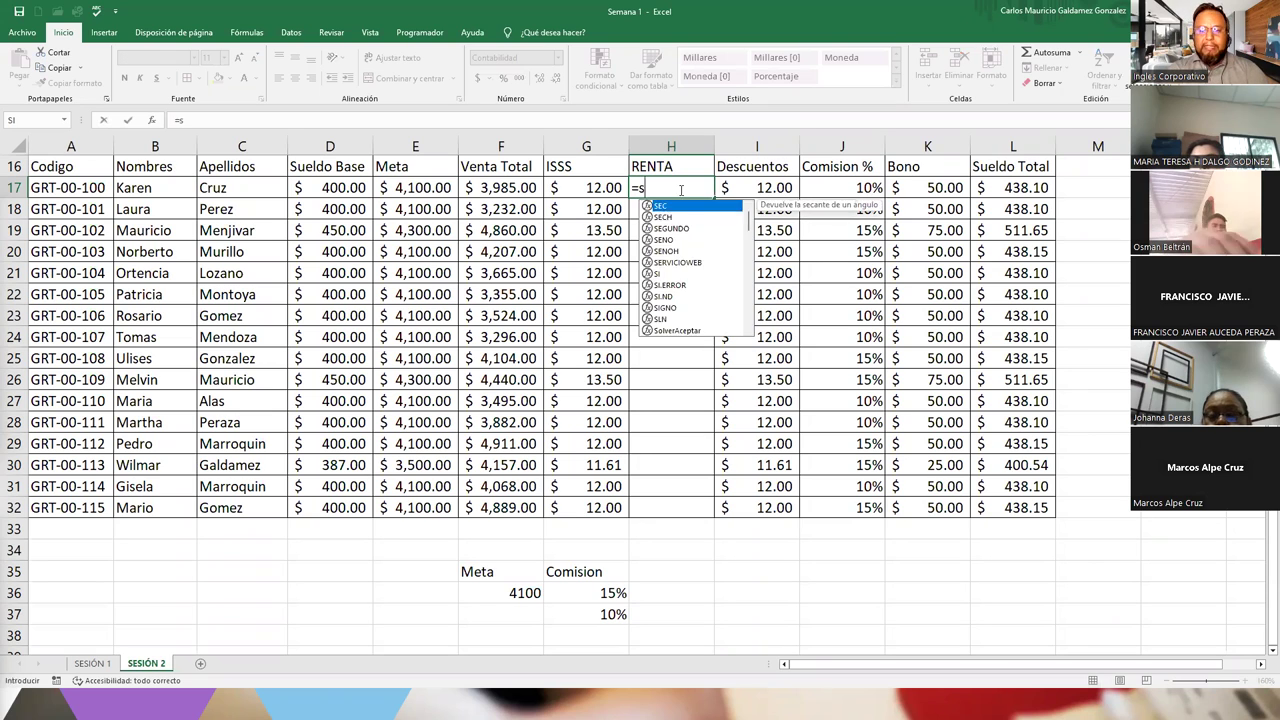
{"action": "left_click", "coordinate": [311, 191]}
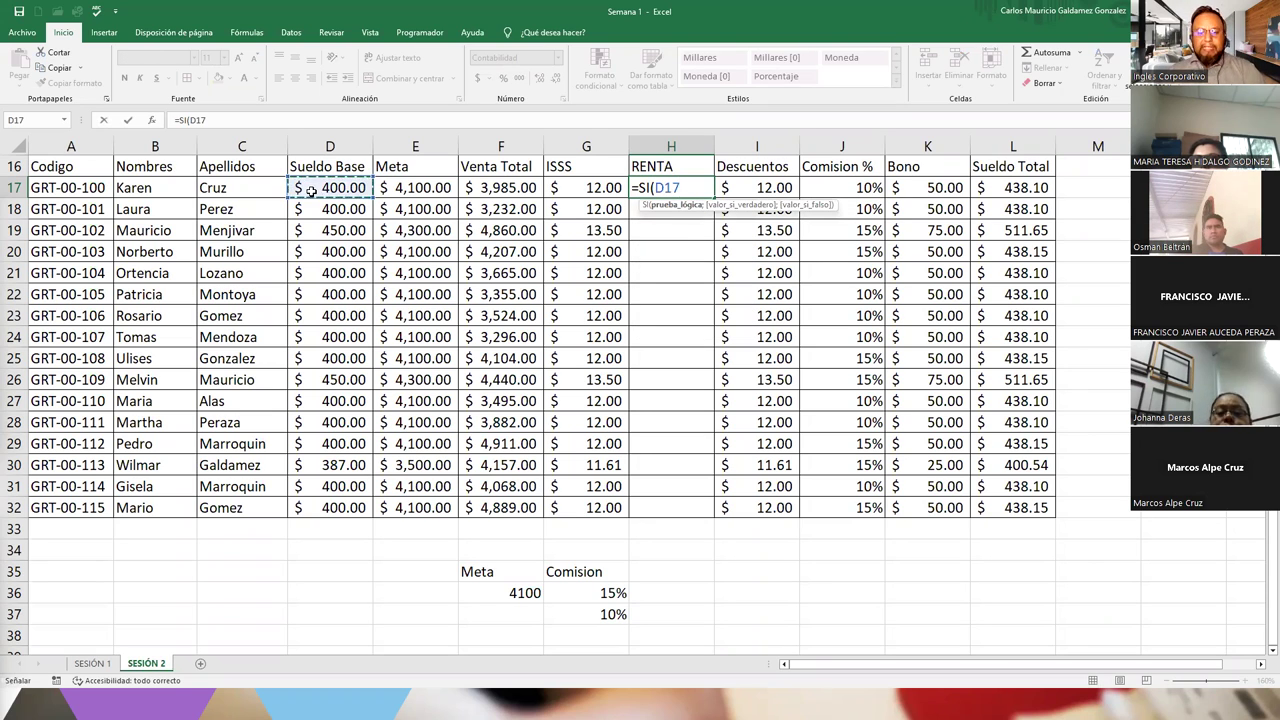
{"action": "type", "text": ">="}
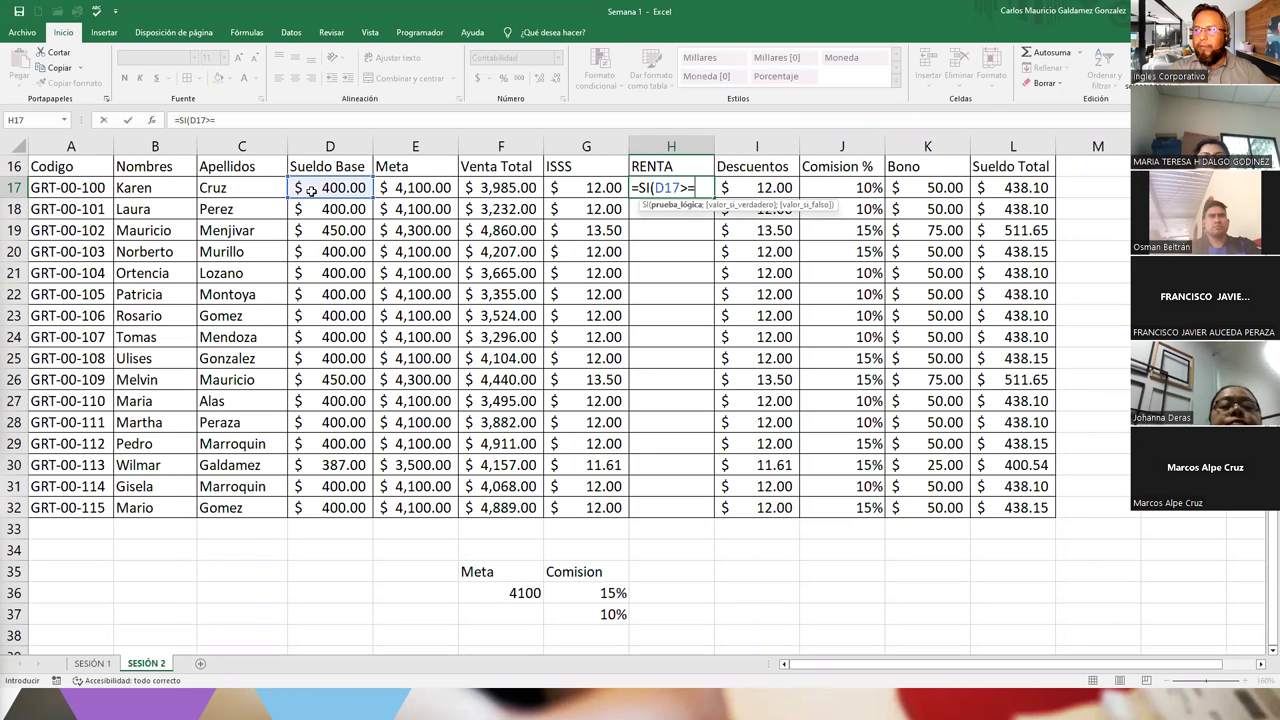
{"action": "type", "text": "400;"}
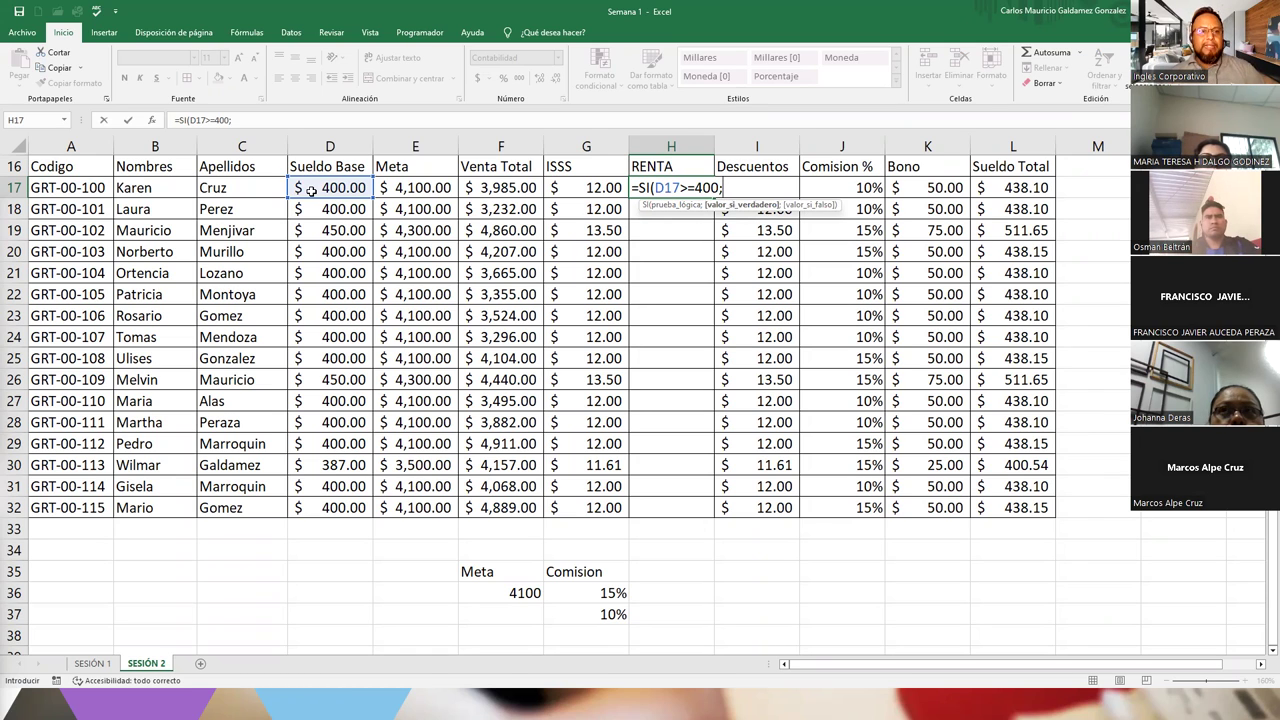
{"action": "left_click", "coordinate": [311, 190]}
{"action": "type", "text": "*10%"}
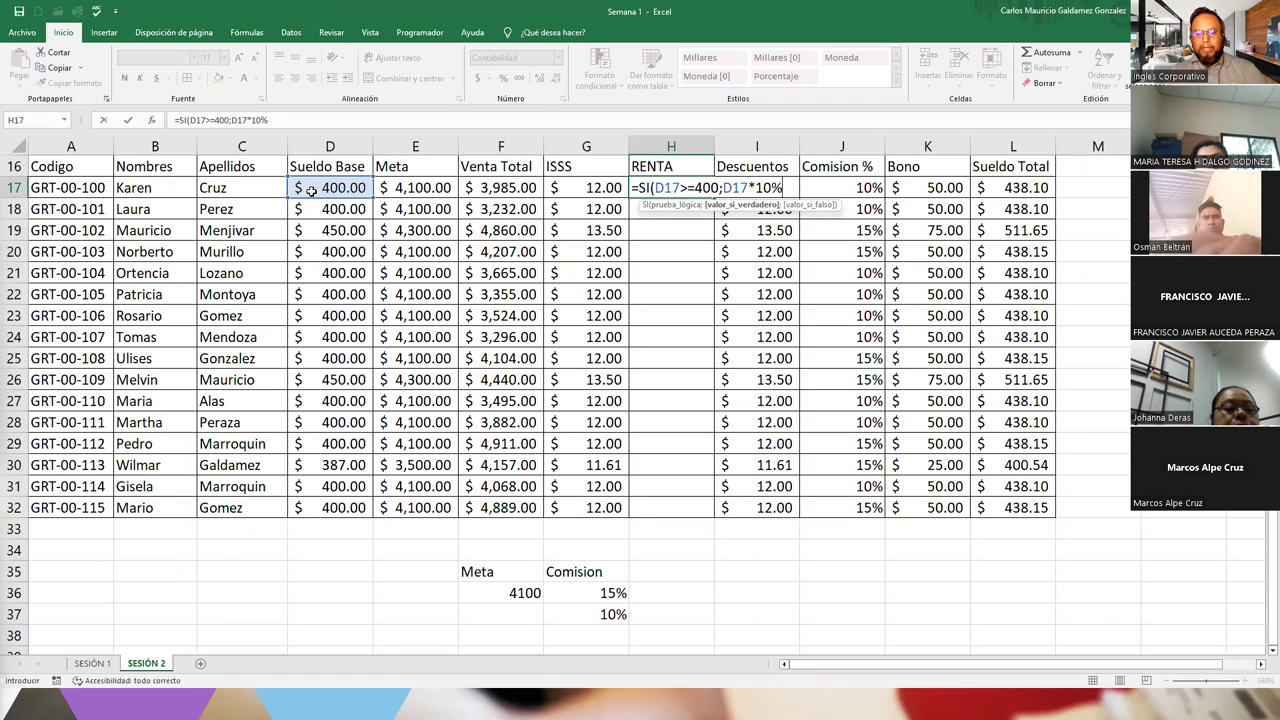
{"action": "type", "text": ";0)"}
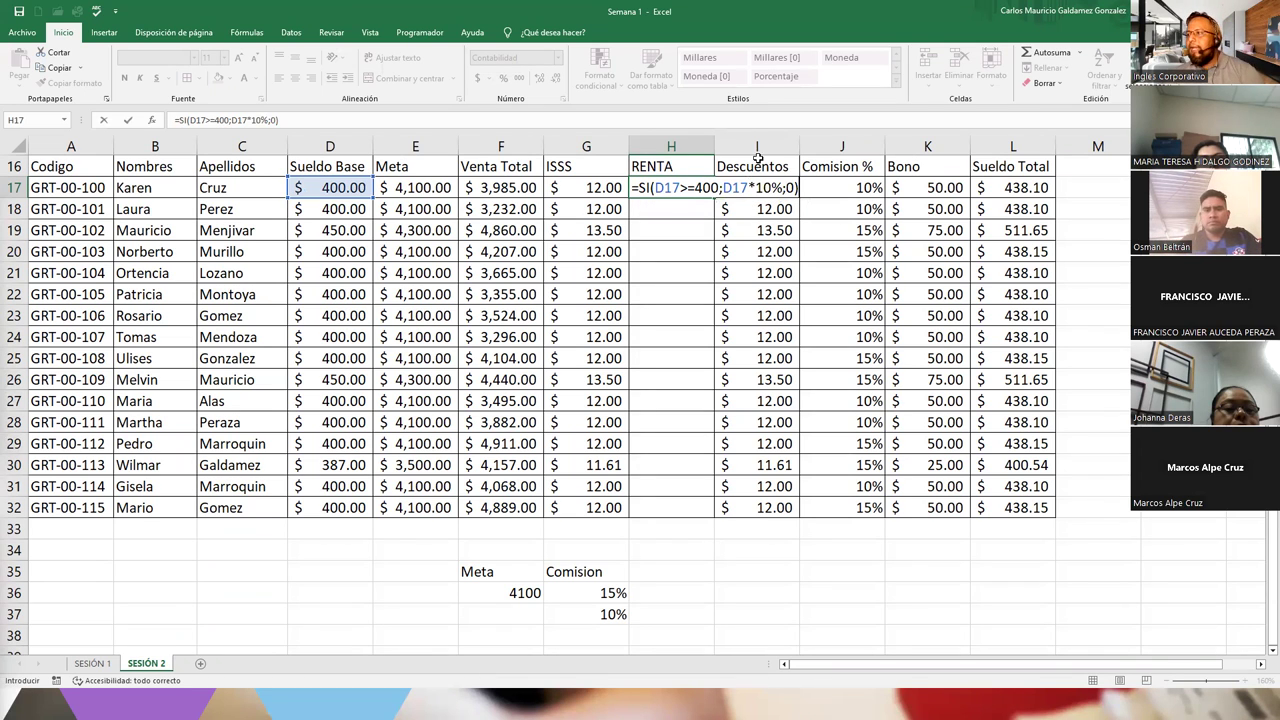
Check the condition, true value and false value of the H17 RENTA formula and commit it.
{"action": "left_click_drag", "start_coordinate": [722, 187], "coordinate": [784, 187]}
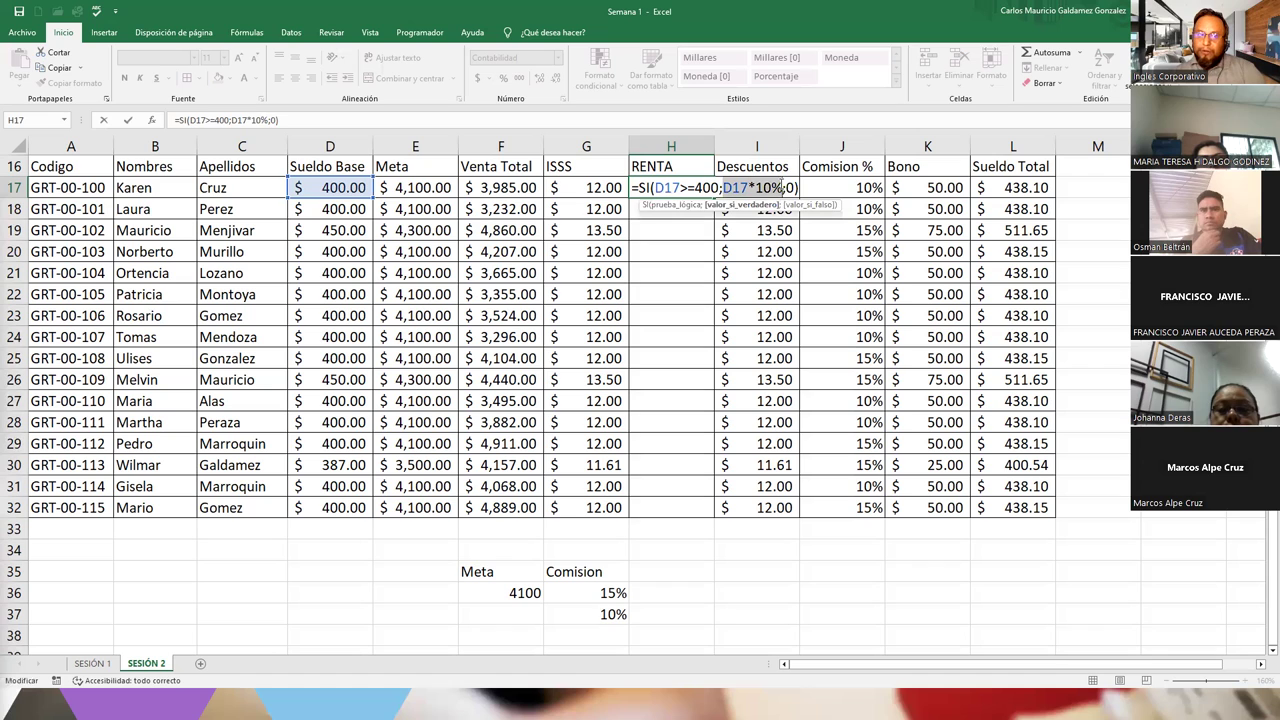
{"action": "left_click_drag", "start_coordinate": [655, 187], "coordinate": [713, 188]}
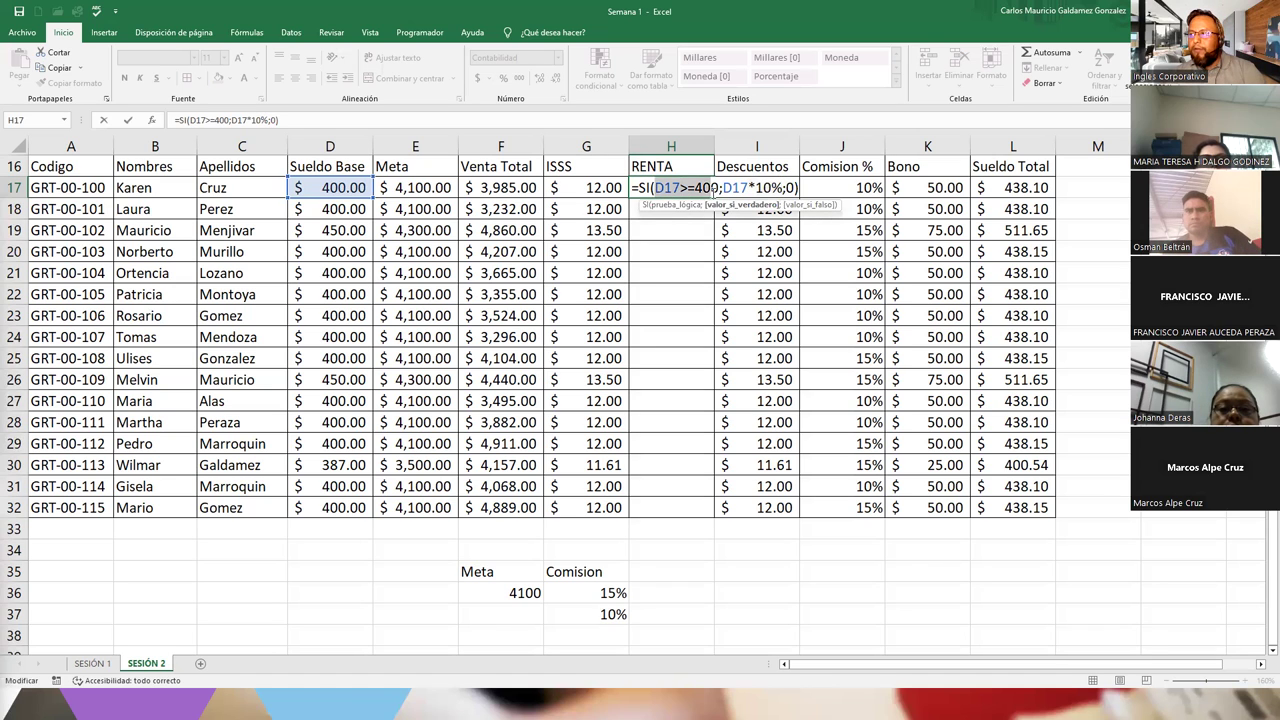
{"action": "left_click", "coordinate": [790, 187]}
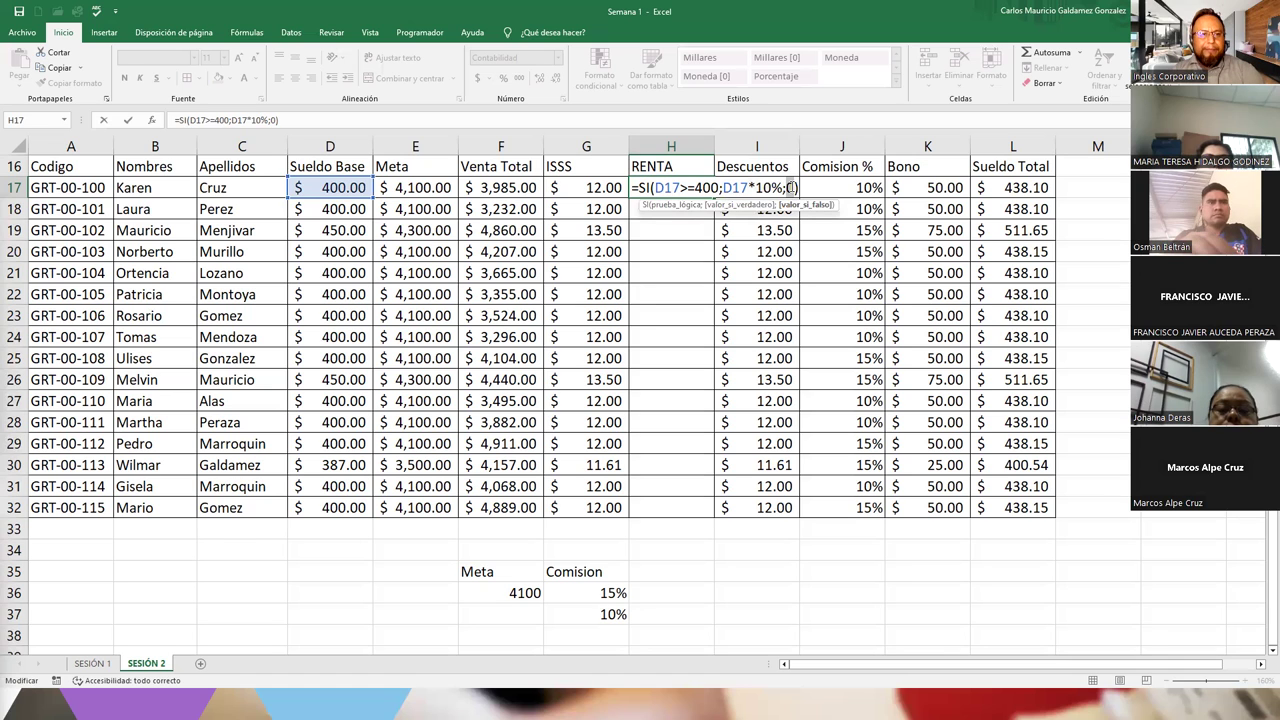
{"action": "left_click", "coordinate": [670, 187]}
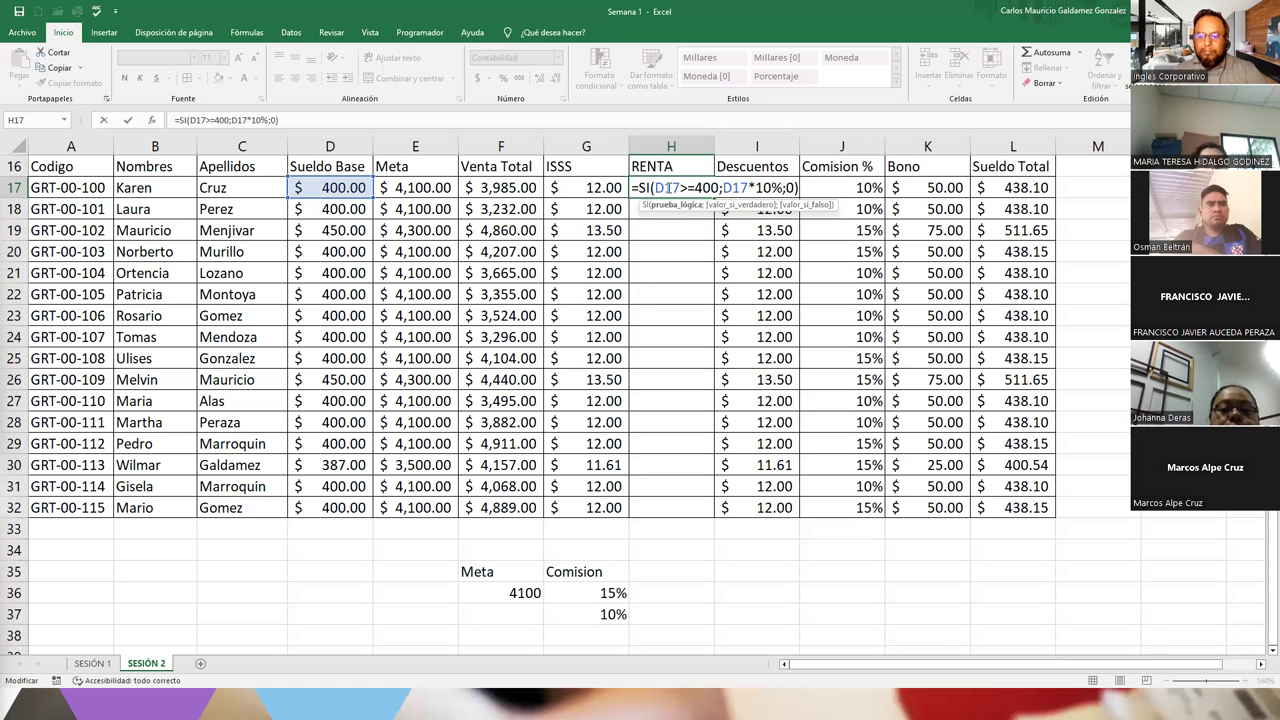
{"action": "key", "text": "ctrl+Return"}
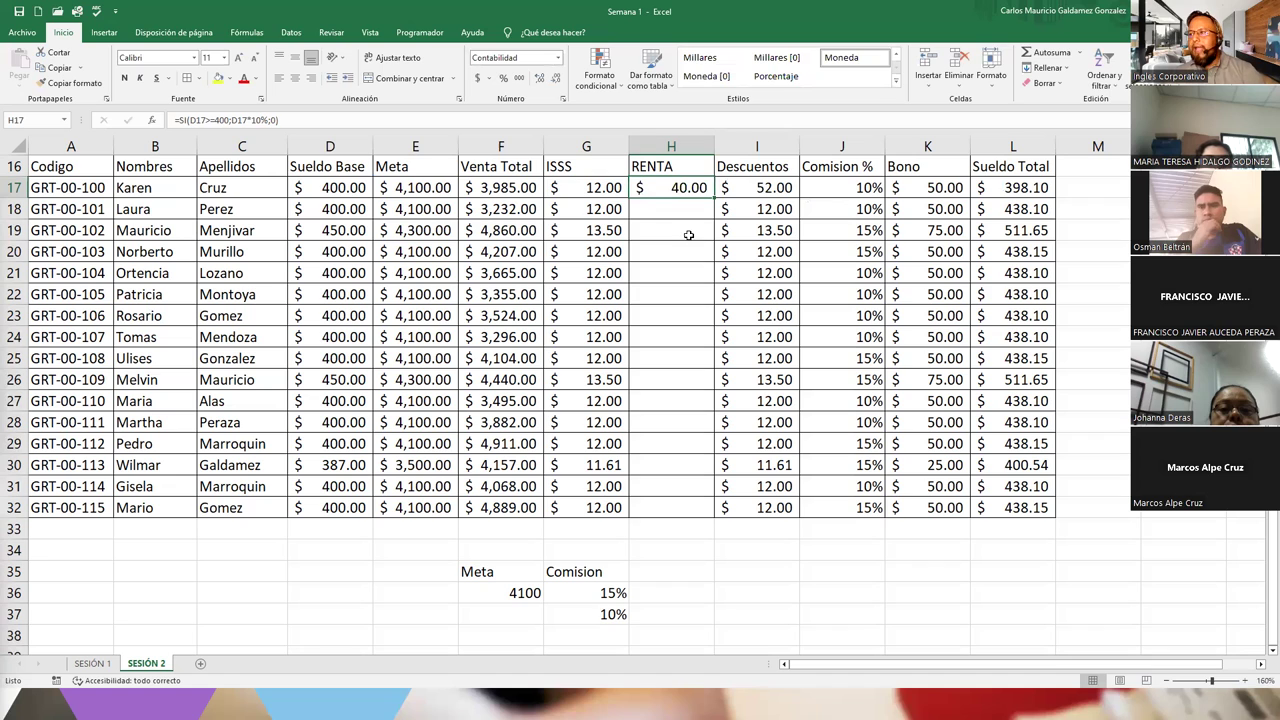
Check the base salary in D17 and fill the H17 RENTA formula down through H32.
{"action": "left_click", "coordinate": [348, 187]}
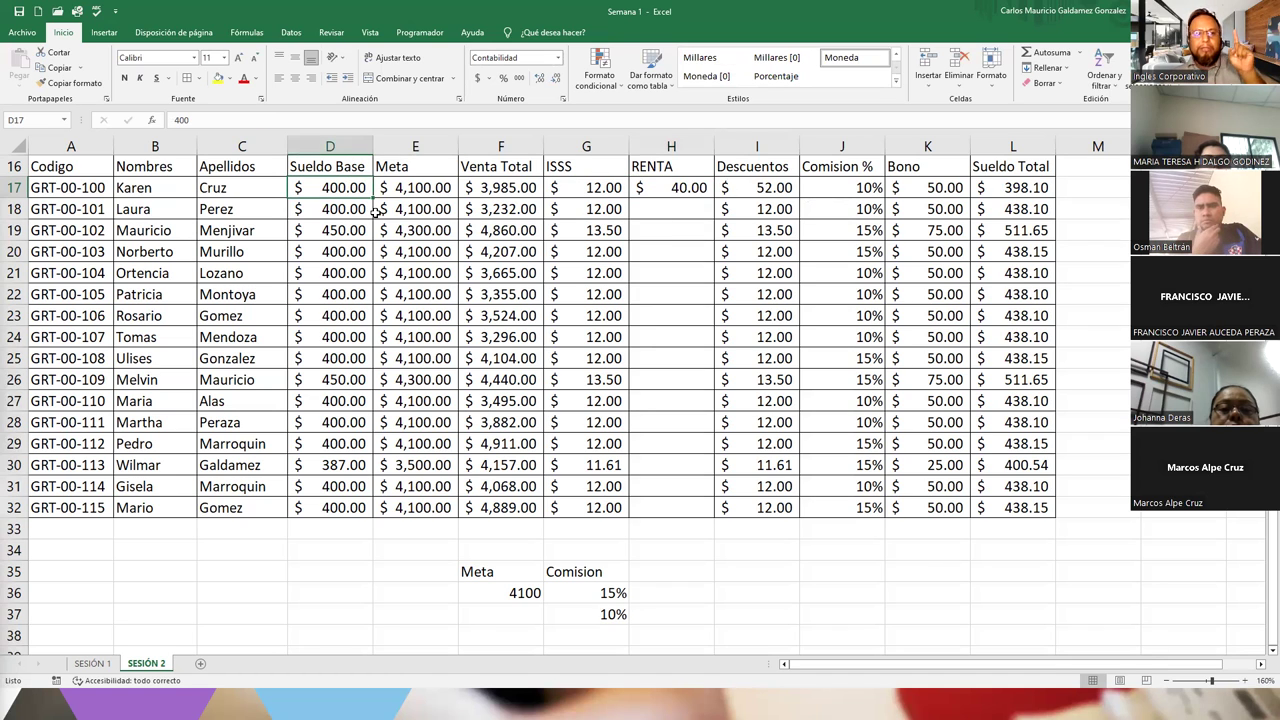
{"action": "left_click", "coordinate": [697, 188]}
{"action": "double_click", "coordinate": [713, 197]}
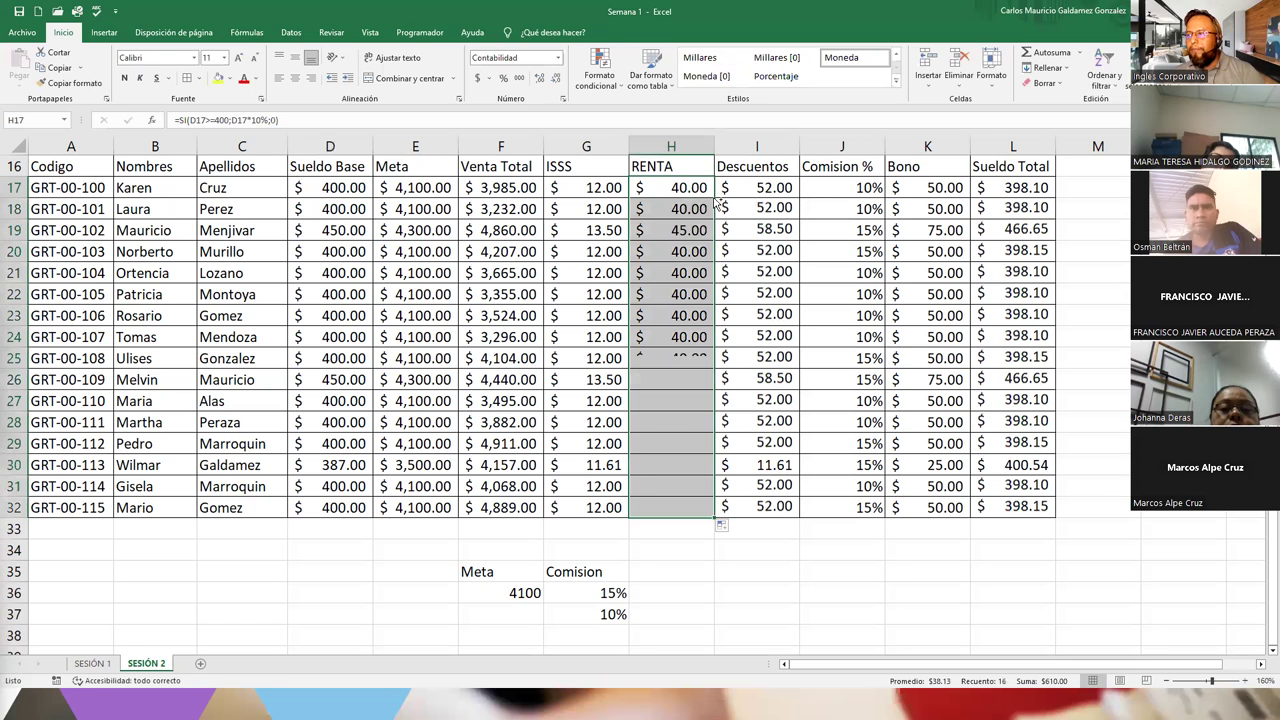
Compare the RENTA amount in row 30 with its Sueldo Base, and look over the RENTA values in H17:H32.
{"action": "left_click", "coordinate": [655, 467]}
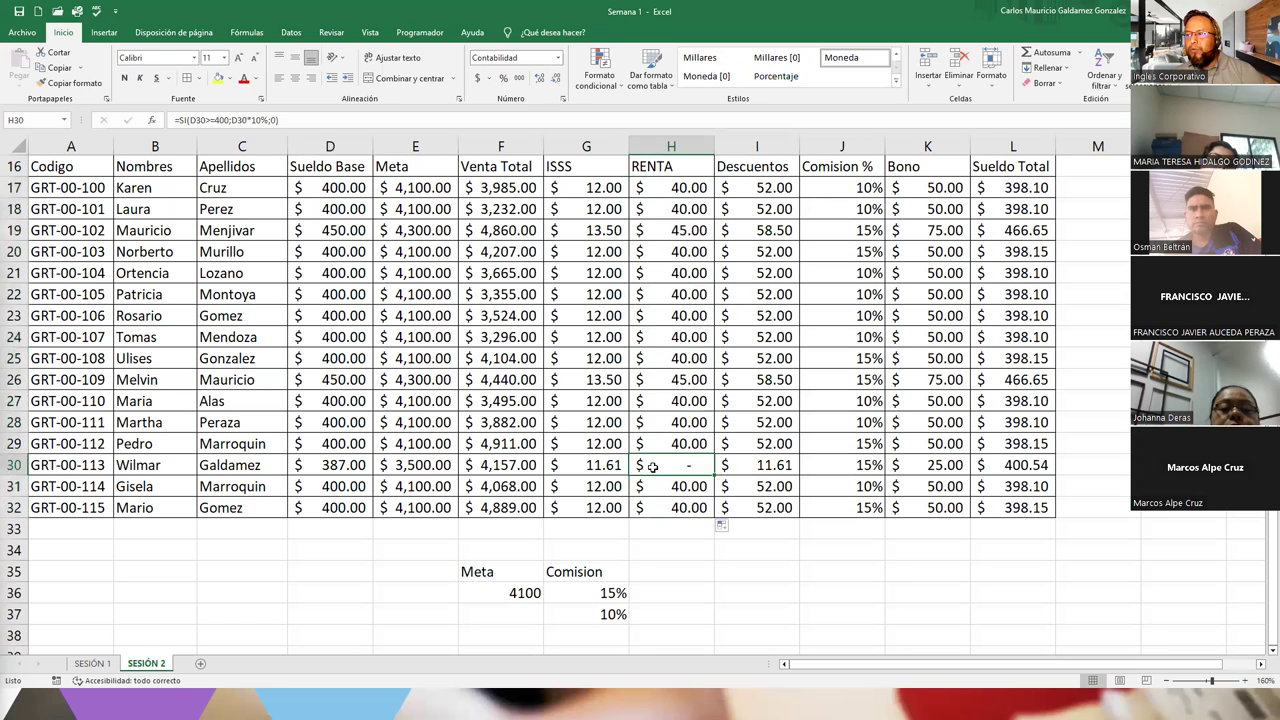
{"action": "left_click", "coordinate": [322, 470]}
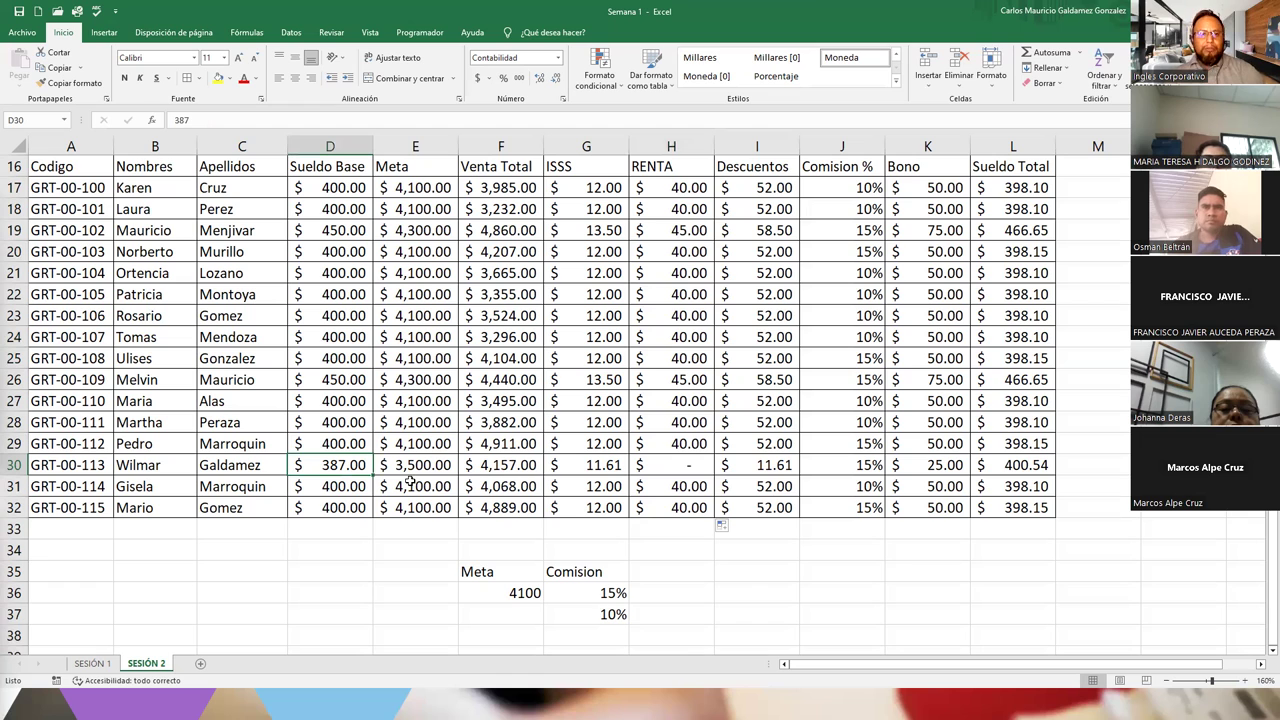
{"action": "left_click_drag", "start_coordinate": [668, 191], "coordinate": [670, 502]}
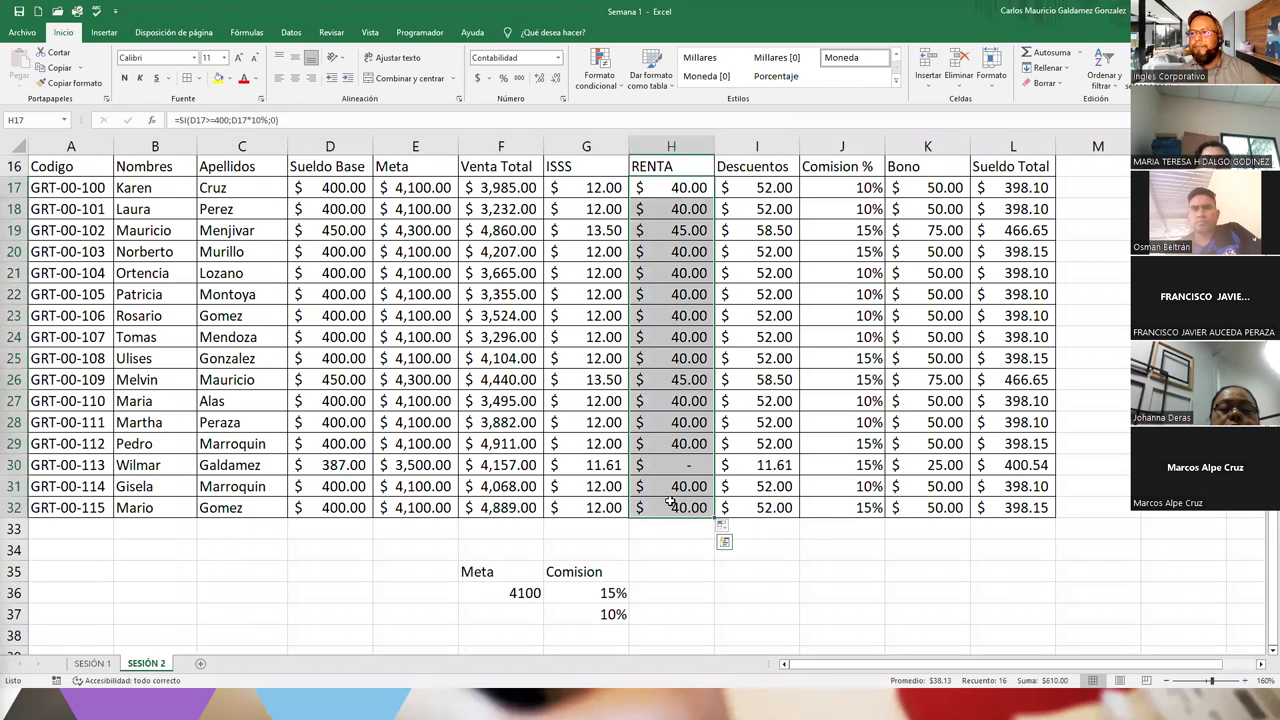
{"action": "left_click", "coordinate": [688, 425]}
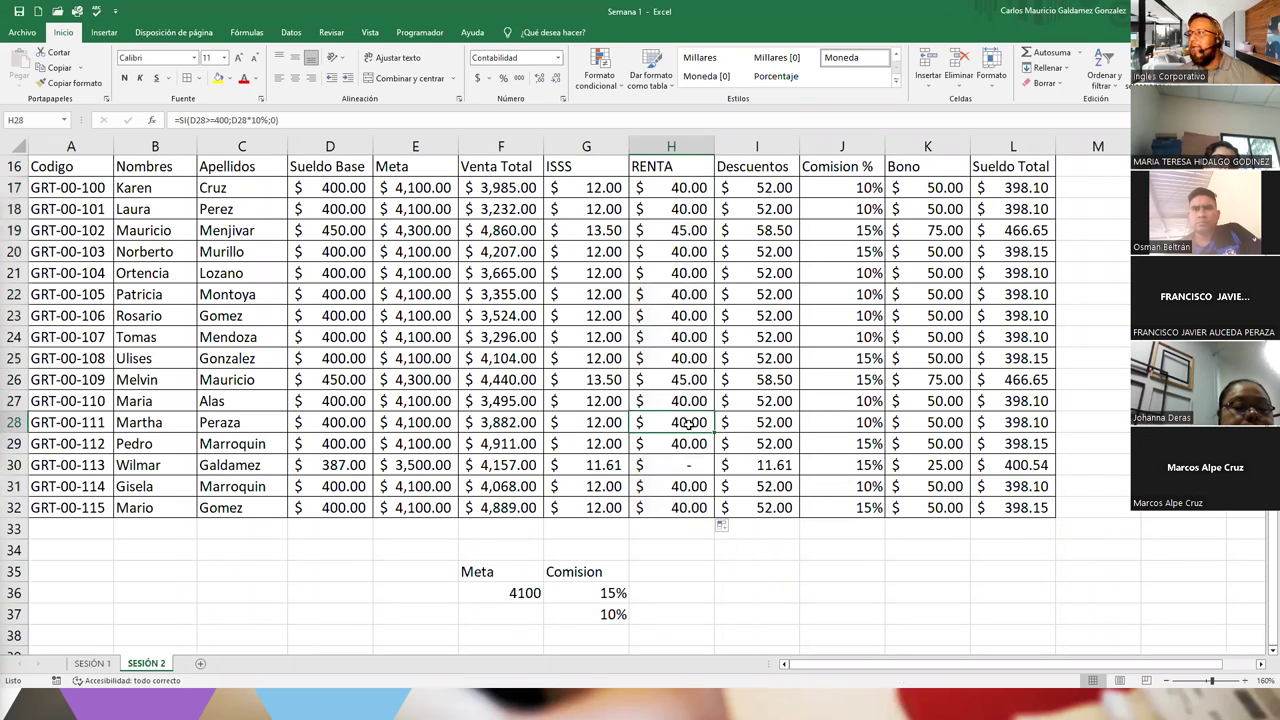
Replace J17 in the L17 Sueldo Total formula with Venta Total times commission, making it =D17+(F17*J17)+K17-I17.
{"action": "left_click", "coordinate": [995, 190]}
{"action": "double_click", "coordinate": [997, 190]}
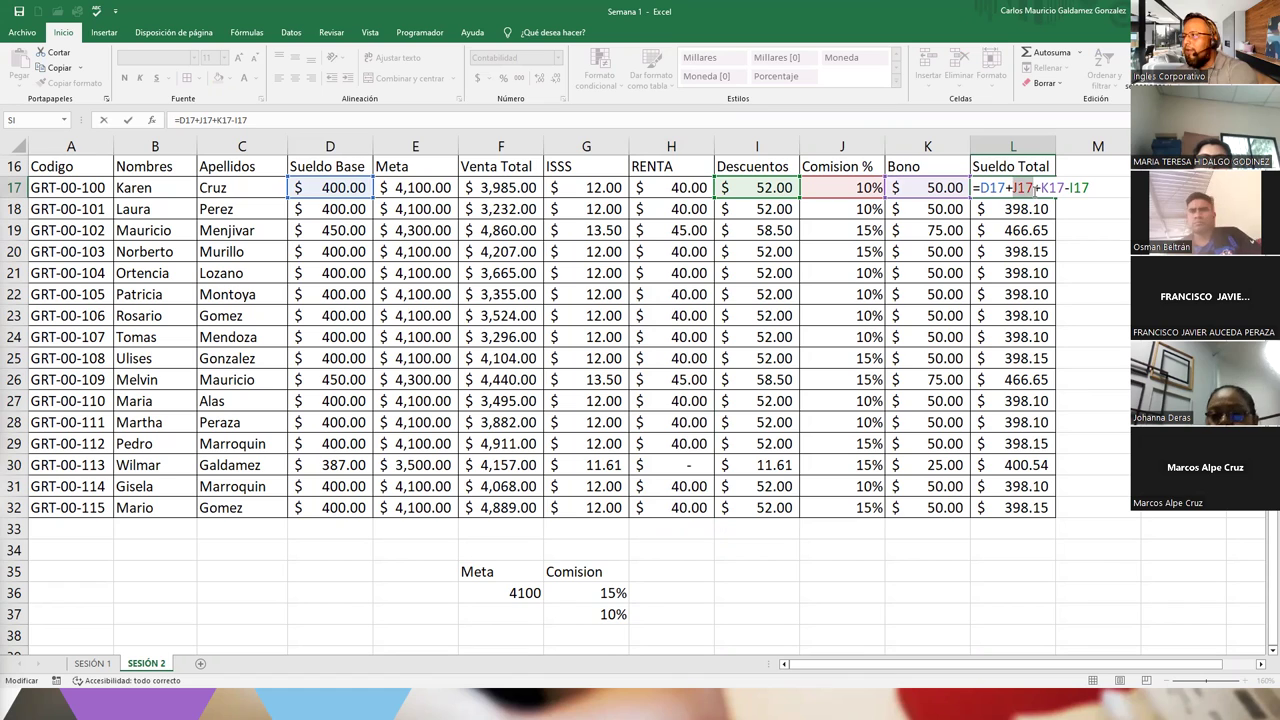
{"action": "key", "text": "BackSpace"}
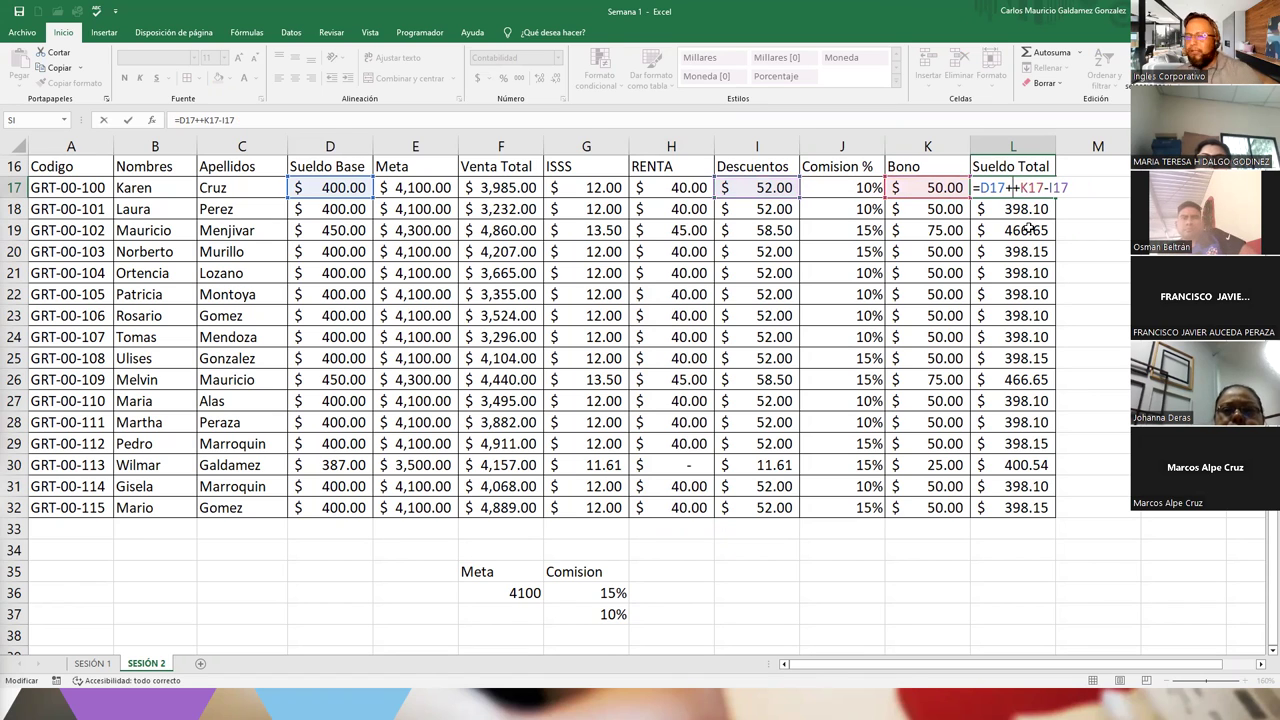
{"action": "type", "text": "("}
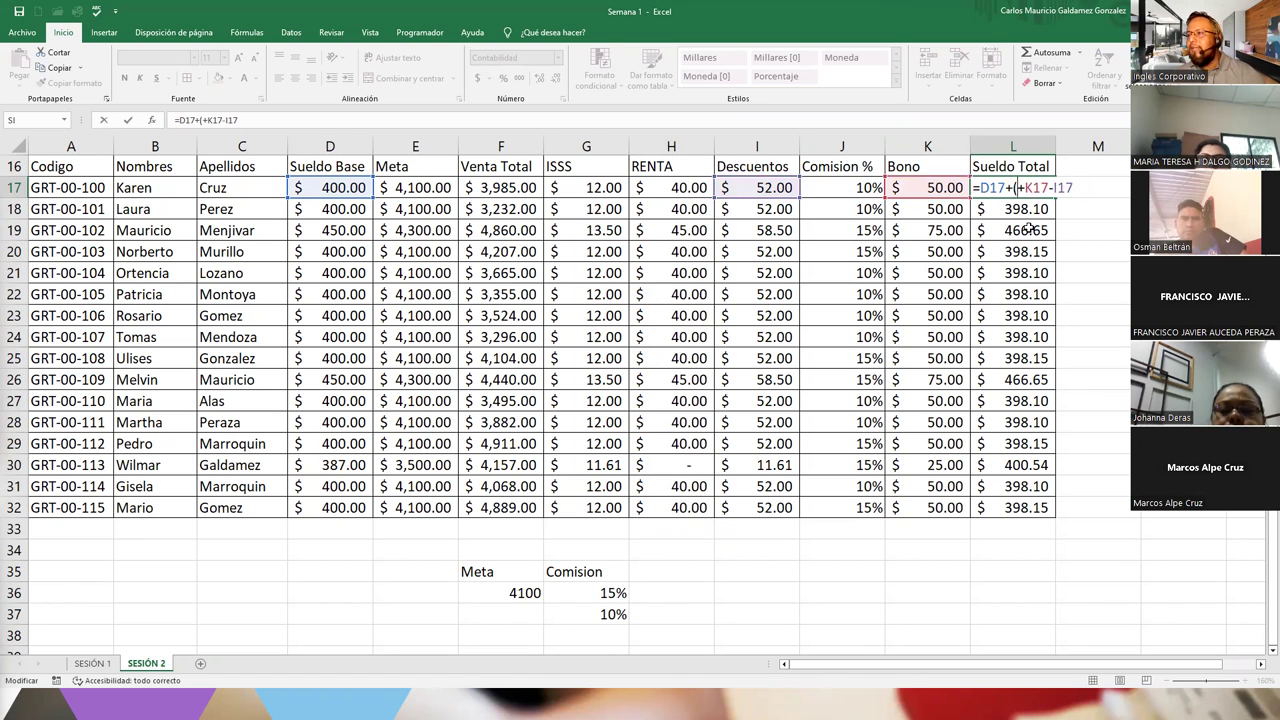
{"action": "left_click", "coordinate": [510, 187]}
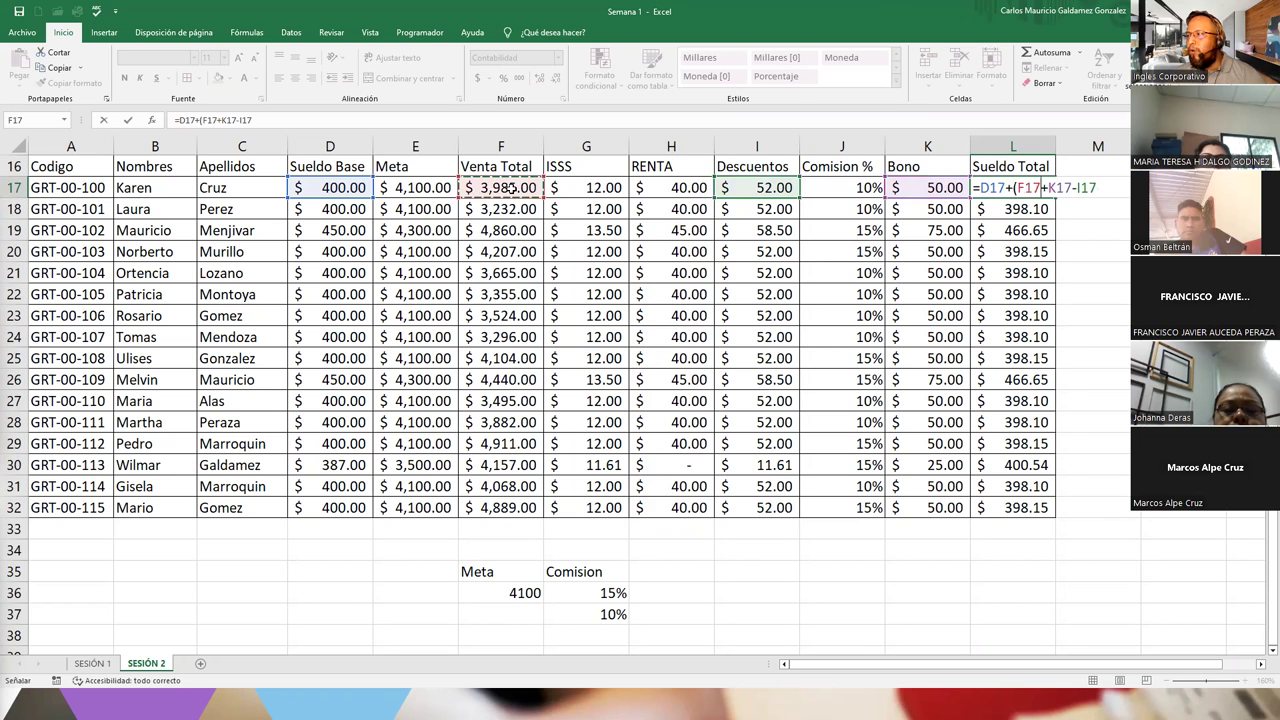
{"action": "type", "text": "*"}
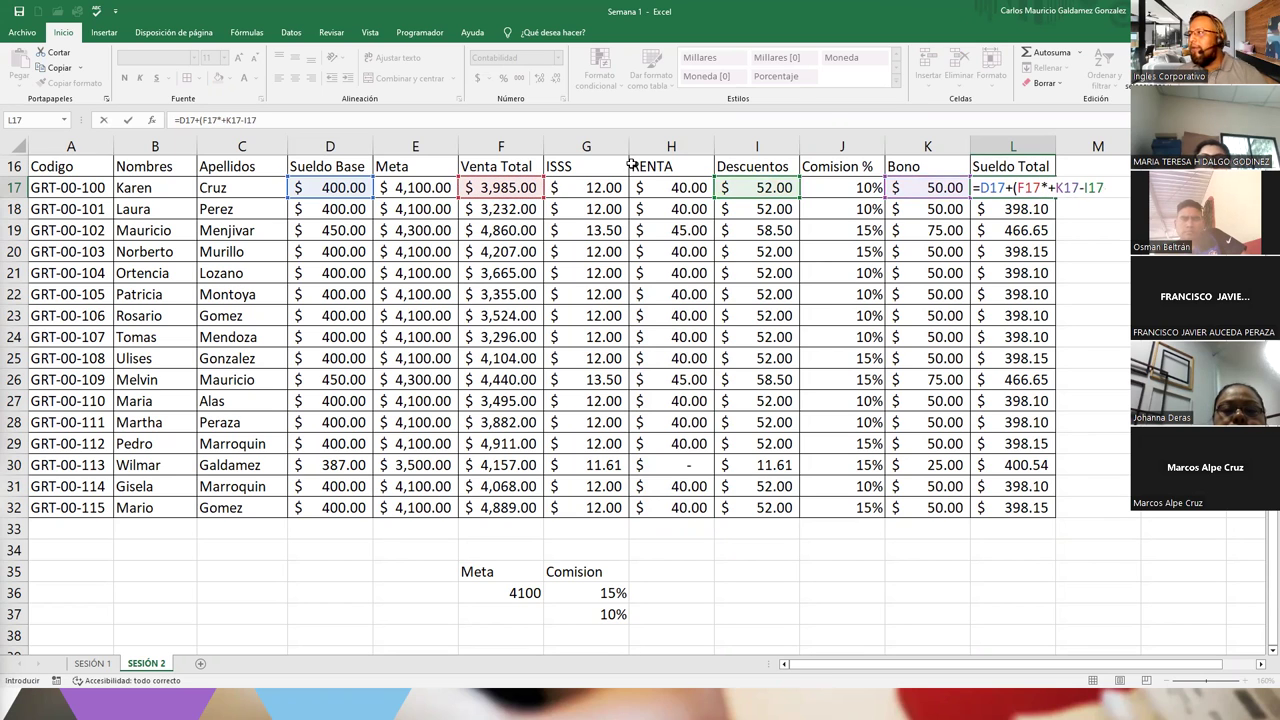
{"action": "left_click", "coordinate": [825, 180]}
{"action": "type", "text": ")"}
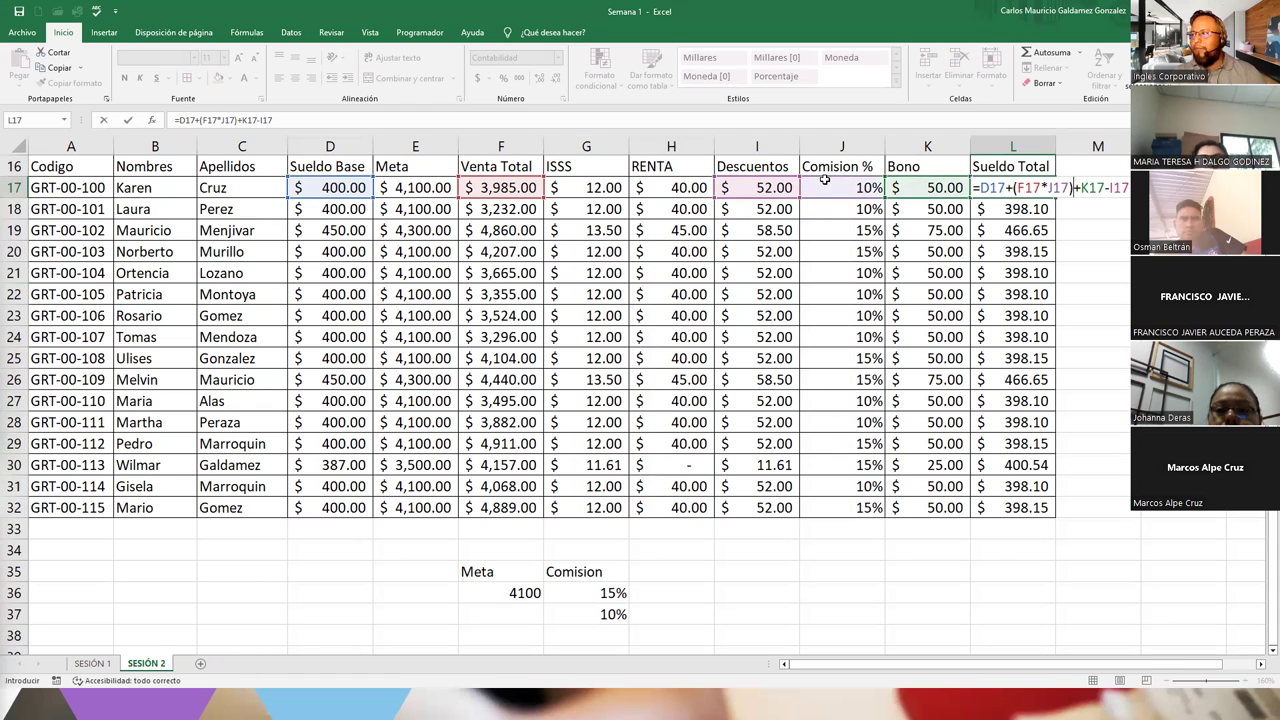
{"action": "key", "text": "Return"}
{"action": "key", "text": "Up"}
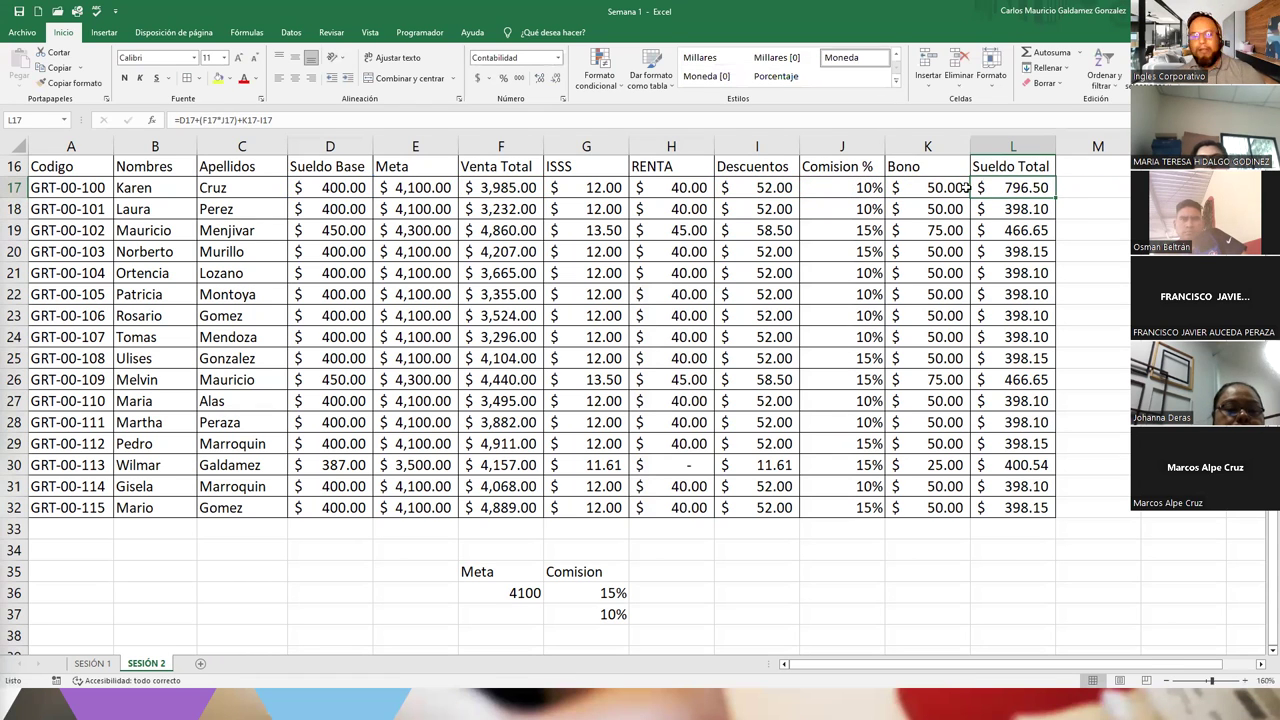
Copy the full text of the Sueldo Total formula from L17.
{"action": "key", "text": "F2"}
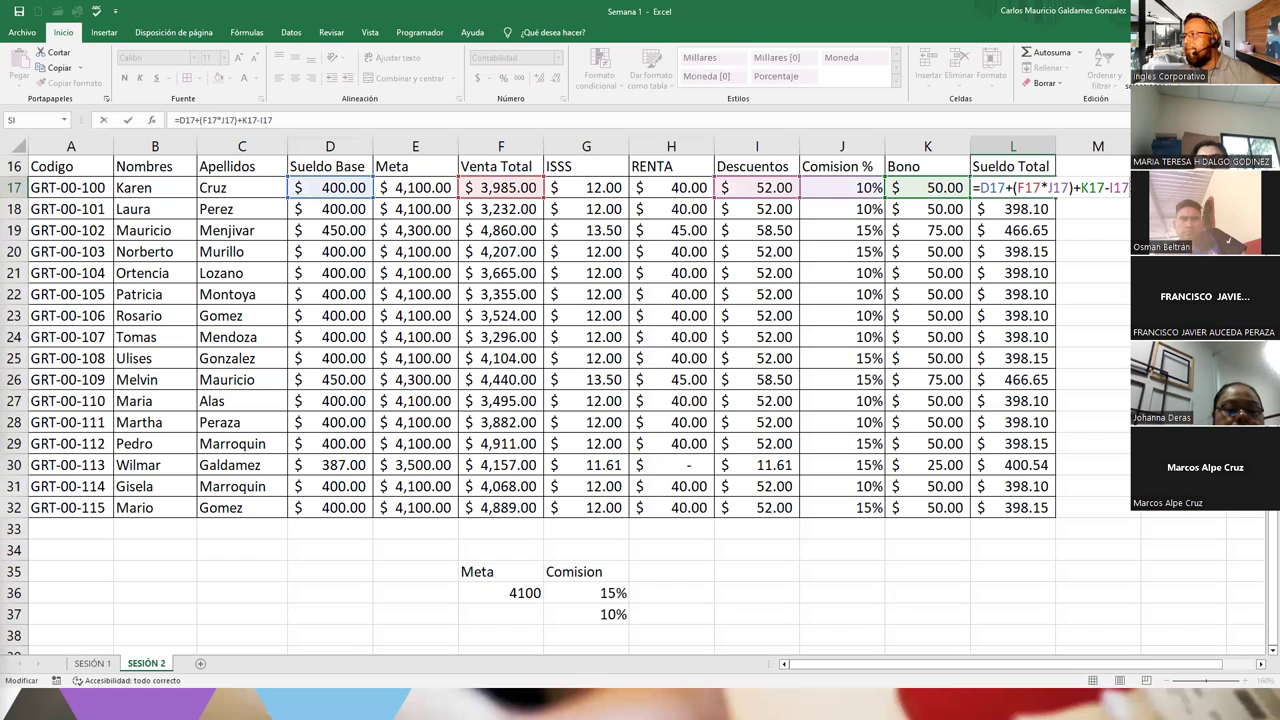
{"action": "key", "text": "shift+Home"}
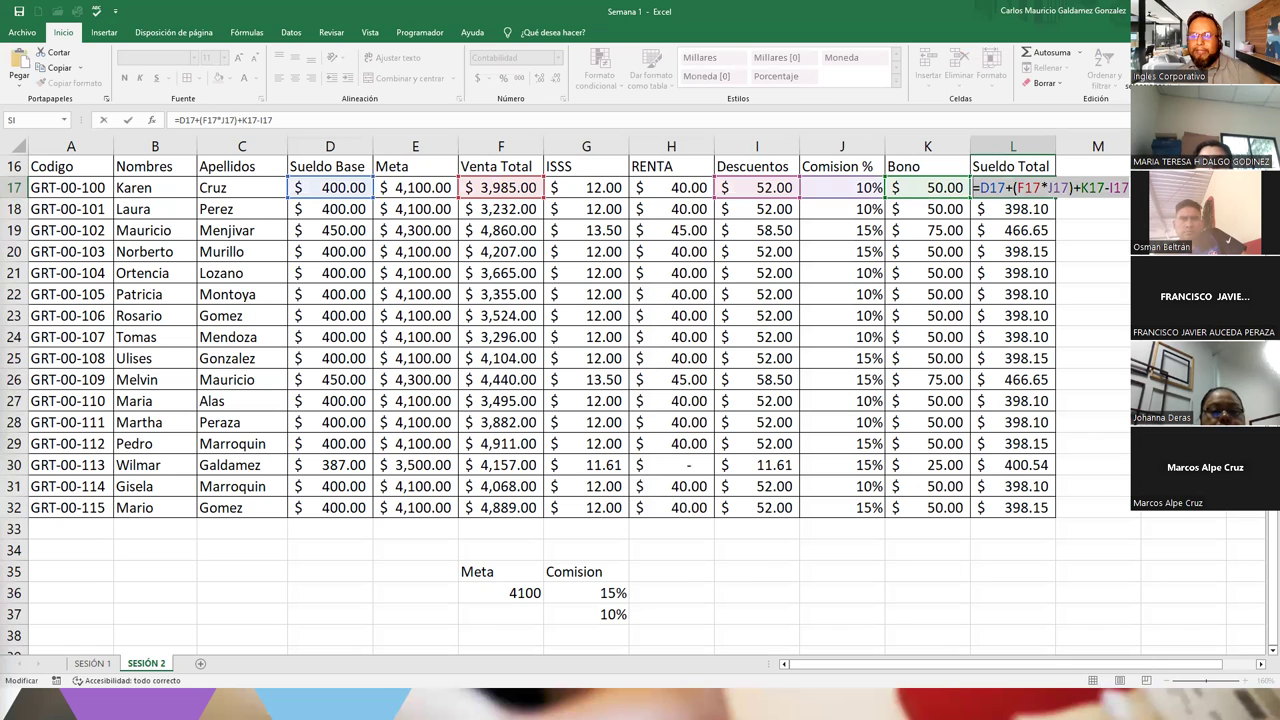
{"action": "key", "text": "ctrl+c"}
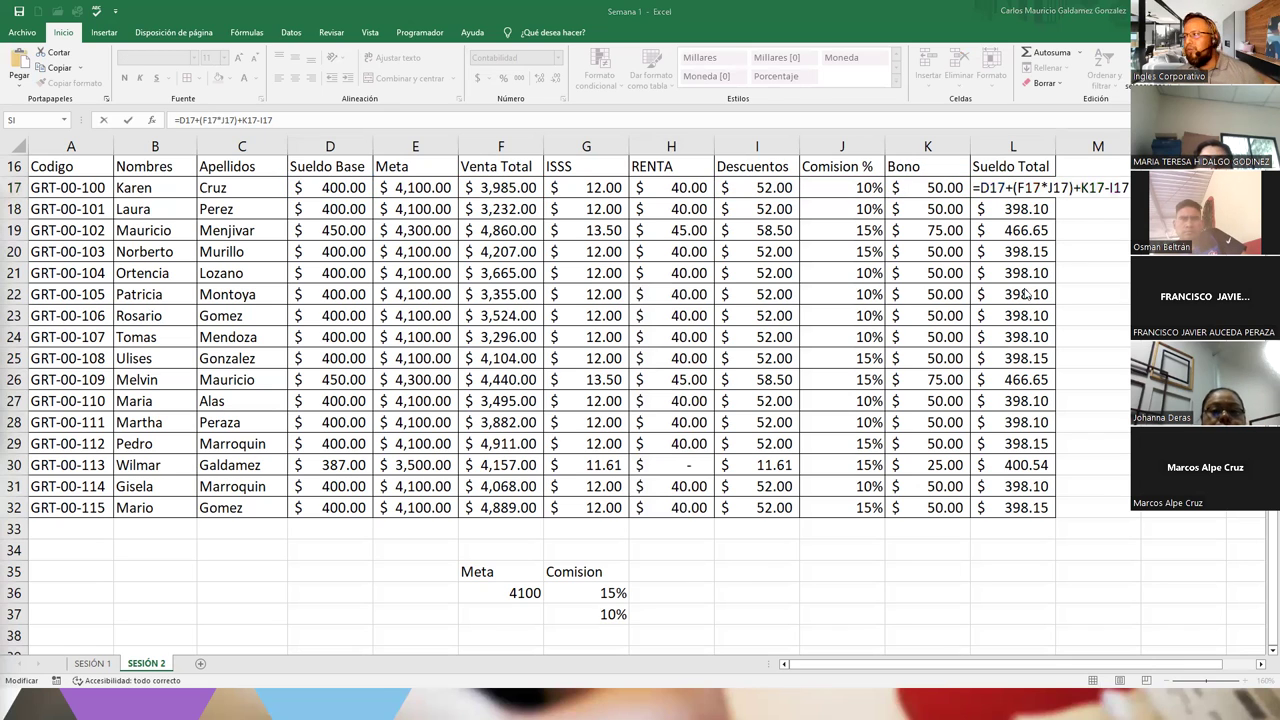
Review the L17 formula's references to Venta Total in F17 and the commission rate in J17.
{"action": "left_click", "coordinate": [988, 187]}
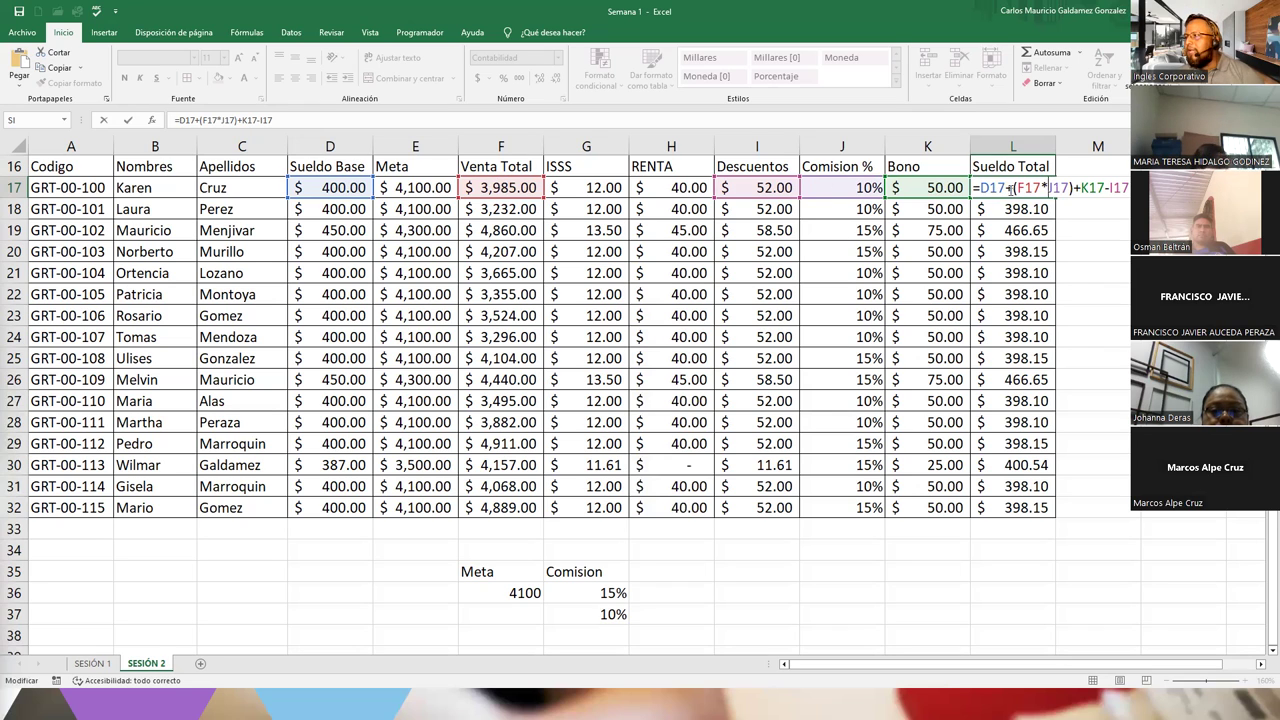
{"action": "left_click_drag", "start_coordinate": [1015, 187], "coordinate": [1043, 187]}
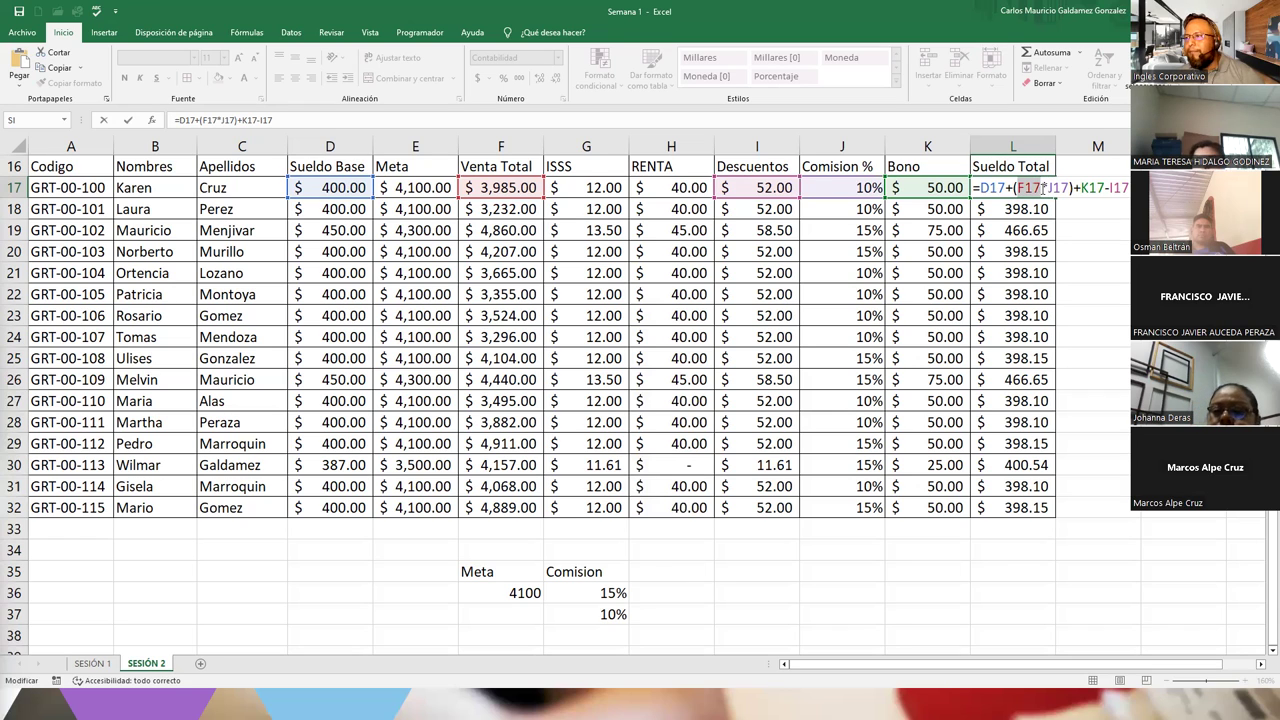
{"action": "left_click_drag", "start_coordinate": [1047, 187], "coordinate": [1068, 187]}
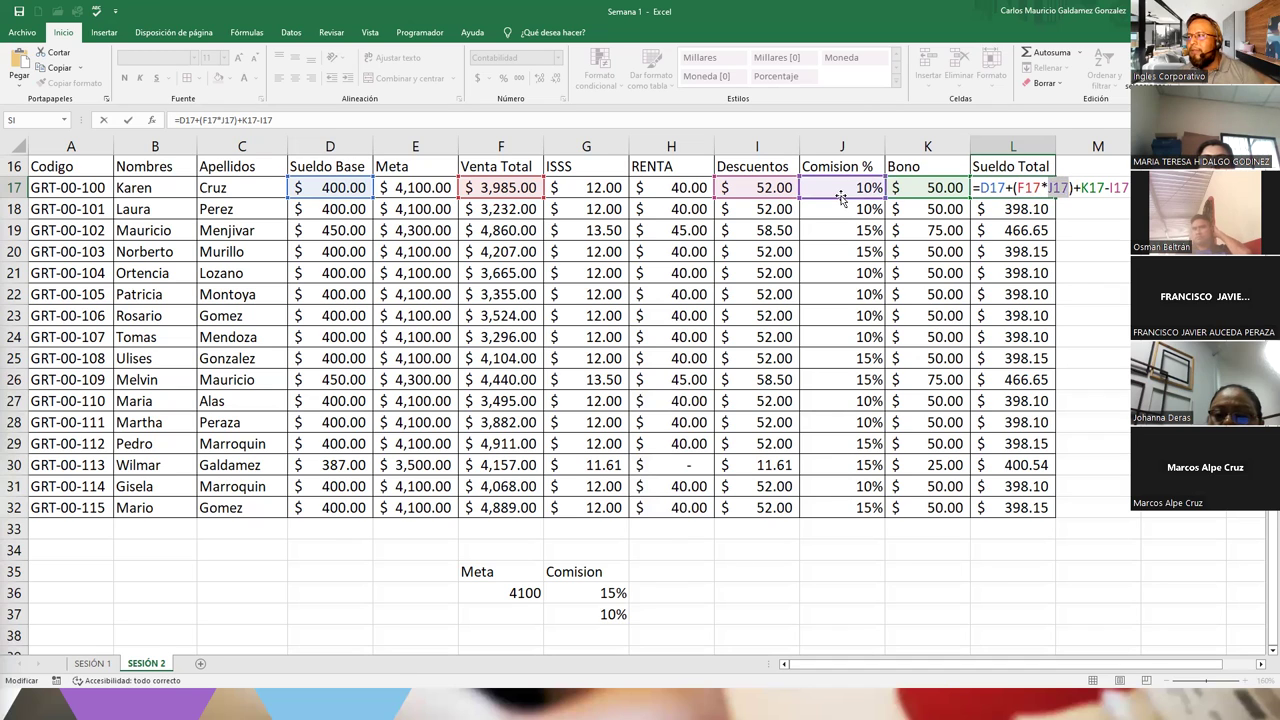
{"action": "key", "text": "Left"}
{"action": "key", "text": "Left"}
{"action": "key", "text": "Left"}
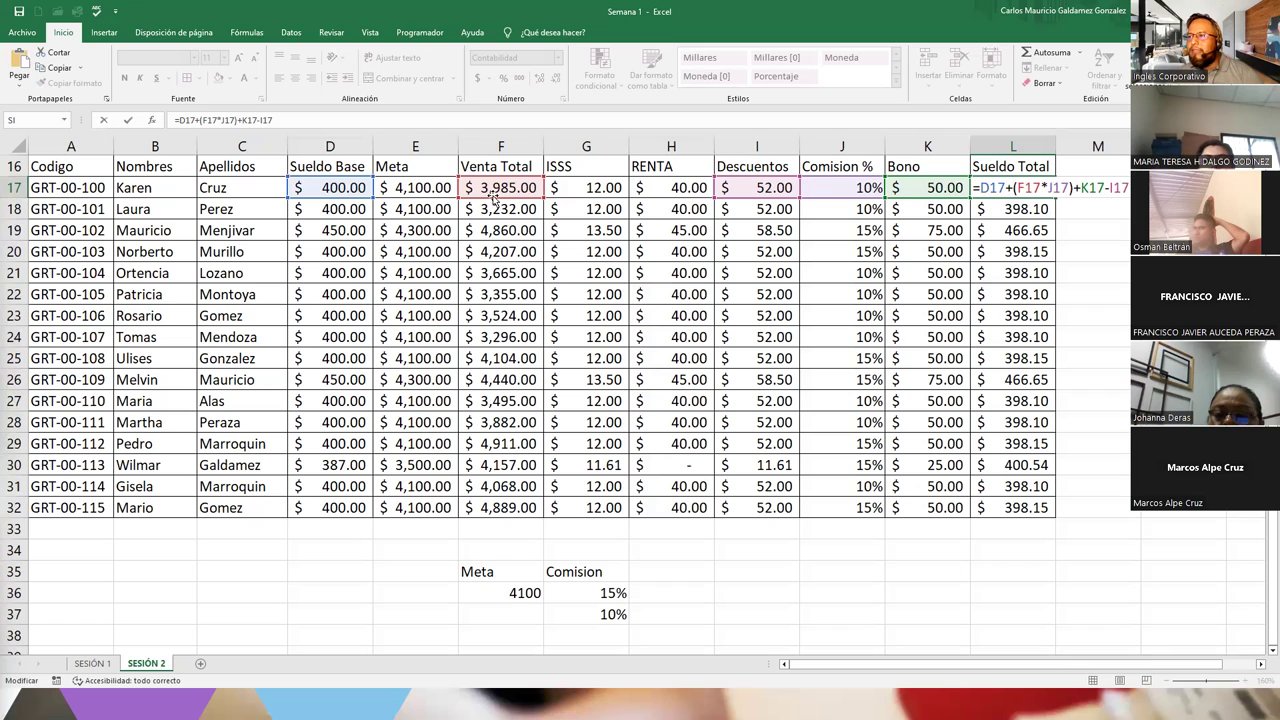
{"action": "key", "text": "Right"}
{"action": "key", "text": "Right"}
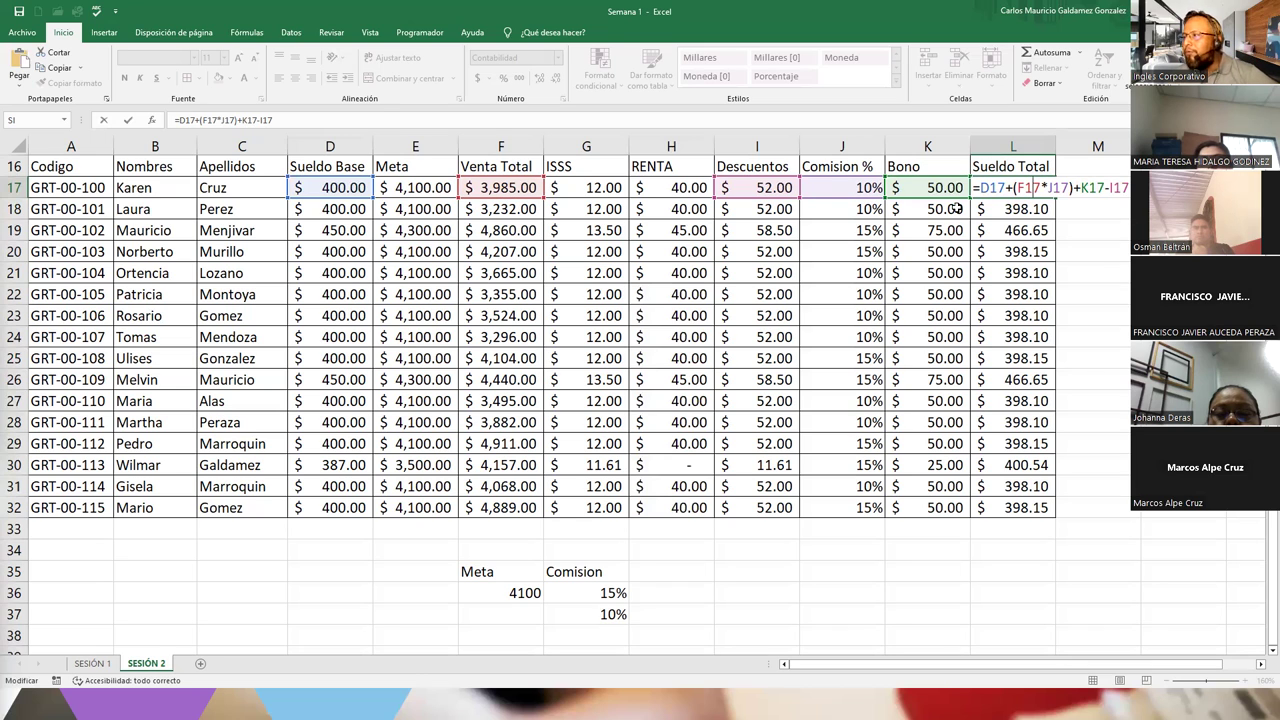
Close the L17 formula and fill it down the Sueldo Total column through L32.
{"action": "key", "text": "Return"}
{"action": "key", "text": "Up"}
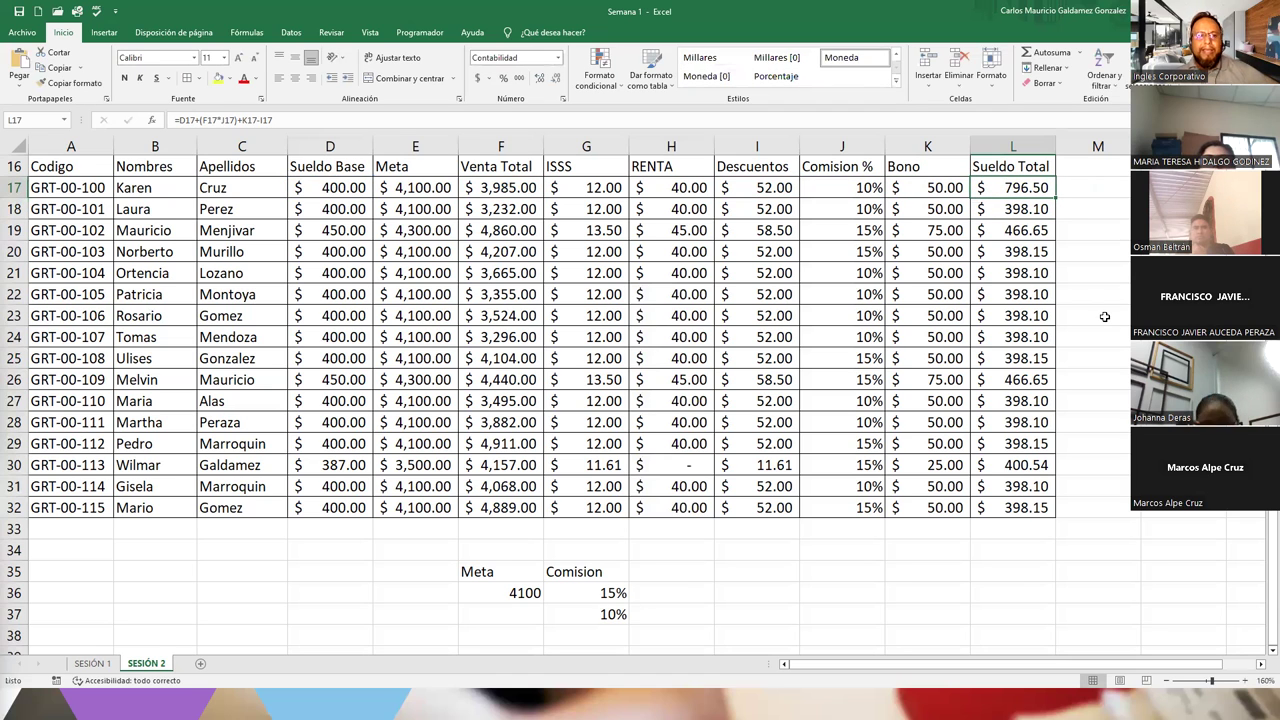
{"action": "double_click", "coordinate": [1057, 198]}
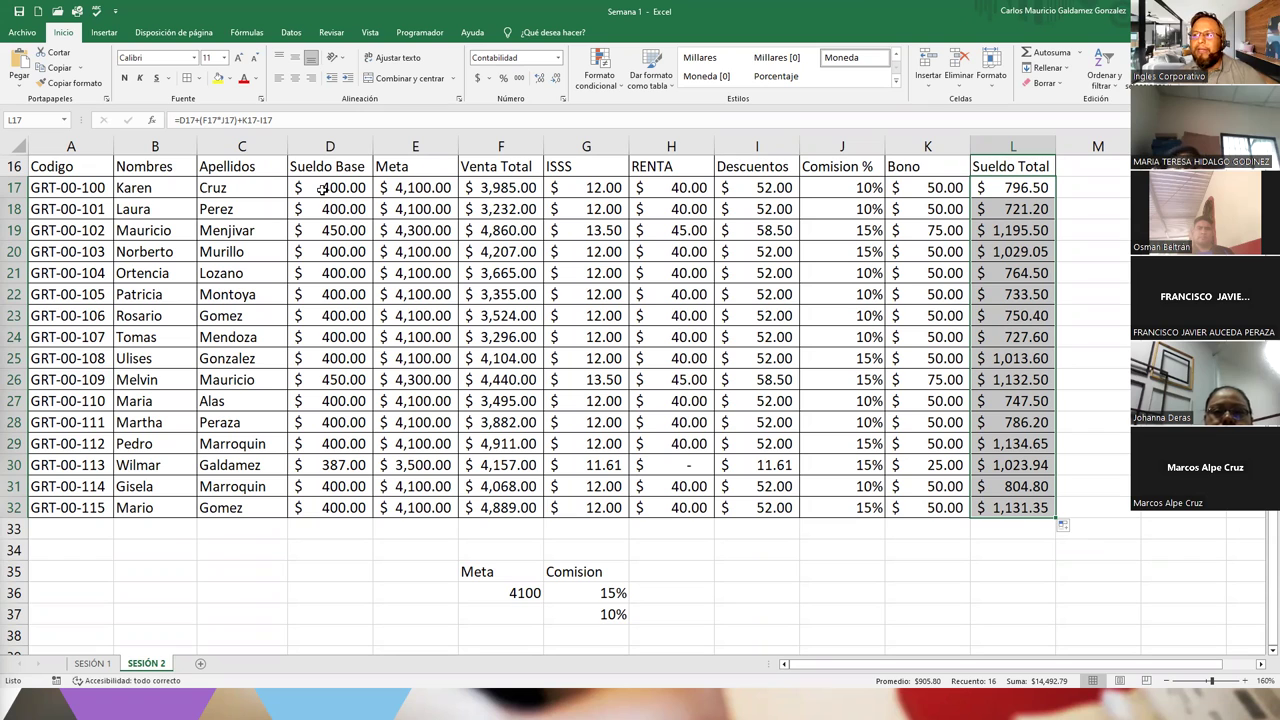
Apply the Bueno cell style to the Sueldo Base and Sueldo Total values in rows 17 to 32.
{"action": "left_click_drag", "start_coordinate": [328, 188], "coordinate": [330, 507]}
{"action": "left_click_drag", "start_coordinate": [1026, 188], "coordinate": [1020, 507]}
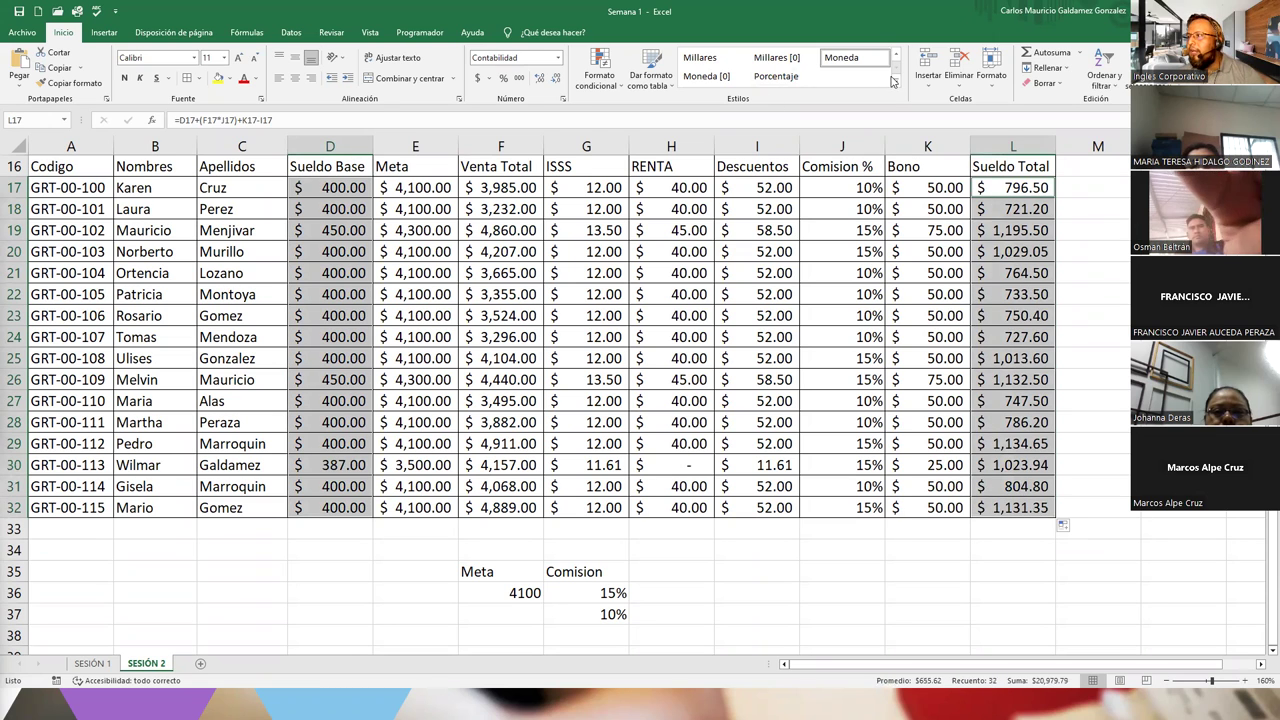
{"action": "left_click", "coordinate": [894, 83]}
{"action": "left_click", "coordinate": [800, 75]}
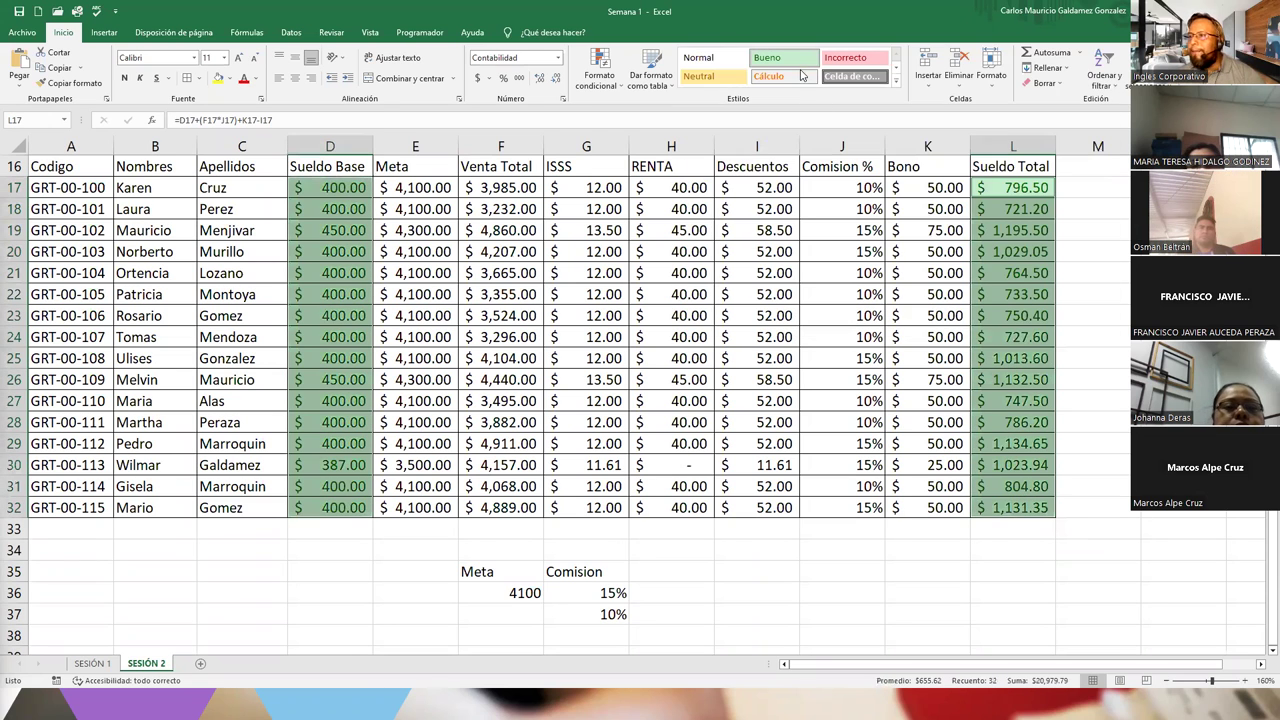
Apply the Neutral cell style to the Meta and Bono values in rows 17 to 32.
{"action": "left_click_drag", "start_coordinate": [428, 188], "coordinate": [429, 510]}
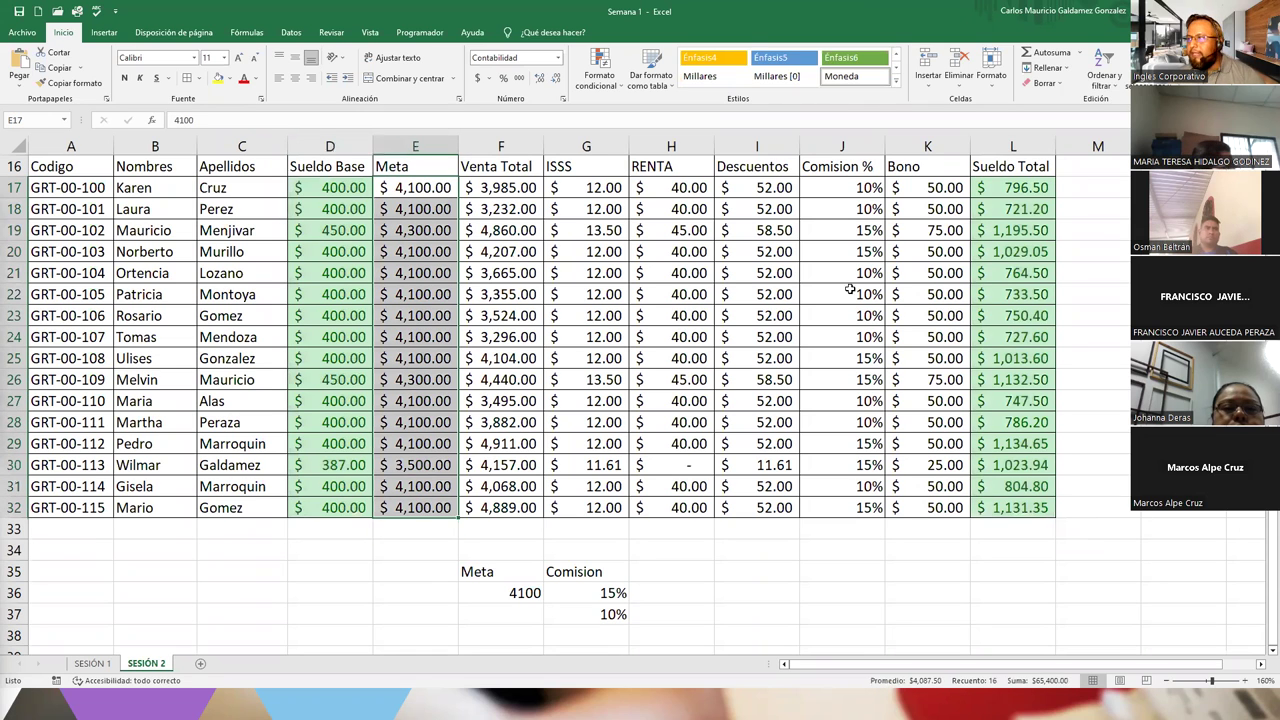
{"action": "left_click_drag", "start_coordinate": [906, 186], "coordinate": [904, 506], "text": "ctrl"}
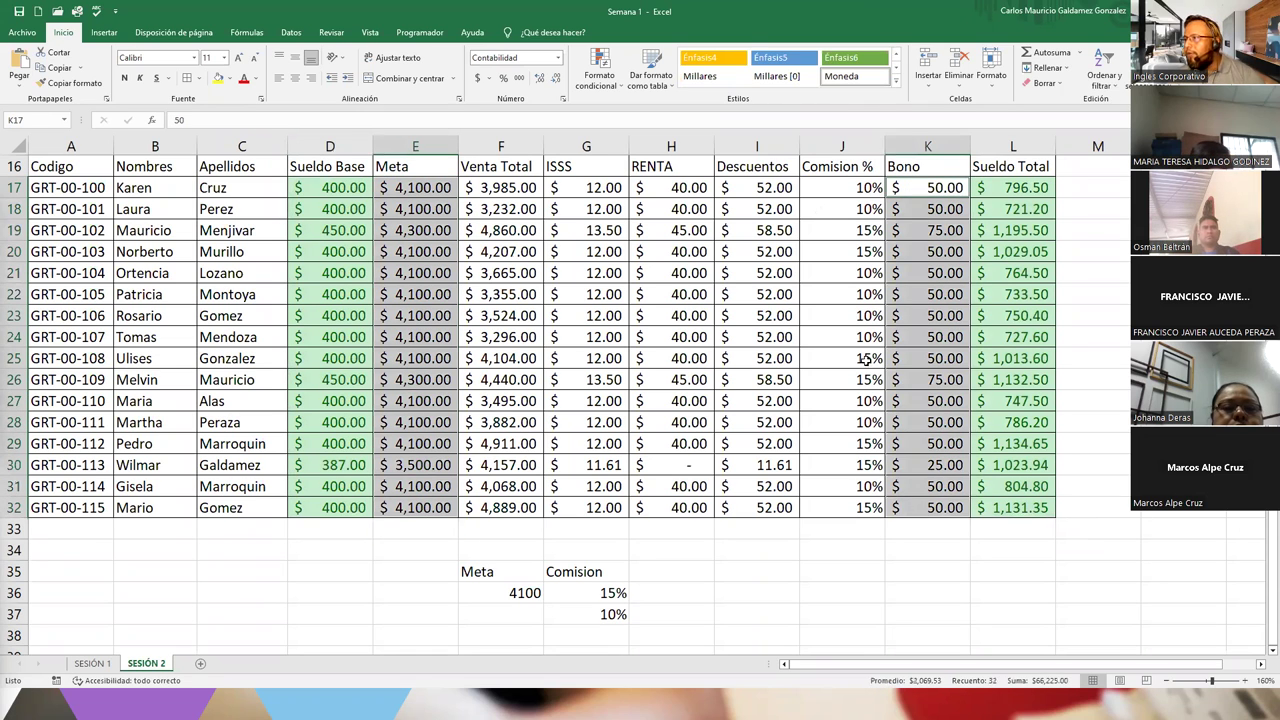
{"action": "left_click", "coordinate": [895, 84]}
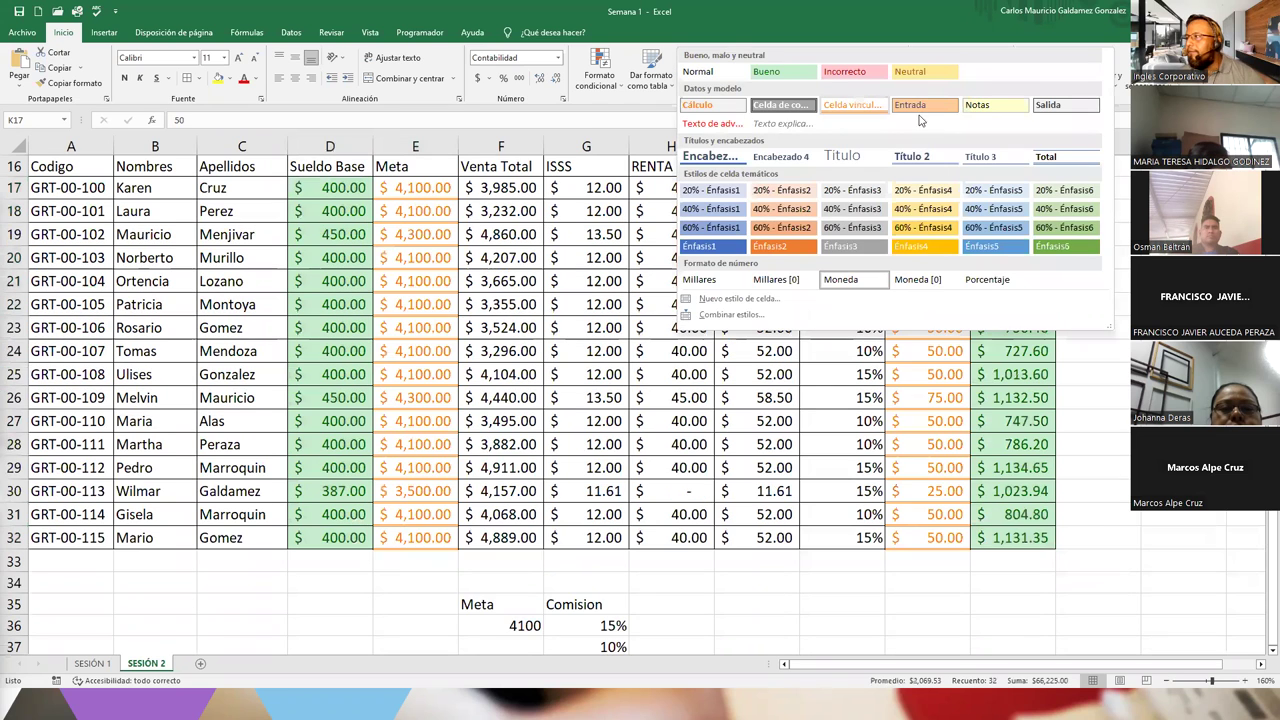
{"action": "left_click", "coordinate": [671, 294]}
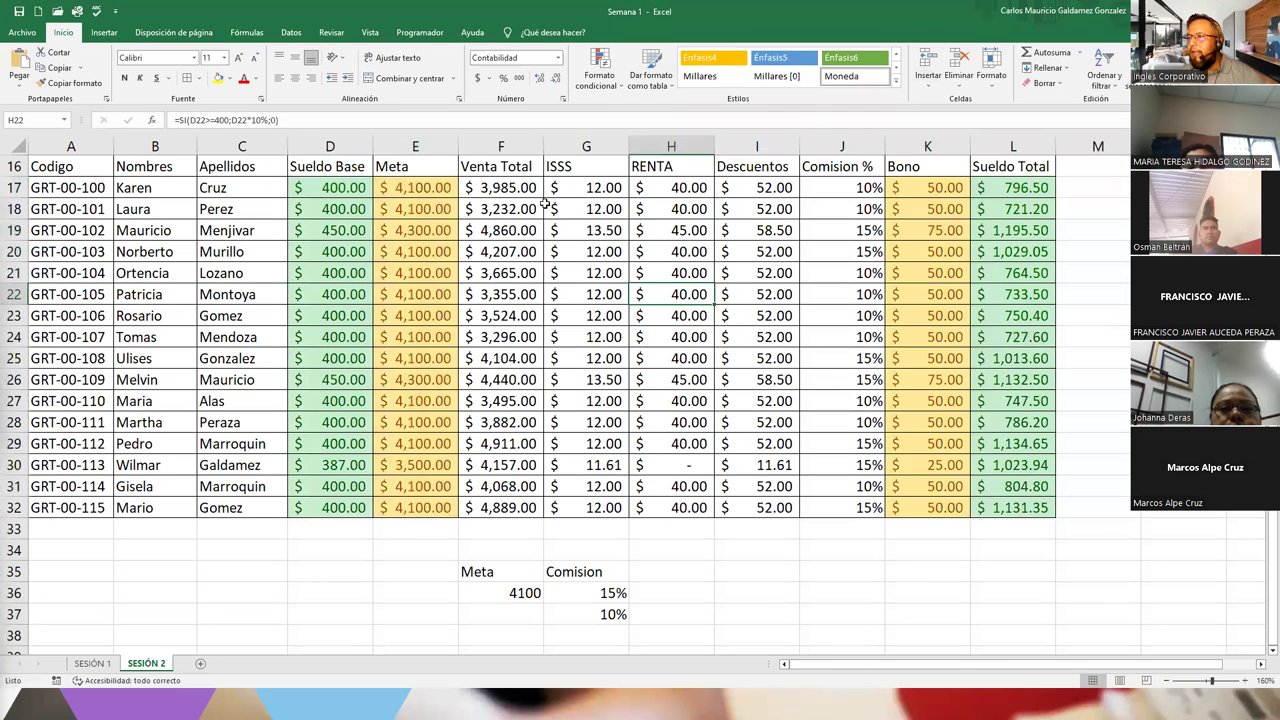
Apply the Incorrecto cell style to the ISSS, RENTA and Descuentos values in rows 17 to 32.
{"action": "left_click_drag", "start_coordinate": [579, 195], "coordinate": [656, 508]}
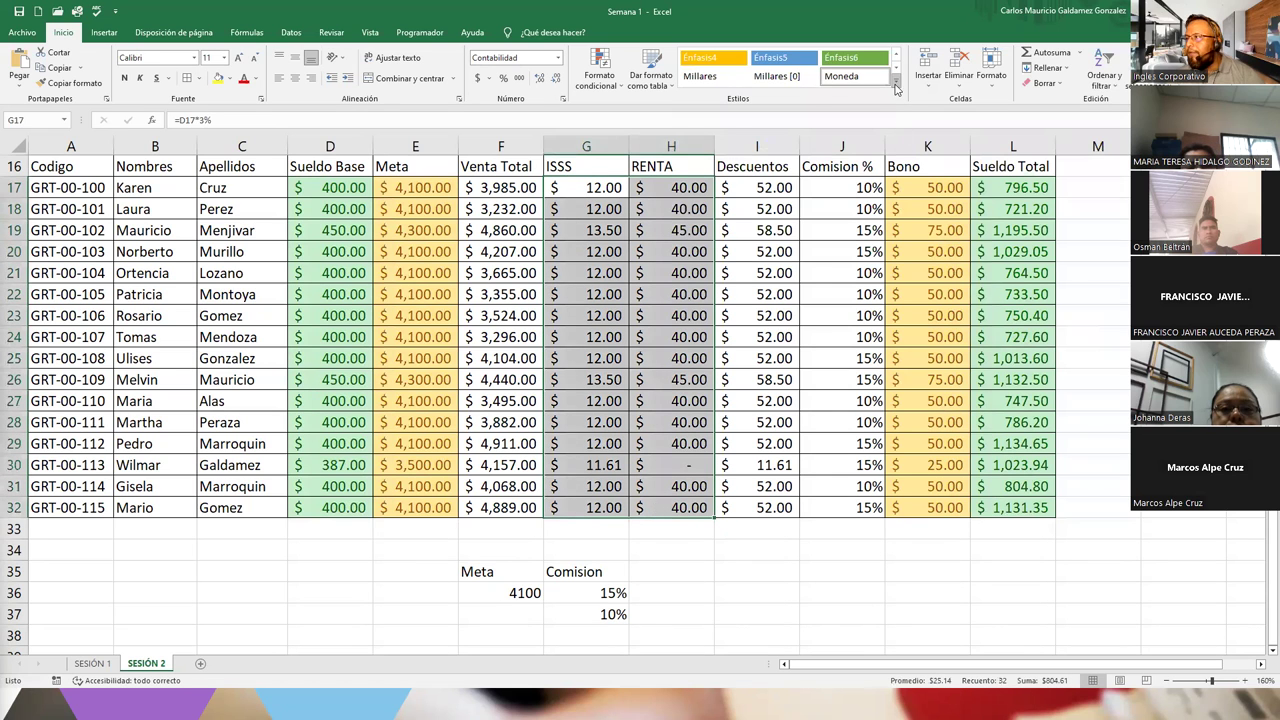
{"action": "left_click", "coordinate": [897, 85]}
{"action": "left_click", "coordinate": [853, 72]}
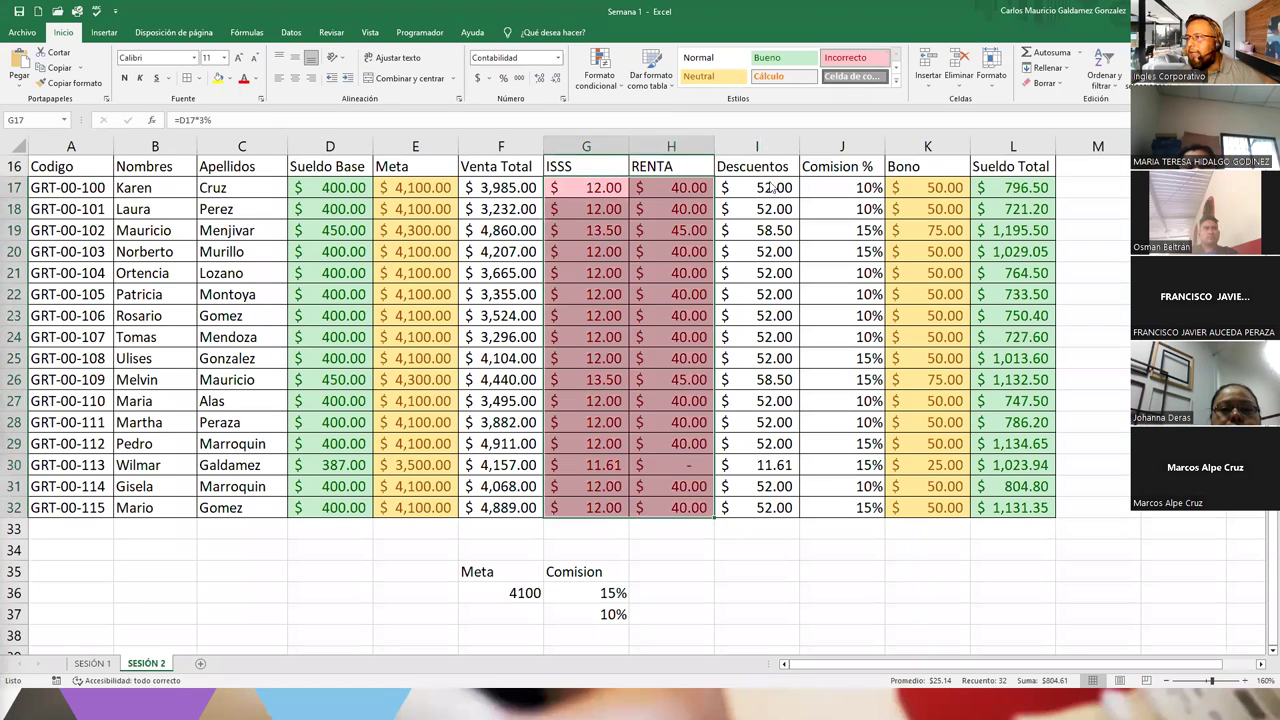
{"action": "left_click", "coordinate": [691, 282]}
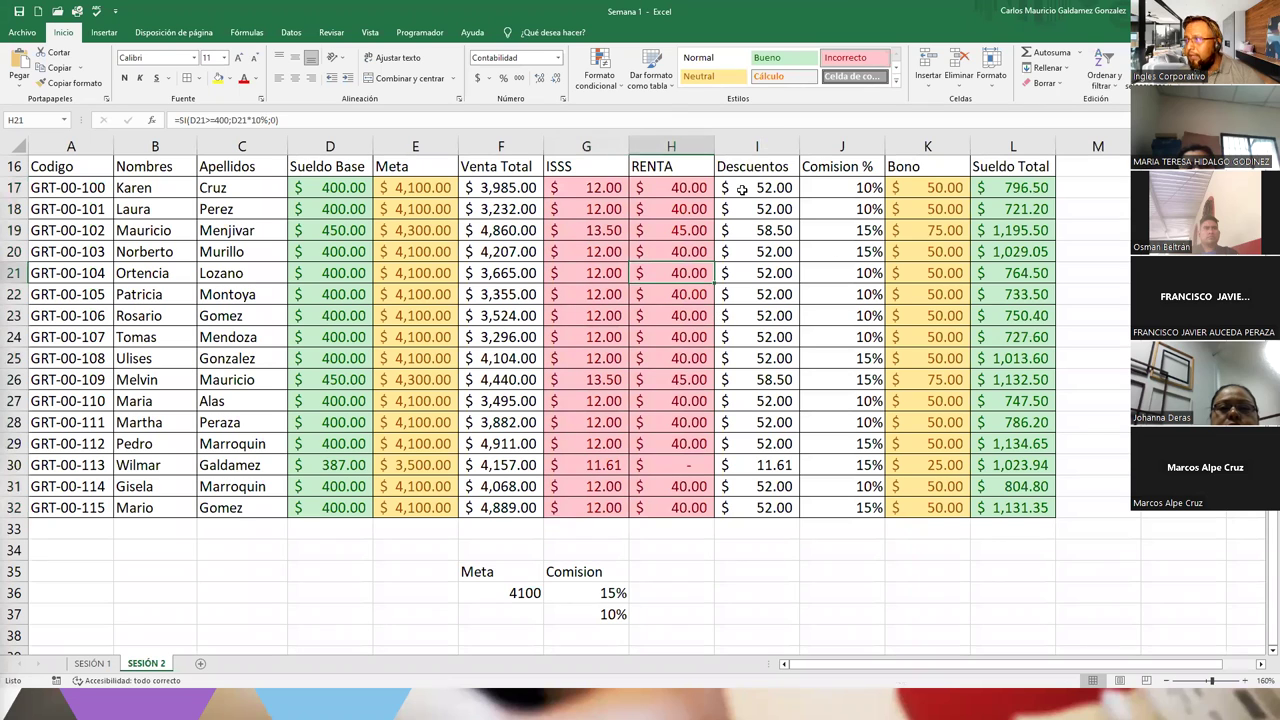
{"action": "left_click_drag", "start_coordinate": [742, 185], "coordinate": [746, 509]}
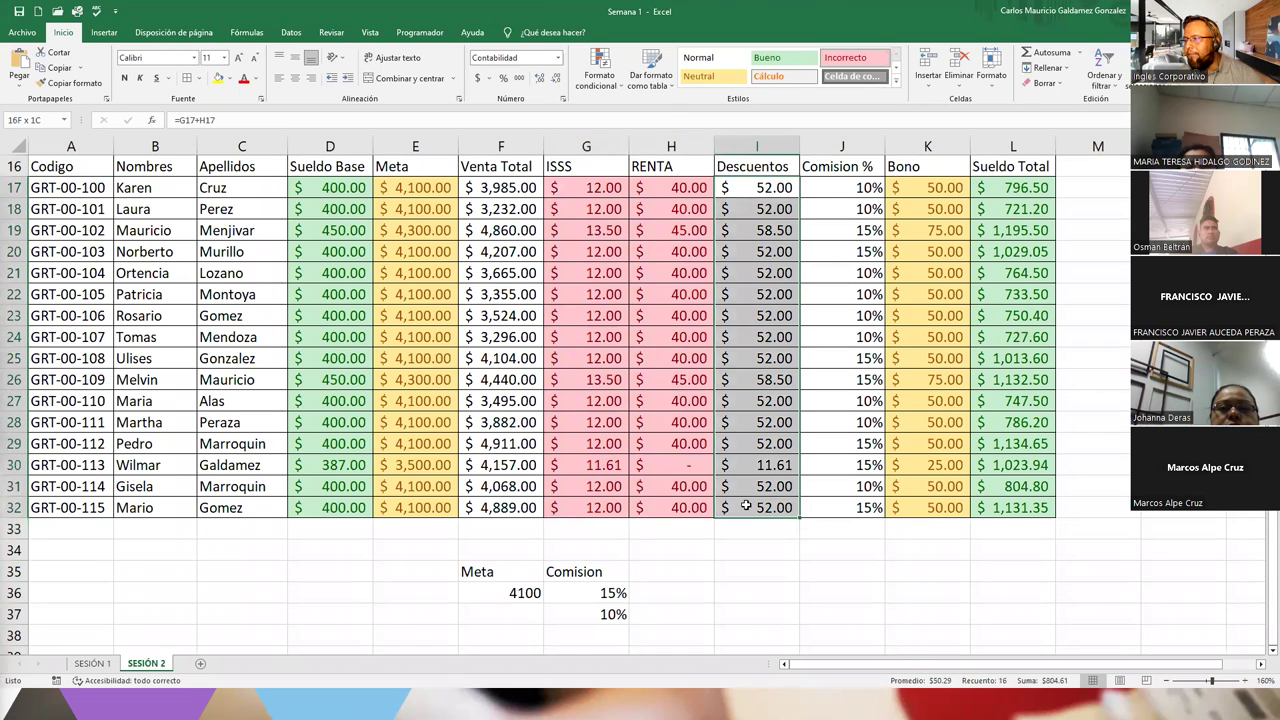
{"action": "left_click", "coordinate": [897, 85]}
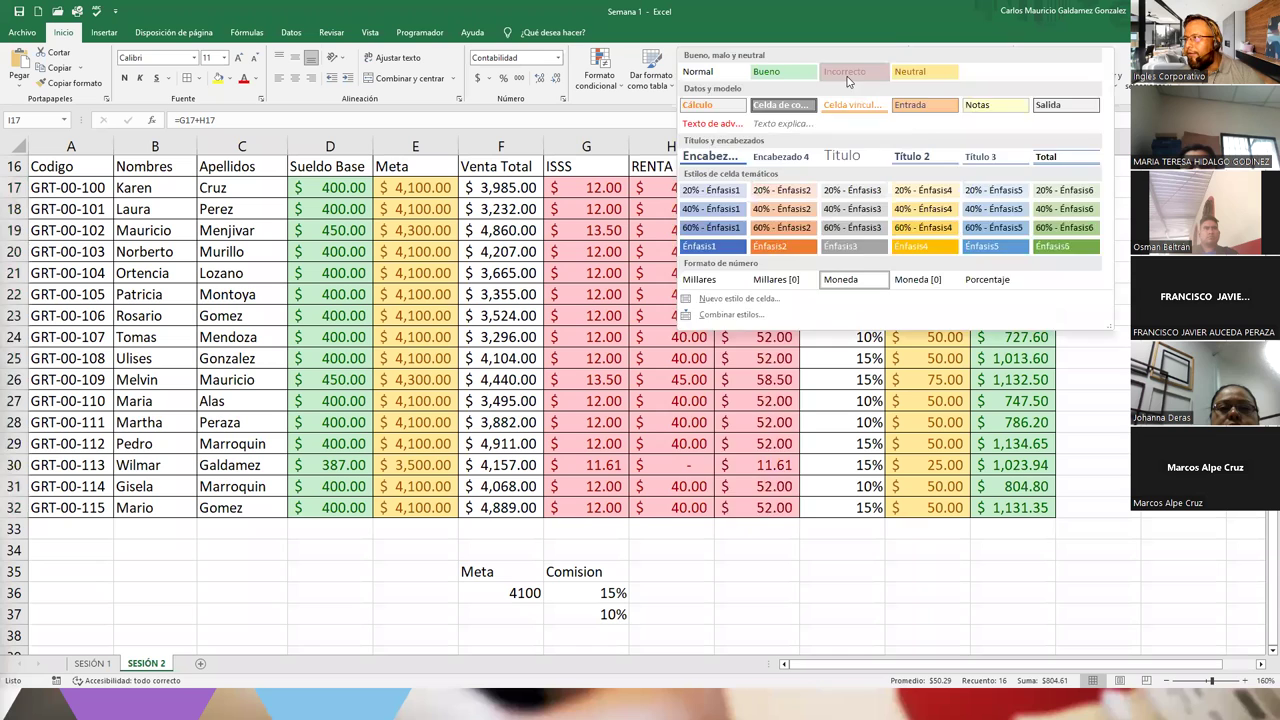
{"action": "left_click", "coordinate": [853, 72]}
Apply the Bueno cell style to the Comision % values and the Énfasis6 style to the Venta Total values in rows 17 to 32.
{"action": "left_click_drag", "start_coordinate": [824, 186], "coordinate": [802, 508]}
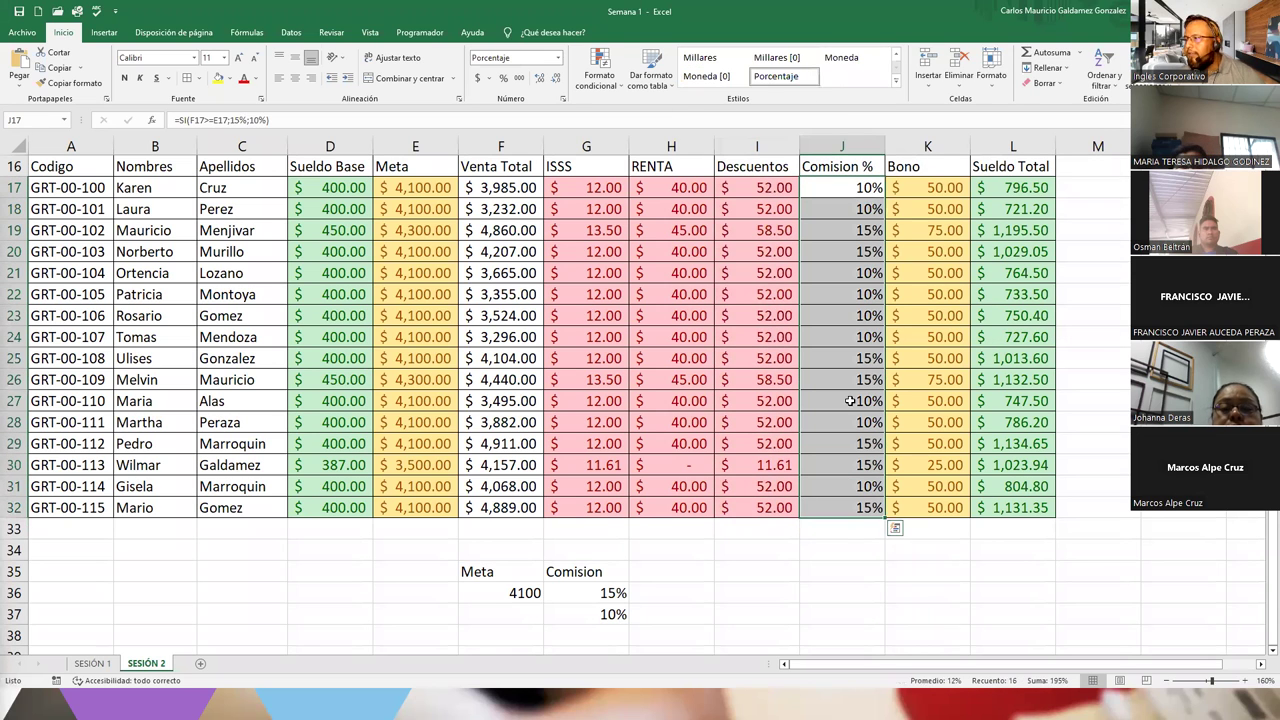
{"action": "left_click", "coordinate": [897, 86]}
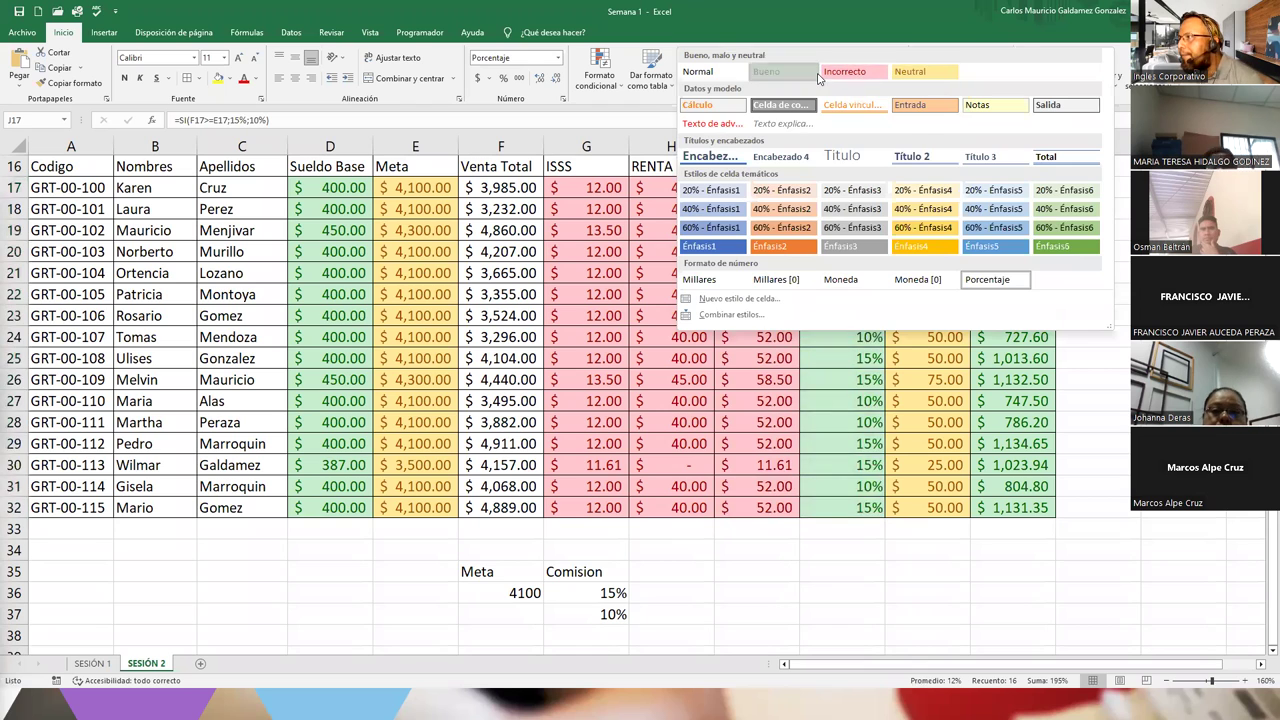
{"action": "left_click", "coordinate": [767, 71]}
{"action": "left_click_drag", "start_coordinate": [503, 188], "coordinate": [500, 508]}
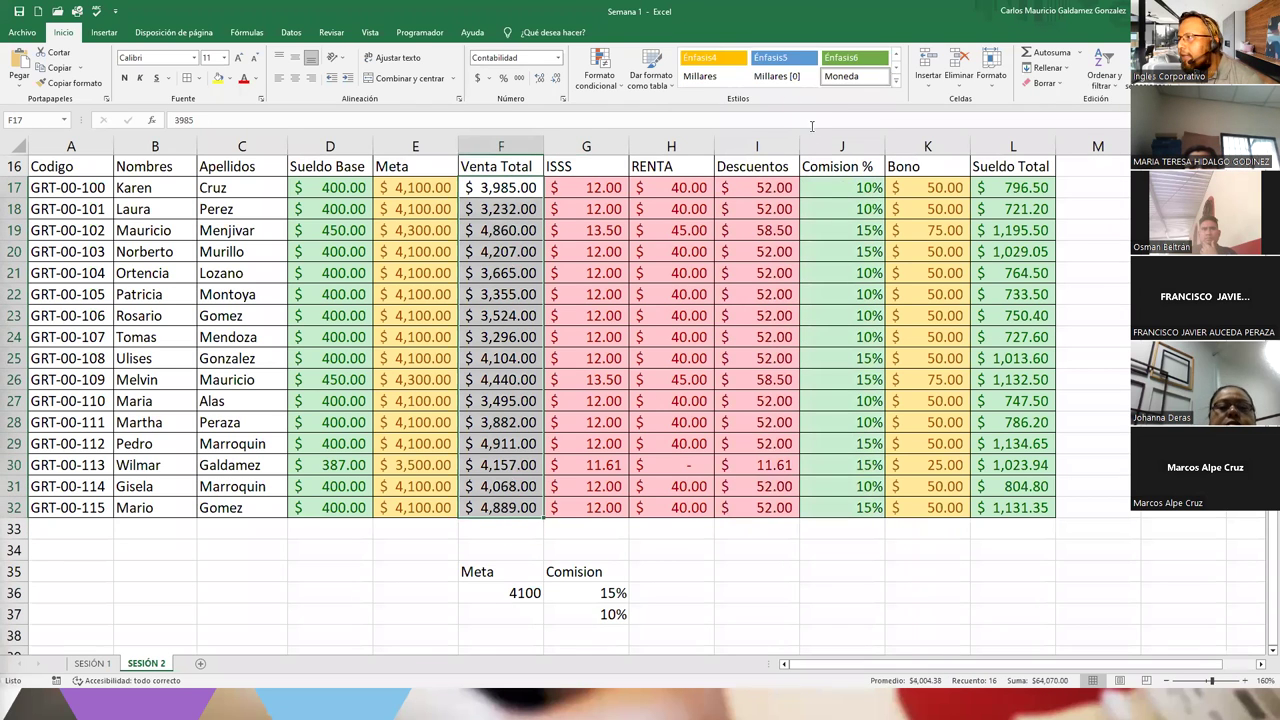
{"action": "left_click", "coordinate": [843, 57]}
{"action": "left_click", "coordinate": [634, 341]}
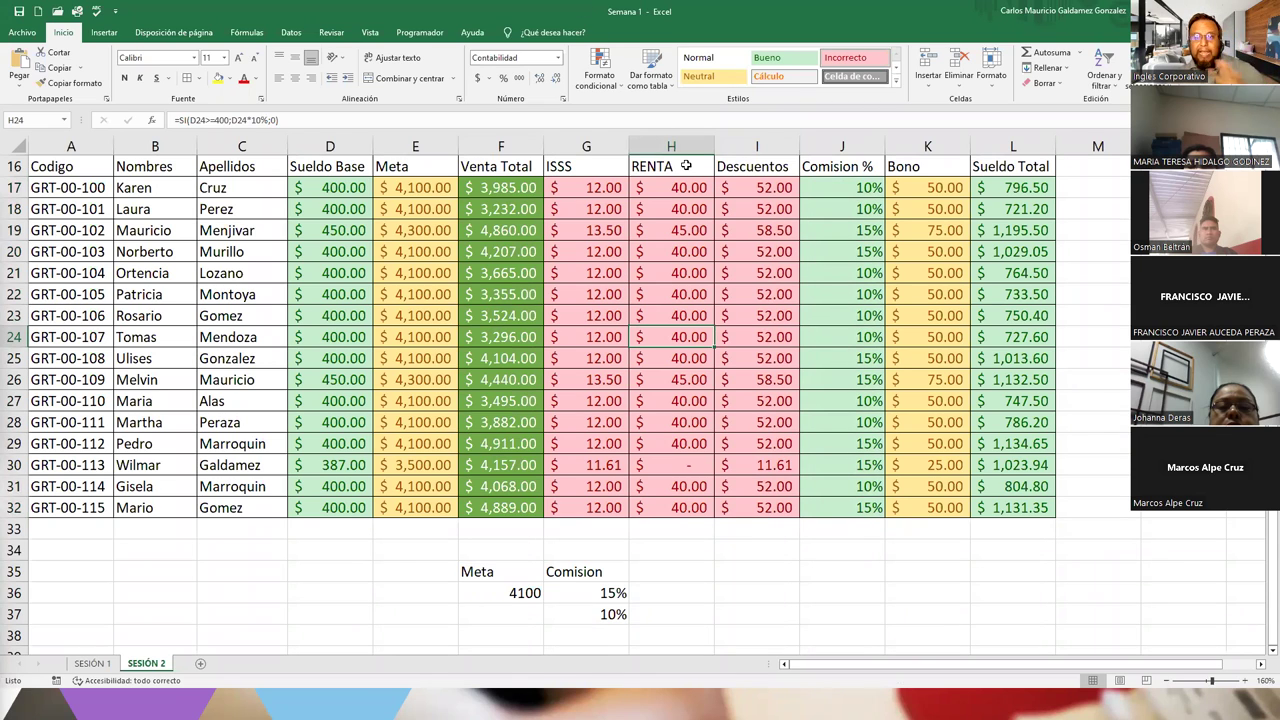
Review the manually entered Sueldo Base, Meta, Venta Total and Bono columns, from row 17 to row 32.
{"action": "left_click", "coordinate": [355, 188]}
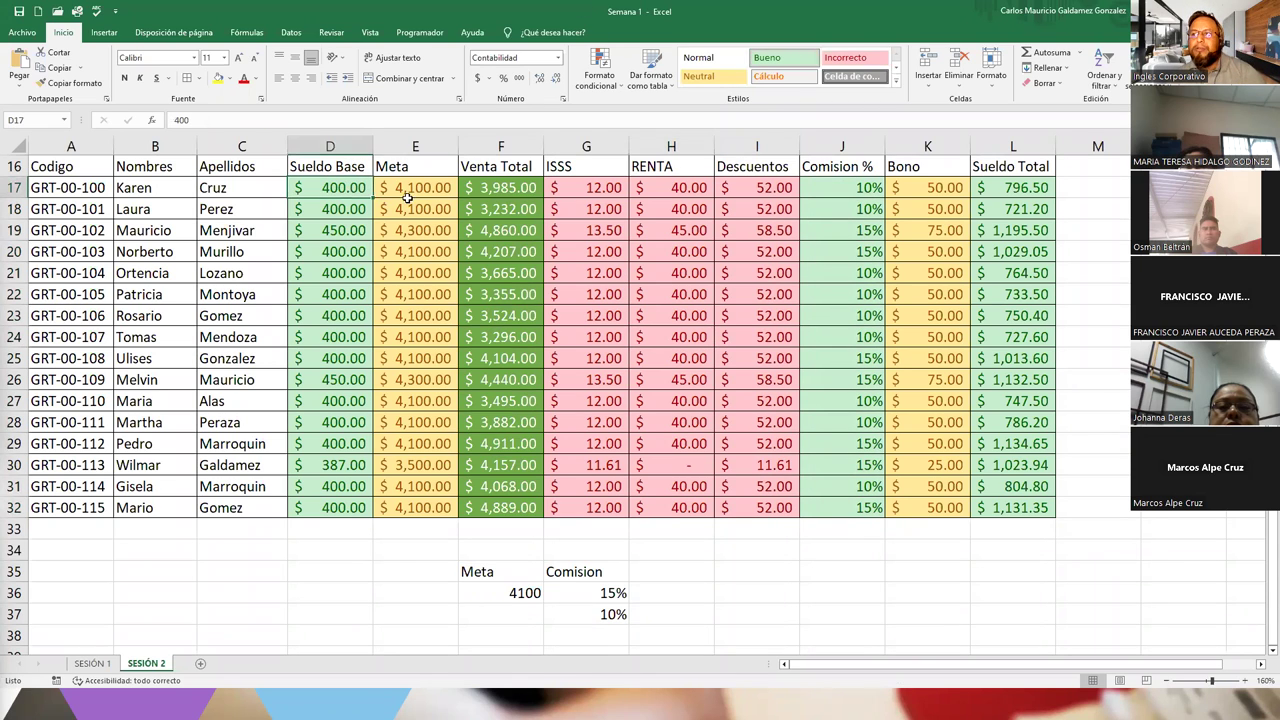
{"action": "left_click", "coordinate": [415, 192]}
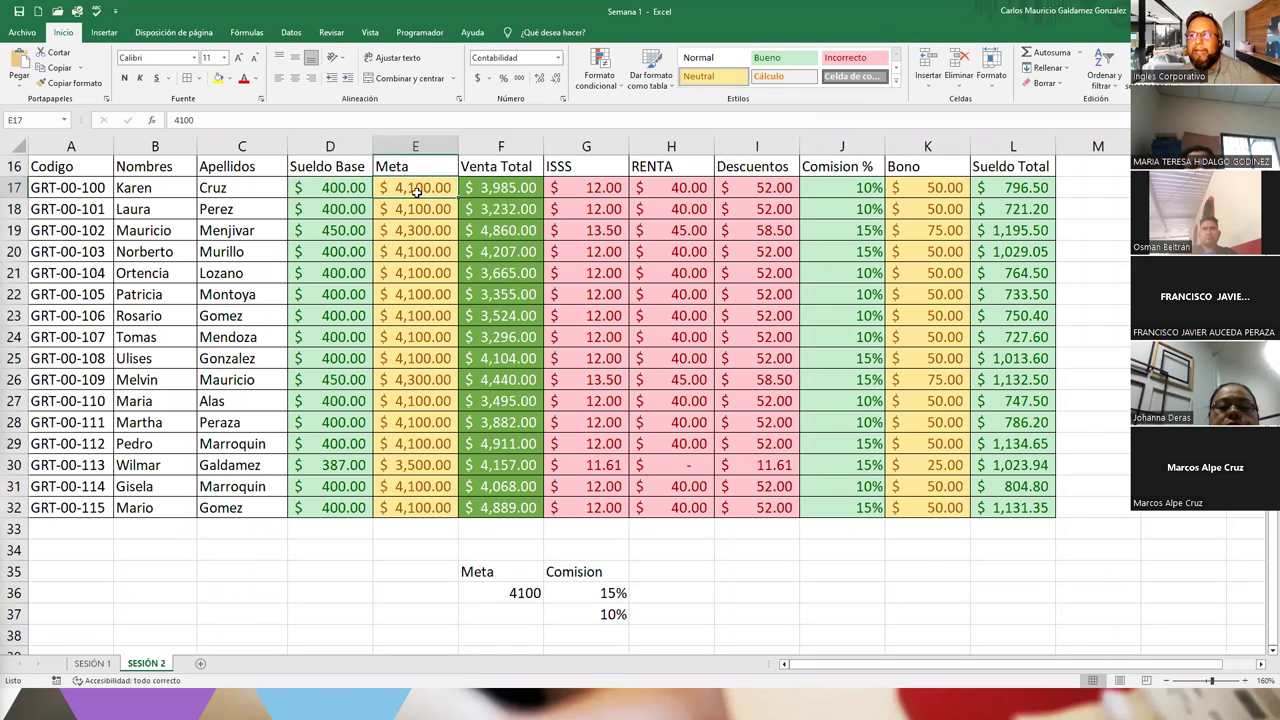
{"action": "left_click", "coordinate": [505, 188]}
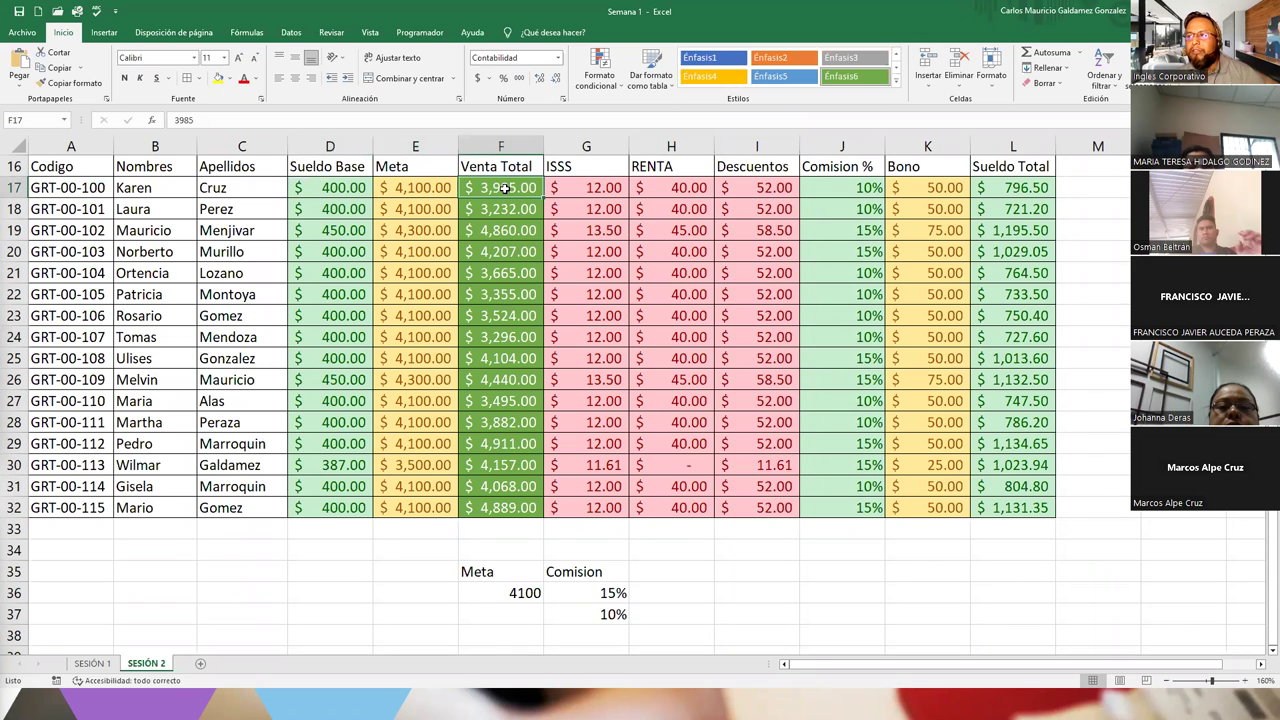
{"action": "left_click", "coordinate": [921, 190]}
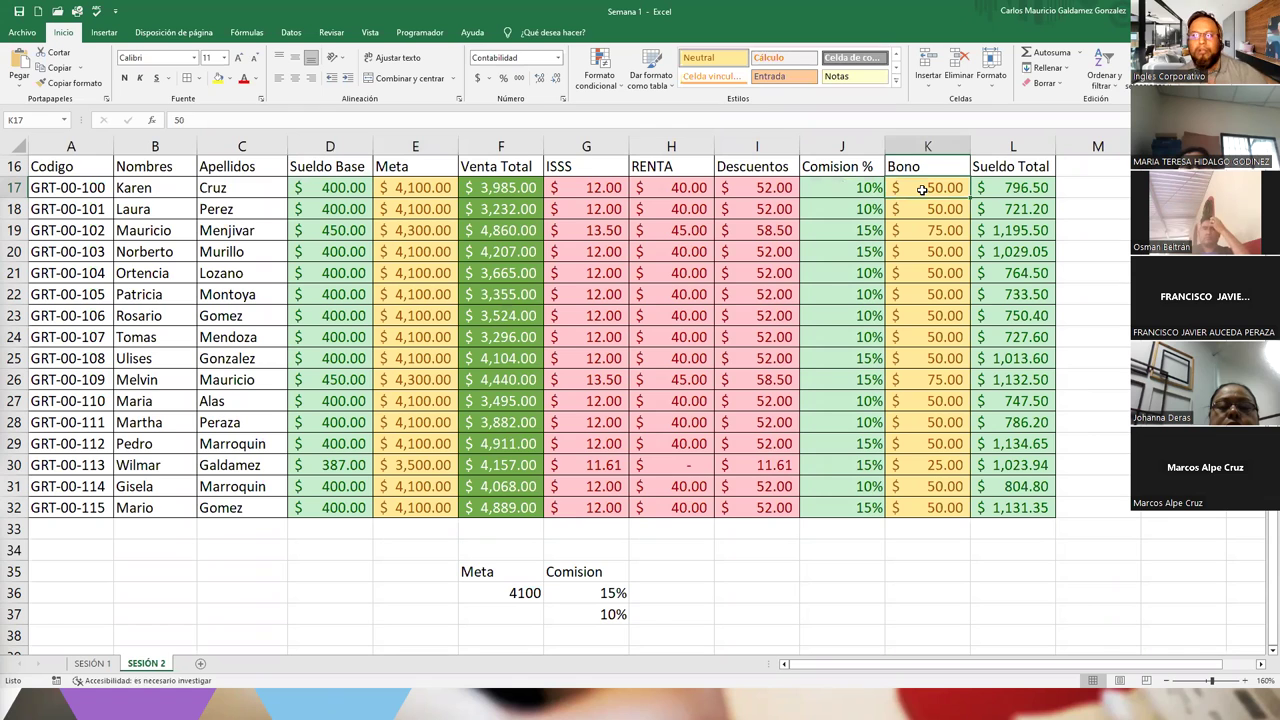
{"action": "left_click_drag", "start_coordinate": [309, 190], "coordinate": [500, 508]}
{"action": "left_click_drag", "start_coordinate": [920, 188], "coordinate": [909, 506]}
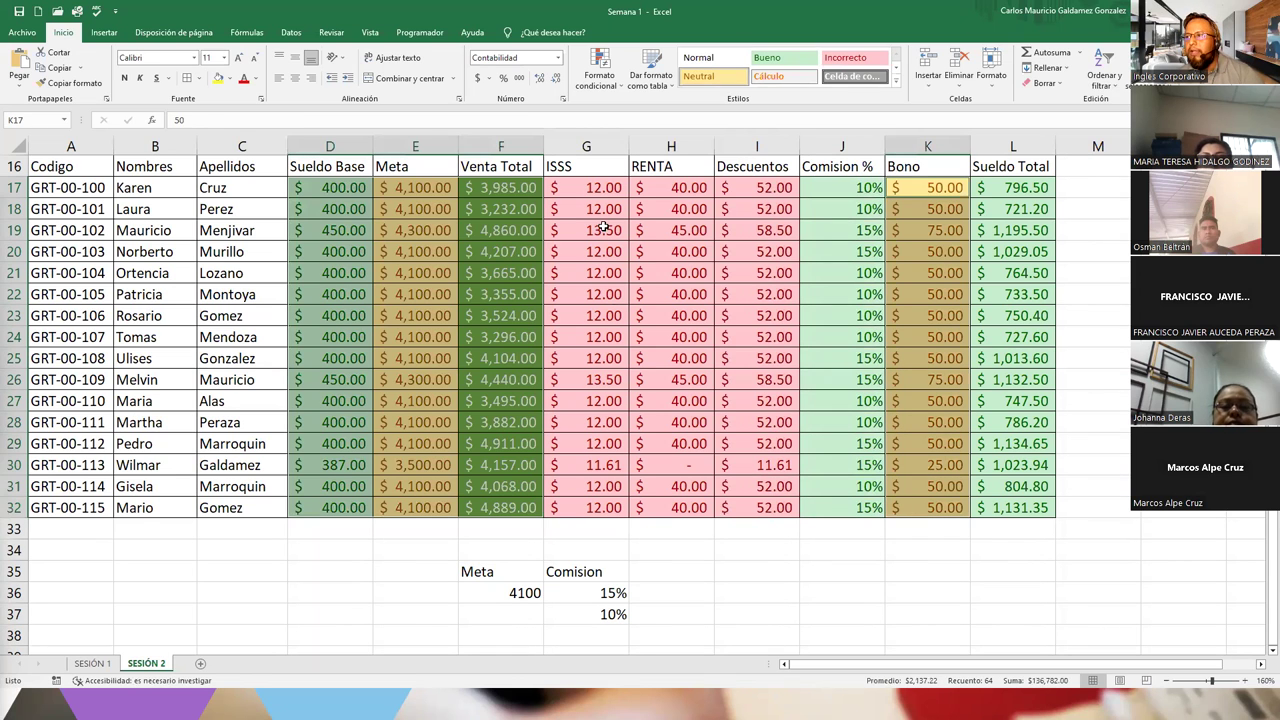
Review the calculated ISSS, RENTA, Descuentos, Comision % and Sueldo Total cells in row 17.
{"action": "left_click", "coordinate": [595, 190]}
{"action": "left_click", "coordinate": [670, 188]}
{"action": "left_click", "coordinate": [760, 190]}
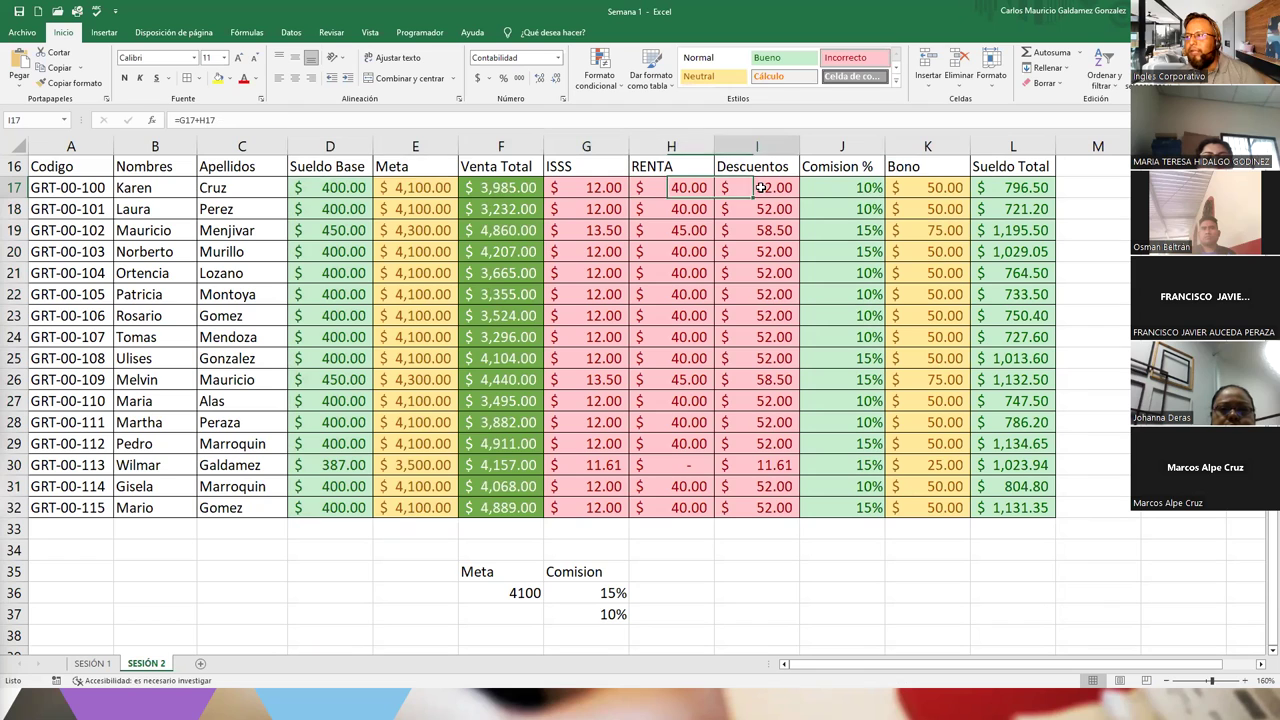
{"action": "left_click", "coordinate": [840, 192]}
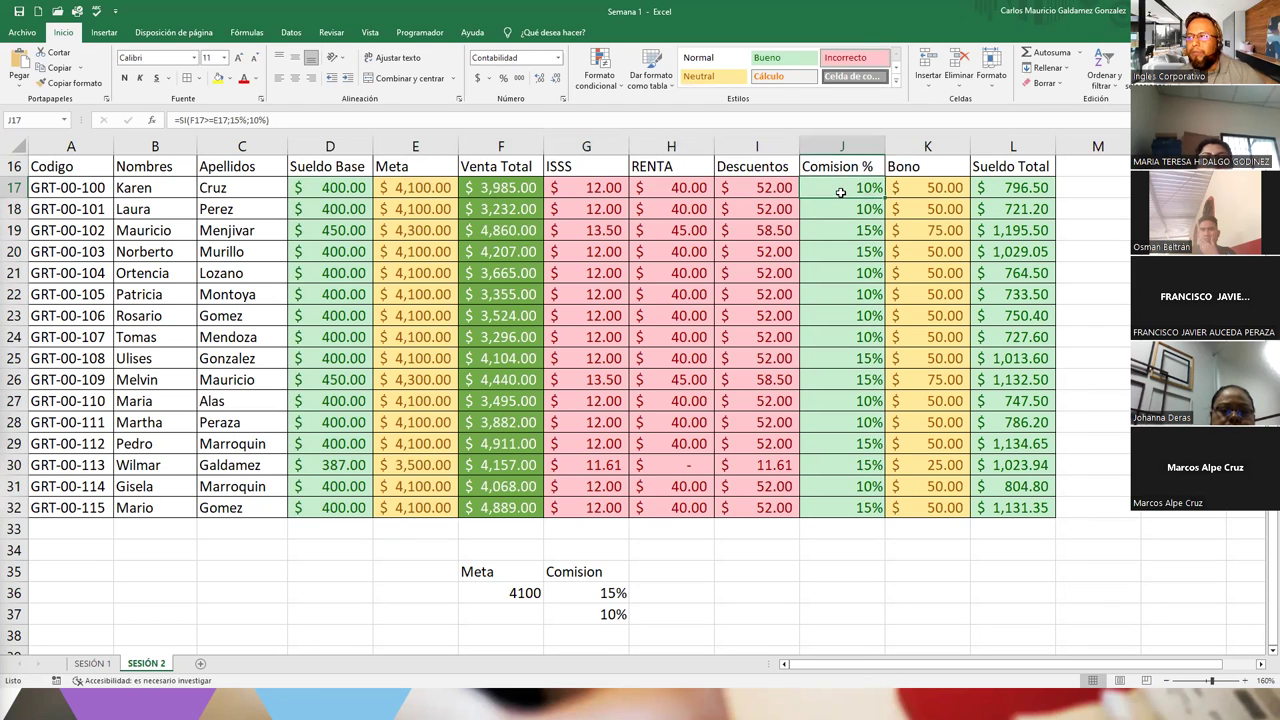
{"action": "left_click", "coordinate": [1008, 187]}
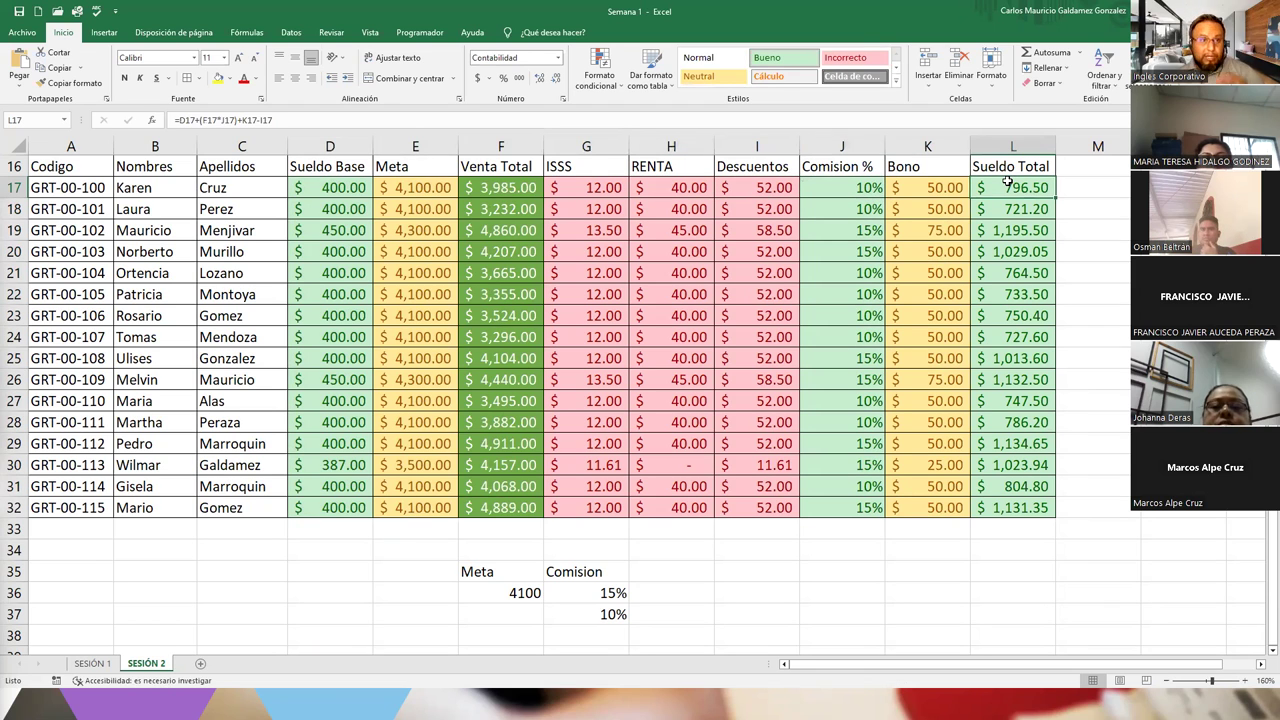
Examine the ISSS formula in G17 and the condition, true value and false value of the RENTA formula in H17.
{"action": "left_click", "coordinate": [593, 187]}
{"action": "double_click", "coordinate": [593, 187]}
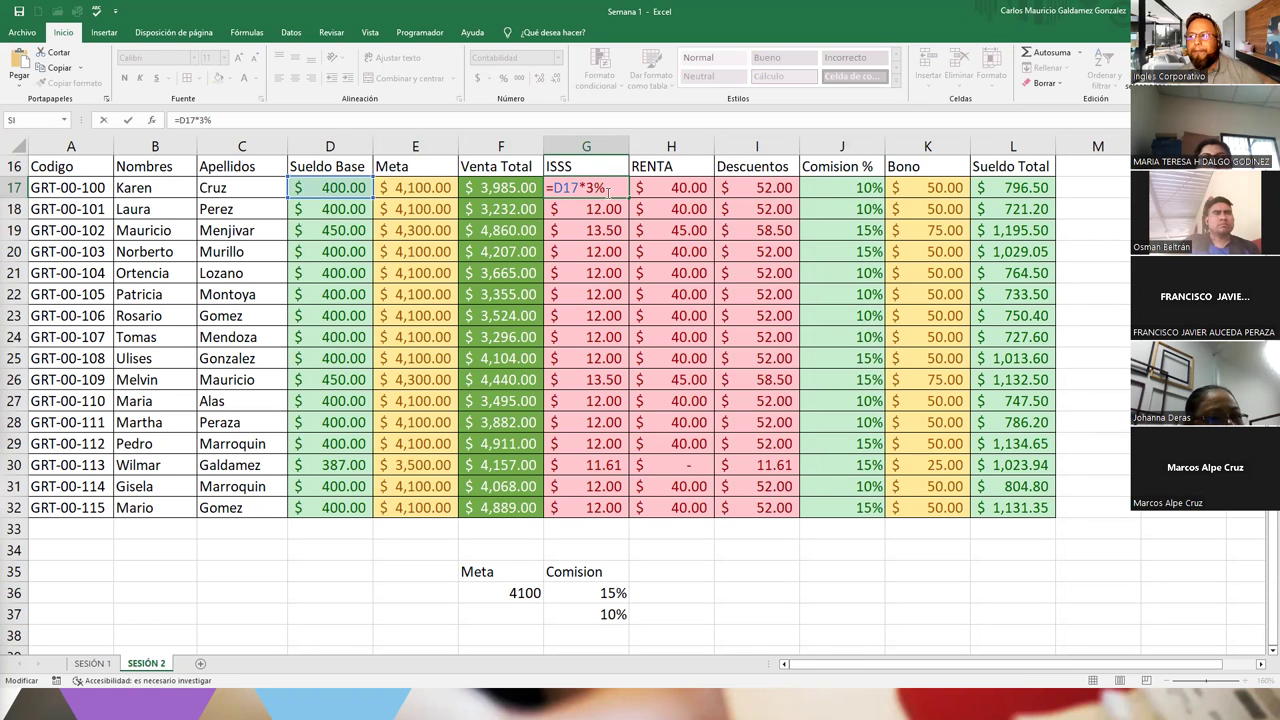
{"action": "left_click", "coordinate": [645, 190]}
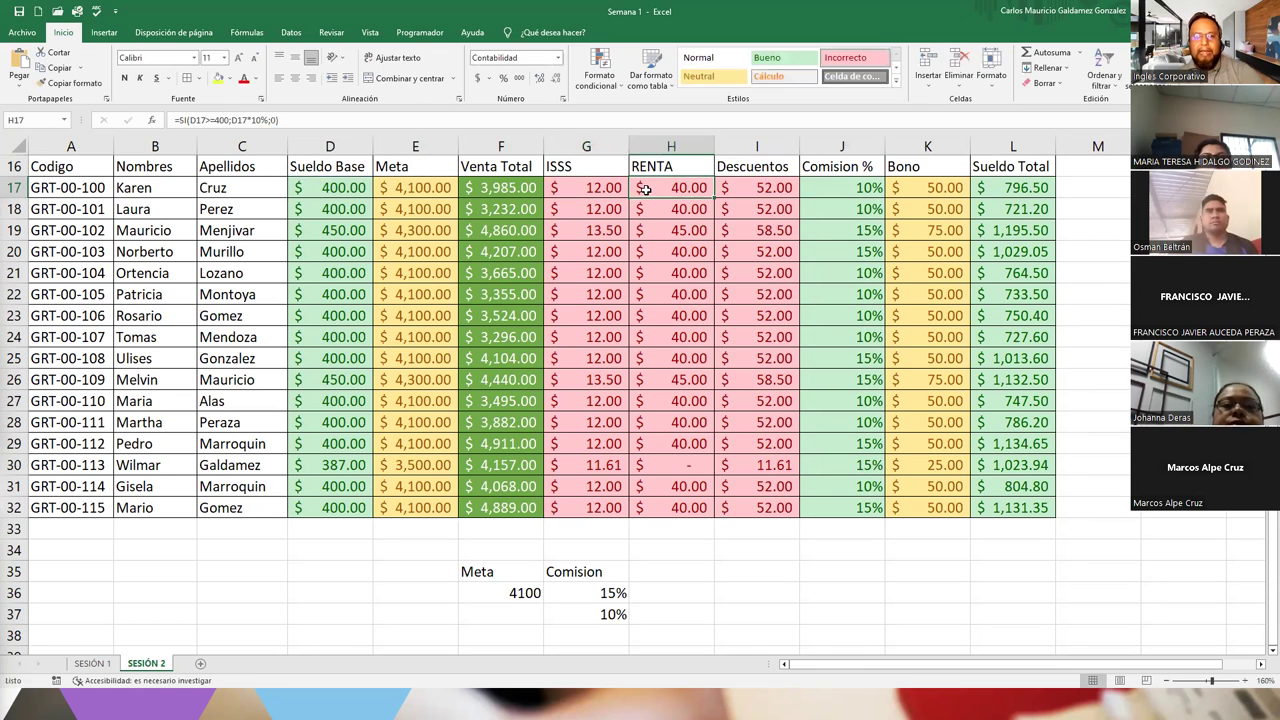
{"action": "double_click", "coordinate": [648, 192]}
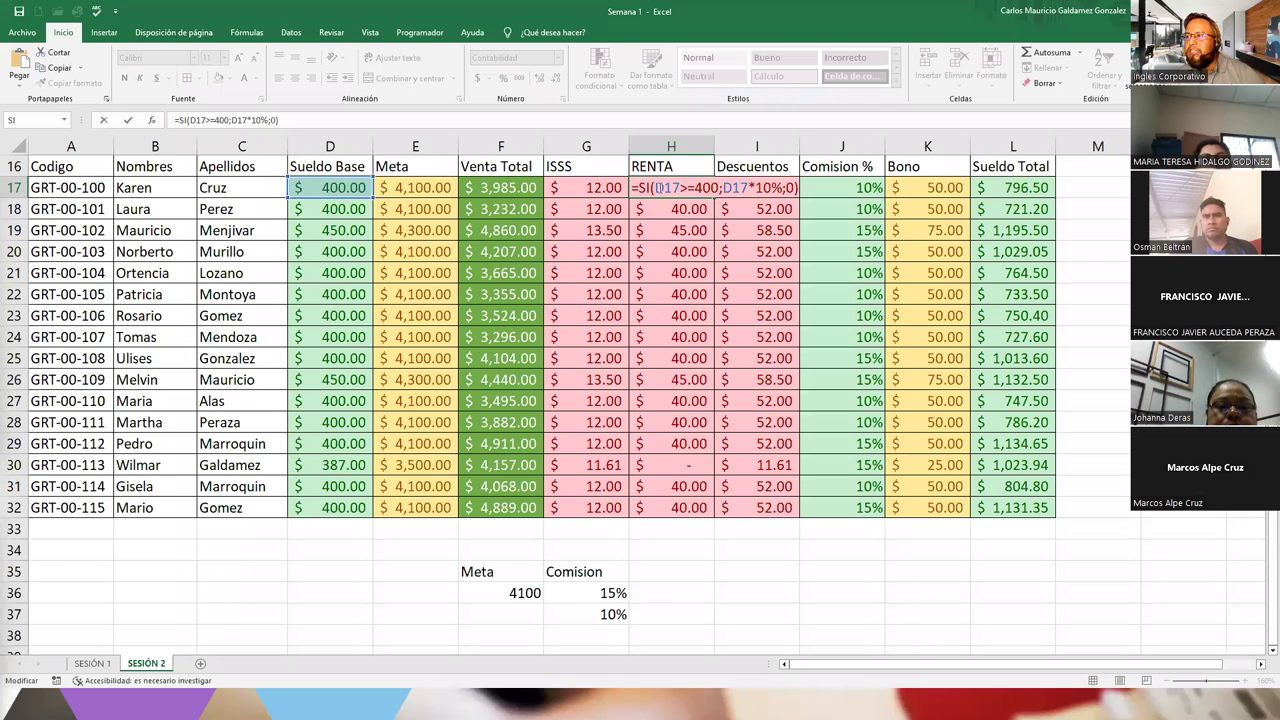
{"action": "left_click_drag", "start_coordinate": [656, 190], "coordinate": [741, 190]}
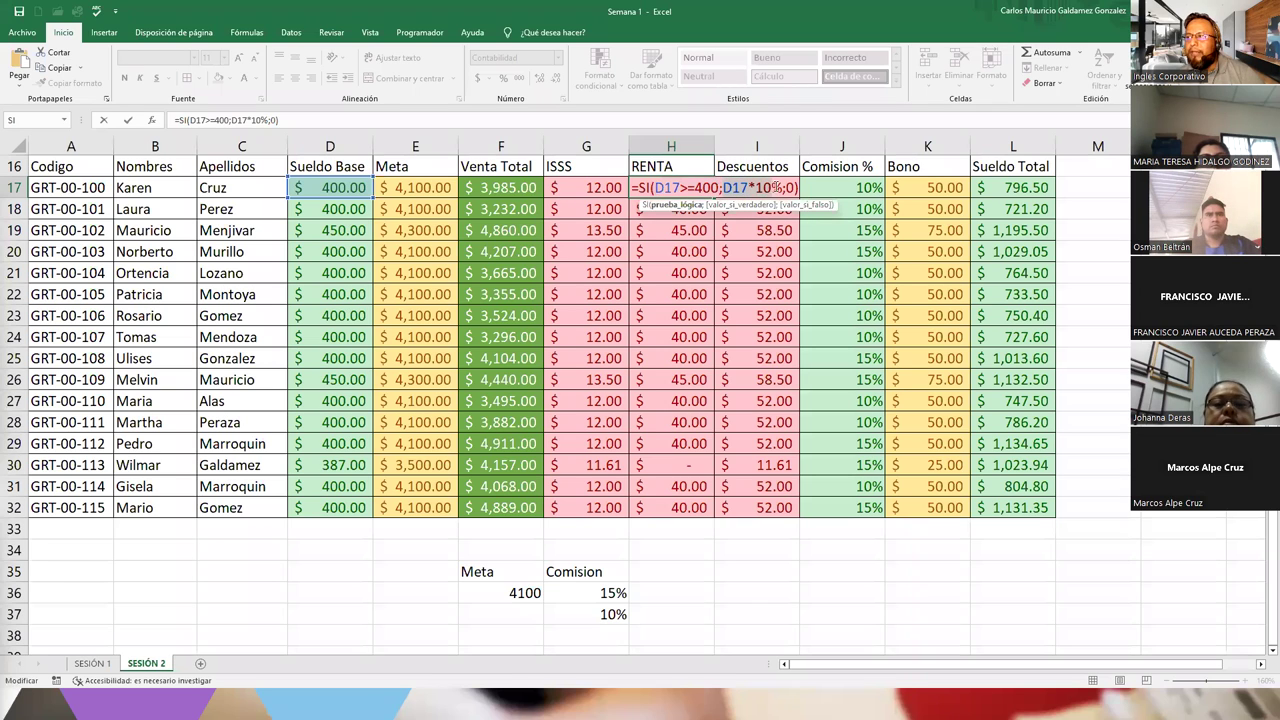
{"action": "left_click", "coordinate": [780, 187]}
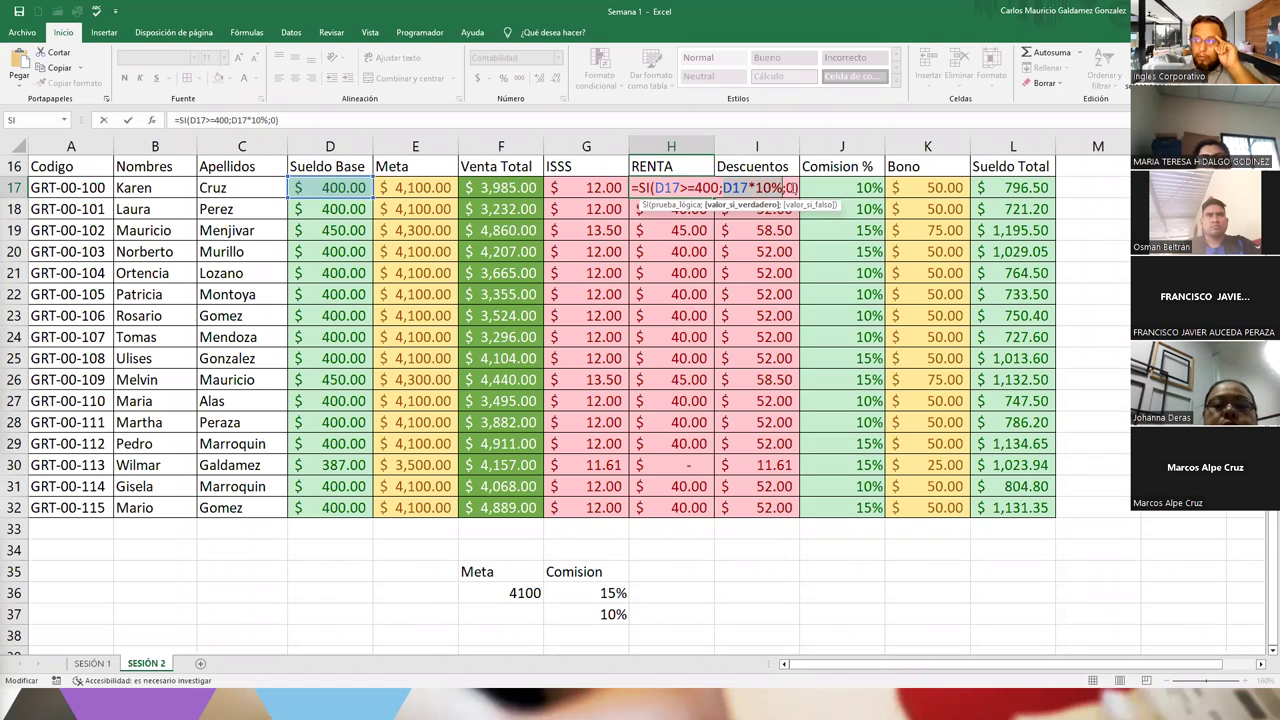
{"action": "left_click", "coordinate": [790, 187]}
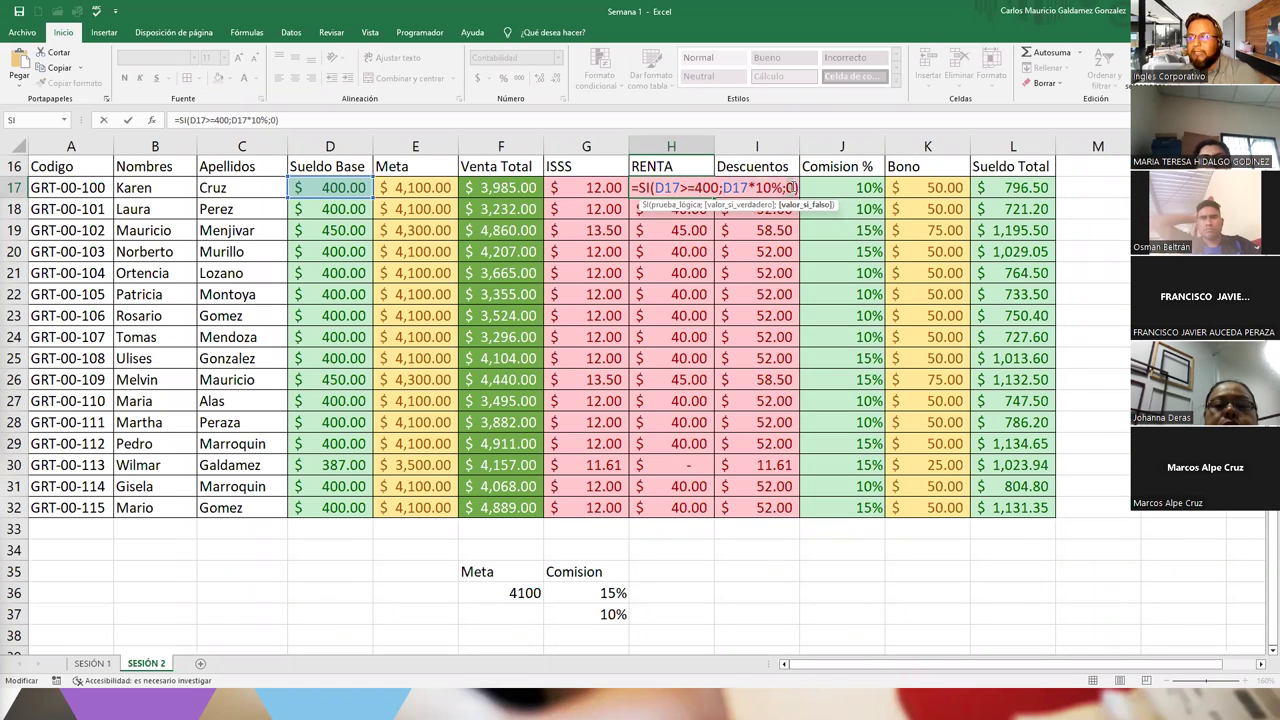
{"action": "key", "text": "Return"}
{"action": "left_click", "coordinate": [675, 190]}
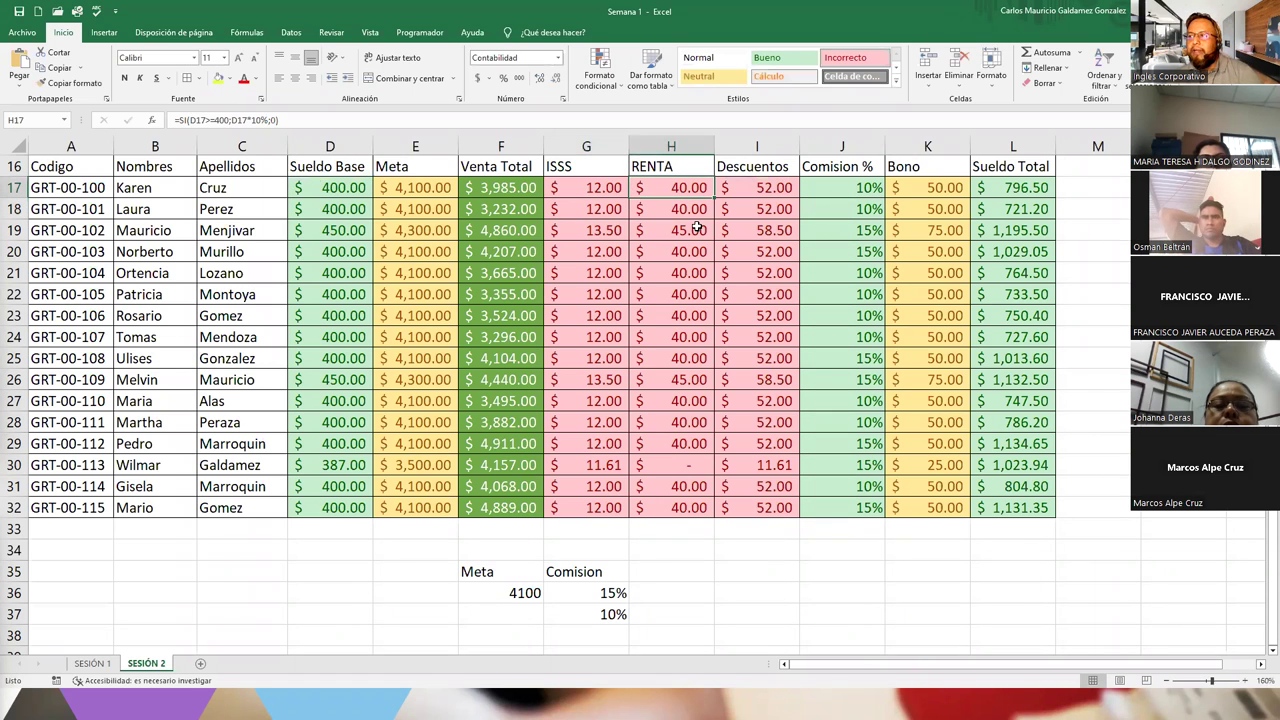
Examine the Descuentos formula in I17 and the ISSS and RENTA cells that it adds.
{"action": "left_click", "coordinate": [757, 187]}
{"action": "double_click", "coordinate": [755, 187]}
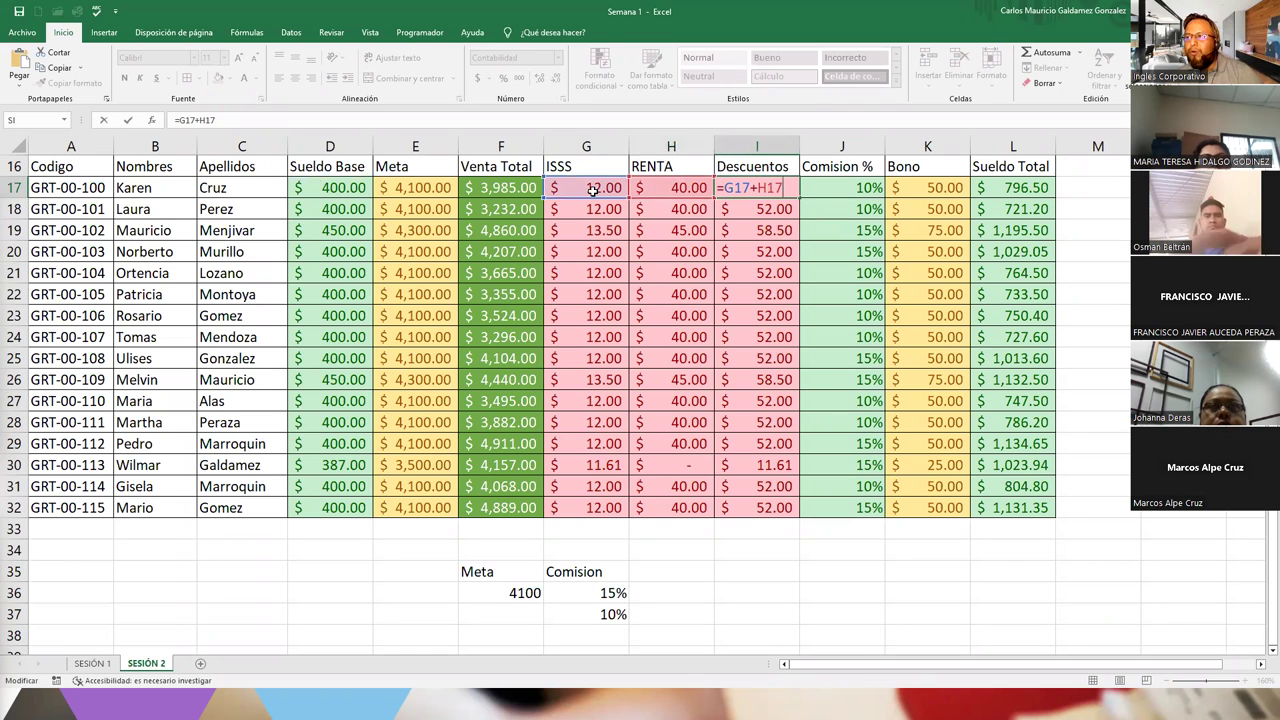
{"action": "left_click", "coordinate": [660, 186]}
{"action": "left_click", "coordinate": [771, 188]}
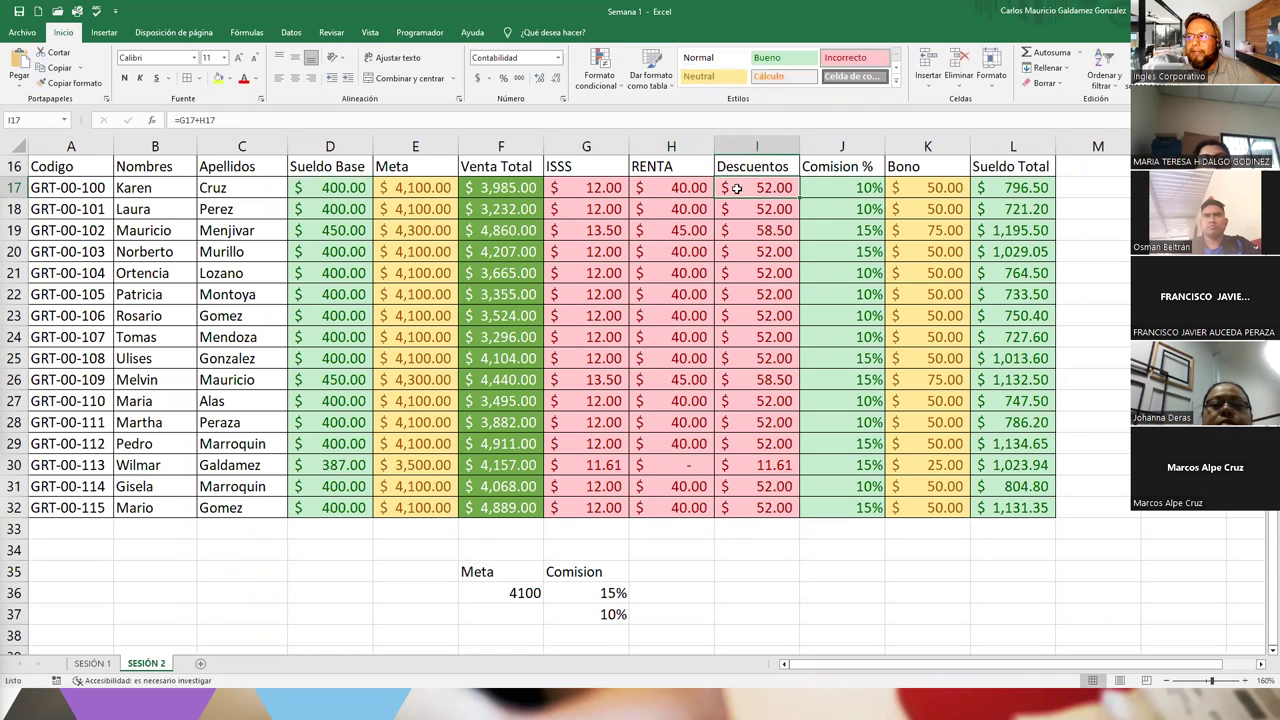
{"action": "left_click_drag", "start_coordinate": [674, 187], "coordinate": [597, 183]}
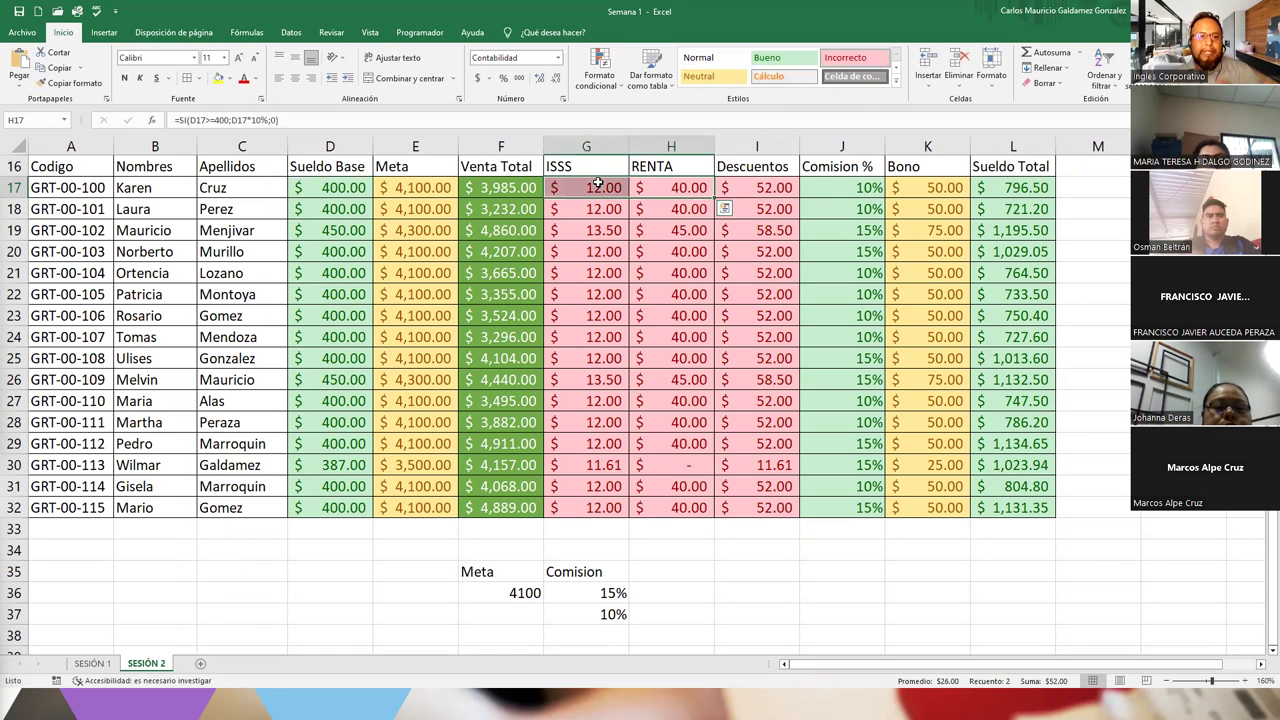
Examine the Comision % formula in J17, including its condition on Venta Total and Meta, its true value and its false value.
{"action": "left_click", "coordinate": [817, 188]}
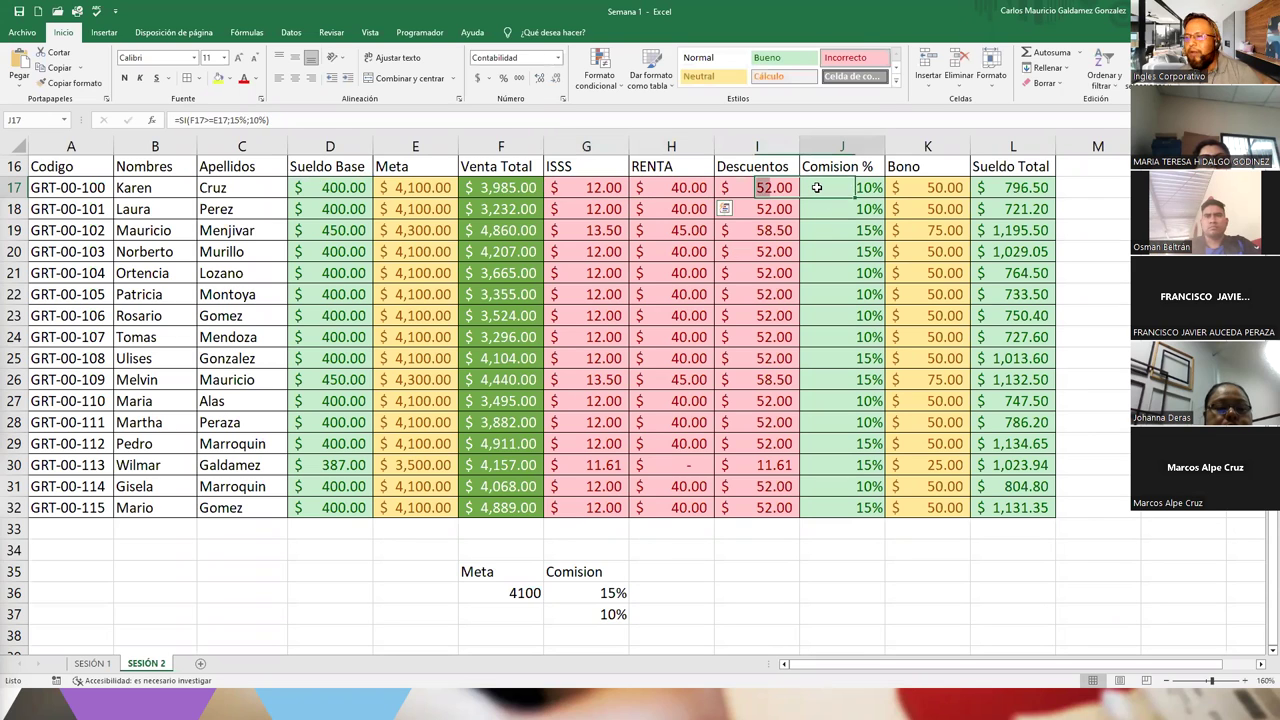
{"action": "double_click", "coordinate": [817, 188]}
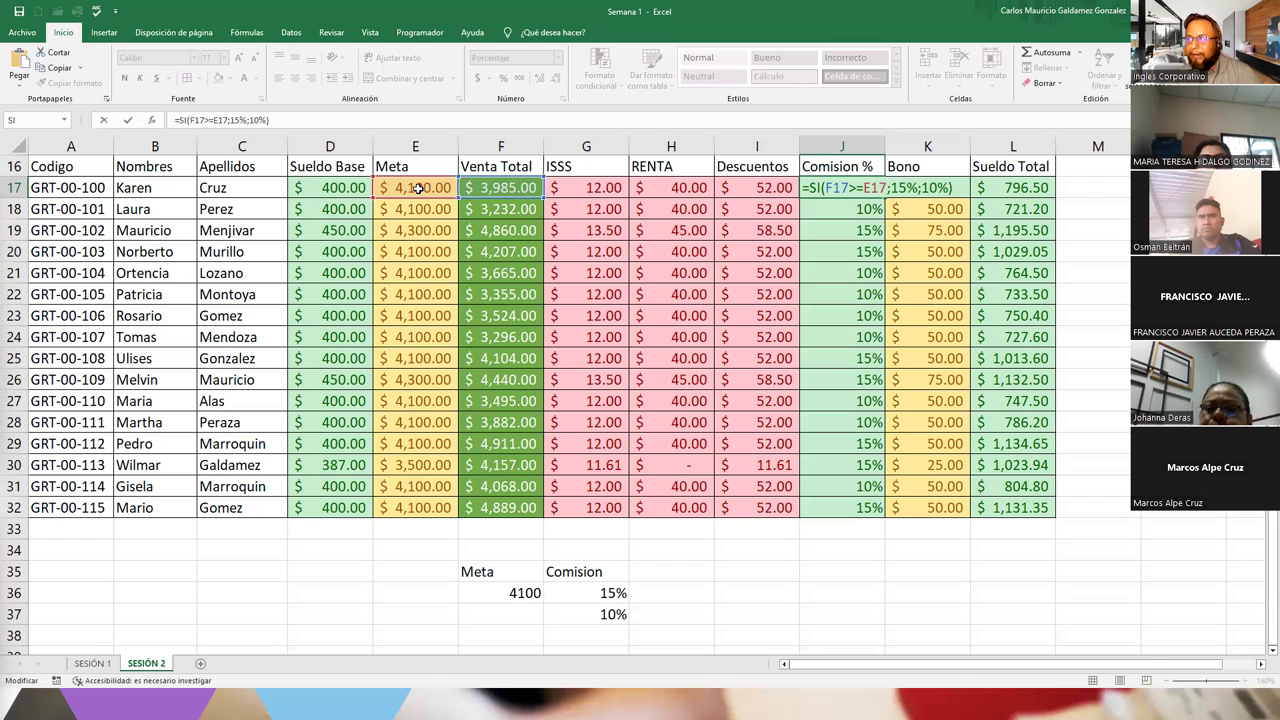
{"action": "left_click", "coordinate": [916, 188]}
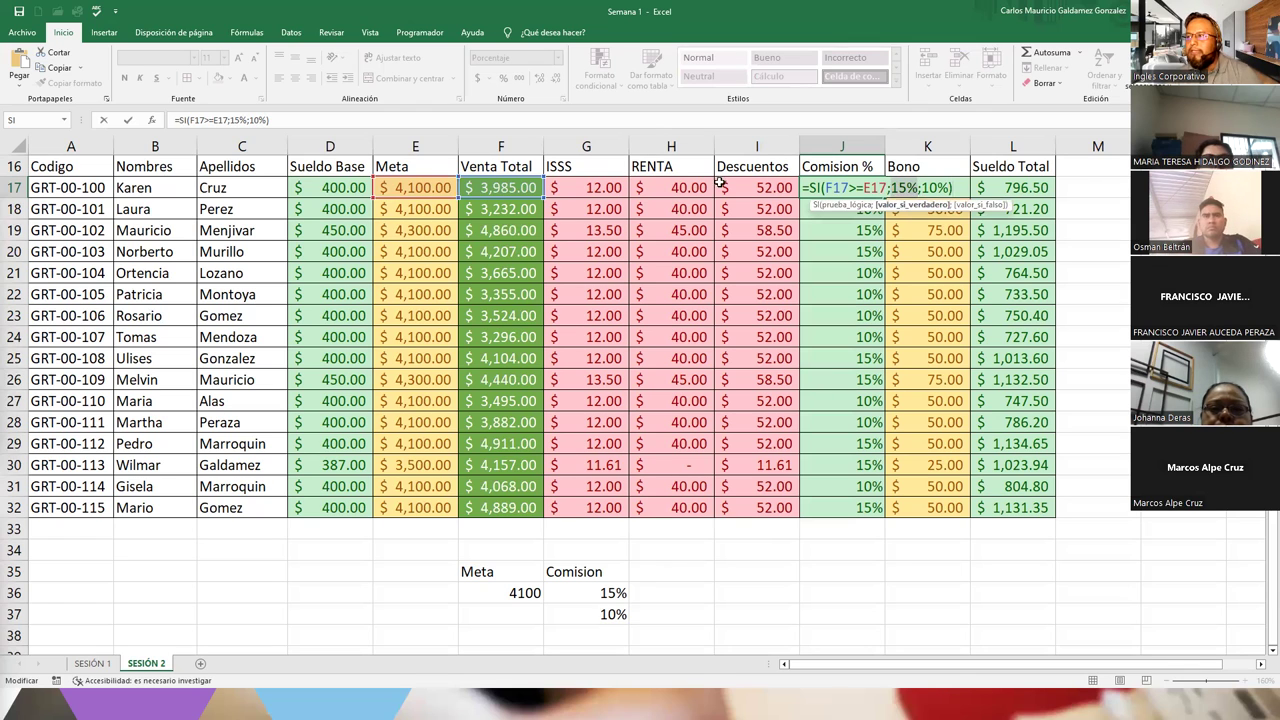
{"action": "left_click", "coordinate": [948, 188]}
{"action": "key", "text": "Return"}
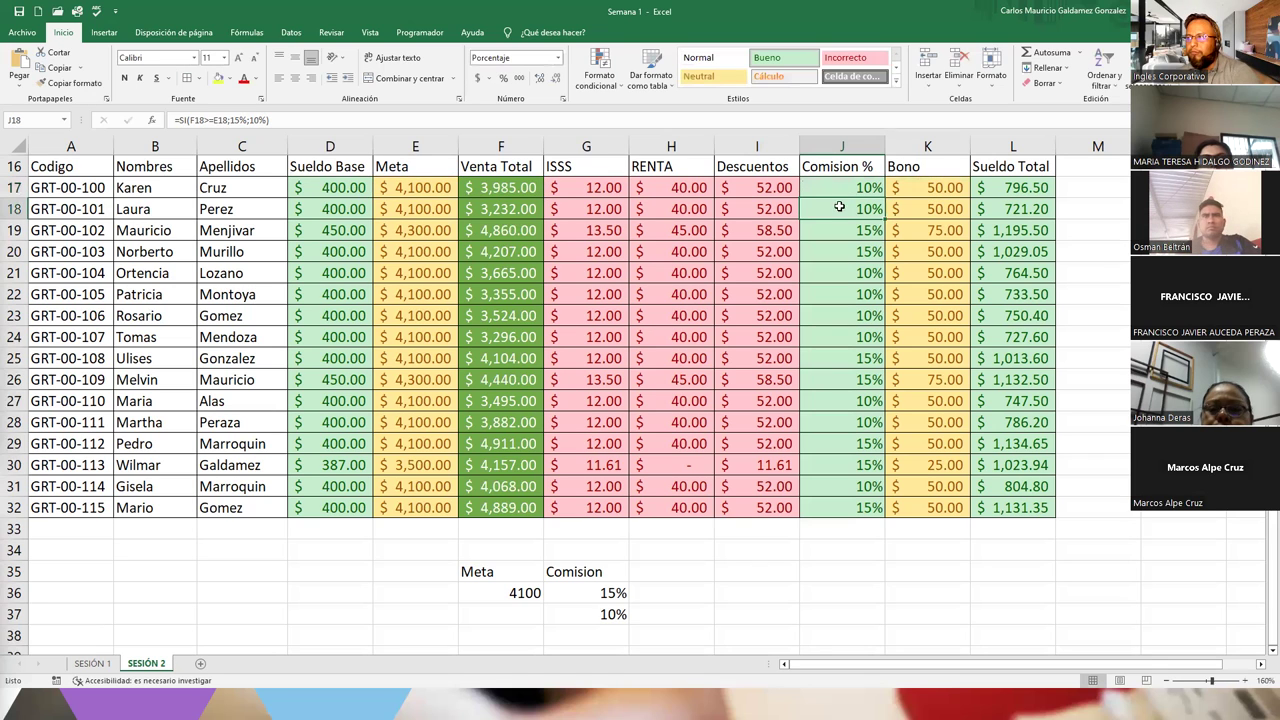
Compare the Venta Total and Meta columns, rows 17 to 32, that the Comision % formula in J17 relies on.
{"action": "left_click", "coordinate": [820, 185]}
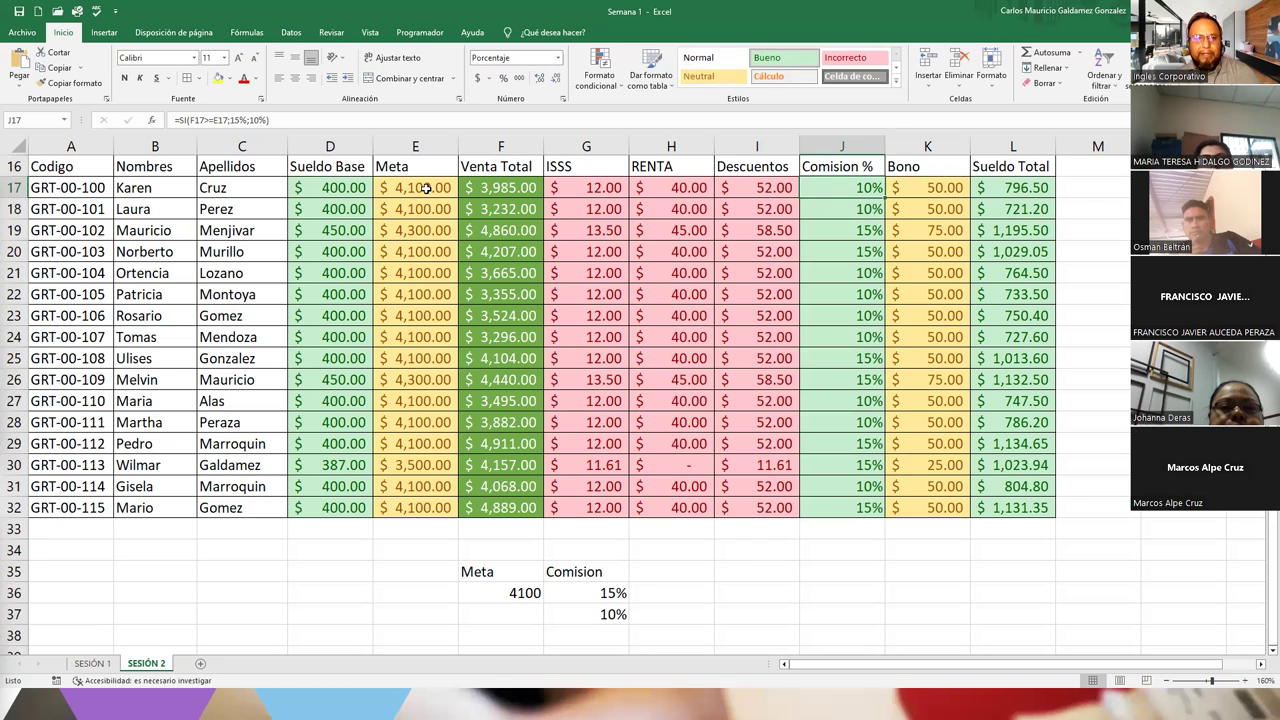
{"action": "left_click", "coordinate": [486, 190]}
{"action": "left_click_drag", "start_coordinate": [486, 190], "coordinate": [518, 512]}
{"action": "left_click_drag", "start_coordinate": [410, 189], "coordinate": [410, 495]}
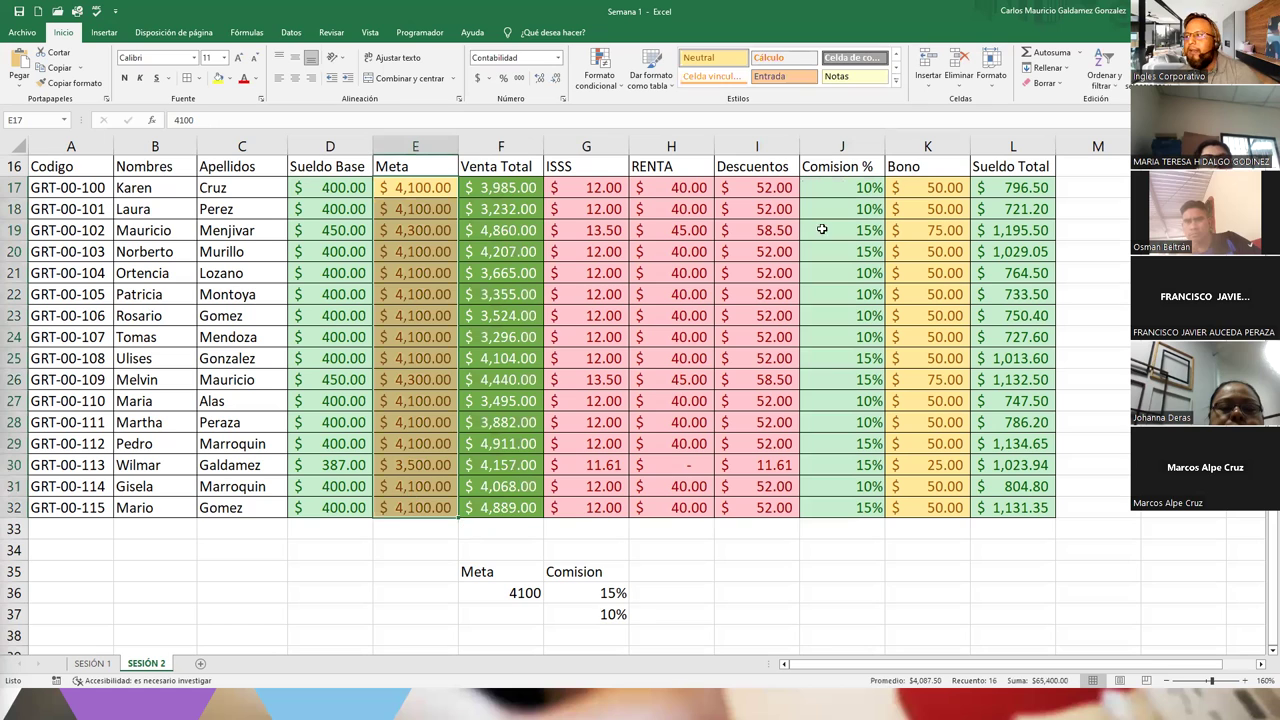
{"action": "left_click", "coordinate": [508, 188]}
{"action": "left_click", "coordinate": [827, 187]}
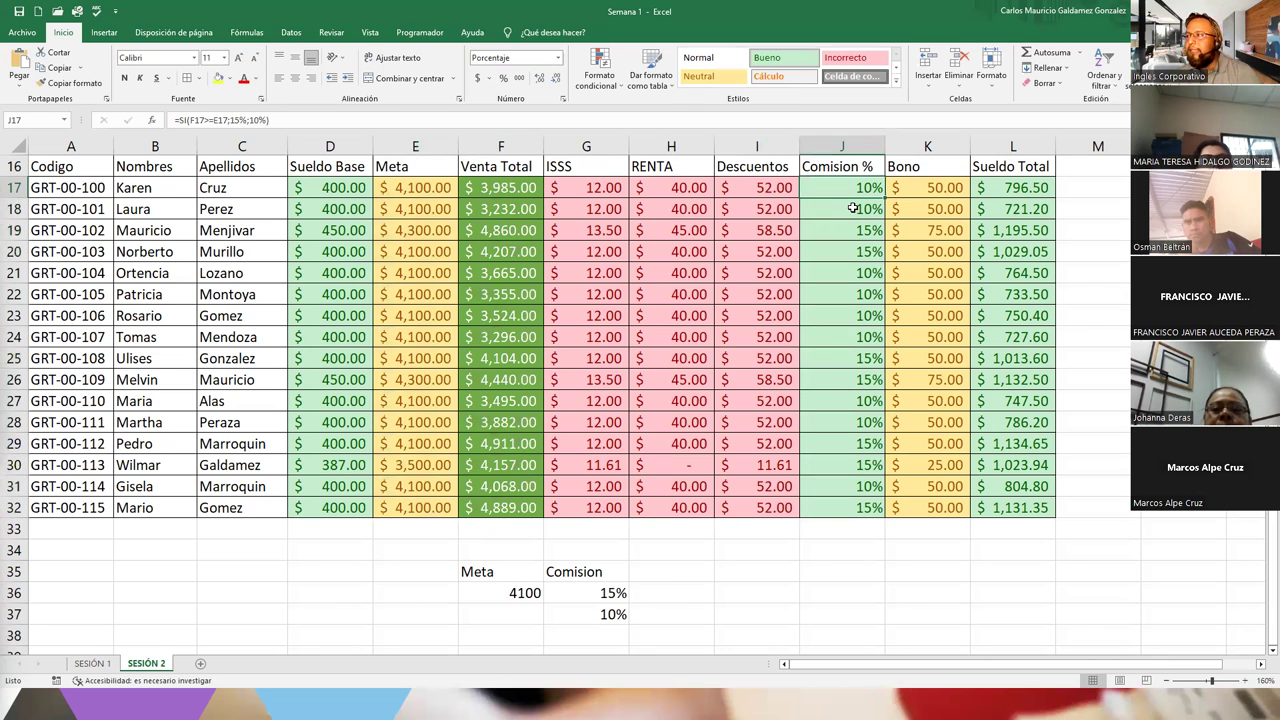
Examine the Bono in K17 and the Sueldo Total formula in L17, including its commission product and the deducted Descuentos.
{"action": "left_click", "coordinate": [920, 189]}
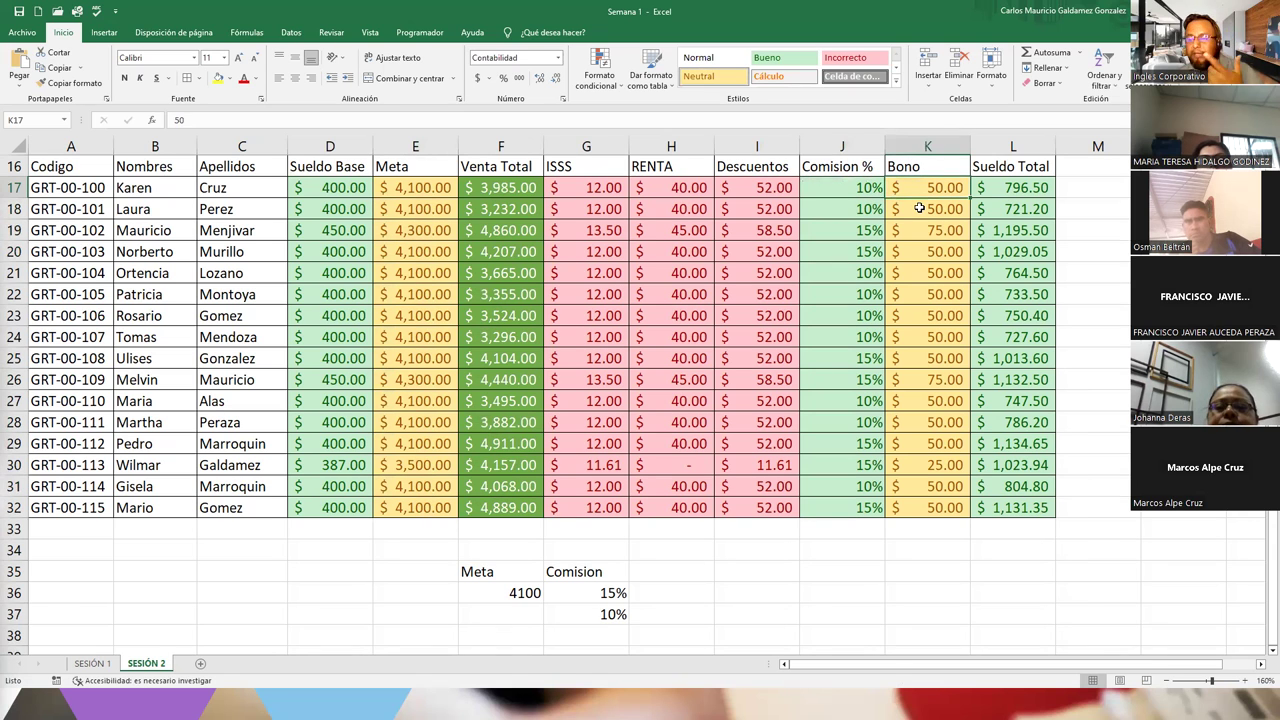
{"action": "left_click", "coordinate": [992, 187]}
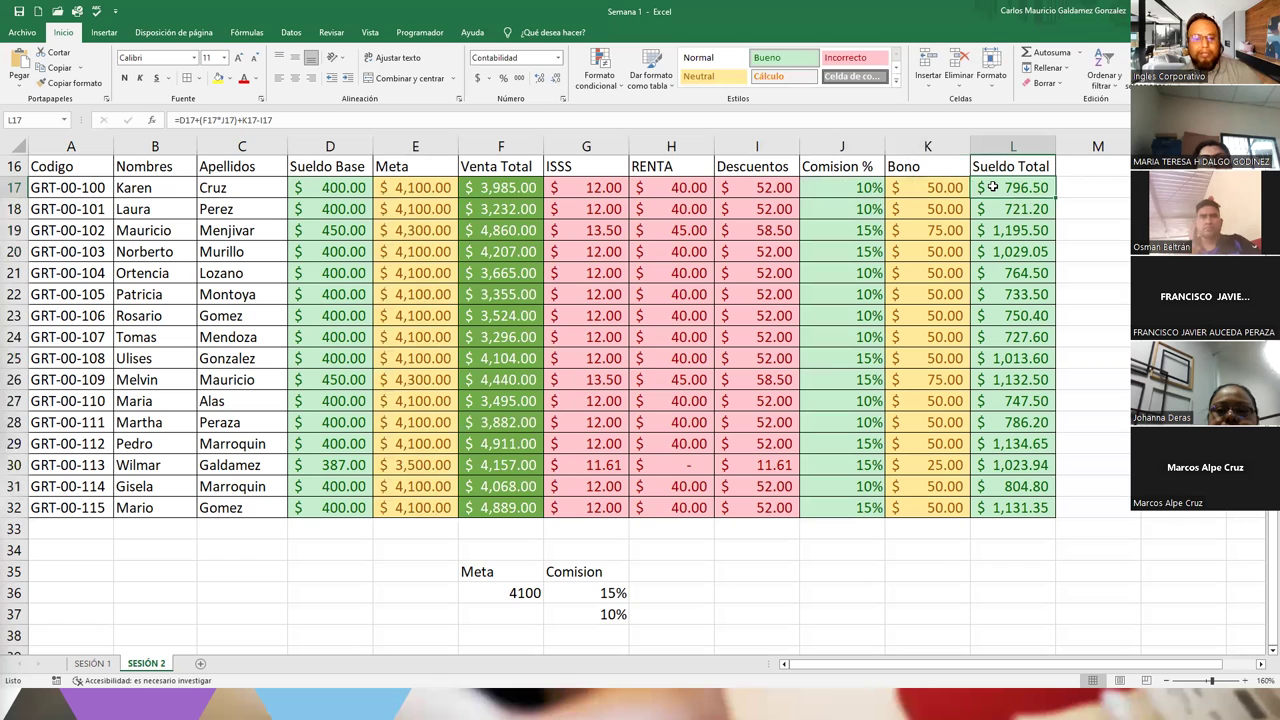
{"action": "double_click", "coordinate": [992, 187]}
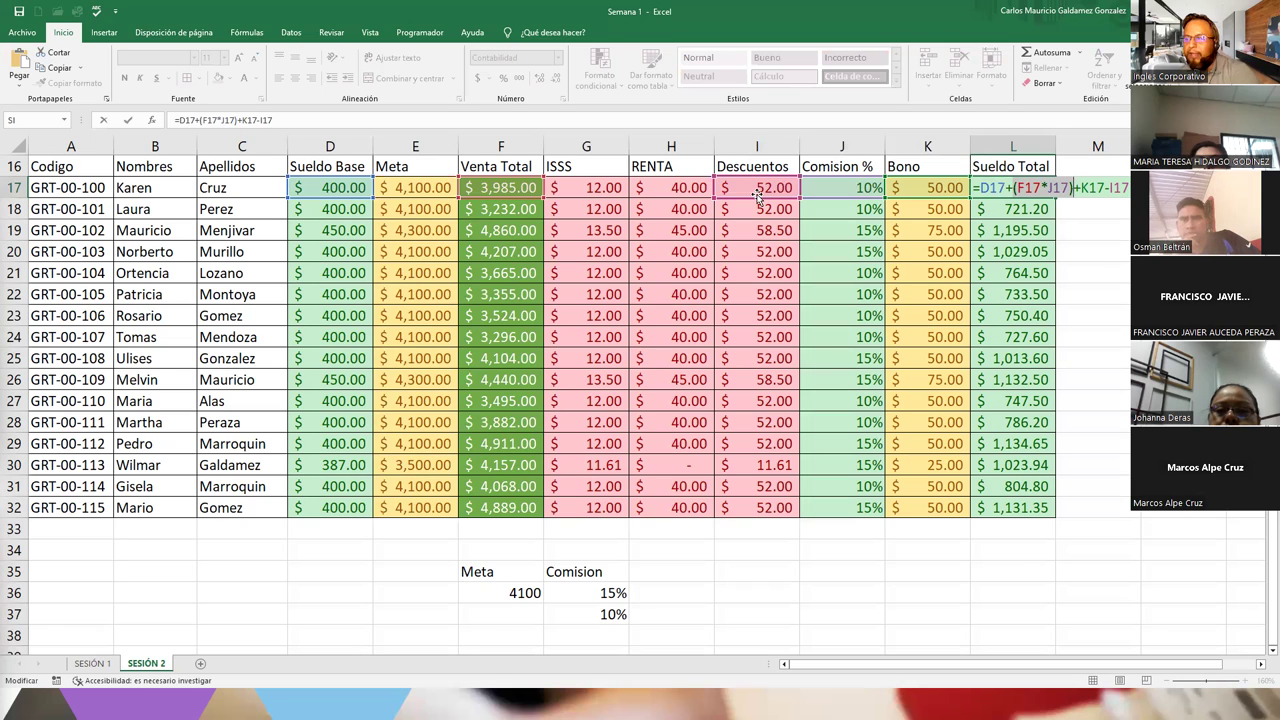
{"action": "key", "text": "Return"}
Fill the Sueldo Total formula from L17 down to L32.
{"action": "left_click", "coordinate": [1010, 186]}
{"action": "double_click", "coordinate": [1055, 198]}
{"action": "left_click", "coordinate": [1022, 318]}
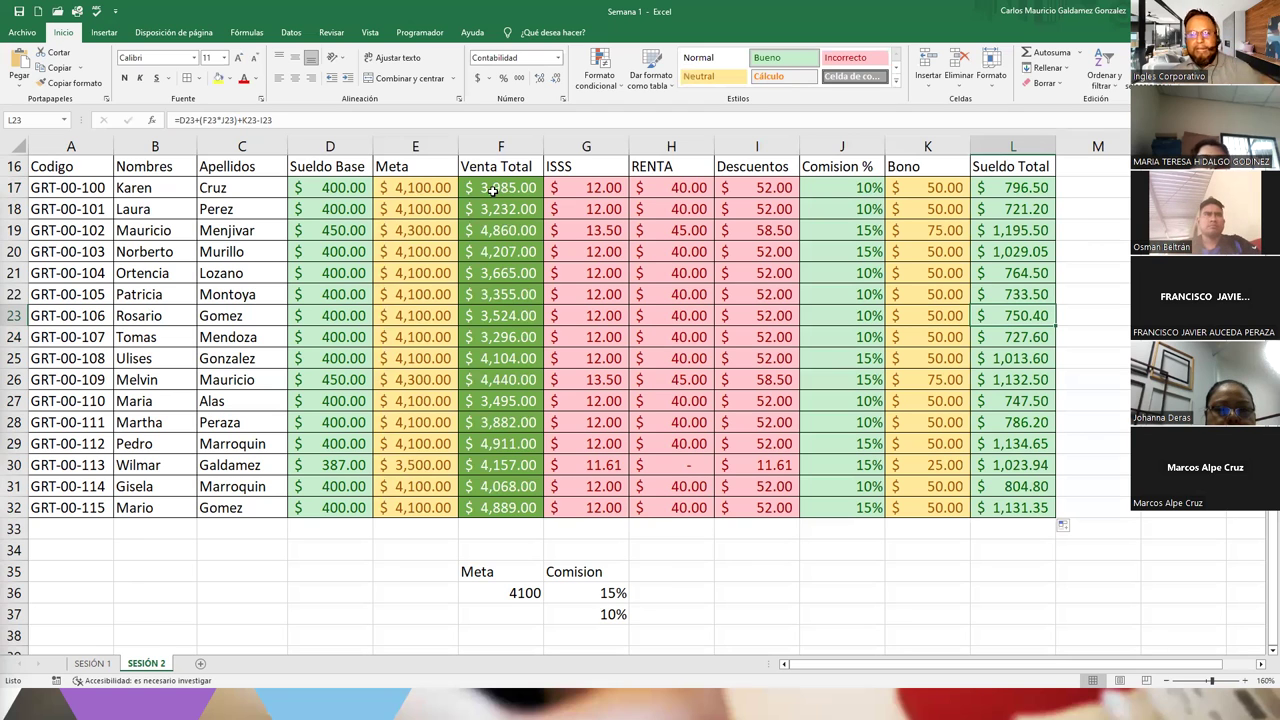
Enter =ALEATORIO.ENTRE(3500;5000) in M17 as a trial generator for the Venta Total amounts.
{"action": "left_click_drag", "start_coordinate": [489, 188], "coordinate": [467, 508]}
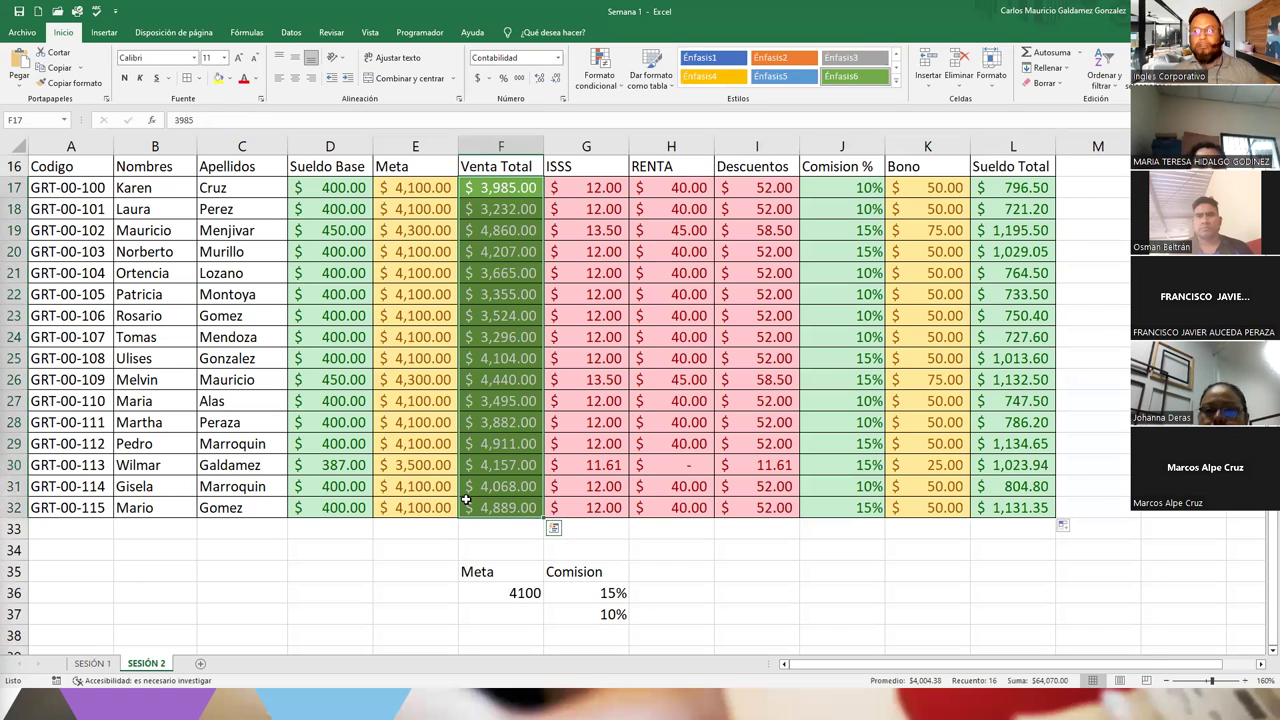
{"action": "left_click", "coordinate": [1100, 187]}
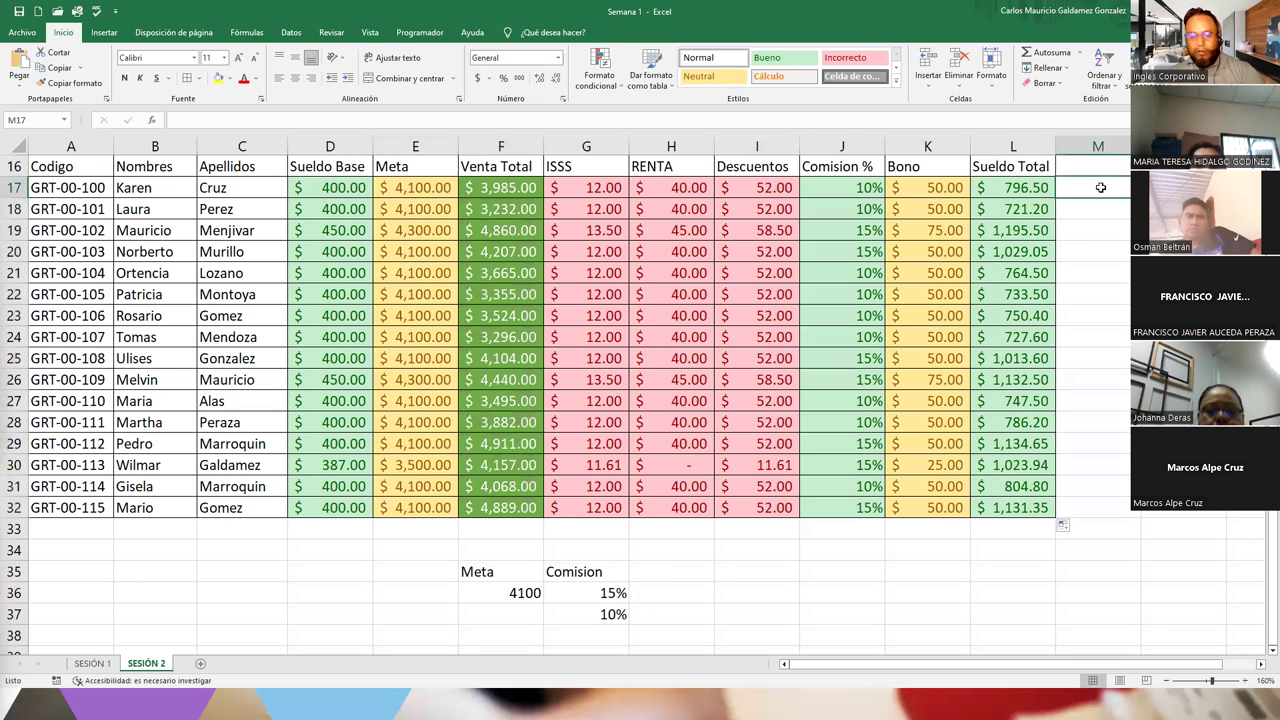
{"action": "type", "text": "="}
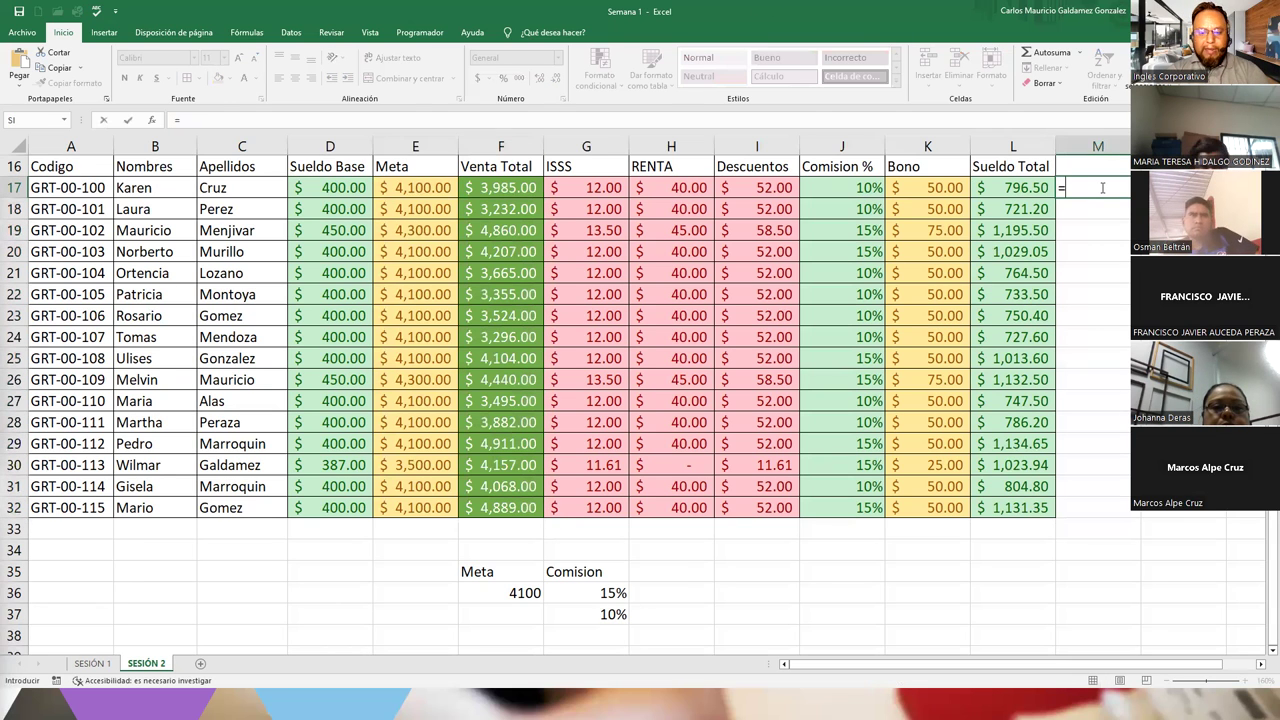
{"action": "type", "text": "ale"}
{"action": "key", "text": "Down"}
{"action": "key", "text": "Tab"}
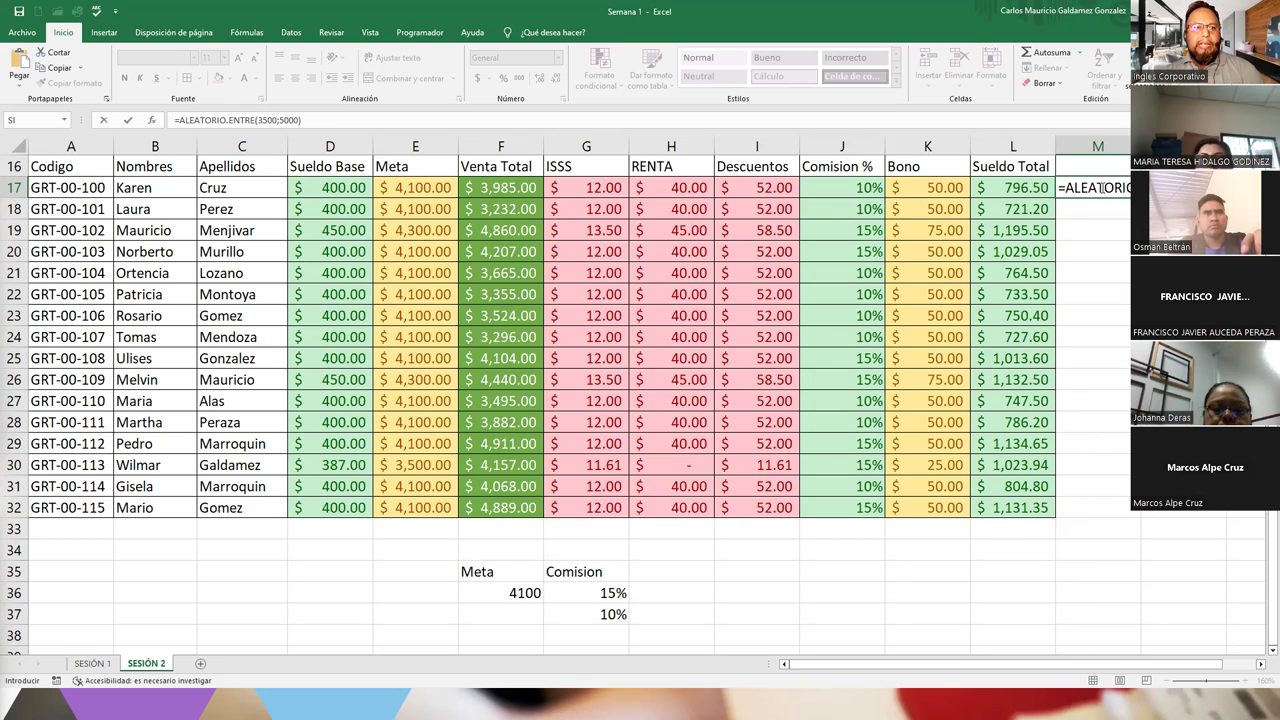
{"action": "key", "text": "Return"}
{"action": "left_click", "coordinate": [1100, 187]}
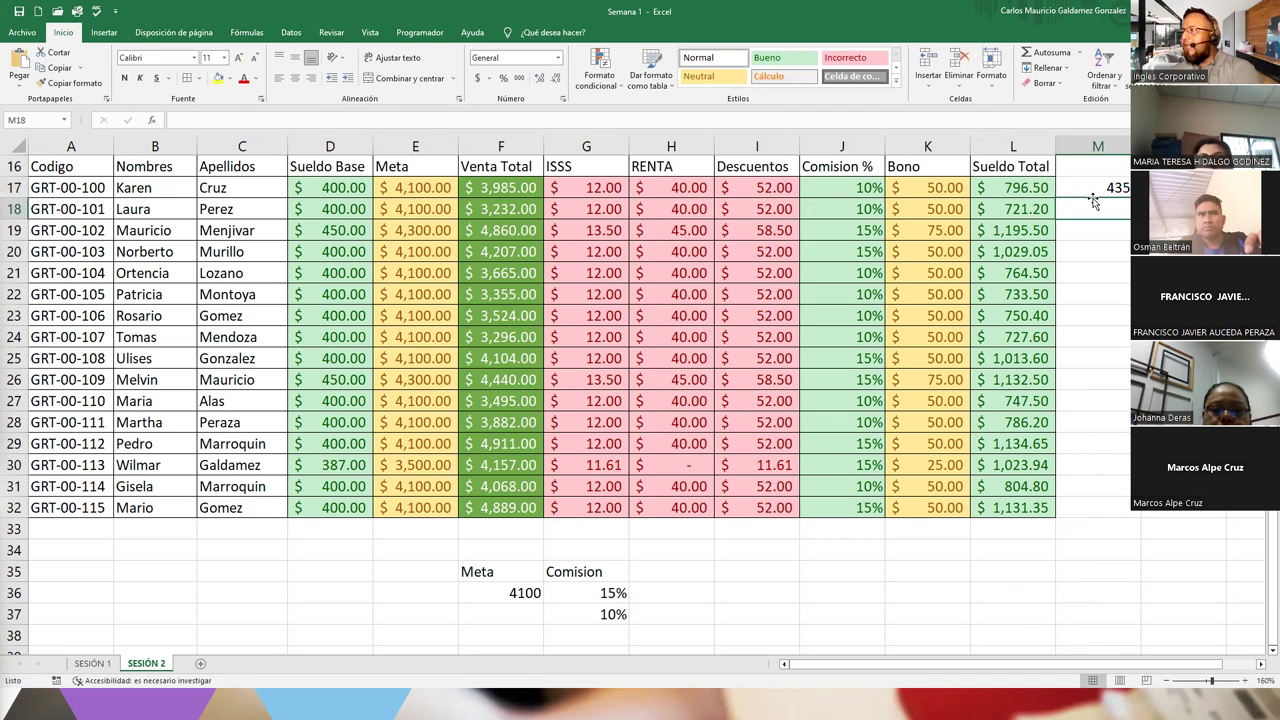
Re-enter the Comision % formula in J17 without changes to force the random number in M17 to recalculate.
{"action": "left_click", "coordinate": [853, 204]}
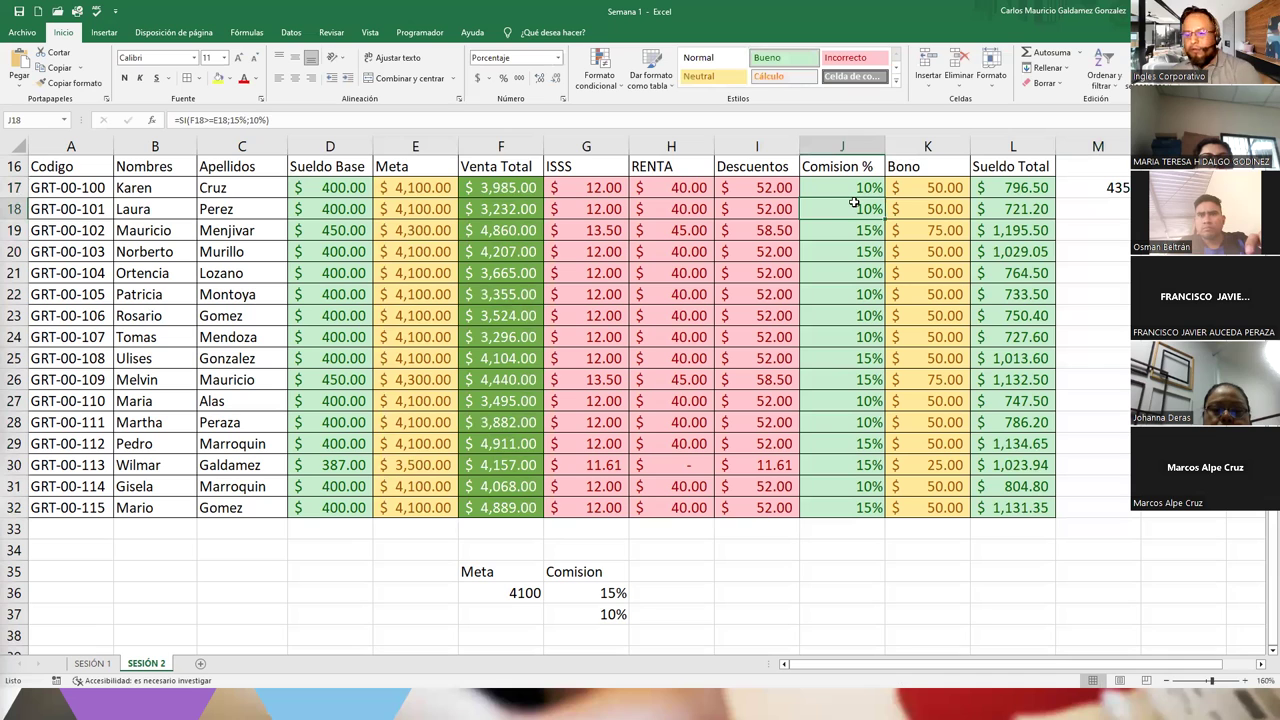
{"action": "left_click", "coordinate": [848, 188]}
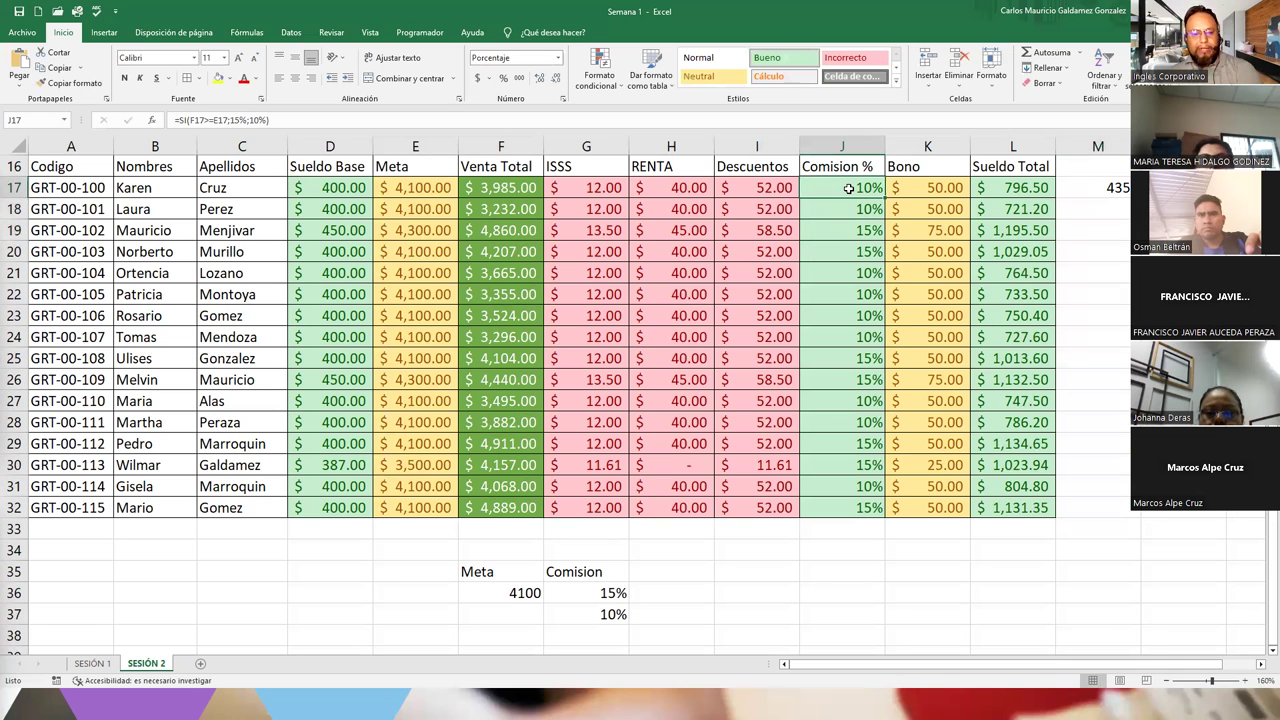
{"action": "double_click", "coordinate": [848, 188]}
{"action": "key", "text": "Return"}
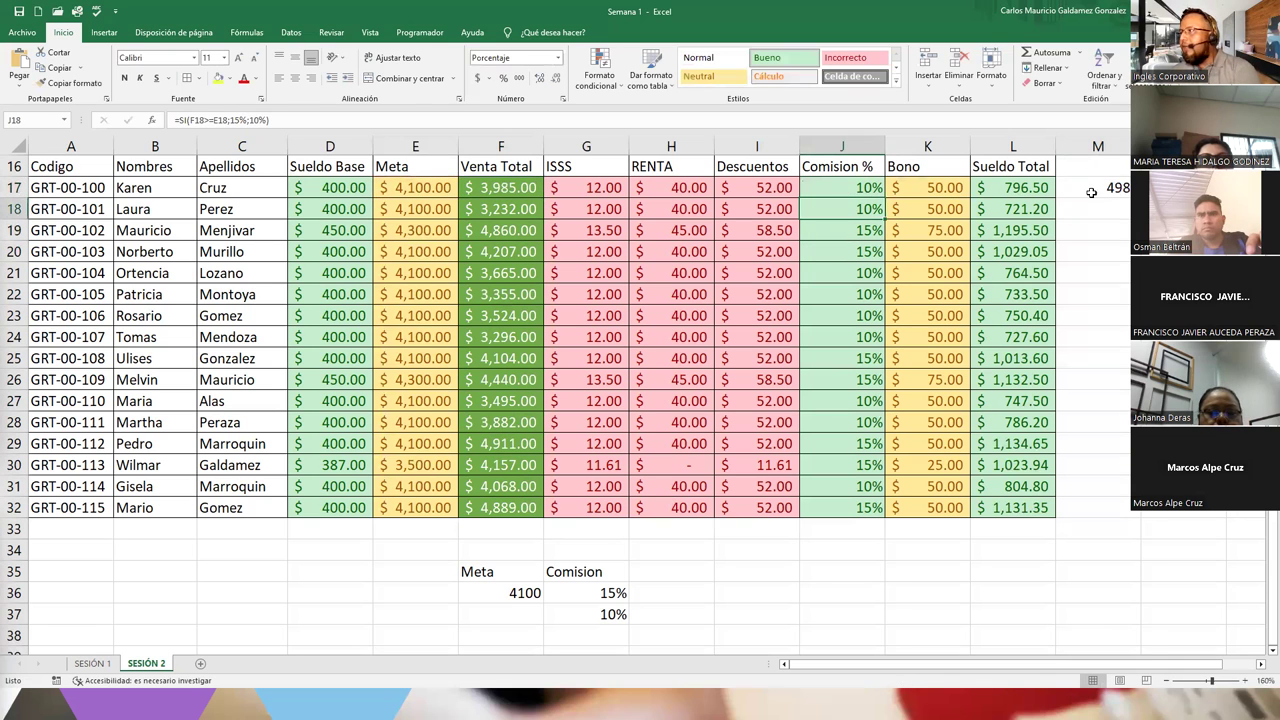
Copy the random number from M17 and paste it as a fixed value in M21.
{"action": "left_click", "coordinate": [1092, 192]}
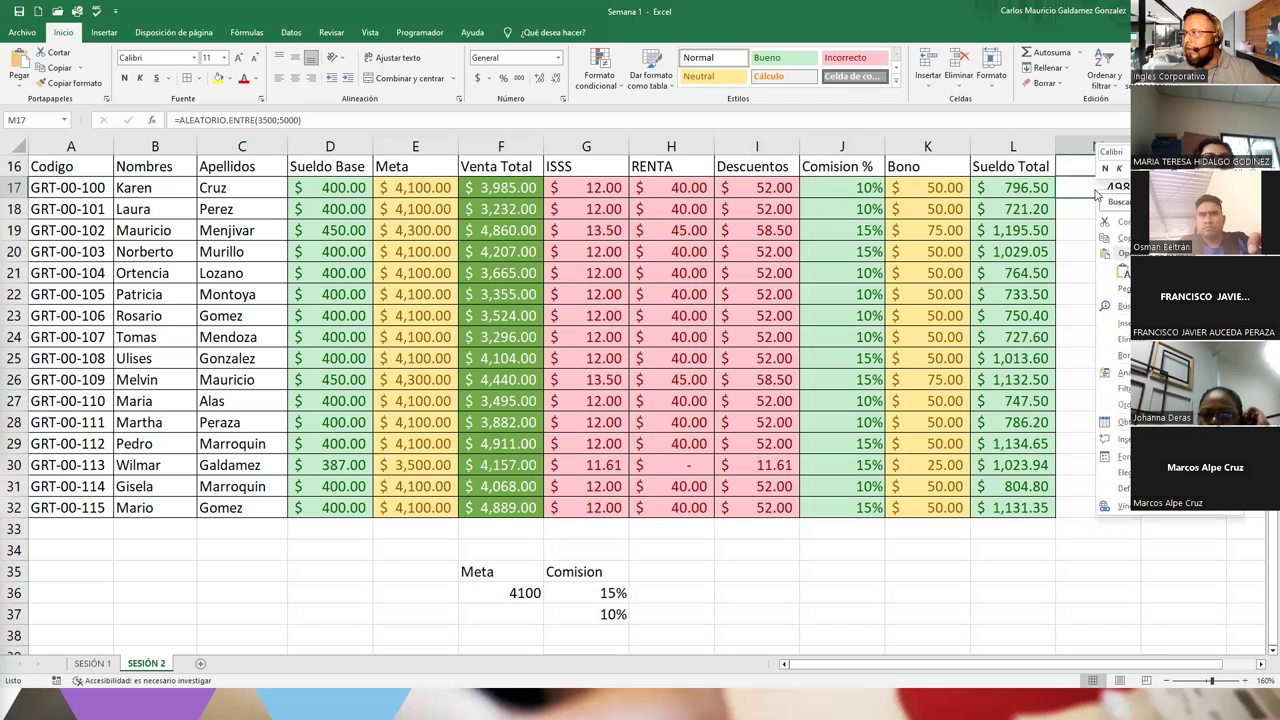
{"action": "key", "text": "ctrl+c"}
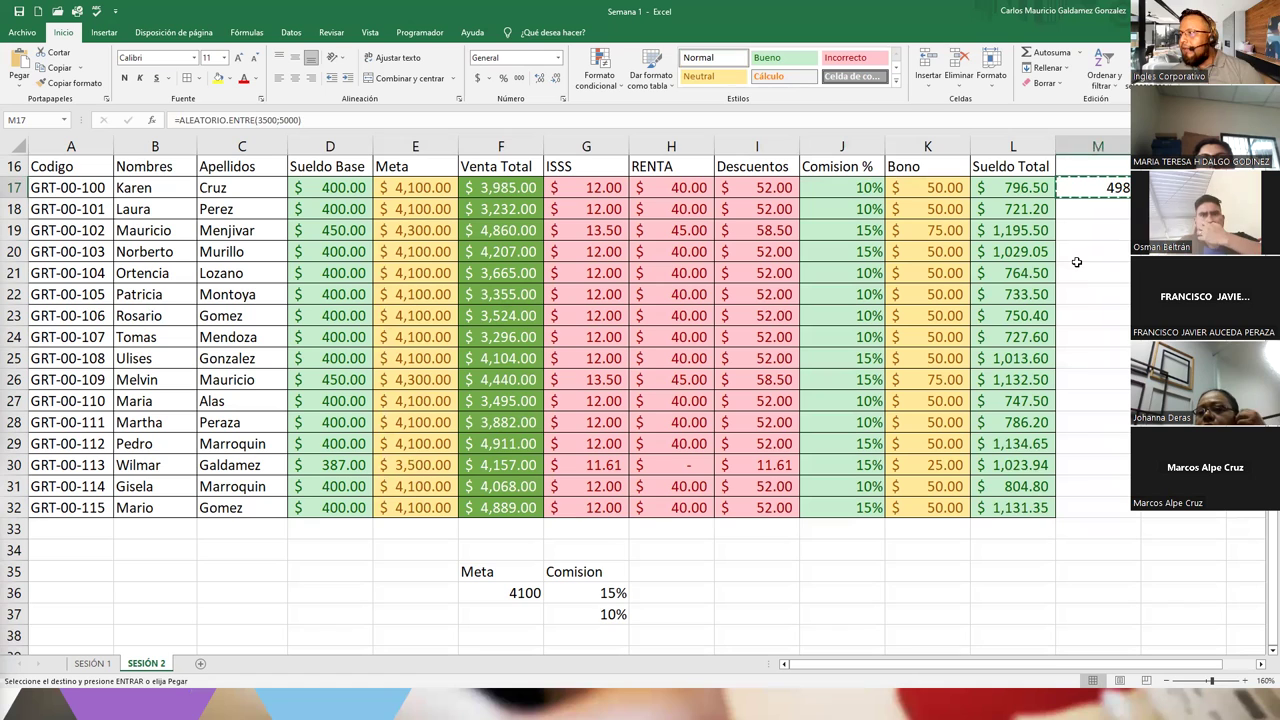
{"action": "right_click", "coordinate": [1089, 273]}
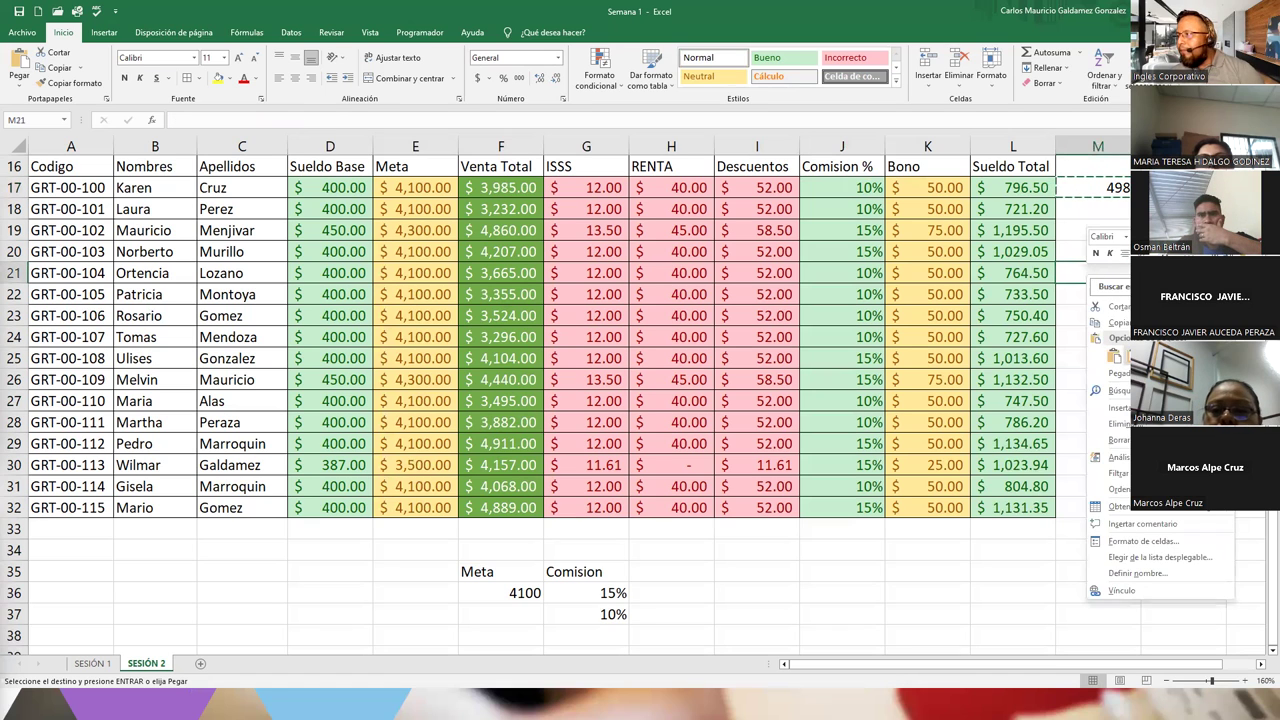
{"action": "left_click", "coordinate": [1114, 357]}
{"action": "left_click", "coordinate": [1109, 318]}
Replace the formula in M17 with the fixed value from M21, and clear M21.
{"action": "left_click", "coordinate": [1098, 271]}
{"action": "key", "text": "ctrl+c"}
{"action": "left_click", "coordinate": [1103, 188]}
{"action": "key", "text": "ctrl+v"}
{"action": "left_click", "coordinate": [1102, 231]}
{"action": "left_click", "coordinate": [1107, 187]}
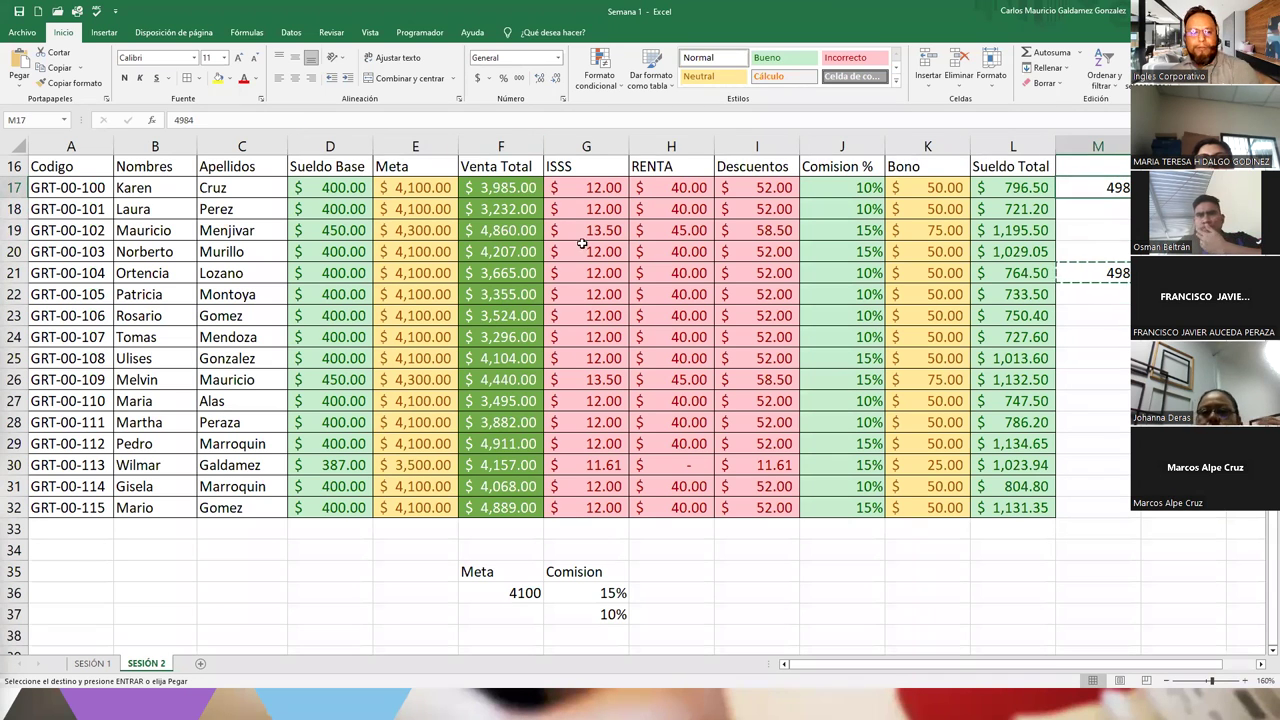
{"action": "left_click", "coordinate": [1083, 271]}
{"action": "key", "text": "Delete"}
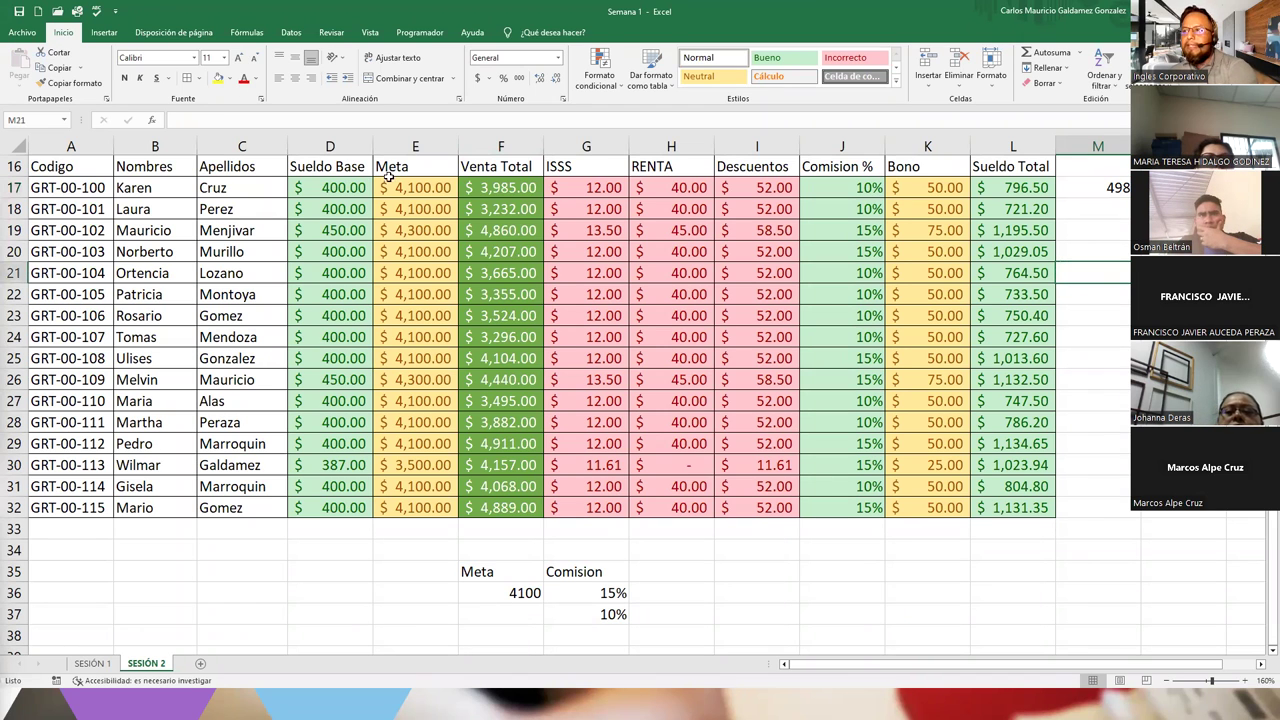
Clear the trial number in M17 and the Venta Total amounts in F17:F32, and check the Comision % column.
{"action": "left_click_drag", "start_coordinate": [520, 188], "coordinate": [521, 509]}
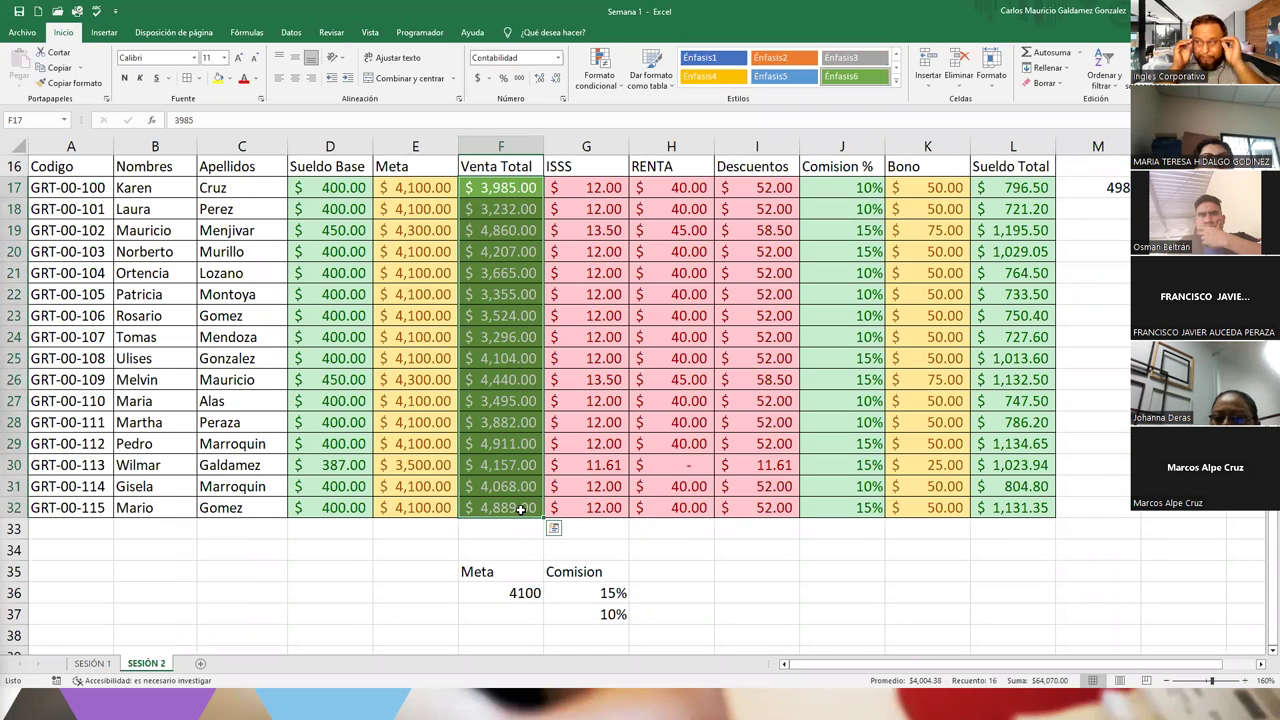
{"action": "left_click", "coordinate": [1121, 179]}
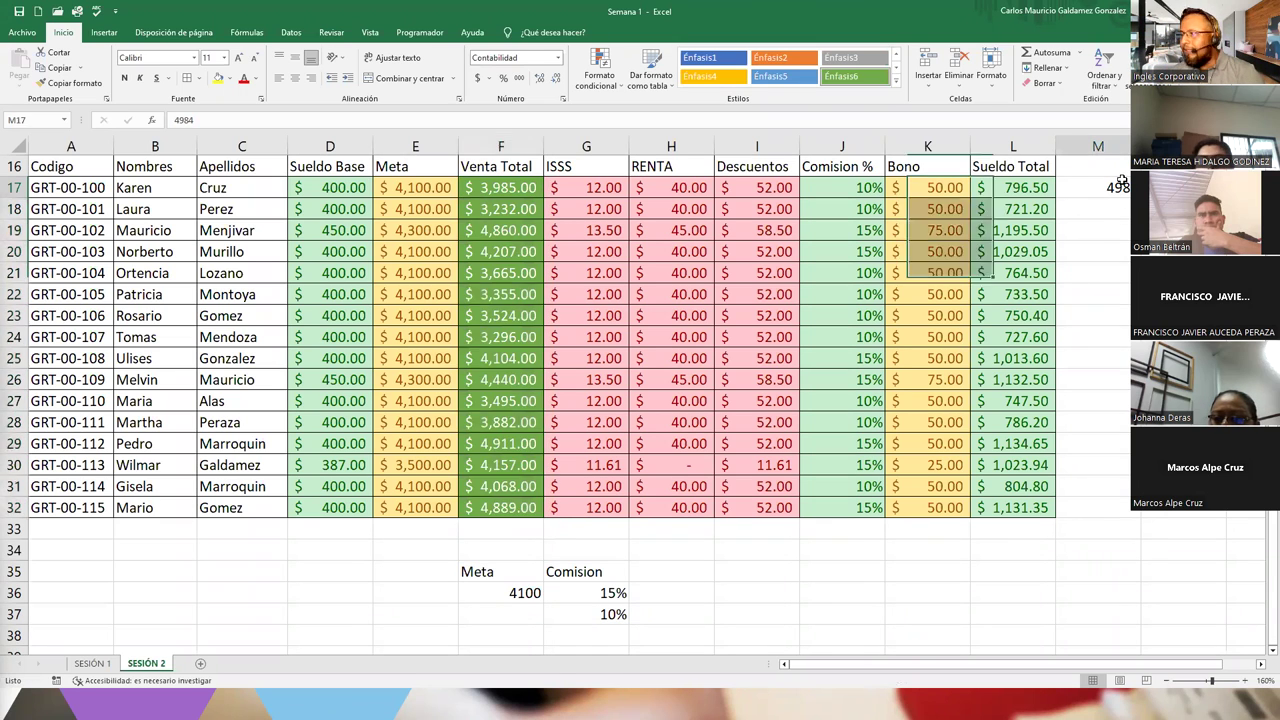
{"action": "left_click_drag", "start_coordinate": [477, 192], "coordinate": [494, 510]}
{"action": "key", "text": "Delete"}
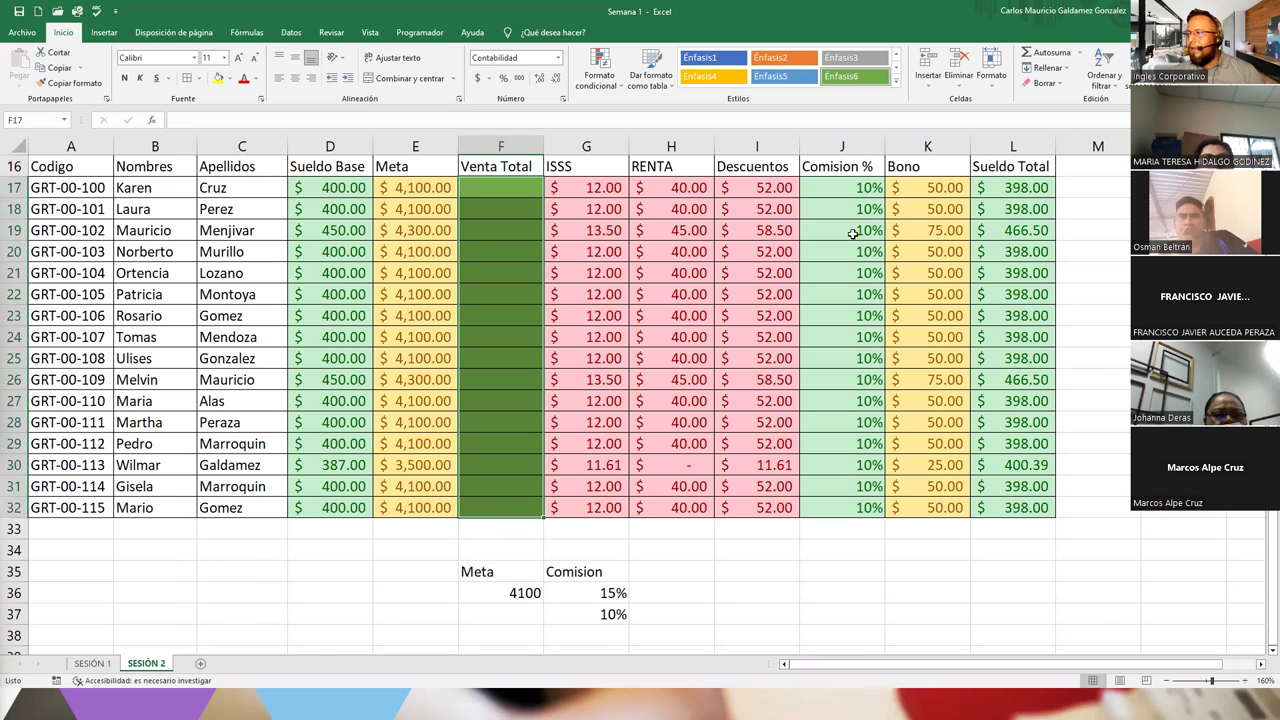
{"action": "left_click_drag", "start_coordinate": [829, 190], "coordinate": [814, 504]}
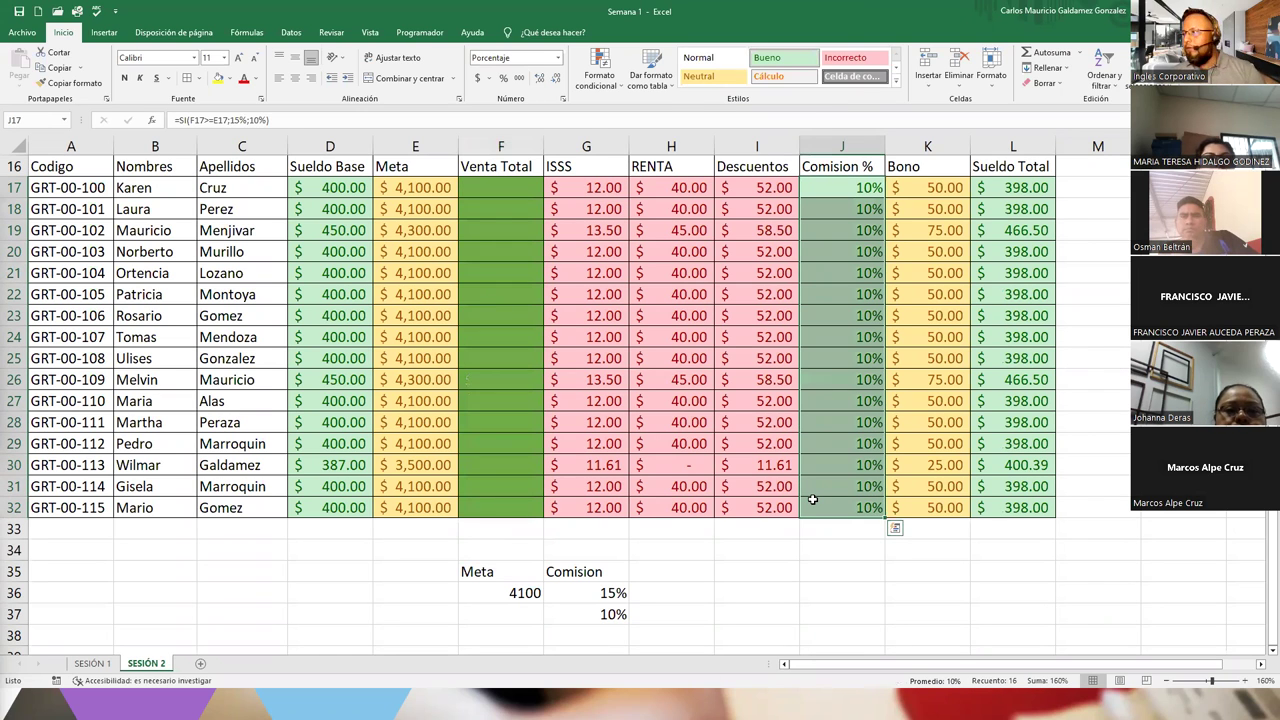
Enter =ALEATORIO.ENTRE(3550;5000) as the Venta Total in F17 and fill it down to F32.
{"action": "left_click", "coordinate": [494, 191]}
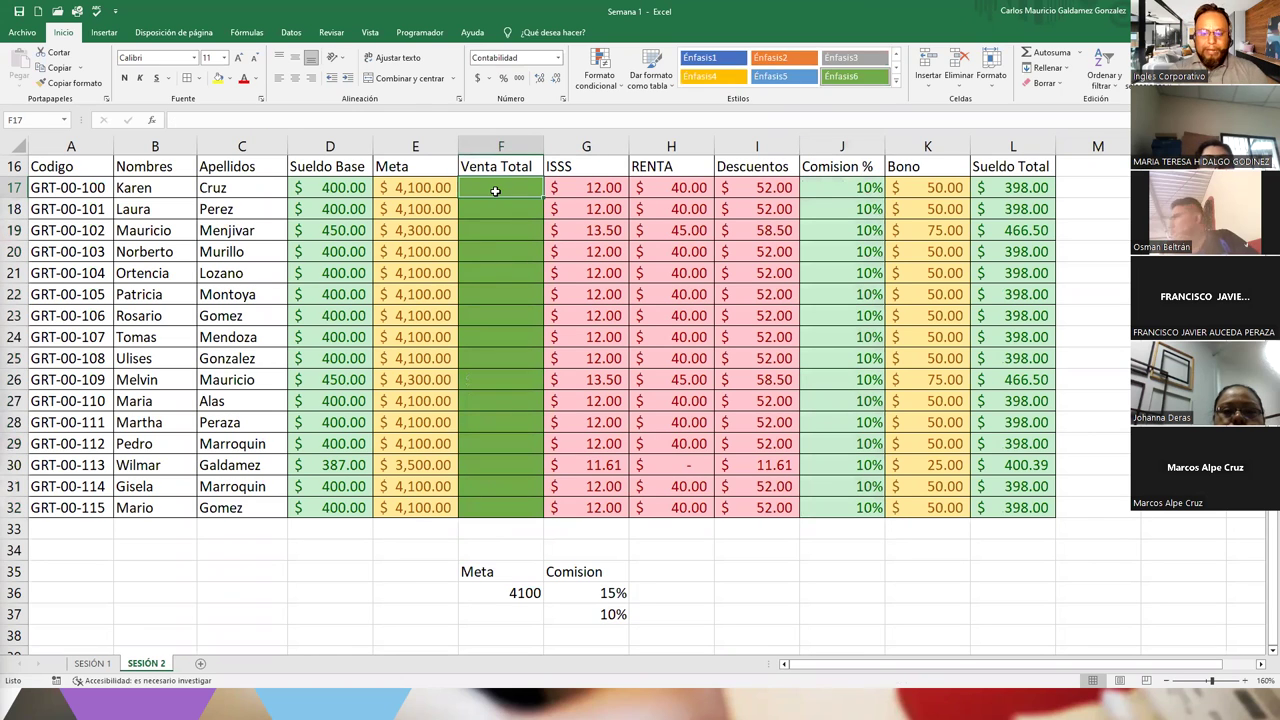
{"action": "type", "text": "=ale"}
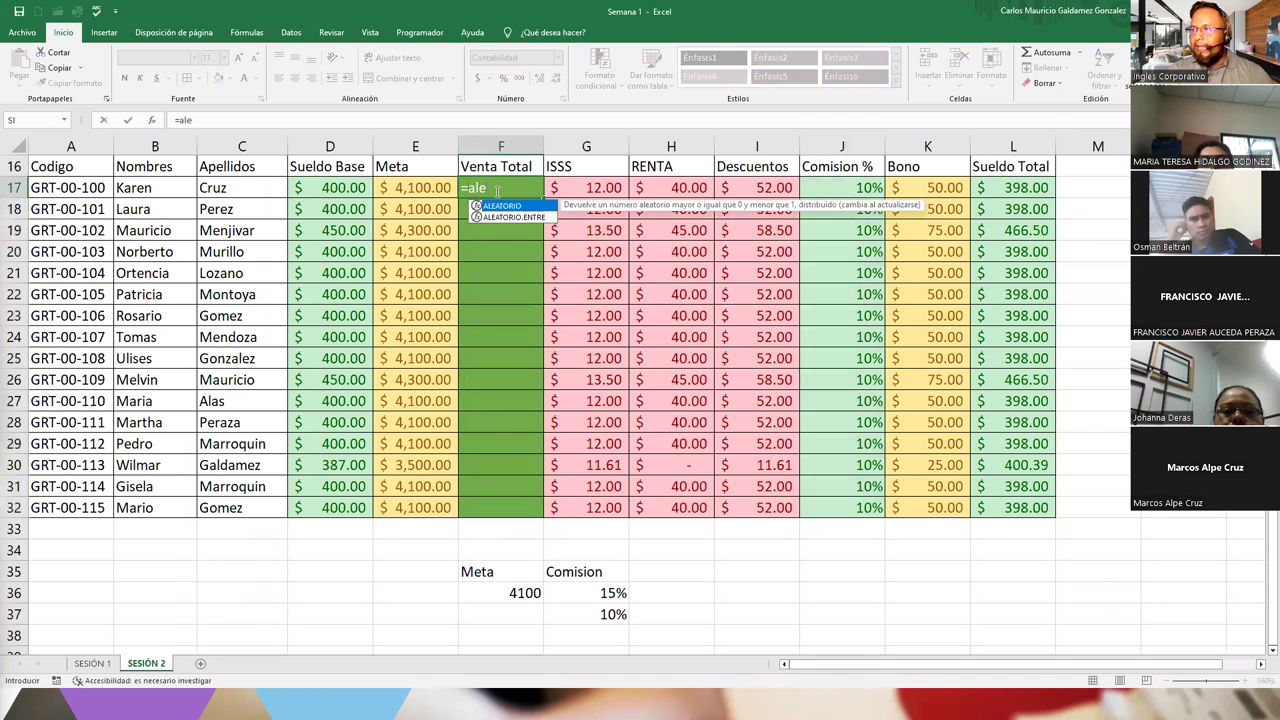
{"action": "key", "text": "Down"}
{"action": "key", "text": "Tab"}
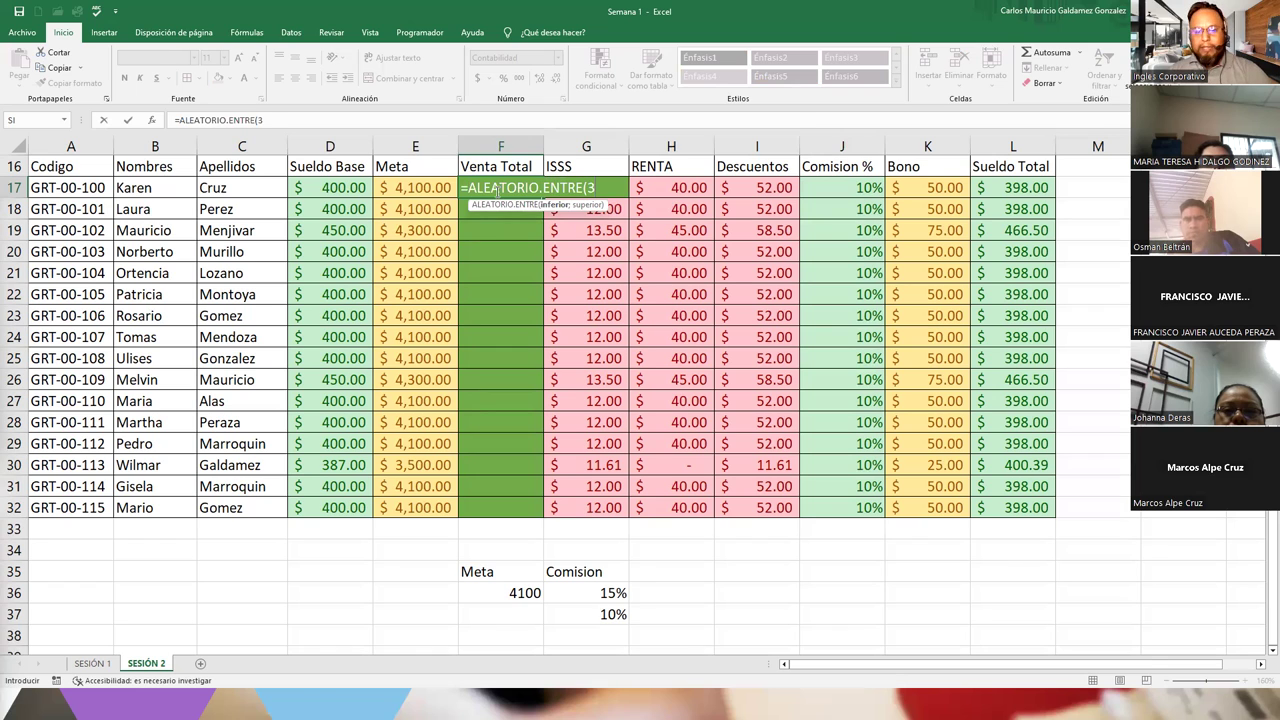
{"action": "type", "text": "3550;"}
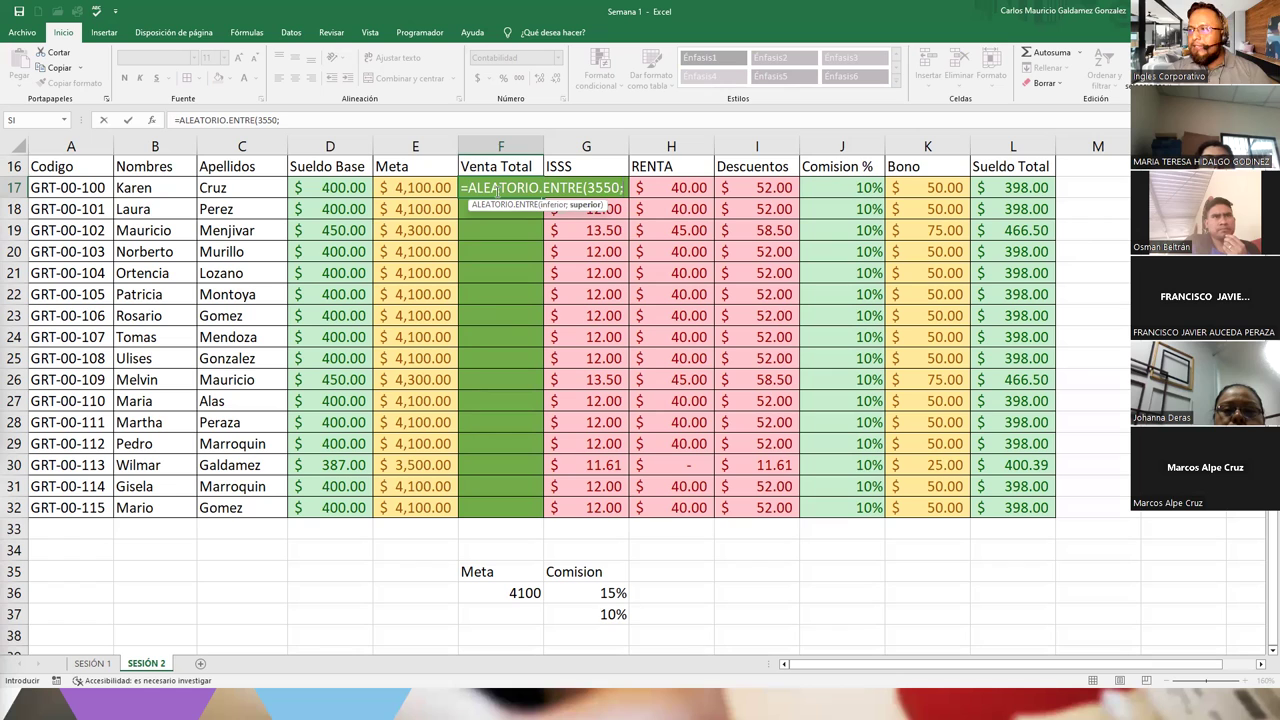
{"action": "type", "text": "5000)"}
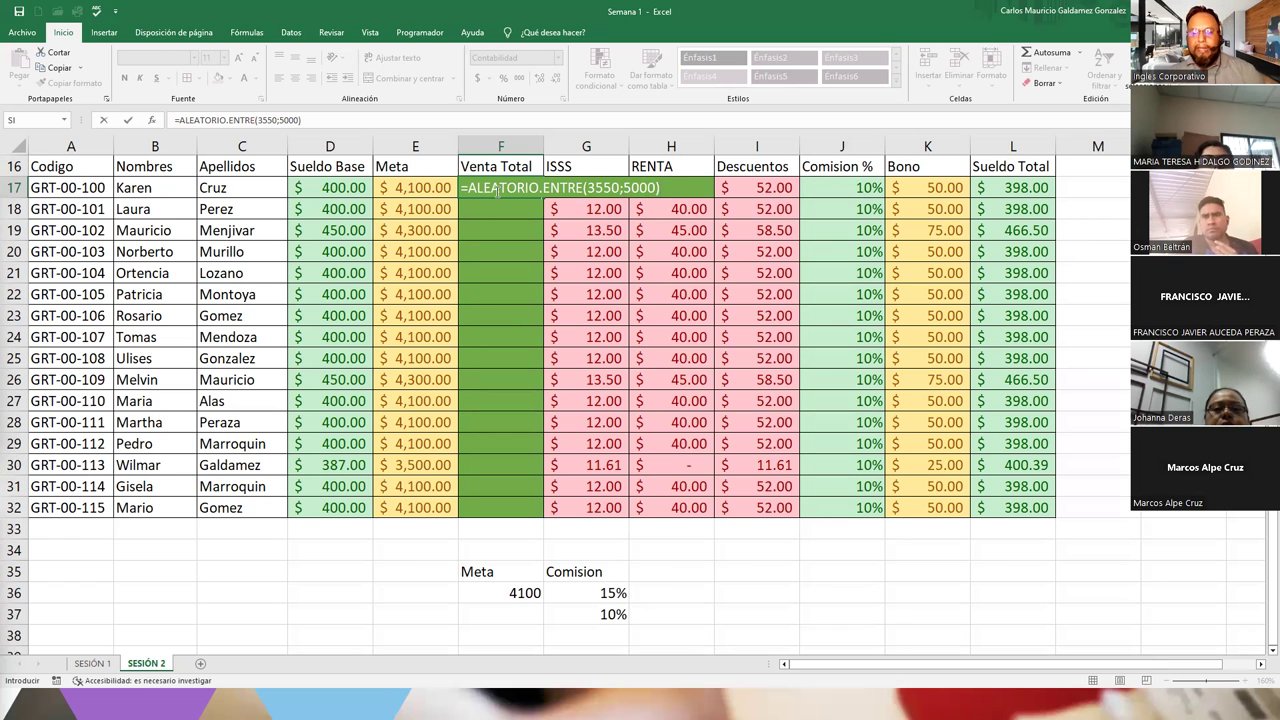
{"action": "key", "text": "Return"}
{"action": "left_click", "coordinate": [497, 188]}
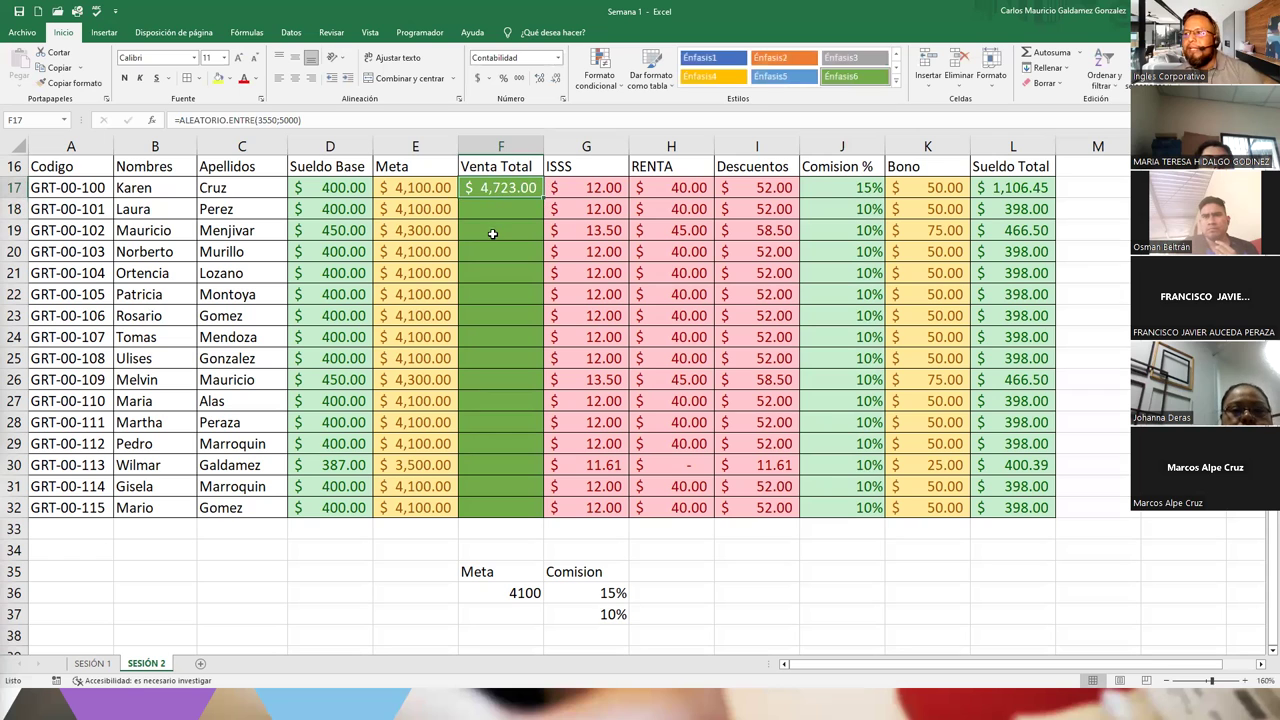
{"action": "double_click", "coordinate": [543, 196]}
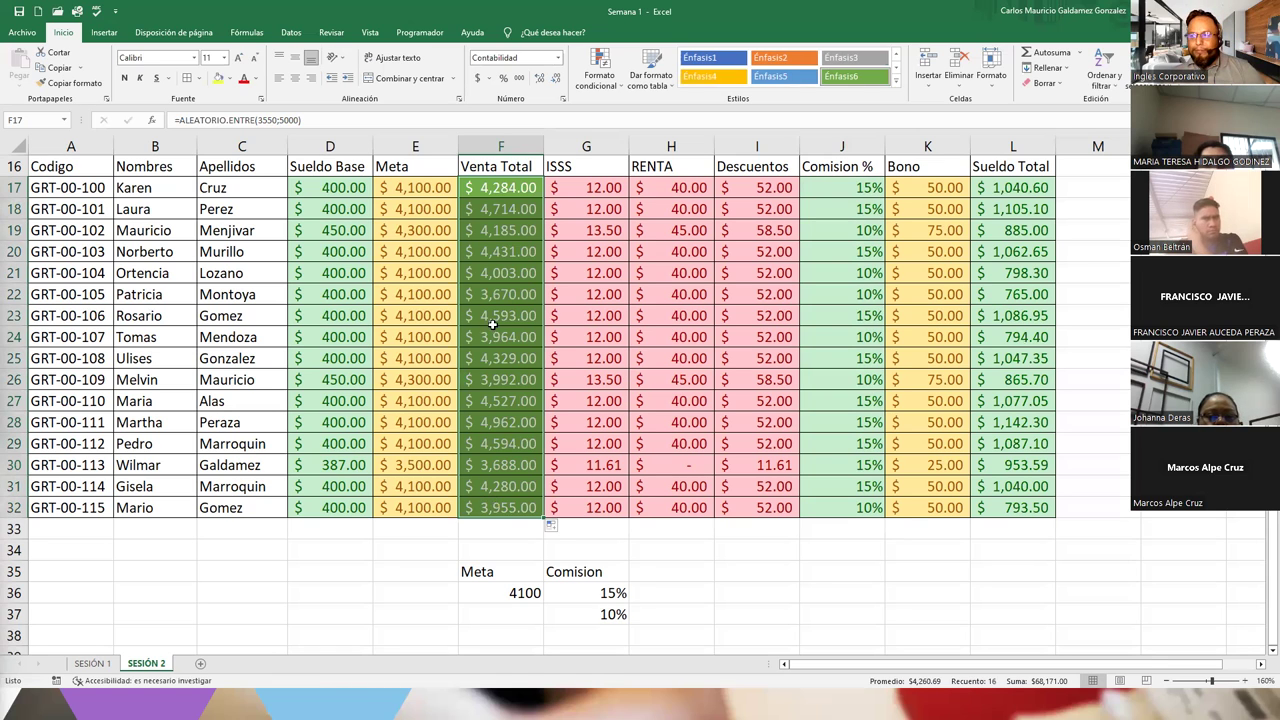
Copy the Venta Total range F17:F32 and paste it over itself as fixed values in place of the random formulas.
{"action": "left_click_drag", "start_coordinate": [500, 187], "coordinate": [498, 504]}
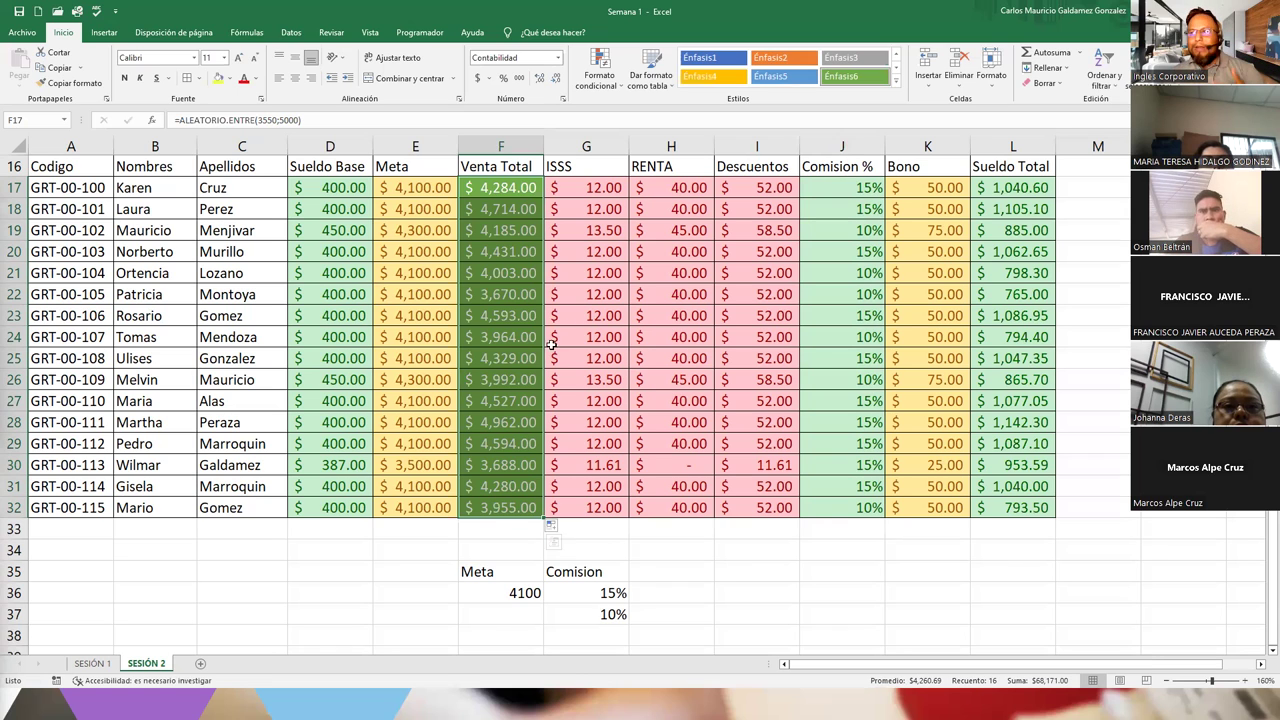
{"action": "right_click", "coordinate": [506, 188]}
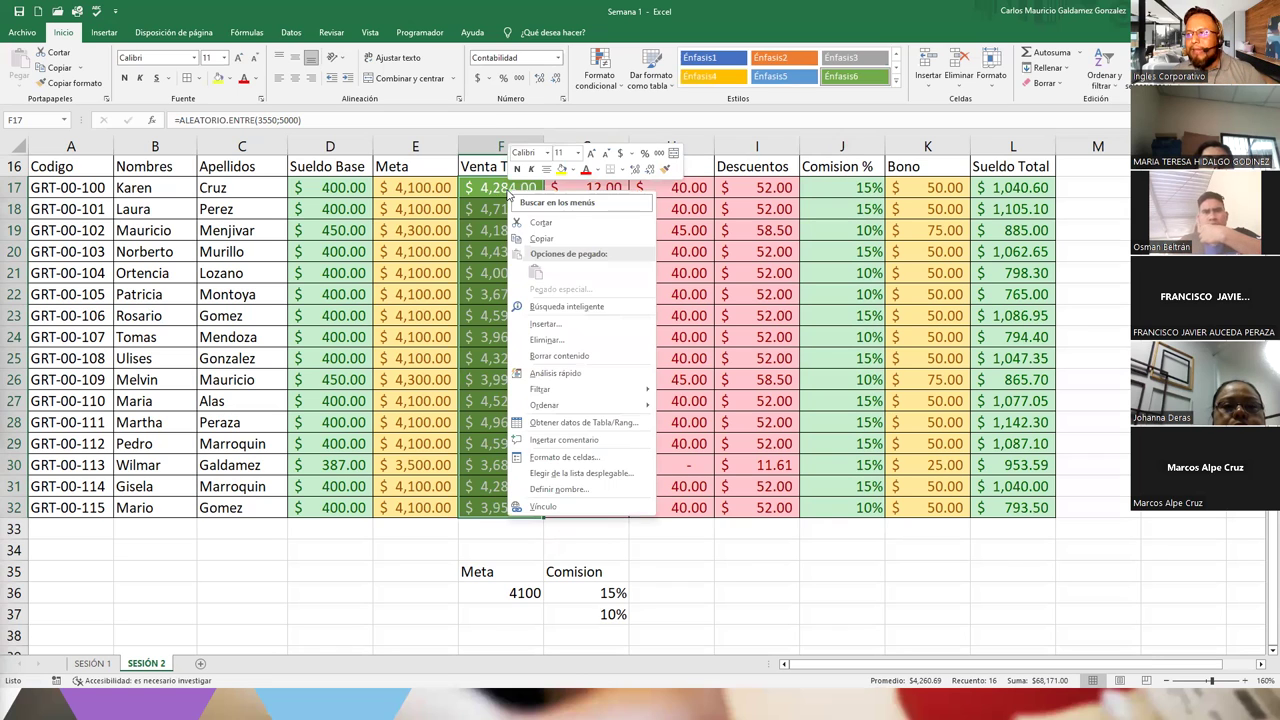
{"action": "left_click", "coordinate": [538, 238]}
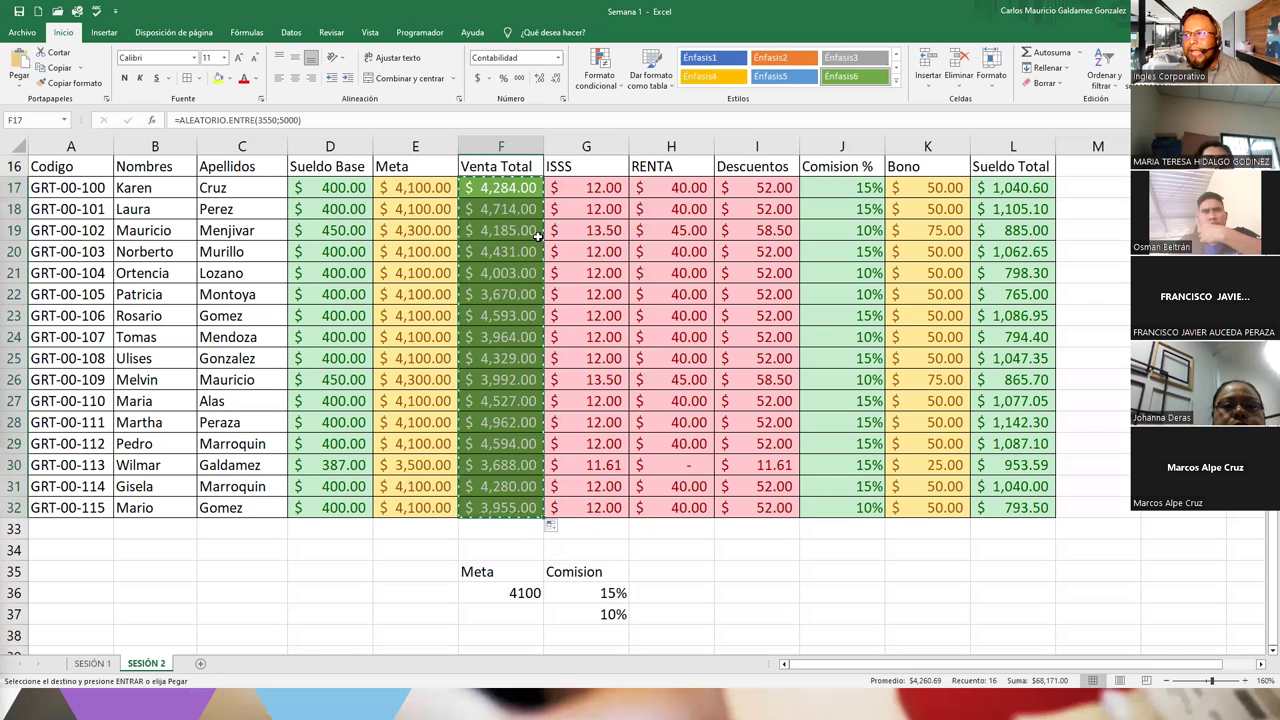
{"action": "right_click", "coordinate": [489, 189]}
{"action": "left_click", "coordinate": [536, 270]}
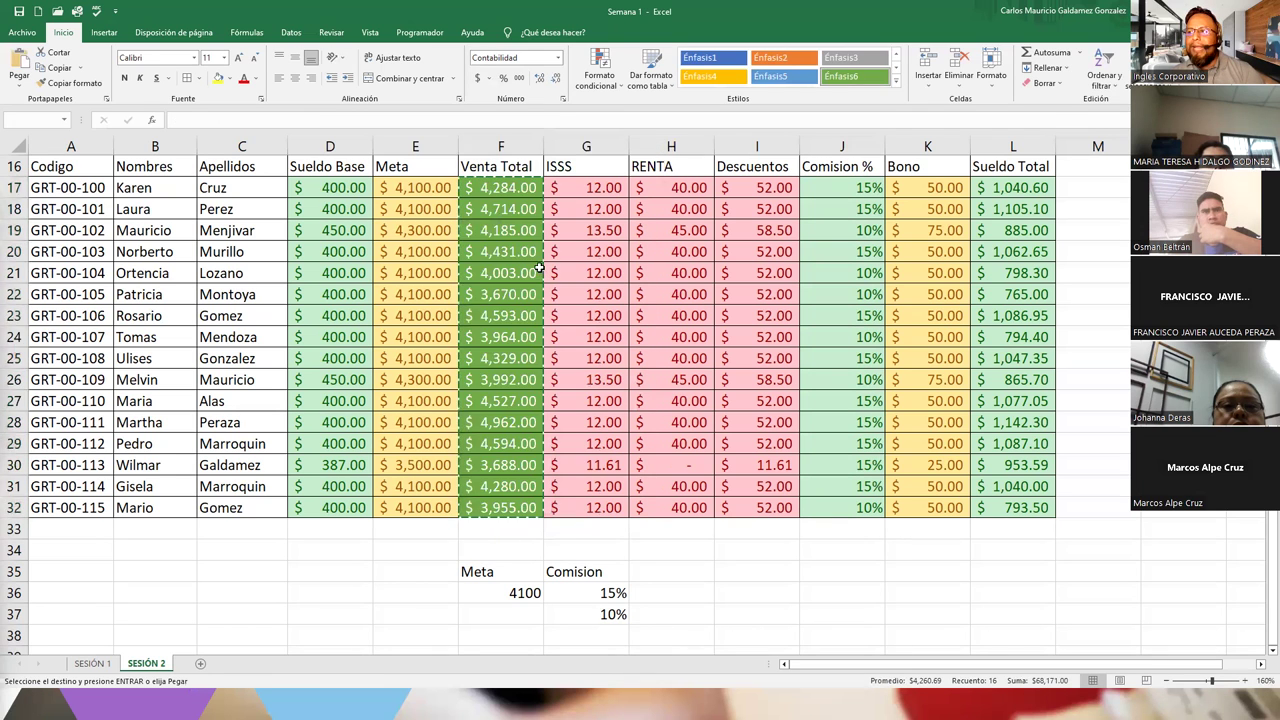
{"action": "left_click", "coordinate": [487, 189]}
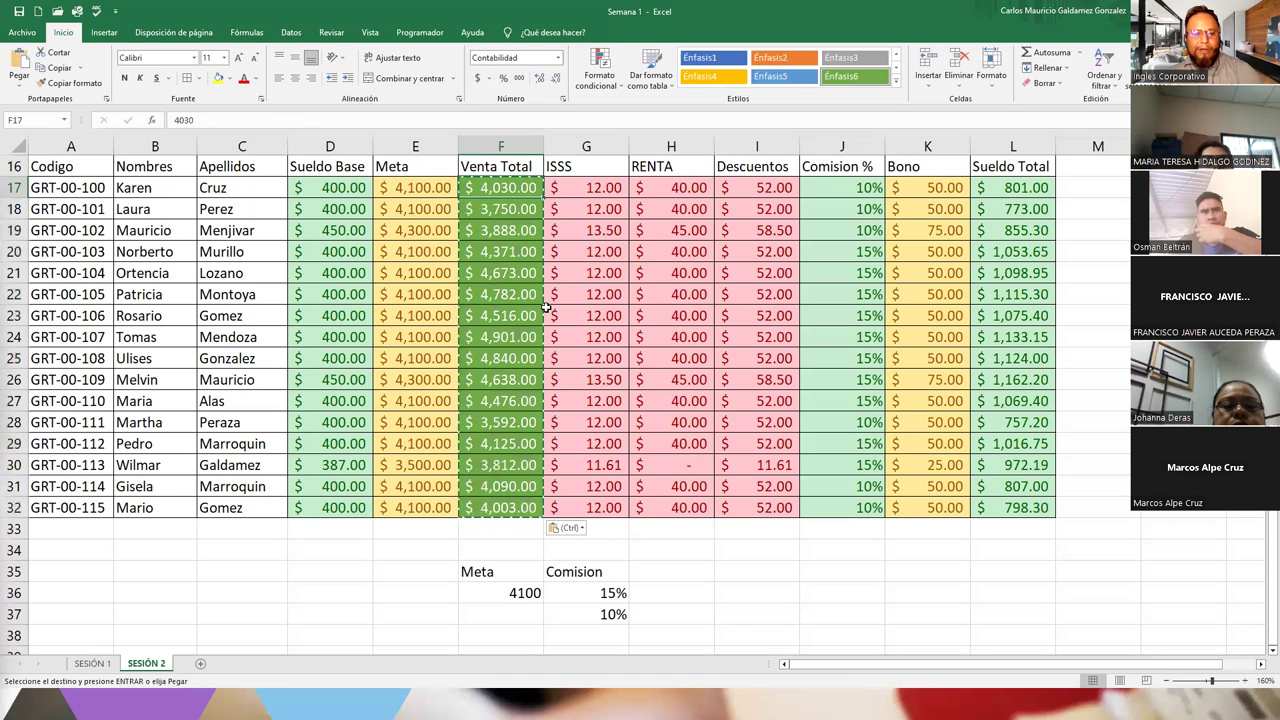
{"action": "key", "text": "Escape"}
Inspect the contents of F17 and F18 to verify whether they hold plain numbers or formulas.
{"action": "key", "text": "F2"}
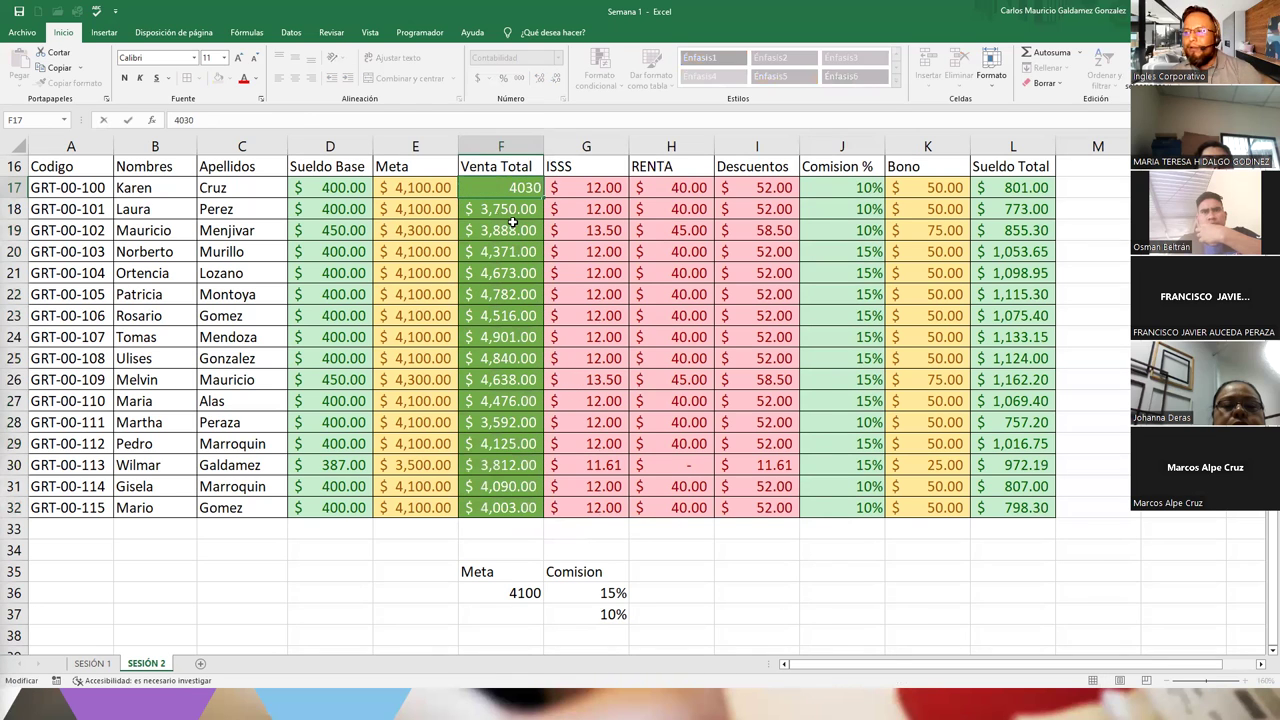
{"action": "key", "text": "Return"}
{"action": "key", "text": "F2"}
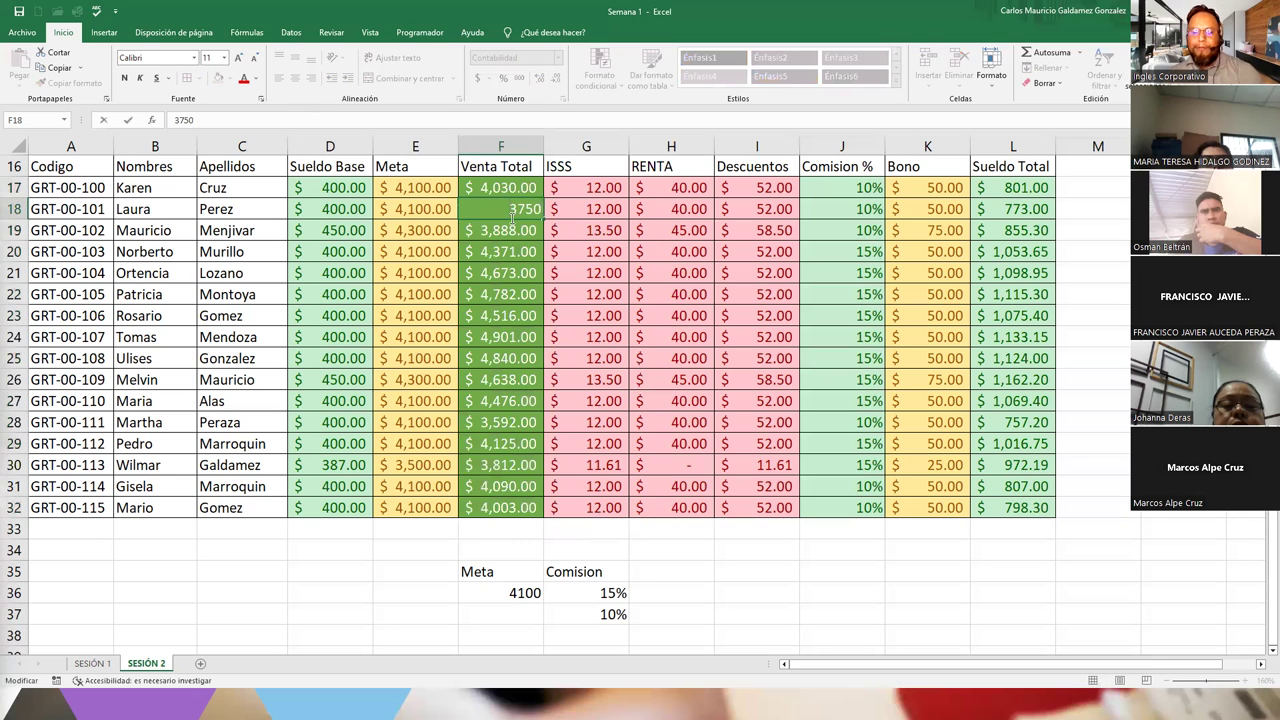
{"action": "key", "text": "Return"}
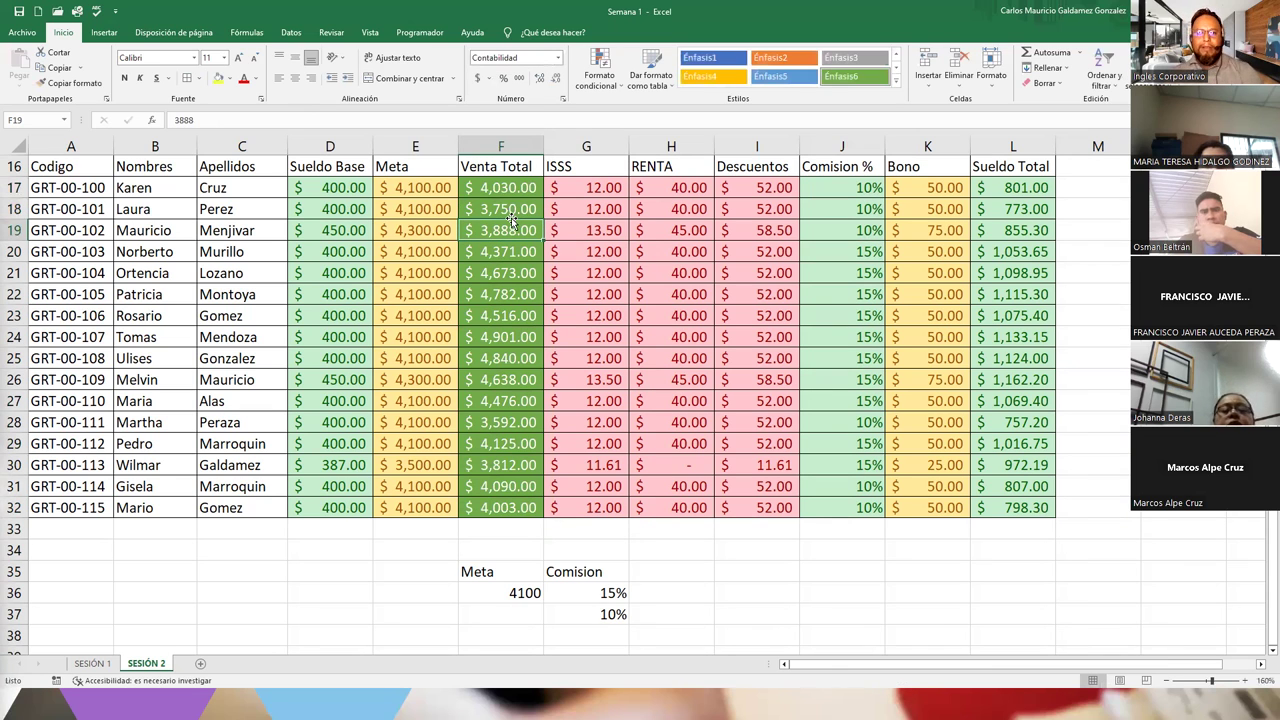
{"action": "key", "text": "Up"}
{"action": "key", "text": "Up"}
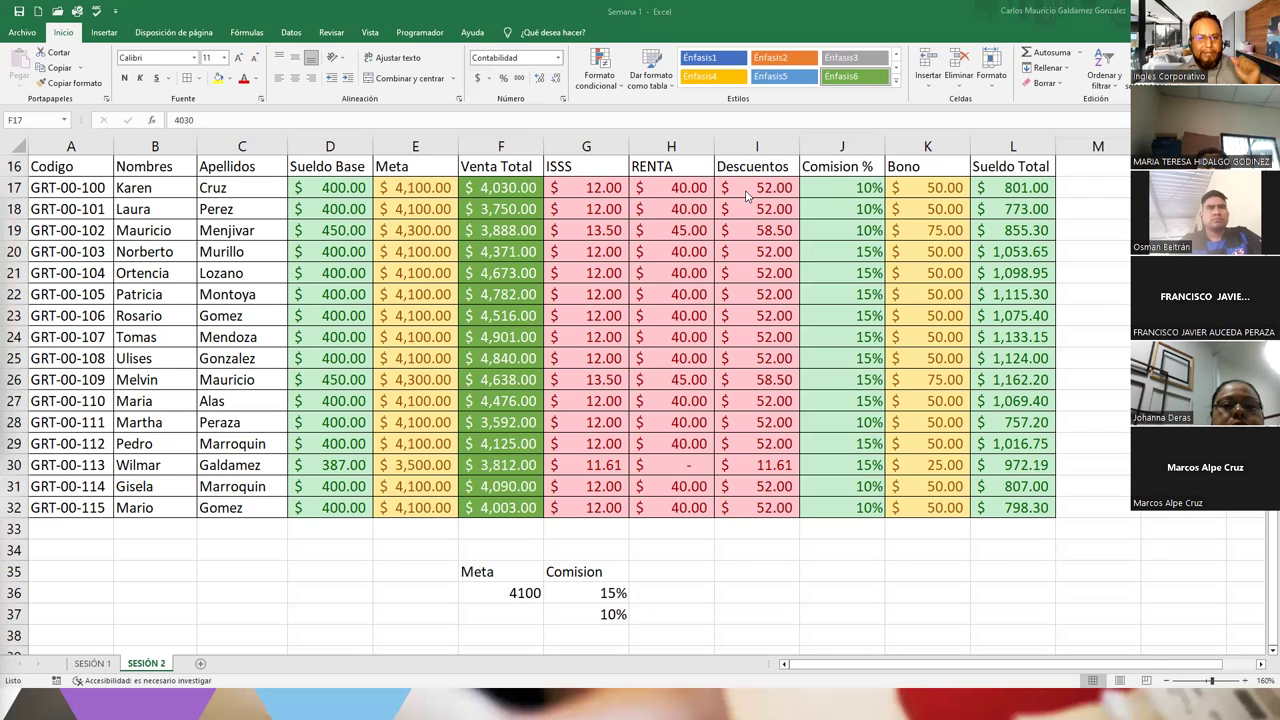
Repeat the values-only paste of the Venta Total amounts onto F17:F32 and end copy mode.
{"action": "left_click", "coordinate": [502, 187]}
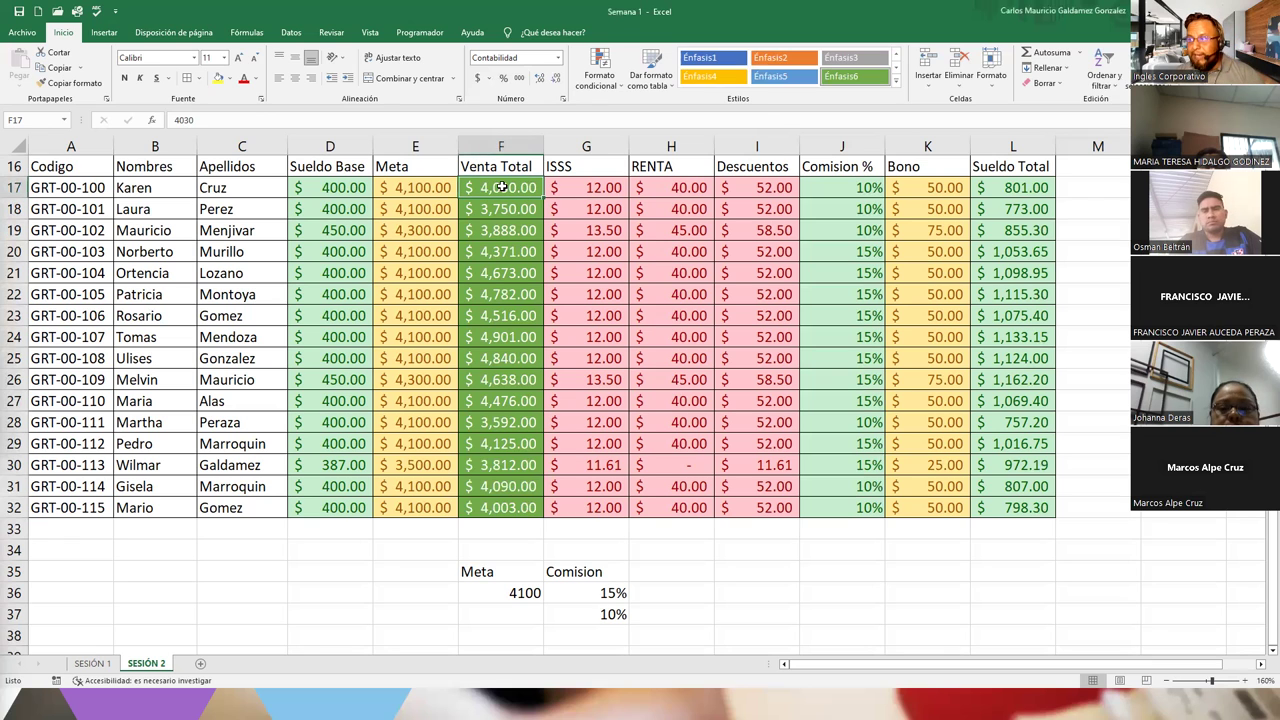
{"action": "left_click_drag", "start_coordinate": [502, 187], "coordinate": [499, 500]}
{"action": "key", "text": "ctrl+c"}
{"action": "right_click", "coordinate": [505, 190]}
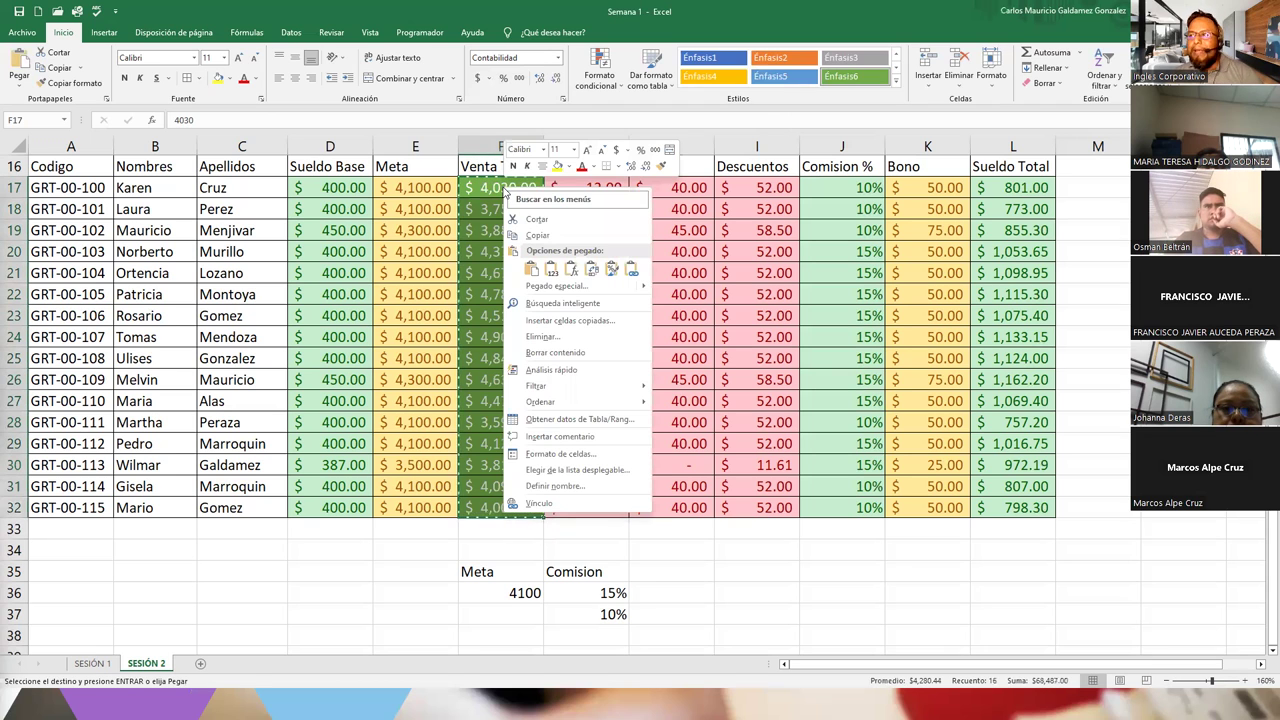
{"action": "left_click", "coordinate": [553, 273]}
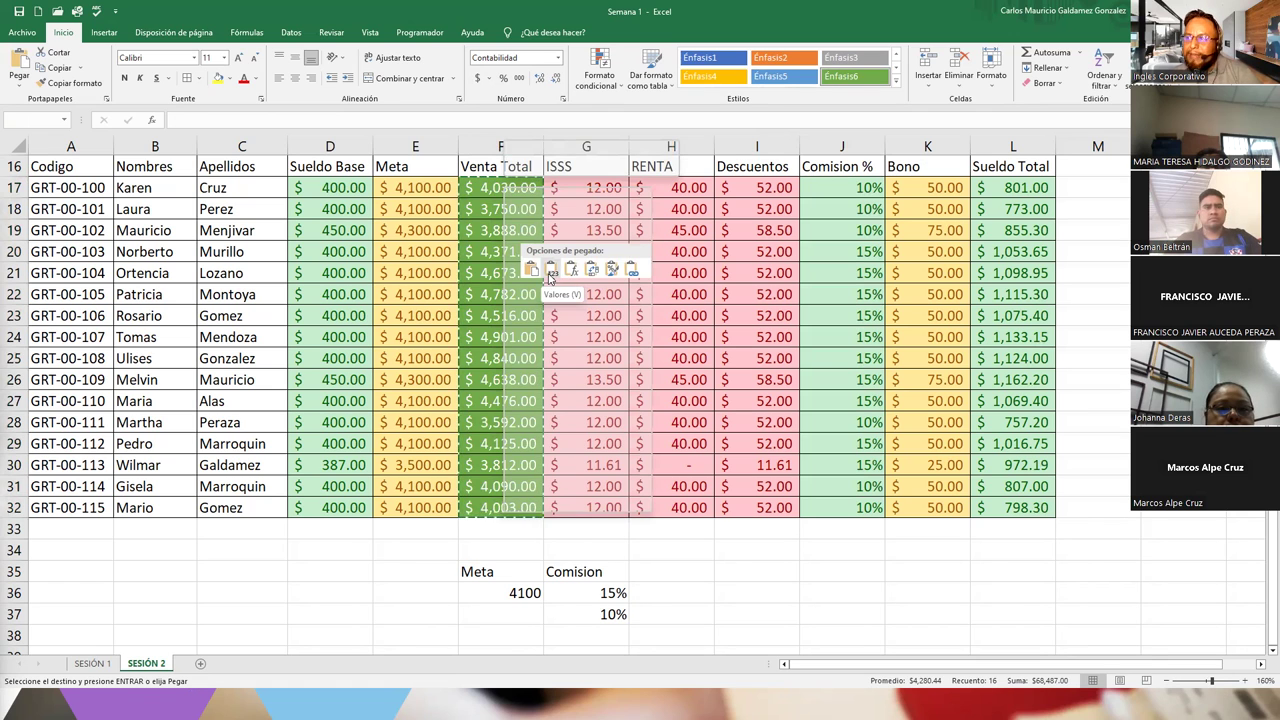
{"action": "left_click", "coordinate": [499, 251]}
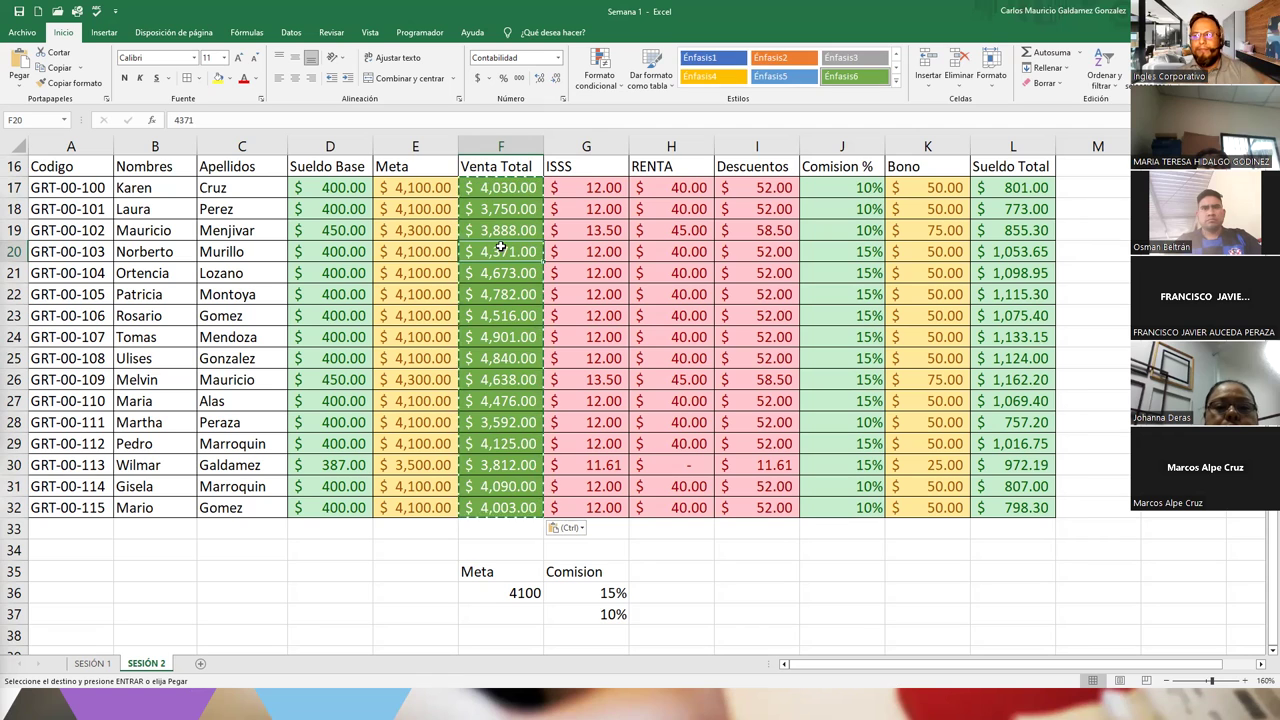
{"action": "key", "text": "Escape"}
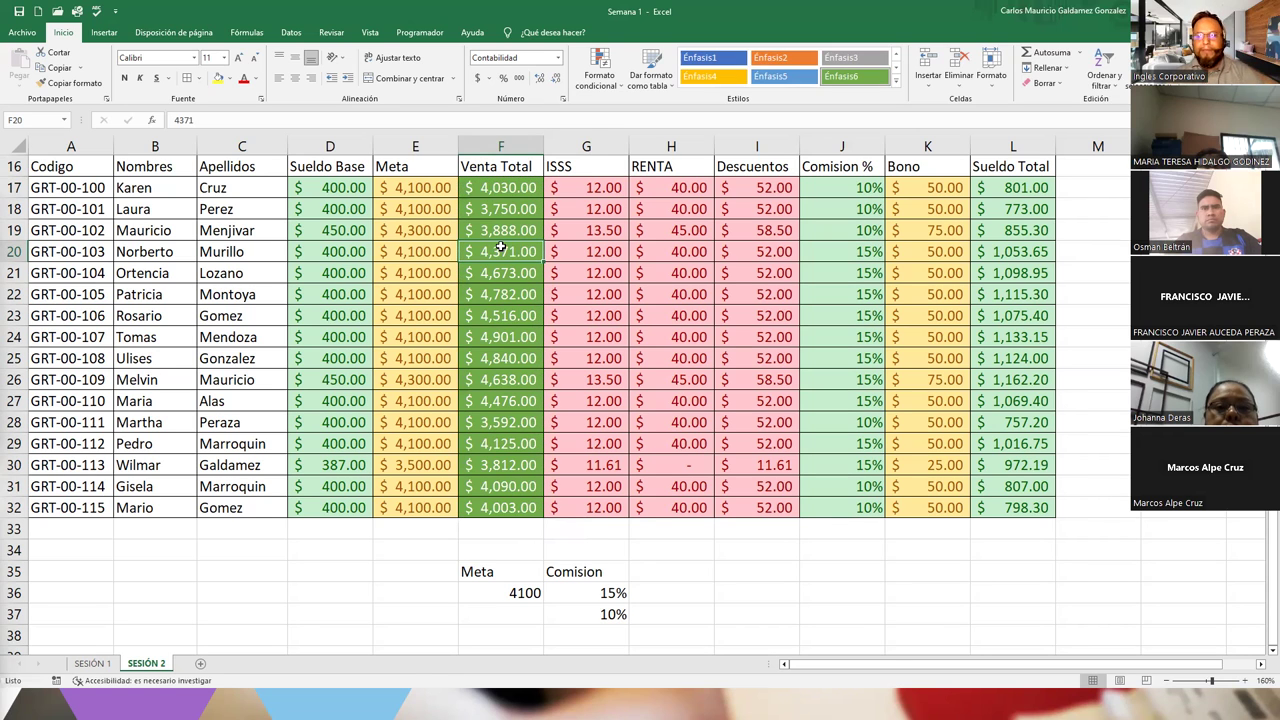
Review the Sueldo Total column, a Descuentos formula and the grades table at the start of the SESIÓN 2 sheet.
{"action": "left_click_drag", "start_coordinate": [996, 187], "coordinate": [1000, 507]}
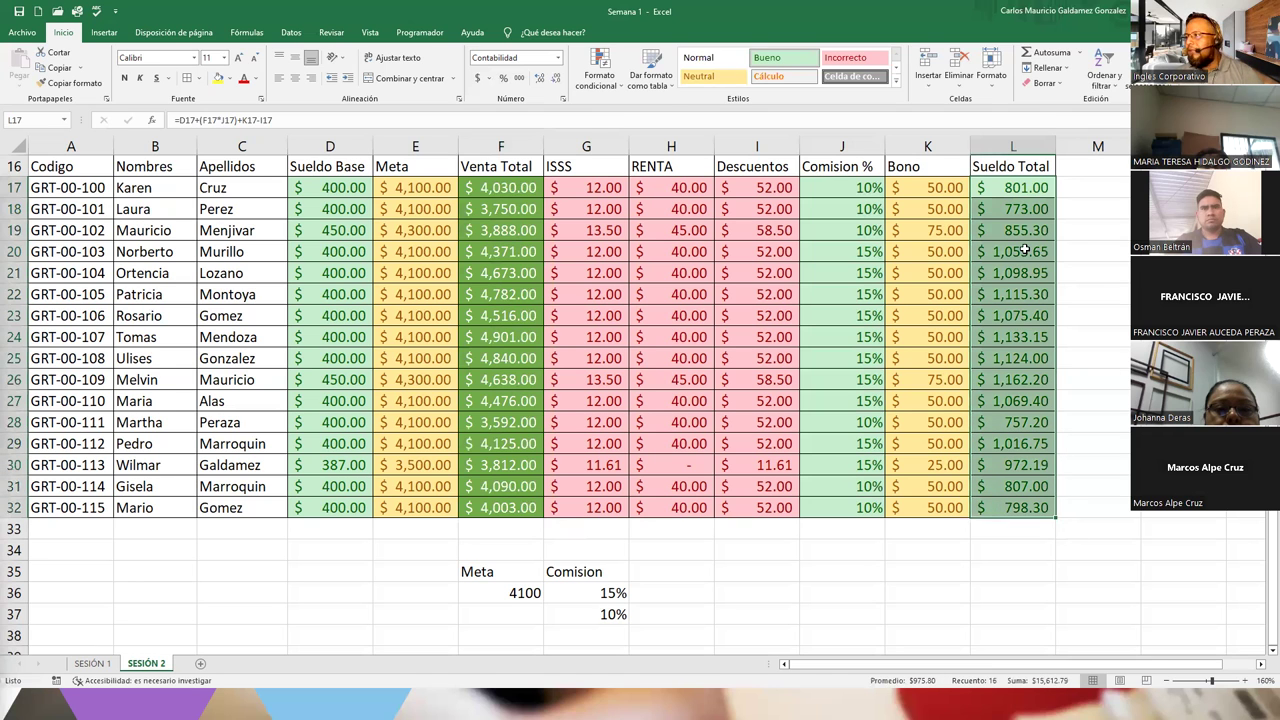
{"action": "left_click", "coordinate": [778, 292]}
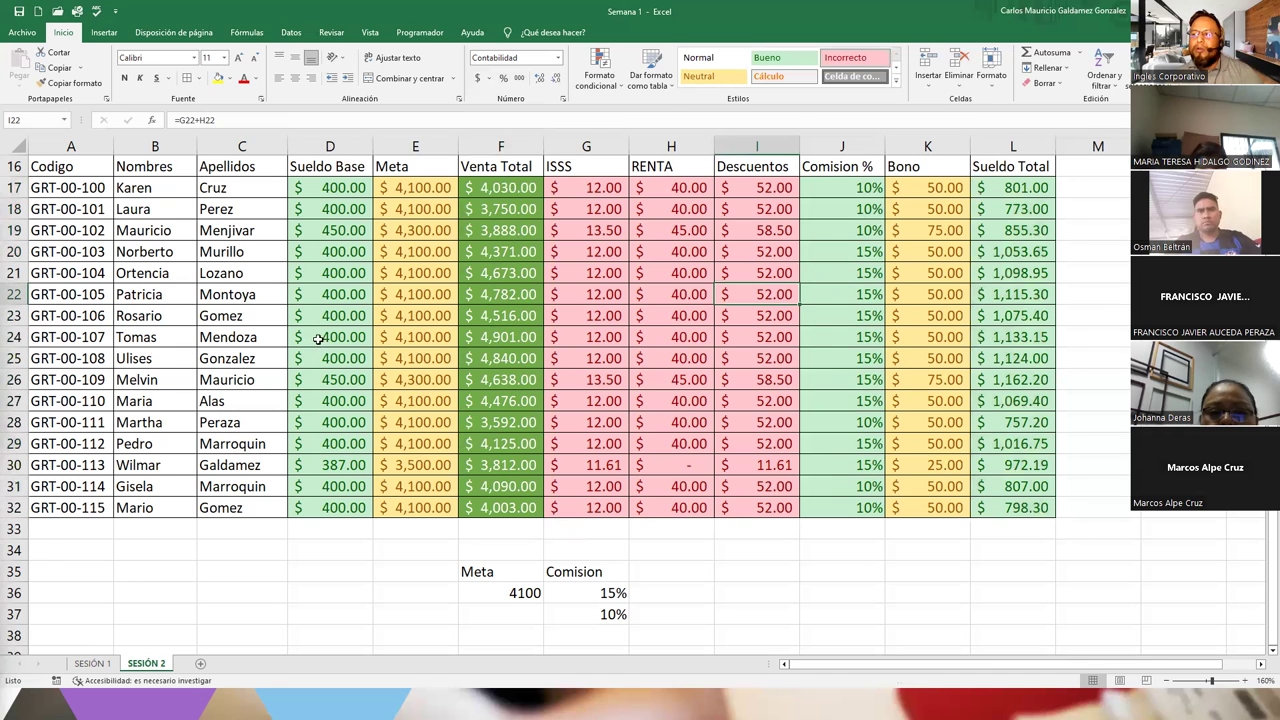
{"action": "scroll", "coordinate": [322, 348], "scroll_direction": "up", "scroll_amount": 5}
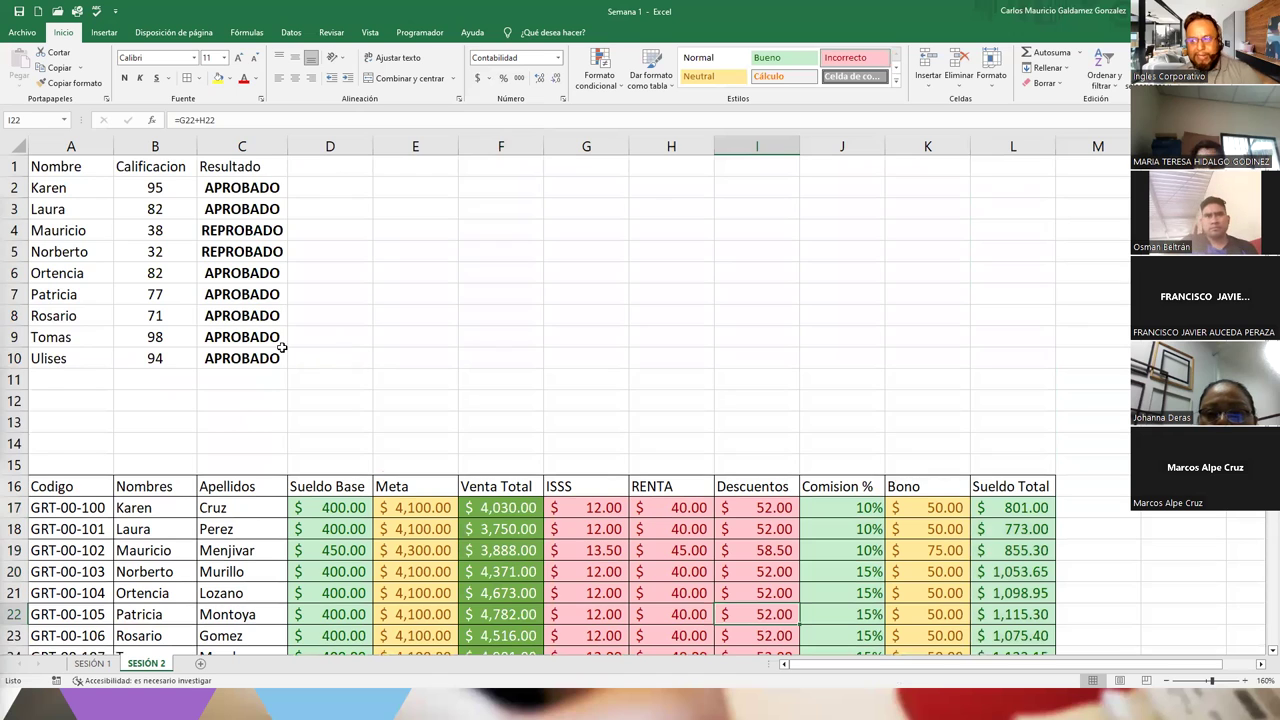
{"action": "scroll", "coordinate": [326, 358], "scroll_direction": "down", "scroll_amount": 5}
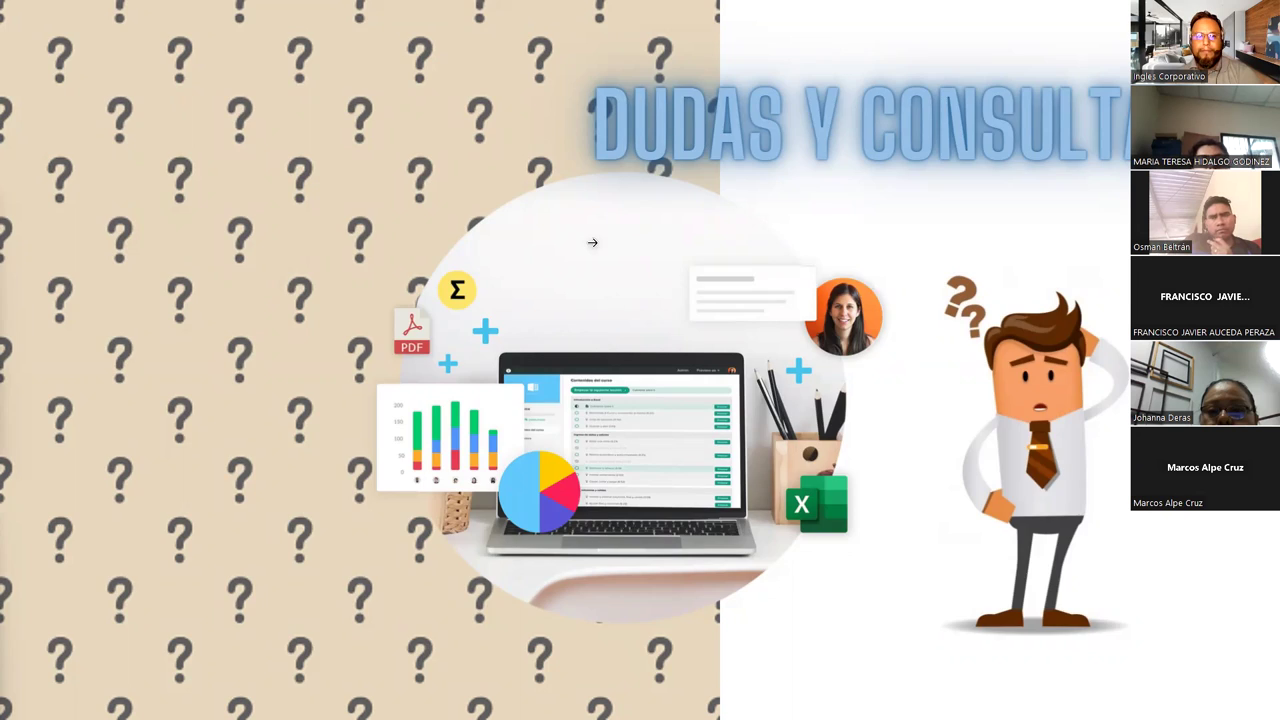
Switch to the Excel workbook and point the value-if-false argument of the RENTA formula in H17 to H30.
{"action": "key", "text": "alt+Tab"}
{"action": "left_click", "coordinate": [565, 342]}
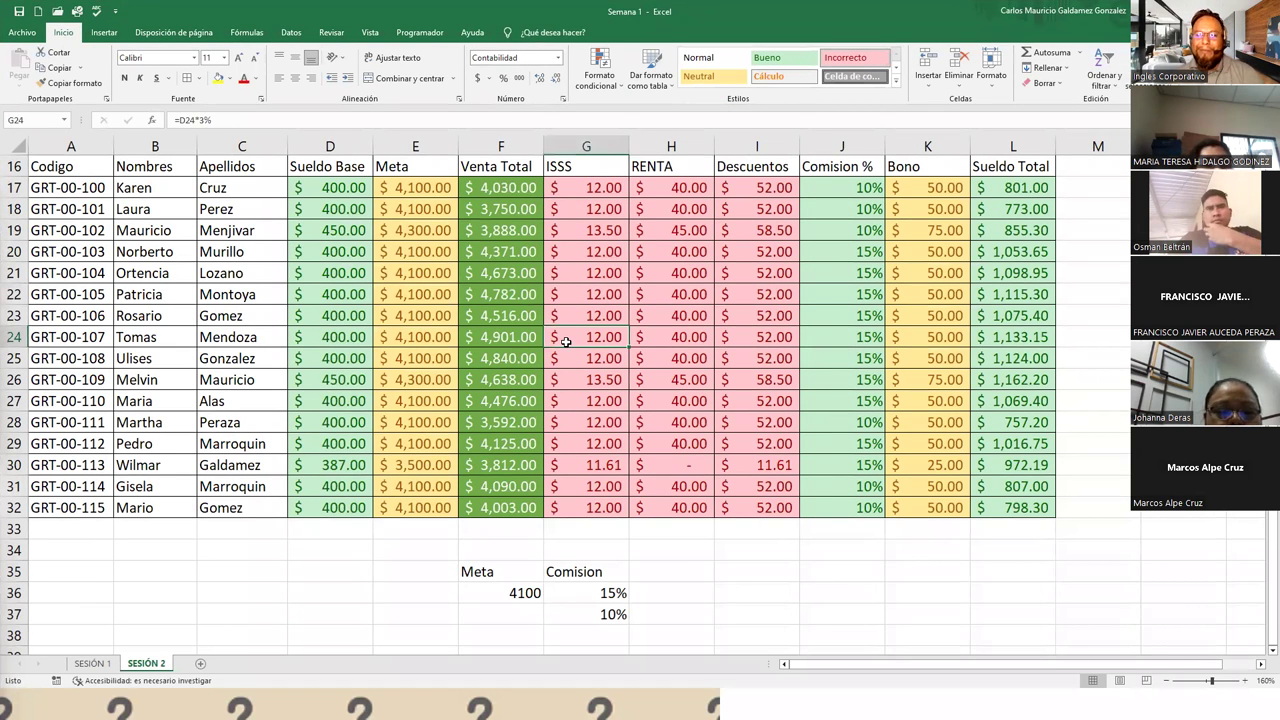
{"action": "double_click", "coordinate": [681, 188]}
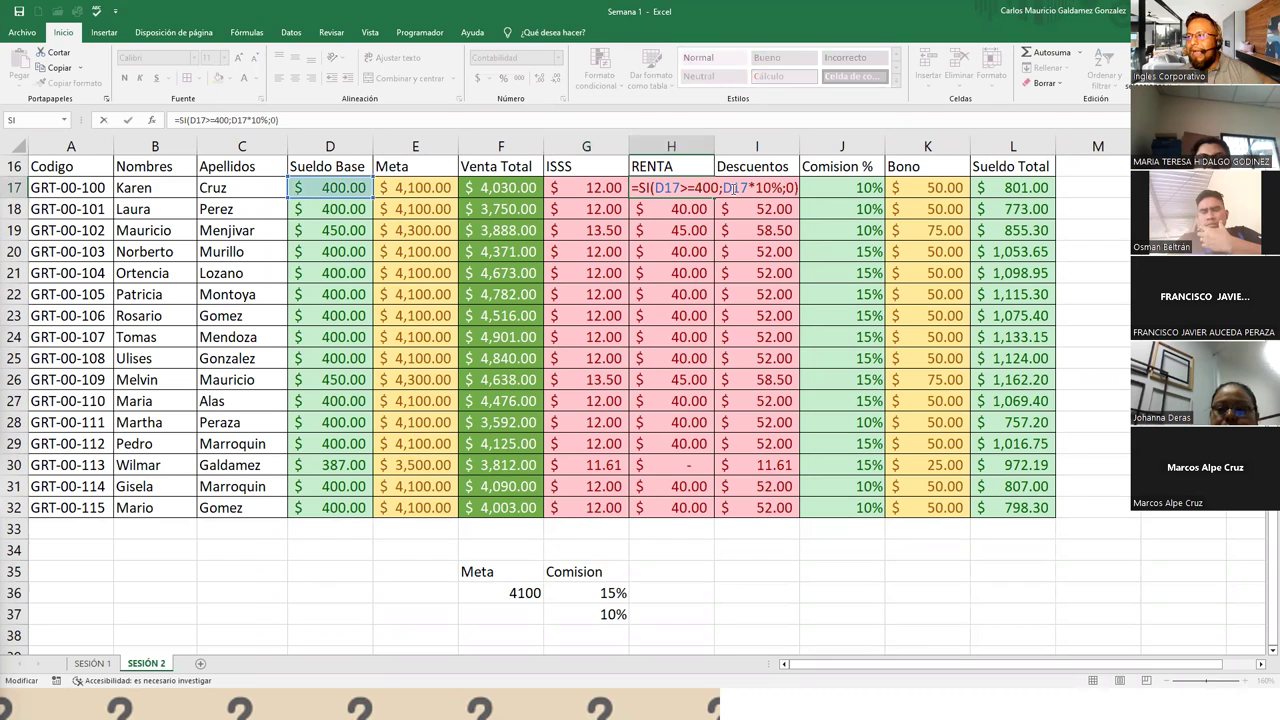
{"action": "left_click_drag", "start_coordinate": [720, 190], "coordinate": [790, 189]}
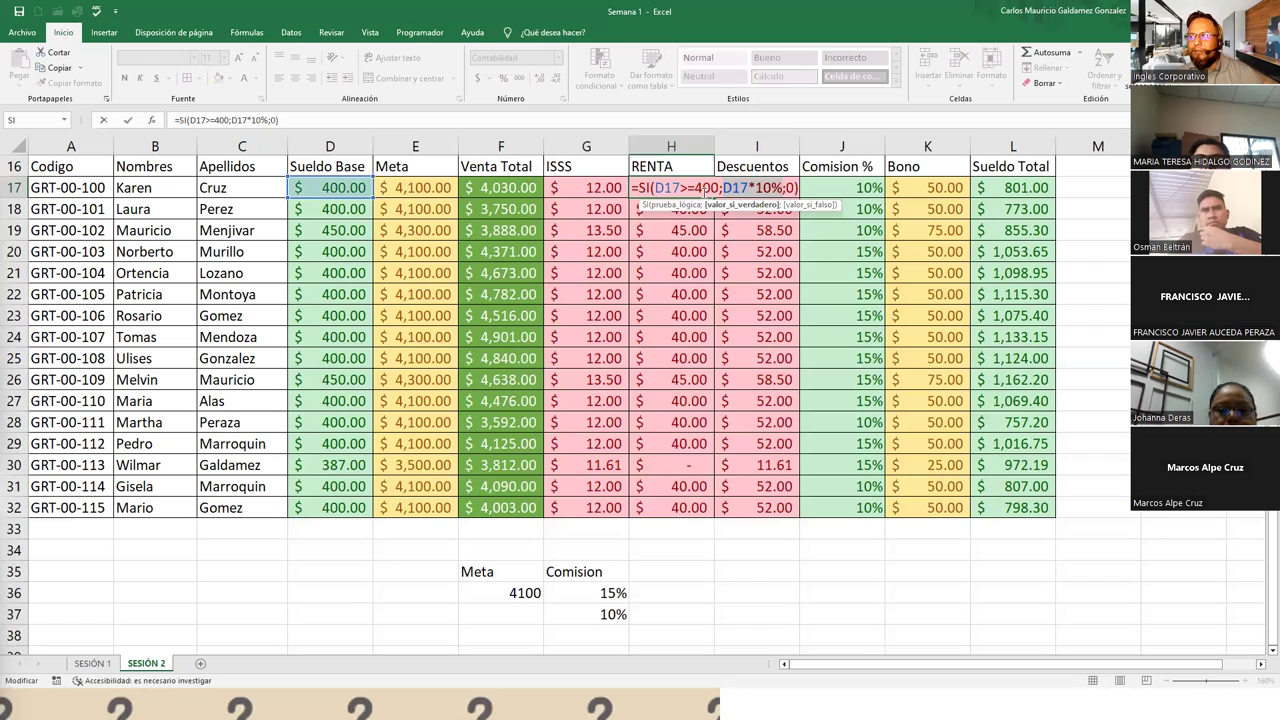
{"action": "left_click", "coordinate": [788, 188]}
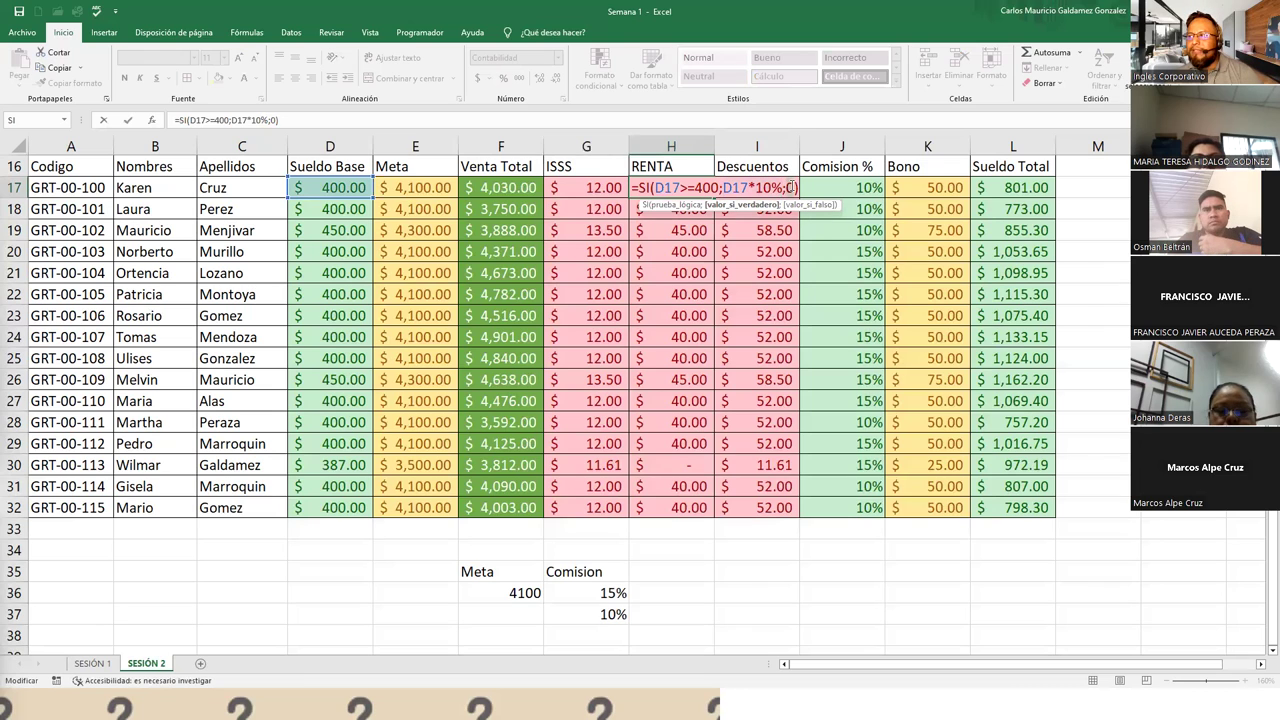
{"action": "key", "text": "BackSpace"}
{"action": "left_click", "coordinate": [672, 463]}
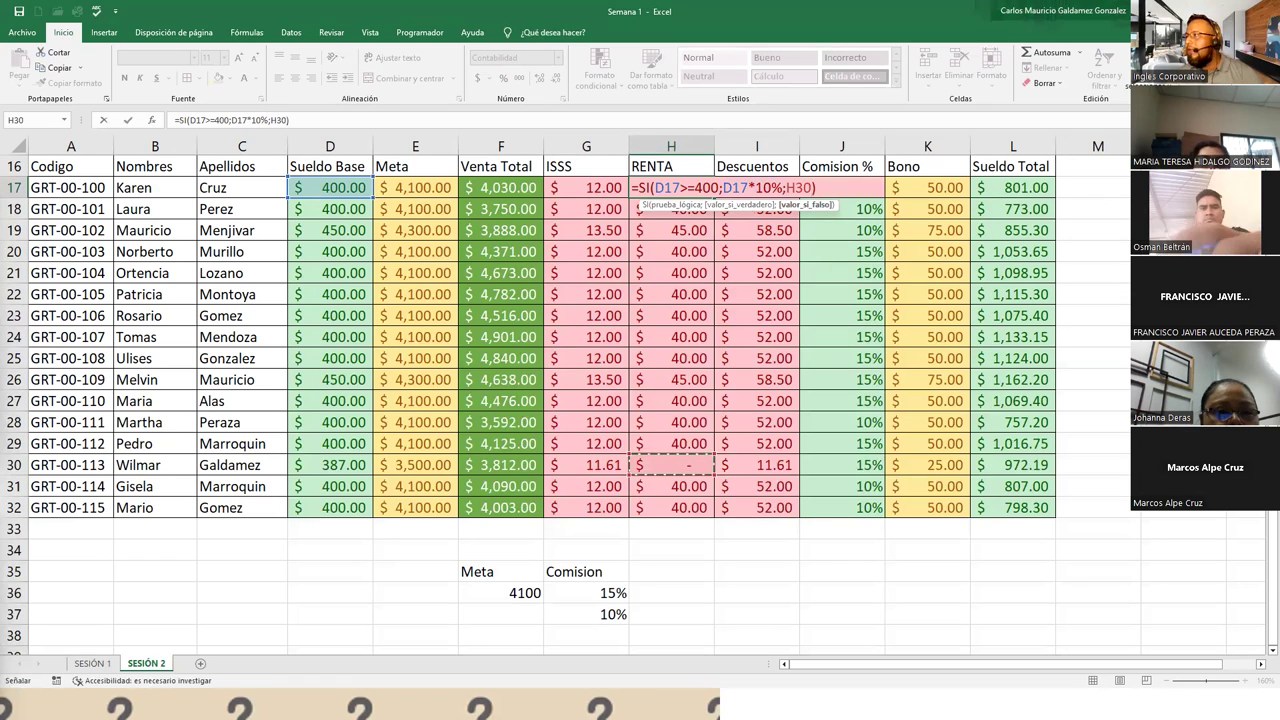
Exit the Canva presentation and open the Excel Intermedio course's Sección 1 lesson on online.inglescorporativo.net in a new browser tab.
{"action": "key", "text": "alt+Tab"}
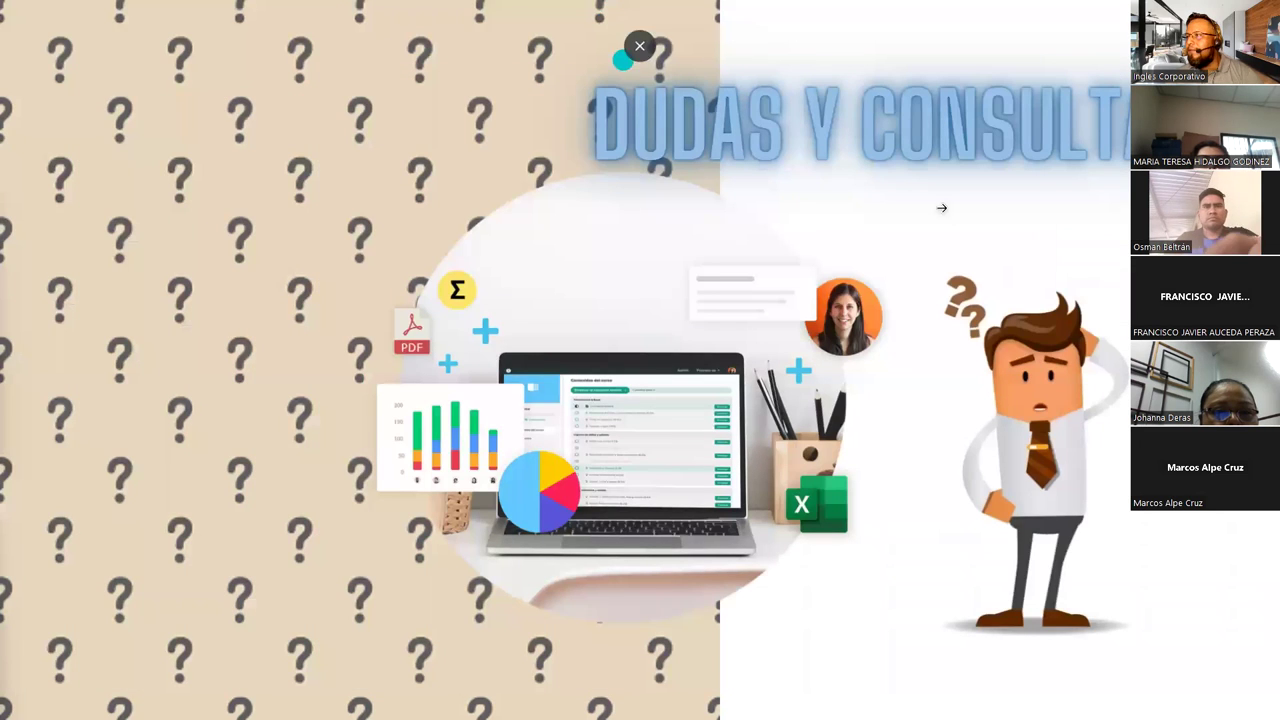
{"action": "left_click", "coordinate": [640, 47]}
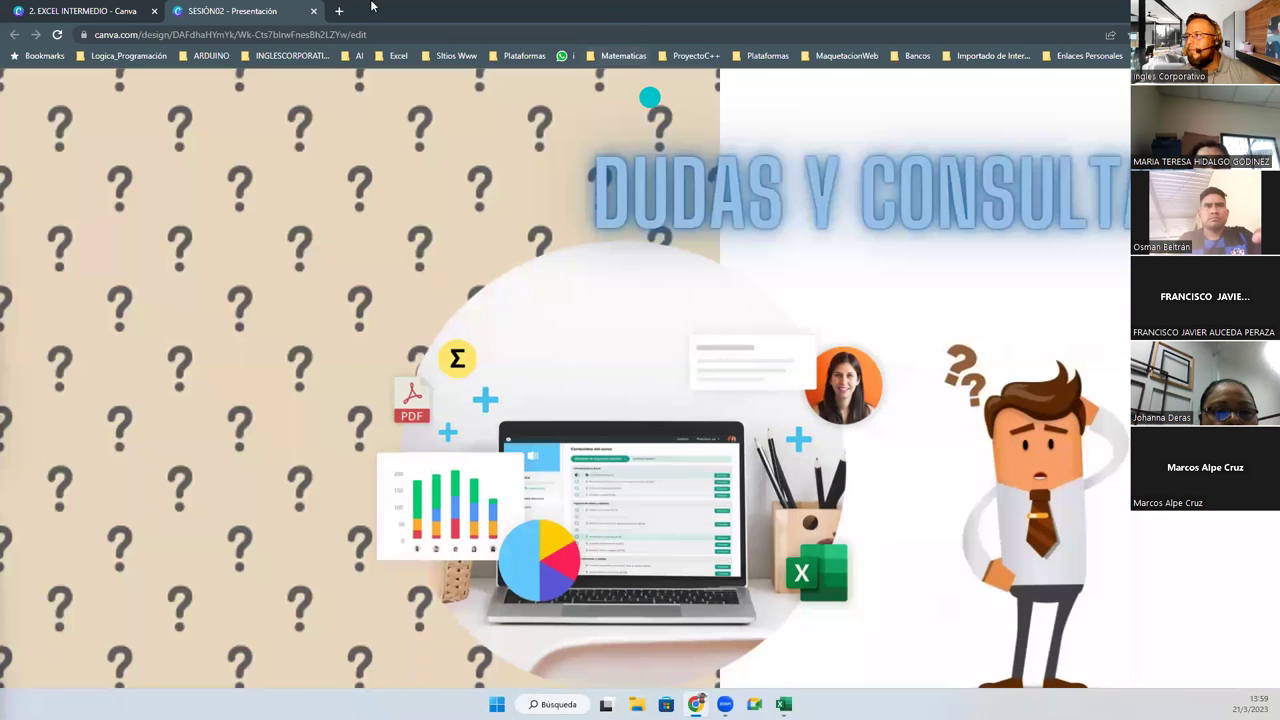
{"action": "left_click", "coordinate": [338, 12]}
{"action": "type", "text": "online"}
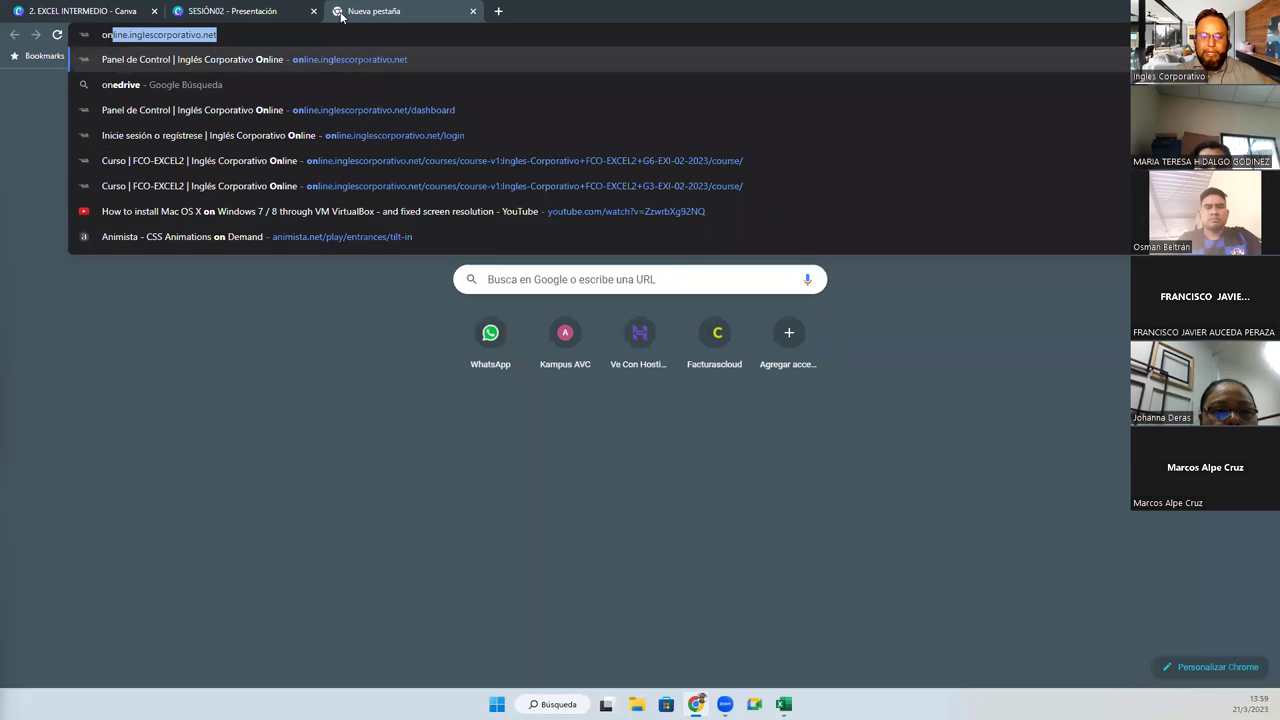
{"action": "key", "text": "Return"}
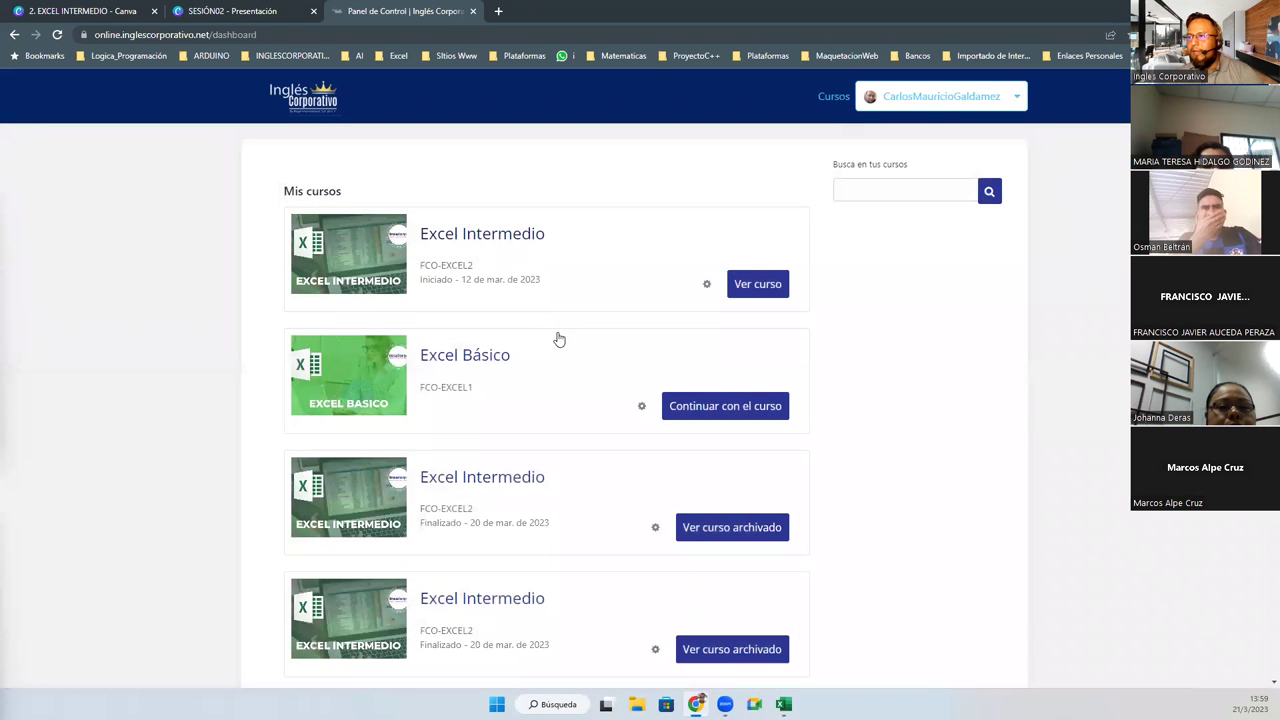
{"action": "left_click", "coordinate": [518, 280]}
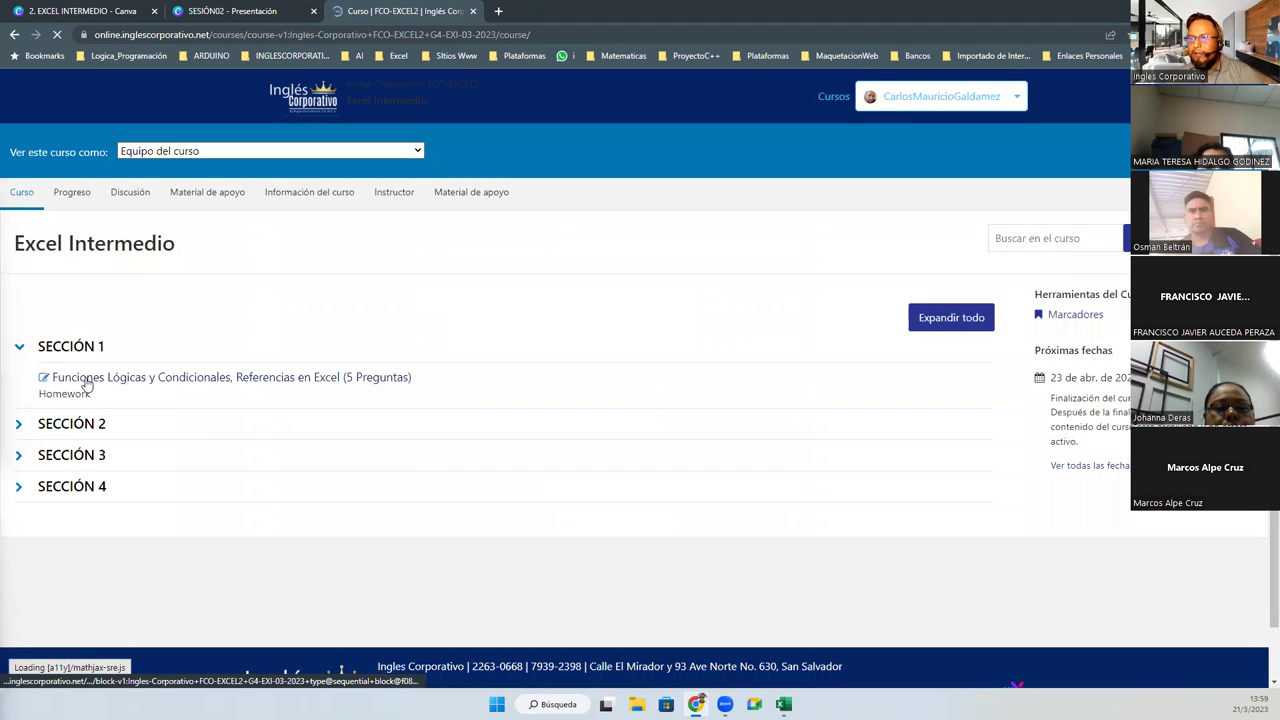
{"action": "left_click", "coordinate": [451, 394]}
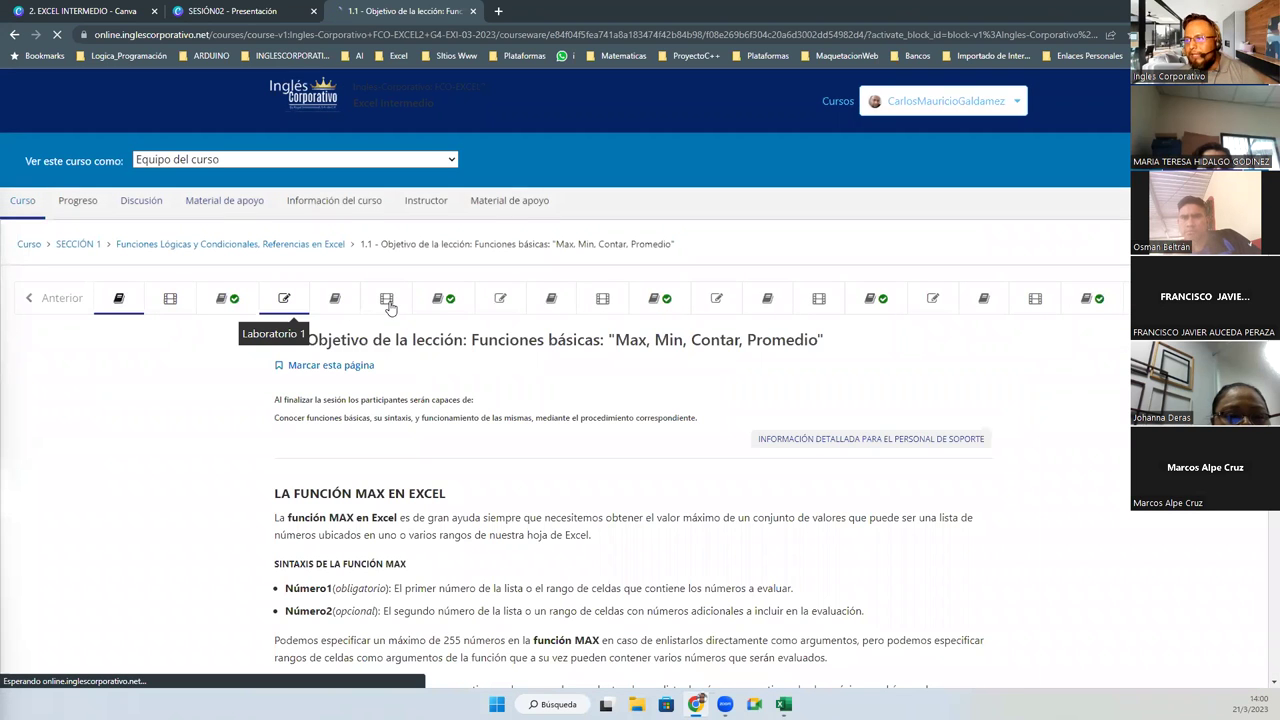
Examine the Sección 1 units: videoconferences #1 and #2, the class #1 and #2 discussion forums, and lesson 1.1.
{"action": "left_click", "coordinate": [178, 304]}
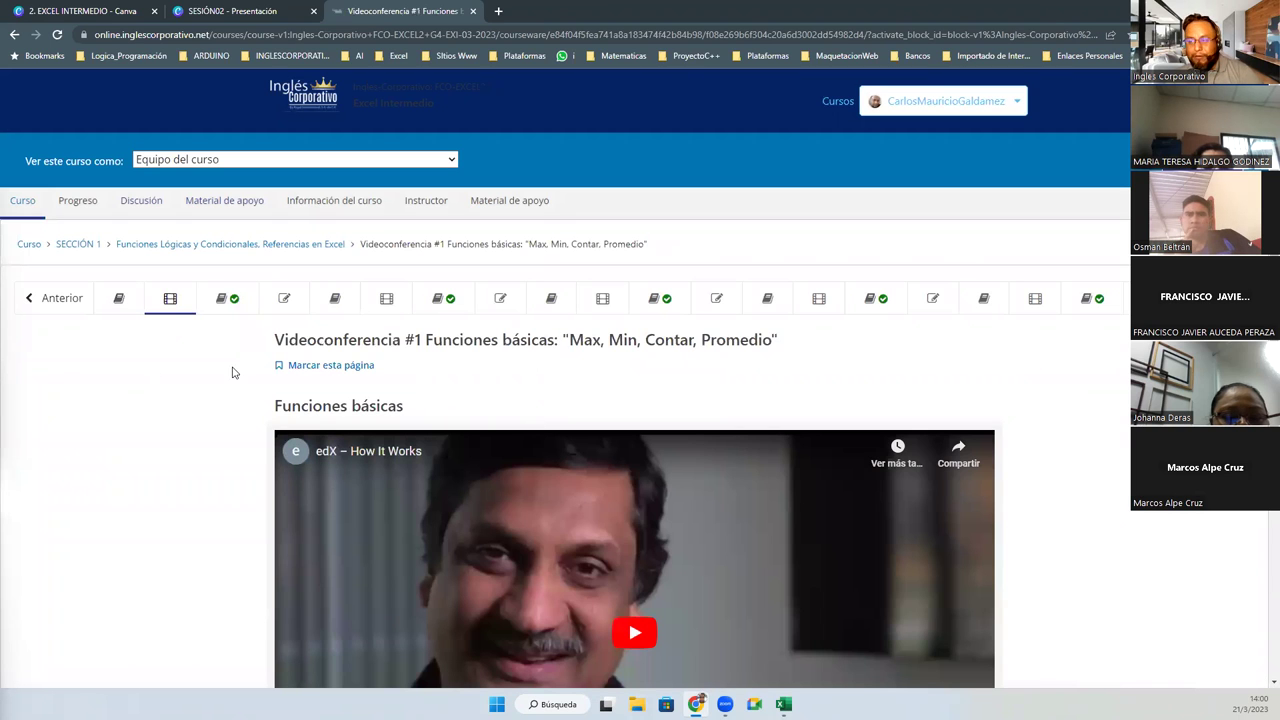
{"action": "left_click", "coordinate": [384, 302]}
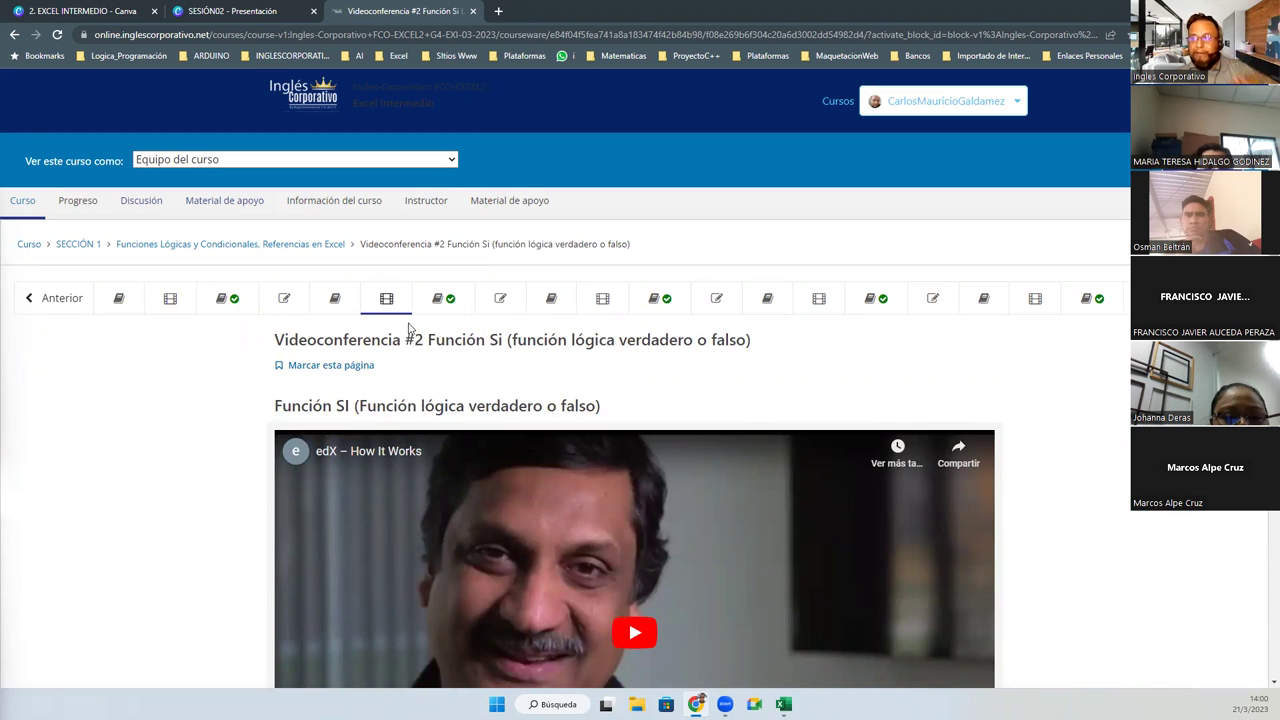
{"action": "left_click", "coordinate": [438, 300]}
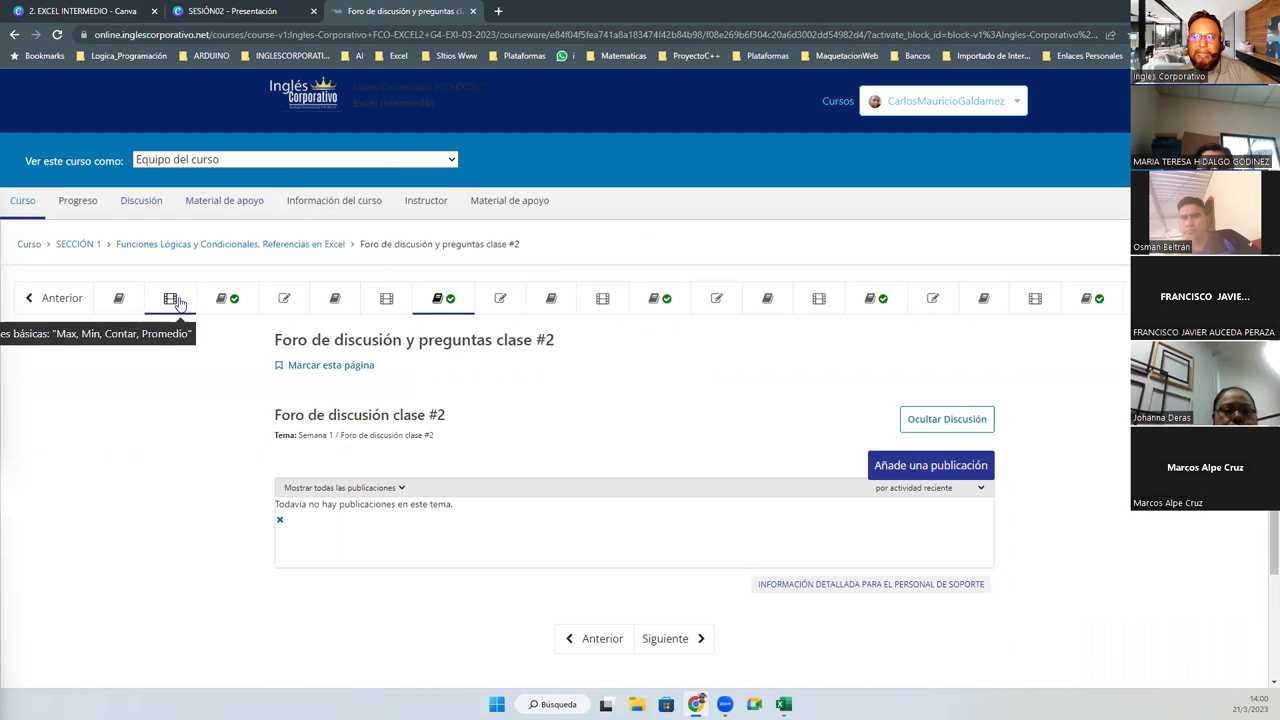
{"action": "left_click", "coordinate": [117, 300]}
{"action": "scroll", "coordinate": [307, 398], "scroll_direction": "down", "scroll_amount": 8}
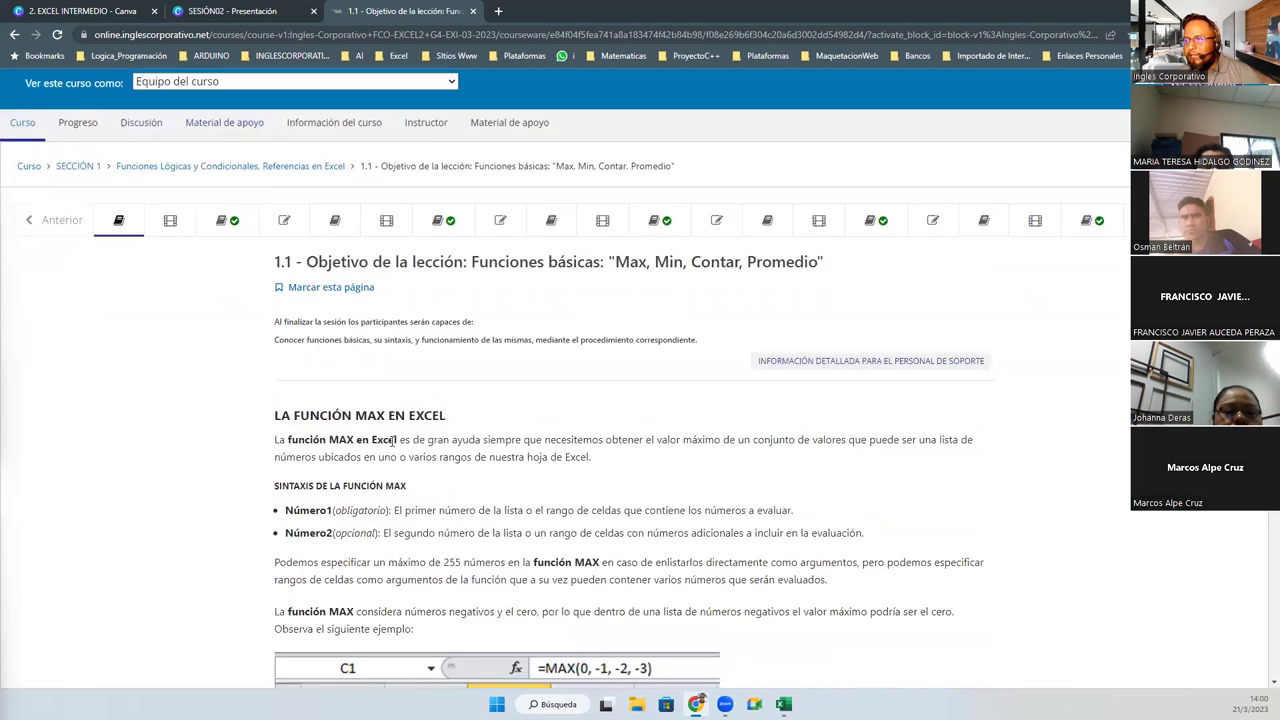
{"action": "scroll", "coordinate": [200, 320], "scroll_direction": "up", "scroll_amount": 8}
{"action": "left_click", "coordinate": [168, 300]}
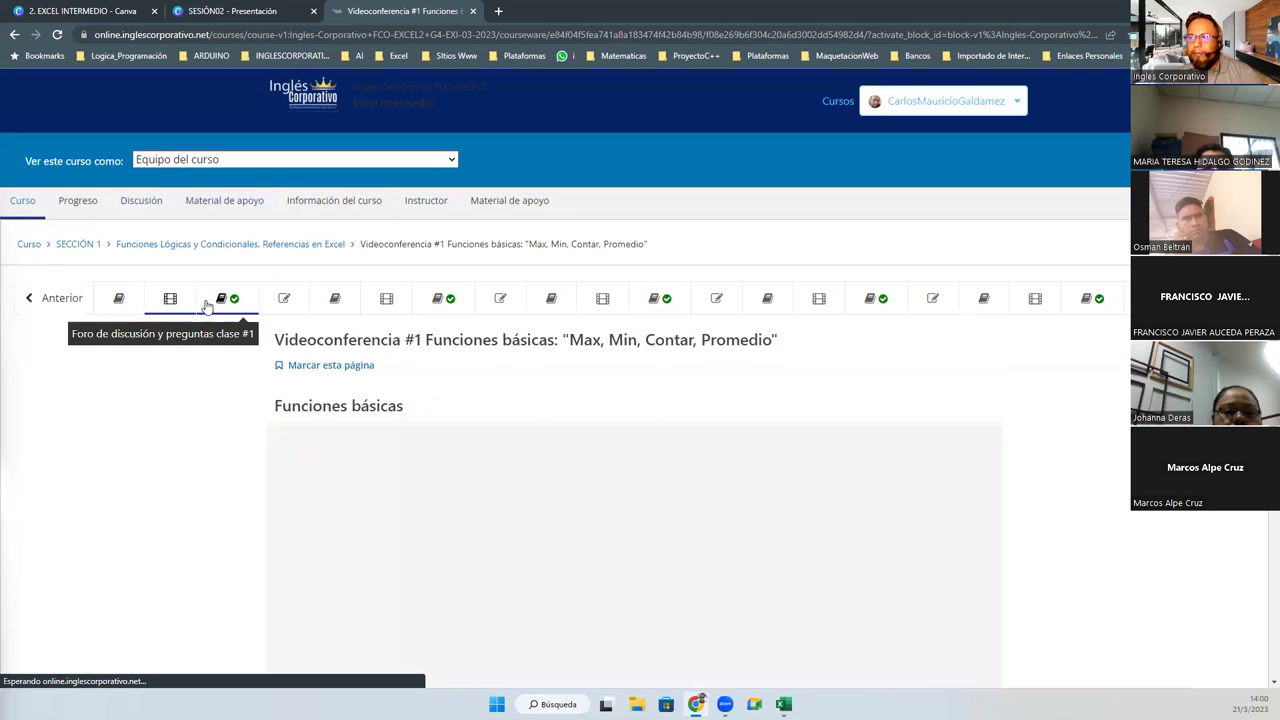
{"action": "left_click", "coordinate": [222, 302]}
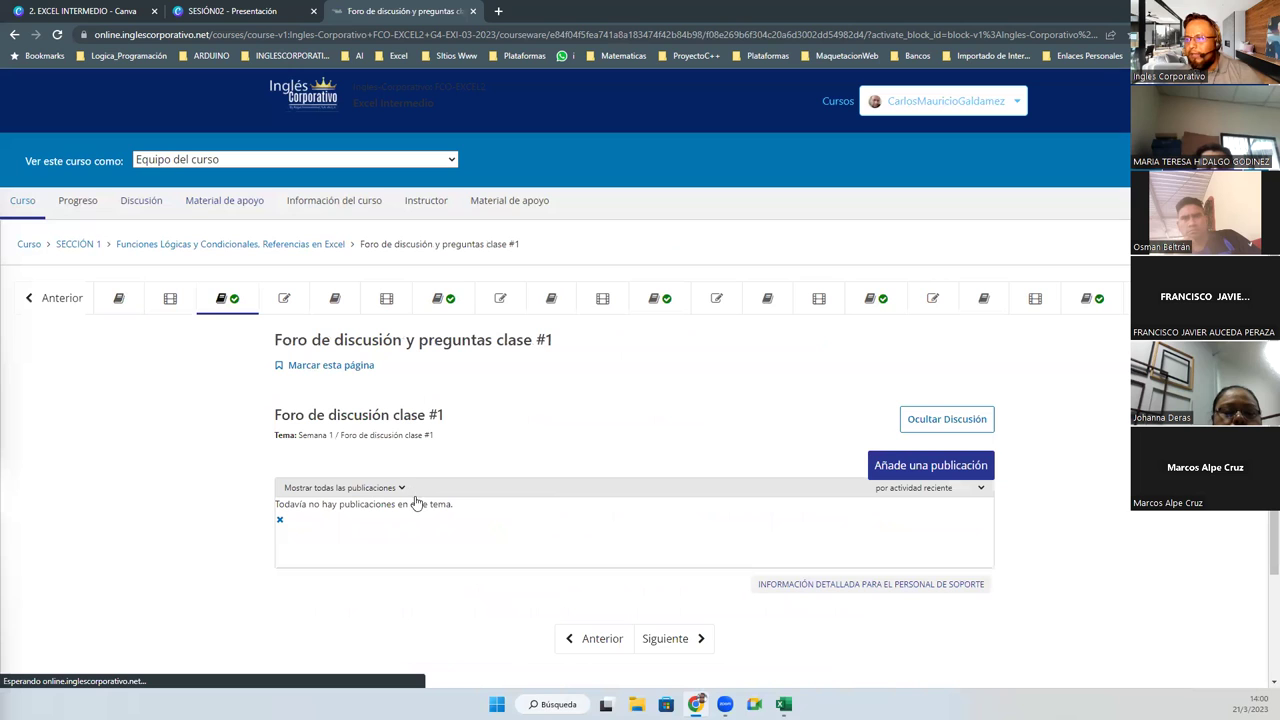
Examine Sección 1's Laboratorio 1, lesson 1.2 on the SI function, videoconference #2 and the class #2 discussion forum.
{"action": "left_click", "coordinate": [284, 300]}
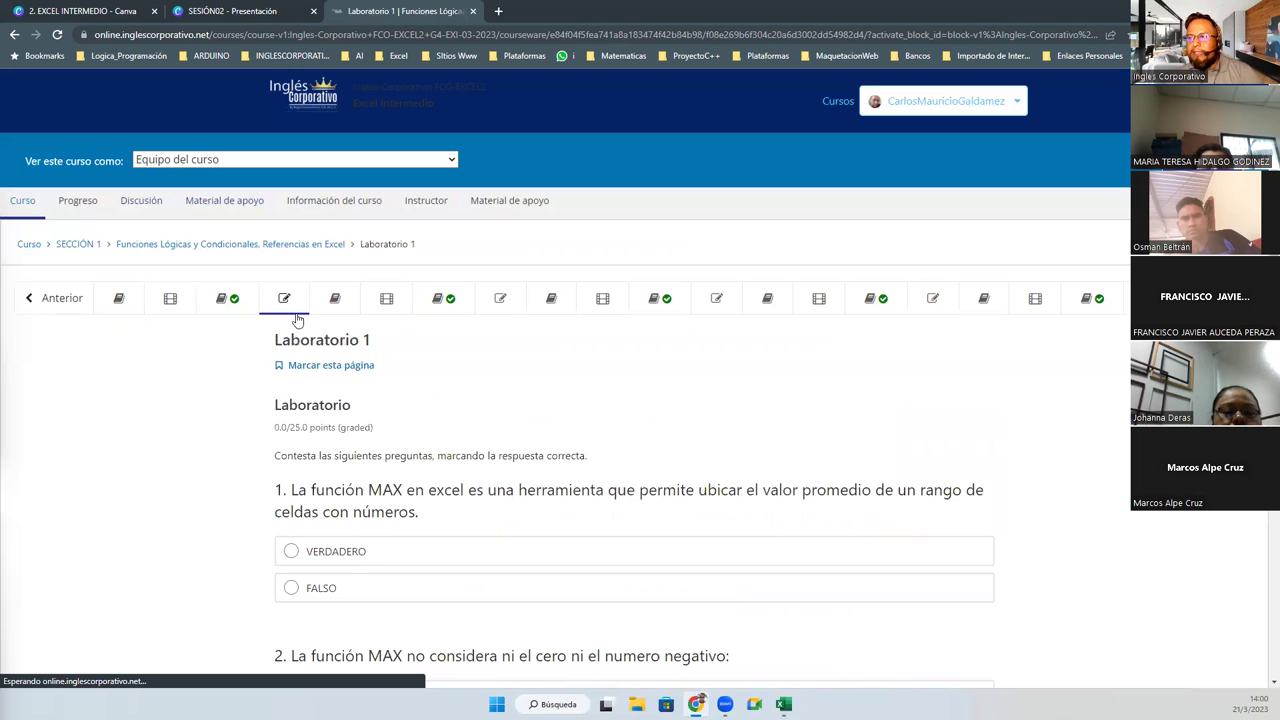
{"action": "left_click", "coordinate": [336, 302]}
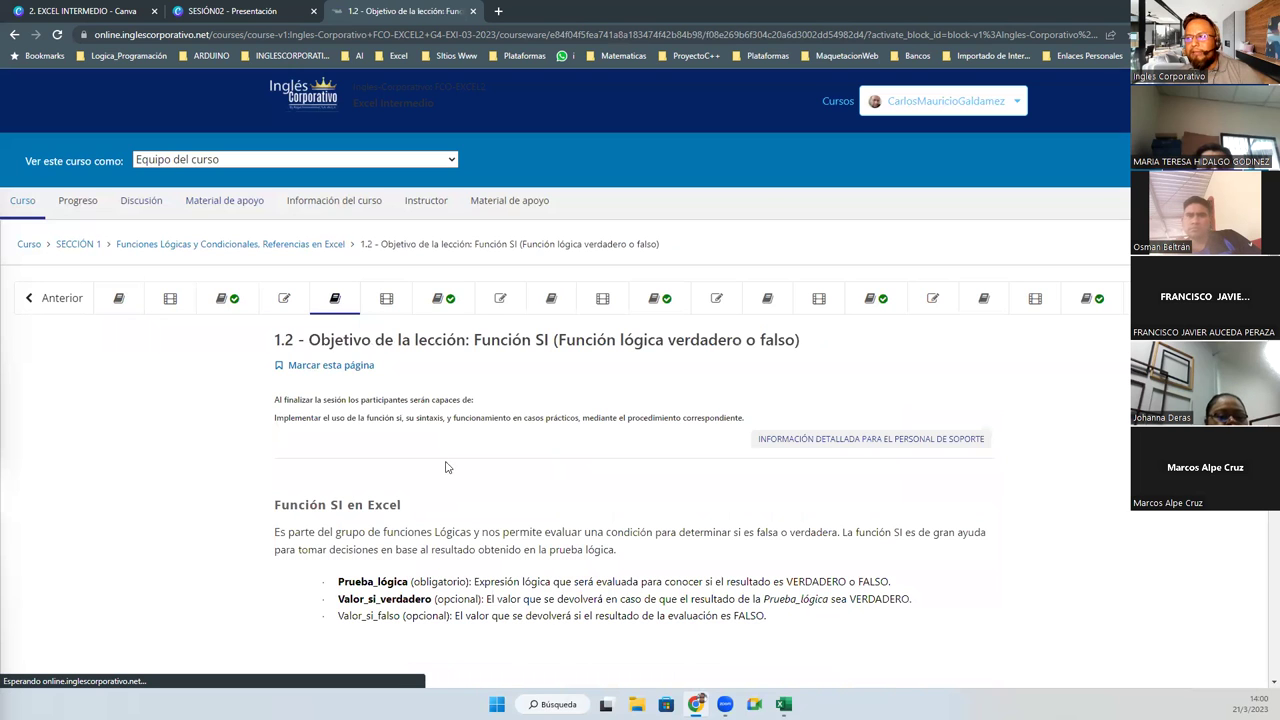
{"action": "scroll", "coordinate": [535, 533], "scroll_direction": "down", "scroll_amount": 10}
{"action": "scroll", "coordinate": [533, 533], "scroll_direction": "down", "scroll_amount": 4}
{"action": "scroll", "coordinate": [529, 531], "scroll_direction": "up", "scroll_amount": 15}
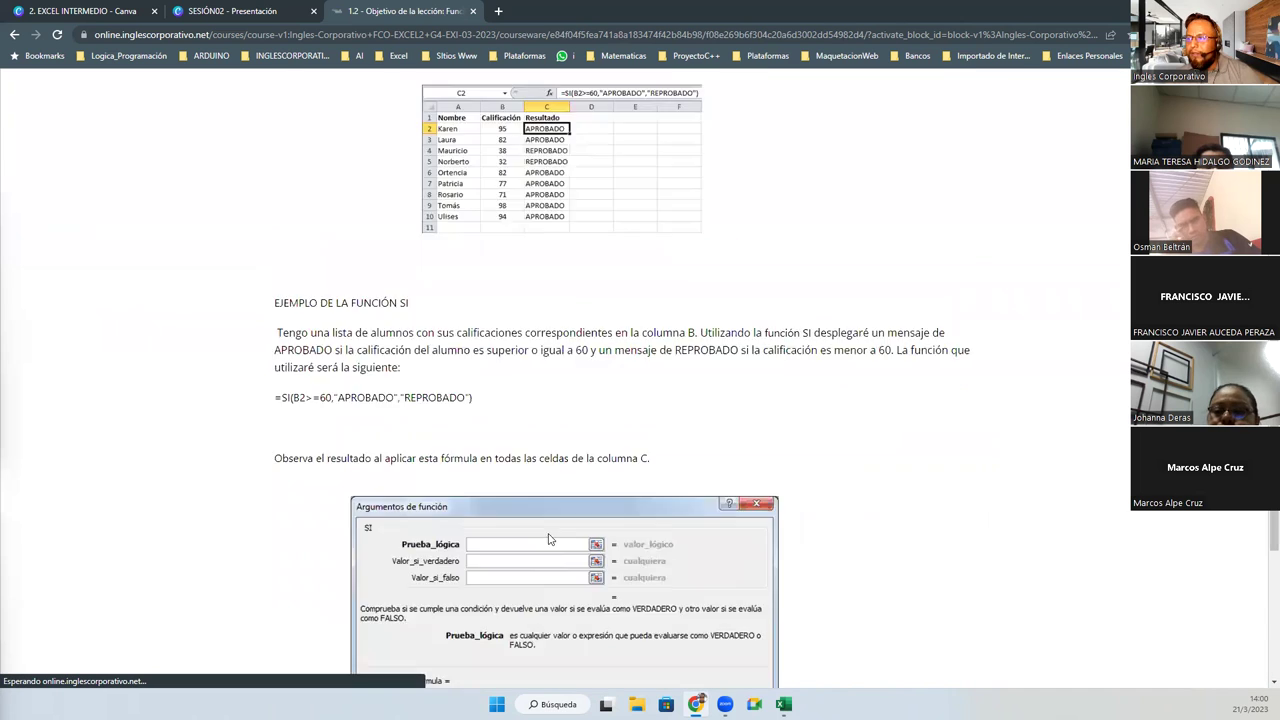
{"action": "left_click", "coordinate": [386, 298]}
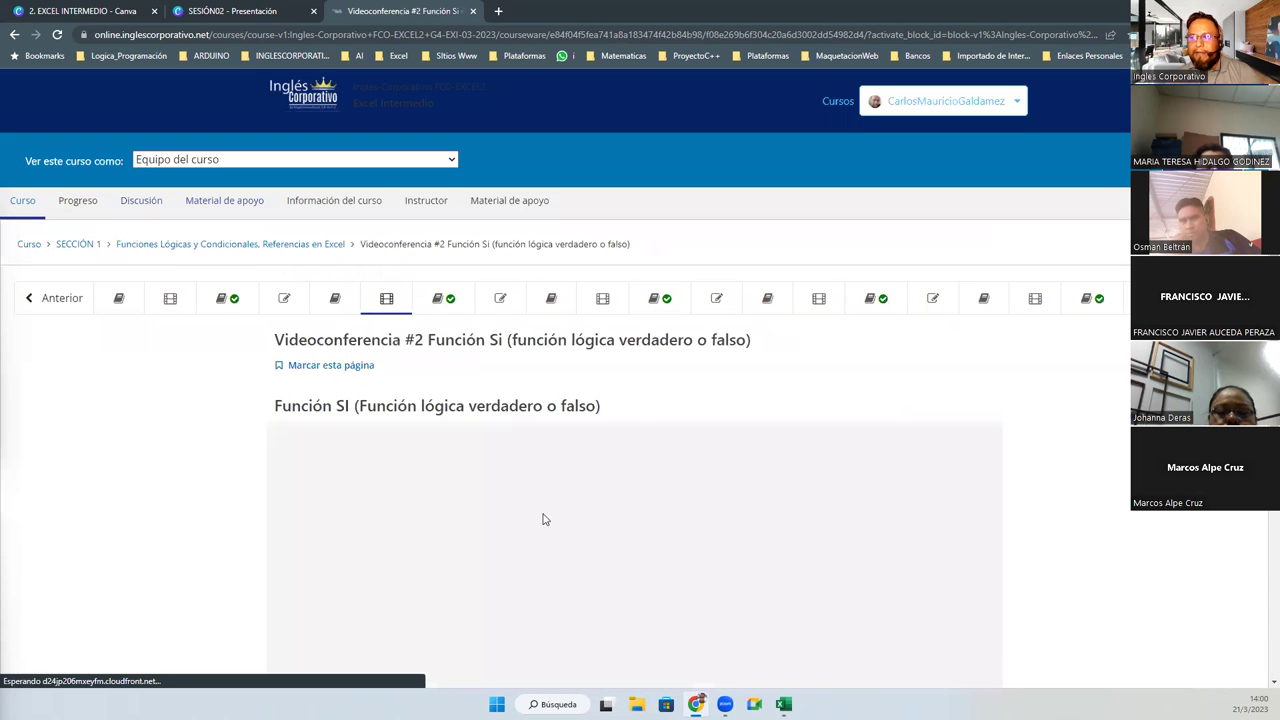
{"action": "left_click", "coordinate": [443, 298]}
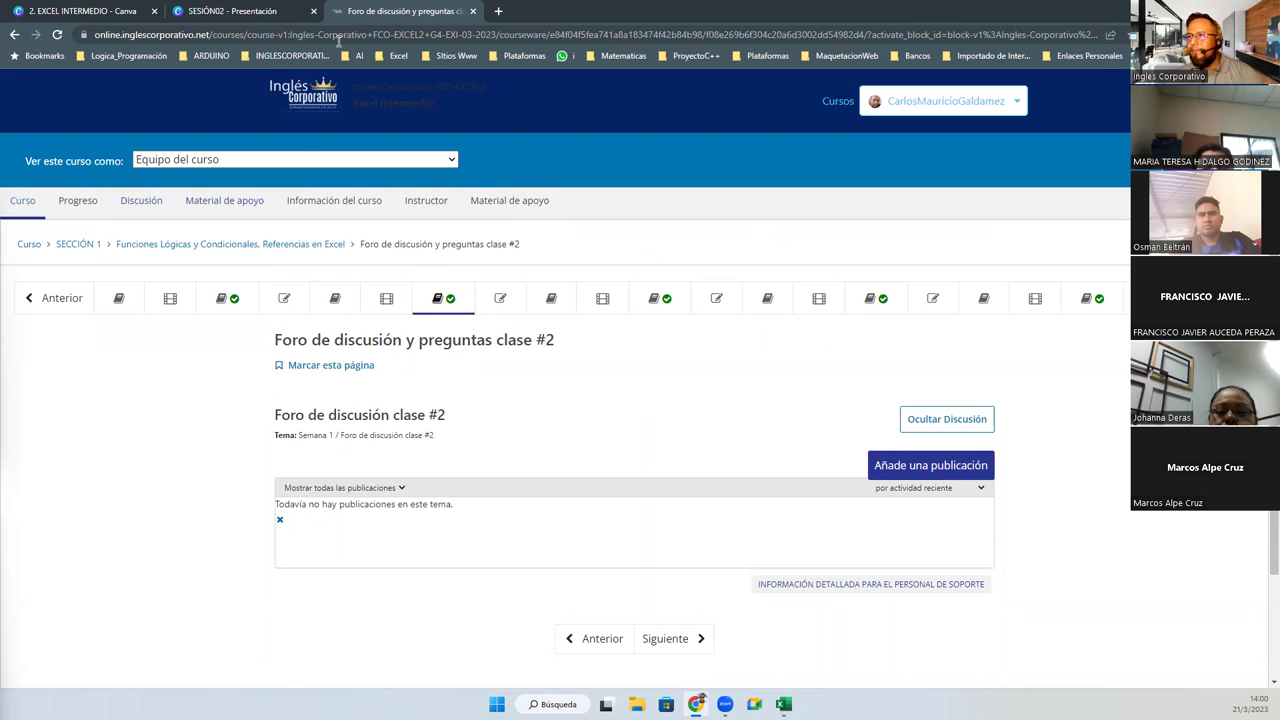
Switch to the SESIÓN02 presentation in Canva, show it full screen and advance to the final slide, 11.
{"action": "left_click", "coordinate": [245, 12]}
{"action": "left_click", "coordinate": [1231, 677]}
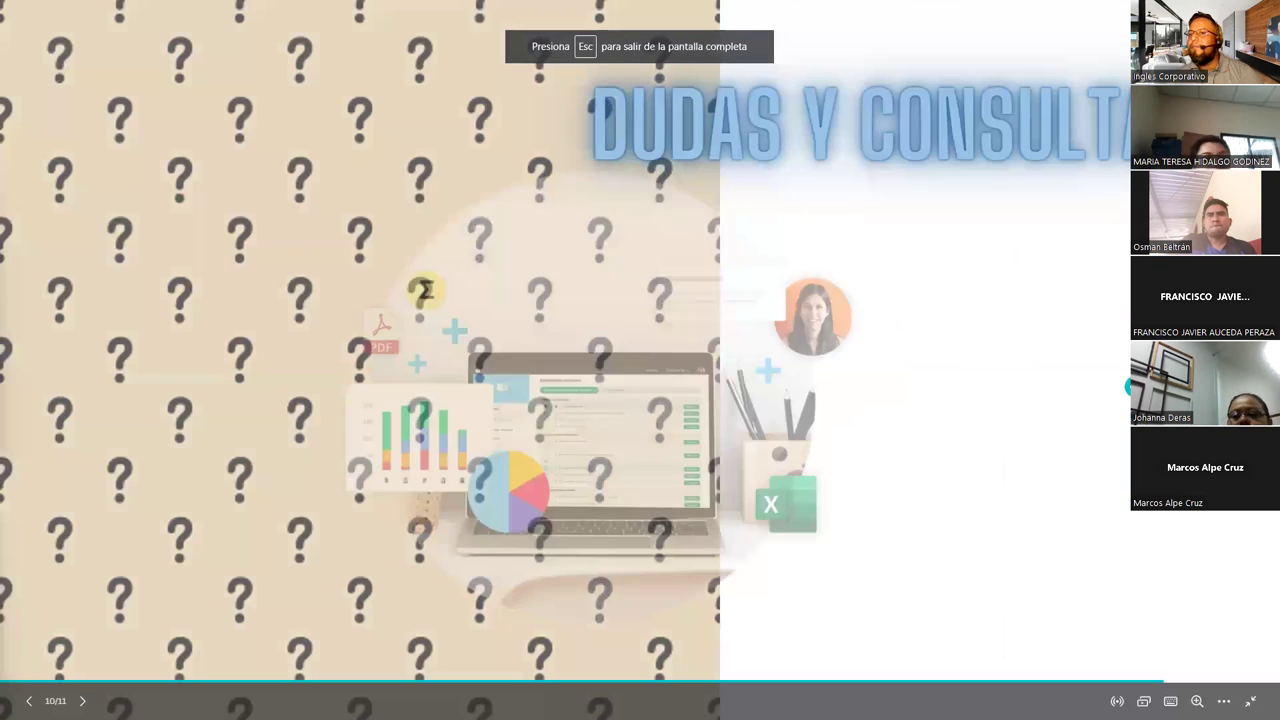
{"action": "key", "text": "Right"}
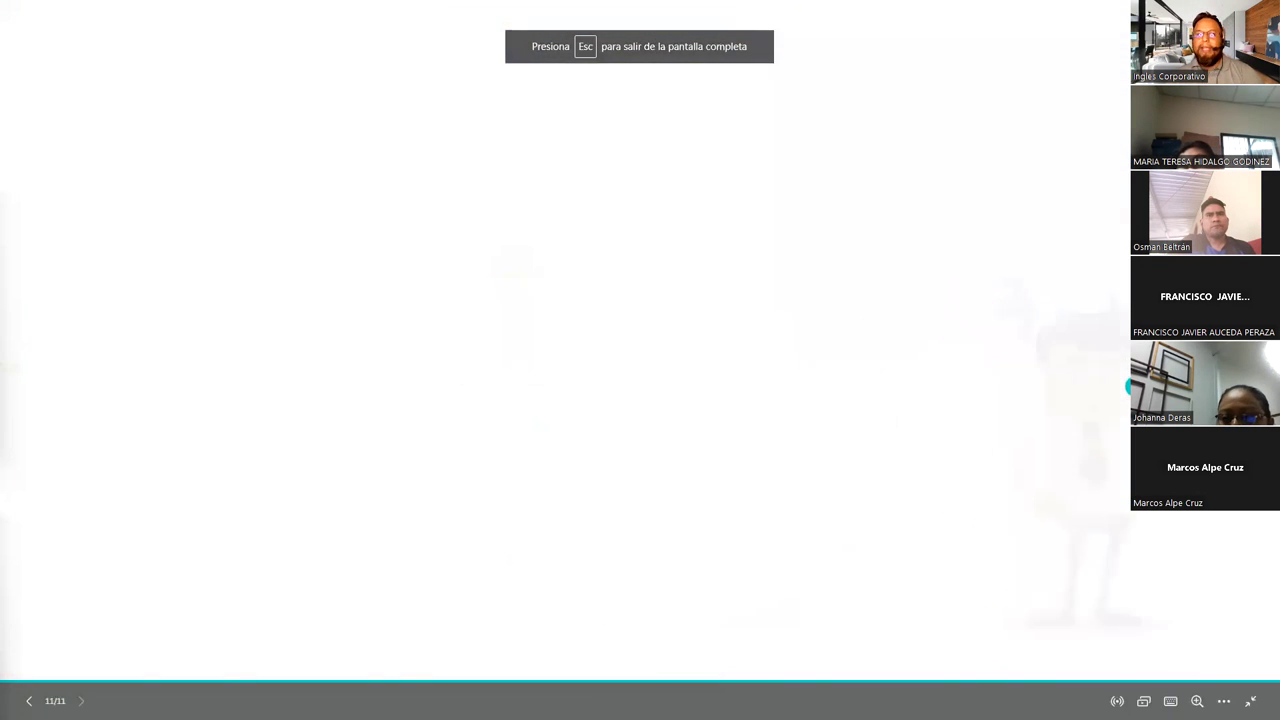